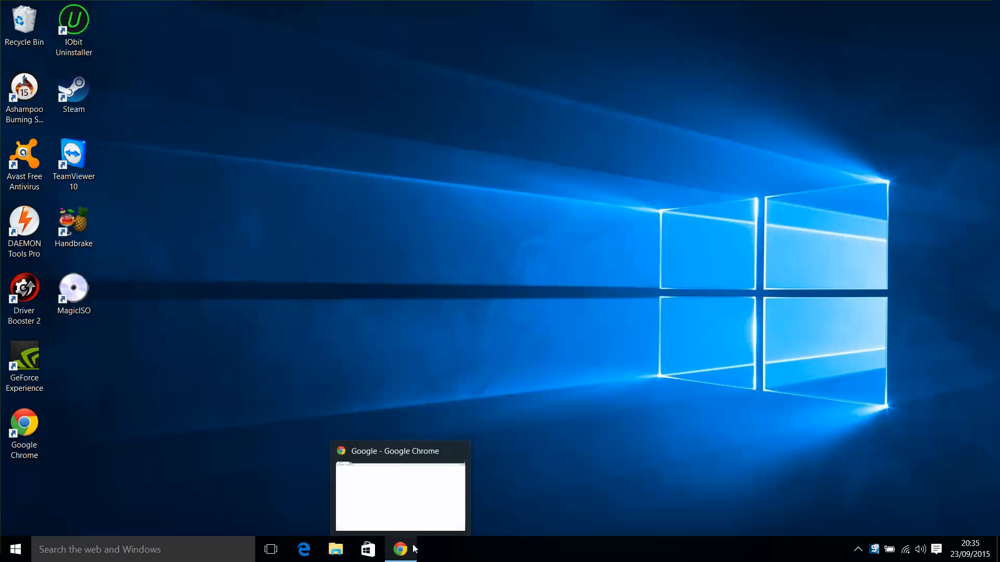
Search Google for 'kodi download' and open the official kodi.tv downloads page.
{"action": "left_click", "coordinate": [412, 545]}
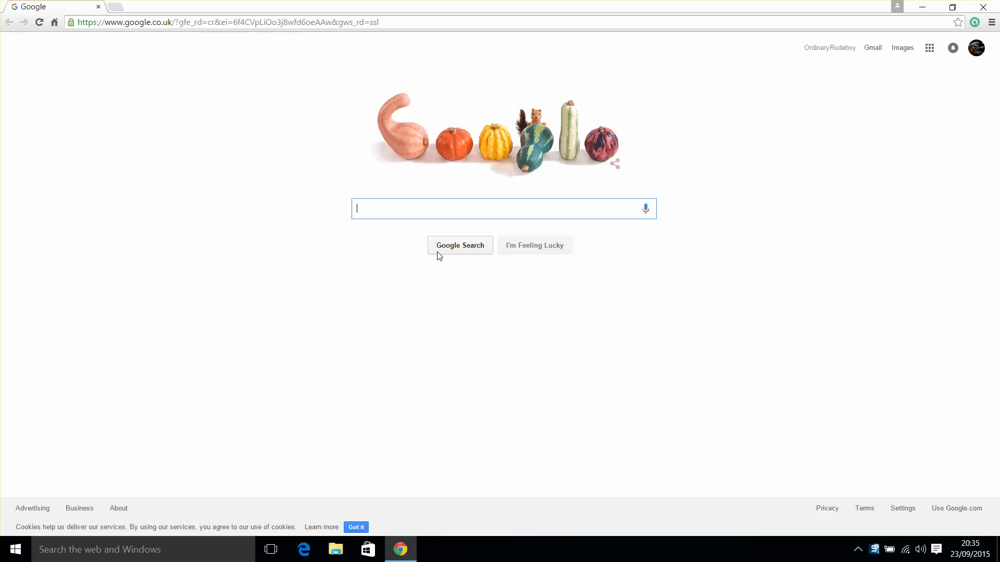
{"action": "type", "text": "kod"}
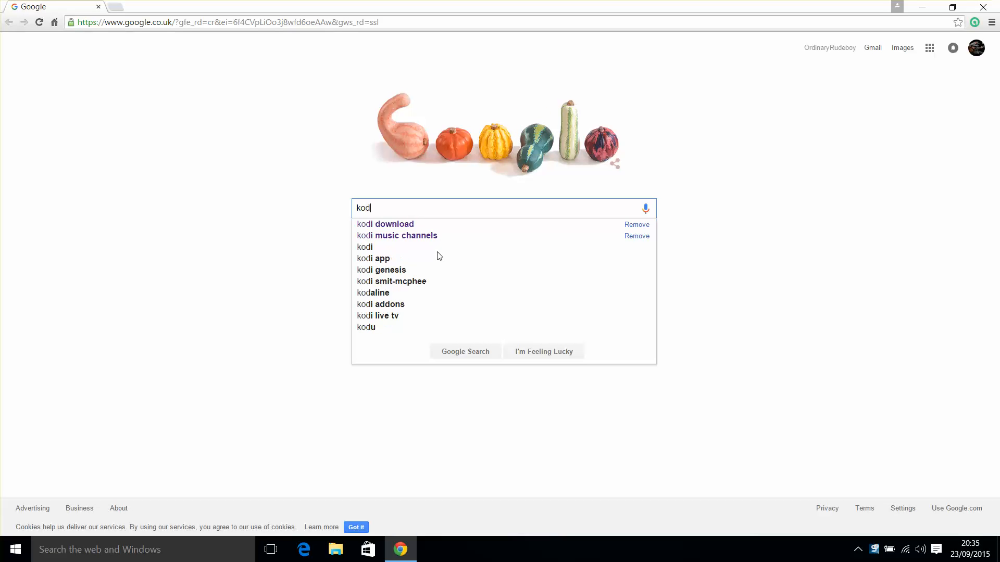
{"action": "key", "text": "Down"}
{"action": "key", "text": "Return"}
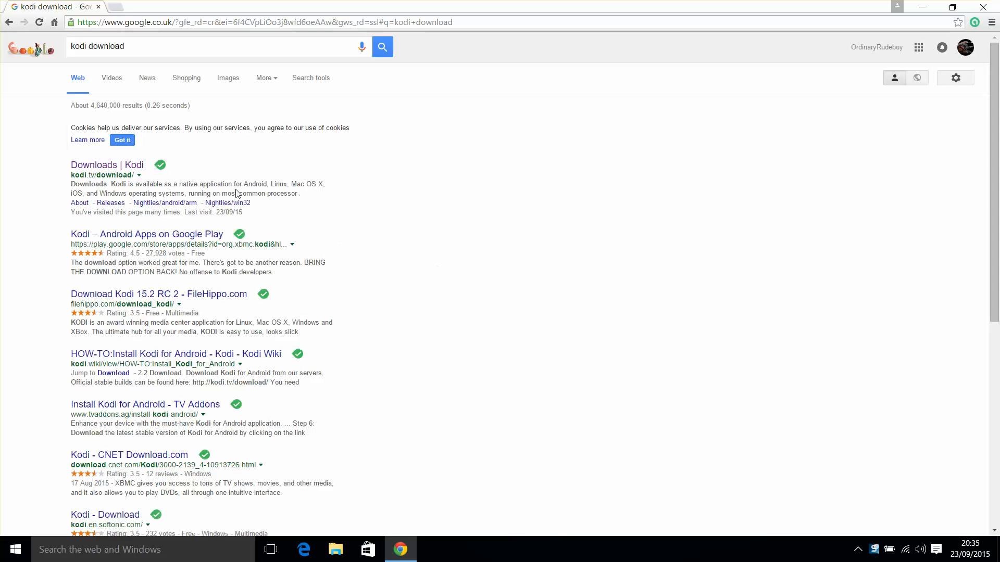
{"action": "left_click", "coordinate": [108, 167]}
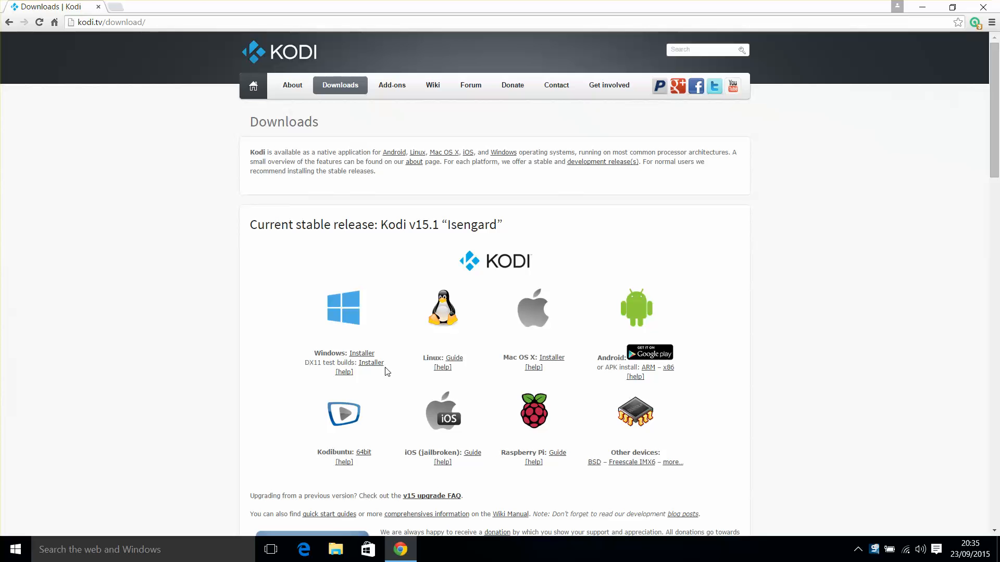
Download the Kodi 15.1 Windows installer and launch it.
{"action": "left_click", "coordinate": [360, 354]}
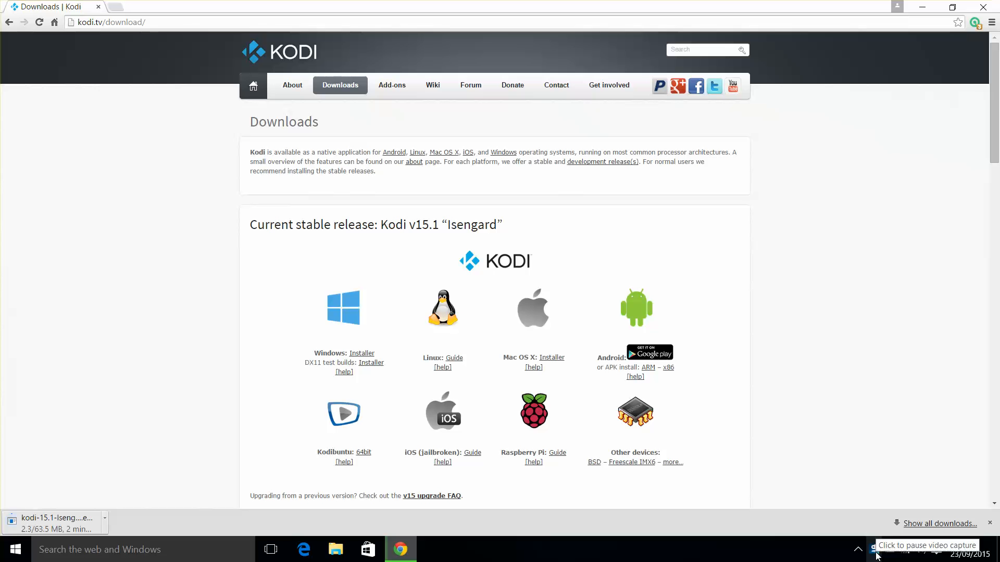
{"action": "left_click", "coordinate": [876, 553]}
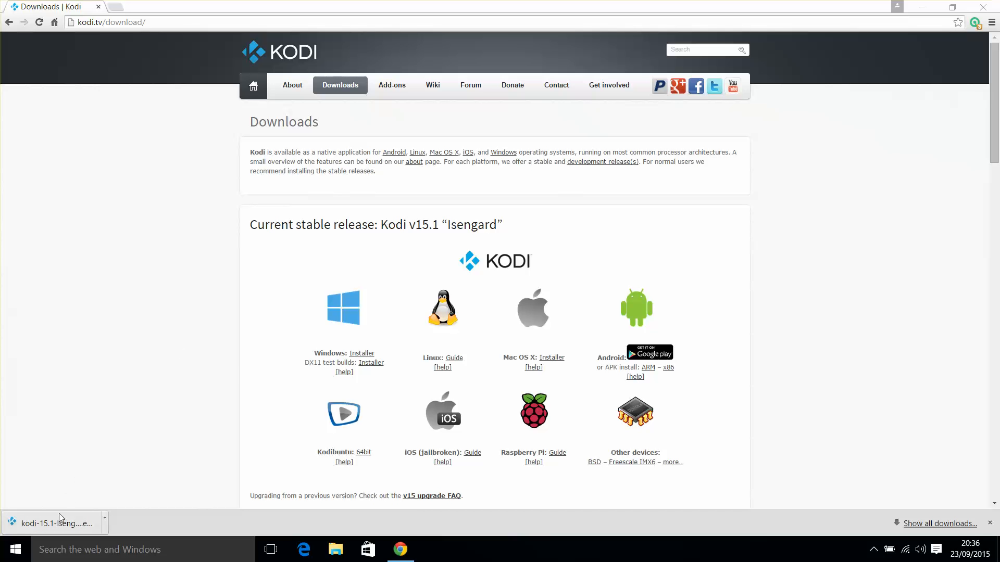
{"action": "left_click", "coordinate": [60, 518]}
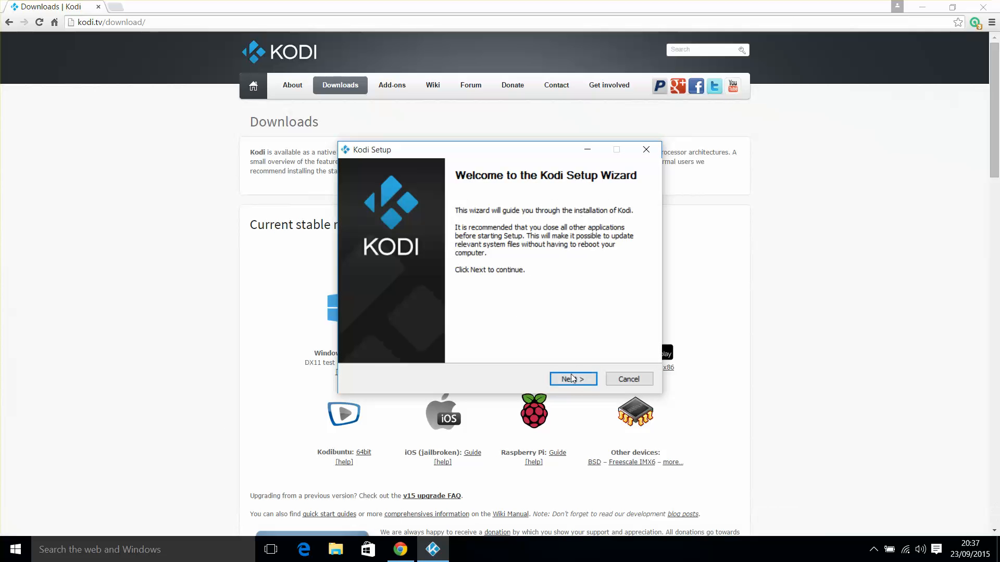
Install Kodi with all components and default location, finishing with Run Kodi ticked.
{"action": "left_click", "coordinate": [571, 376]}
{"action": "left_click", "coordinate": [571, 377]}
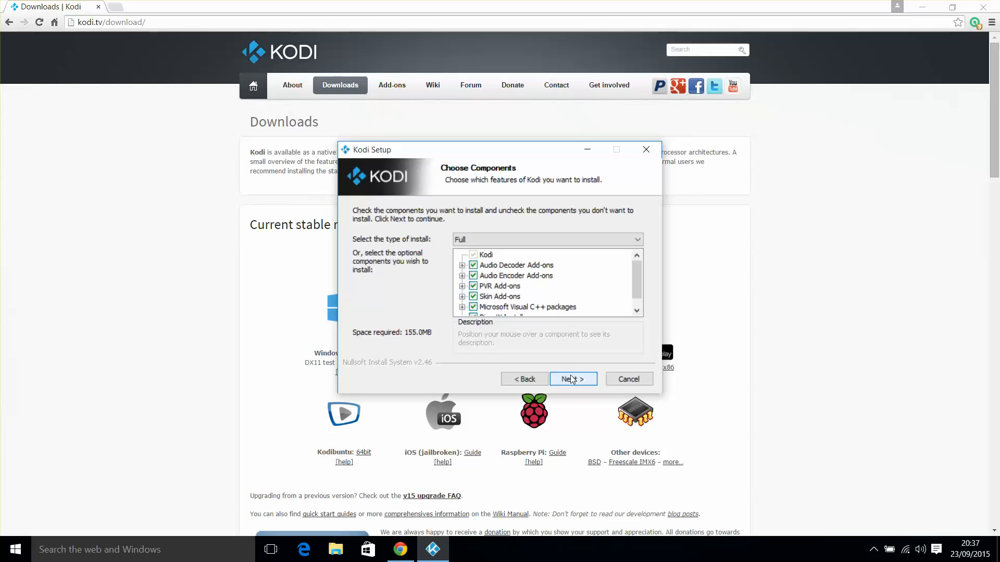
{"action": "left_click", "coordinate": [571, 377]}
{"action": "left_click", "coordinate": [570, 377]}
{"action": "left_click", "coordinate": [570, 376]}
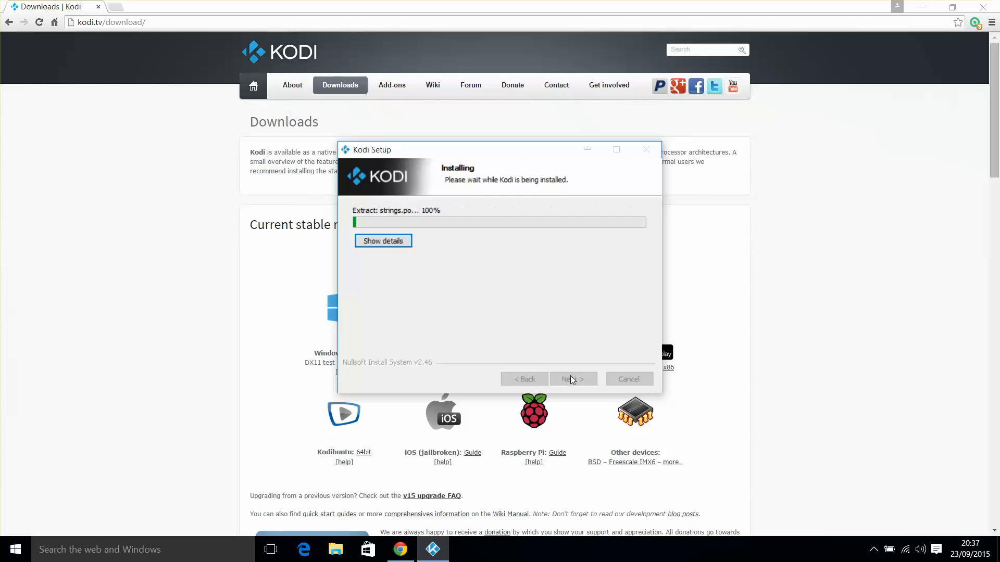
{"action": "left_click", "coordinate": [388, 244]}
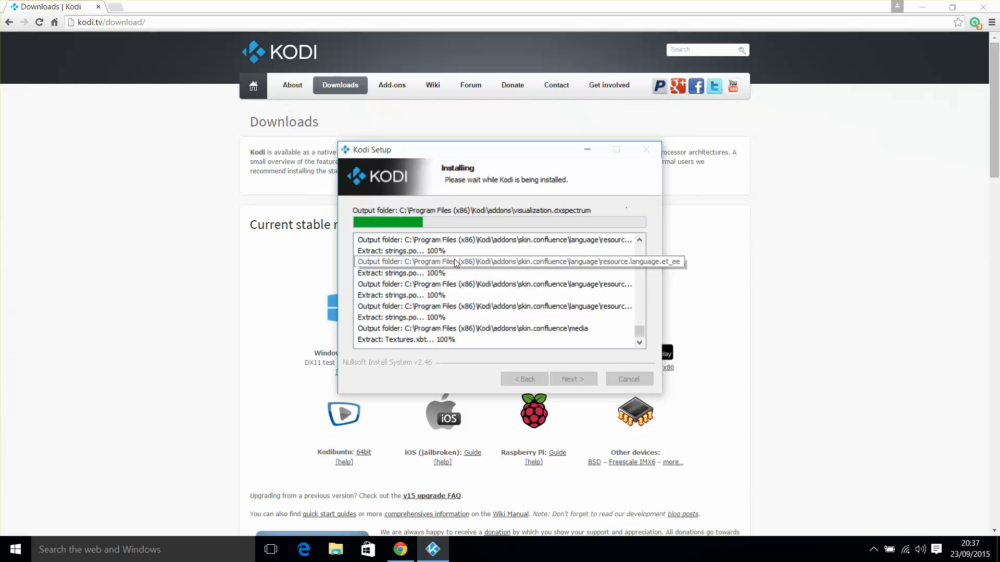
{"action": "left_click", "coordinate": [873, 549]}
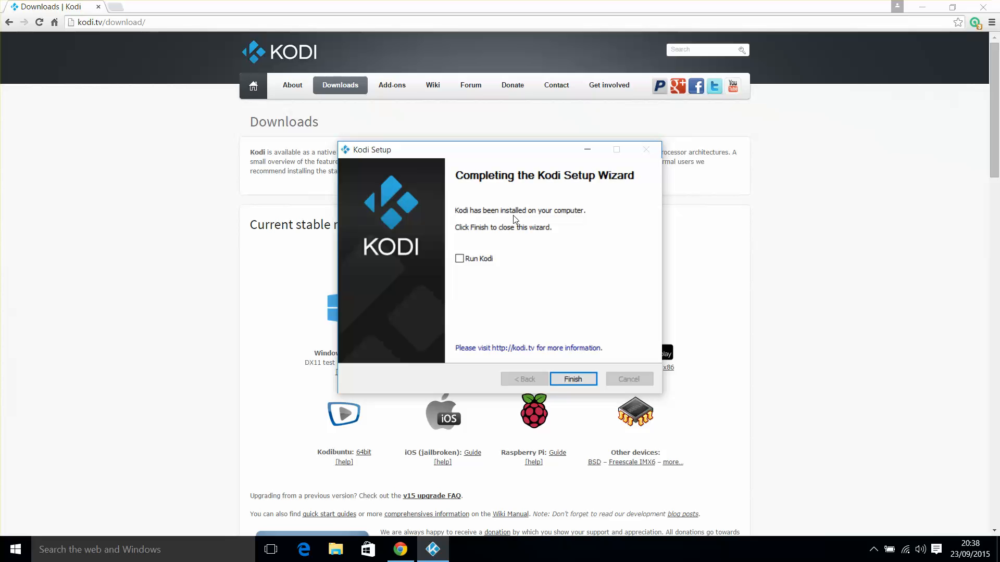
{"action": "left_click", "coordinate": [460, 259]}
{"action": "left_click", "coordinate": [562, 378]}
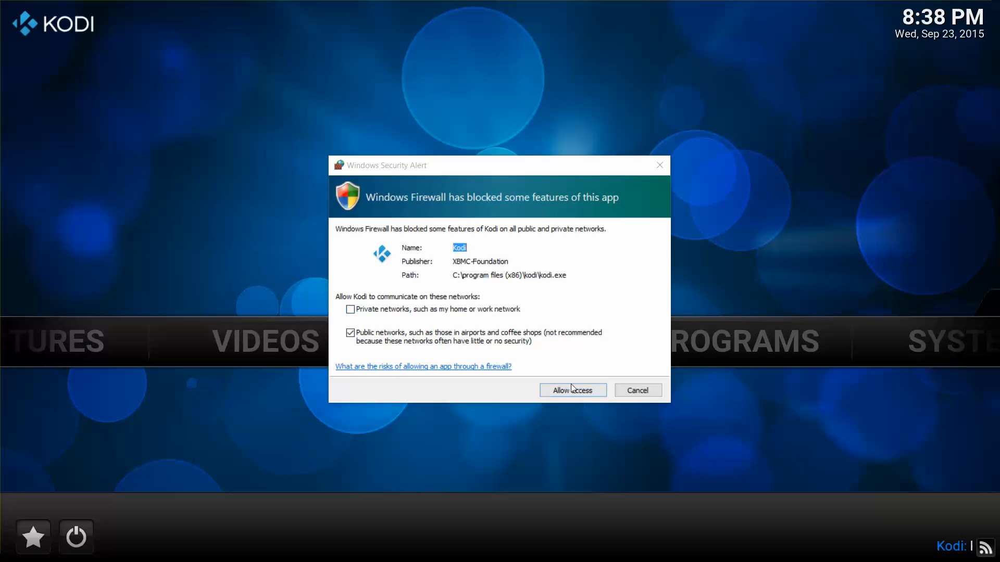
Allow Kodi through the Windows firewall and stay in Kodi.
{"action": "left_click", "coordinate": [568, 389]}
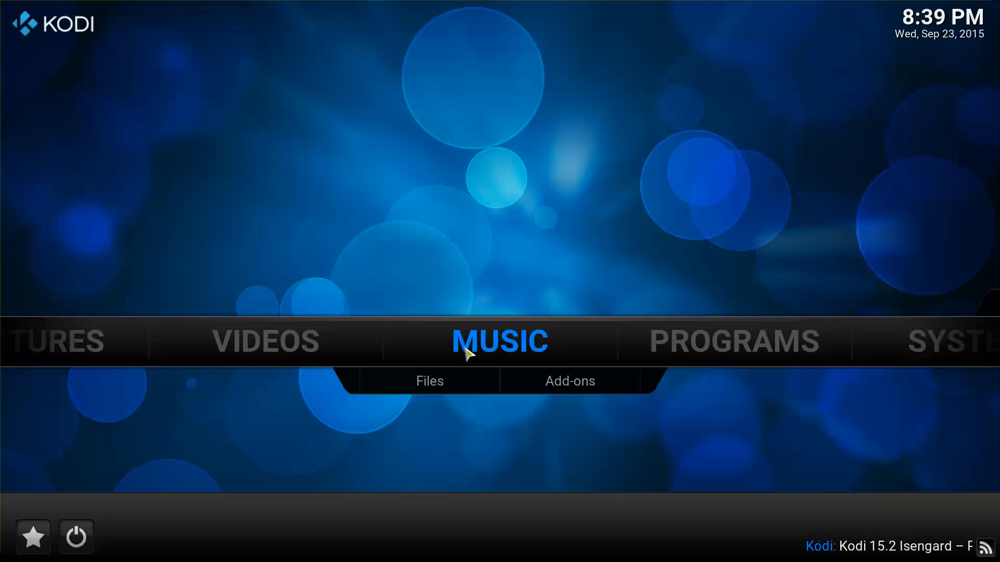
{"action": "key", "text": "alt+Tab"}
{"action": "key", "text": "Escape"}
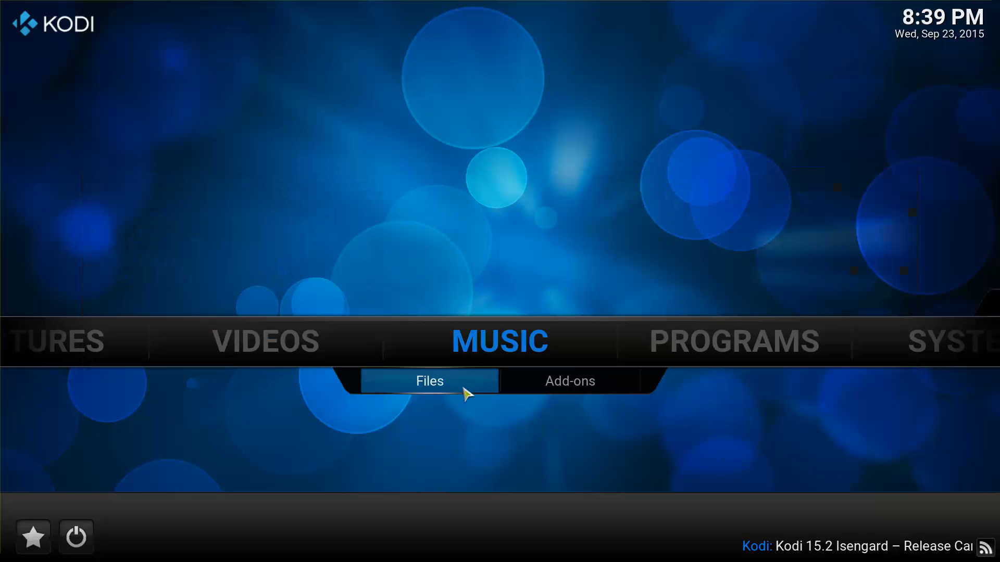
Go to SYSTEM > File manager and select Add source.
{"action": "key", "text": "Right"}
{"action": "key", "text": "Right"}
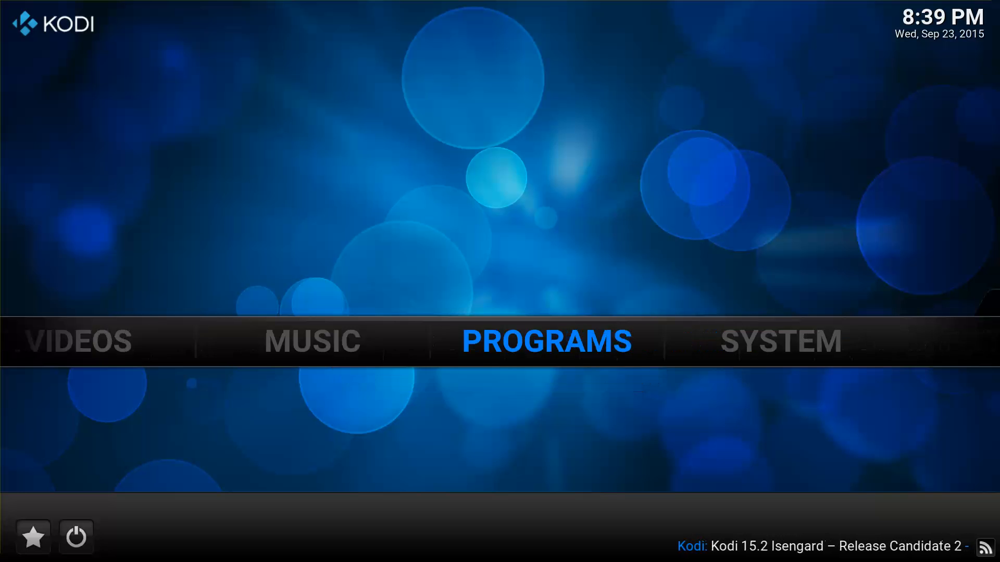
{"action": "key", "text": "Down"}
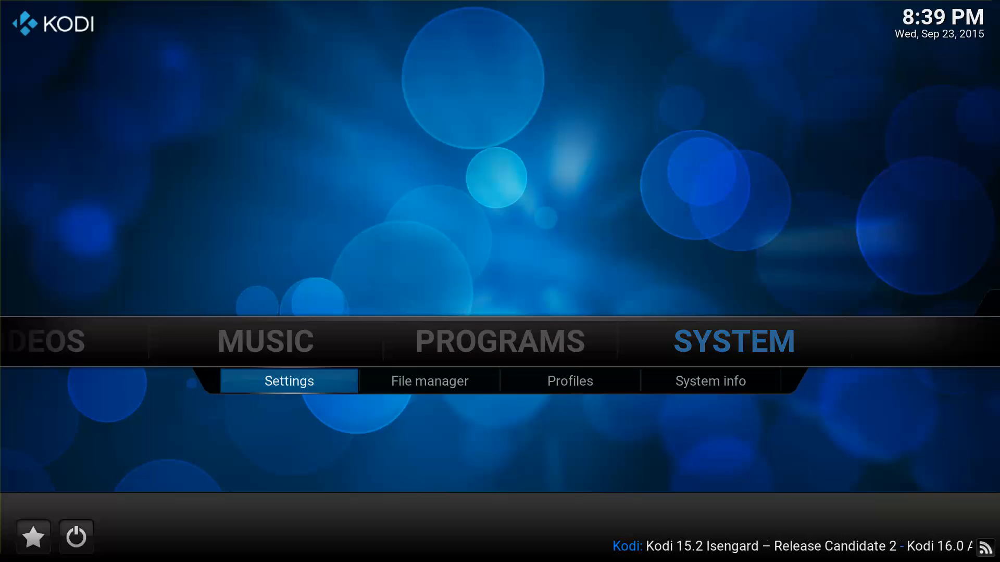
{"action": "key", "text": "Right"}
{"action": "key", "text": "Return"}
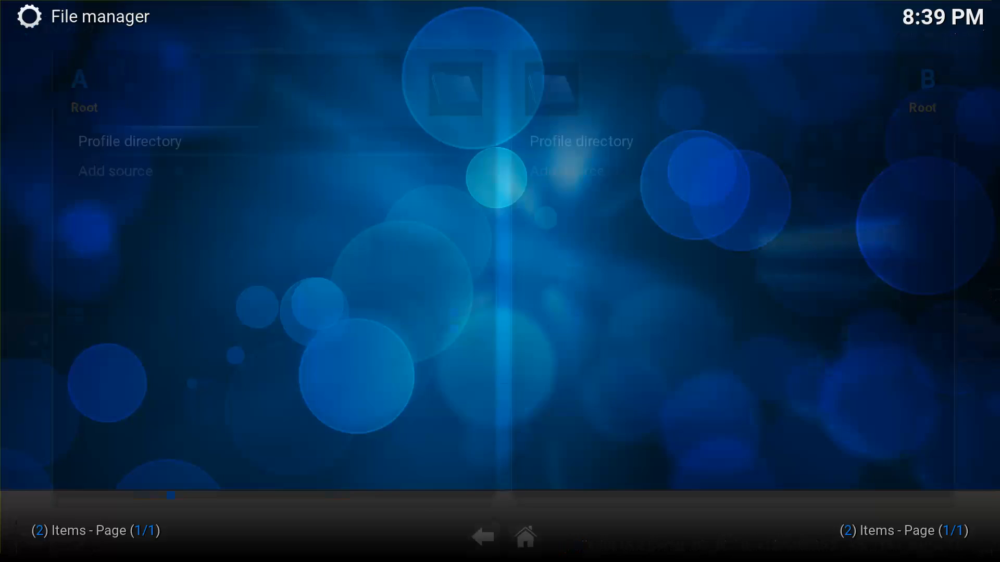
{"action": "key", "text": "Down"}
{"action": "key", "text": "Return"}
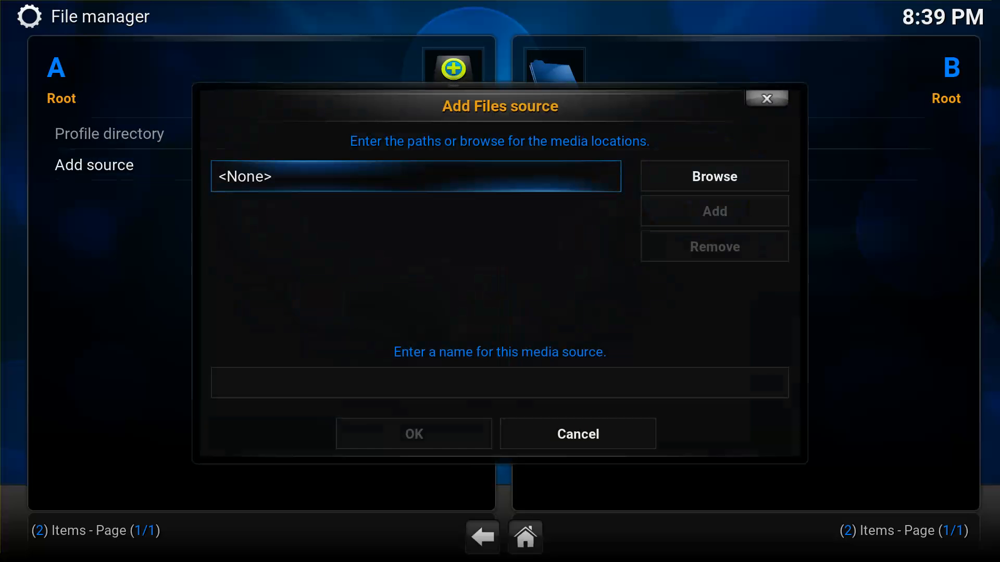
{"action": "key", "text": "Return"}
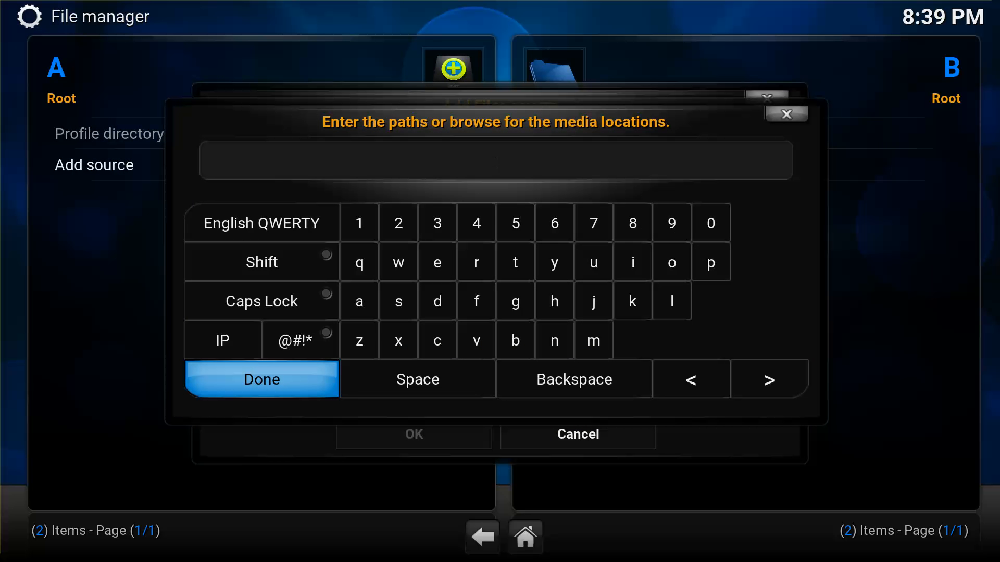
{"action": "type", "text": "htt"}
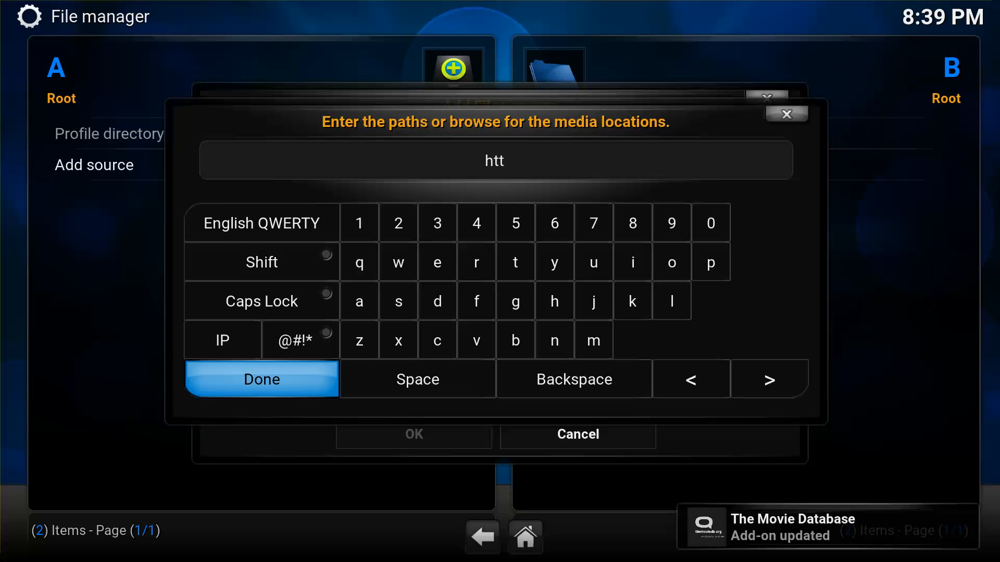
{"action": "type", "text": "p://srp."}
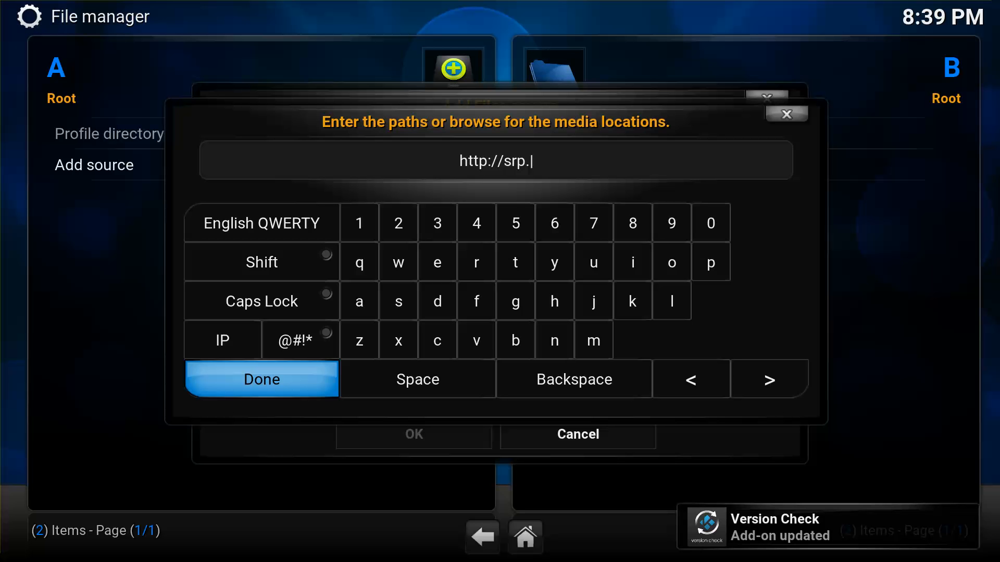
{"action": "type", "text": "nu"}
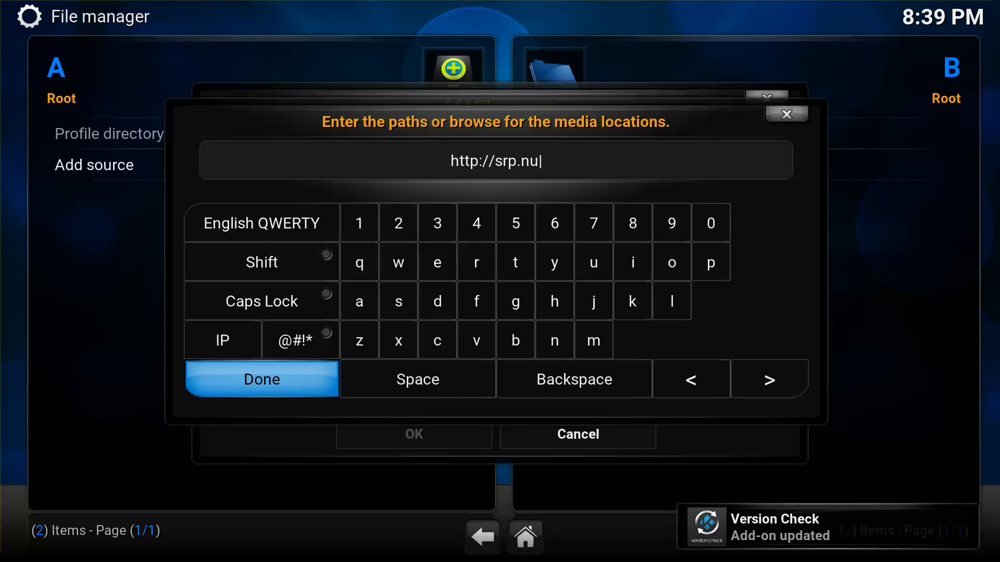
{"action": "key", "text": "Return"}
{"action": "key", "text": "Return"}
{"action": "type", "text": "S"}
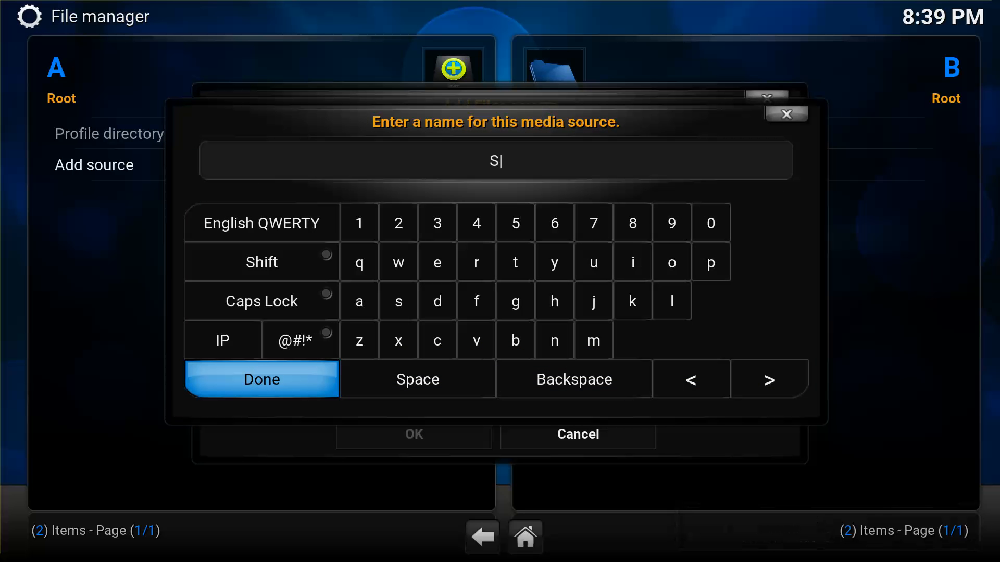
{"action": "type", "text": "uperRepo"}
{"action": "key", "text": "Return"}
{"action": "key", "text": "Down"}
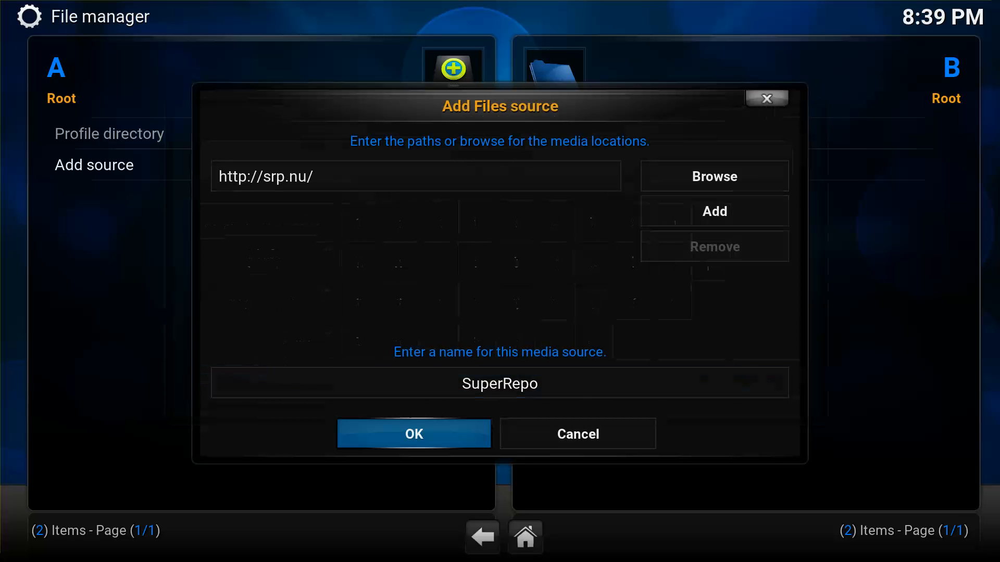
{"action": "key", "text": "Return"}
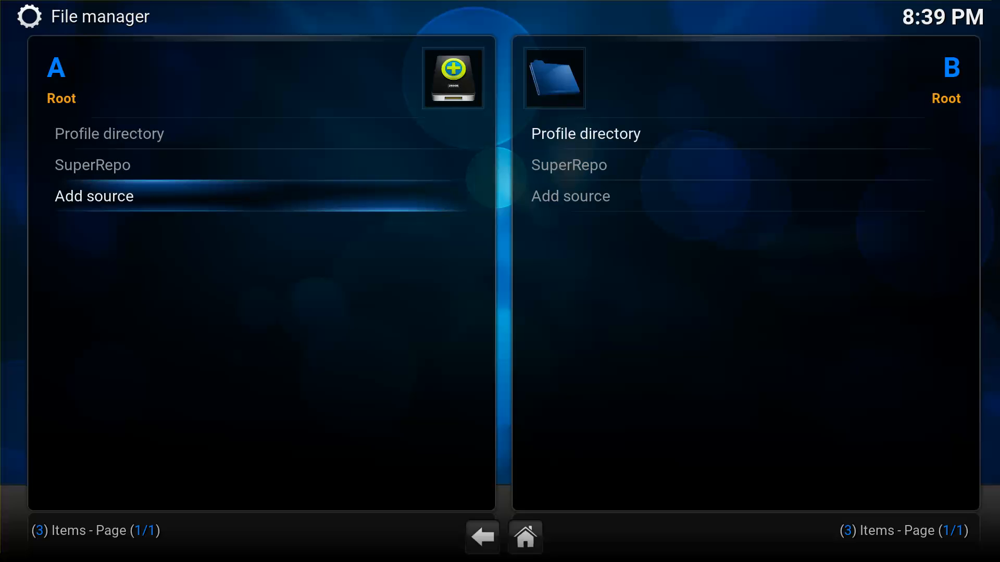
{"action": "key", "text": "Return"}
{"action": "key", "text": "Return"}
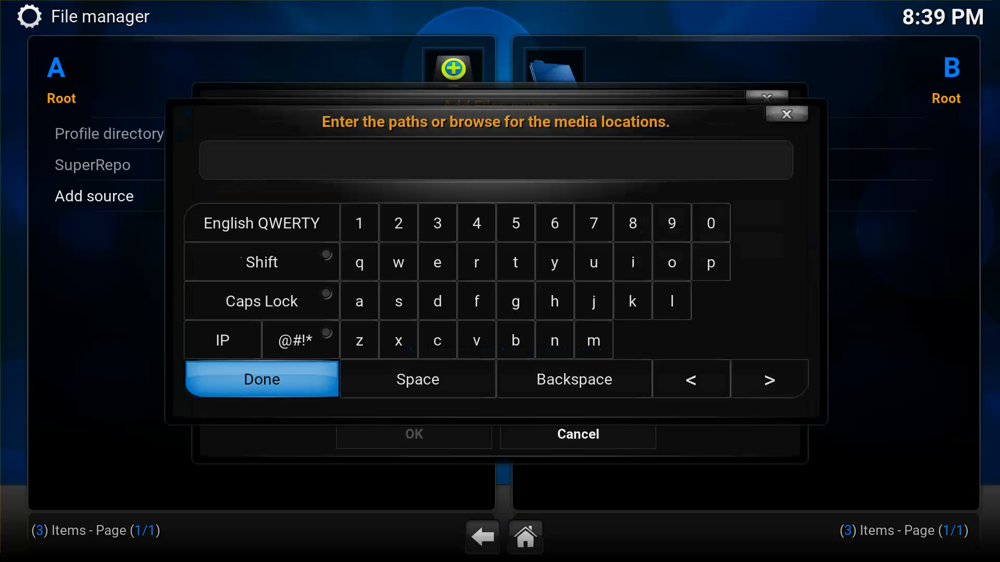
{"action": "type", "text": "http://"}
{"action": "type", "text": "xfinty"}
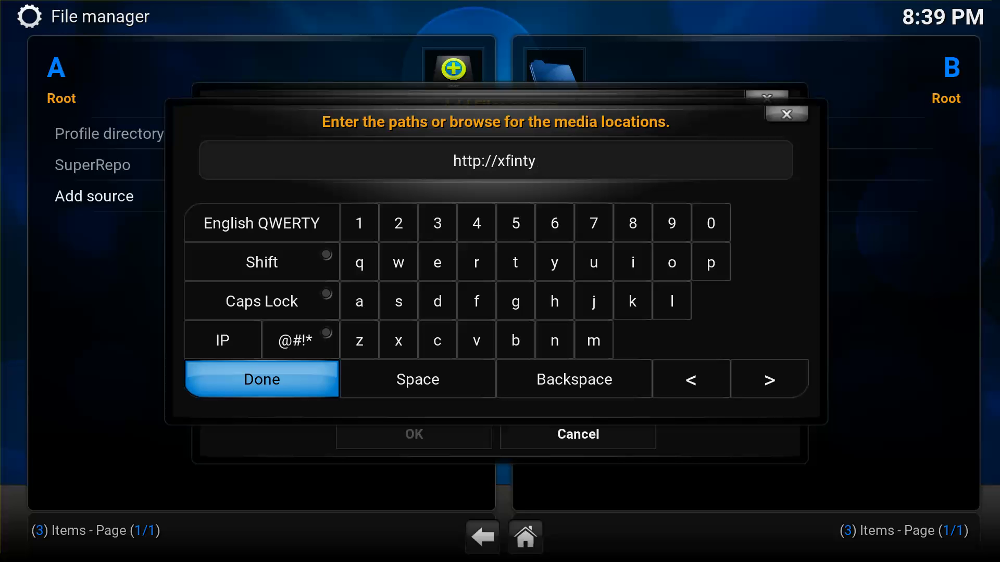
{"action": "key", "text": "BackSpace"}
{"action": "key", "text": "BackSpace"}
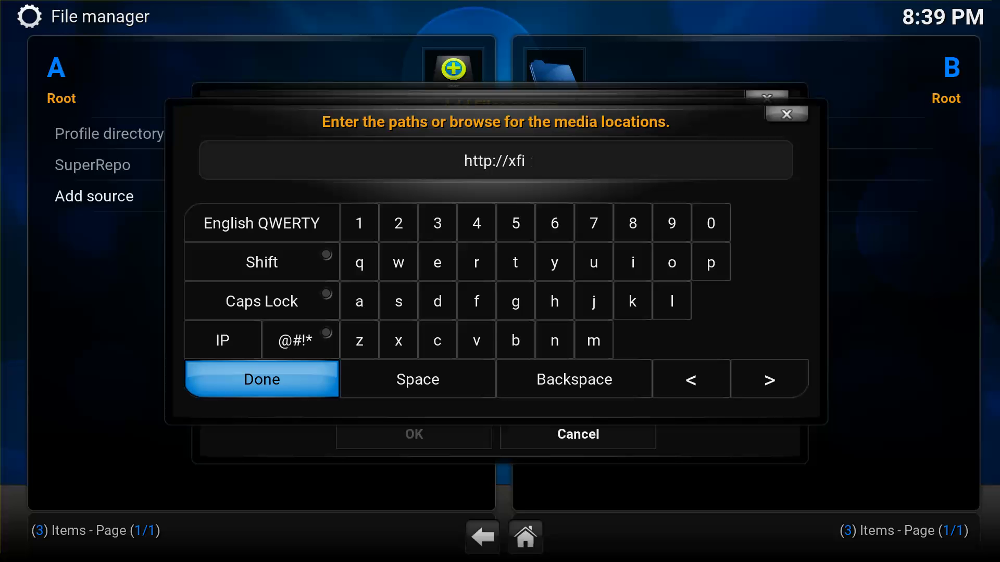
{"action": "type", "text": "ity."}
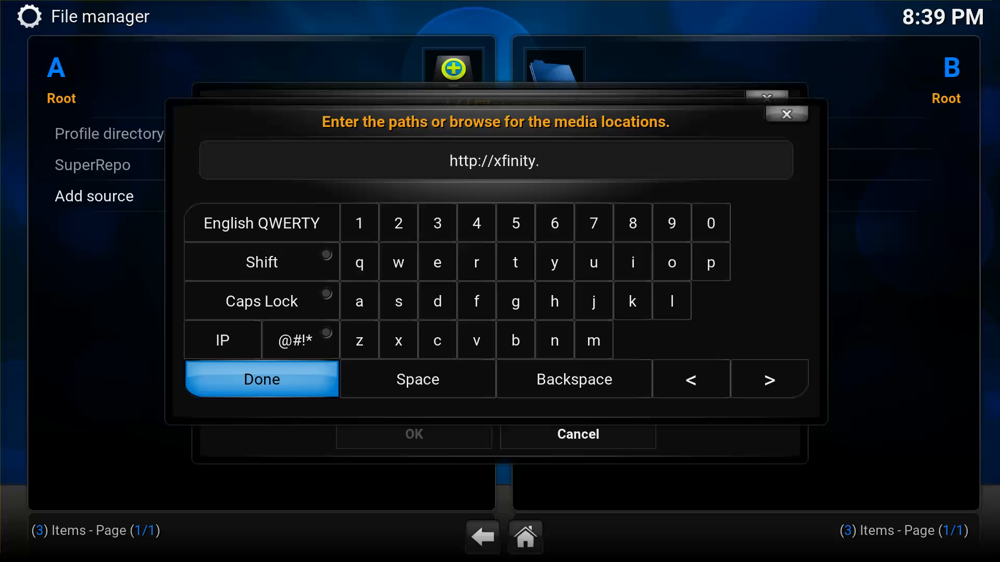
{"action": "type", "text": "xunity"}
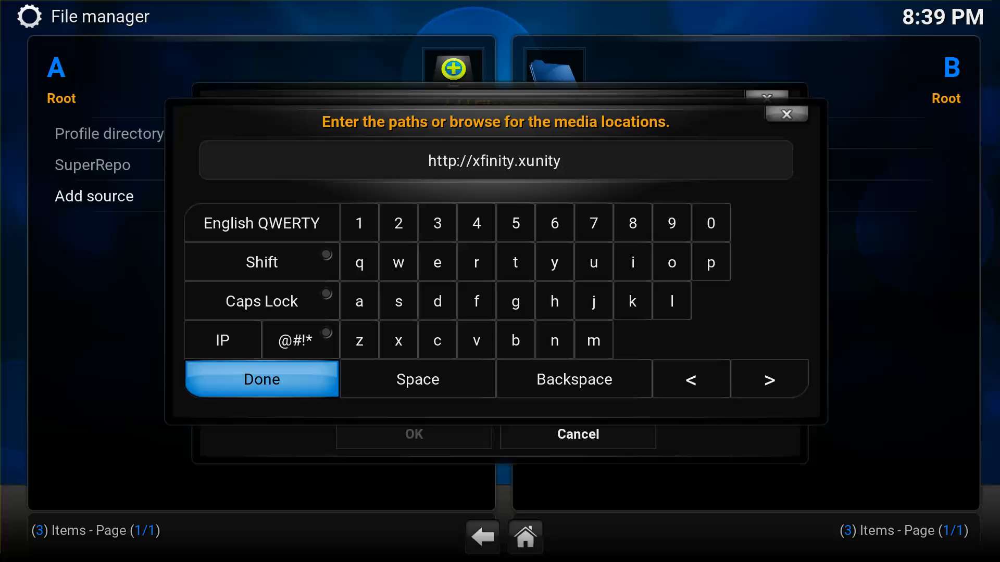
{"action": "type", "text": "talk.com/"}
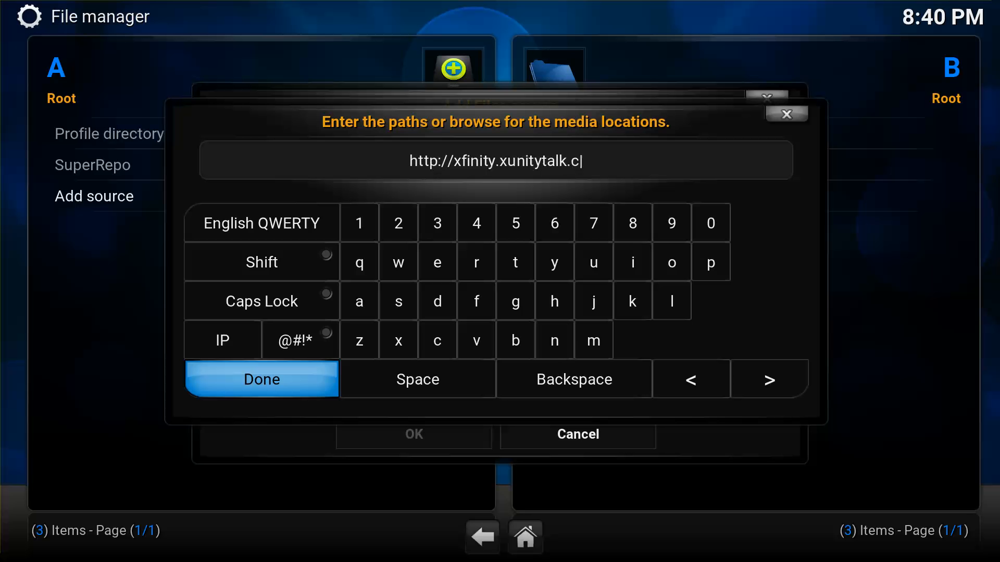
{"action": "key", "text": "Return"}
{"action": "key", "text": "Down"}
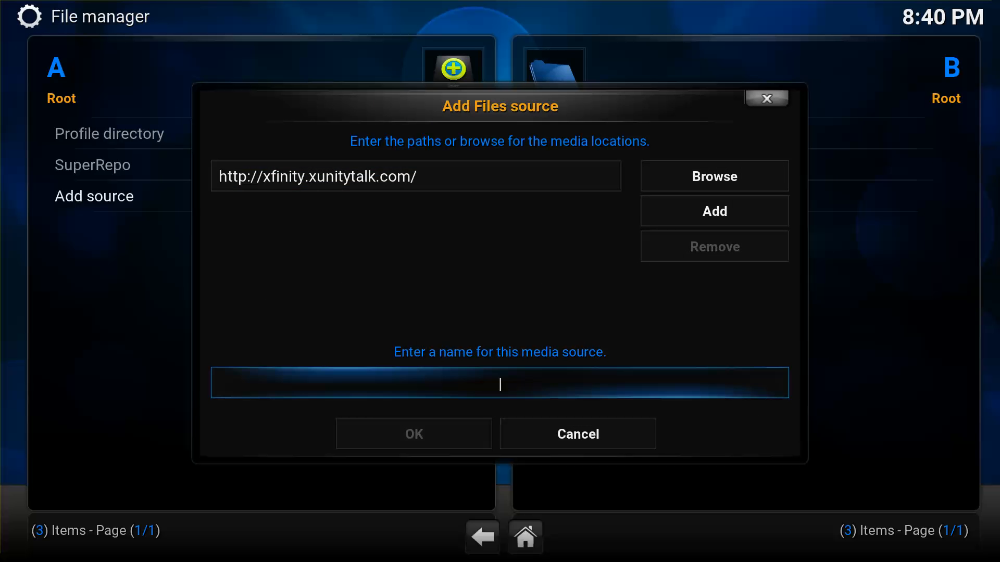
Name the source .xfinity and check its path before confirming.
{"action": "key", "text": "Return"}
{"action": "type", "text": ".xfinity"}
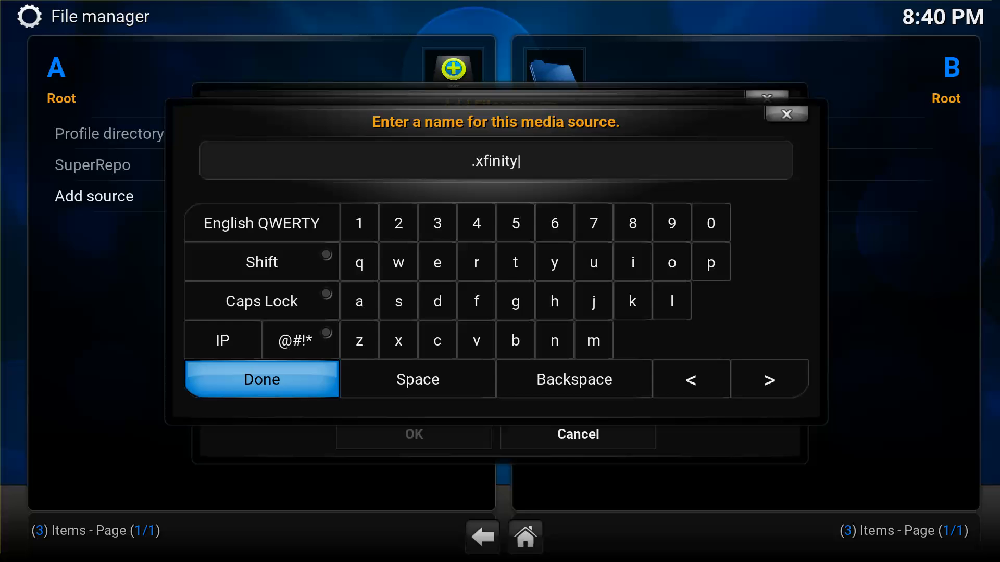
{"action": "key", "text": "Return"}
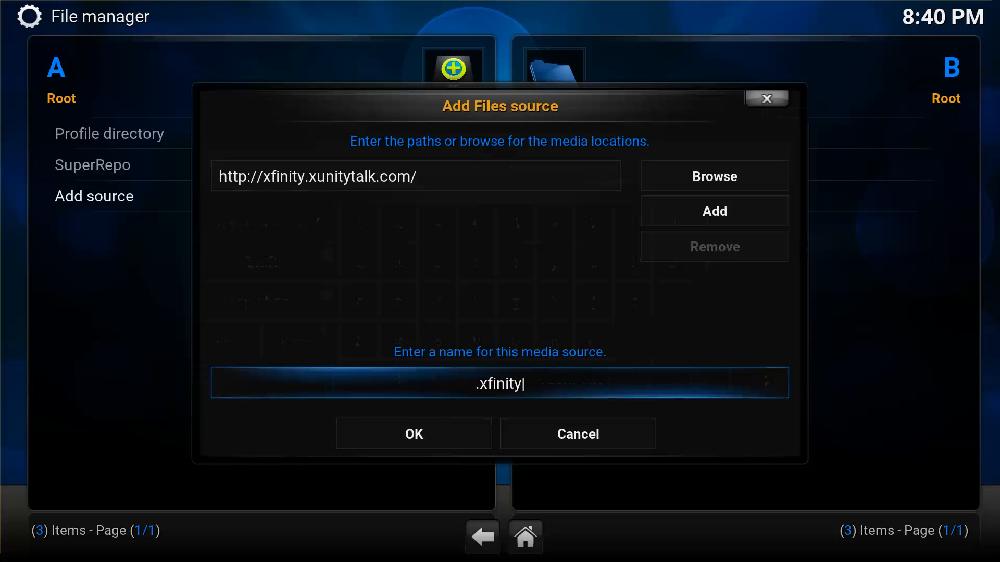
{"action": "key", "text": "Up"}
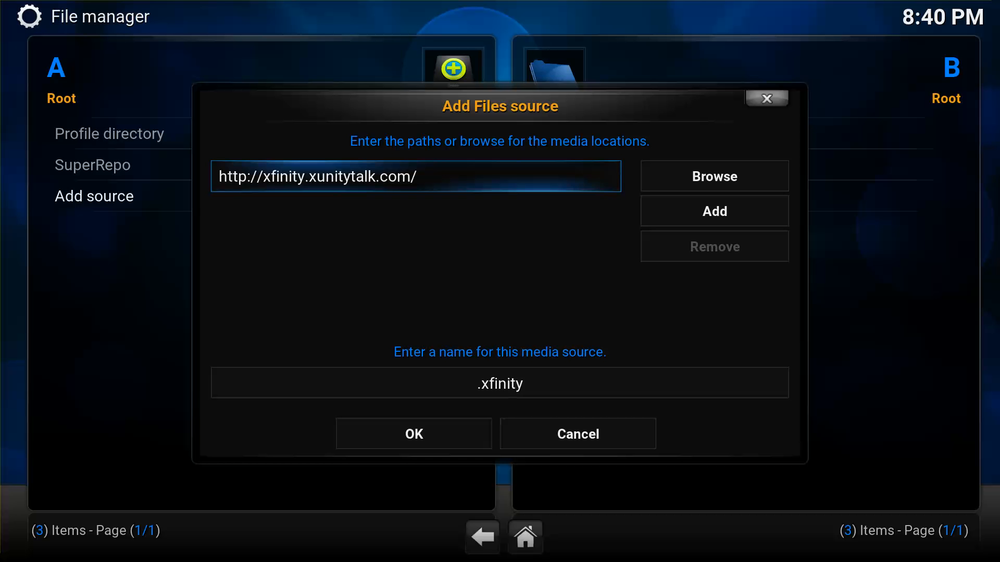
{"action": "key", "text": "Down"}
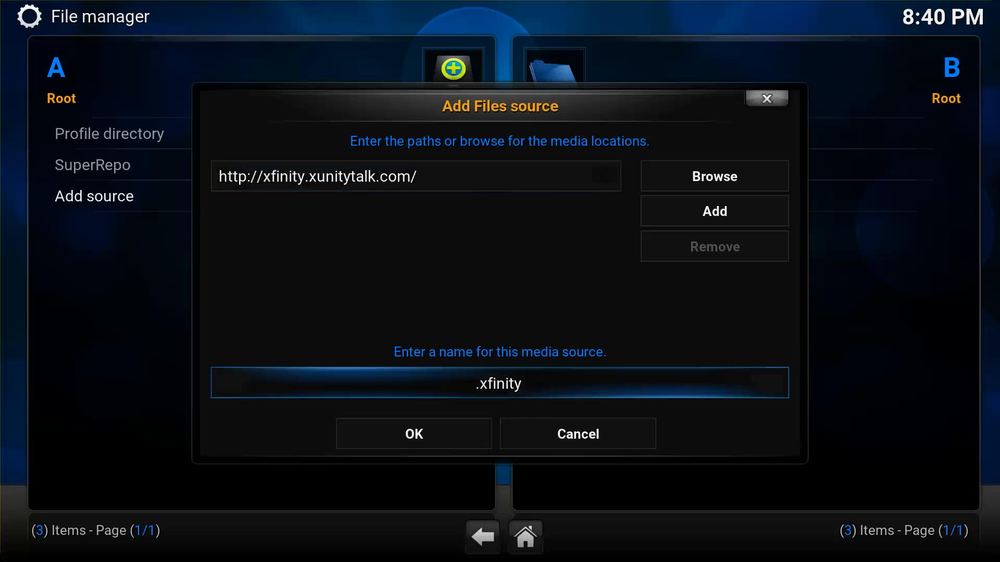
{"action": "key", "text": "Down"}
{"action": "key", "text": "Return"}
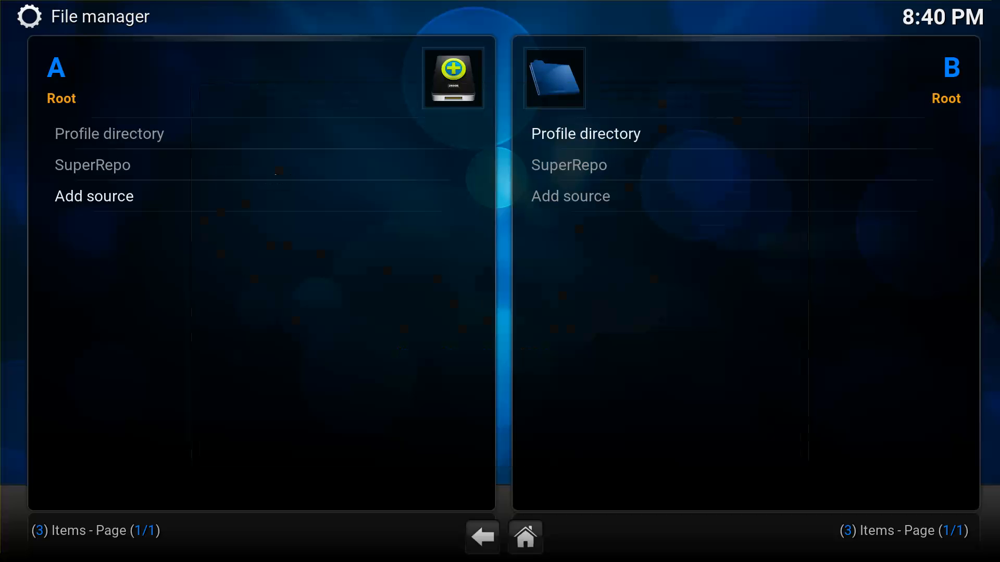
{"action": "key", "text": "Return"}
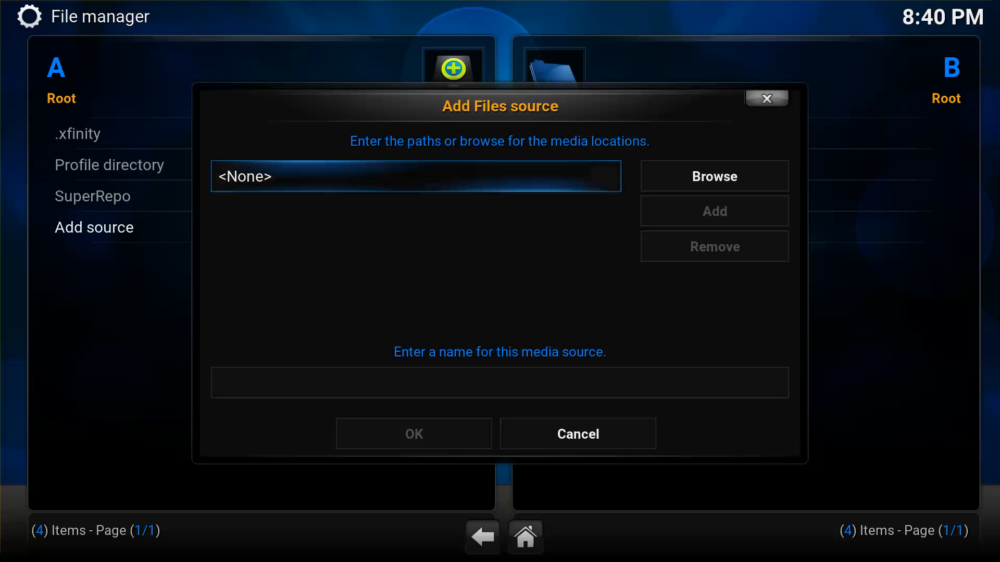
{"action": "key", "text": "Return"}
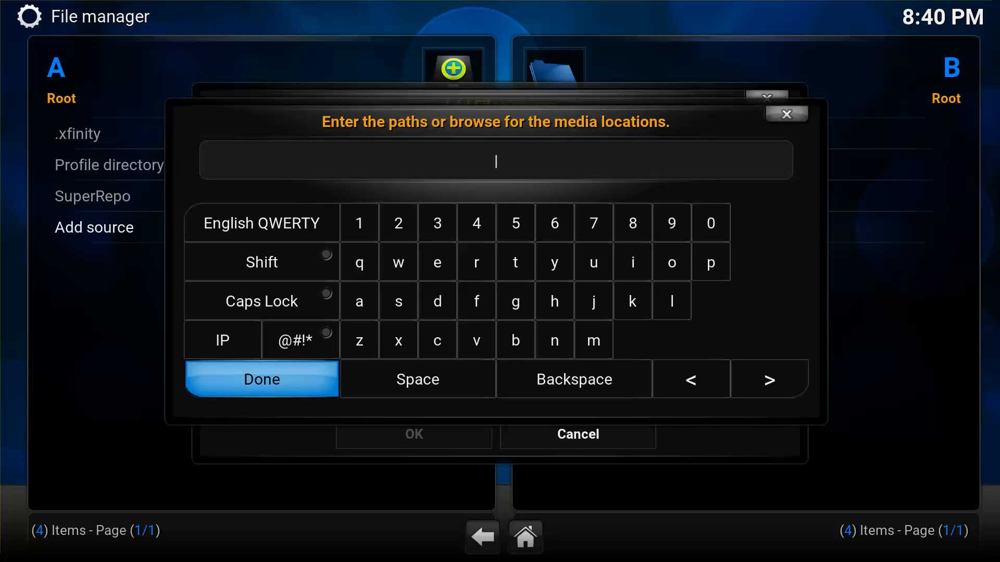
{"action": "type", "text": "http://kodi.metal"}
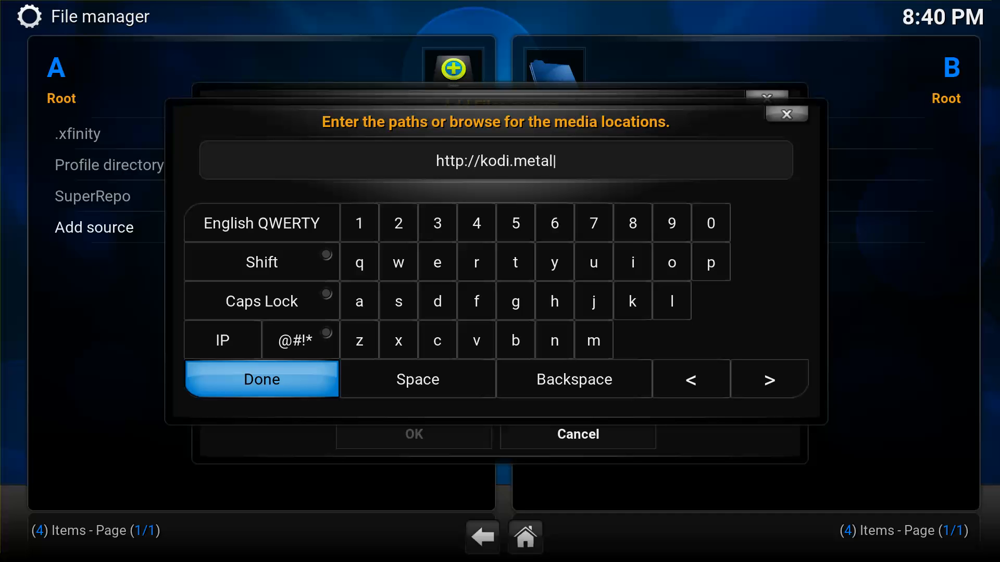
{"action": "type", "text": "kettle."}
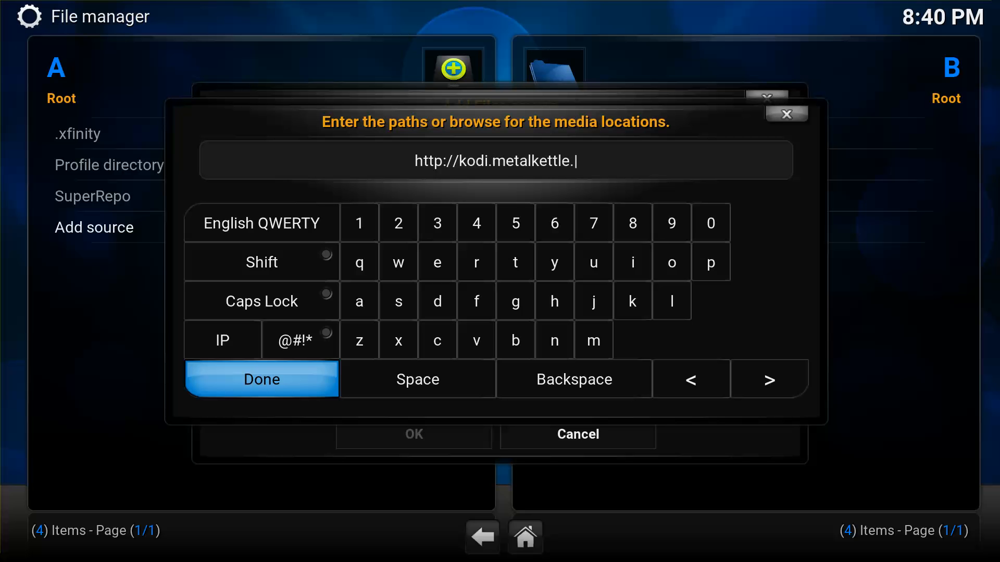
{"action": "type", "text": "co"}
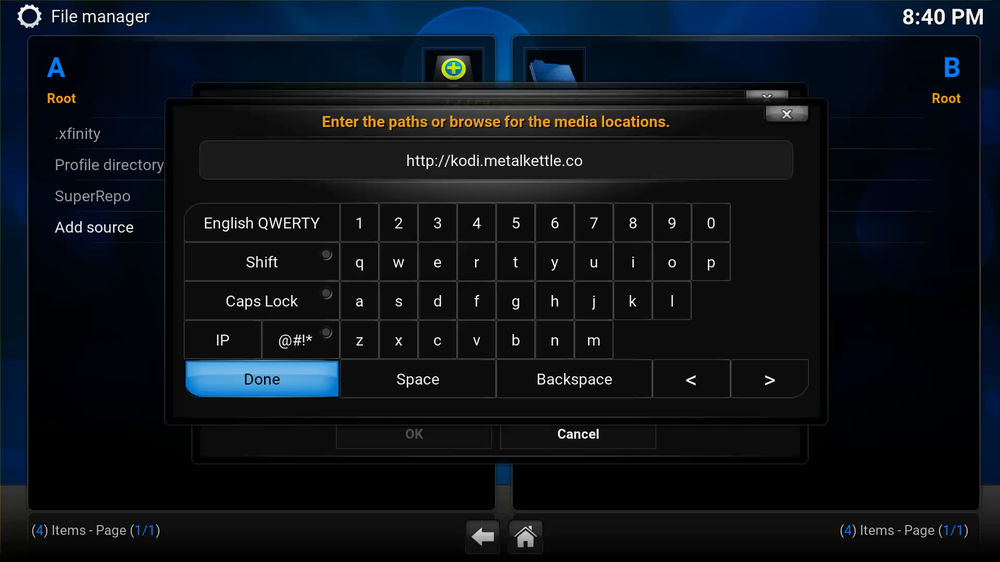
{"action": "key", "text": "Return"}
Name the new source MK Repo and save it.
{"action": "key", "text": "Down"}
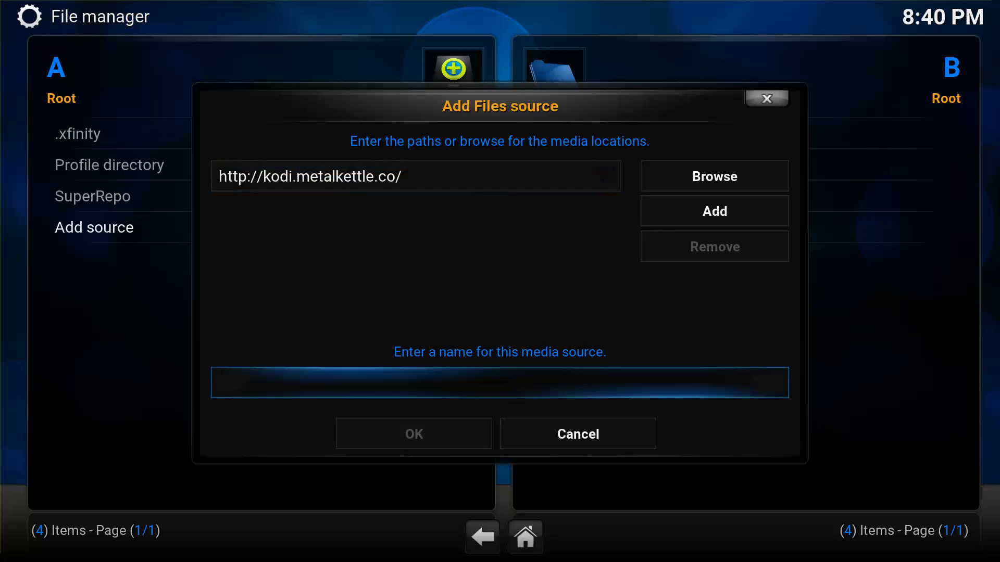
{"action": "key", "text": "Return"}
{"action": "type", "text": "MK Repo"}
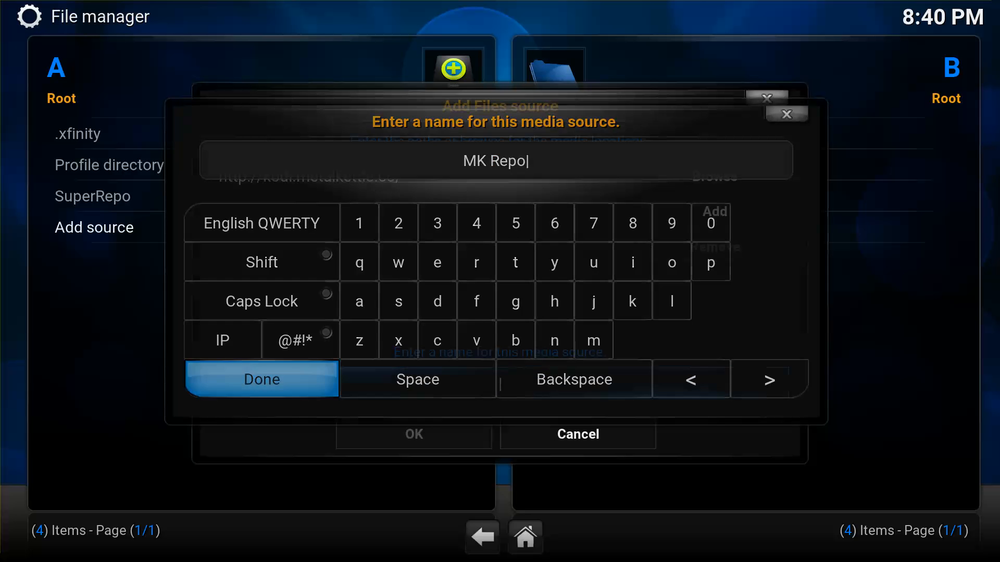
{"action": "key", "text": "Return"}
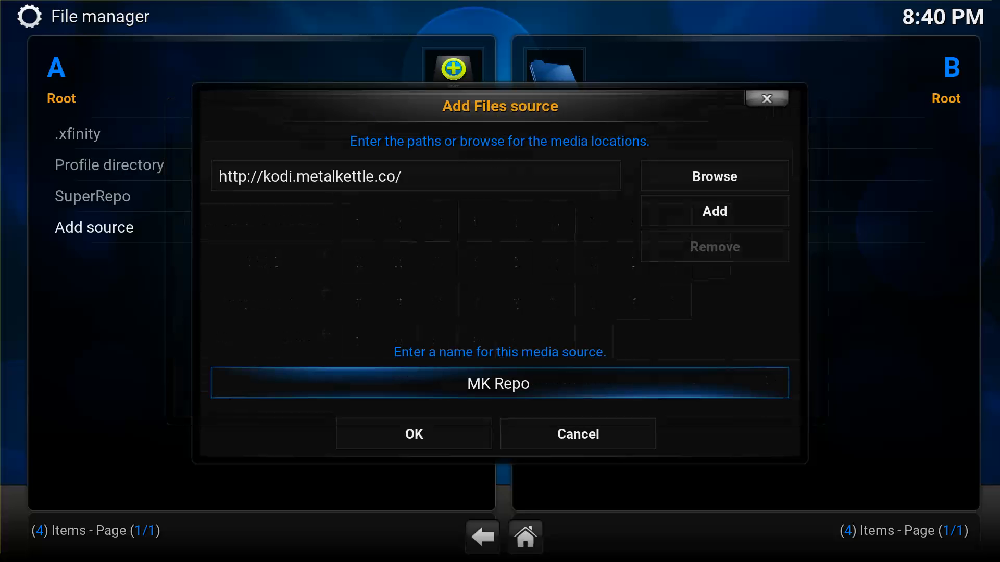
{"action": "key", "text": "Down"}
{"action": "key", "text": "Return"}
Review the source list in the file manager, then return to the home screen.
{"action": "key", "text": "Up"}
{"action": "key", "text": "Up"}
{"action": "key", "text": "Up"}
{"action": "key", "text": "Up"}
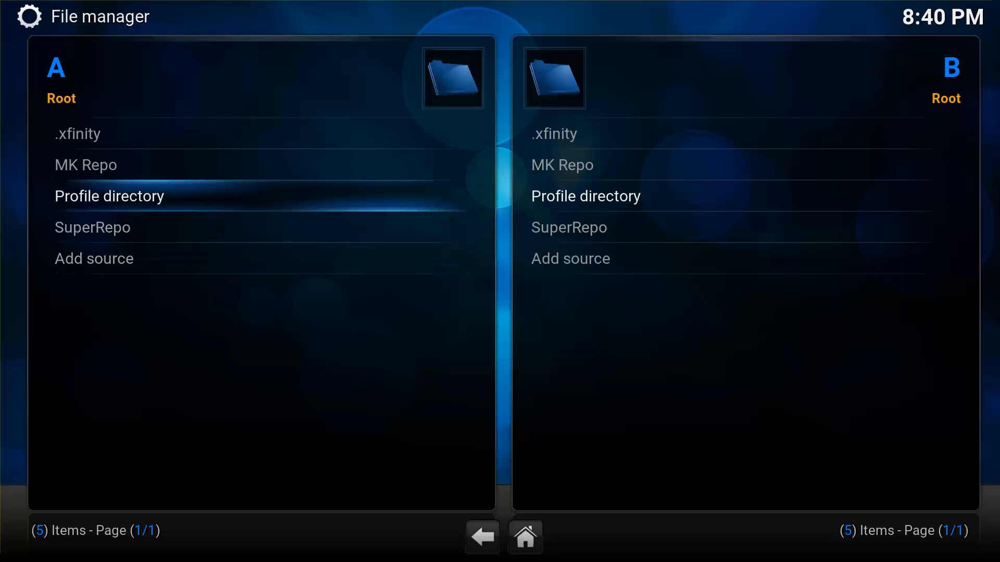
{"action": "key", "text": "Down"}
{"action": "key", "text": "Down"}
{"action": "key", "text": "Down"}
{"action": "key", "text": "Up"}
{"action": "key", "text": "Up"}
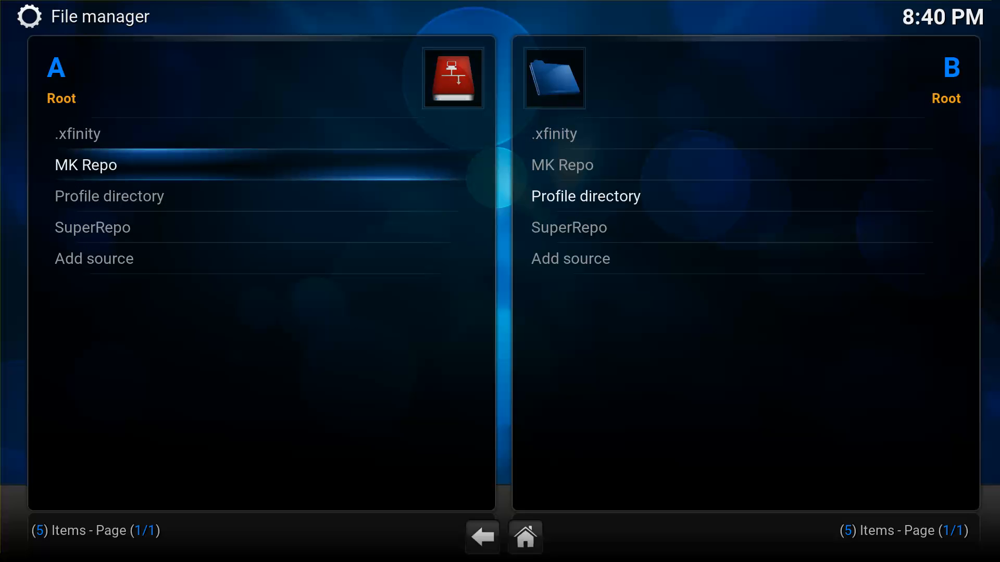
{"action": "key", "text": "Up"}
{"action": "key", "text": "Down"}
{"action": "key", "text": "Down"}
{"action": "key", "text": "Down"}
{"action": "key", "text": "Down"}
{"action": "key", "text": "Down"}
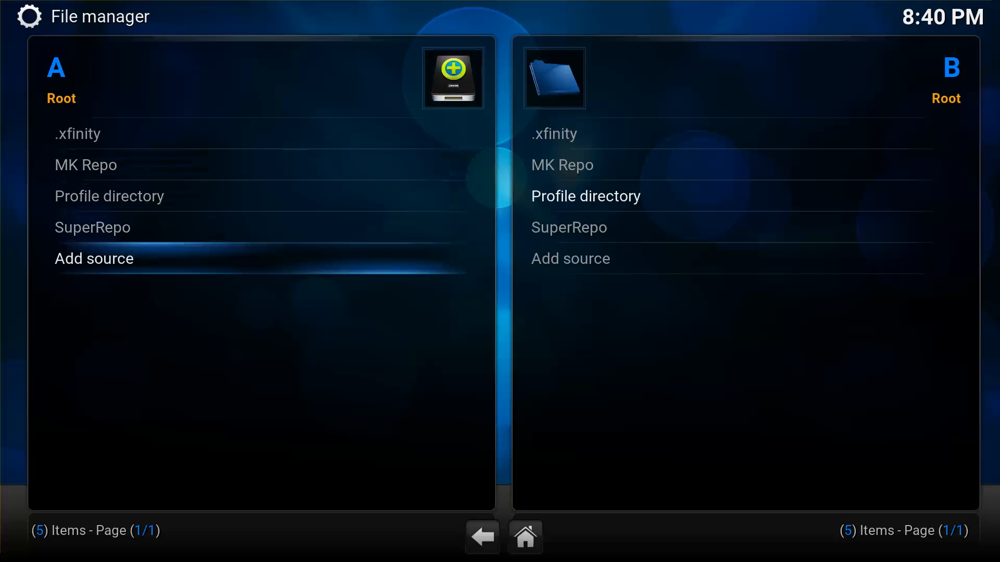
{"action": "left_click", "coordinate": [478, 550]}
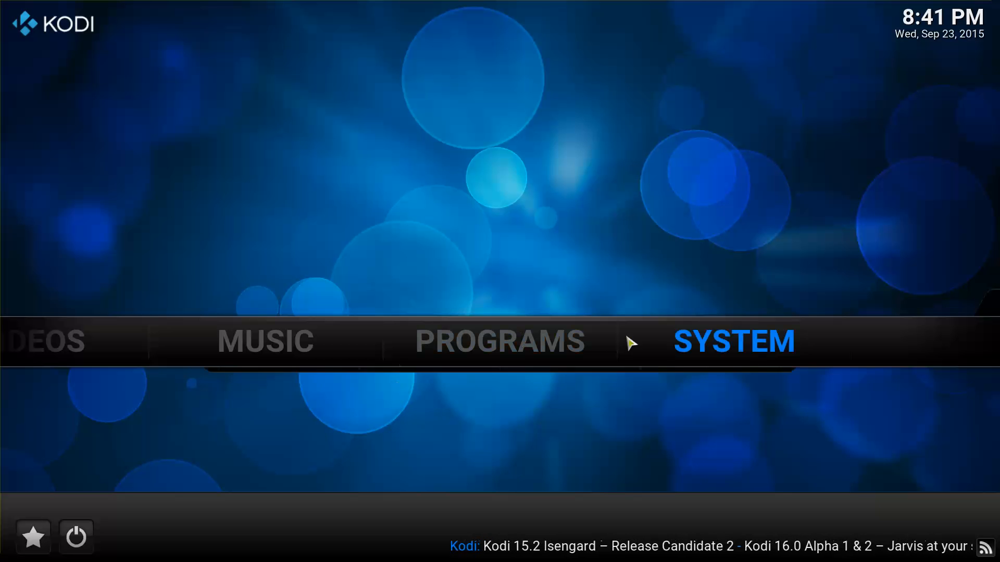
{"action": "left_click", "coordinate": [470, 386]}
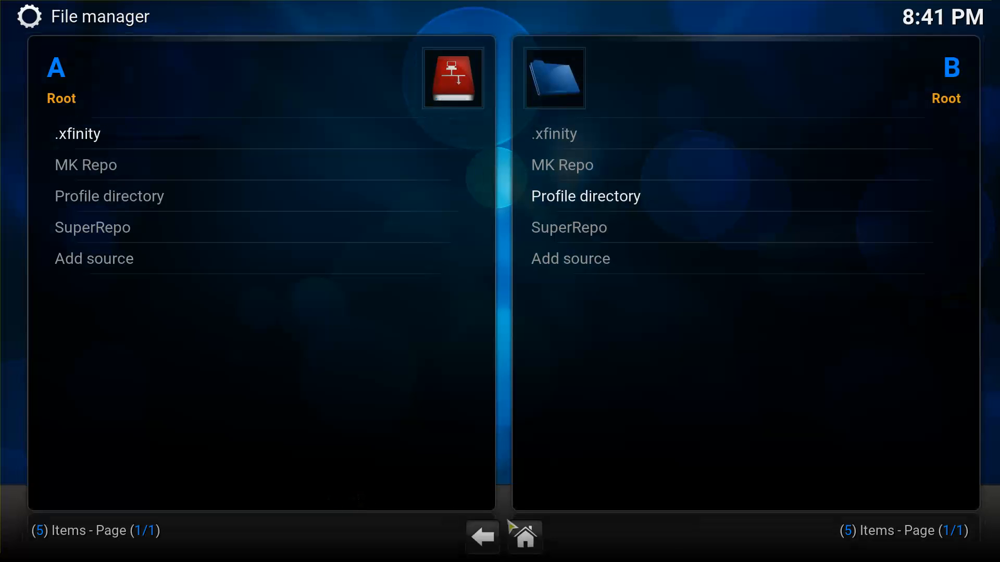
{"action": "left_click", "coordinate": [487, 539]}
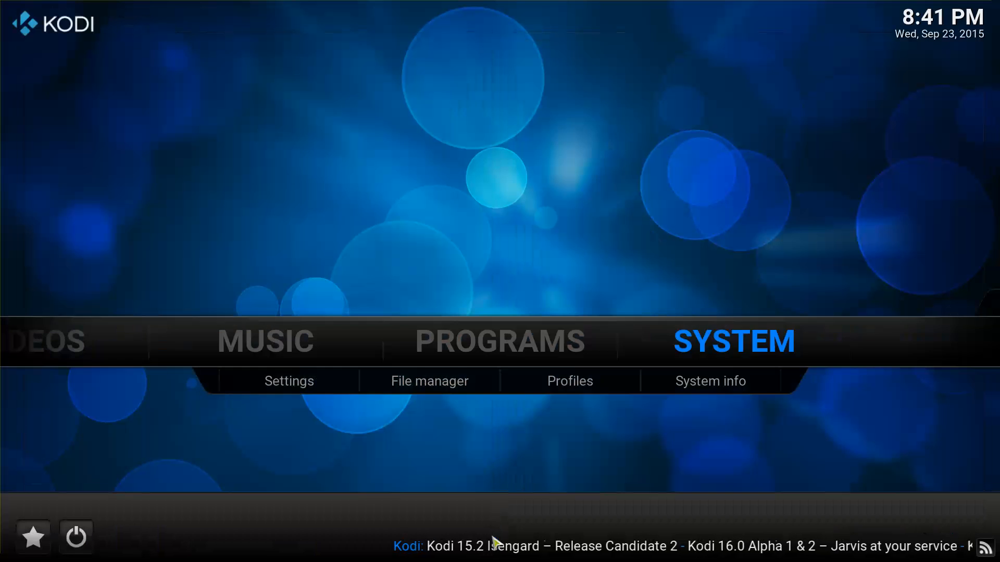
Open SYSTEM > Settings > Add-ons and dismiss the first-run help notice.
{"action": "left_click", "coordinate": [287, 385]}
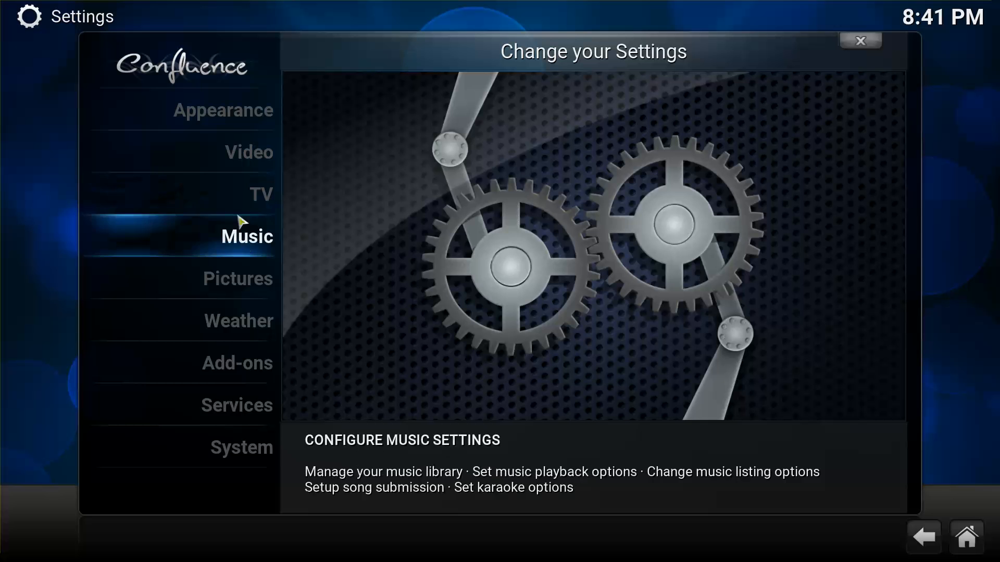
{"action": "left_click", "coordinate": [247, 373]}
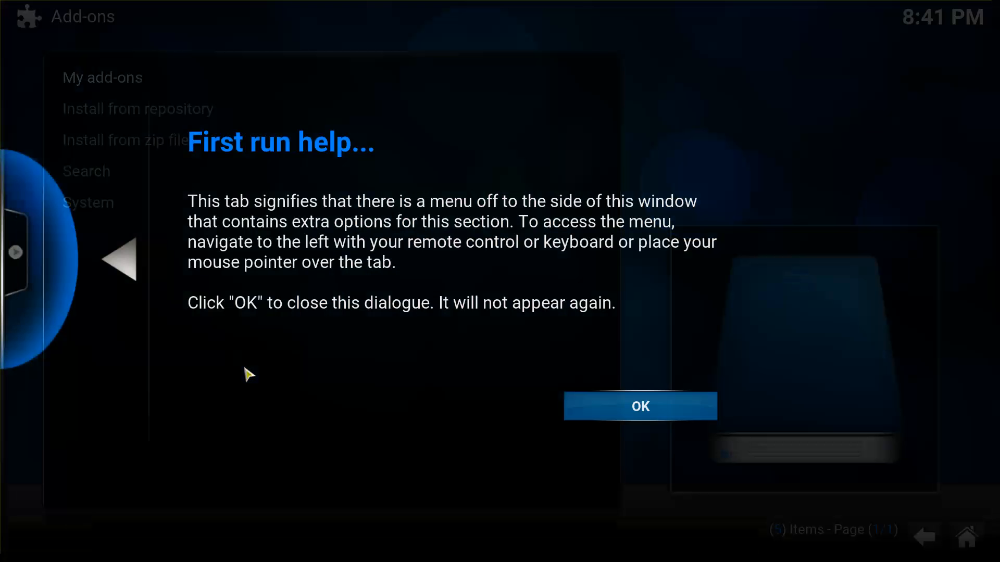
{"action": "left_click", "coordinate": [594, 417]}
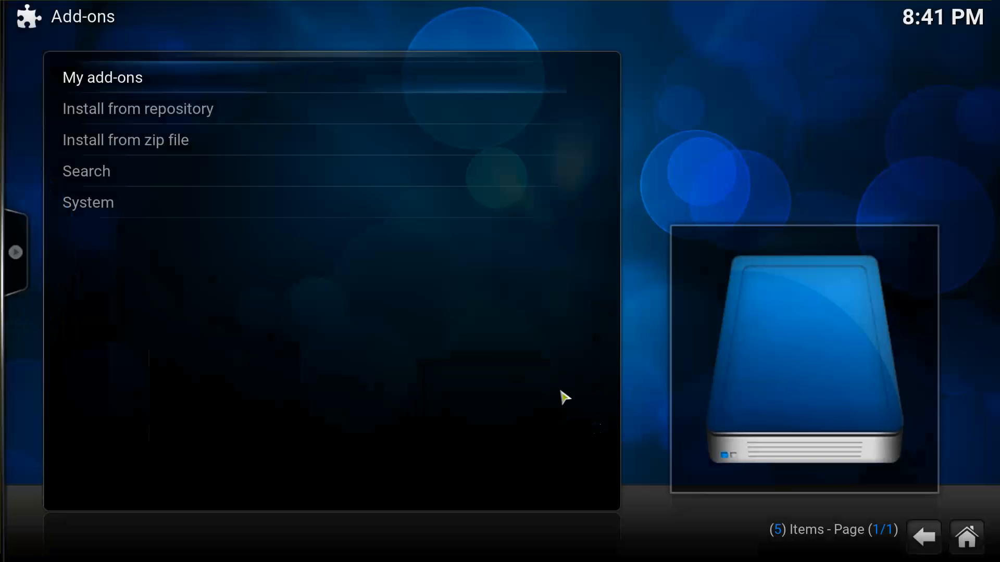
Install XunityTalk_Repository.zip from the .xfinity source via Install from zip file.
{"action": "left_click", "coordinate": [212, 145]}
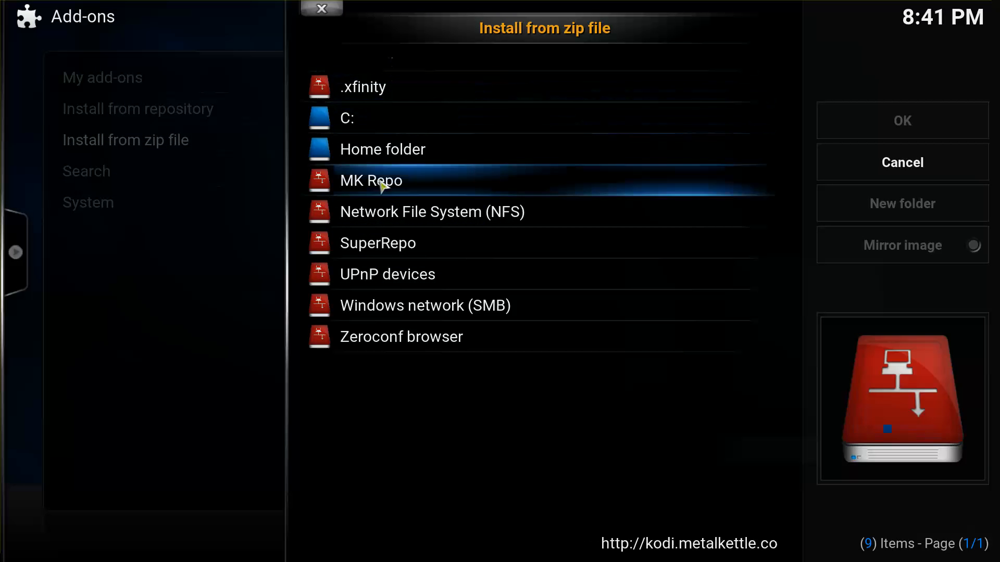
{"action": "left_click", "coordinate": [372, 91]}
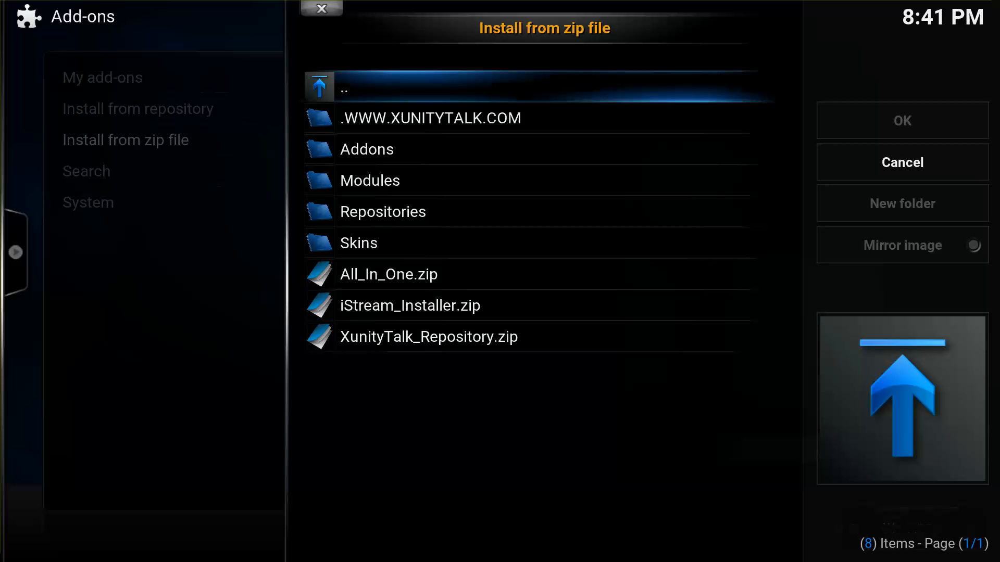
{"action": "left_click", "coordinate": [390, 343]}
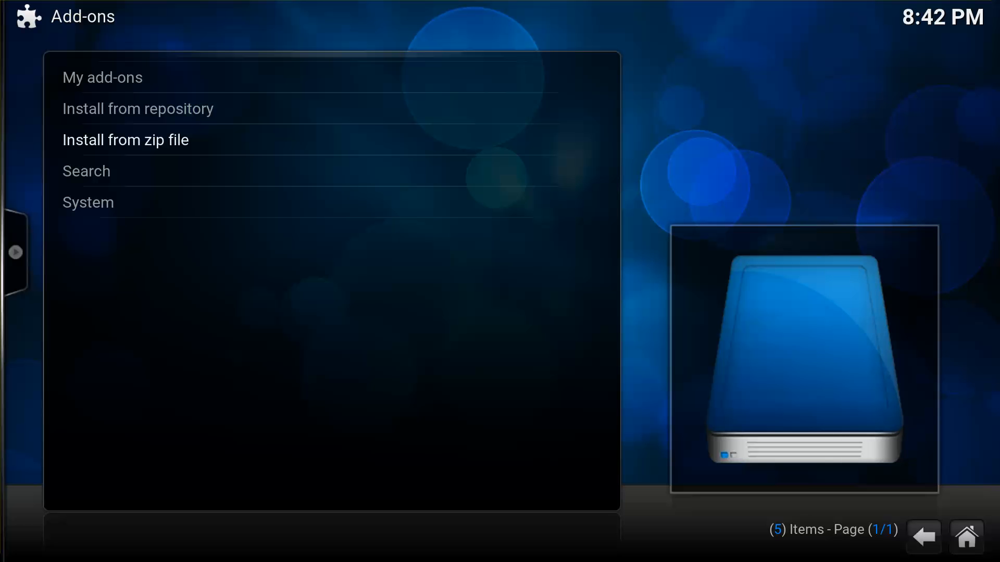
Install repository.metalkettle-1.5.1.zip from the MK Repo source.
{"action": "key", "text": "Down"}
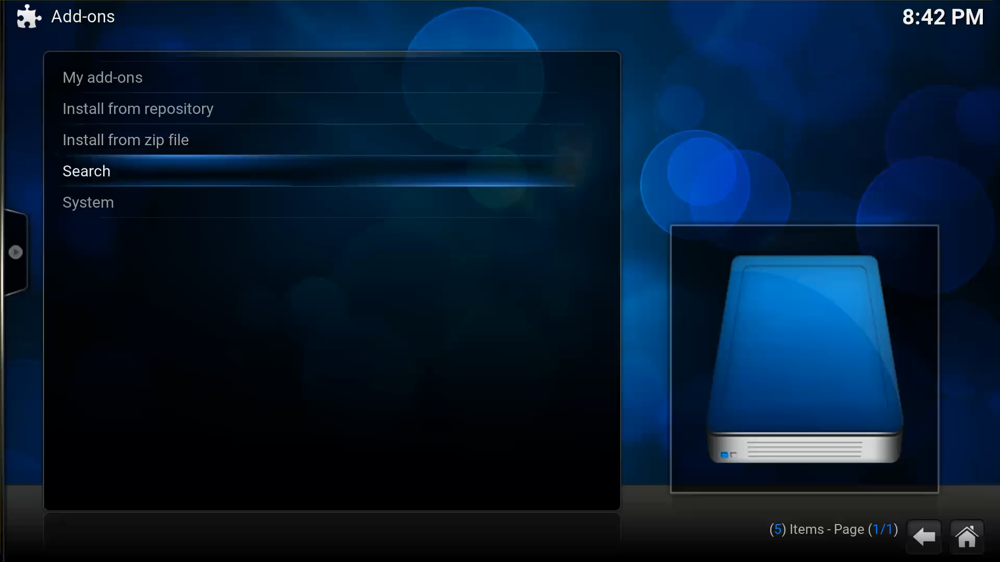
{"action": "key", "text": "Up"}
{"action": "key", "text": "Return"}
{"action": "key", "text": "Down"}
{"action": "key", "text": "Down"}
{"action": "key", "text": "Down"}
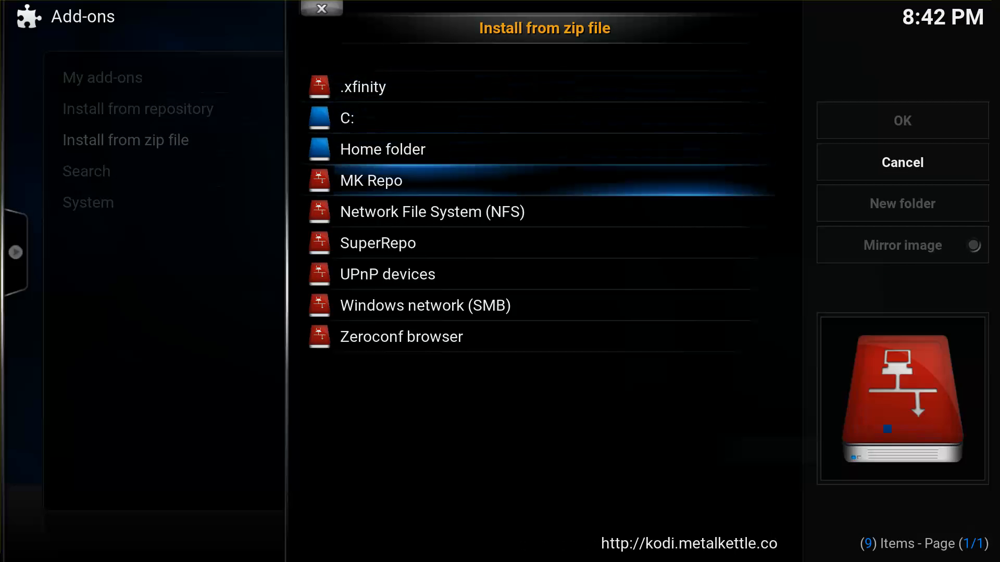
{"action": "key", "text": "Return"}
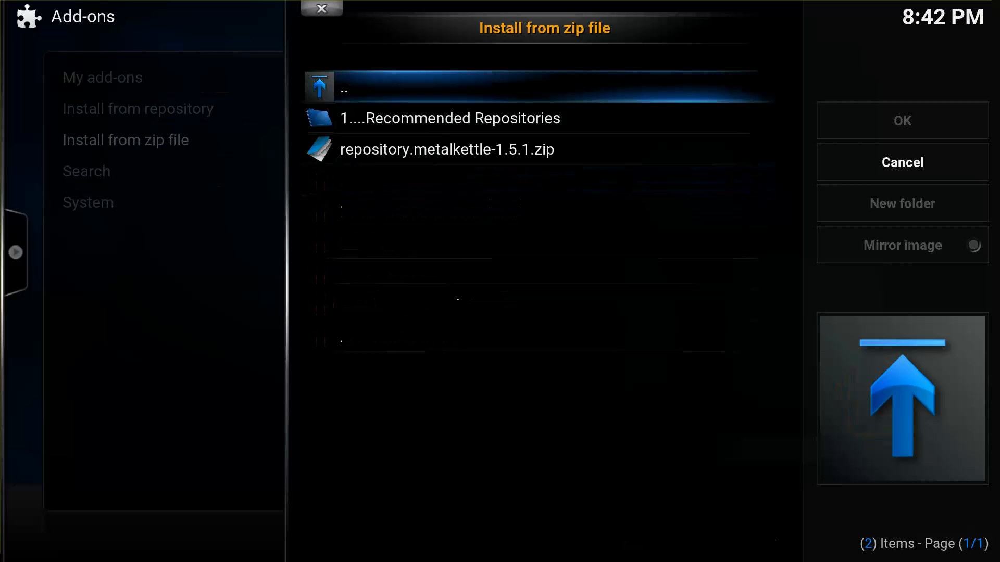
{"action": "key", "text": "Down"}
{"action": "key", "text": "Down"}
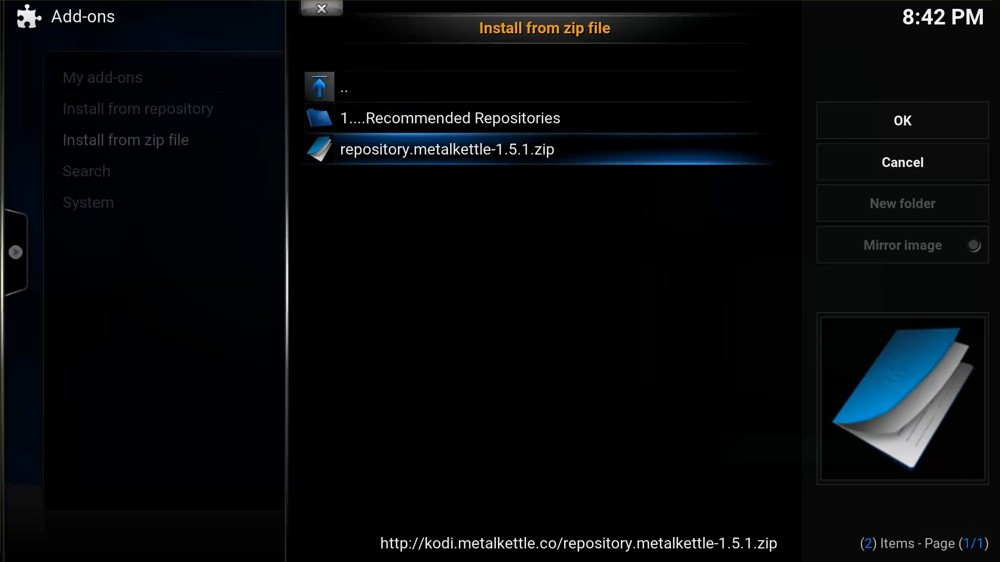
{"action": "key", "text": "Return"}
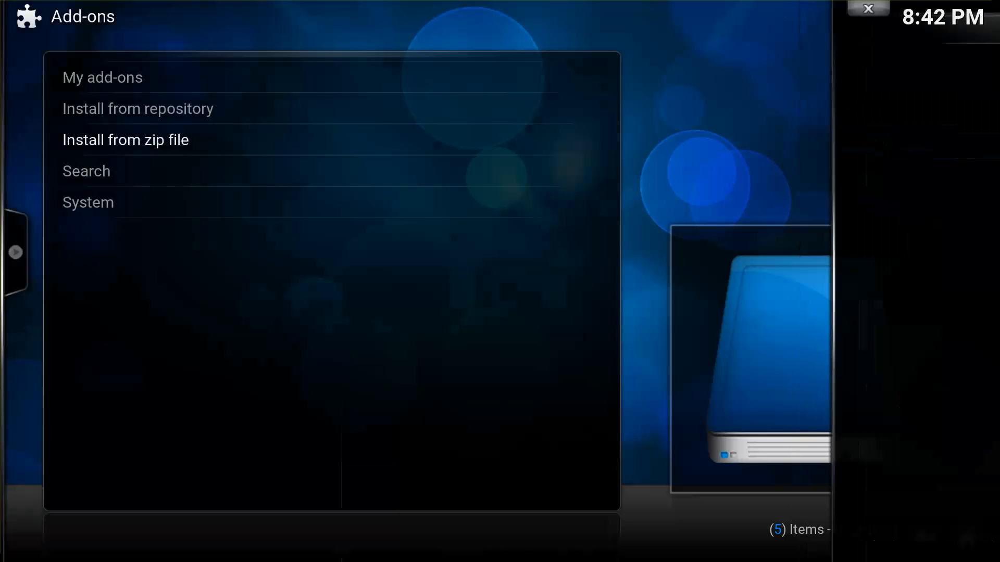
Install repository.lambda-1.1.0.zip from MK Repo's Recommended Repositories folder.
{"action": "key", "text": "Down"}
{"action": "key", "text": "Up"}
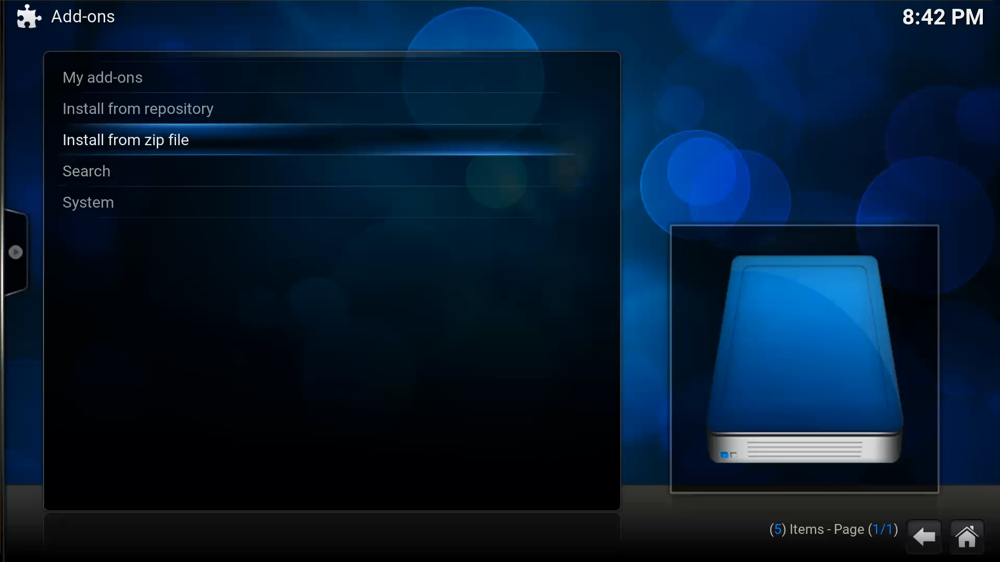
{"action": "key", "text": "Return"}
{"action": "key", "text": "Down"}
{"action": "key", "text": "Down"}
{"action": "key", "text": "Down"}
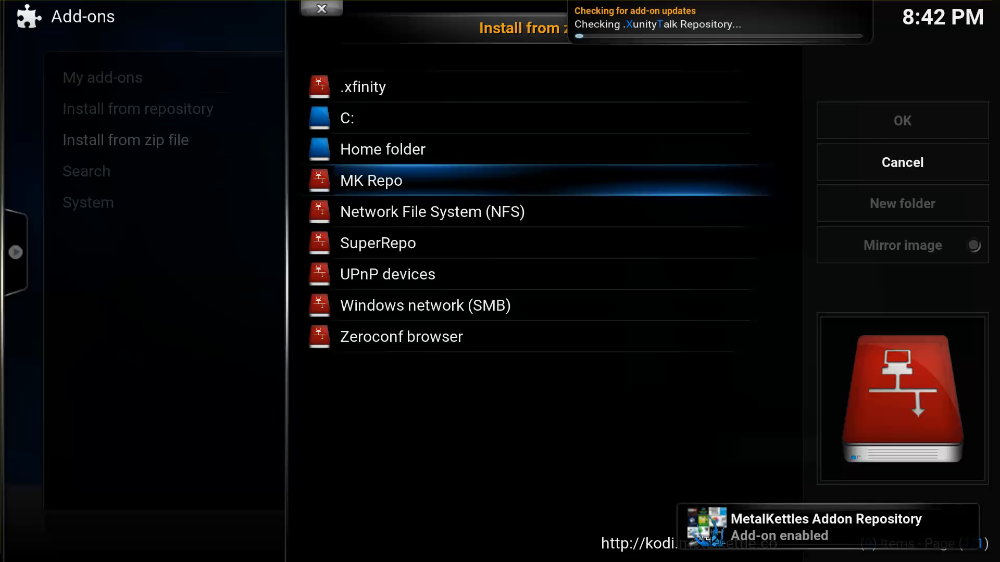
{"action": "key", "text": "Down"}
{"action": "key", "text": "Up"}
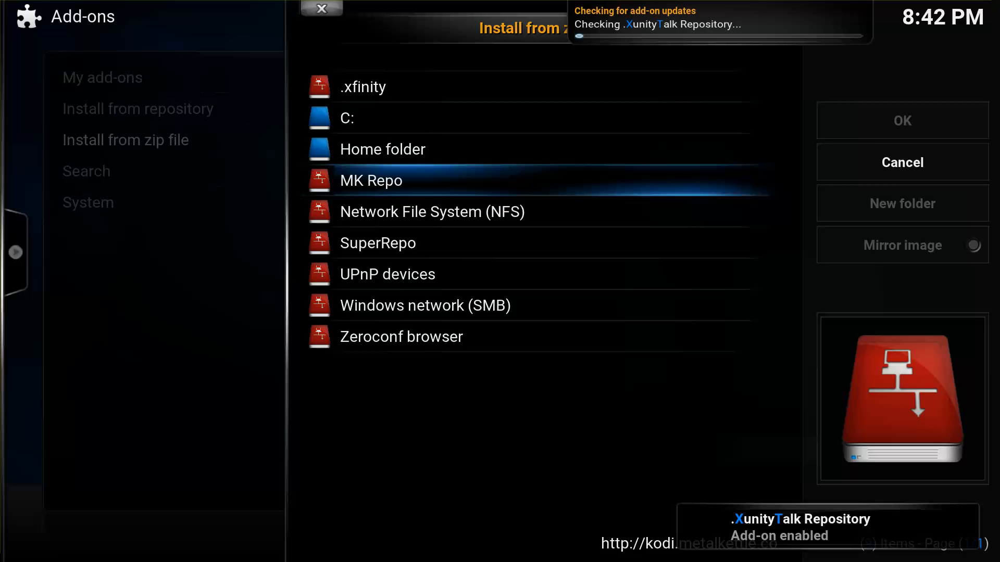
{"action": "key", "text": "Down"}
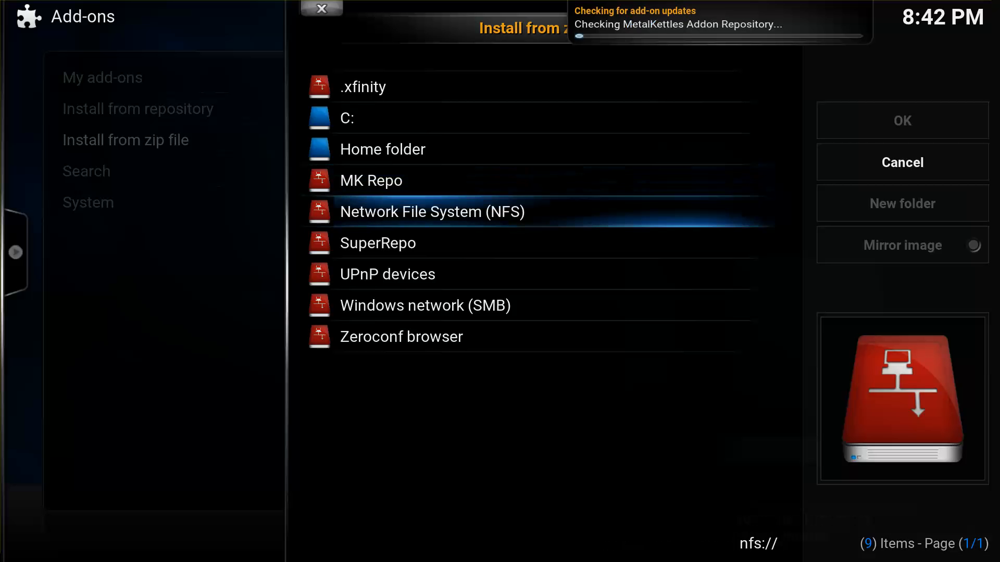
{"action": "key", "text": "Up"}
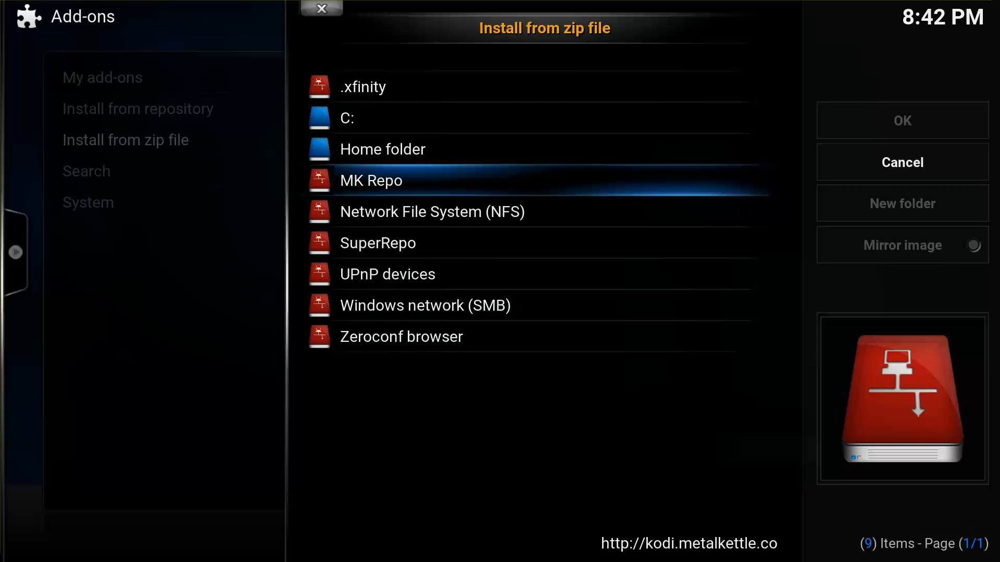
{"action": "key", "text": "Return"}
{"action": "key", "text": "Down"}
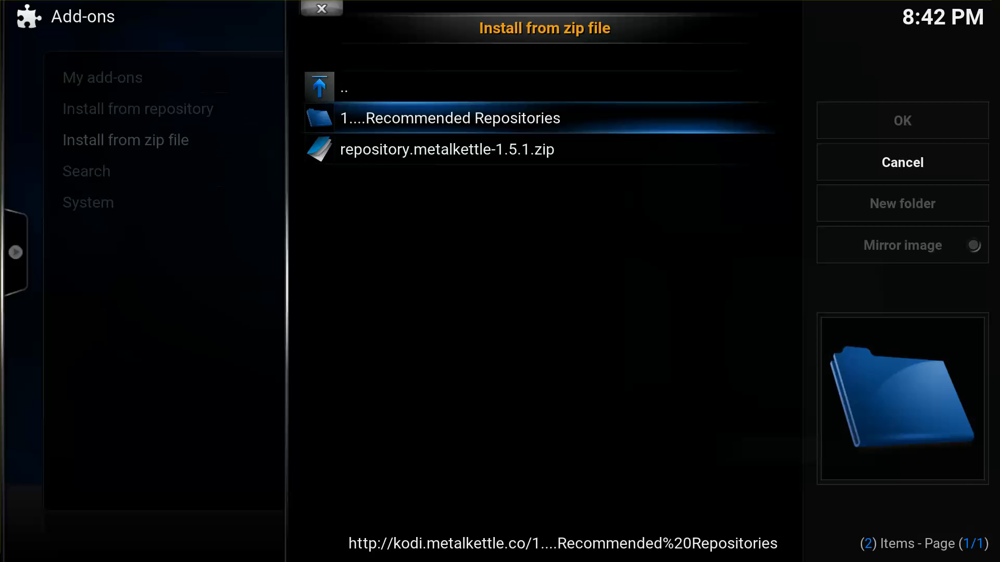
{"action": "key", "text": "Return"}
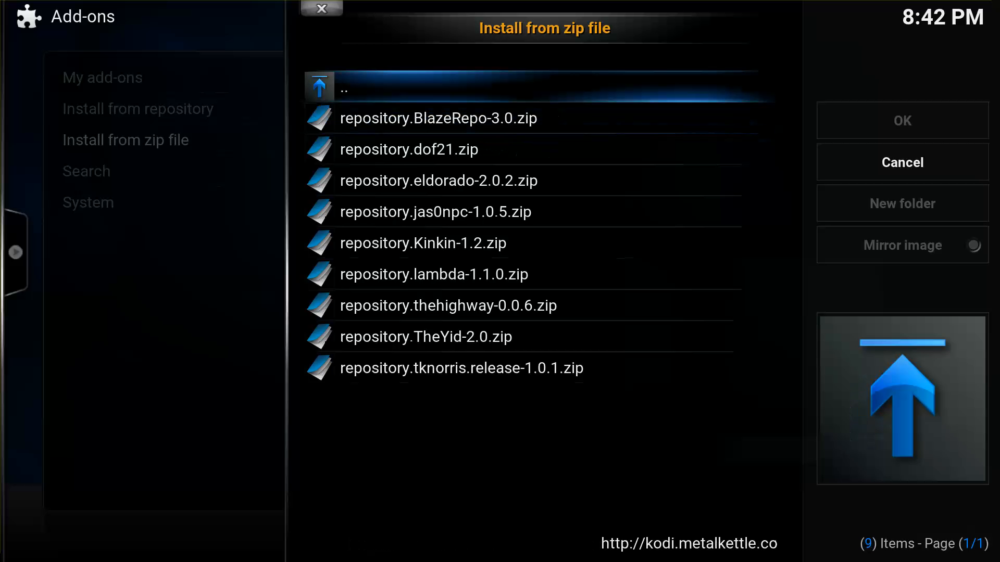
{"action": "key", "text": "Down"}
{"action": "key", "text": "Down"}
{"action": "key", "text": "Down"}
{"action": "key", "text": "Down"}
{"action": "key", "text": "Down"}
{"action": "key", "text": "Down"}
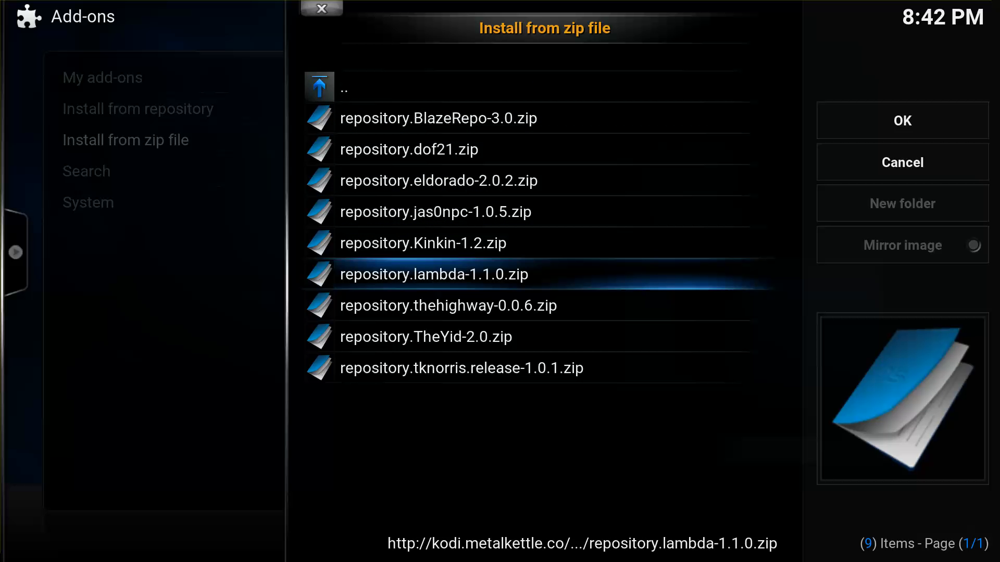
{"action": "key", "text": "Return"}
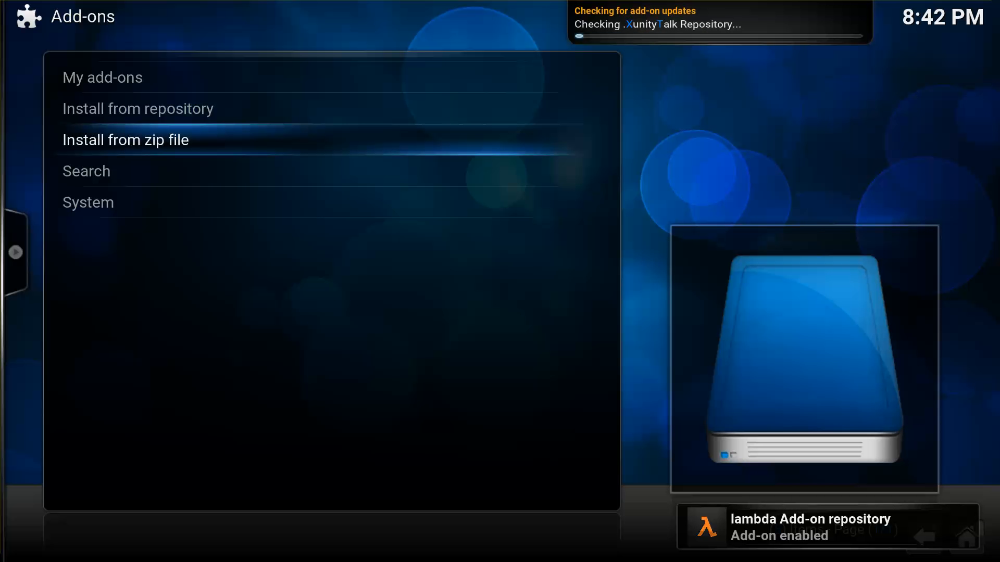
Install superrepo.kodi.isengard.all-0.7.03.zip from SuperRepo's isengard/all folder, then leave Add-ons.
{"action": "key", "text": "Return"}
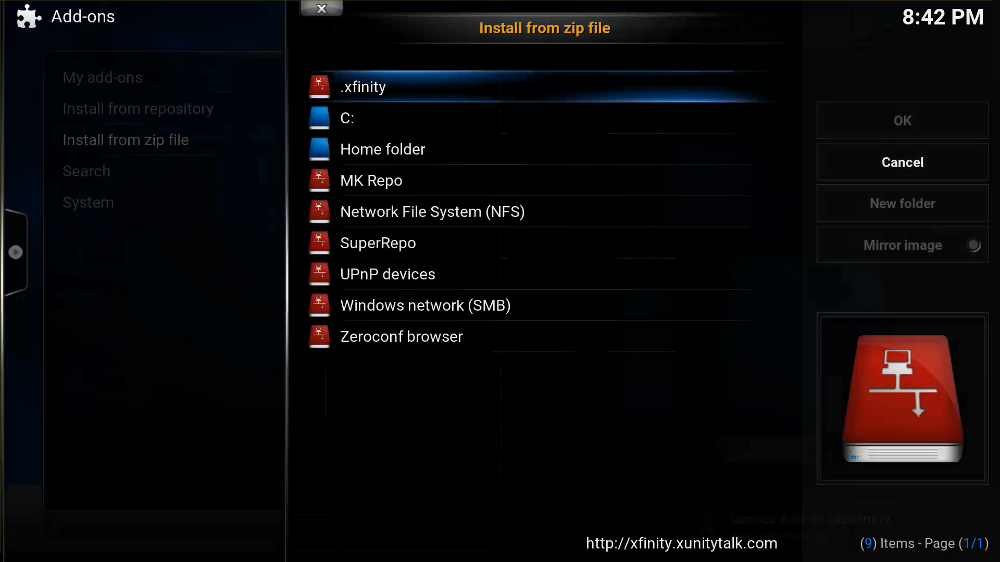
{"action": "key", "text": "Down"}
{"action": "key", "text": "Down"}
{"action": "key", "text": "Down"}
{"action": "key", "text": "Down"}
{"action": "key", "text": "Down"}
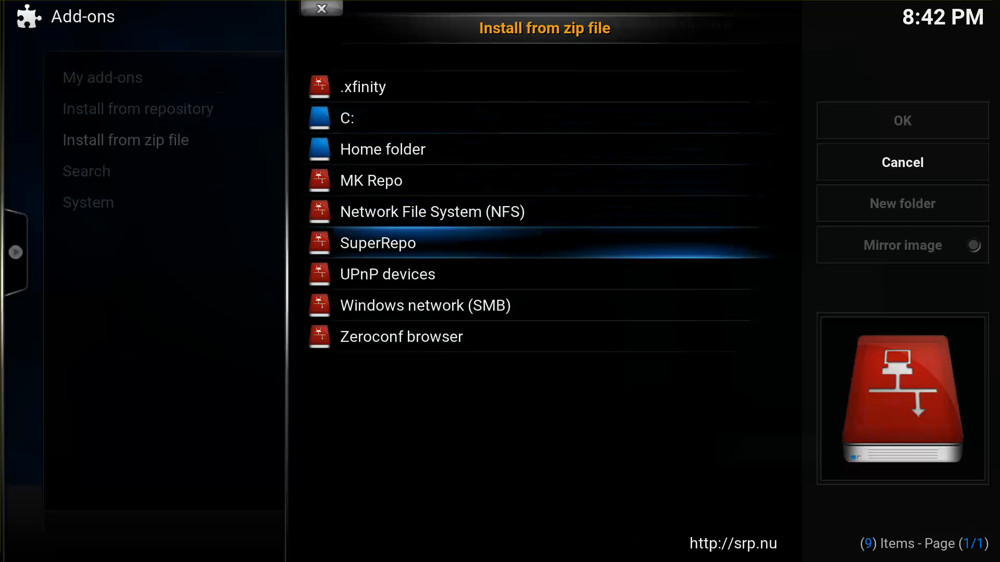
{"action": "key", "text": "Return"}
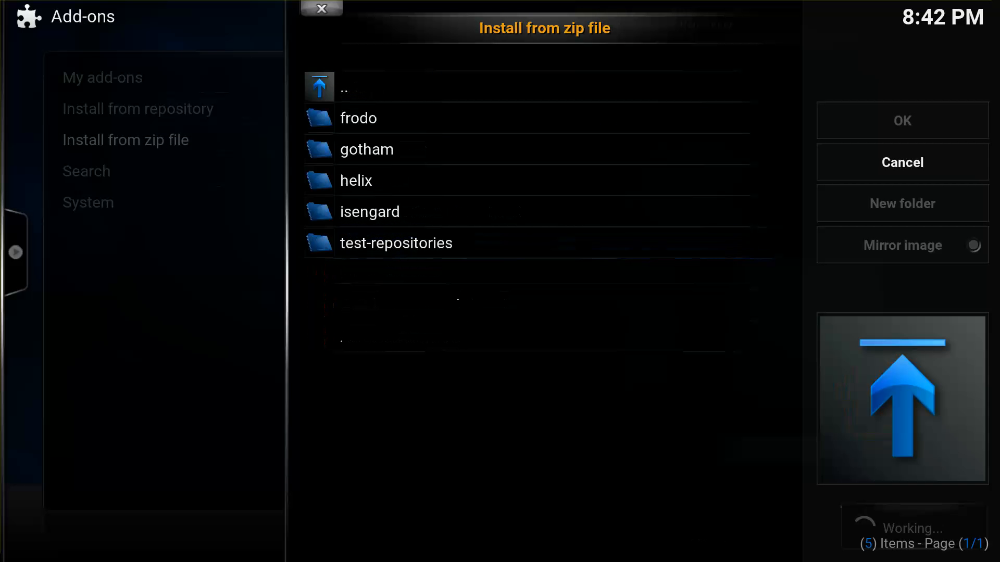
{"action": "key", "text": "Down"}
{"action": "key", "text": "Down"}
{"action": "key", "text": "Down"}
{"action": "key", "text": "Down"}
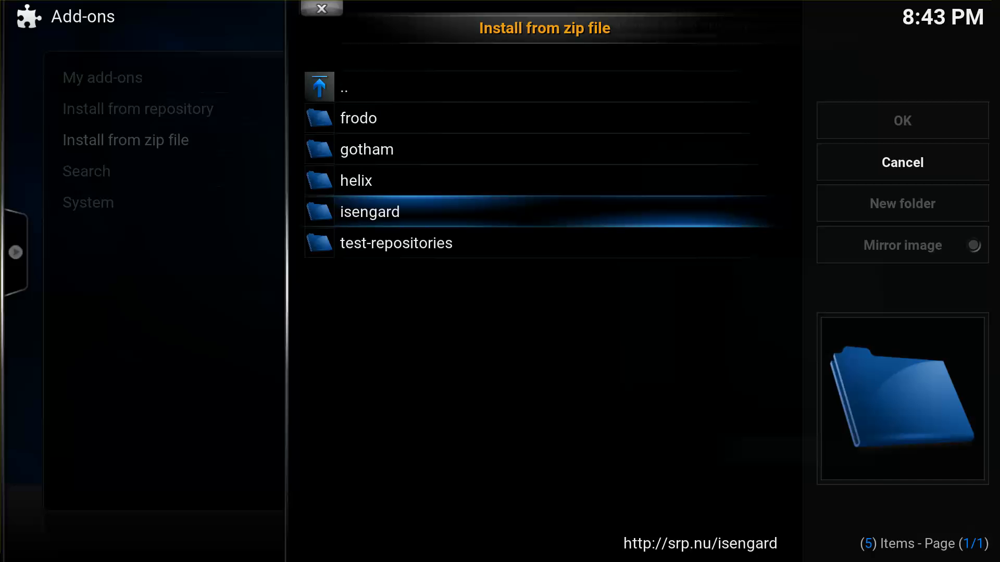
{"action": "key", "text": "Return"}
{"action": "key", "text": "Down"}
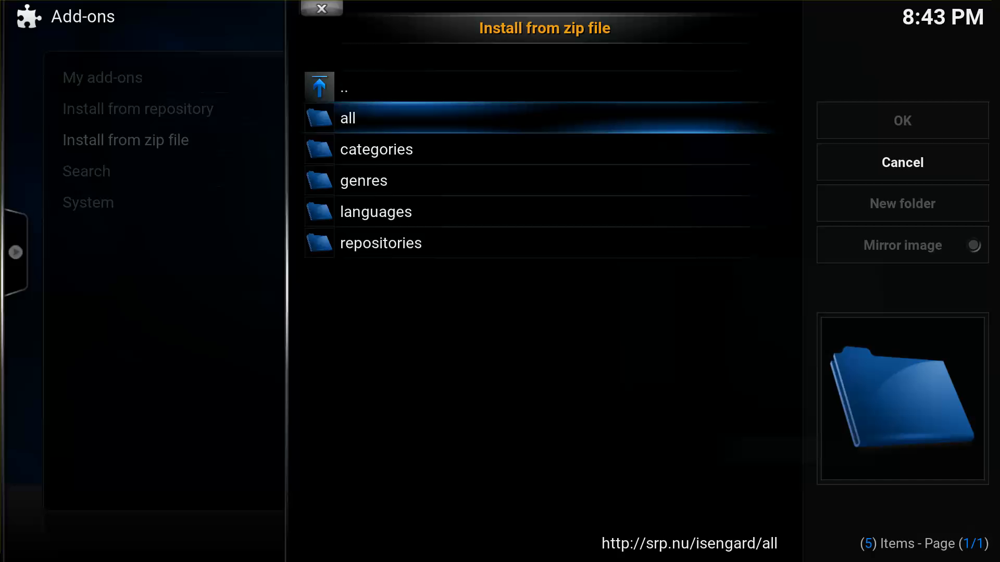
{"action": "key", "text": "Return"}
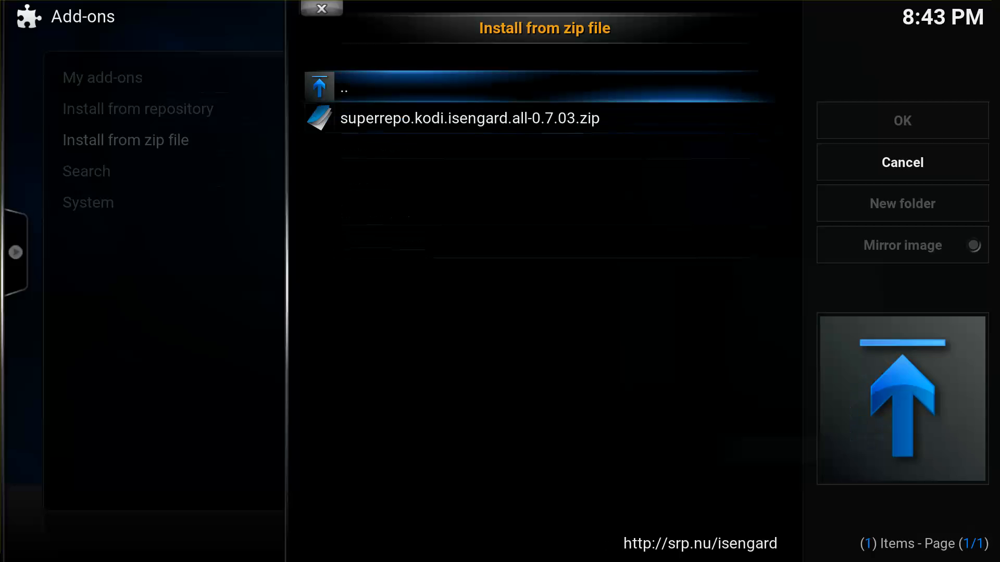
{"action": "key", "text": "Down"}
{"action": "key", "text": "Return"}
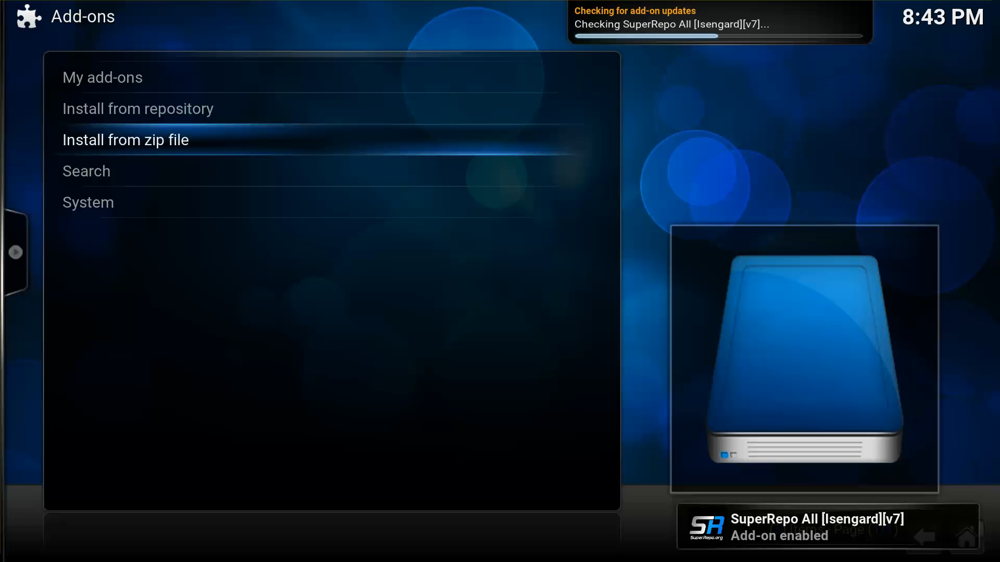
{"action": "key", "text": "Up"}
{"action": "key", "text": "Down"}
{"action": "key", "text": "Return"}
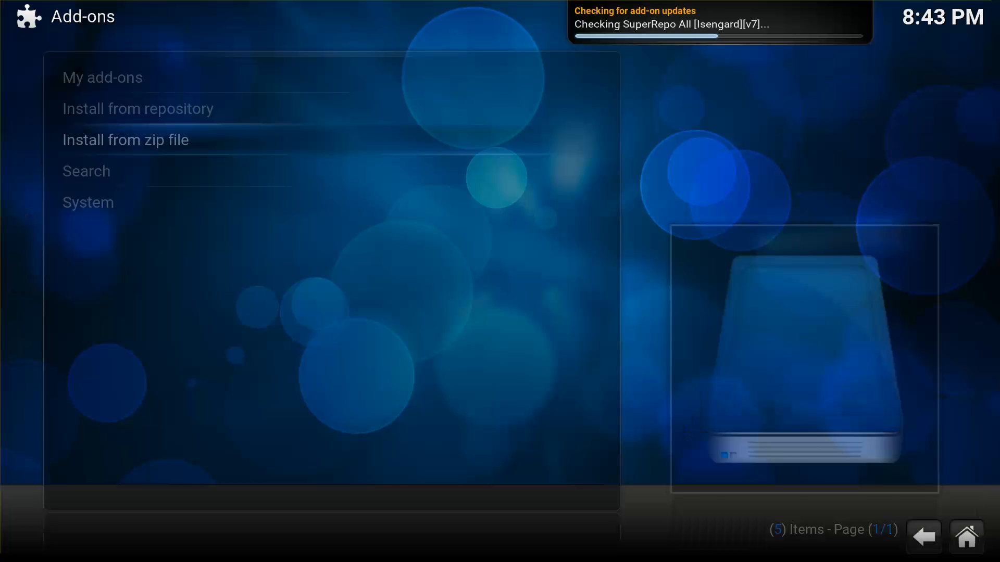
Return to the home menu and open the Add-ons section of Settings.
{"action": "key", "text": "Escape"}
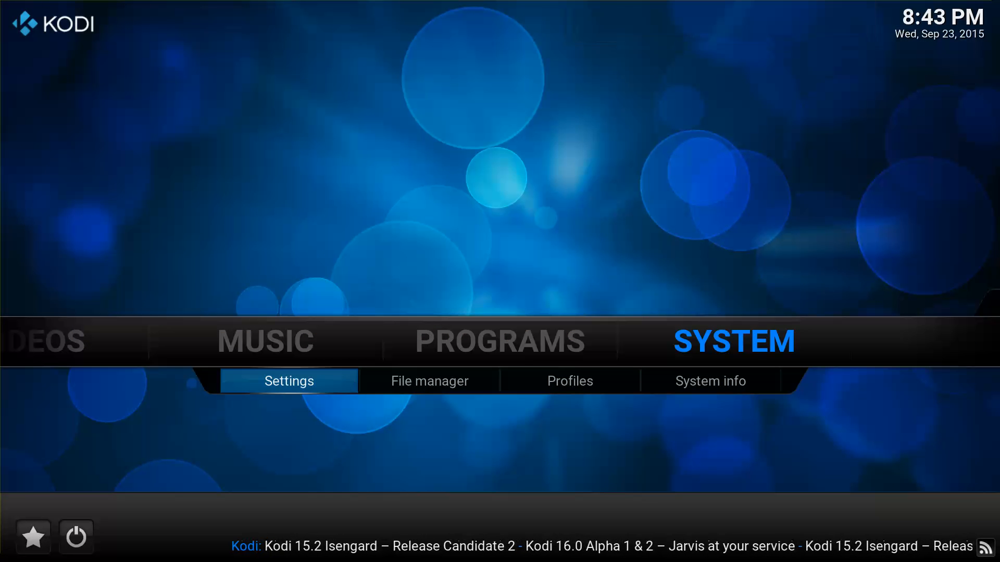
{"action": "key", "text": "Return"}
{"action": "key", "text": "Down"}
{"action": "key", "text": "Up"}
{"action": "key", "text": "Up"}
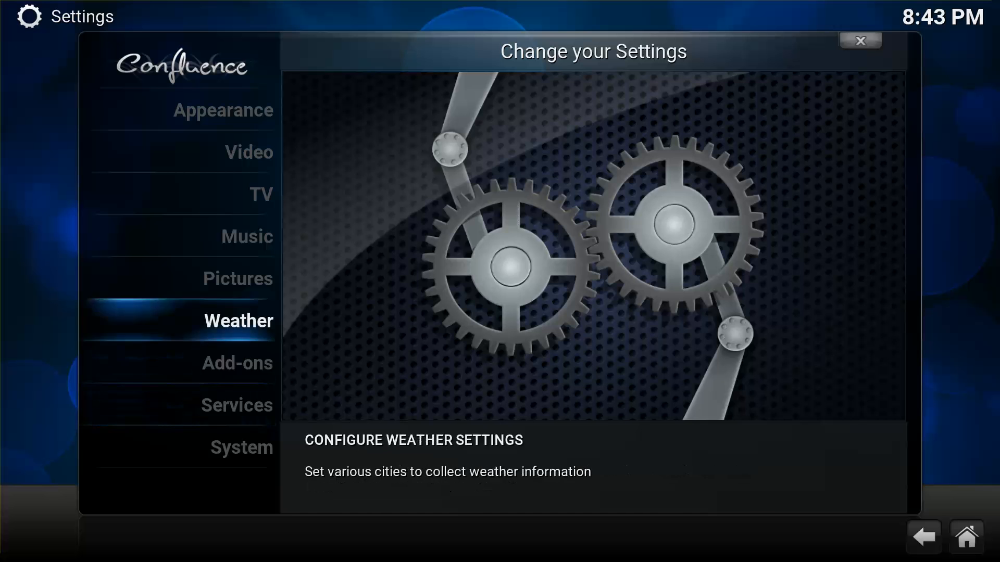
{"action": "key", "text": "Down"}
{"action": "key", "text": "Return"}
Open Install from repository to list the installed repositories.
{"action": "key", "text": "Up"}
{"action": "key", "text": "Down"}
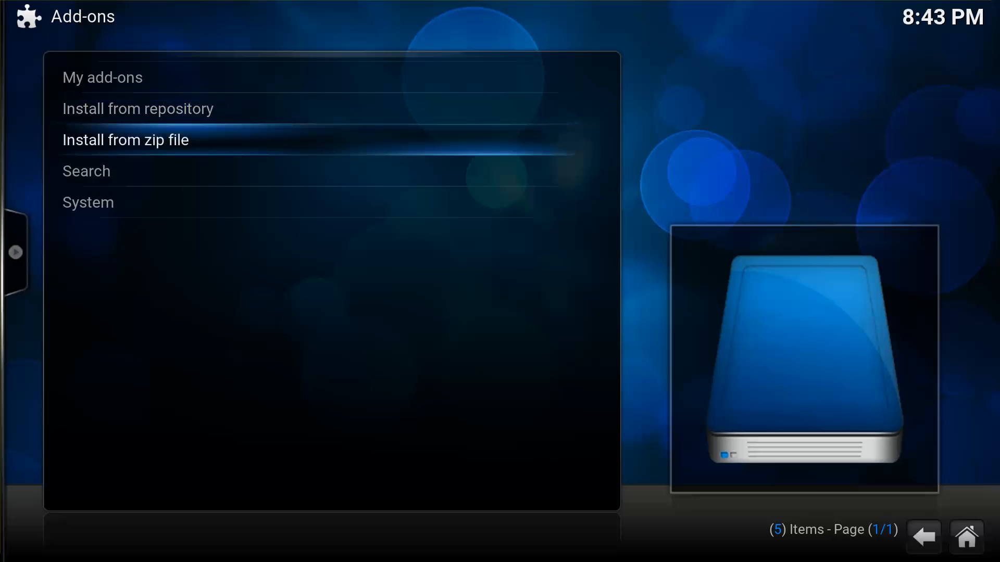
{"action": "key", "text": "Up"}
{"action": "key", "text": "Down"}
{"action": "key", "text": "Up"}
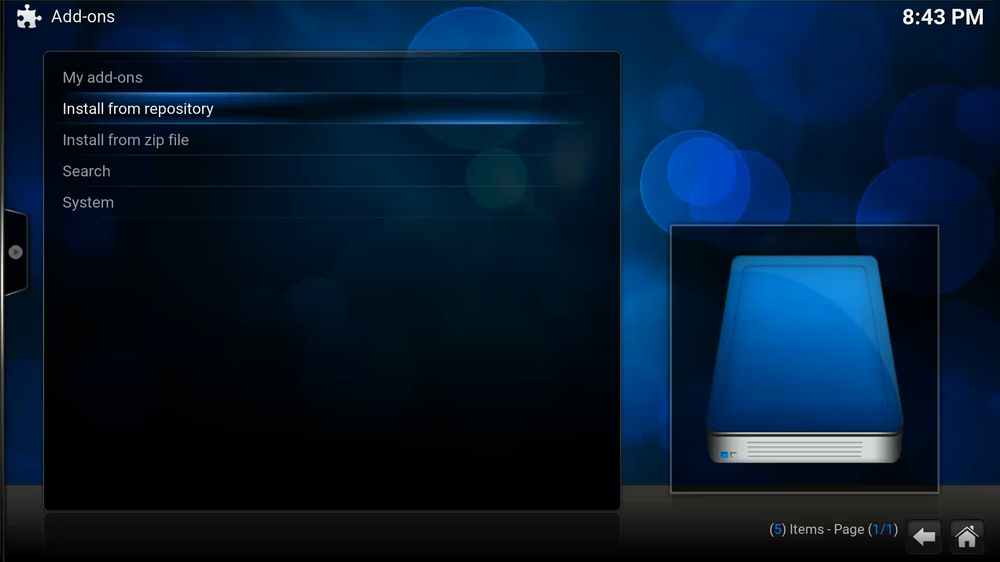
{"action": "key", "text": "Return"}
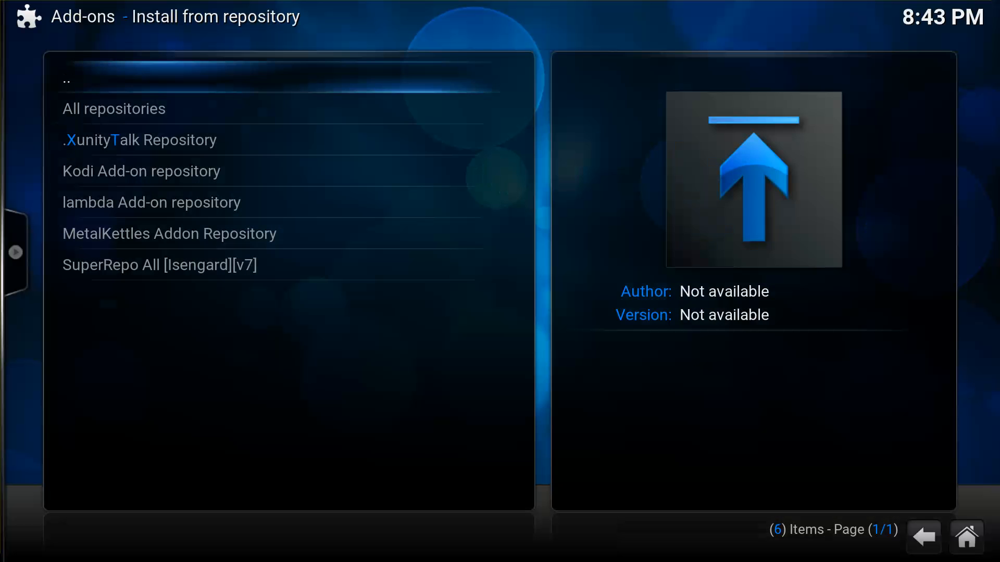
Browse the repositories list and settle on .XunityTalk Repository.
{"action": "key", "text": "Down"}
{"action": "key", "text": "Down"}
{"action": "key", "text": "Down"}
{"action": "key", "text": "Down"}
{"action": "key", "text": "Down"}
{"action": "key", "text": "Down"}
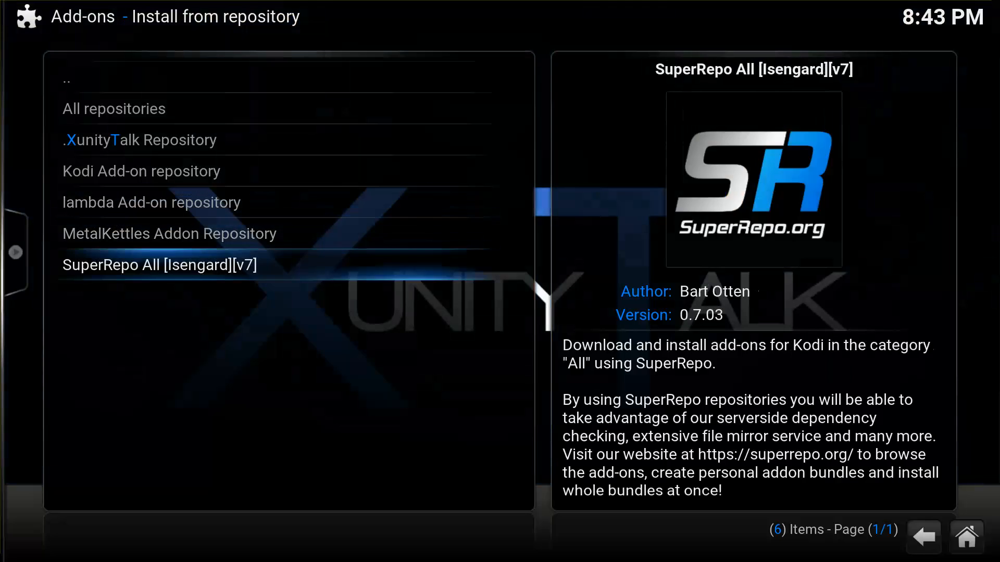
{"action": "key", "text": "Up"}
{"action": "key", "text": "Up"}
{"action": "key", "text": "Up"}
{"action": "key", "text": "Up"}
{"action": "key", "text": "Down"}
{"action": "key", "text": "Down"}
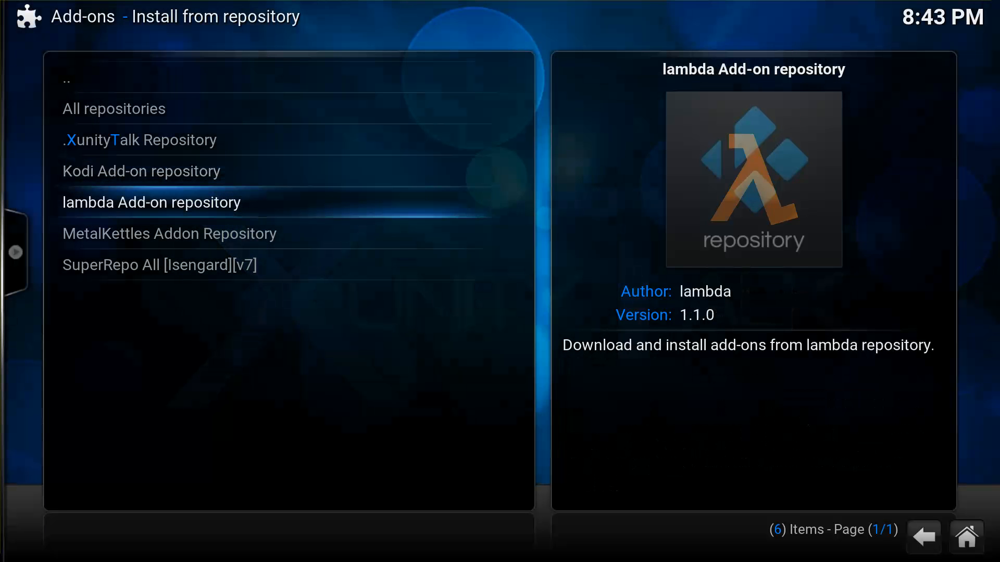
{"action": "key", "text": "Down"}
{"action": "key", "text": "Up"}
{"action": "key", "text": "Up"}
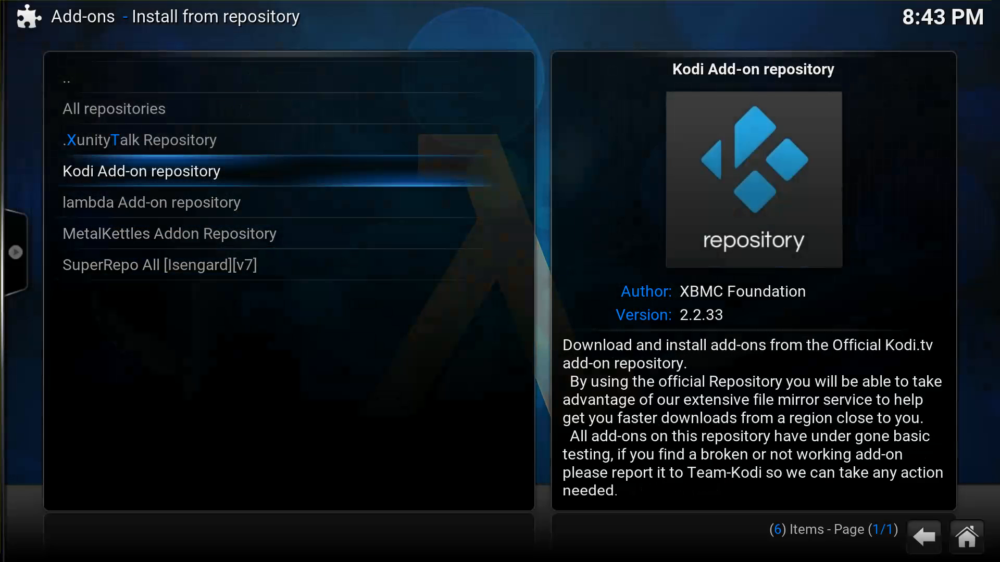
{"action": "key", "text": "Up"}
Open XunityTalk's Video add-ons and view the BBC iPlayer add-on information.
{"action": "key", "text": "Return"}
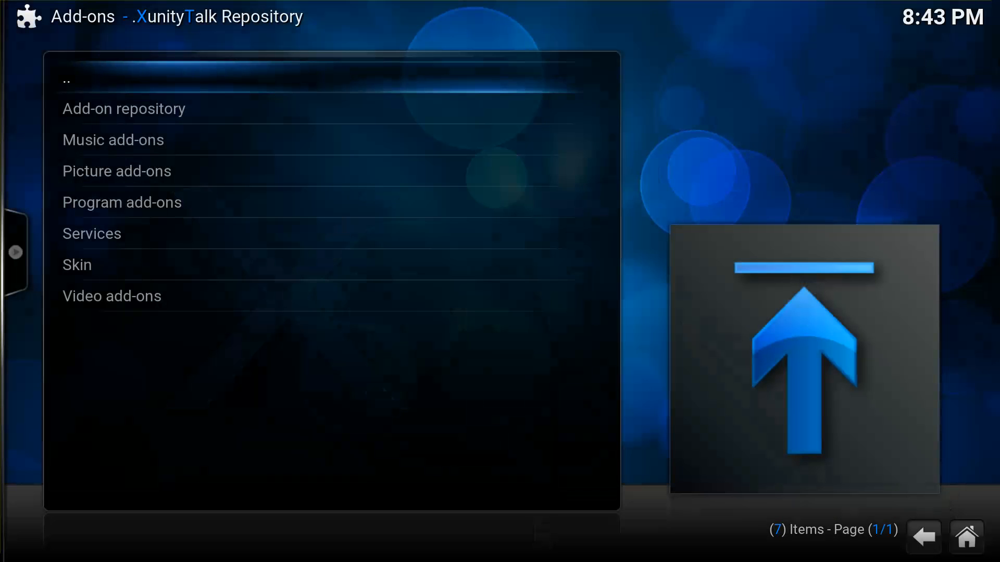
{"action": "key", "text": "Up"}
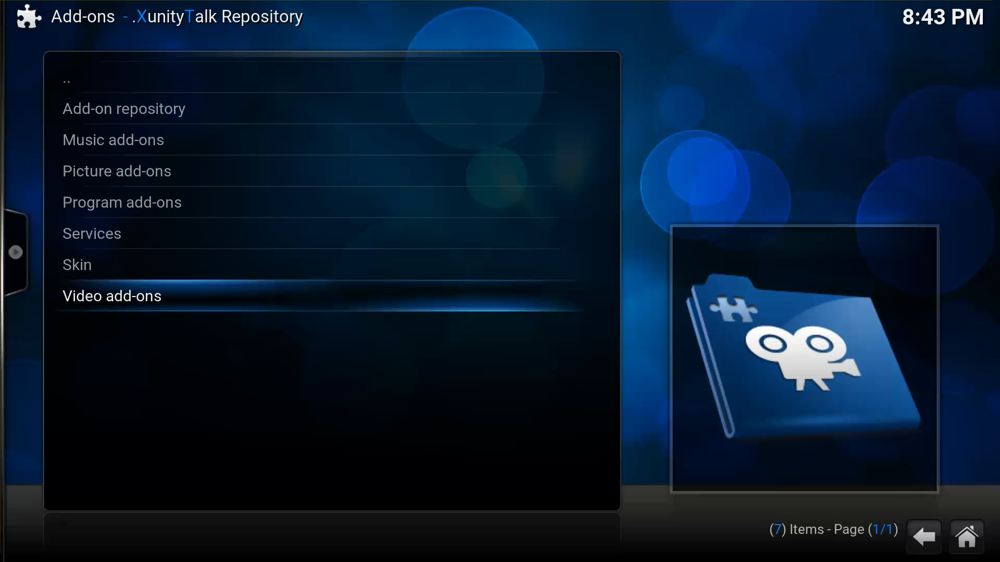
{"action": "key", "text": "Return"}
{"action": "key", "text": "Down"}
{"action": "key", "text": "Down"}
{"action": "key", "text": "Down"}
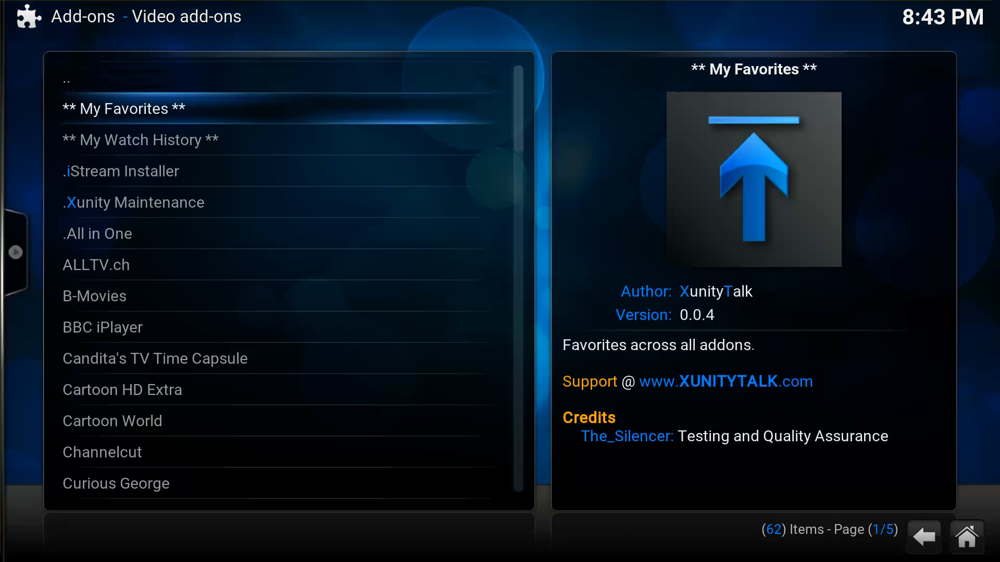
{"action": "key", "text": "Down"}
{"action": "key", "text": "Down"}
{"action": "key", "text": "Down"}
{"action": "key", "text": "Down"}
{"action": "key", "text": "Down"}
{"action": "key", "text": "Down"}
{"action": "key", "text": "Down"}
{"action": "key", "text": "Down"}
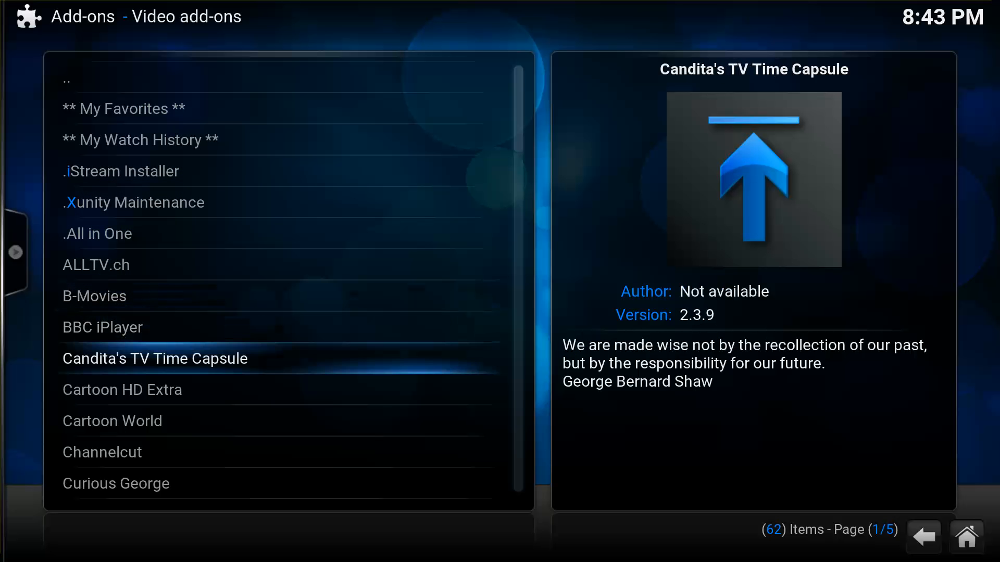
{"action": "key", "text": "Up"}
{"action": "key", "text": "Up"}
{"action": "key", "text": "Up"}
{"action": "key", "text": "Up"}
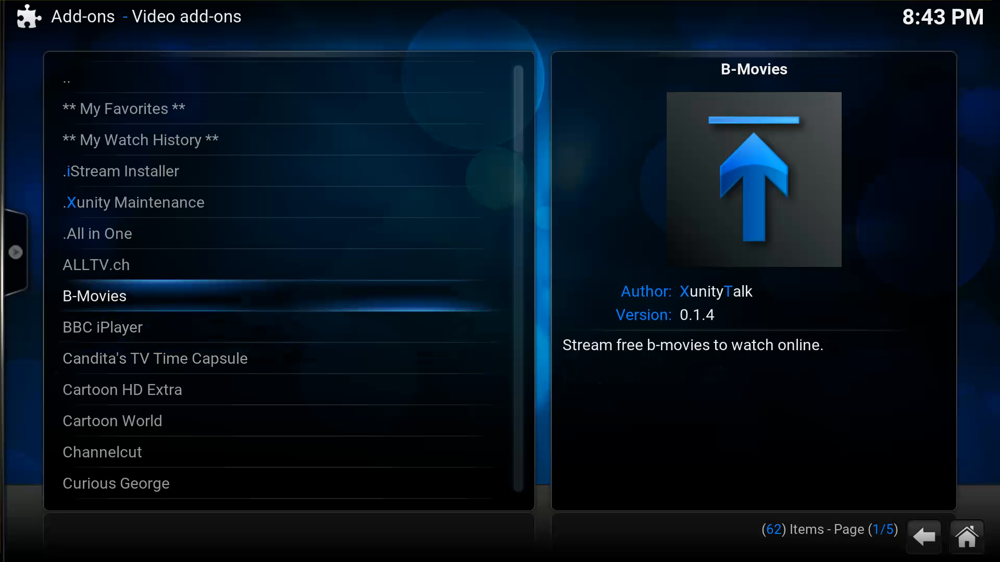
{"action": "key", "text": "Up"}
{"action": "key", "text": "Up"}
{"action": "key", "text": "Up"}
{"action": "key", "text": "Down"}
{"action": "key", "text": "Down"}
{"action": "key", "text": "Down"}
{"action": "key", "text": "Down"}
{"action": "key", "text": "Up"}
{"action": "key", "text": "Down"}
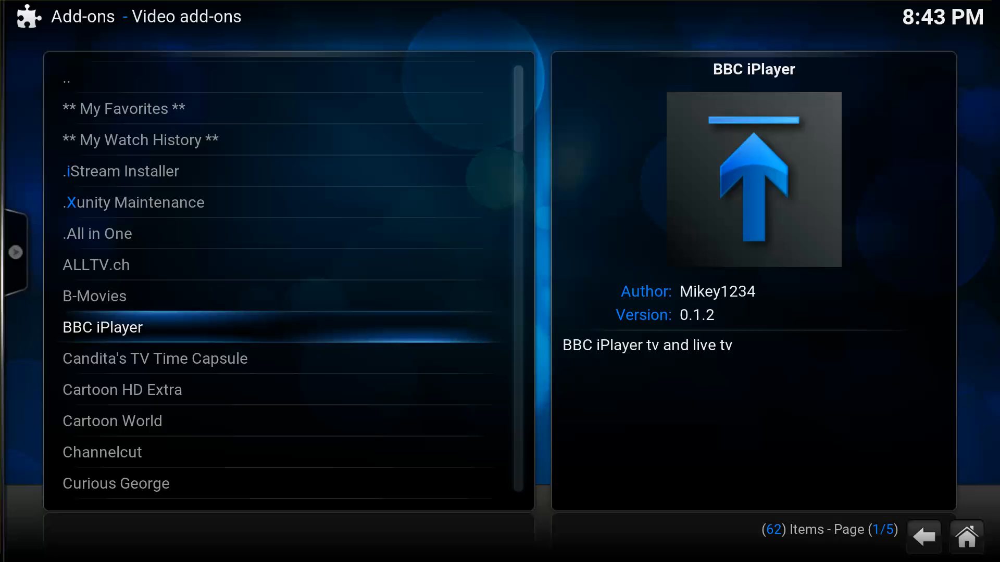
{"action": "key", "text": "Return"}
{"action": "key", "text": "Escape"}
View the Cartoon HD Extra and ITV add-on details.
{"action": "key", "text": "Down"}
{"action": "key", "text": "Down"}
{"action": "key", "text": "Down"}
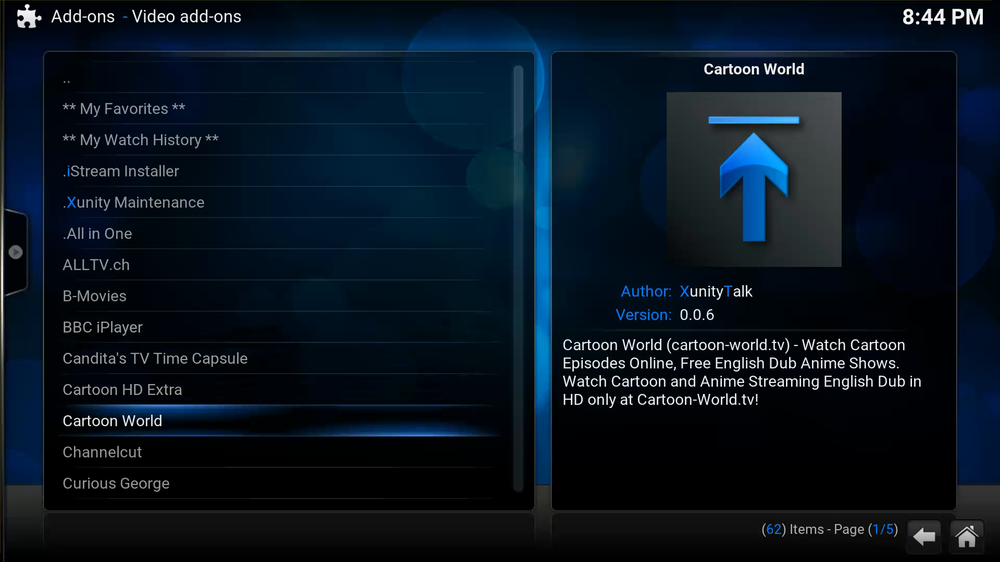
{"action": "key", "text": "Down"}
{"action": "key", "text": "Up"}
{"action": "key", "text": "Up"}
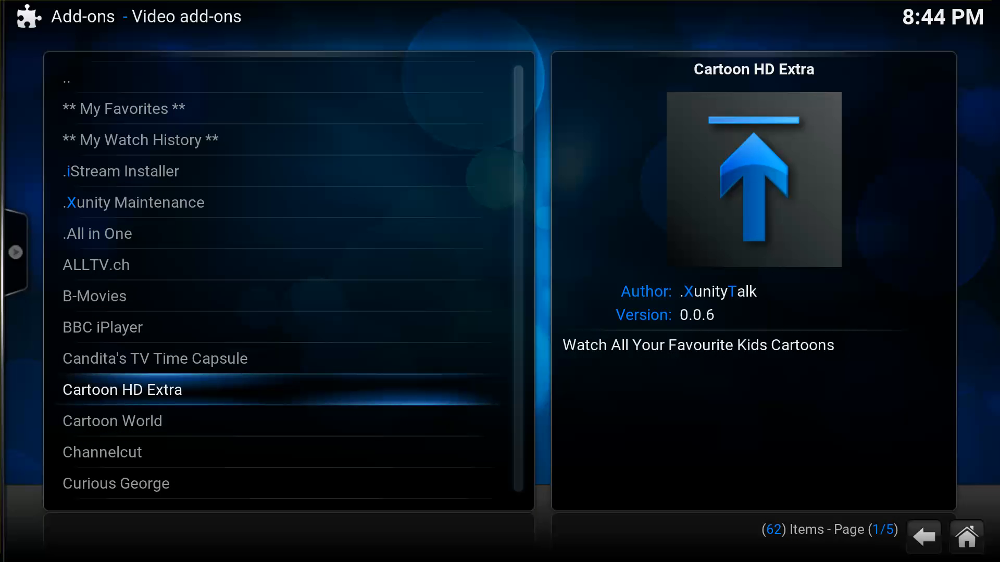
{"action": "key", "text": "Return"}
{"action": "key", "text": "Escape"}
{"action": "key", "text": "Down"}
{"action": "key", "text": "Down"}
{"action": "key", "text": "Down"}
{"action": "key", "text": "Down"}
{"action": "key", "text": "Down"}
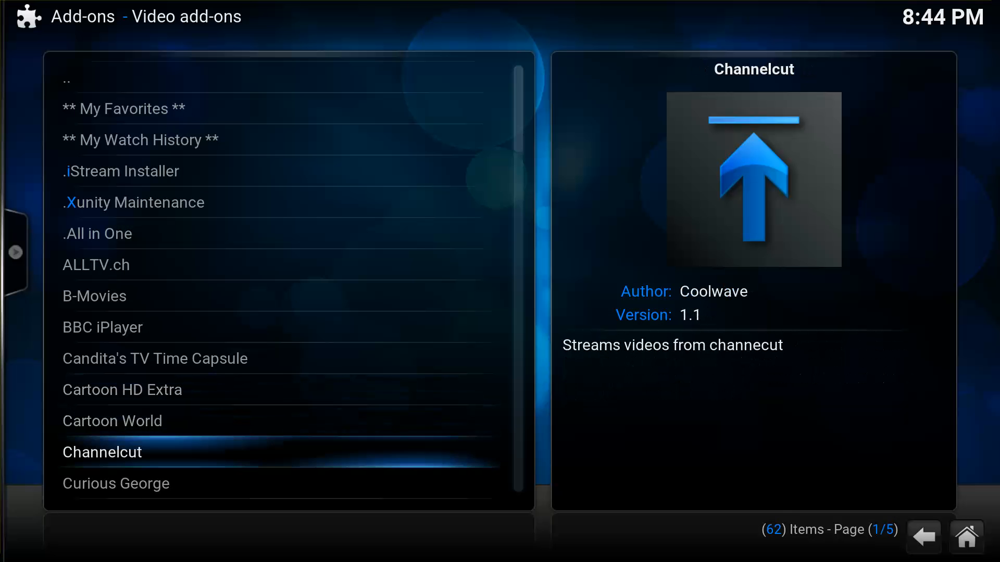
{"action": "key", "text": "Down"}
{"action": "key", "text": "Down"}
{"action": "key", "text": "Down"}
{"action": "key", "text": "Down"}
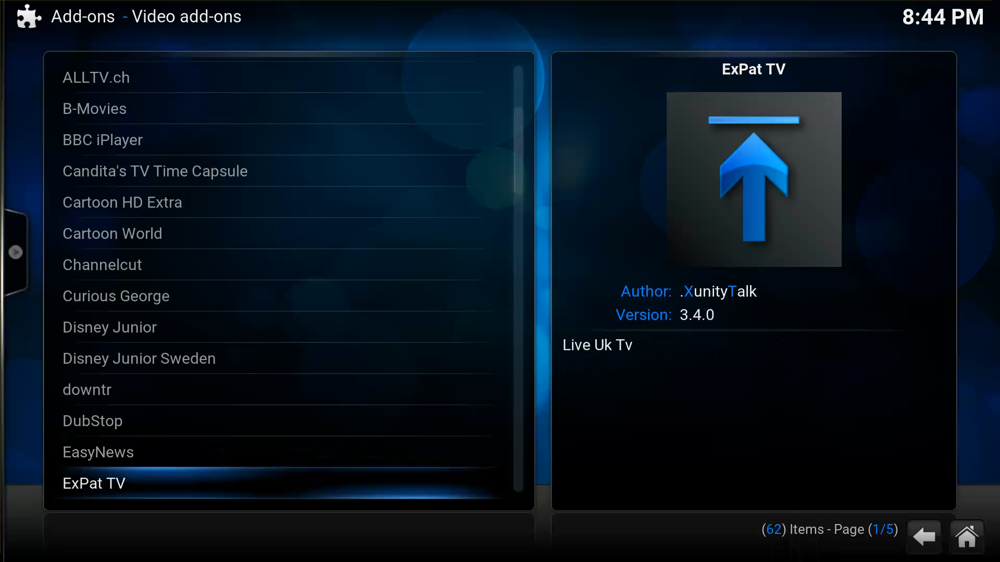
{"action": "key", "text": "Down"}
{"action": "key", "text": "Down"}
{"action": "key", "text": "Down"}
{"action": "key", "text": "Down"}
Page to the end of the list and view the Vdubt25 add-on details.
{"action": "key", "text": "Down"}
{"action": "key", "text": "Down"}
{"action": "key", "text": "Down"}
{"action": "key", "text": "Down"}
{"action": "key", "text": "Down"}
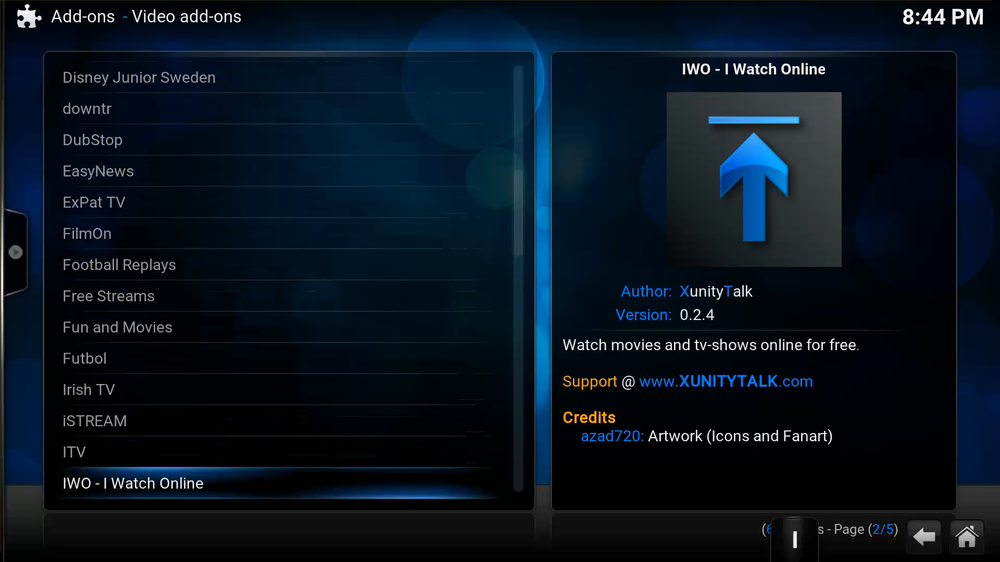
{"action": "key", "text": "Up"}
{"action": "key", "text": "Return"}
{"action": "key", "text": "Escape"}
{"action": "key", "text": "Down"}
{"action": "key", "text": "Down"}
{"action": "key", "text": "Page_Down"}
{"action": "key", "text": "Page_Down"}
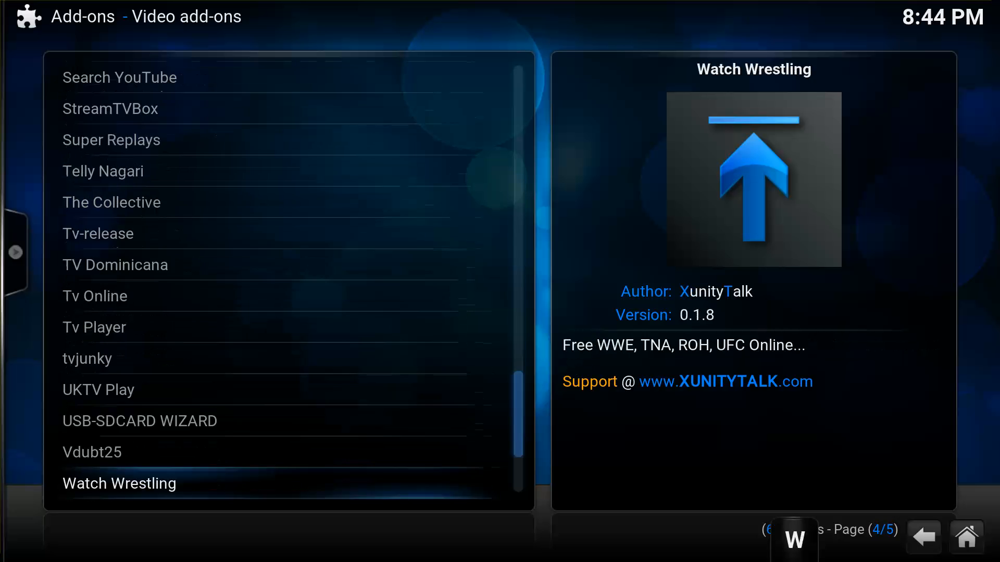
{"action": "key", "text": "Page_Up"}
{"action": "key", "text": "Page_Down"}
{"action": "key", "text": "Page_Down"}
{"action": "key", "text": "Up"}
{"action": "key", "text": "Up"}
{"action": "key", "text": "Up"}
{"action": "key", "text": "Up"}
{"action": "key", "text": "Up"}
{"action": "key", "text": "Up"}
{"action": "key", "text": "Up"}
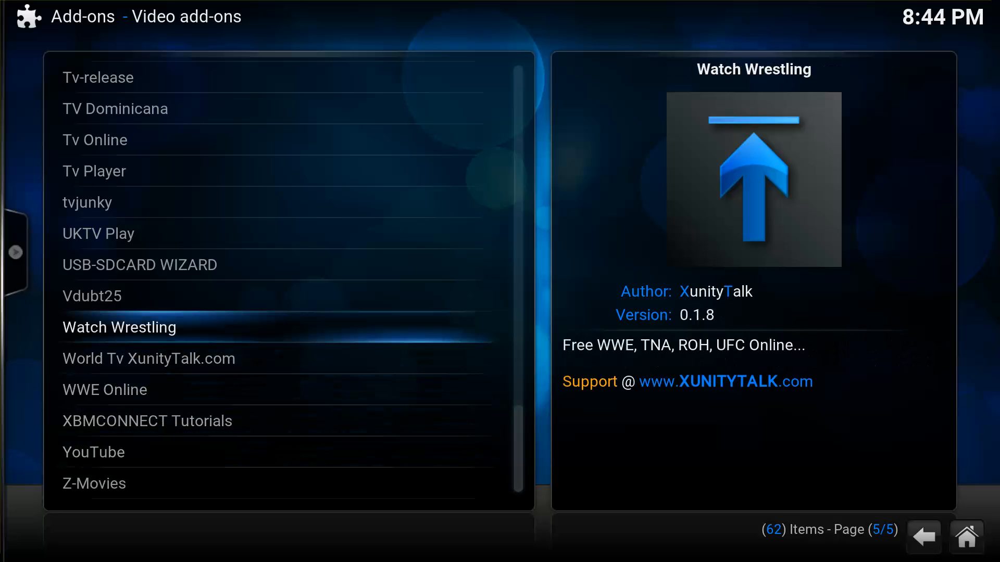
{"action": "key", "text": "Down"}
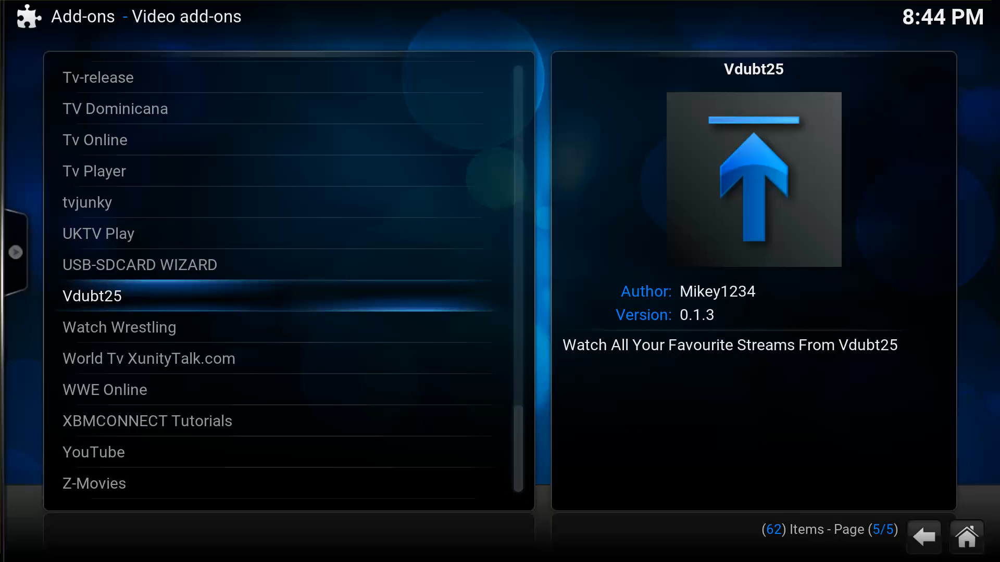
{"action": "key", "text": "Return"}
{"action": "key", "text": "Escape"}
Jump to add-ons starting with R, reach LiveTv, then return to XunityTalk's categories.
{"action": "key", "text": "r"}
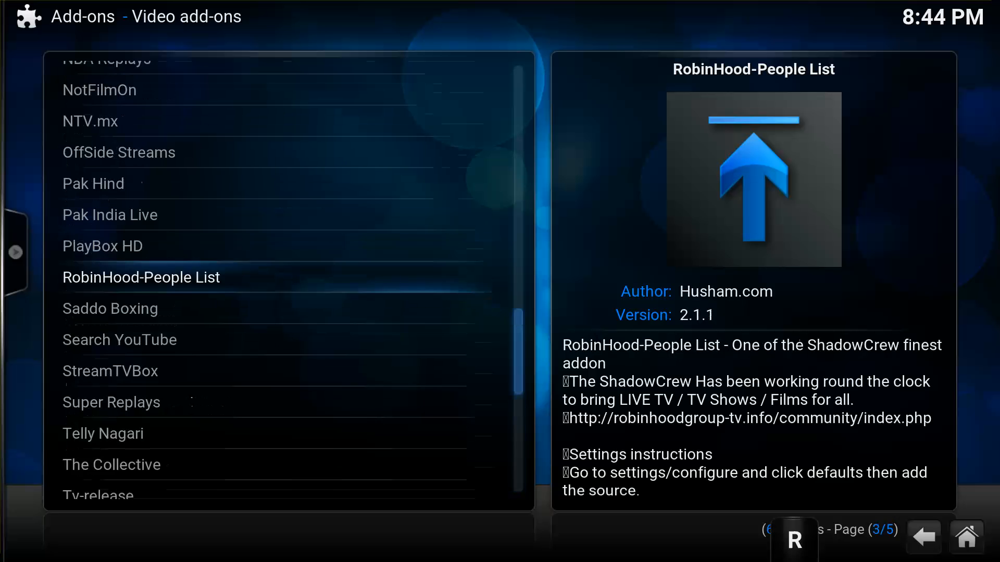
{"action": "key", "text": "Up"}
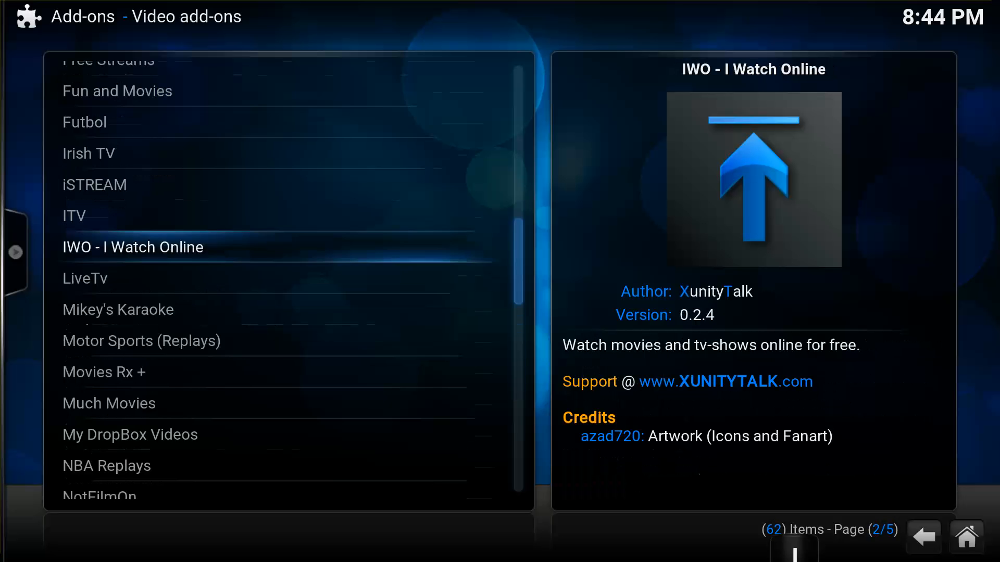
{"action": "key", "text": "Left"}
{"action": "key", "text": "Down"}
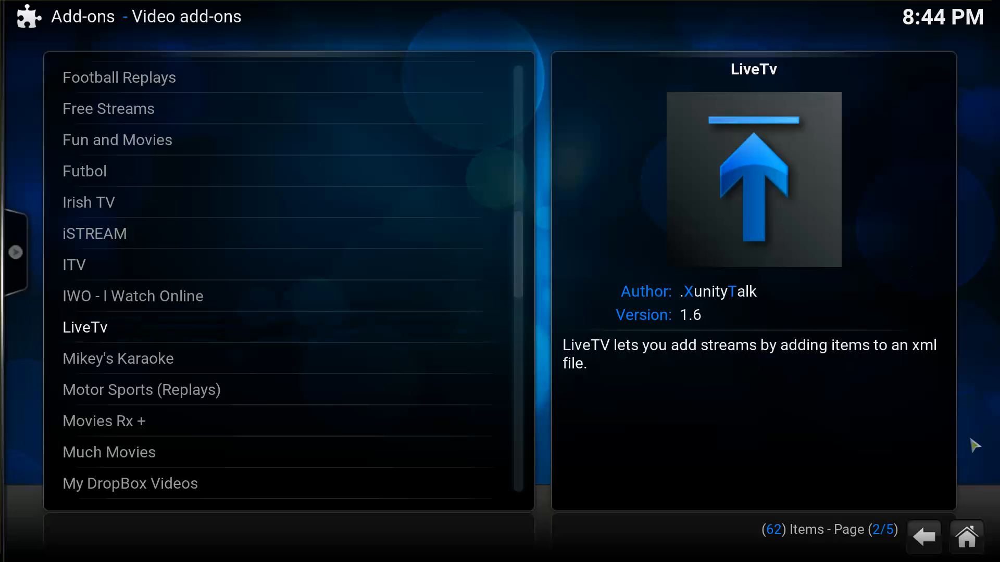
{"action": "left_click", "coordinate": [918, 527]}
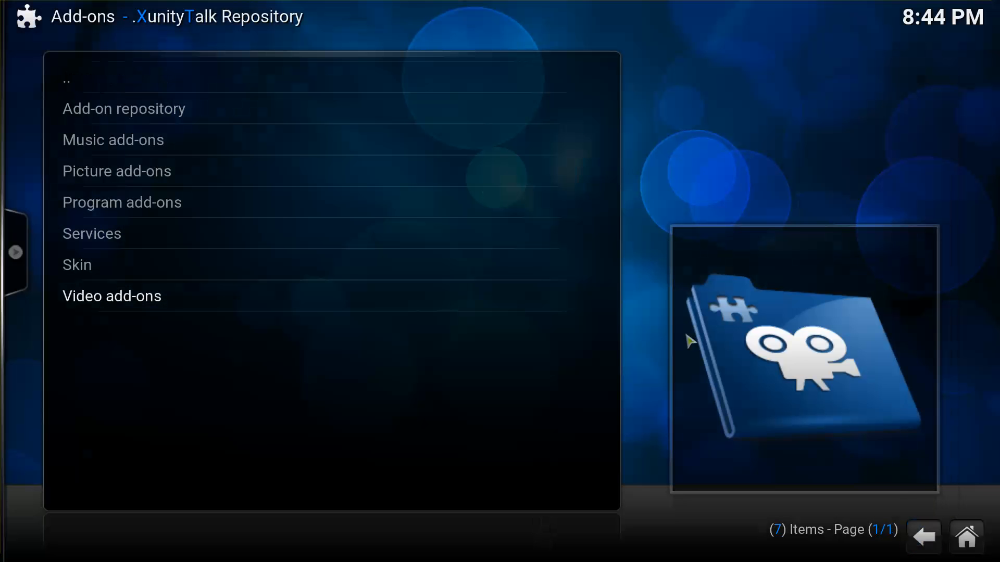
Install Genesis from lambda Add-on repository's Video add-ons, then back up to the repositories list.
{"action": "left_click", "coordinate": [921, 534]}
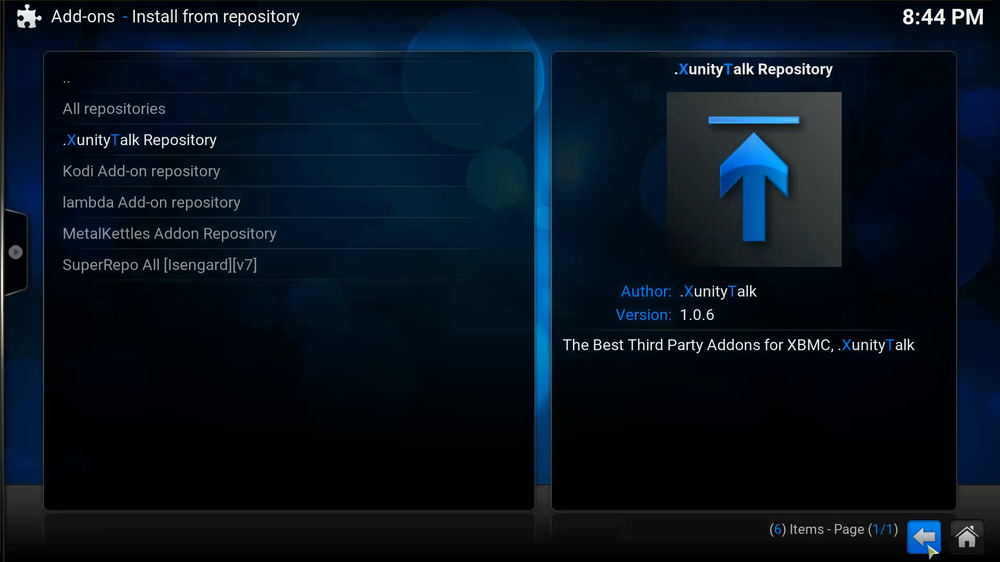
{"action": "left_click", "coordinate": [298, 203]}
{"action": "left_click", "coordinate": [242, 183]}
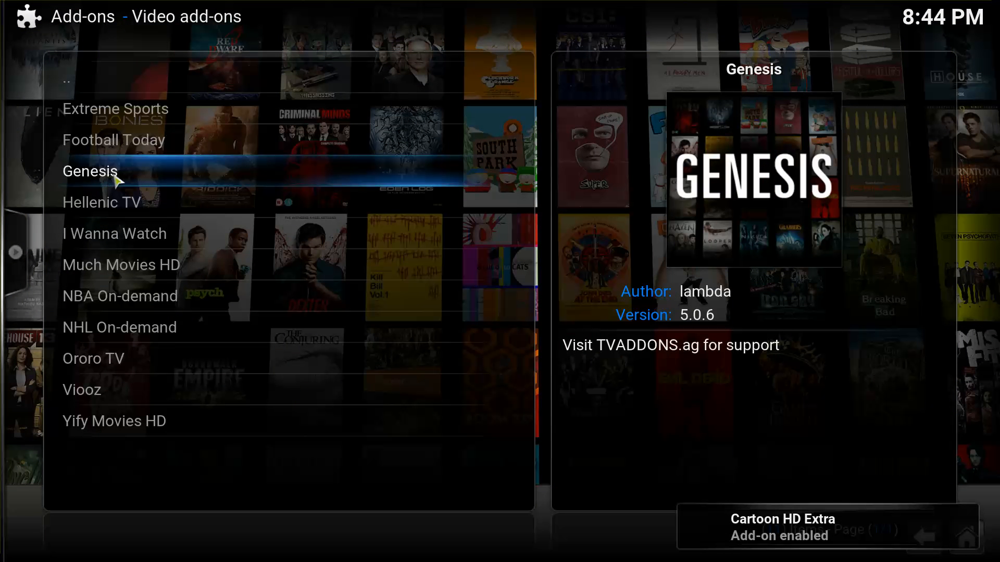
{"action": "left_click", "coordinate": [115, 176]}
{"action": "left_click", "coordinate": [246, 379]}
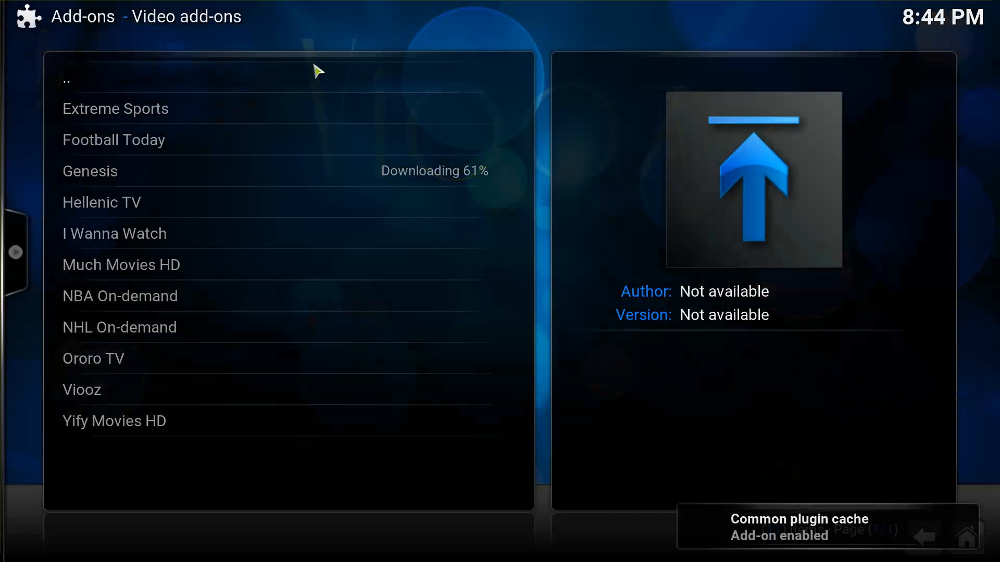
{"action": "left_click", "coordinate": [312, 83]}
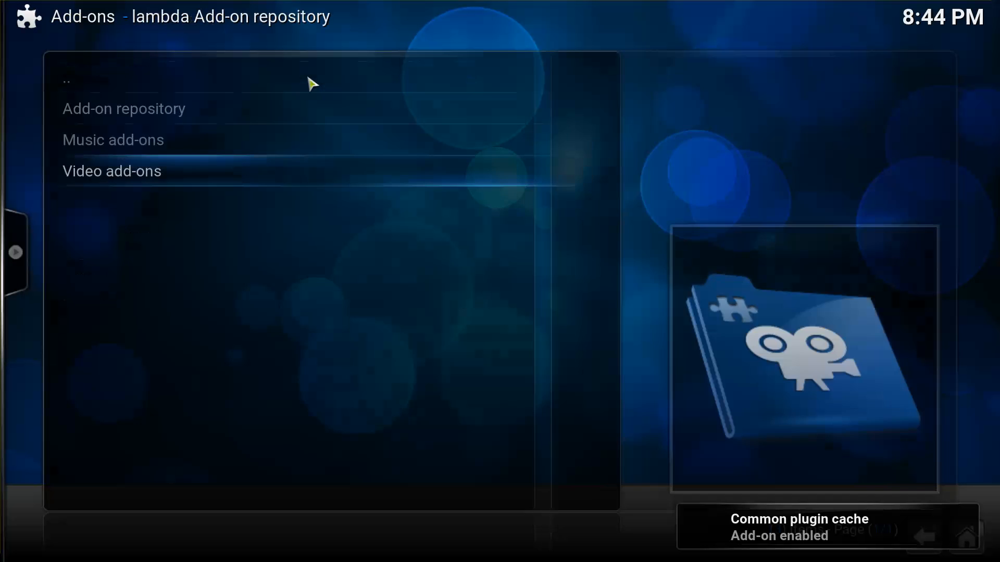
{"action": "left_click", "coordinate": [245, 91]}
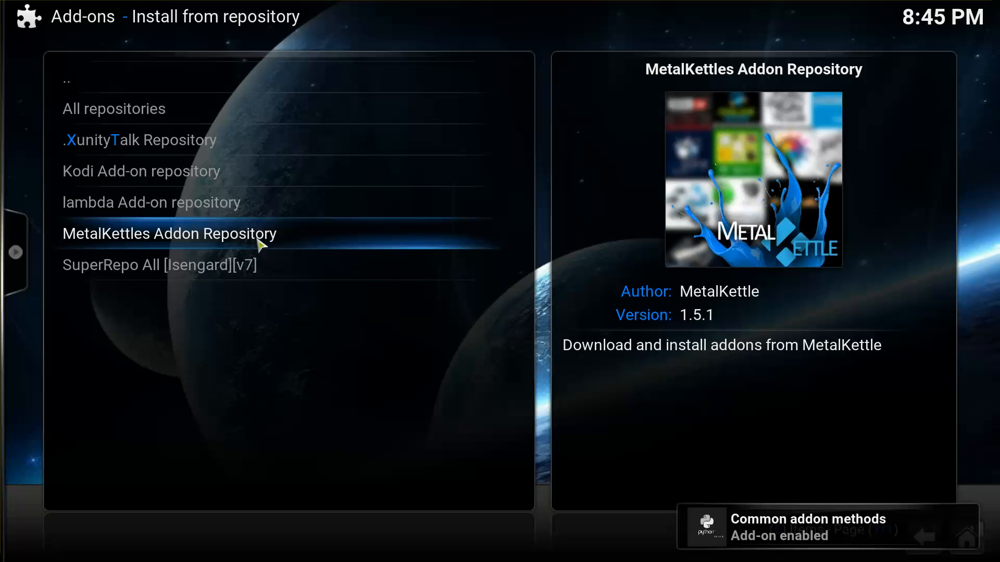
{"action": "left_click", "coordinate": [258, 245]}
{"action": "left_click", "coordinate": [218, 238]}
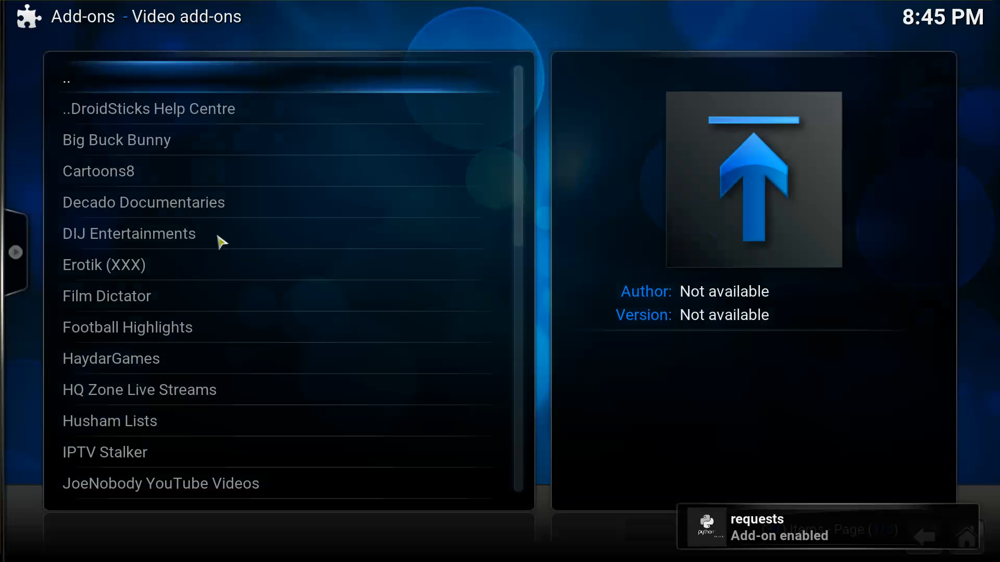
{"action": "scroll", "coordinate": [523, 207], "scroll_direction": "down", "scroll_amount": 9}
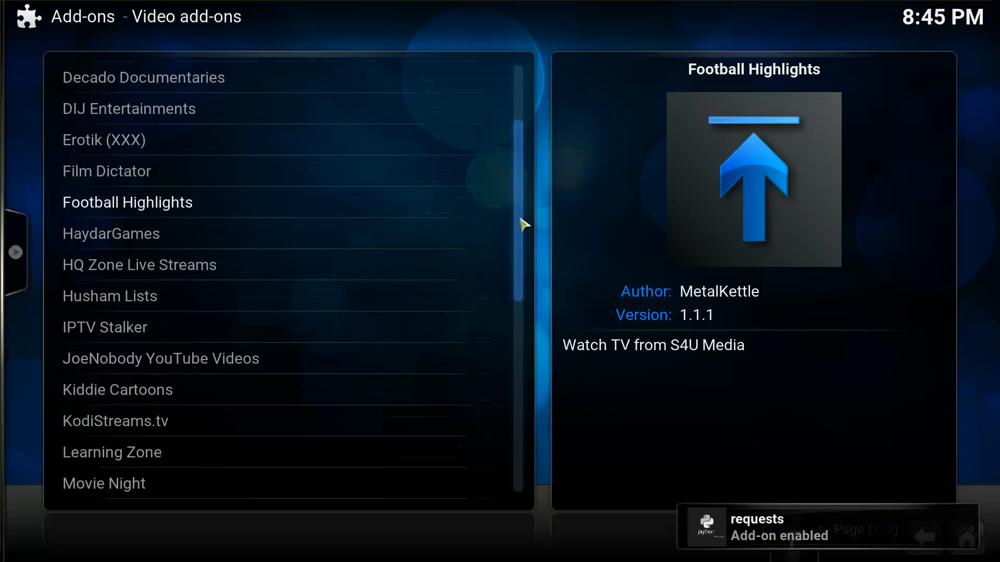
{"action": "scroll", "coordinate": [517, 279], "scroll_direction": "up", "scroll_amount": 1}
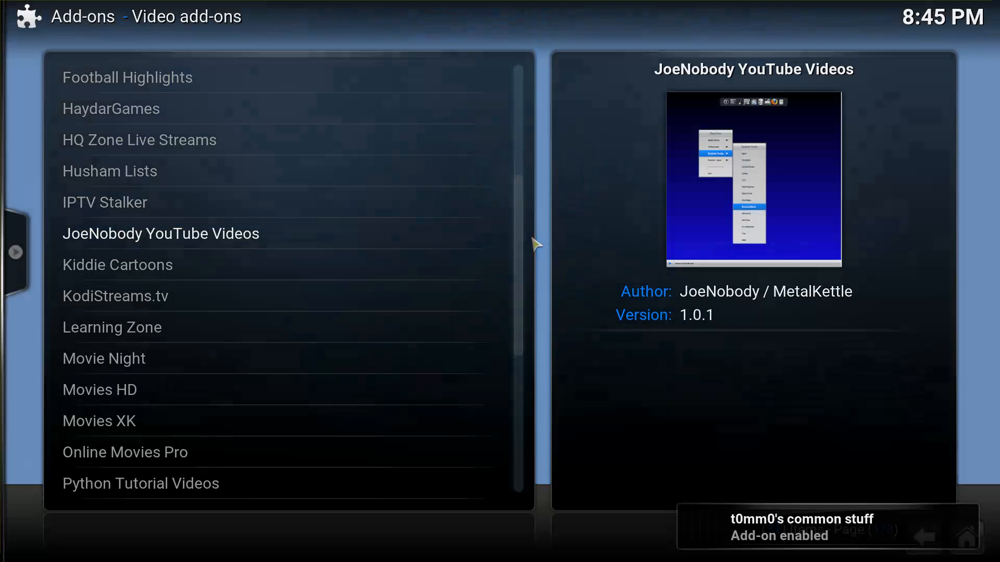
{"action": "scroll", "coordinate": [520, 273], "scroll_direction": "down", "scroll_amount": 10}
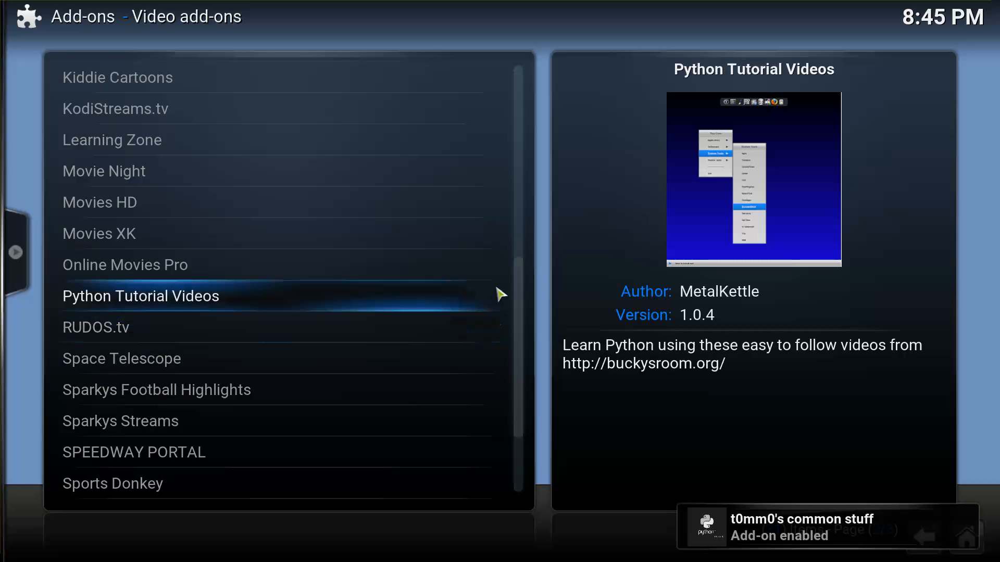
{"action": "scroll", "coordinate": [513, 287], "scroll_direction": "up", "scroll_amount": 5}
{"action": "scroll", "coordinate": [508, 250], "scroll_direction": "up", "scroll_amount": 7}
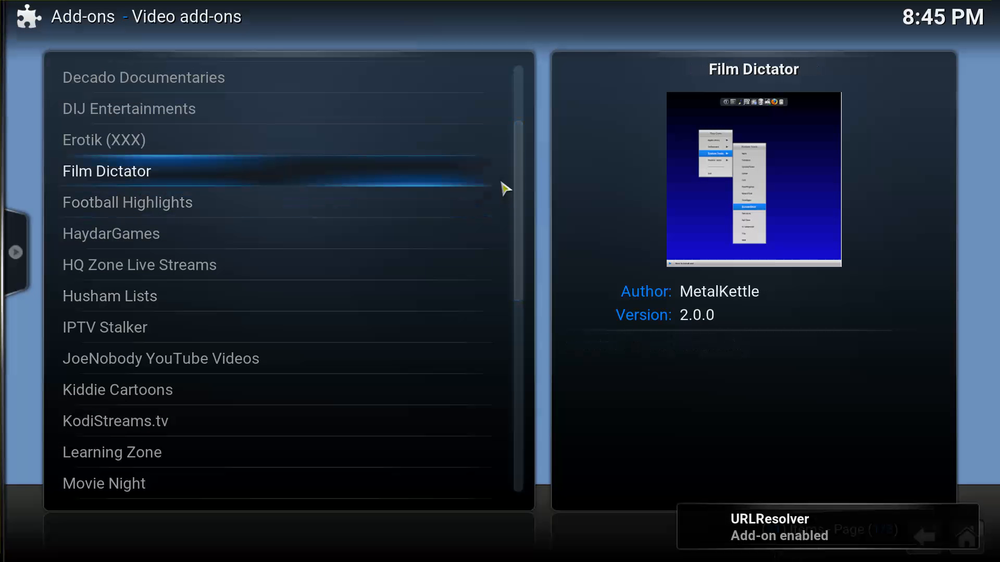
{"action": "scroll", "coordinate": [520, 136], "scroll_direction": "up", "scroll_amount": 2}
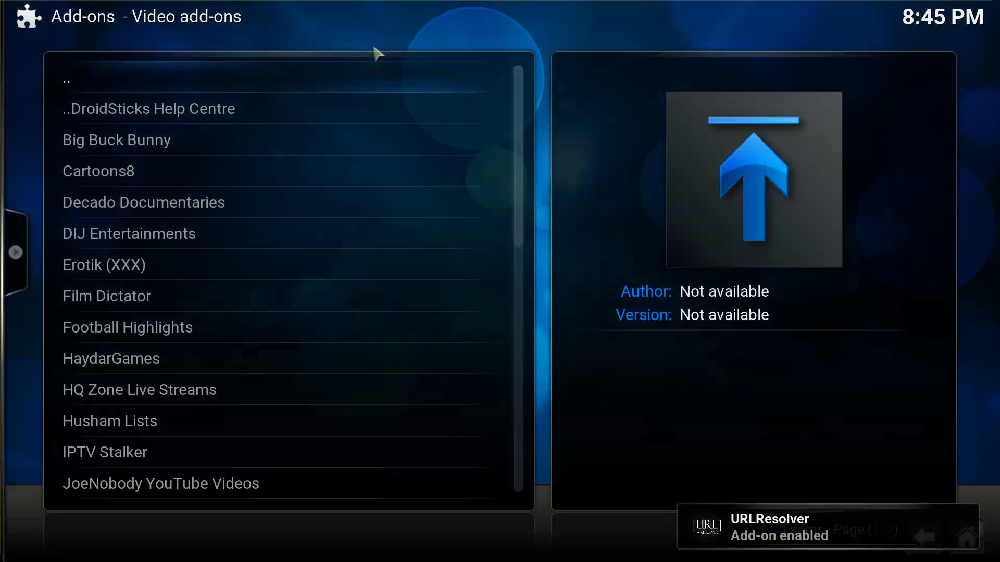
{"action": "left_click", "coordinate": [363, 65]}
Open SuperRepo All [Isengard][v7] Video add-ons and scroll down to BBC iPlayer.
{"action": "left_click", "coordinate": [333, 87]}
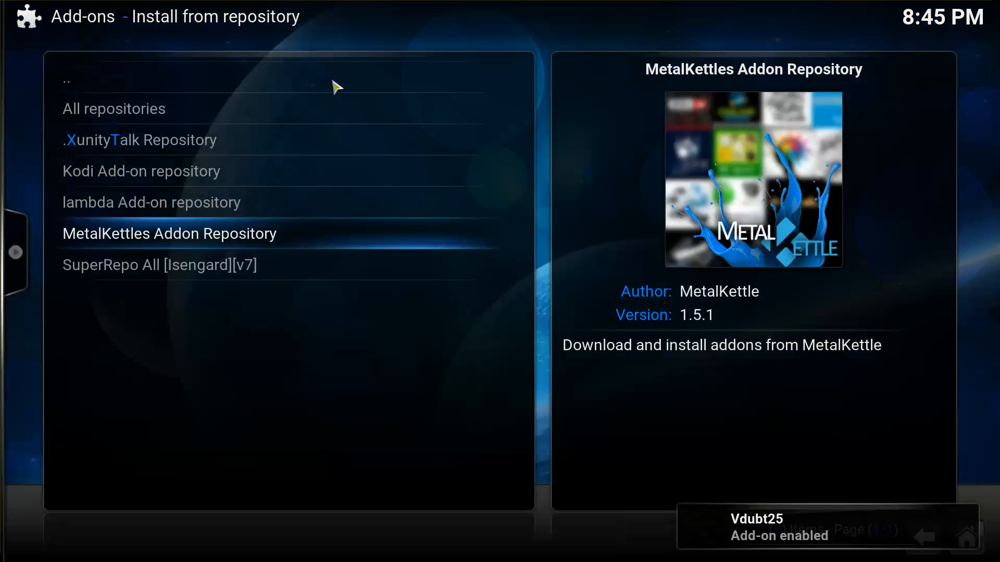
{"action": "left_click", "coordinate": [279, 271]}
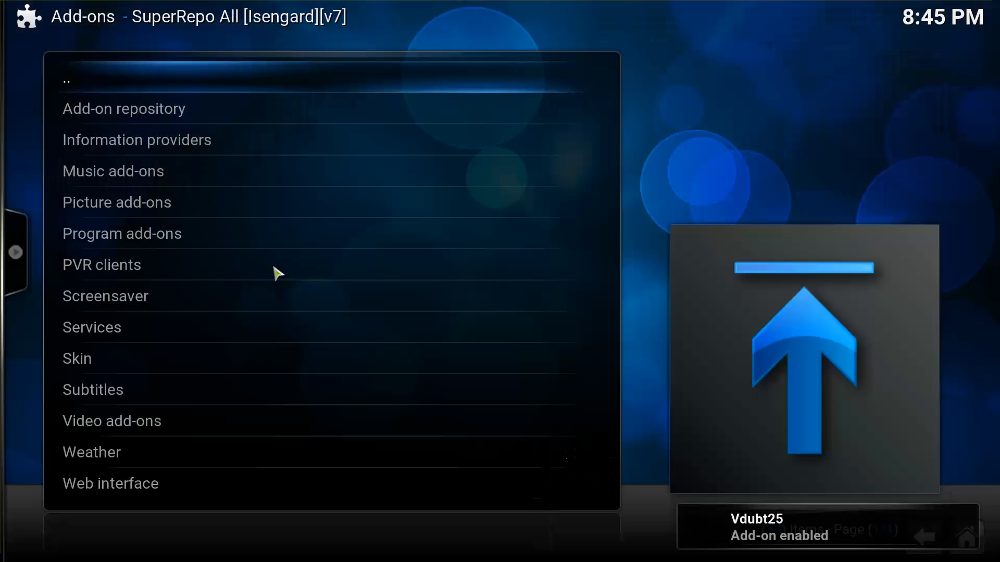
{"action": "left_click", "coordinate": [182, 415]}
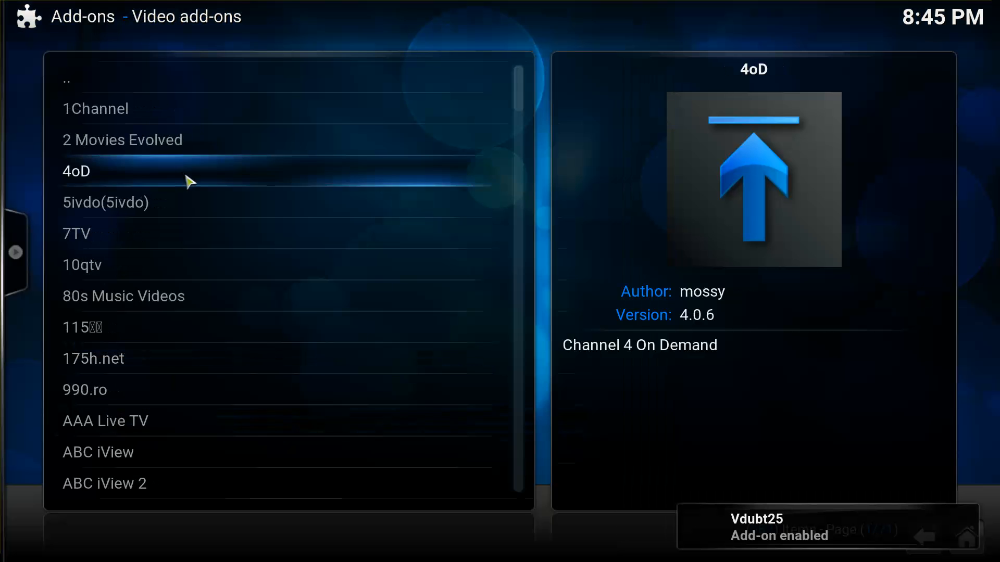
{"action": "scroll", "coordinate": [526, 104], "scroll_direction": "down", "scroll_amount": 20}
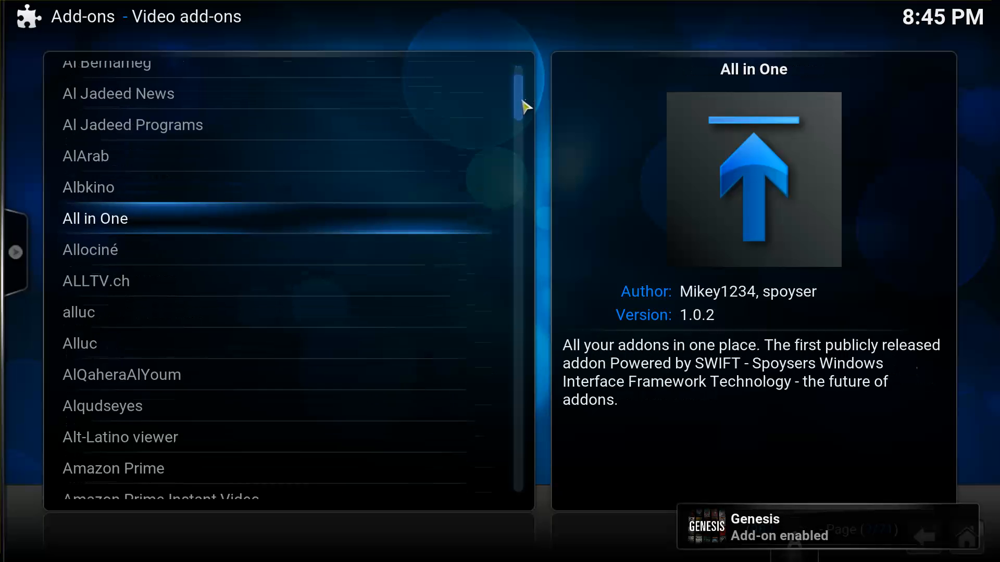
{"action": "left_click_drag", "start_coordinate": [522, 107], "coordinate": [521, 98]}
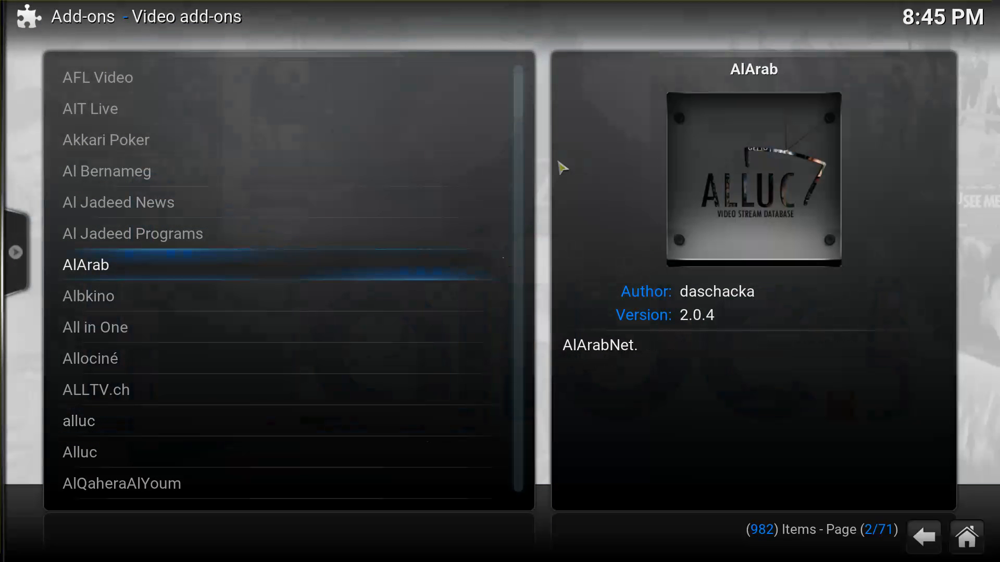
{"action": "left_click_drag", "start_coordinate": [521, 104], "coordinate": [522, 123]}
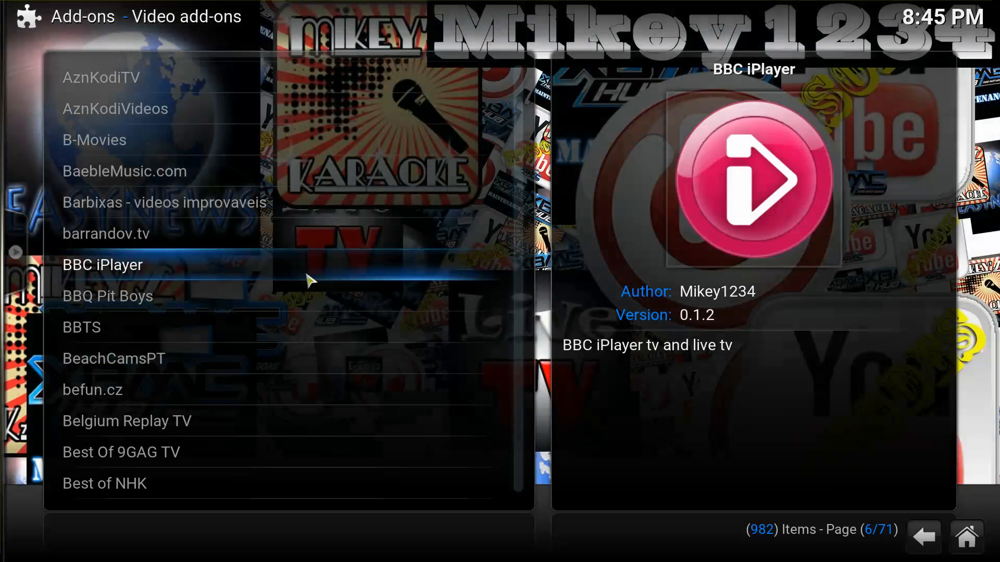
Install BBC iPlayer, then go back to the list of repositories.
{"action": "left_click", "coordinate": [309, 279]}
{"action": "left_click", "coordinate": [302, 400]}
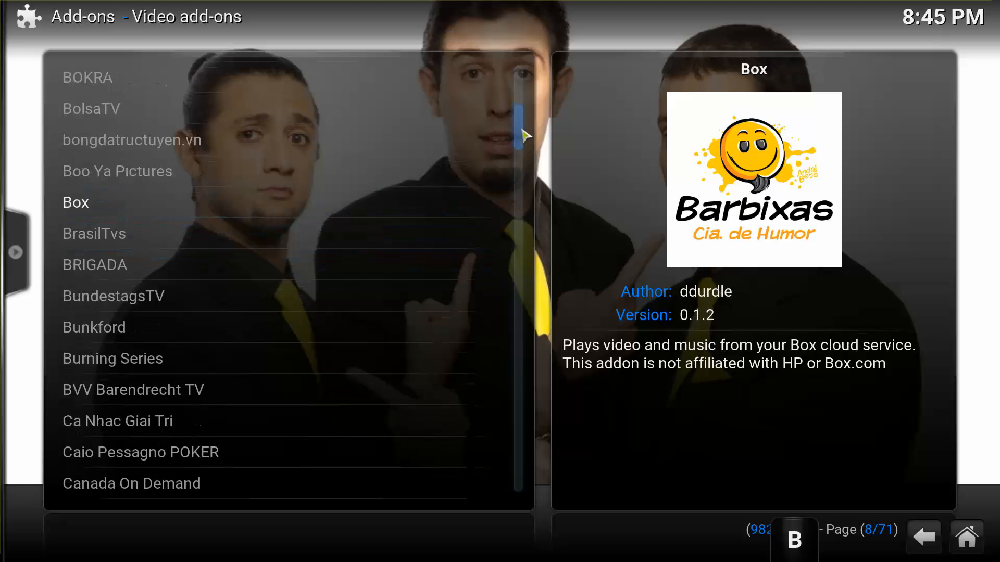
{"action": "left_click_drag", "start_coordinate": [523, 137], "coordinate": [512, 206]}
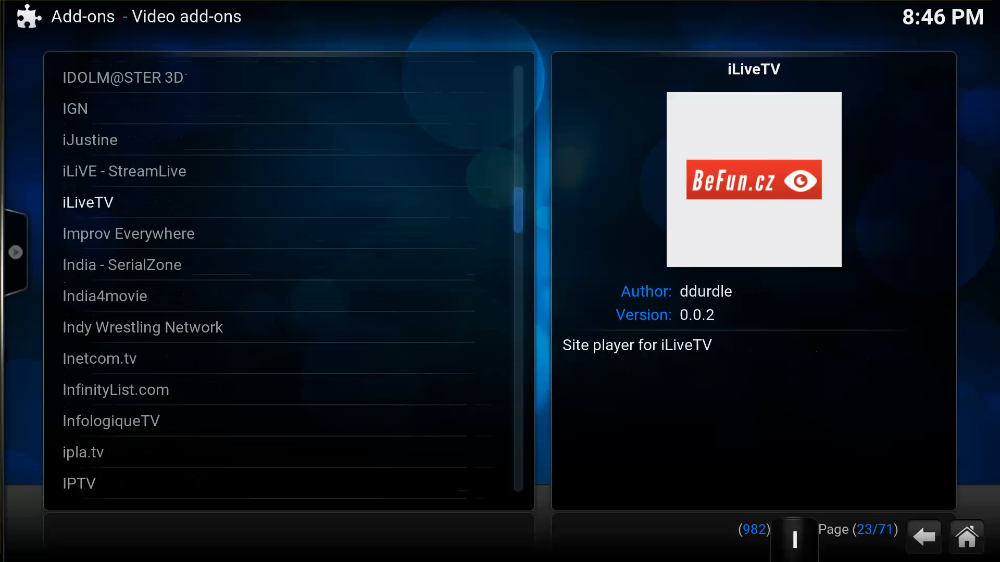
{"action": "left_click", "coordinate": [927, 539]}
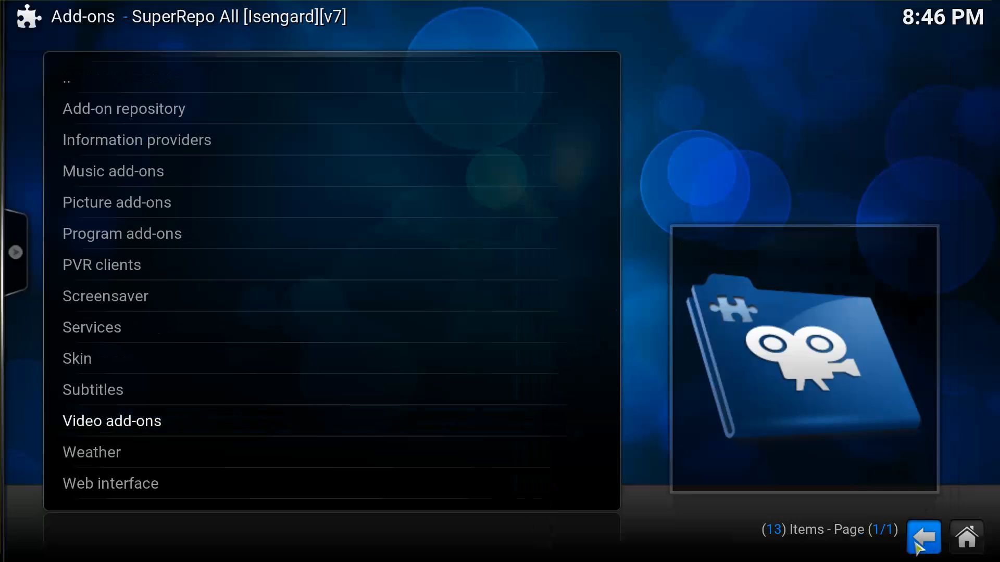
{"action": "left_click", "coordinate": [923, 536]}
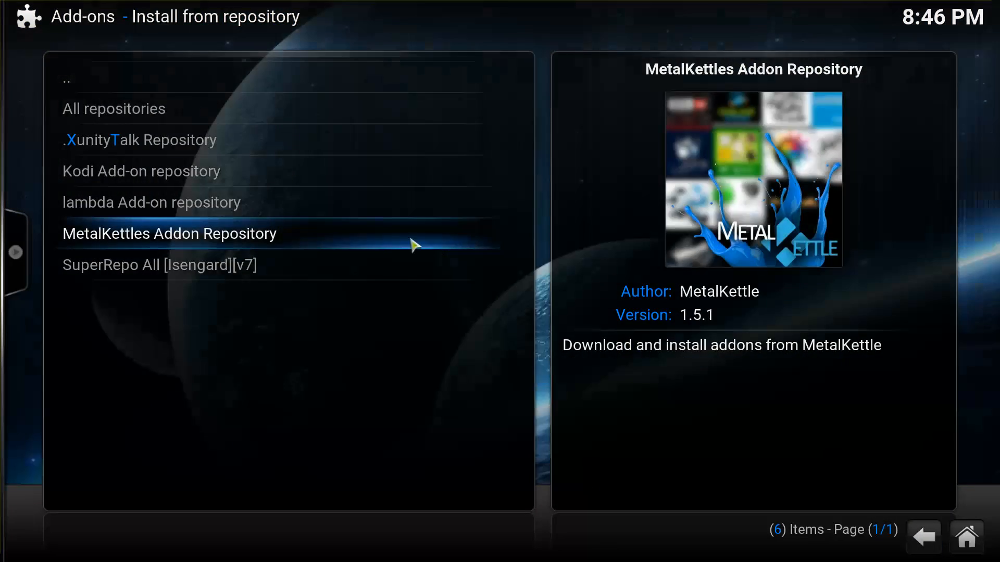
Install Sparkys Football Highlights from MetalKettles Addon Repository's Video add-ons.
{"action": "left_click", "coordinate": [414, 245]}
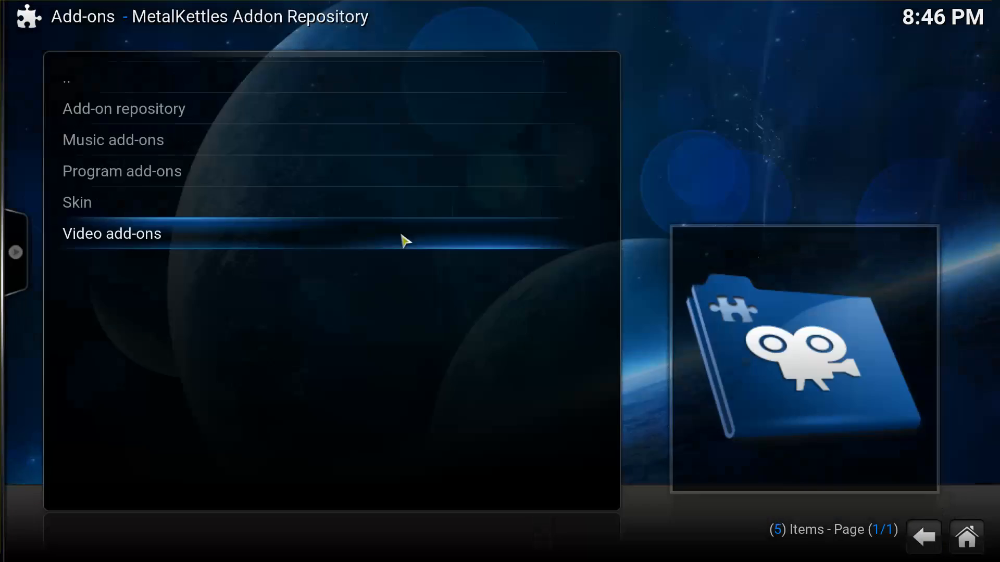
{"action": "left_click", "coordinate": [315, 231]}
{"action": "left_click_drag", "start_coordinate": [507, 215], "coordinate": [514, 406]}
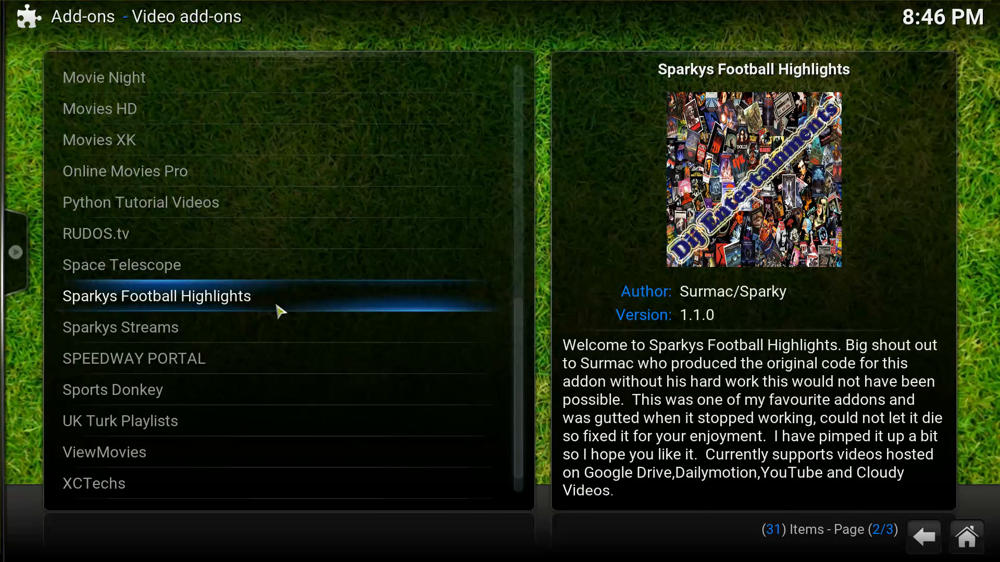
{"action": "left_click", "coordinate": [280, 310]}
{"action": "left_click", "coordinate": [288, 386]}
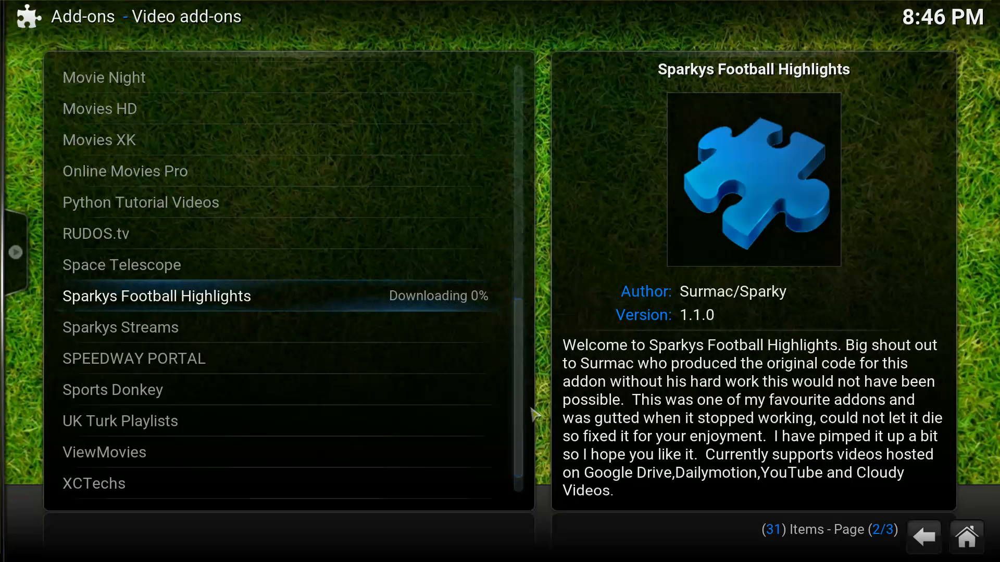
{"action": "left_click_drag", "start_coordinate": [515, 426], "coordinate": [517, 356]}
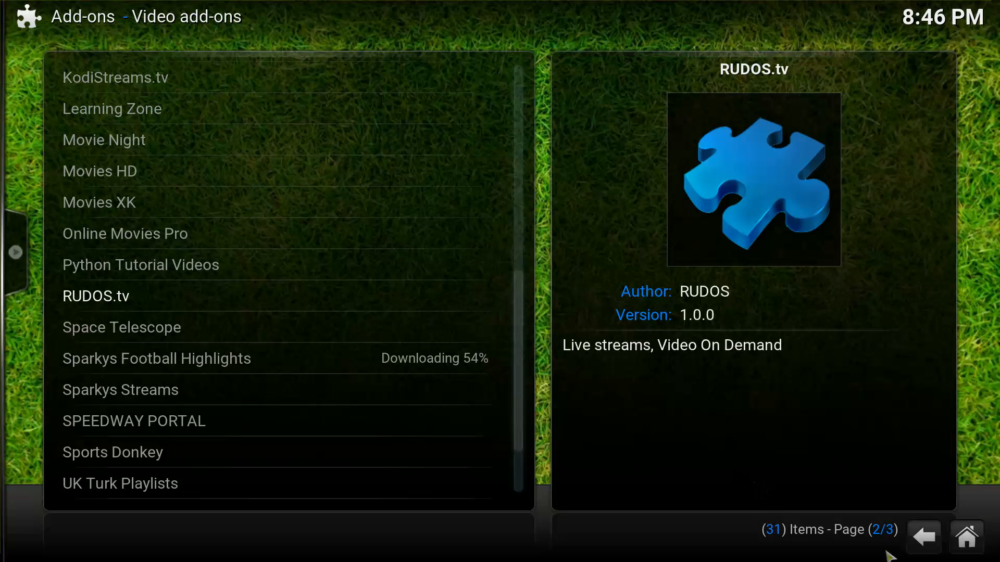
Back out through the repository, Install from repository and Add-ons menus to Settings.
{"action": "left_click", "coordinate": [913, 543]}
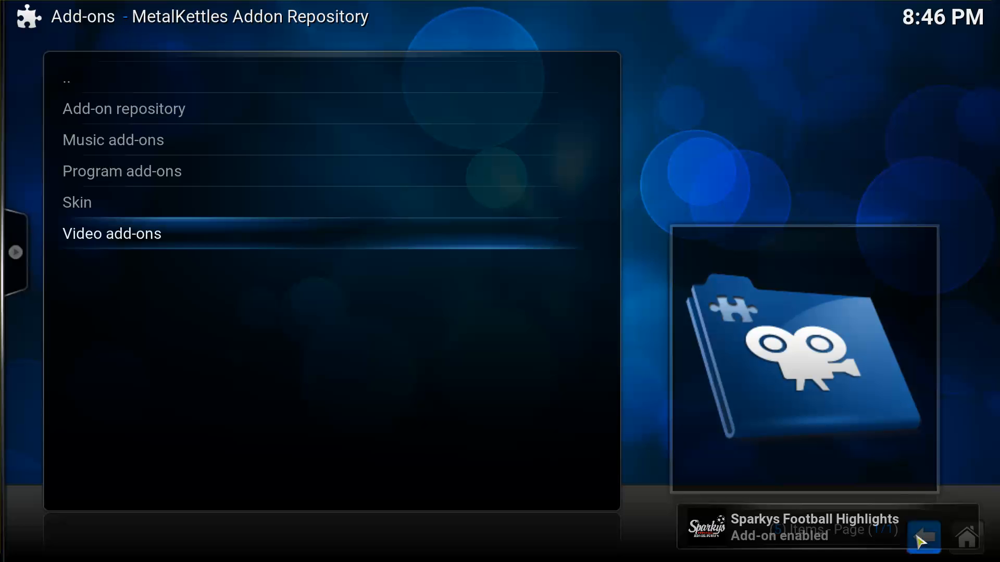
{"action": "left_click", "coordinate": [919, 549]}
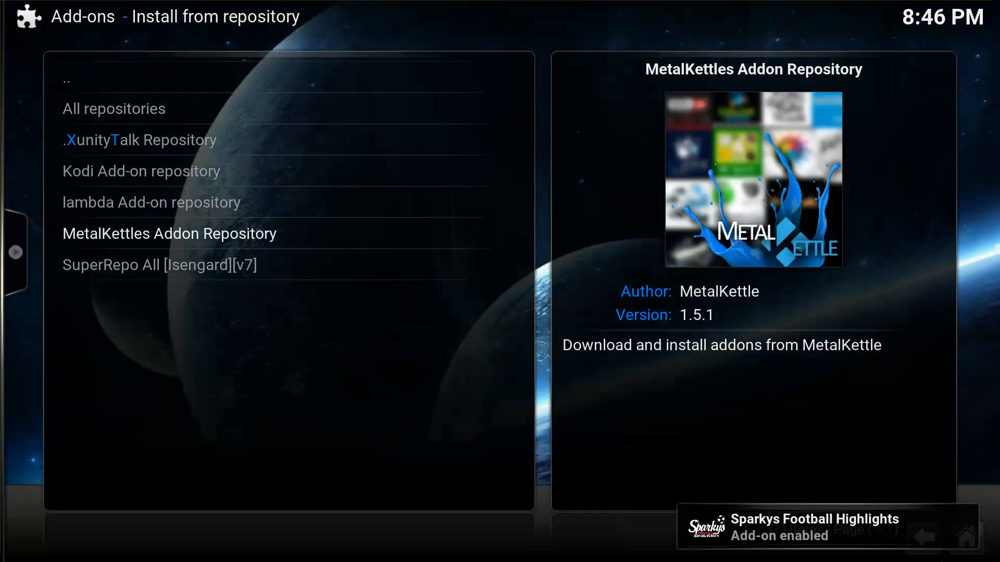
{"action": "left_click", "coordinate": [940, 554]}
{"action": "left_click", "coordinate": [926, 555]}
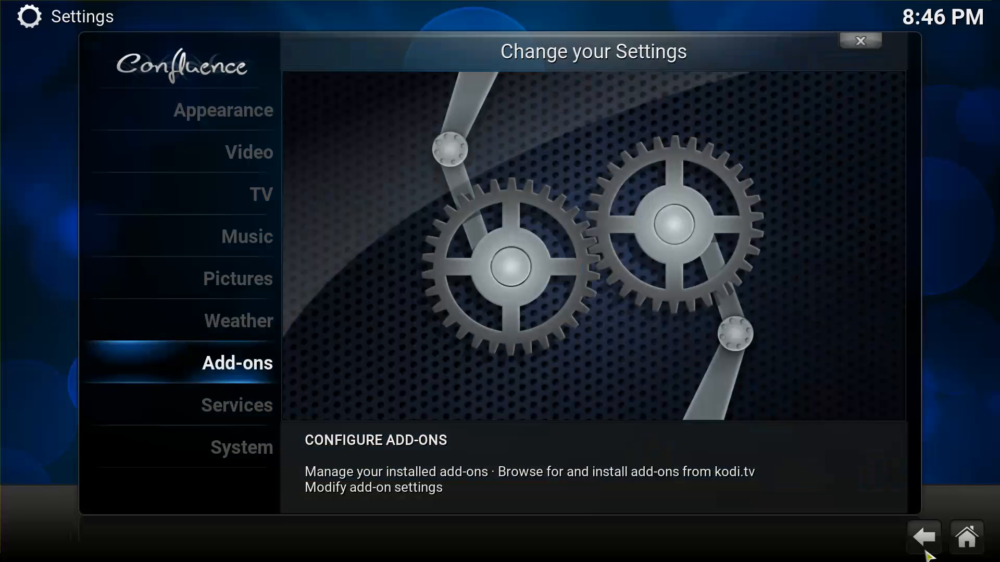
Return to the home screen and open the installed video add-ons under Videos.
{"action": "left_click", "coordinate": [925, 552]}
{"action": "key", "text": "Left"}
{"action": "key", "text": "Left"}
{"action": "key", "text": "Left"}
{"action": "key", "text": "Left"}
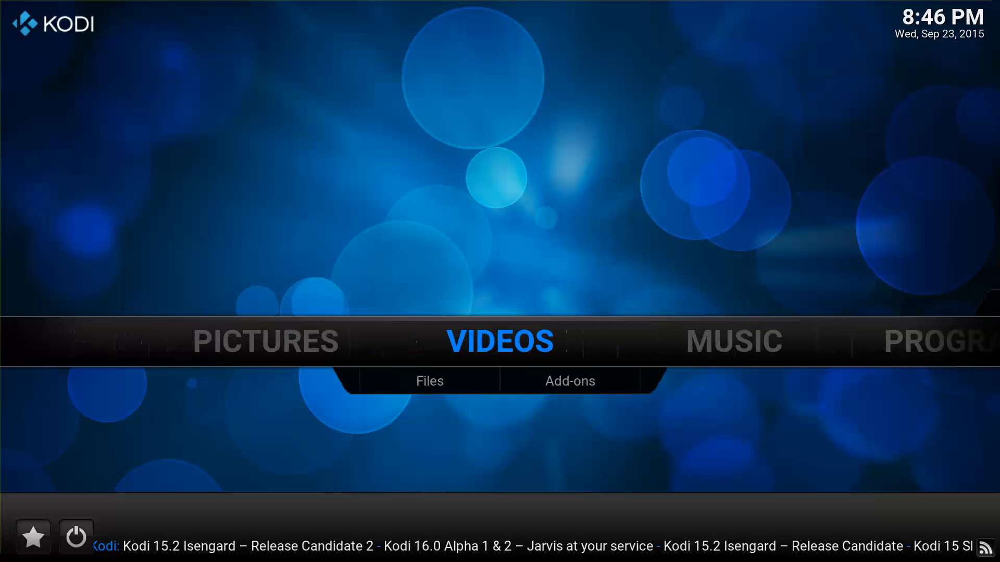
{"action": "key", "text": "Right"}
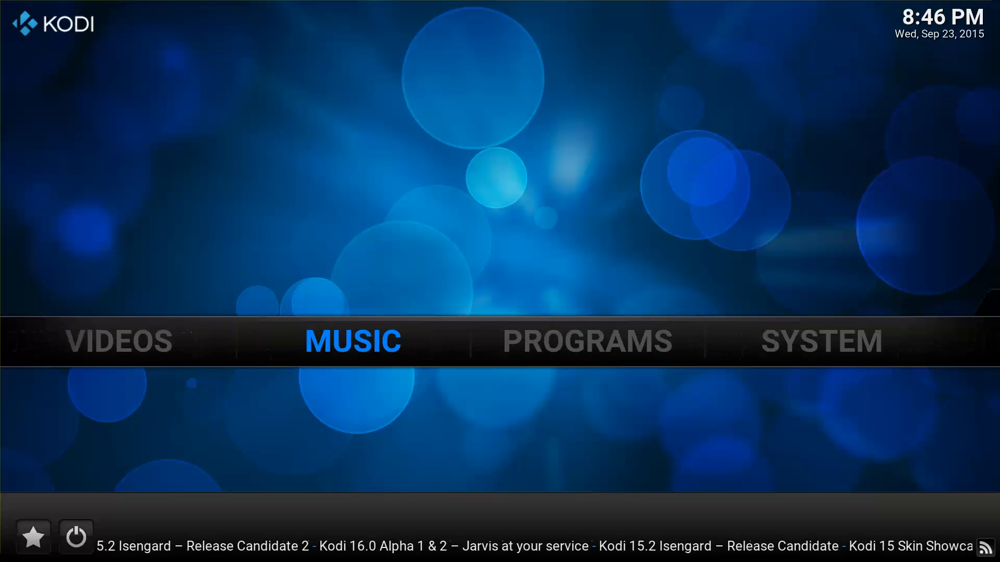
{"action": "key", "text": "Left"}
{"action": "key", "text": "Down"}
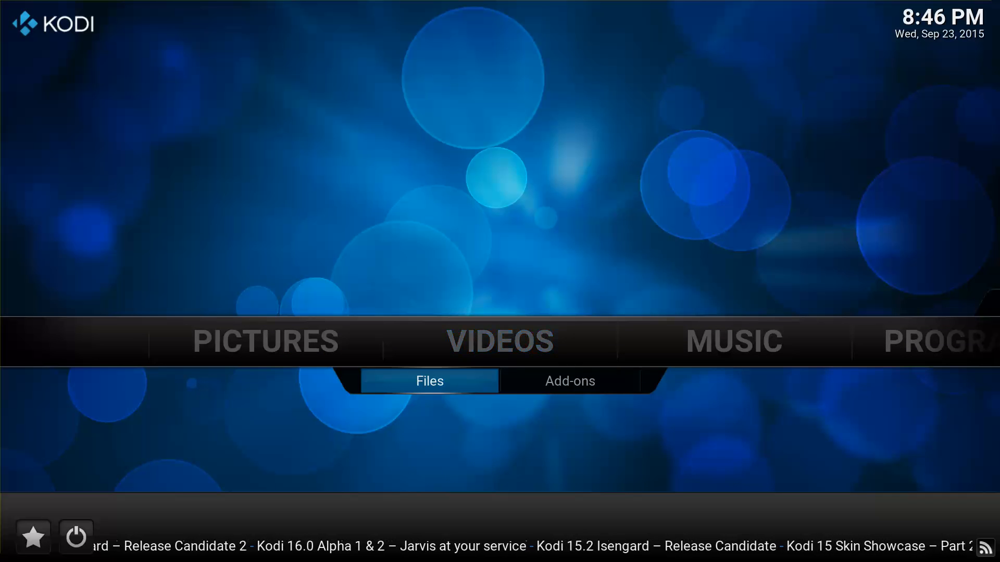
{"action": "key", "text": "Right"}
{"action": "key", "text": "Return"}
Launch Vdubt25 and open its USA Sports channel list.
{"action": "key", "text": "Down"}
{"action": "key", "text": "Down"}
{"action": "key", "text": "Down"}
{"action": "key", "text": "Down"}
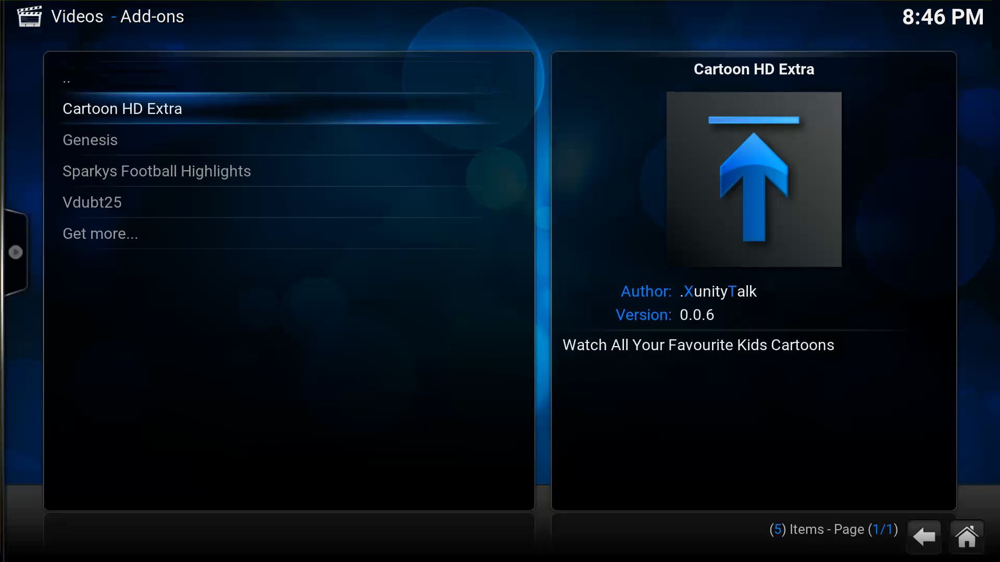
{"action": "key", "text": "Up"}
{"action": "key", "text": "Up"}
{"action": "key", "text": "Down"}
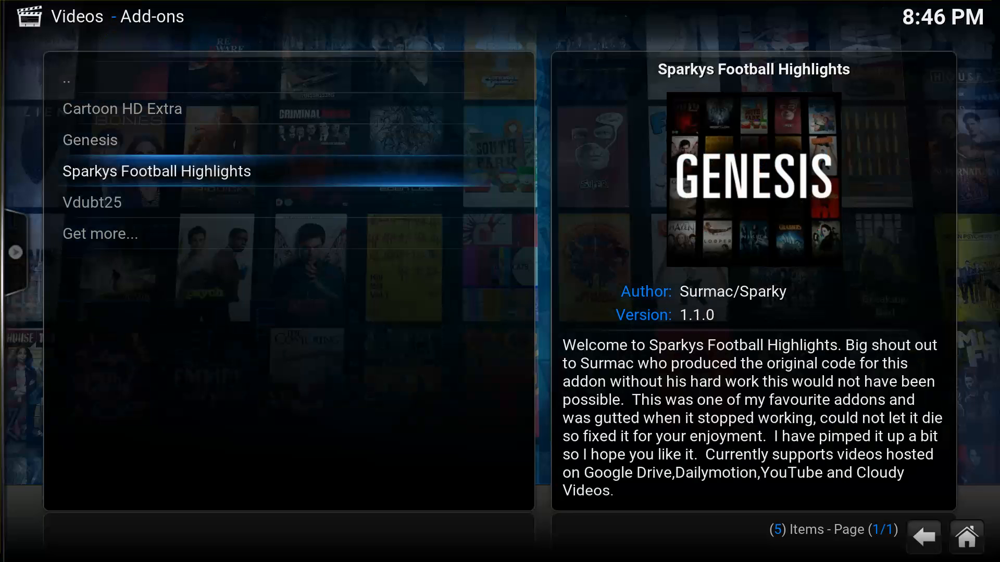
{"action": "key", "text": "Down"}
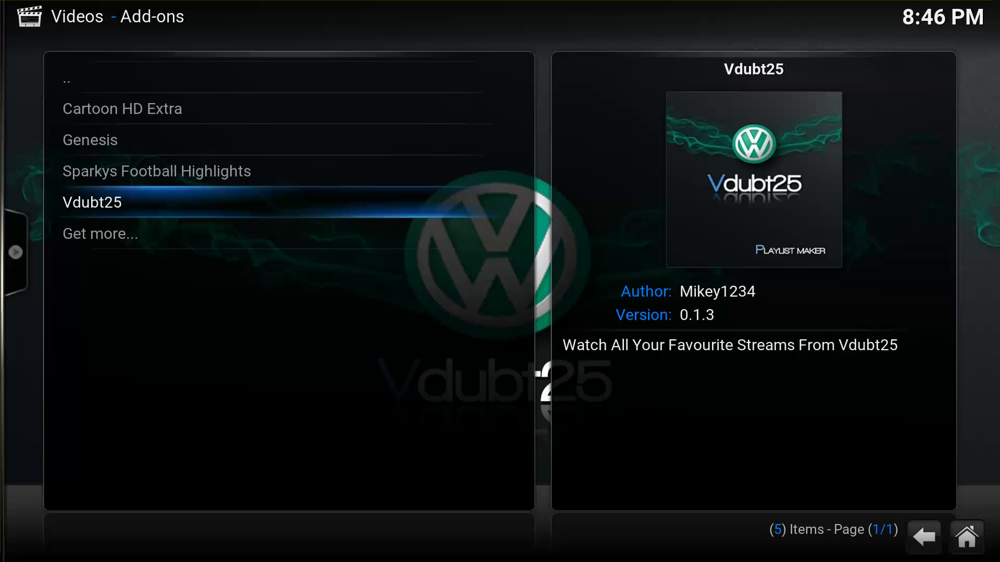
{"action": "key", "text": "Return"}
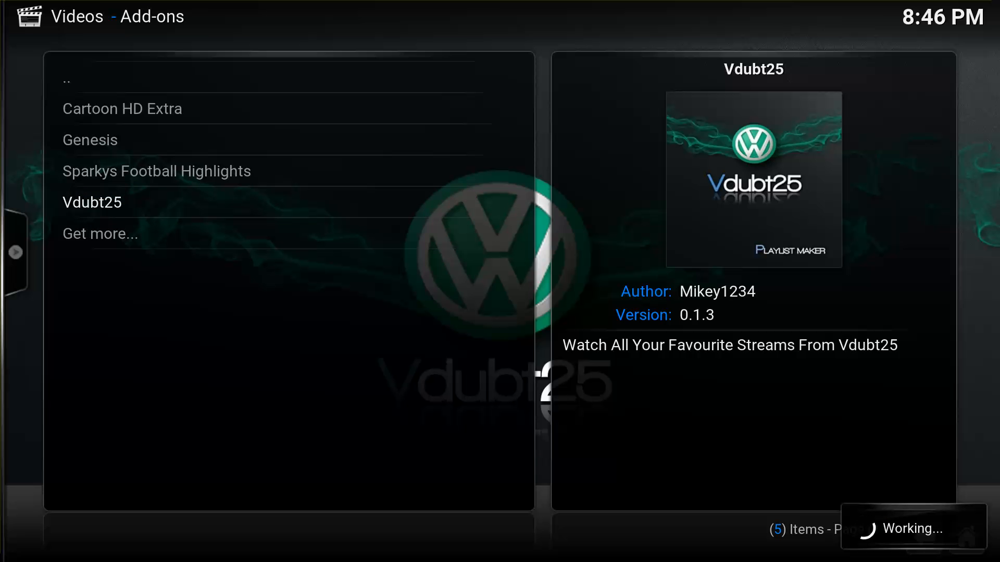
{"action": "key", "text": "Down"}
{"action": "key", "text": "Down"}
{"action": "key", "text": "Down"}
{"action": "key", "text": "Down"}
{"action": "key", "text": "Down"}
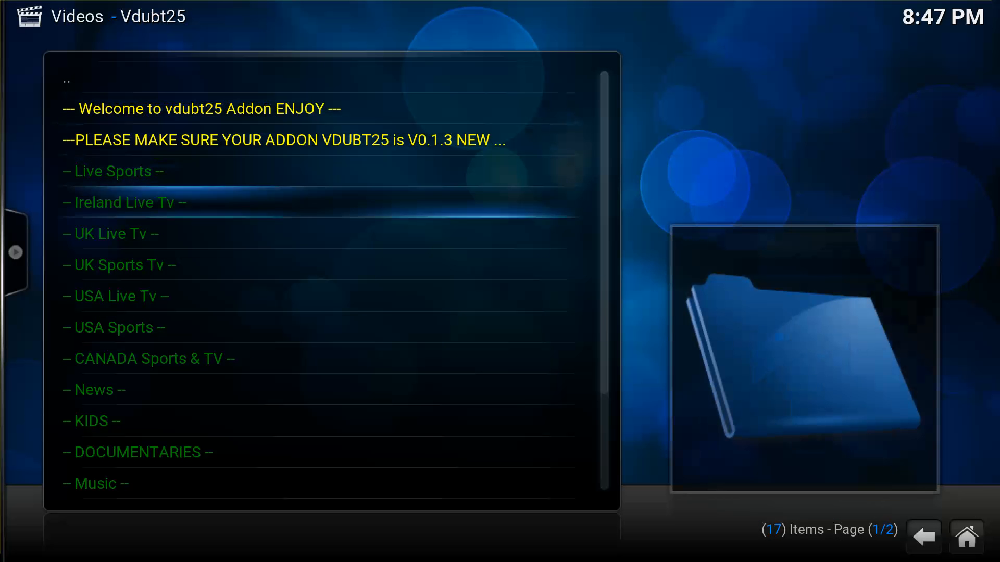
{"action": "key", "text": "Down"}
{"action": "key", "text": "Down"}
{"action": "key", "text": "Down"}
{"action": "key", "text": "Up"}
{"action": "key", "text": "Up"}
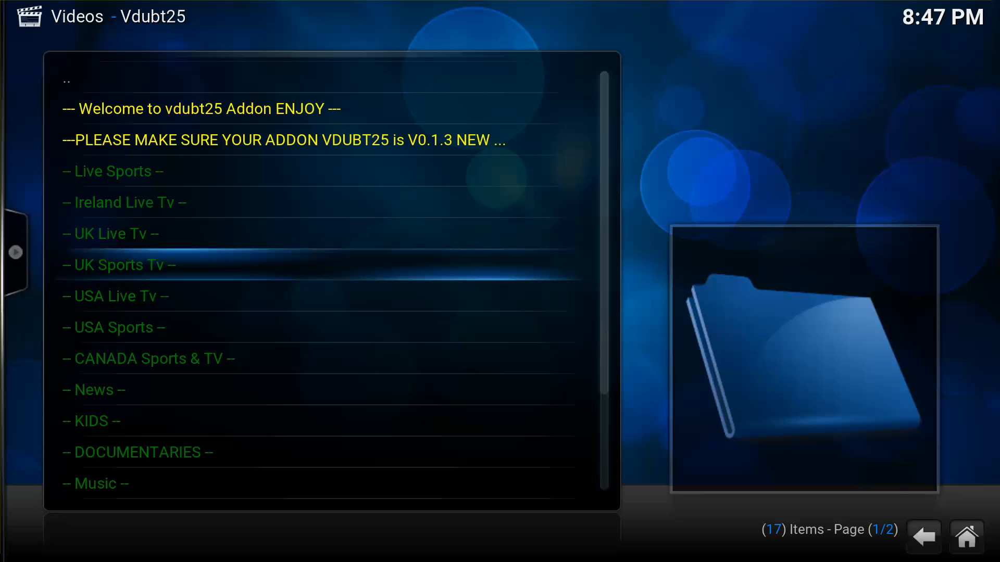
{"action": "key", "text": "Down"}
{"action": "key", "text": "Down"}
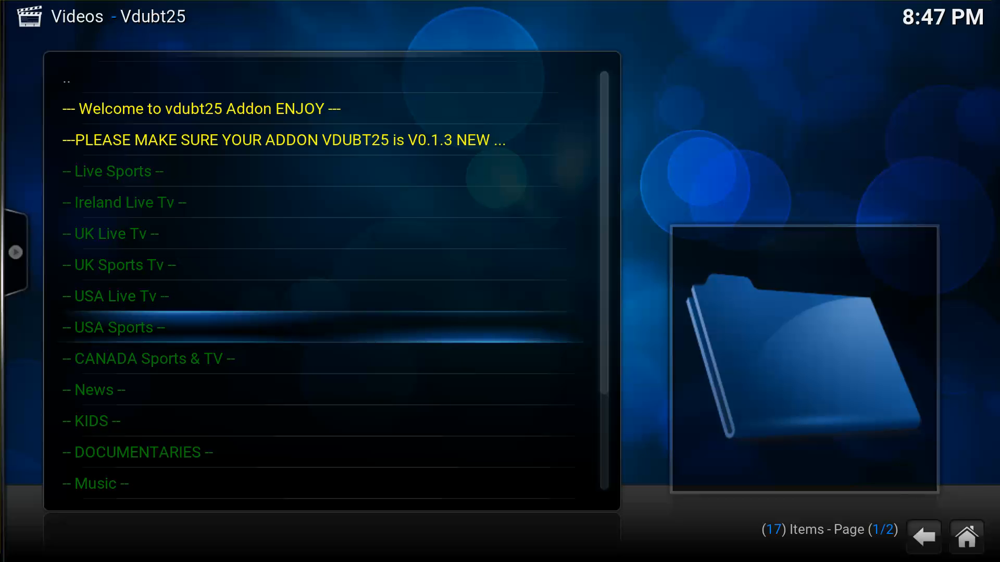
{"action": "key", "text": "Return"}
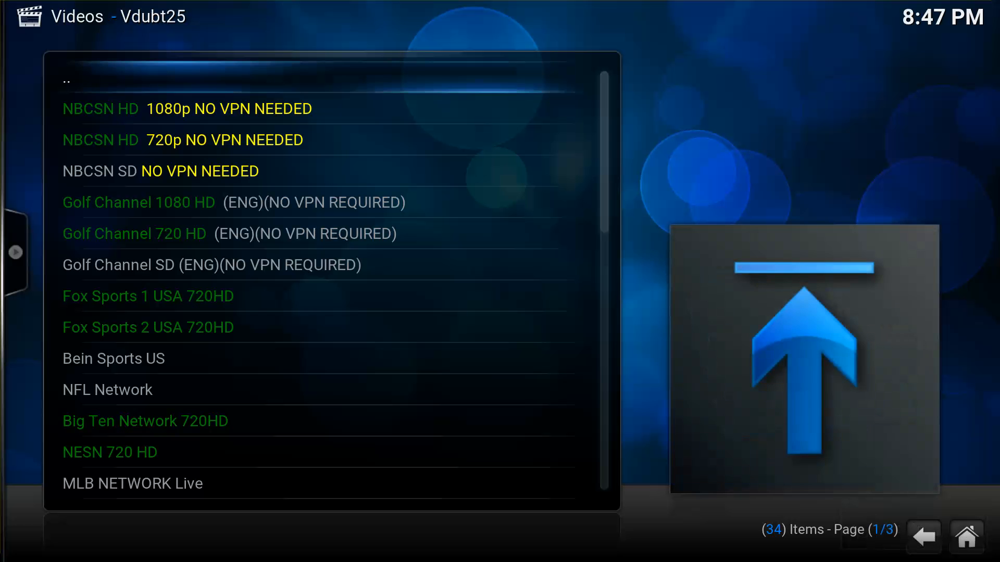
Browse the USA Sports channels, from NBCSN HD 720p and SD to Fox Sports 1 USA 720HD.
{"action": "key", "text": "Down"}
{"action": "key", "text": "Down"}
{"action": "key", "text": "Down"}
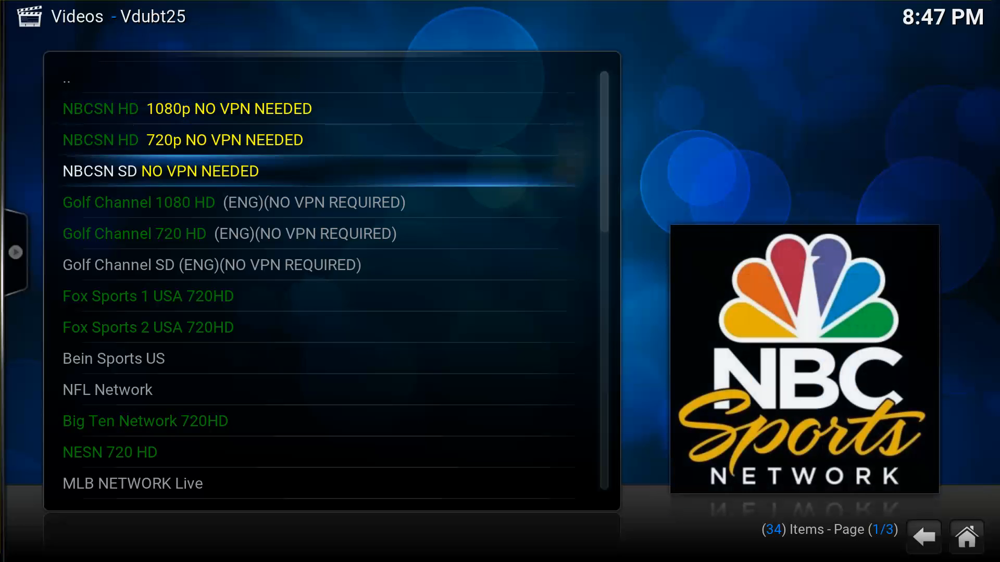
{"action": "key", "text": "Up"}
{"action": "key", "text": "Down"}
{"action": "key", "text": "Up"}
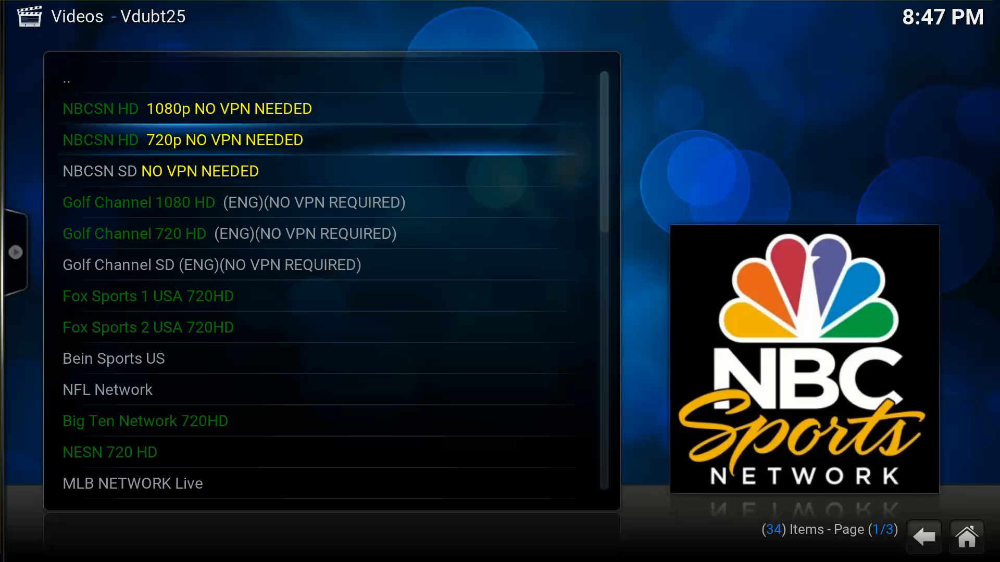
{"action": "key", "text": "Down"}
{"action": "key", "text": "Up"}
{"action": "key", "text": "Down"}
{"action": "key", "text": "Up"}
{"action": "key", "text": "Down"}
{"action": "key", "text": "Up"}
{"action": "key", "text": "Down"}
{"action": "key", "text": "Down"}
{"action": "key", "text": "Down"}
{"action": "key", "text": "Down"}
{"action": "key", "text": "Down"}
{"action": "key", "text": "Down"}
{"action": "key", "text": "Down"}
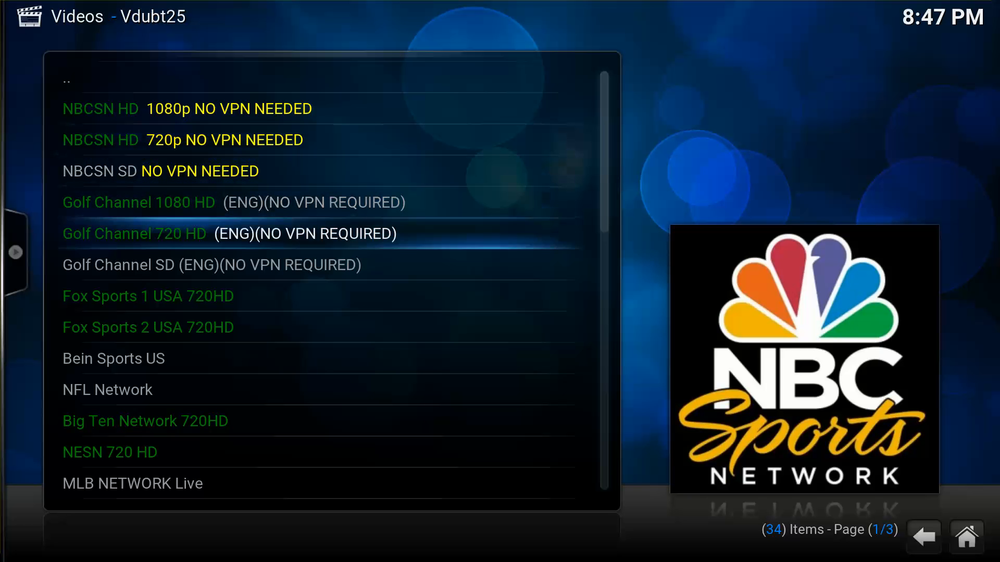
{"action": "key", "text": "Up"}
{"action": "key", "text": "Up"}
{"action": "key", "text": "Down"}
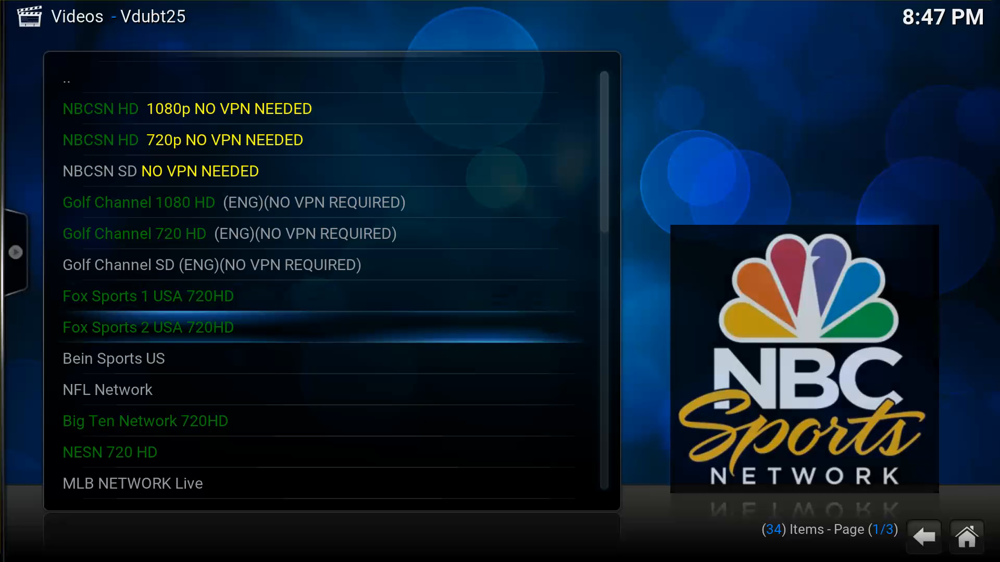
{"action": "key", "text": "Up"}
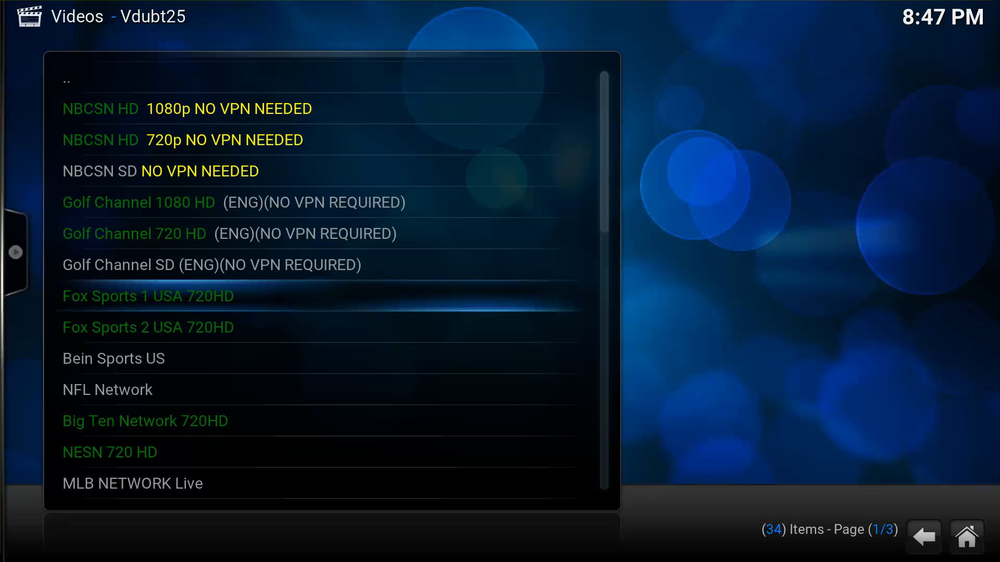
{"action": "key", "text": "Down"}
{"action": "key", "text": "Up"}
{"action": "key", "text": "Up"}
{"action": "key", "text": "Up"}
{"action": "key", "text": "Up"}
{"action": "key", "text": "Up"}
{"action": "key", "text": "Up"}
{"action": "key", "text": "Up"}
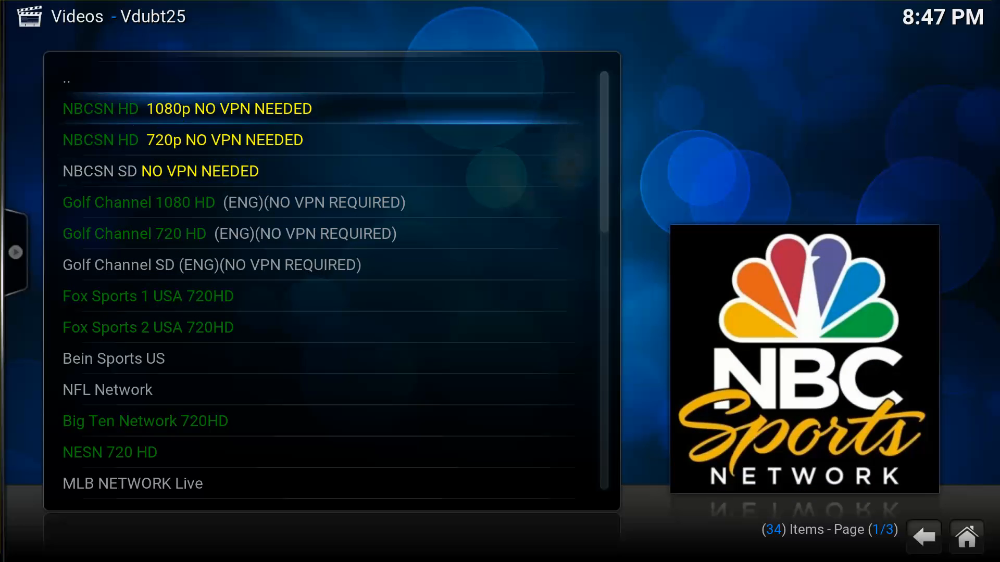
Go back through Vdubt25's categories to the Video add-ons list.
{"action": "key", "text": "BackSpace"}
{"action": "key", "text": "Up"}
{"action": "key", "text": "Up"}
{"action": "key", "text": "Up"}
{"action": "key", "text": "Up"}
{"action": "key", "text": "Up"}
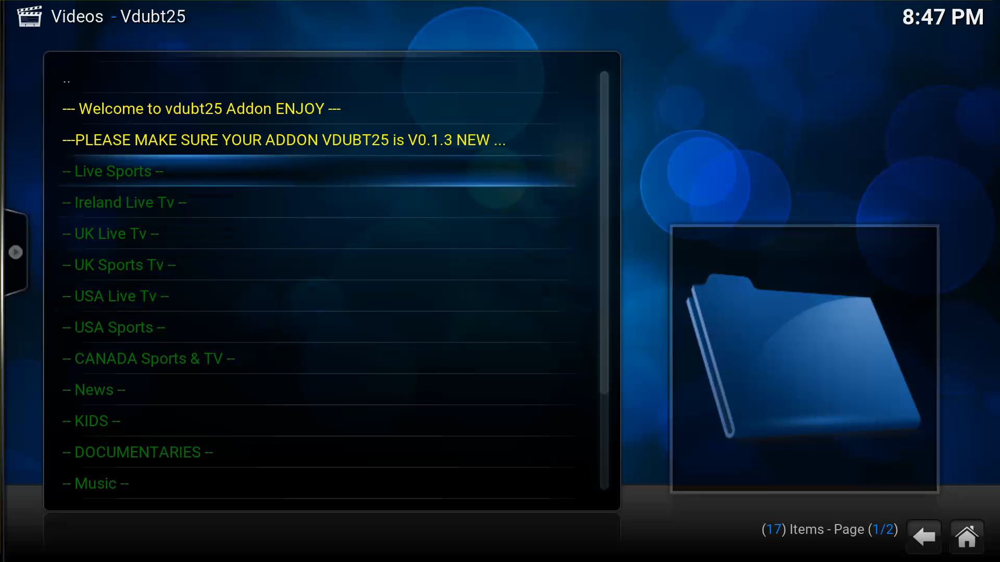
{"action": "key", "text": "Up"}
{"action": "key", "text": "Up"}
{"action": "key", "text": "Up"}
{"action": "key", "text": "Return"}
{"action": "key", "text": "Up"}
{"action": "key", "text": "Up"}
{"action": "key", "text": "Up"}
{"action": "key", "text": "Up"}
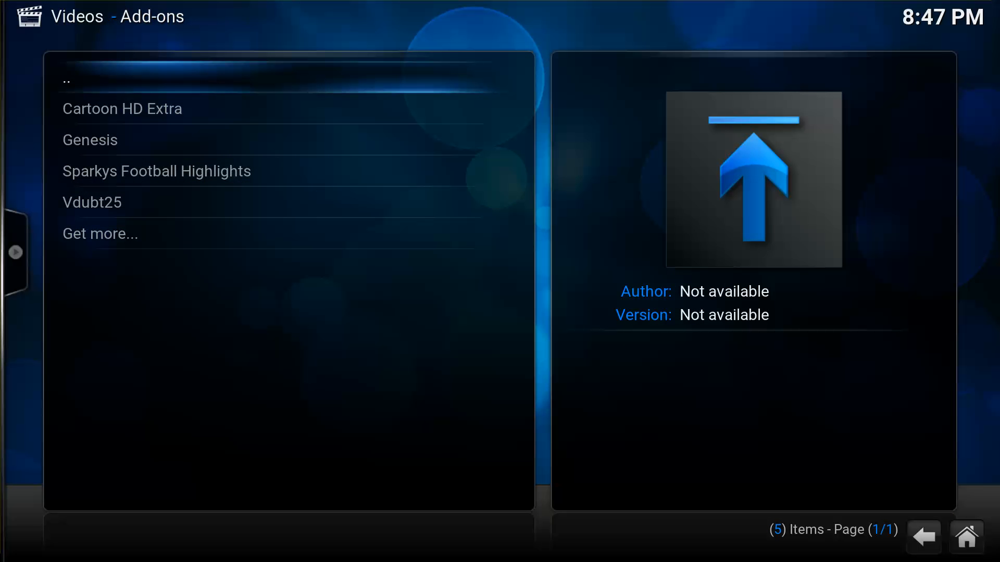
Leave the Videos list for the home menu and open Settings > Appearance.
{"action": "key", "text": "Return"}
{"action": "key", "text": "BackSpace"}
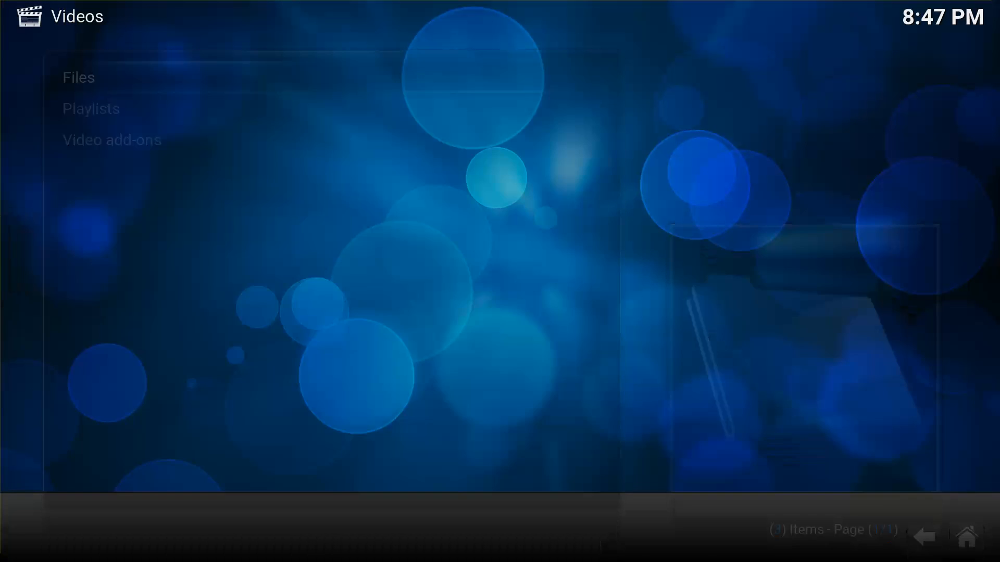
{"action": "key", "text": "Right"}
{"action": "key", "text": "Right"}
{"action": "key", "text": "Right"}
{"action": "key", "text": "Down"}
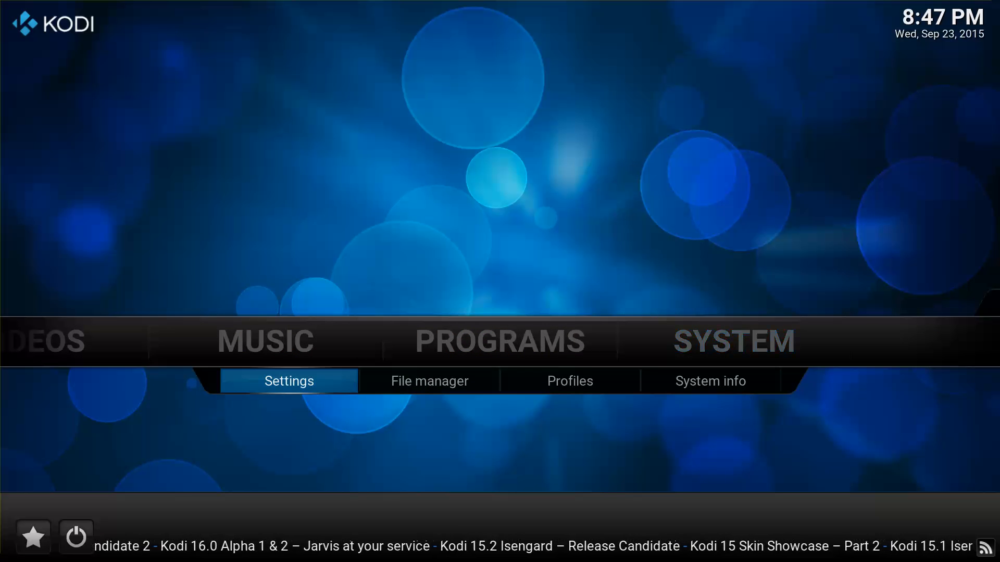
{"action": "key", "text": "Right"}
{"action": "key", "text": "Left"}
{"action": "key", "text": "Return"}
{"action": "key", "text": "Down"}
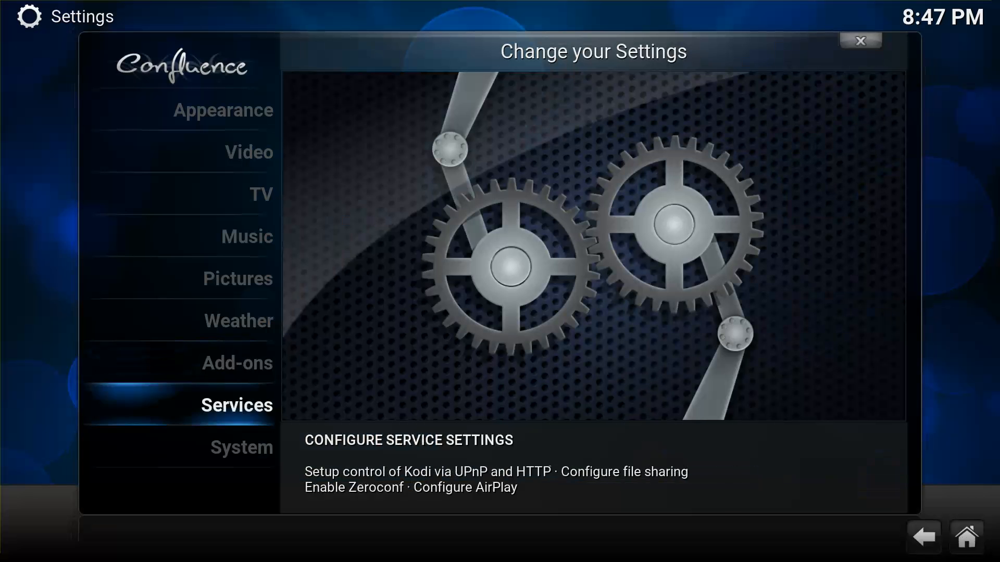
{"action": "key", "text": "Down"}
{"action": "key", "text": "Down"}
{"action": "key", "text": "Return"}
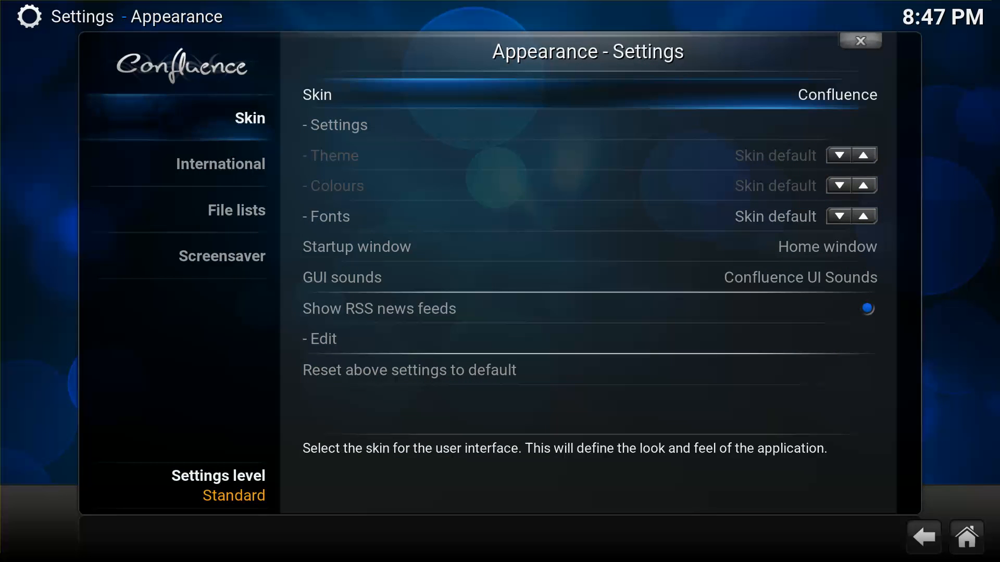
Look at the installed skins list, then back out and reopen Settings.
{"action": "key", "text": "Return"}
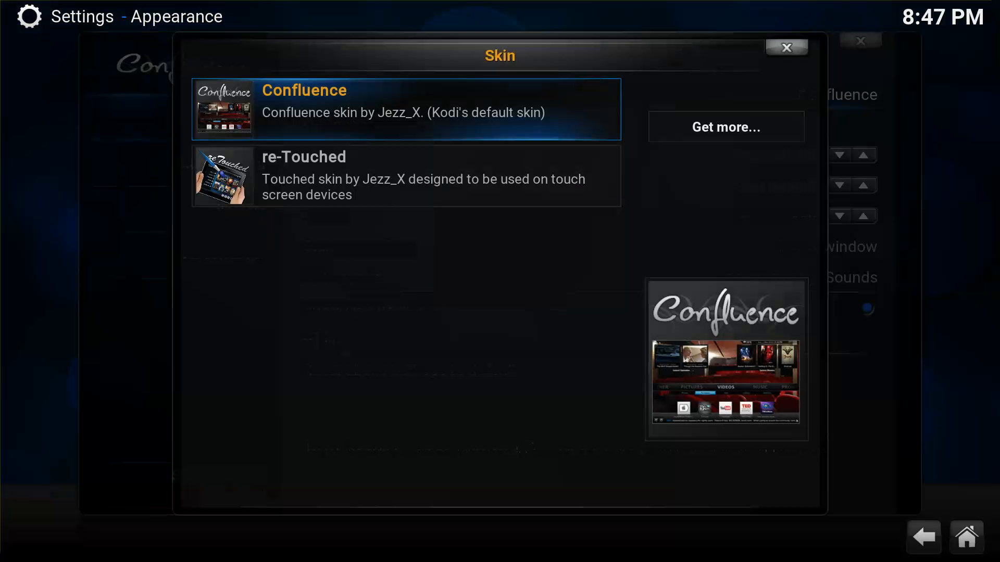
{"action": "key", "text": "Escape"}
{"action": "key", "text": "Escape"}
{"action": "key", "text": "Escape"}
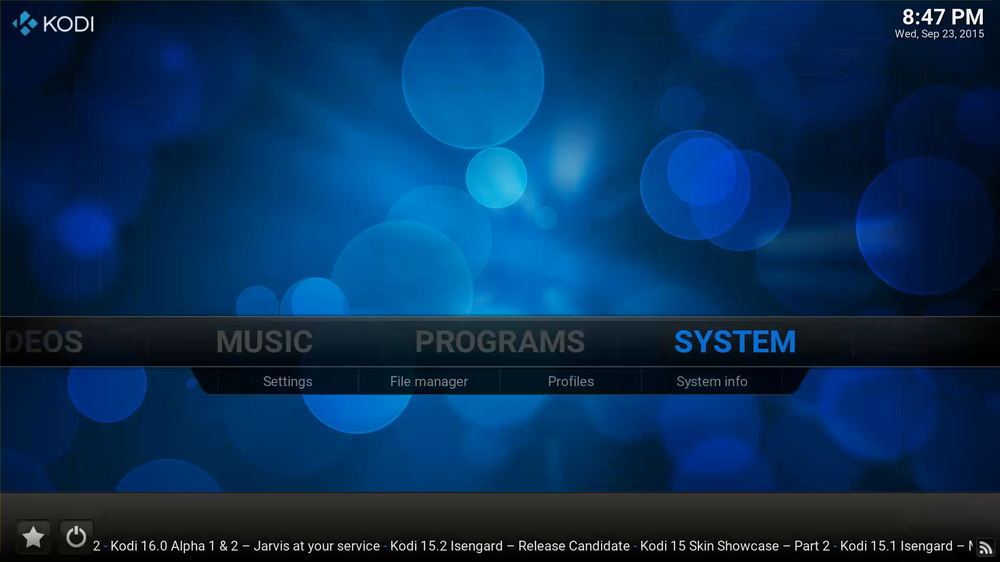
{"action": "key", "text": "Down"}
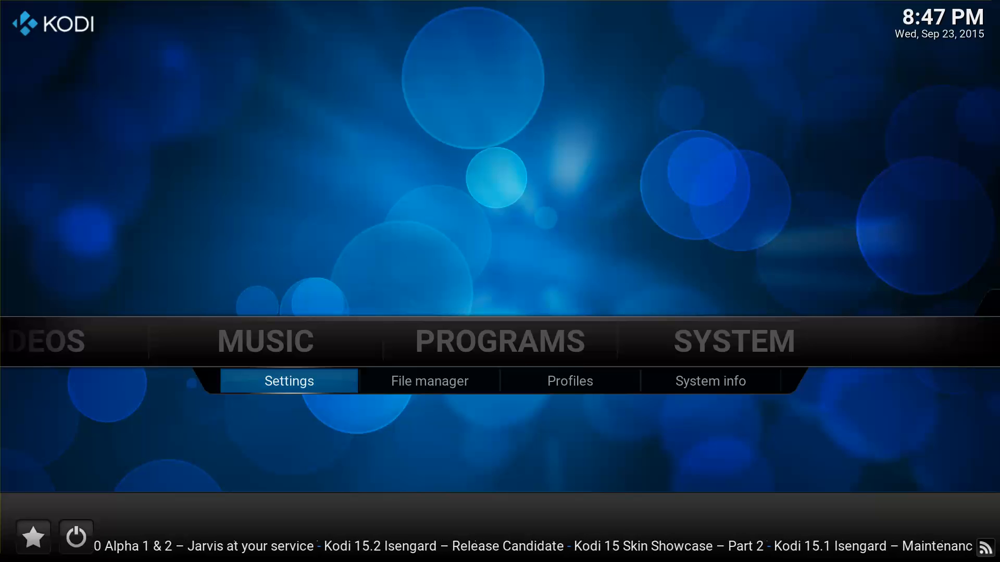
{"action": "key", "text": "Return"}
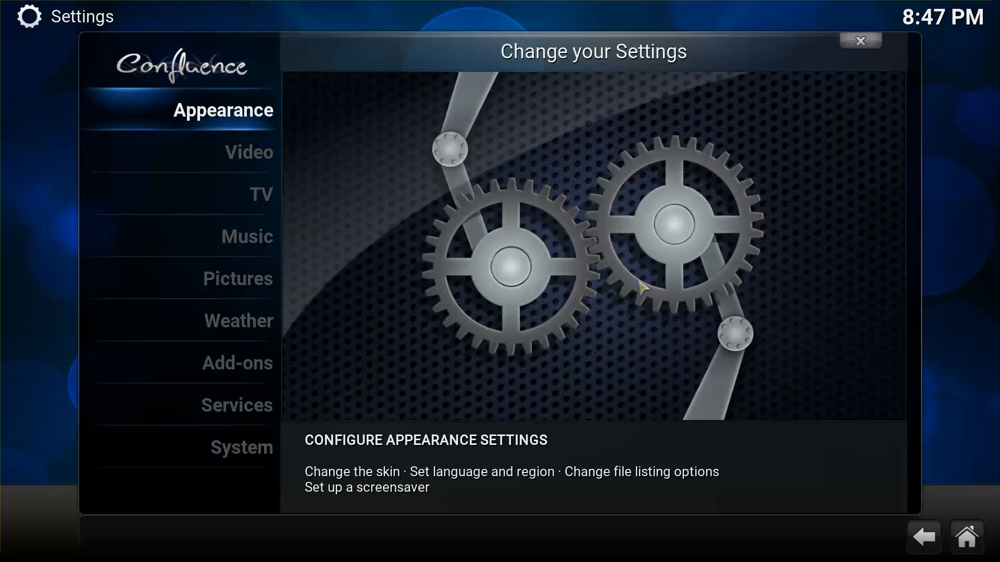
Under Appearance > Skin > Get more..., download and apply the Titan skin.
{"action": "left_click", "coordinate": [222, 118]}
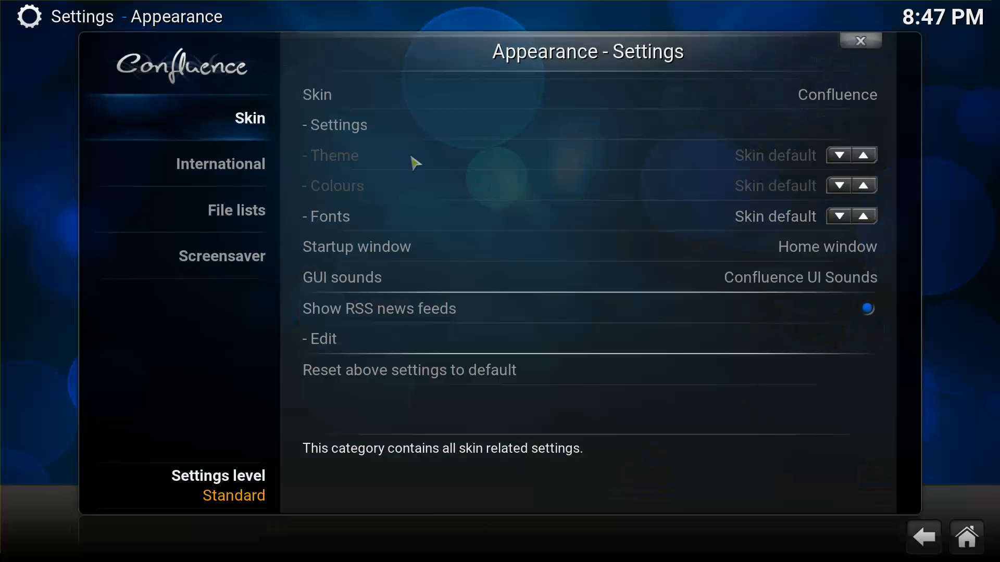
{"action": "left_click", "coordinate": [722, 99]}
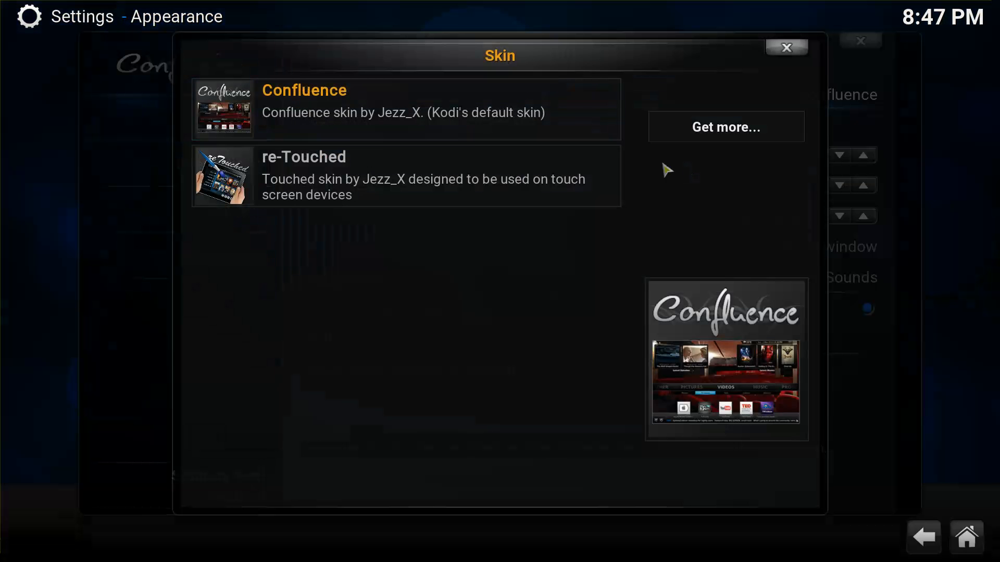
{"action": "left_click", "coordinate": [723, 130]}
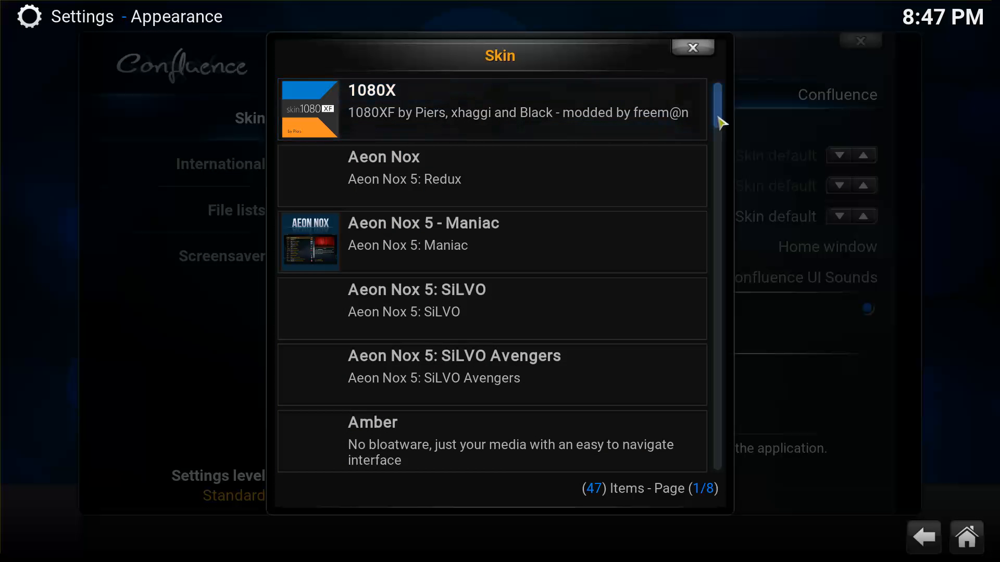
{"action": "left_click_drag", "start_coordinate": [719, 120], "coordinate": [723, 433]}
{"action": "left_click", "coordinate": [594, 386]}
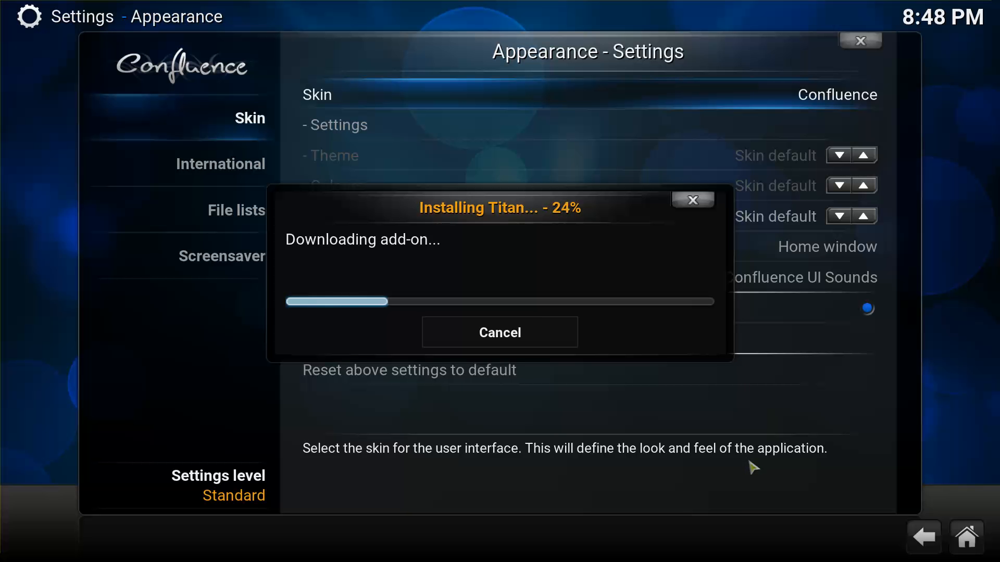
{"action": "key", "text": "super"}
{"action": "left_click", "coordinate": [874, 550]}
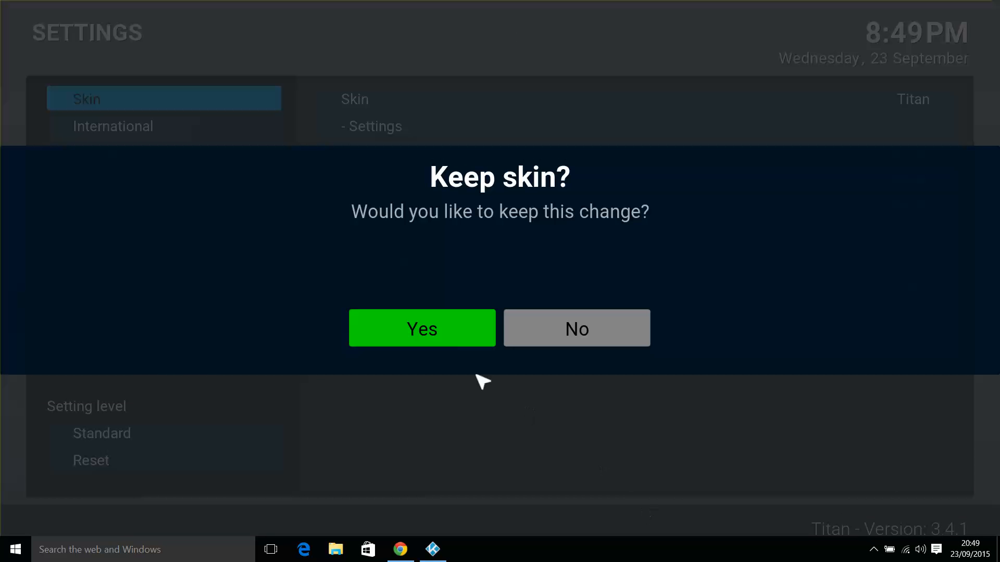
Answer Yes to keep Titan, then back out of Settings to the Titan home screen.
{"action": "left_click", "coordinate": [407, 331]}
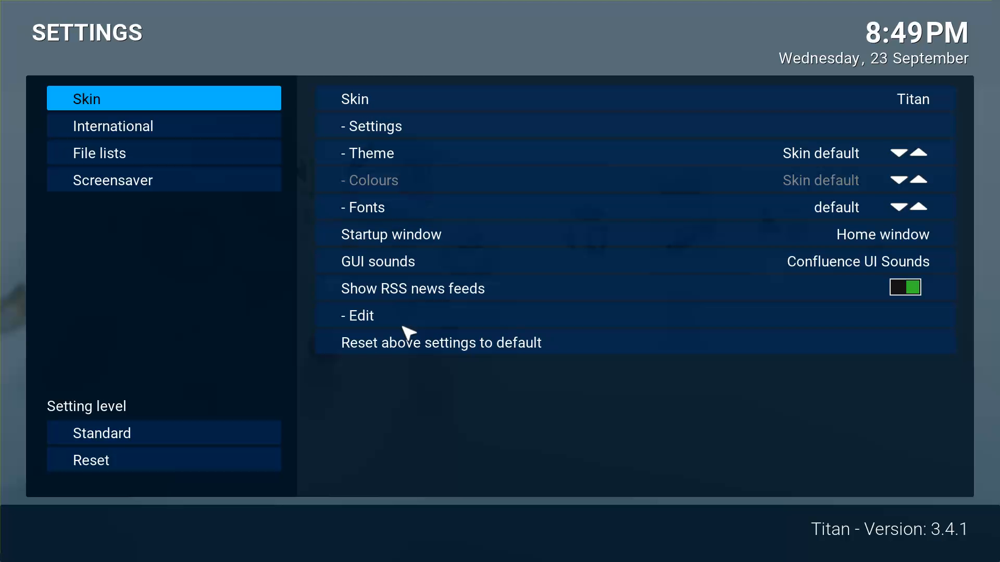
{"action": "key", "text": "Escape"}
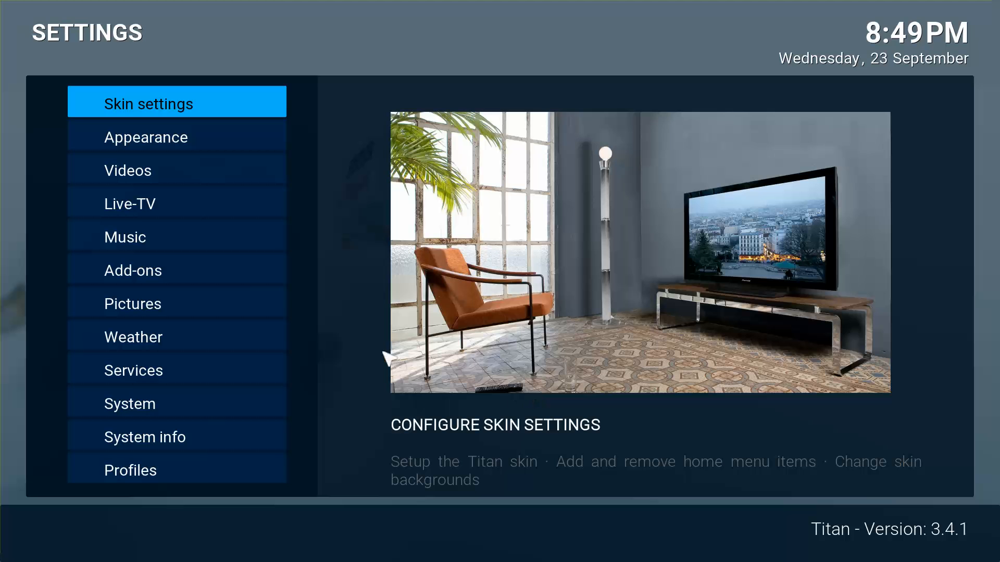
{"action": "key", "text": "Escape"}
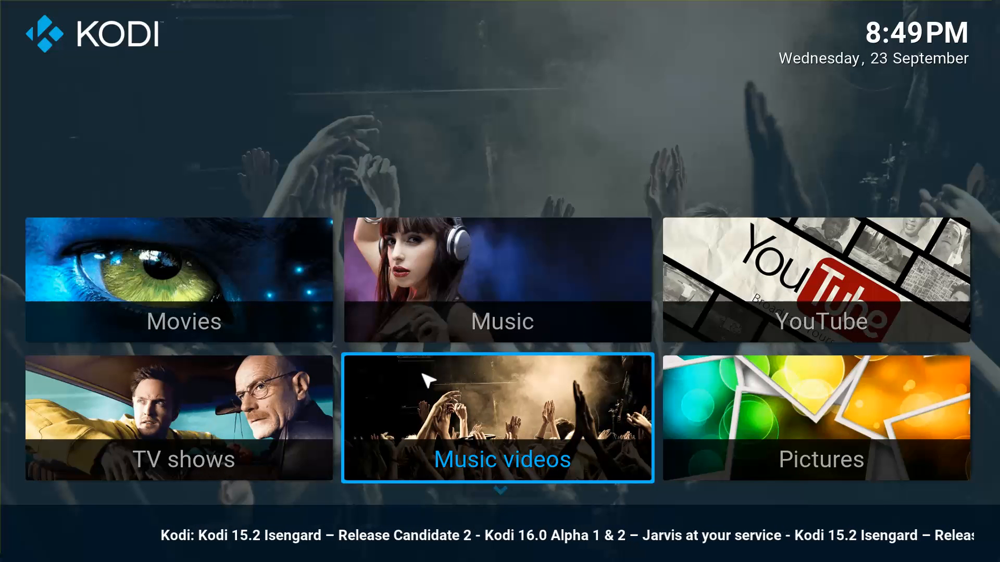
{"action": "key", "text": "Down"}
Bring up the power bar from the Settings tile and highlight Quit instead of Shutdown.
{"action": "key", "text": "Up"}
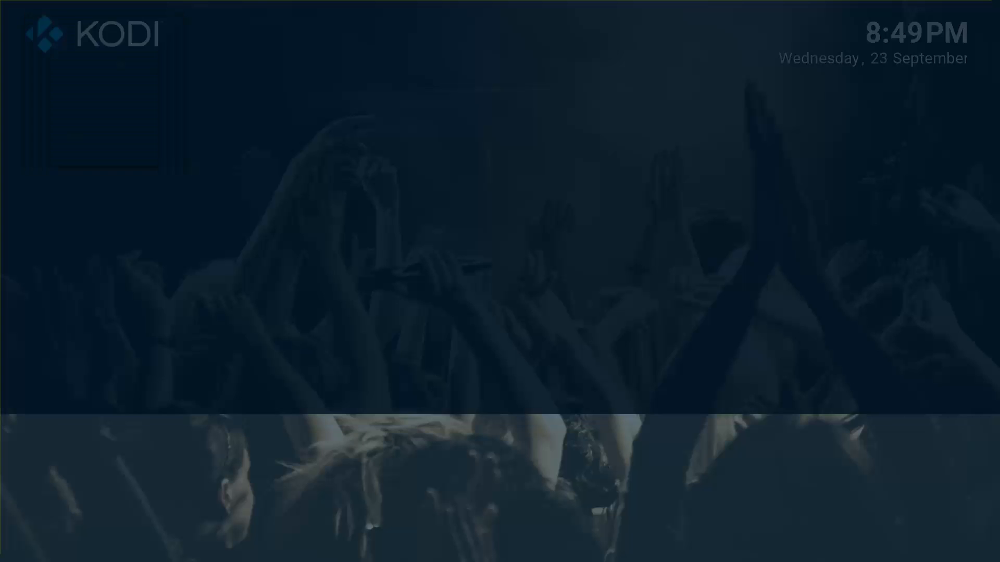
{"action": "key", "text": "Right"}
{"action": "key", "text": "Right"}
{"action": "key", "text": "Right"}
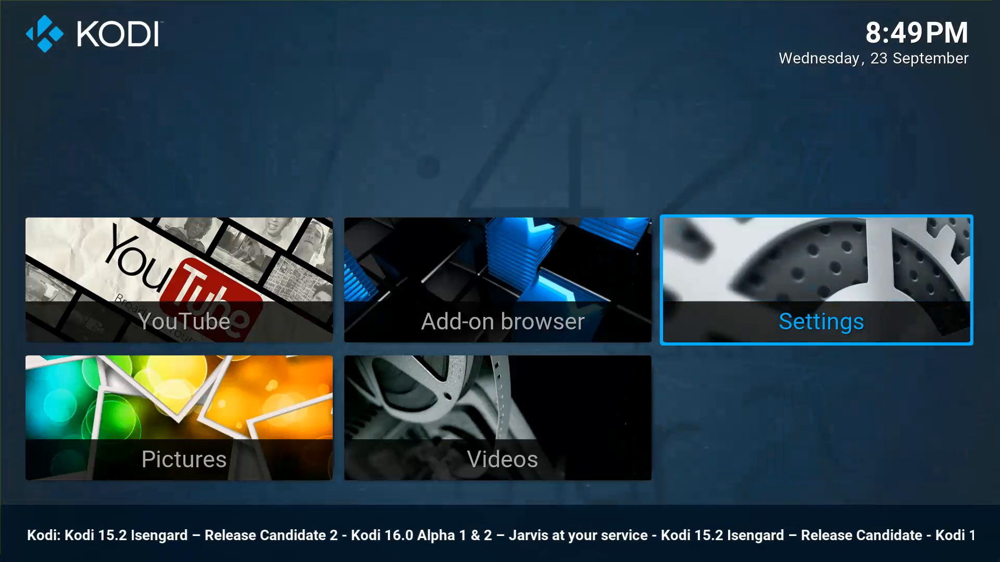
{"action": "key", "text": "Down"}
{"action": "key", "text": "Right"}
{"action": "key", "text": "Right"}
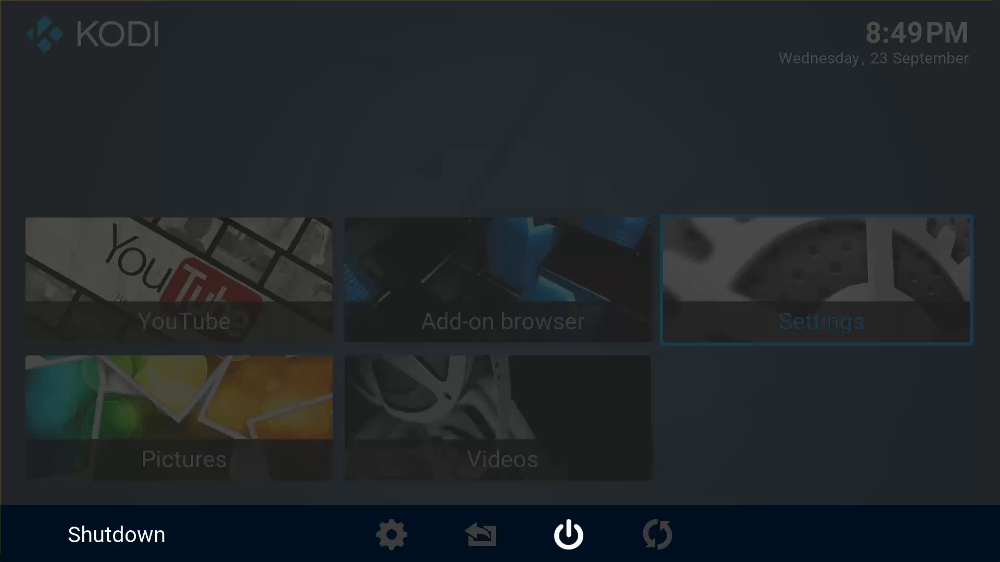
{"action": "key", "text": "Left"}
{"action": "key", "text": "Up"}
{"action": "key", "text": "Down"}
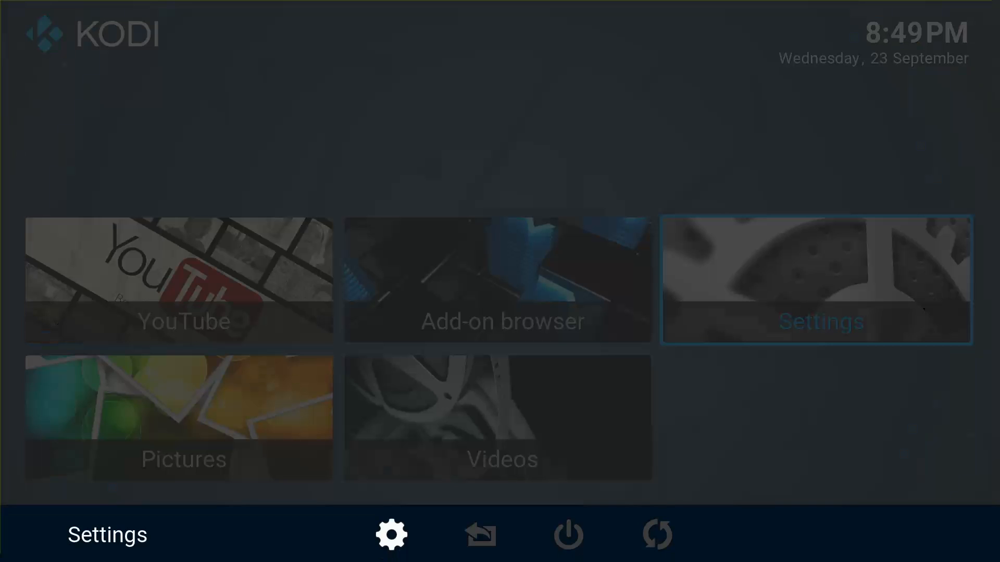
{"action": "key", "text": "Right"}
{"action": "key", "text": "Right"}
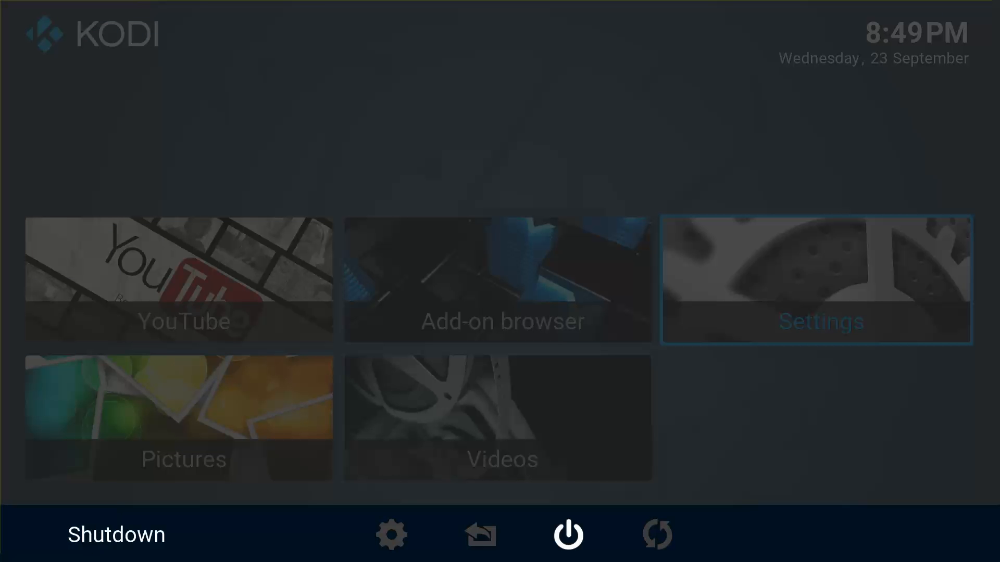
{"action": "key", "text": "Left"}
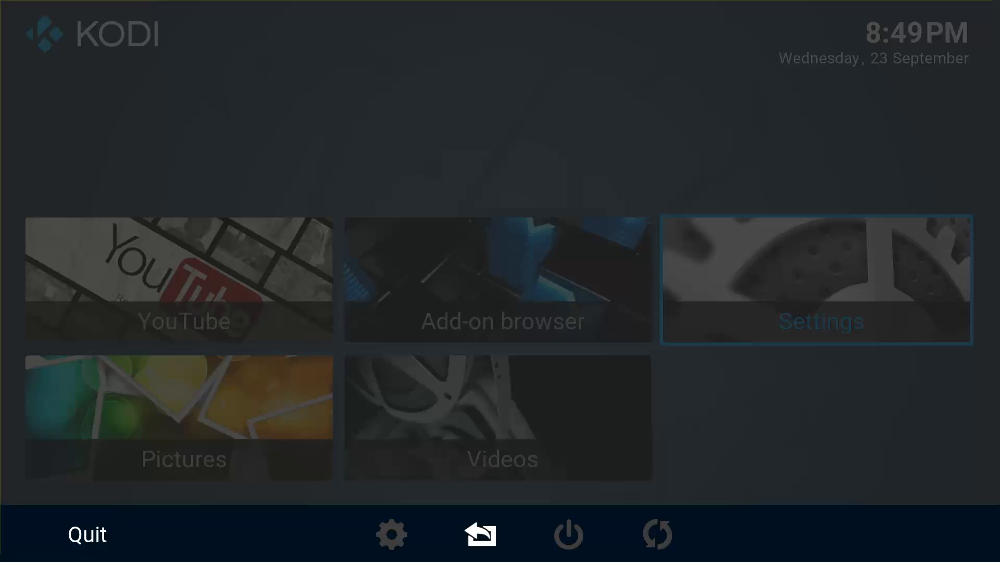
Quit Kodi and relaunch it from Recently added in the Windows Start menu.
{"action": "key", "text": "Return"}
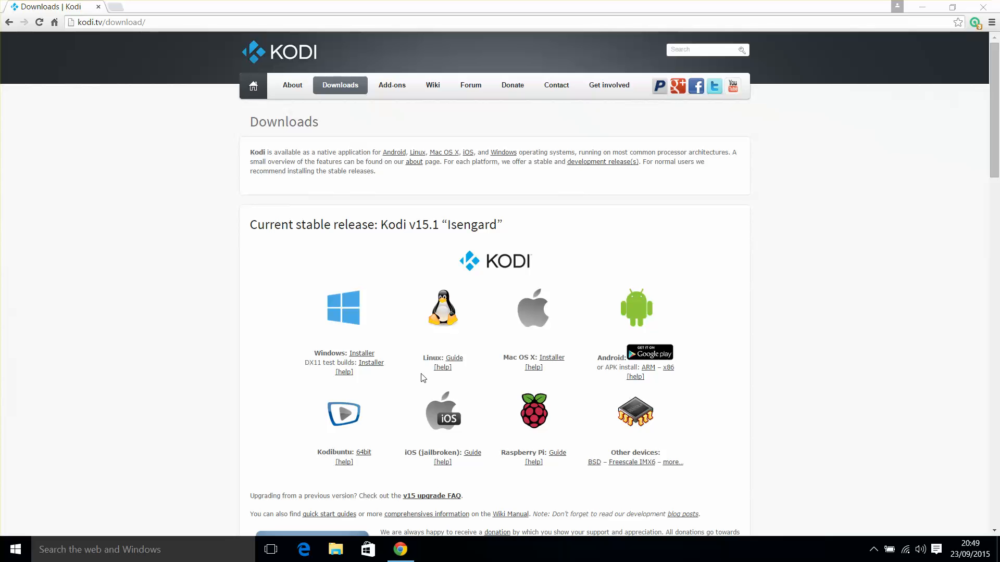
{"action": "left_click", "coordinate": [15, 550]}
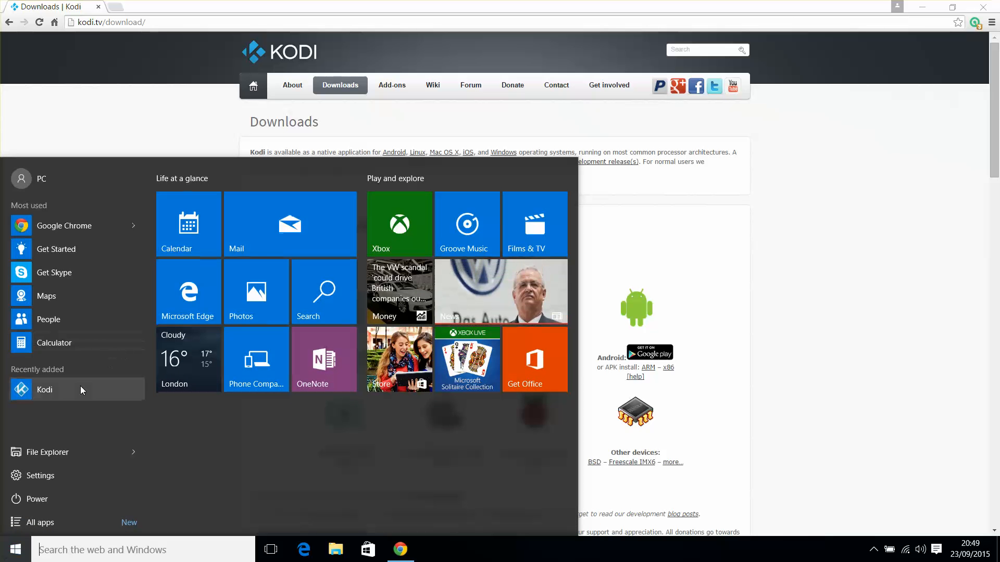
{"action": "left_click", "coordinate": [81, 387]}
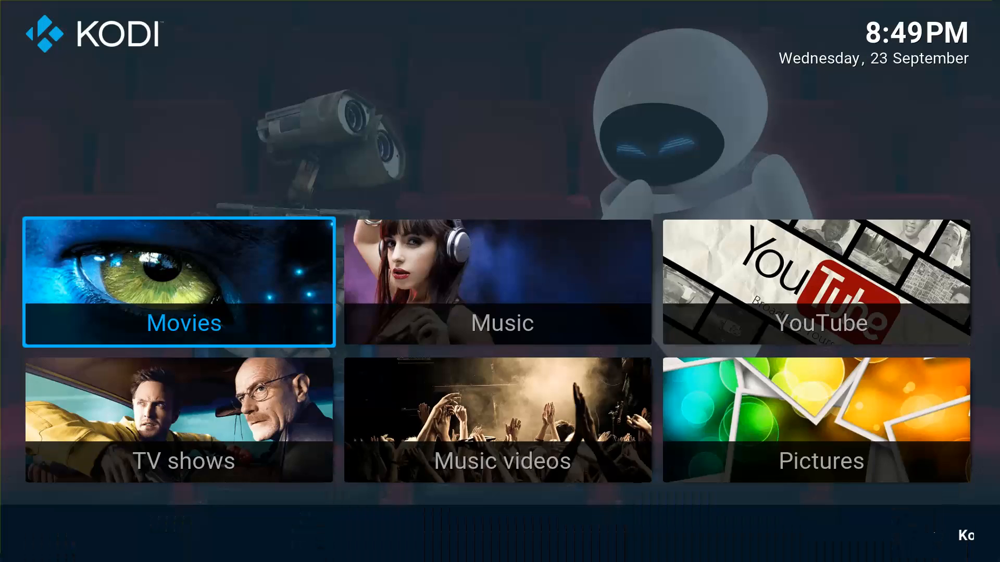
From the Settings tile, go into Kodi settings and open the Add-on browser.
{"action": "key", "text": "Right"}
{"action": "key", "text": "Right"}
{"action": "key", "text": "Right"}
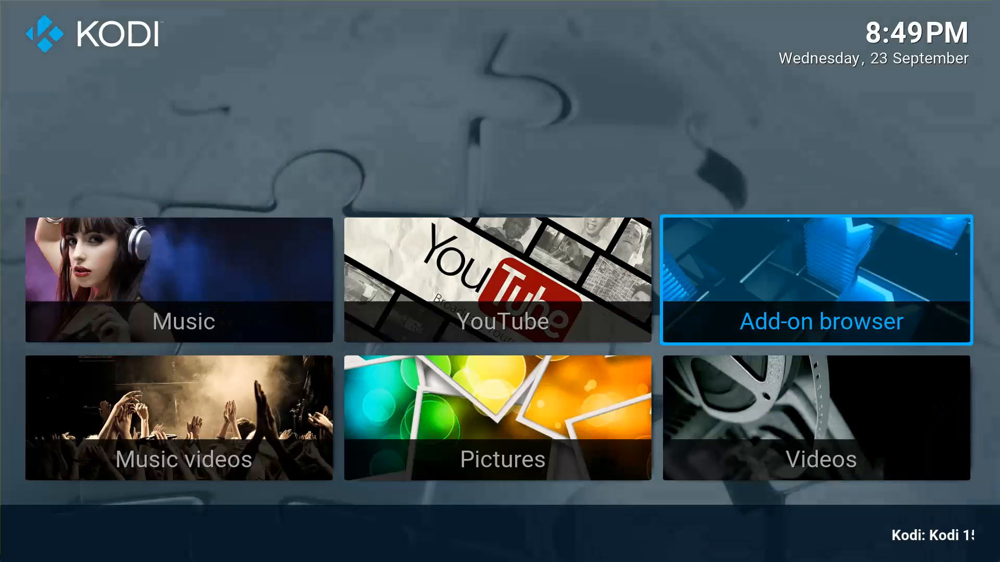
{"action": "key", "text": "Right"}
{"action": "key", "text": "Left"}
{"action": "key", "text": "Right"}
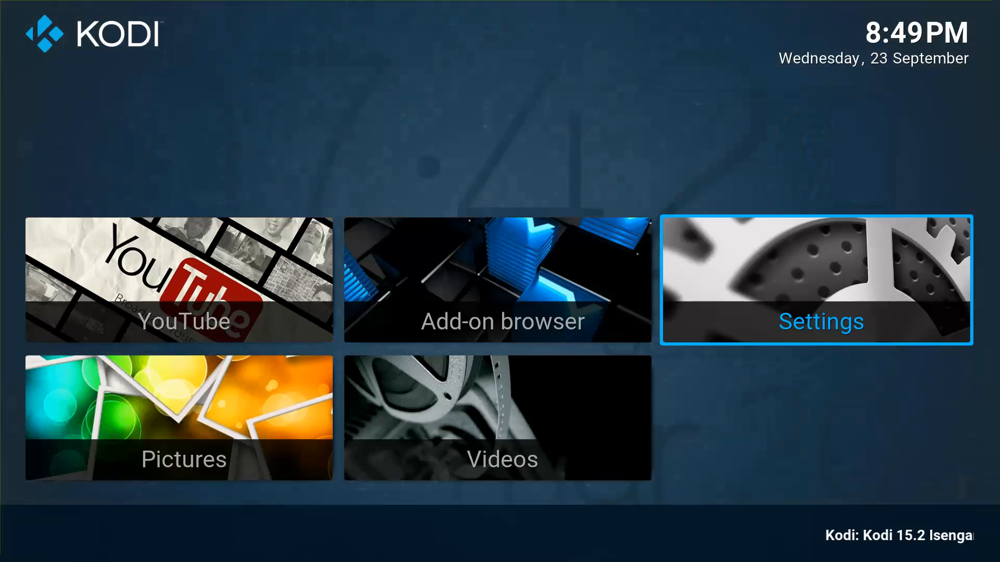
{"action": "key", "text": "Left"}
{"action": "key", "text": "Right"}
{"action": "key", "text": "Down"}
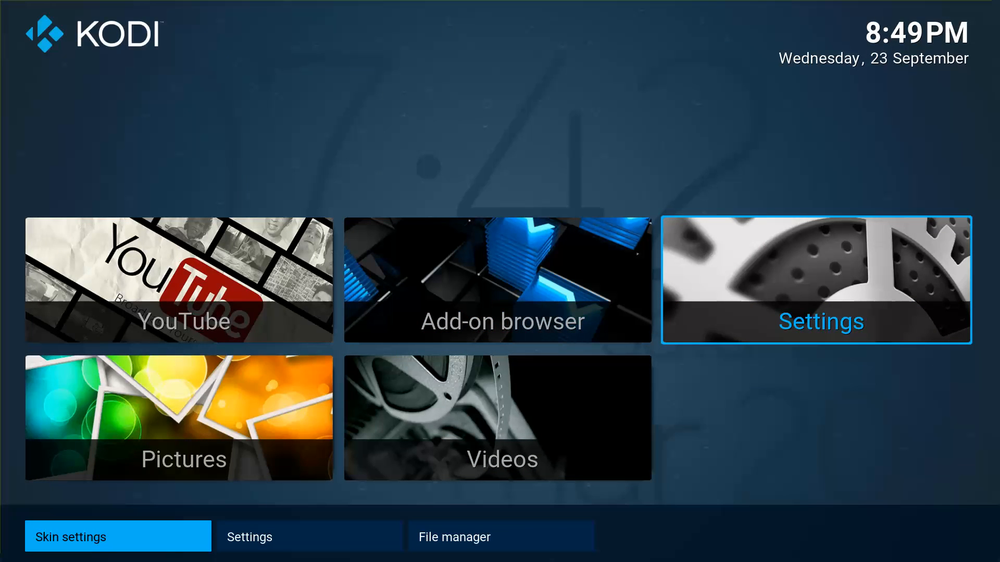
{"action": "key", "text": "Right"}
{"action": "key", "text": "Return"}
{"action": "key", "text": "Down"}
{"action": "key", "text": "Down"}
{"action": "key", "text": "Down"}
{"action": "key", "text": "Down"}
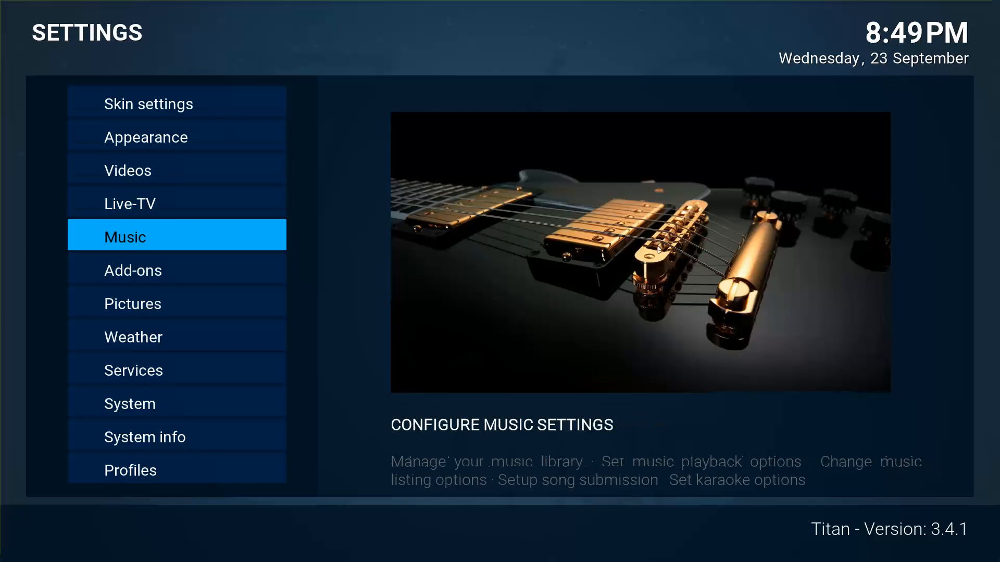
{"action": "key", "text": "Down"}
{"action": "key", "text": "Return"}
Browse the repository's Video add-ons and view the BBC iPlayer add-on details.
{"action": "key", "text": "Down"}
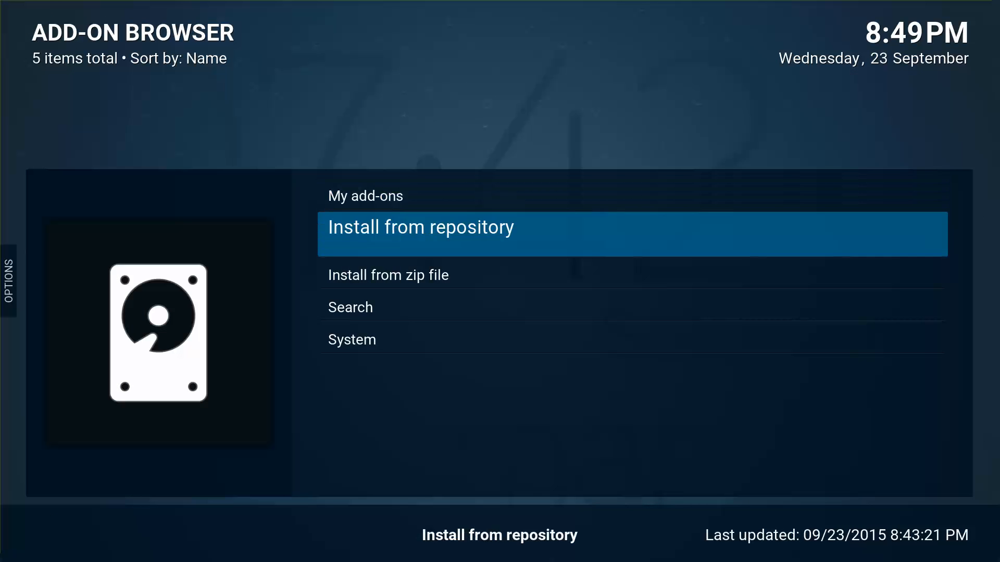
{"action": "key", "text": "Return"}
{"action": "key", "text": "Down"}
{"action": "key", "text": "Down"}
{"action": "key", "text": "Return"}
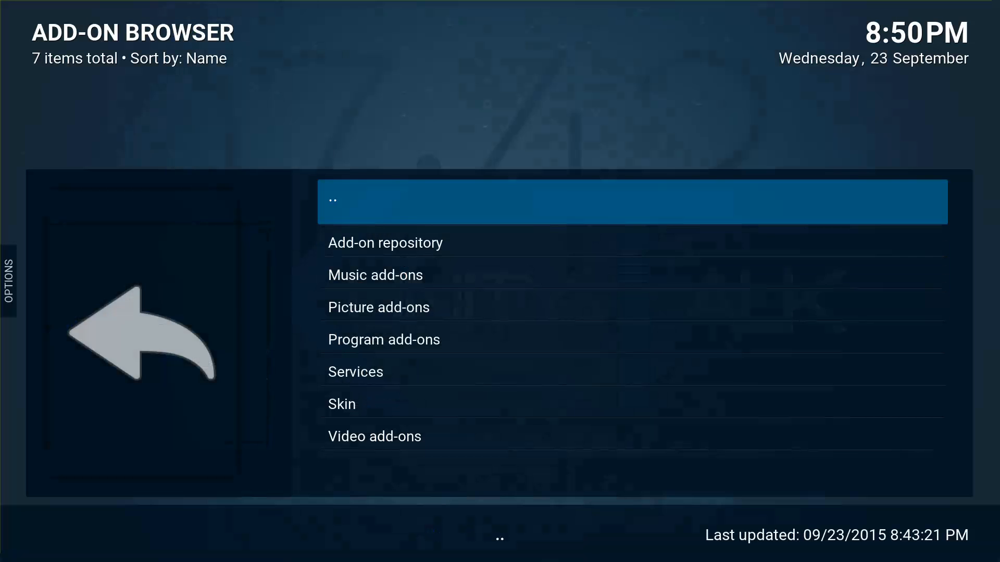
{"action": "key", "text": "Down"}
{"action": "key", "text": "Down"}
{"action": "key", "text": "Down"}
{"action": "key", "text": "Down"}
{"action": "key", "text": "Down"}
{"action": "key", "text": "Down"}
{"action": "key", "text": "Down"}
{"action": "key", "text": "Return"}
{"action": "key", "text": "Down"}
{"action": "key", "text": "Down"}
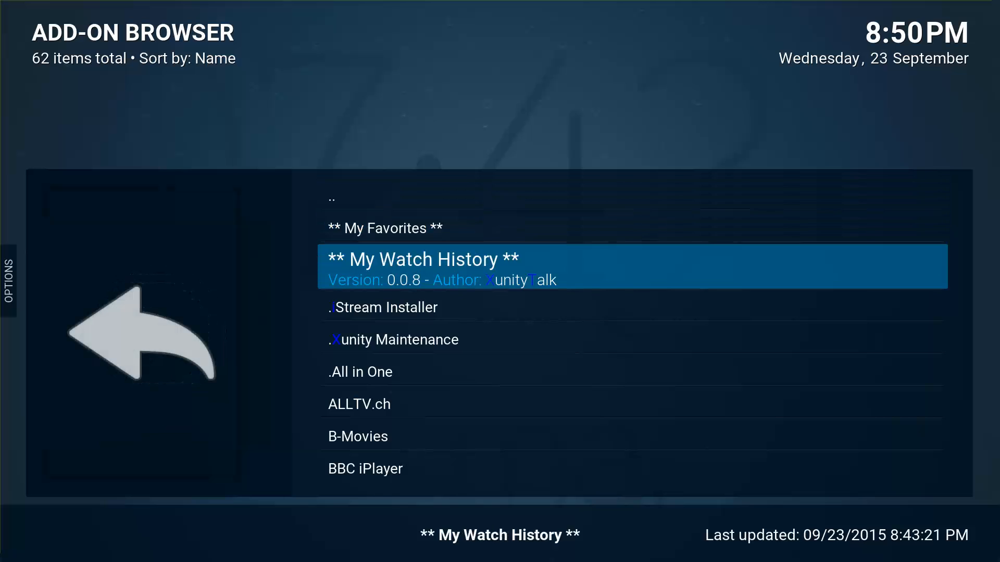
{"action": "key", "text": "Down"}
{"action": "key", "text": "Down"}
{"action": "key", "text": "Down"}
{"action": "key", "text": "Down"}
{"action": "key", "text": "Down"}
{"action": "key", "text": "Down"}
{"action": "key", "text": "Return"}
{"action": "key", "text": "Escape"}
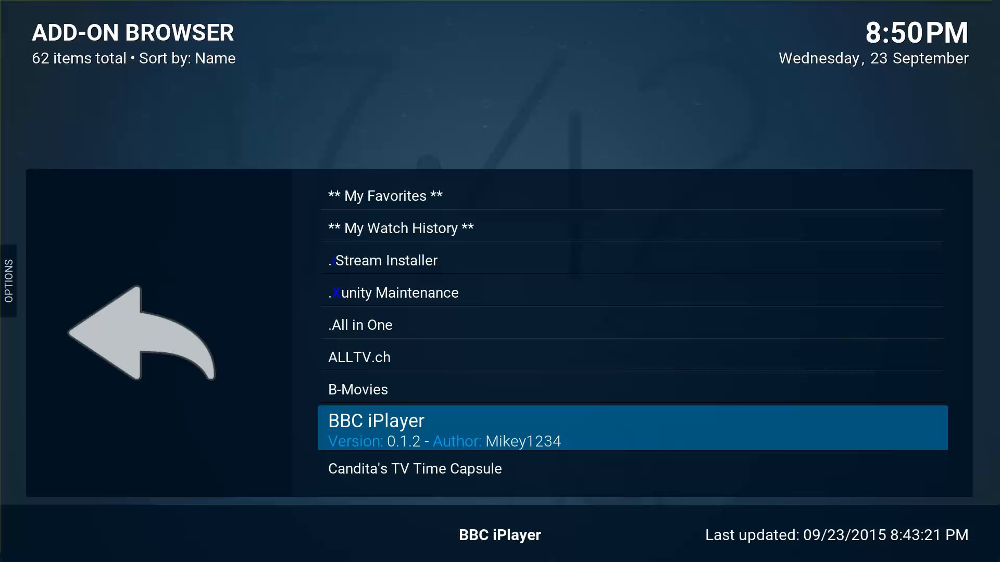
Check the ITV add-on details, then the BBC iPlayer details again.
{"action": "key", "text": "Up"}
{"action": "key", "text": "Down"}
{"action": "key", "text": "Down"}
{"action": "key", "text": "Down"}
{"action": "key", "text": "Down"}
{"action": "key", "text": "Down"}
{"action": "key", "text": "Down"}
{"action": "key", "text": "Down"}
{"action": "key", "text": "Down"}
{"action": "key", "text": "Down"}
{"action": "key", "text": "Down"}
{"action": "key", "text": "Down"}
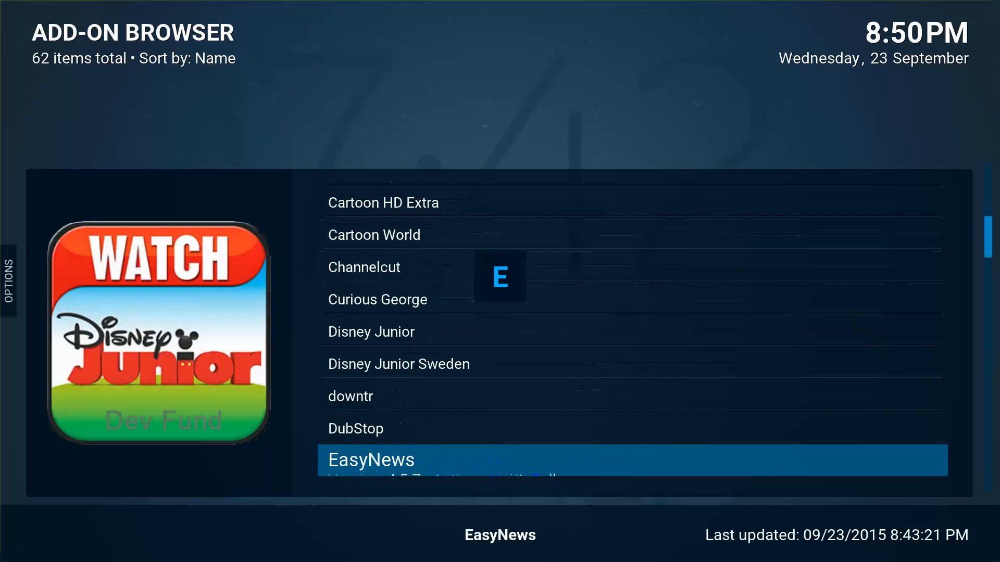
{"action": "key", "text": "Down"}
{"action": "key", "text": "Down"}
{"action": "key", "text": "Down"}
{"action": "key", "text": "Down"}
{"action": "key", "text": "Down"}
{"action": "key", "text": "Down"}
{"action": "key", "text": "Down"}
{"action": "key", "text": "Down"}
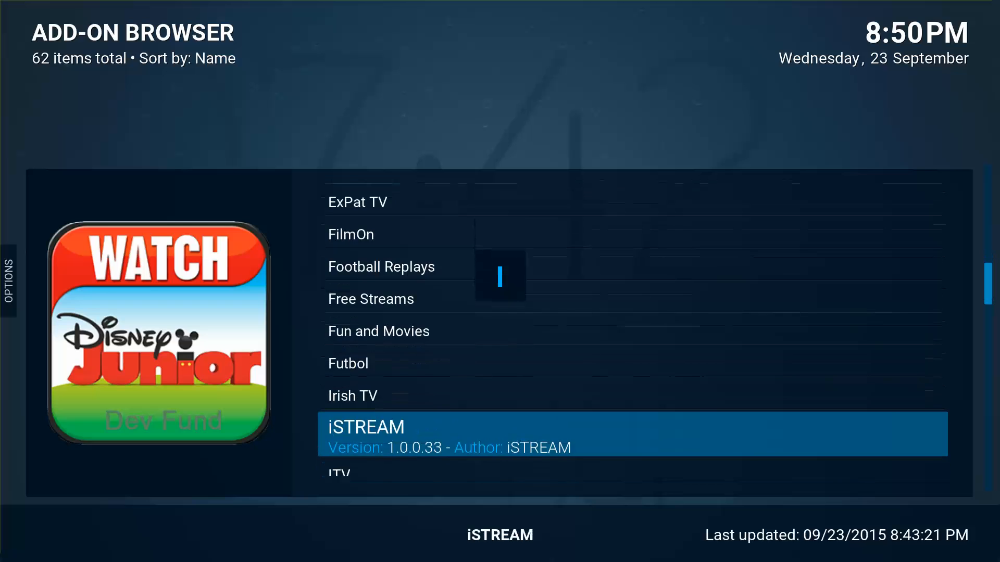
{"action": "key", "text": "Down"}
{"action": "key", "text": "Return"}
{"action": "key", "text": "Escape"}
{"action": "key", "text": "Up"}
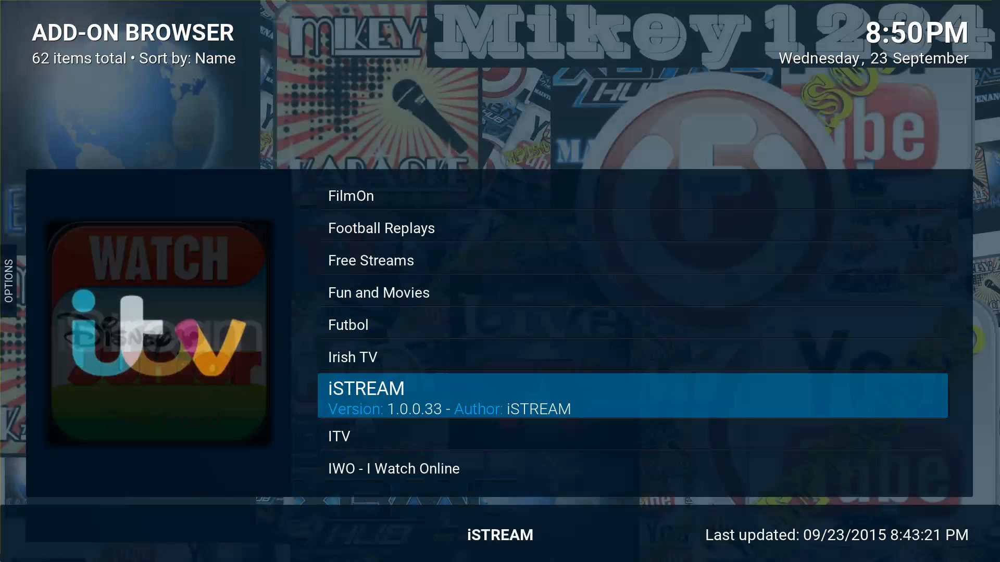
{"action": "key", "text": "Up"}
{"action": "key", "text": "Up"}
{"action": "key", "text": "Up"}
{"action": "key", "text": "Up"}
{"action": "key", "text": "Up"}
{"action": "key", "text": "Up"}
{"action": "key", "text": "Up"}
{"action": "key", "text": "Up"}
{"action": "key", "text": "Up"}
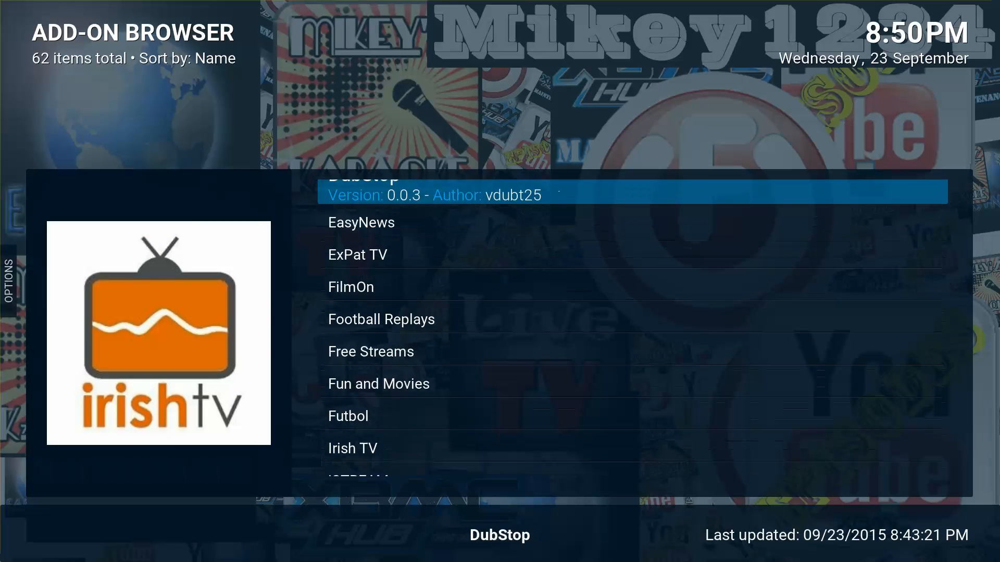
{"action": "key", "text": "Up"}
{"action": "key", "text": "Up"}
{"action": "key", "text": "Up"}
{"action": "key", "text": "Up"}
{"action": "key", "text": "Up"}
{"action": "key", "text": "Up"}
{"action": "key", "text": "Up"}
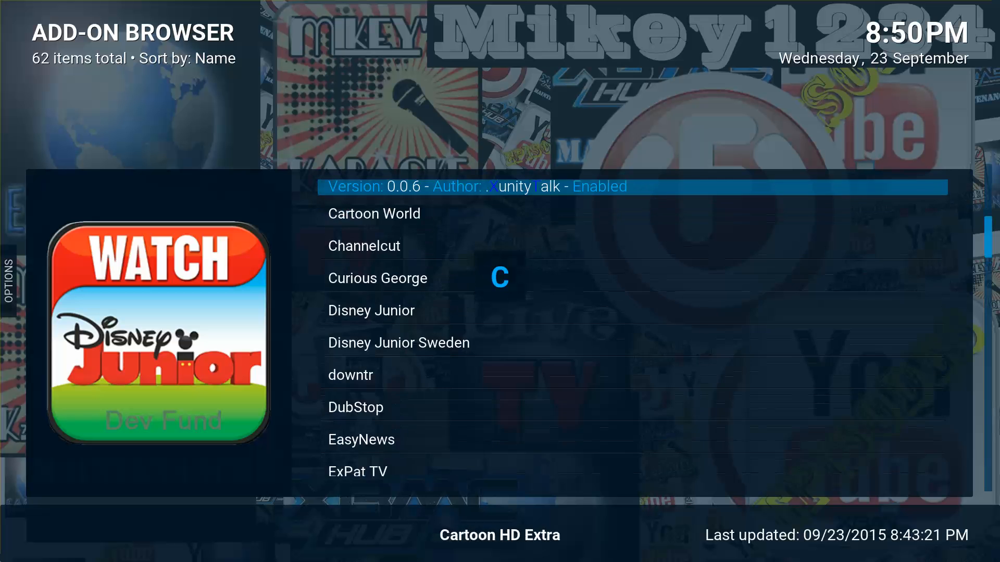
{"action": "key", "text": "Up"}
{"action": "key", "text": "Up"}
{"action": "key", "text": "Up"}
{"action": "key", "text": "Up"}
{"action": "key", "text": "Down"}
{"action": "key", "text": "Down"}
{"action": "key", "text": "Return"}
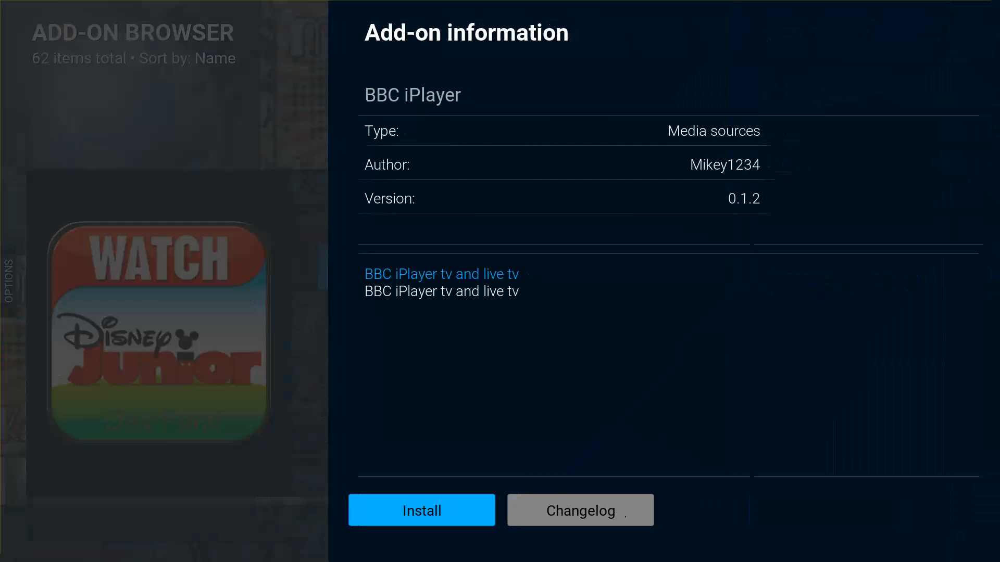
{"action": "key", "text": "Escape"}
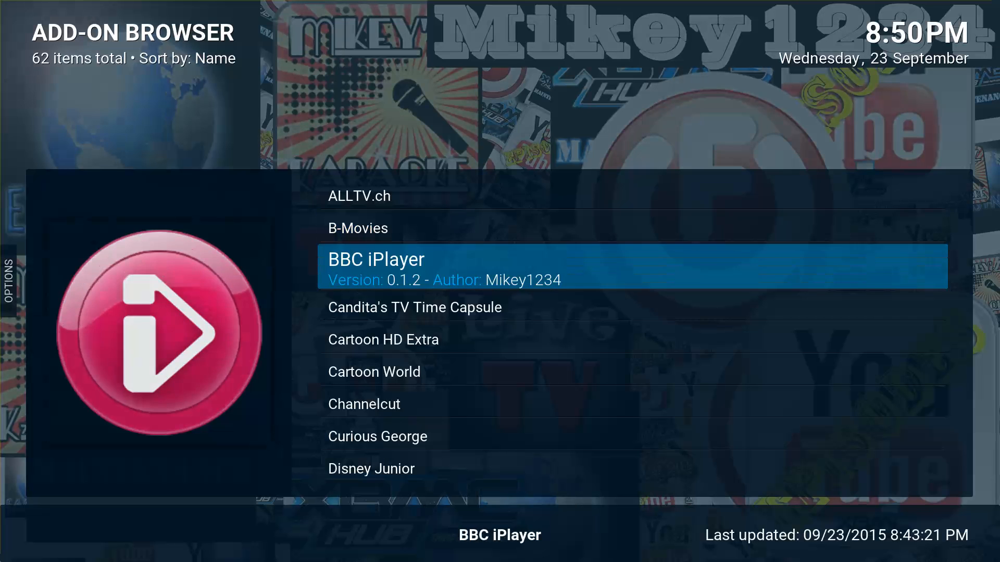
View the iStream Installer details, then leave the add-on browser for Settings.
{"action": "key", "text": "Up"}
{"action": "key", "text": "Up"}
{"action": "key", "text": "Up"}
{"action": "key", "text": "Up"}
{"action": "key", "text": "Up"}
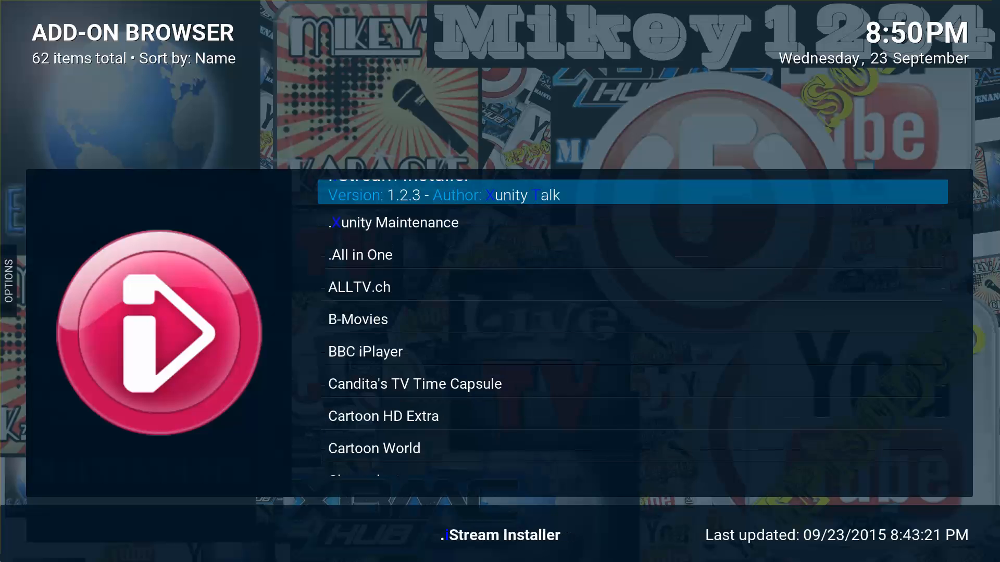
{"action": "key", "text": "Up"}
{"action": "key", "text": "Up"}
{"action": "key", "text": "Up"}
{"action": "key", "text": "Up"}
{"action": "key", "text": "Down"}
{"action": "key", "text": "Down"}
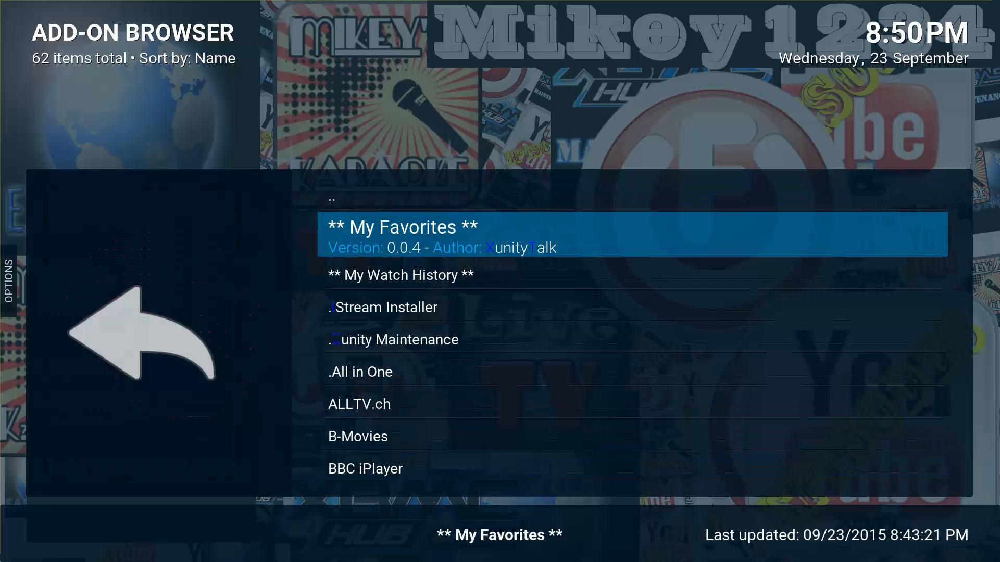
{"action": "key", "text": "Down"}
{"action": "key", "text": "Down"}
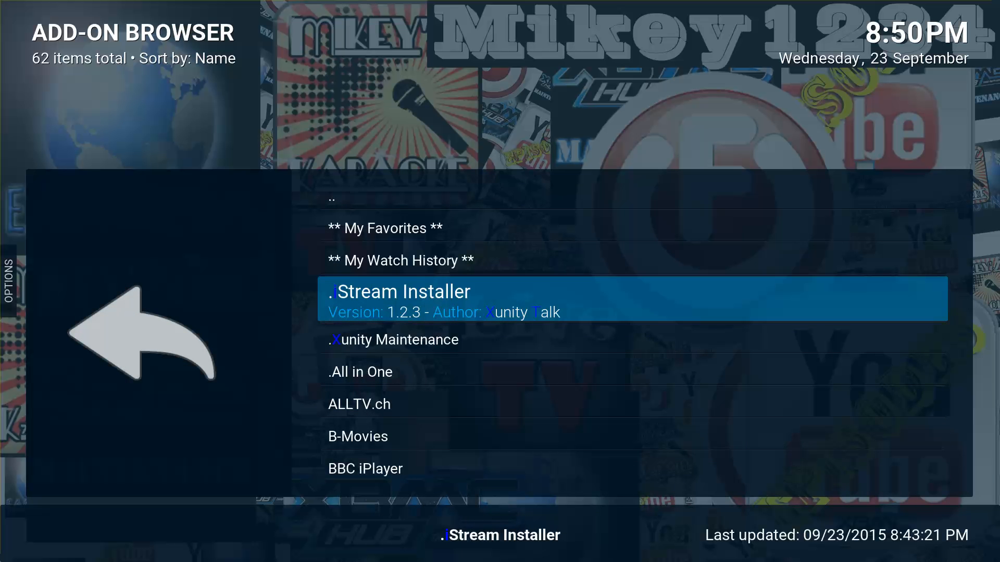
{"action": "key", "text": "Return"}
{"action": "key", "text": "Escape"}
{"action": "key", "text": "Up"}
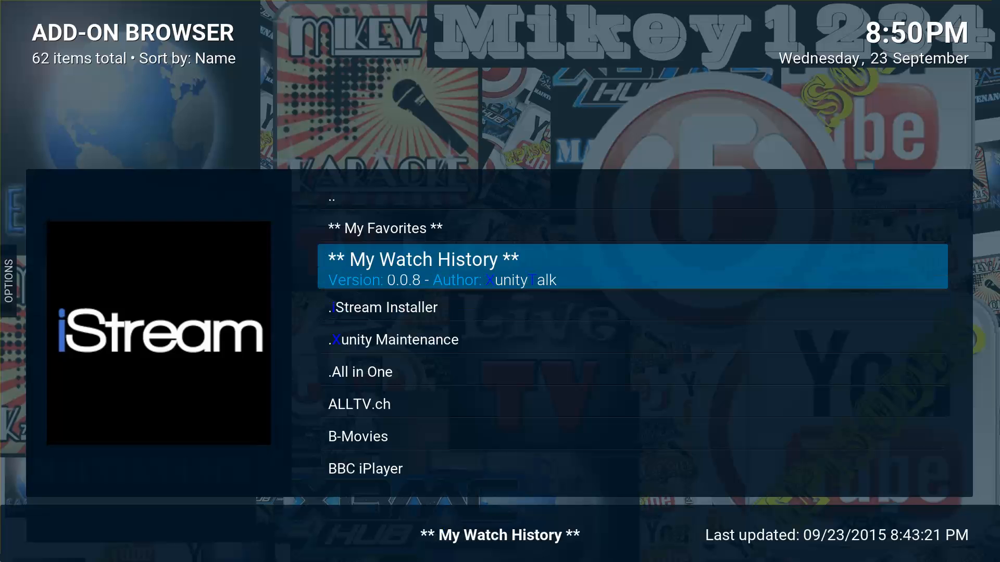
{"action": "key", "text": "BackSpace"}
{"action": "key", "text": "BackSpace"}
{"action": "key", "text": "BackSpace"}
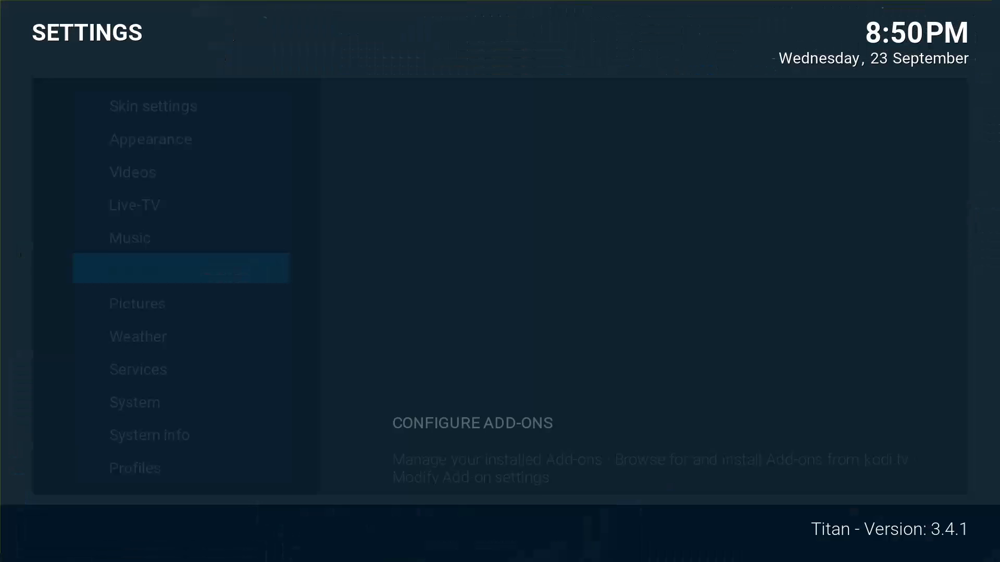
Back out to the home screen and choose Skin settings from the Settings tile's submenu.
{"action": "key", "text": "Up"}
{"action": "key", "text": "Up"}
{"action": "key", "text": "Up"}
{"action": "key", "text": "Up"}
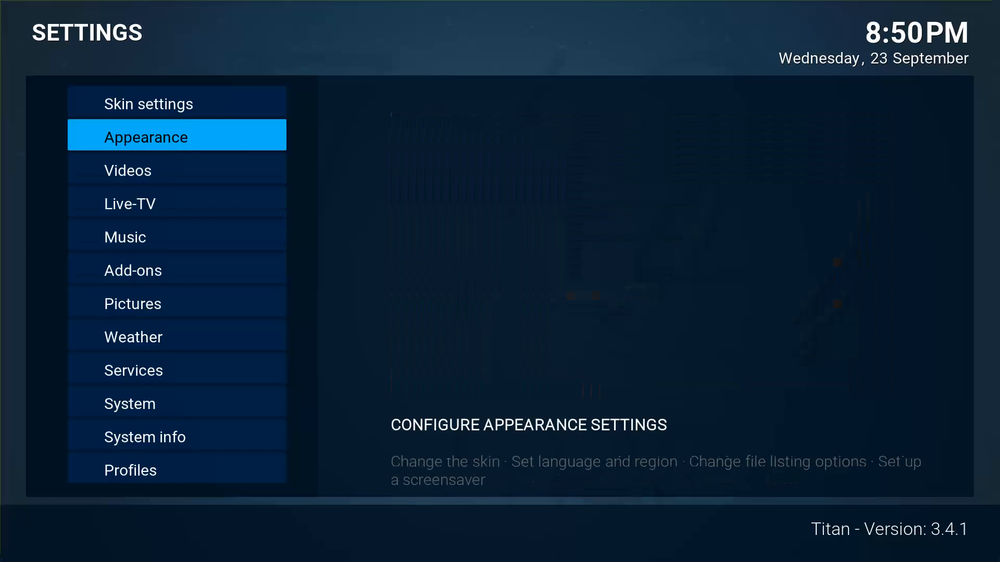
{"action": "key", "text": "BackSpace"}
{"action": "key", "text": "Left"}
{"action": "key", "text": "Left"}
{"action": "key", "text": "Left"}
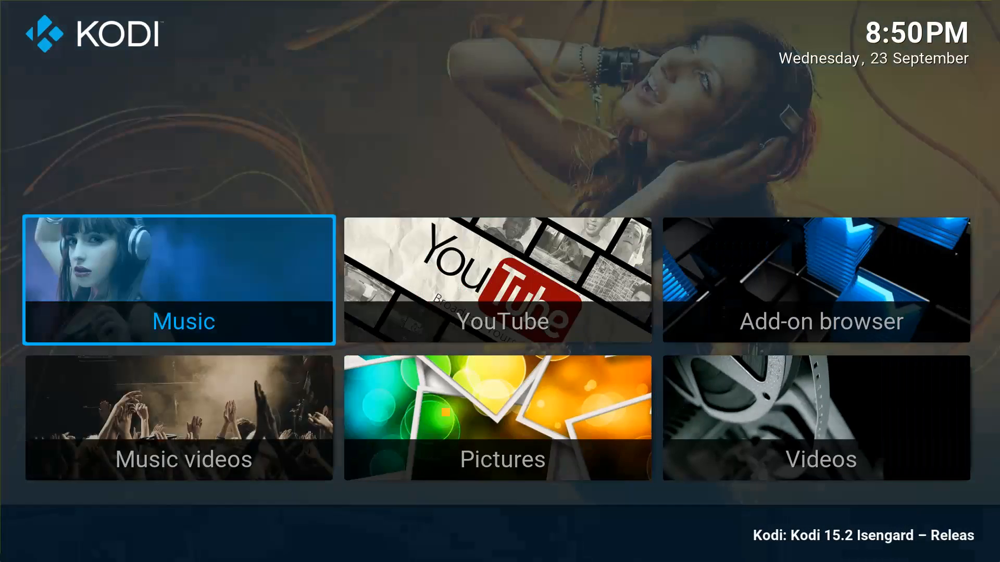
{"action": "key", "text": "Left"}
{"action": "key", "text": "Right"}
{"action": "key", "text": "Right"}
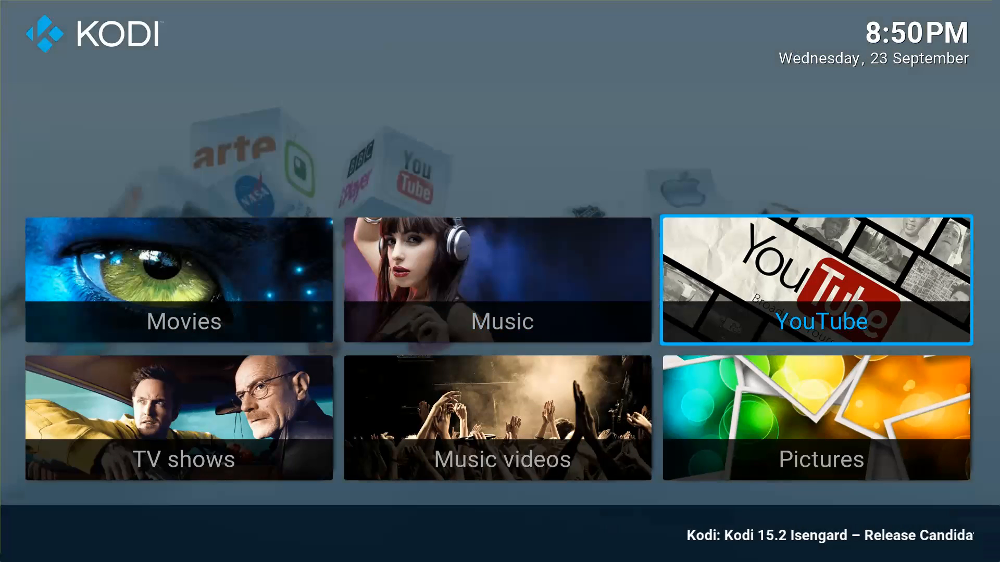
{"action": "key", "text": "Right"}
{"action": "key", "text": "Right"}
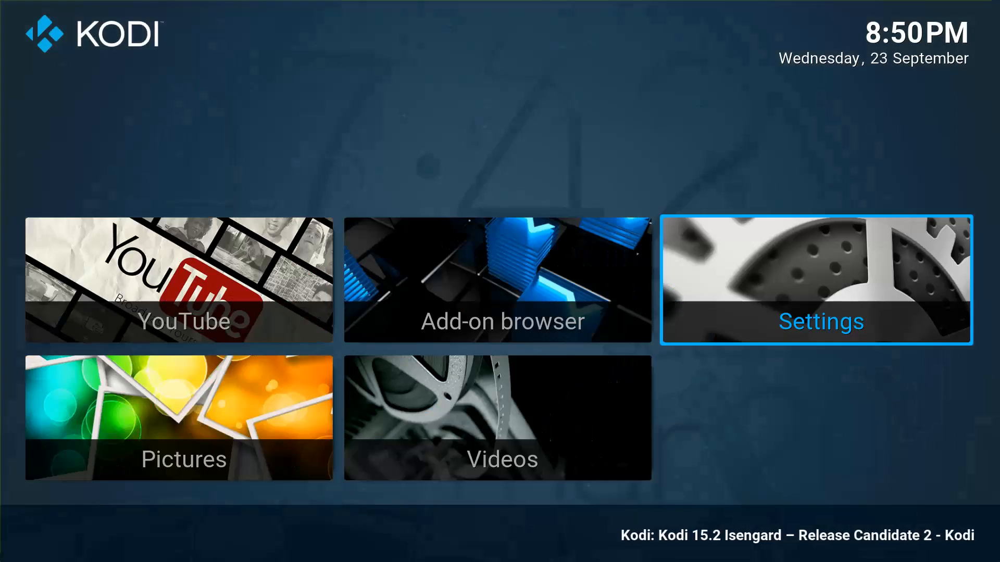
{"action": "key", "text": "Down"}
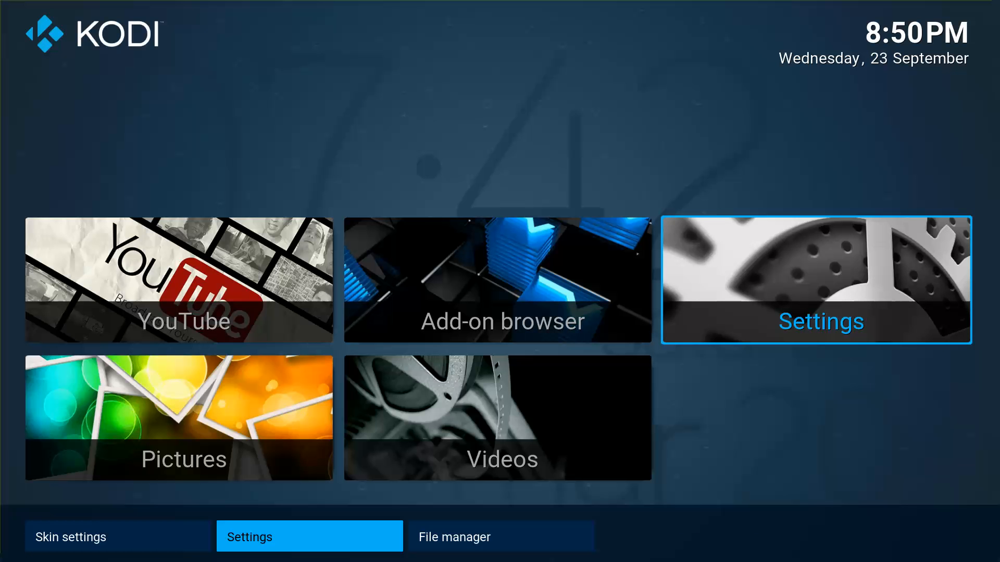
{"action": "key", "text": "Left"}
{"action": "key", "text": "Return"}
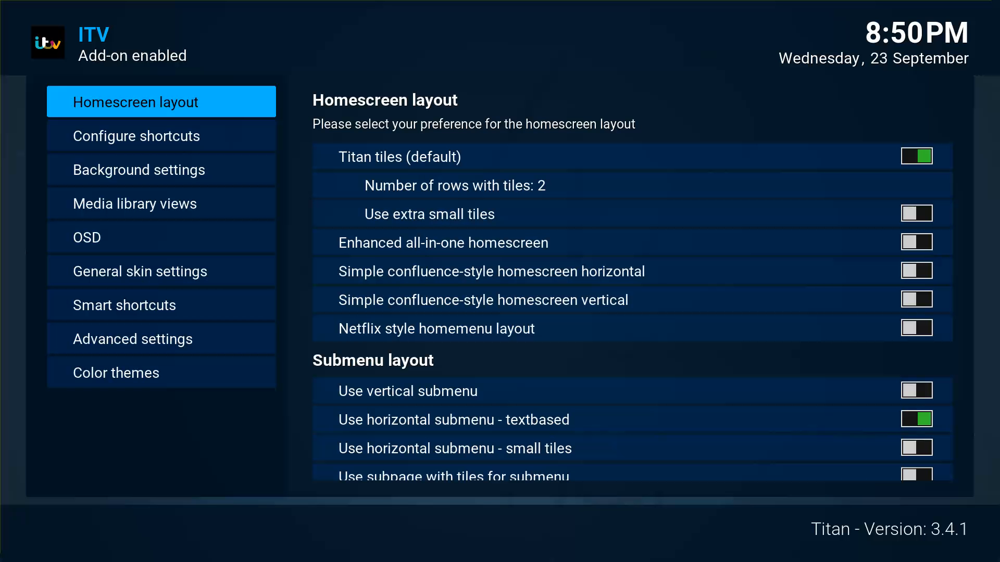
Turn on Enhanced all-in-one homescreen under Homescreen layout and close skin settings.
{"action": "key", "text": "Down"}
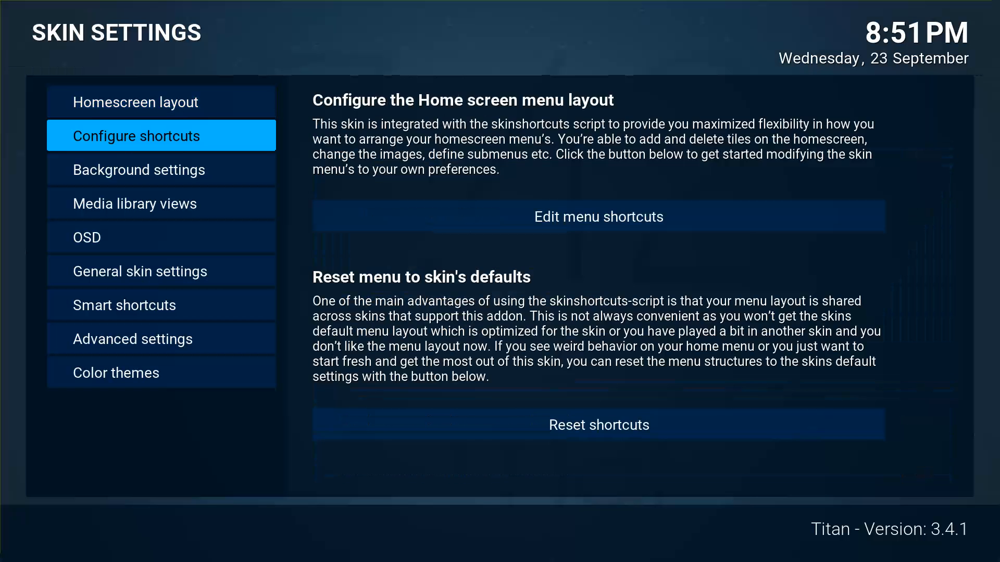
{"action": "key", "text": "Up"}
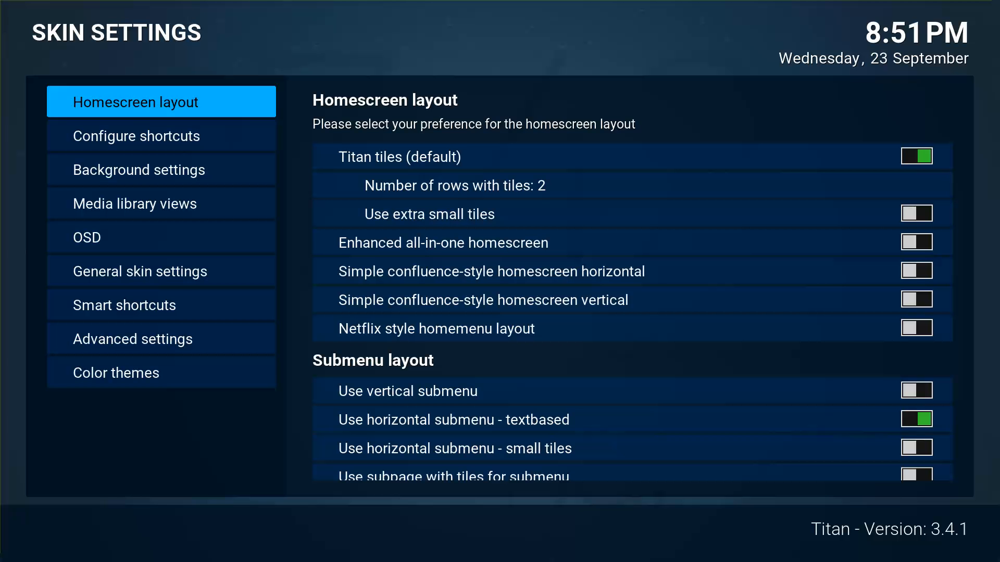
{"action": "key", "text": "Right"}
{"action": "key", "text": "Down"}
{"action": "key", "text": "Down"}
{"action": "key", "text": "Down"}
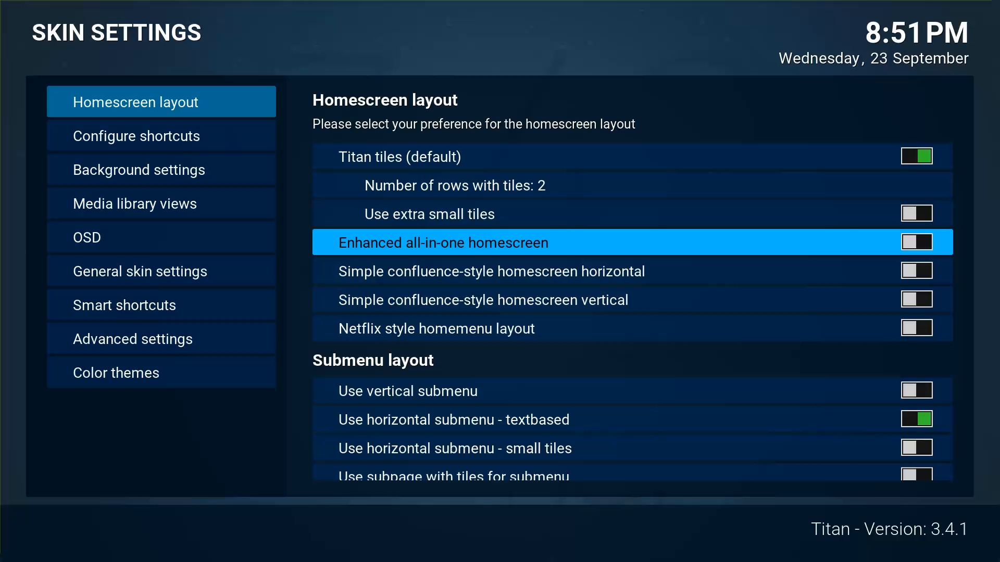
{"action": "key", "text": "Return"}
{"action": "key", "text": "Left"}
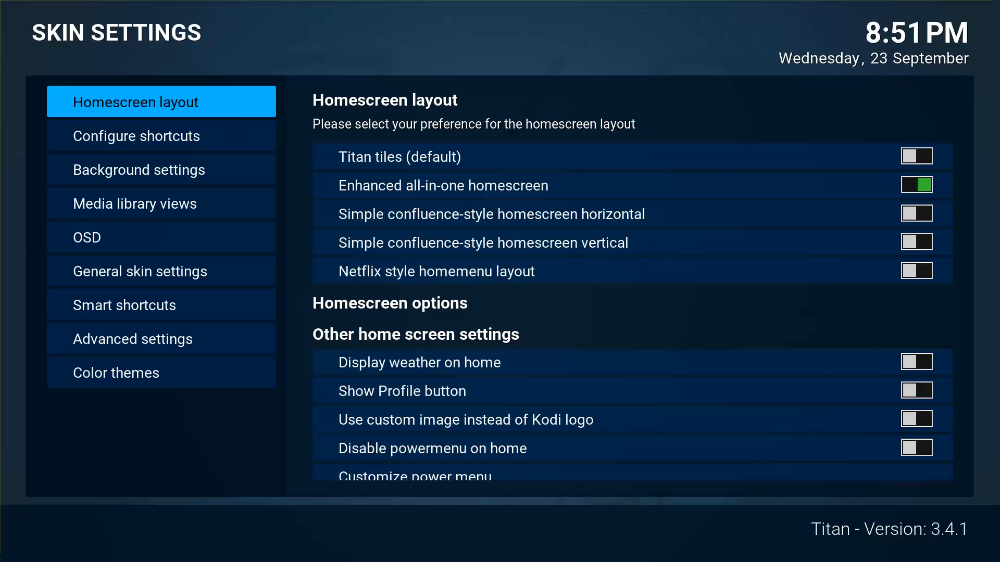
{"action": "key", "text": "Escape"}
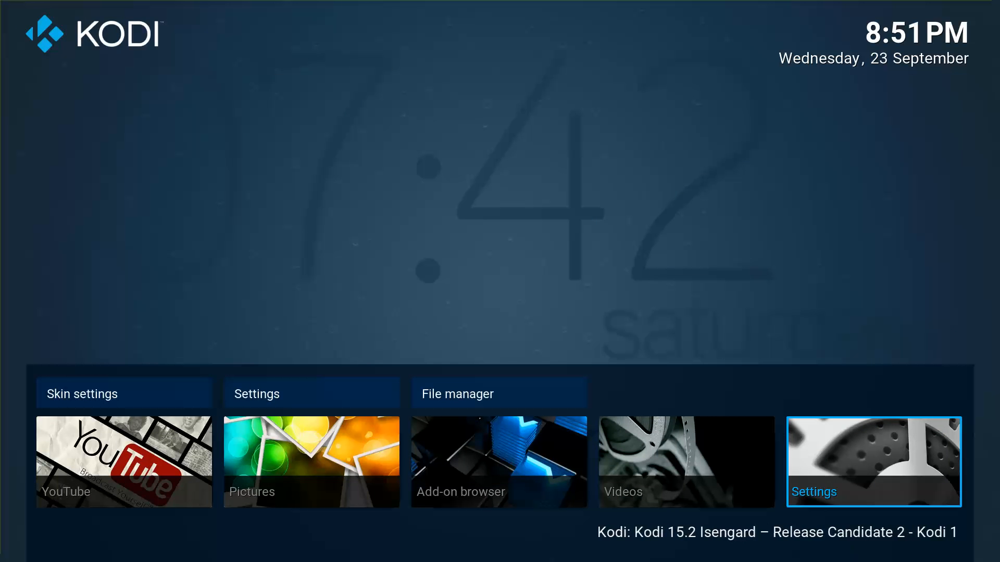
Reopen Titan's skin settings at Configure shortcuts.
{"action": "key", "text": "Right"}
{"action": "key", "text": "Right"}
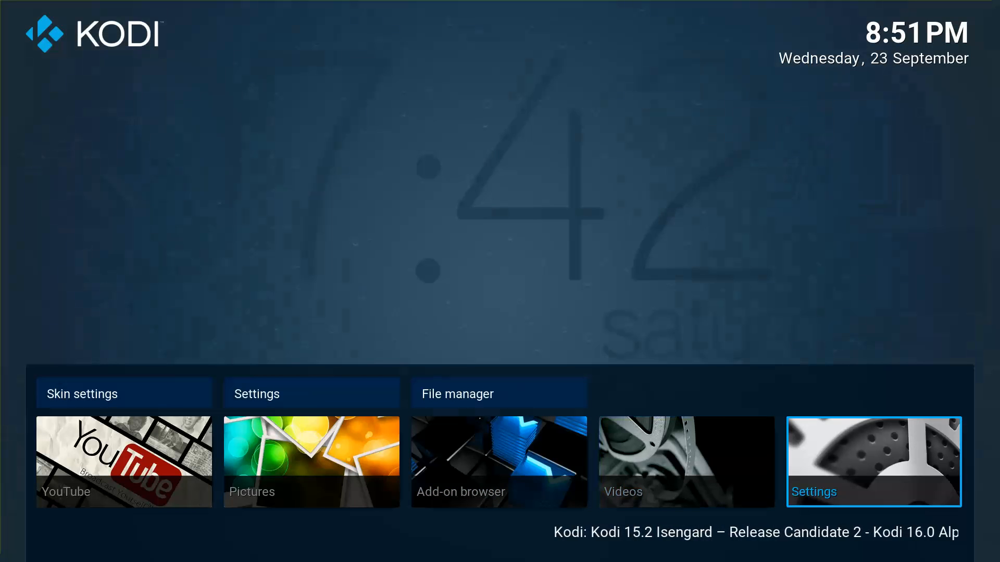
{"action": "key", "text": "Return"}
{"action": "key", "text": "Up"}
{"action": "key", "text": "Return"}
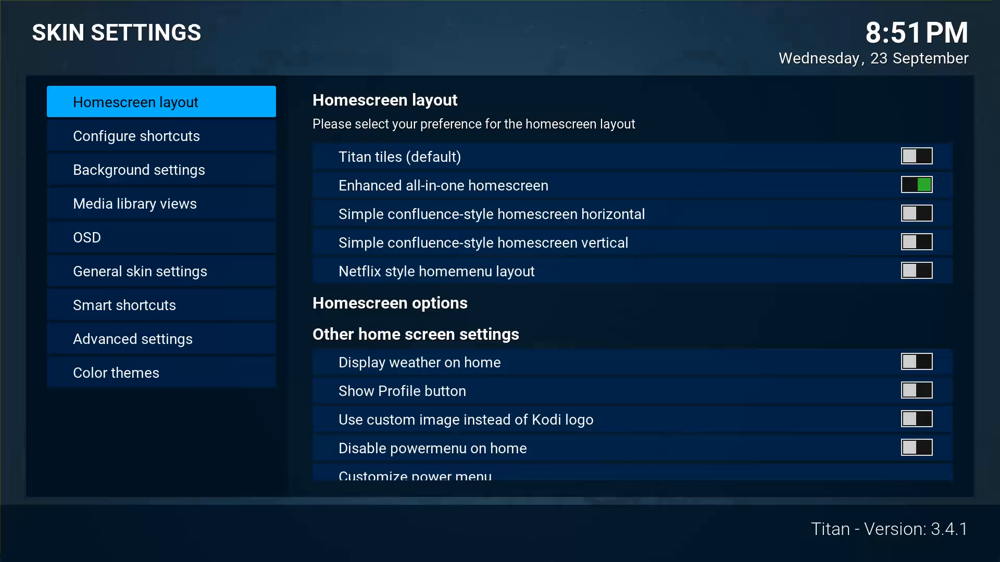
{"action": "key", "text": "Down"}
In Edit menu shortcuts, change the Movies tile's shortcut and pick the Add-On category.
{"action": "key", "text": "Right"}
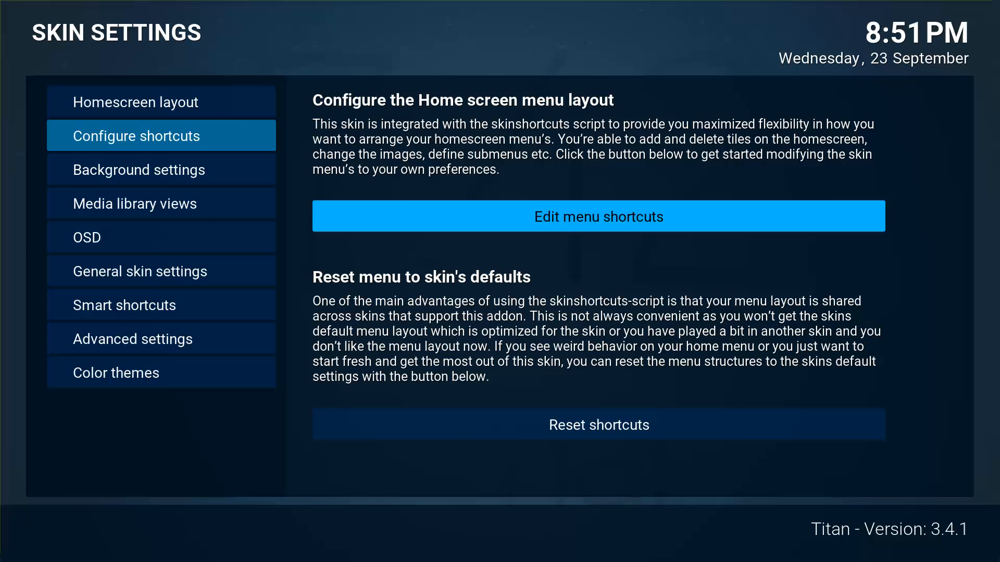
{"action": "key", "text": "Return"}
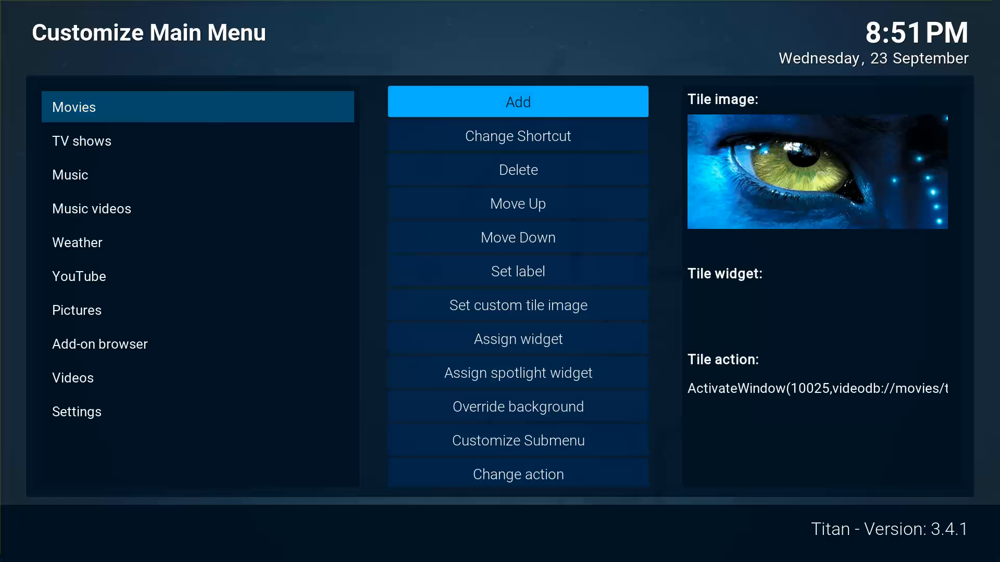
{"action": "key", "text": "Left"}
{"action": "key", "text": "Right"}
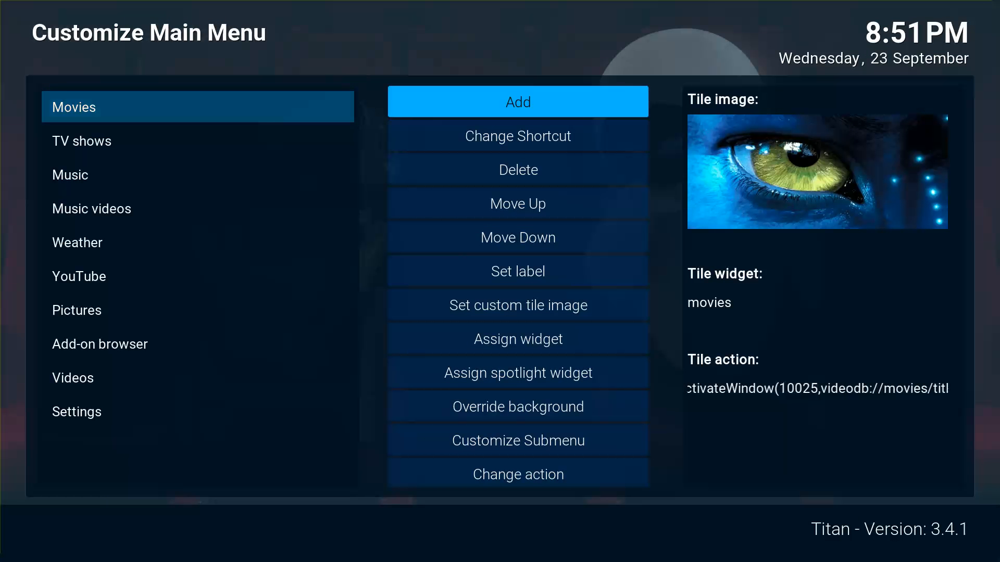
{"action": "key", "text": "Down"}
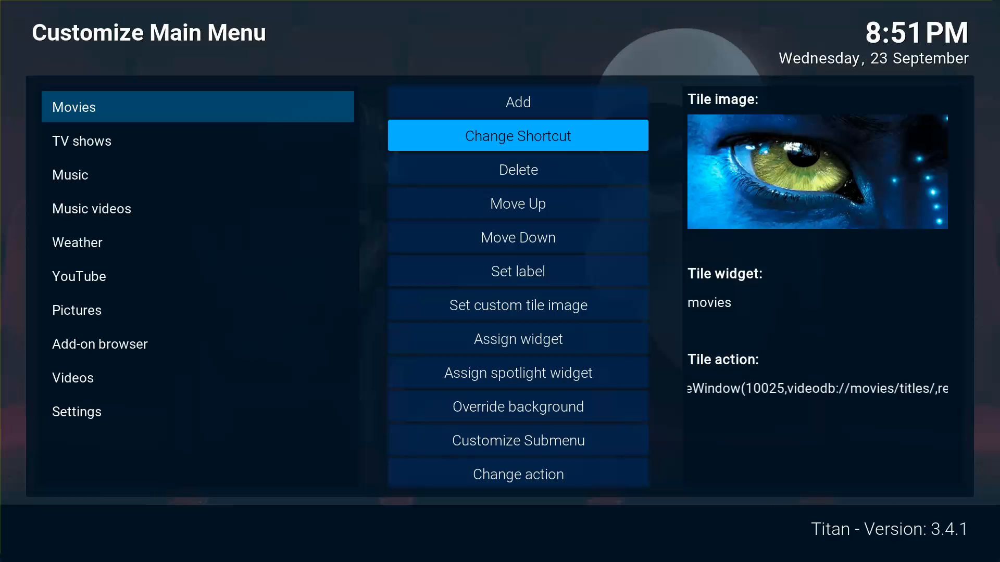
{"action": "key", "text": "Return"}
{"action": "key", "text": "Up"}
{"action": "key", "text": "Up"}
{"action": "key", "text": "Up"}
{"action": "key", "text": "Up"}
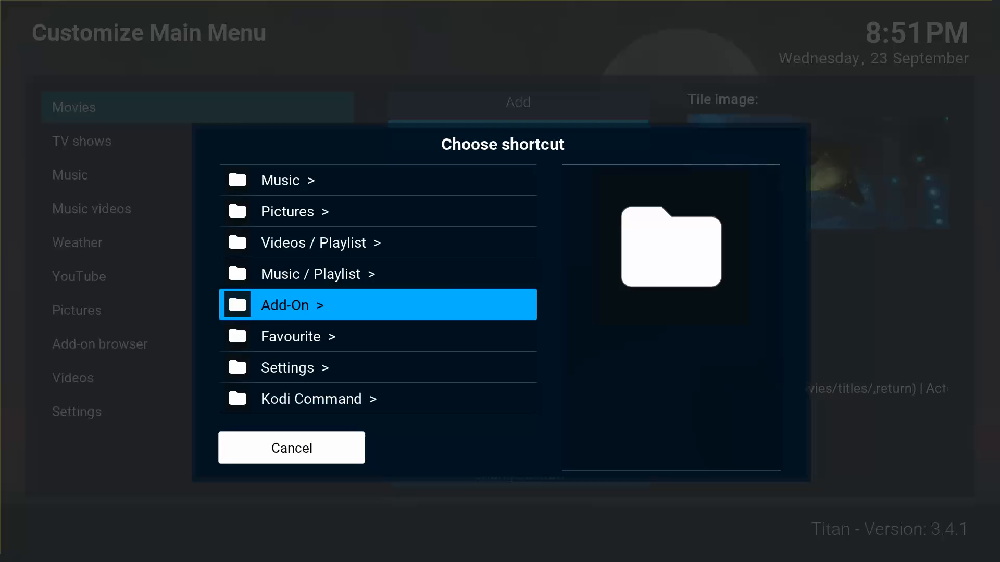
{"action": "key", "text": "Down"}
{"action": "key", "text": "Down"}
{"action": "key", "text": "Down"}
{"action": "key", "text": "Up"}
{"action": "key", "text": "Up"}
{"action": "key", "text": "Up"}
{"action": "key", "text": "Return"}
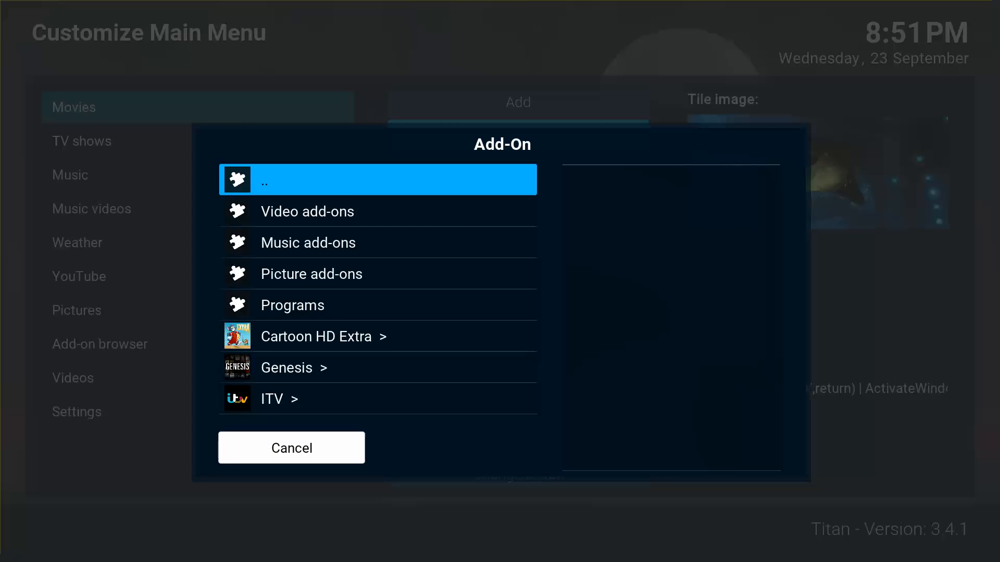
Point the tile at Genesis with Create shortcut to here.
{"action": "key", "text": "Up"}
{"action": "key", "text": "Down"}
{"action": "key", "text": "Up"}
{"action": "key", "text": "Up"}
{"action": "key", "text": "Up"}
{"action": "key", "text": "Up"}
{"action": "key", "text": "Return"}
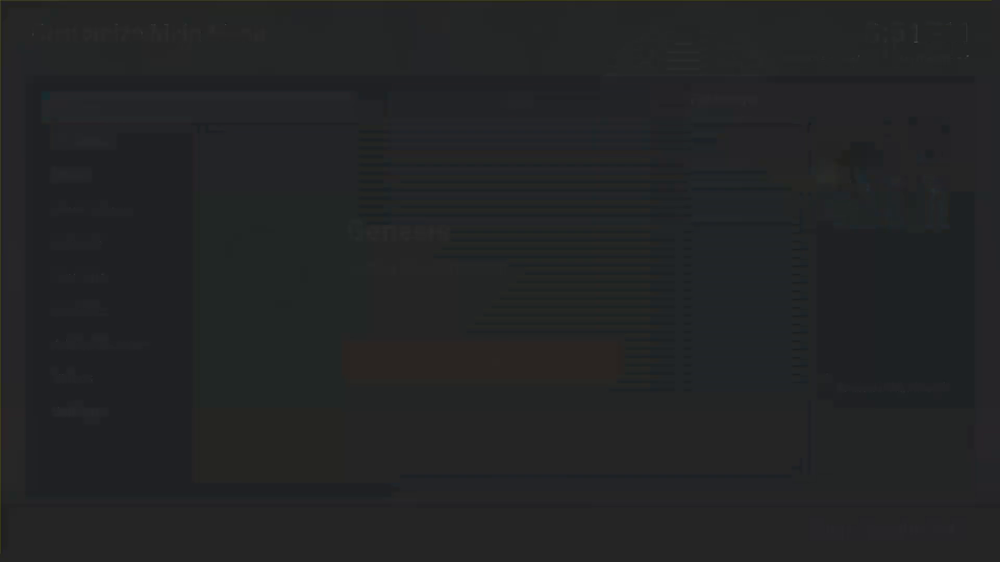
{"action": "key", "text": "Down"}
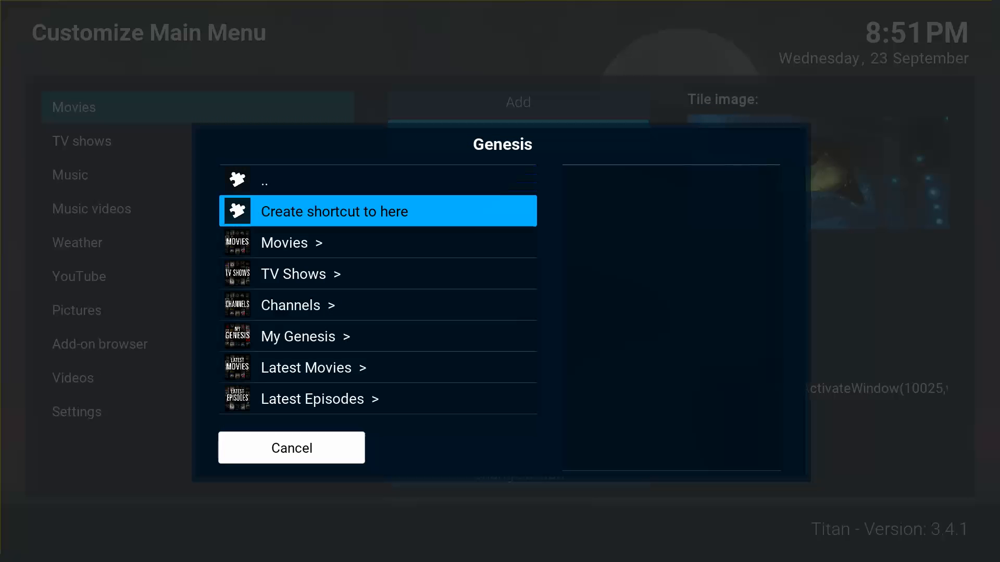
{"action": "key", "text": "Return"}
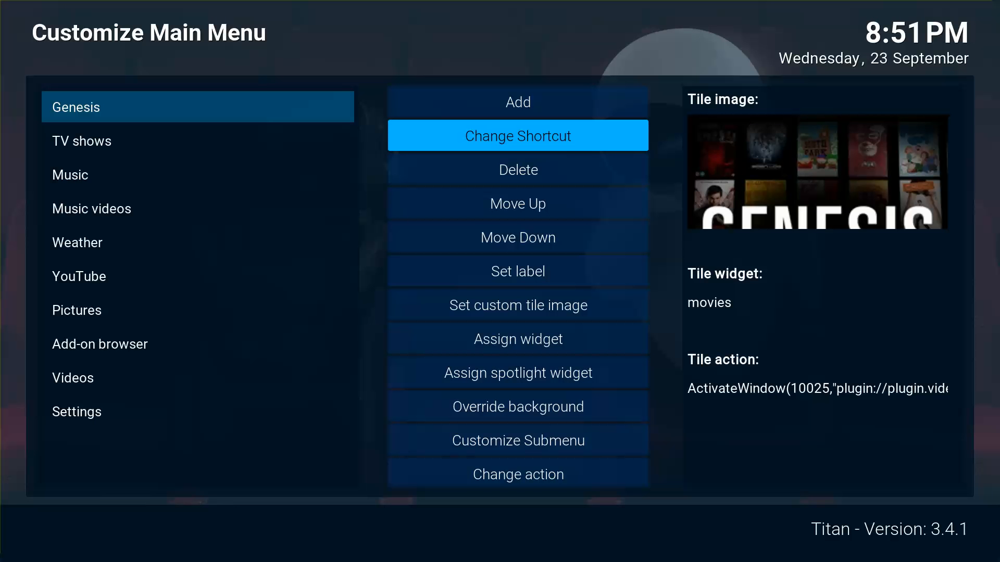
Back out to the home screen and look over the new Genesis tile beside TV shows.
{"action": "key", "text": "Escape"}
{"action": "key", "text": "Escape"}
{"action": "key", "text": "Escape"}
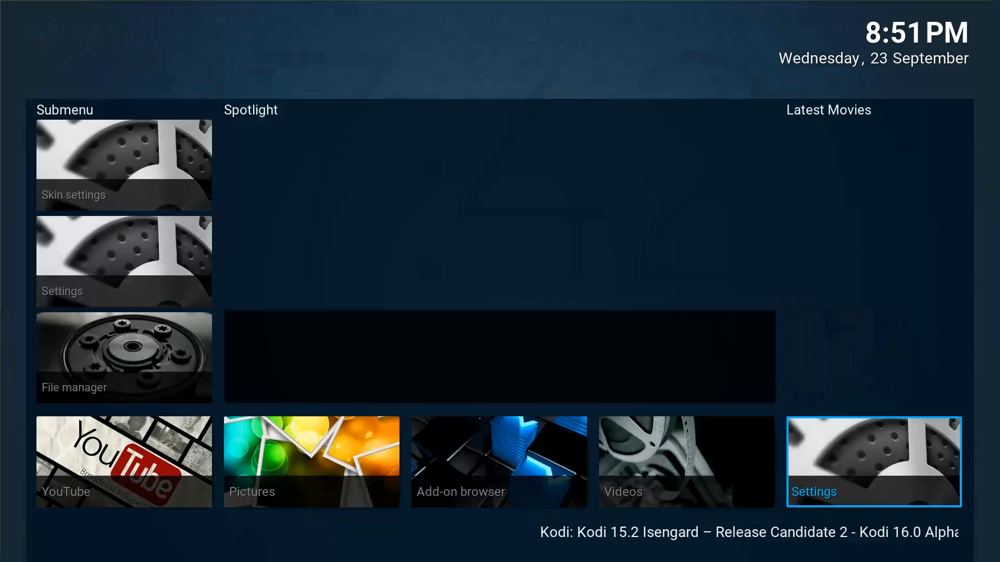
{"action": "key", "text": "Right"}
{"action": "key", "text": "Right"}
{"action": "key", "text": "Left"}
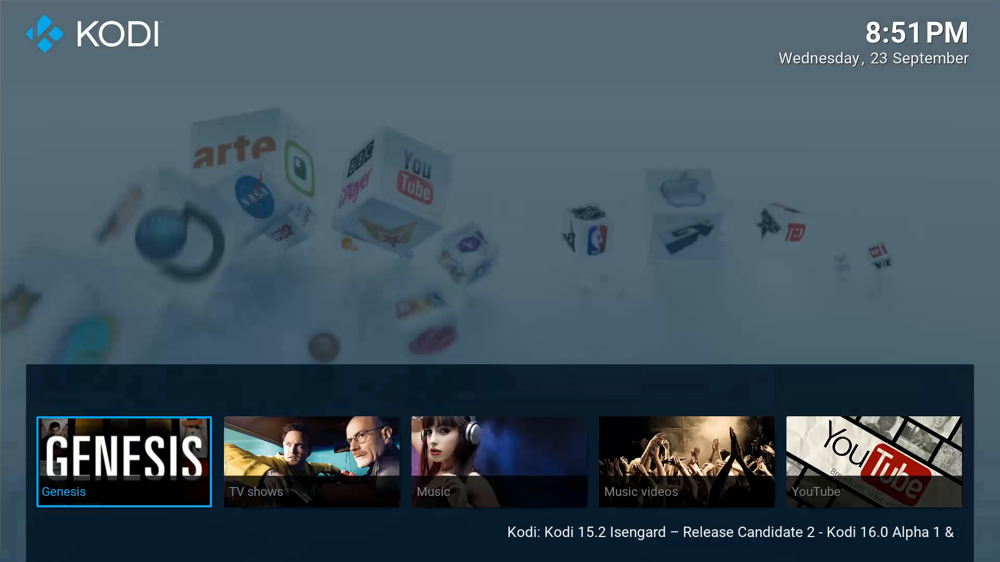
{"action": "key", "text": "Right"}
{"action": "key", "text": "Left"}
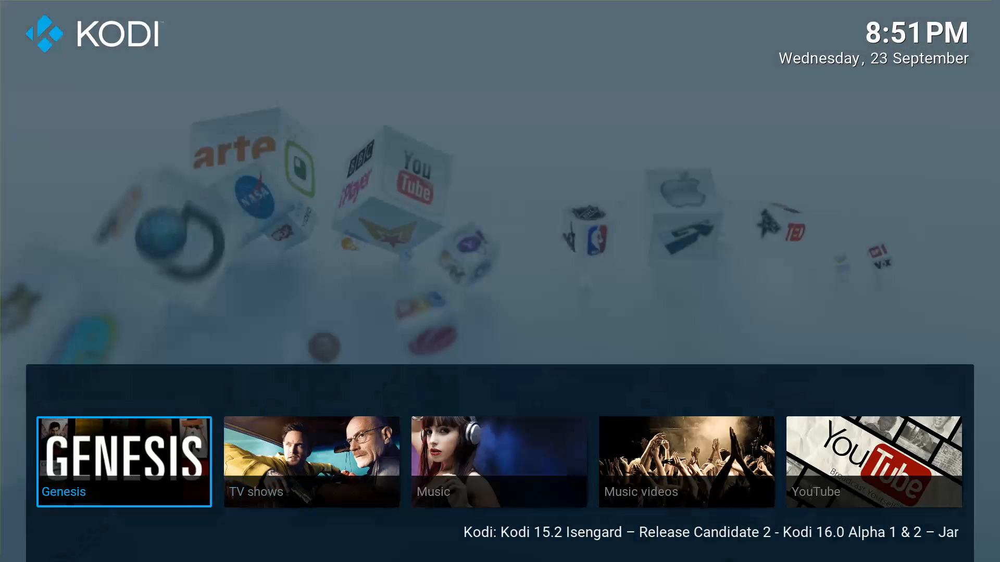
{"action": "key", "text": "Right"}
{"action": "key", "text": "Left"}
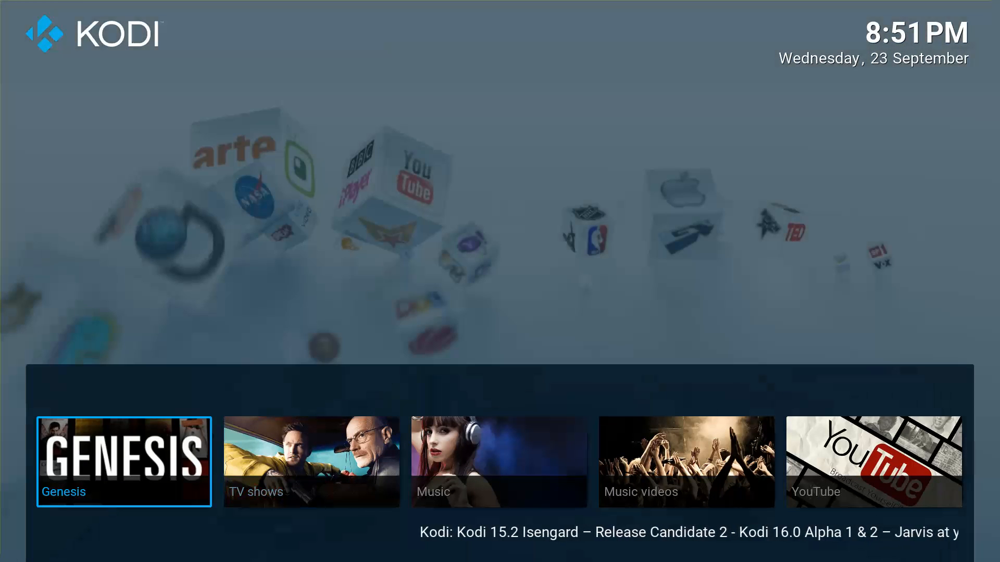
{"action": "key", "text": "Left"}
{"action": "key", "text": "Up"}
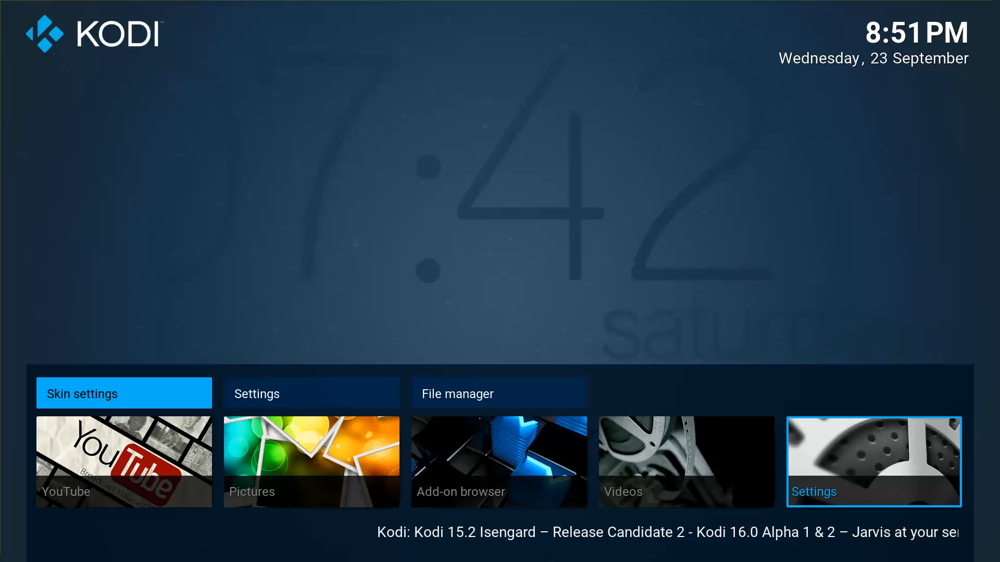
In Skin settings, open the main-menu shortcut editor and select the Genesis tile.
{"action": "key", "text": "Return"}
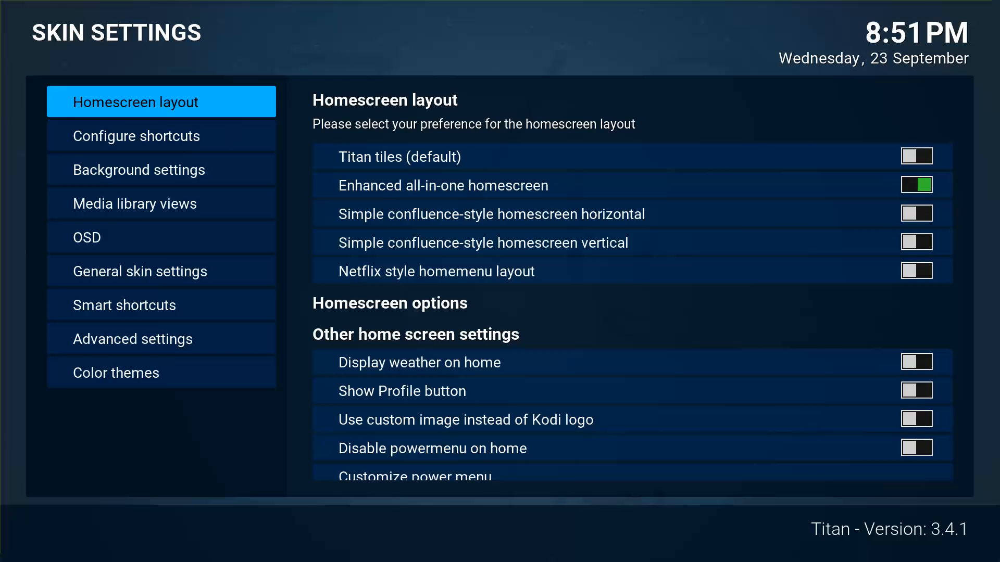
{"action": "key", "text": "Down"}
{"action": "key", "text": "Right"}
{"action": "key", "text": "Return"}
{"action": "key", "text": "Left"}
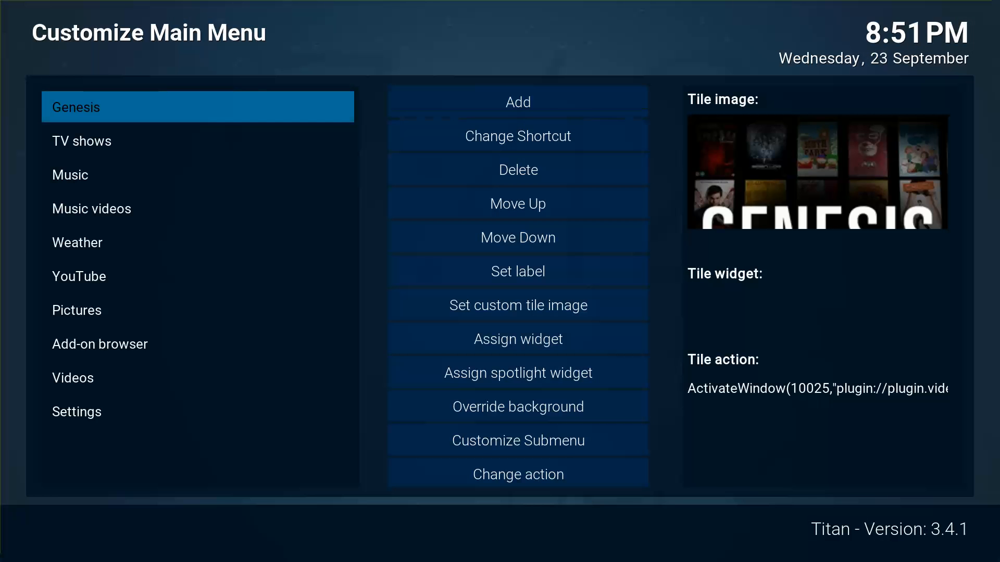
{"action": "key", "text": "Right"}
{"action": "key", "text": "Down"}
{"action": "key", "text": "Down"}
{"action": "key", "text": "Down"}
{"action": "key", "text": "Down"}
{"action": "key", "text": "Down"}
{"action": "key", "text": "Down"}
{"action": "key", "text": "Down"}
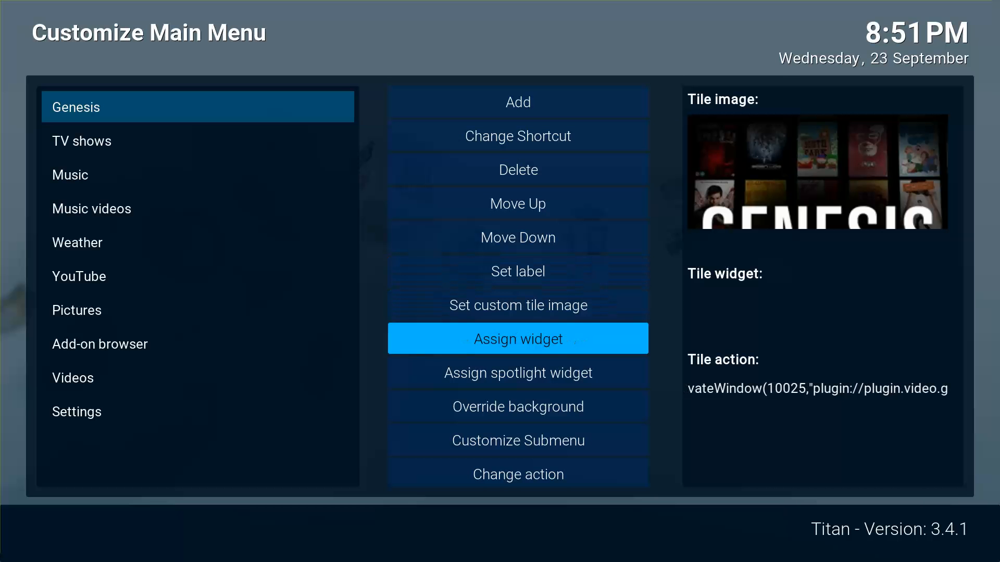
Begin assigning a widget via Video Library › Video Add-On › Genesis.
{"action": "key", "text": "Return"}
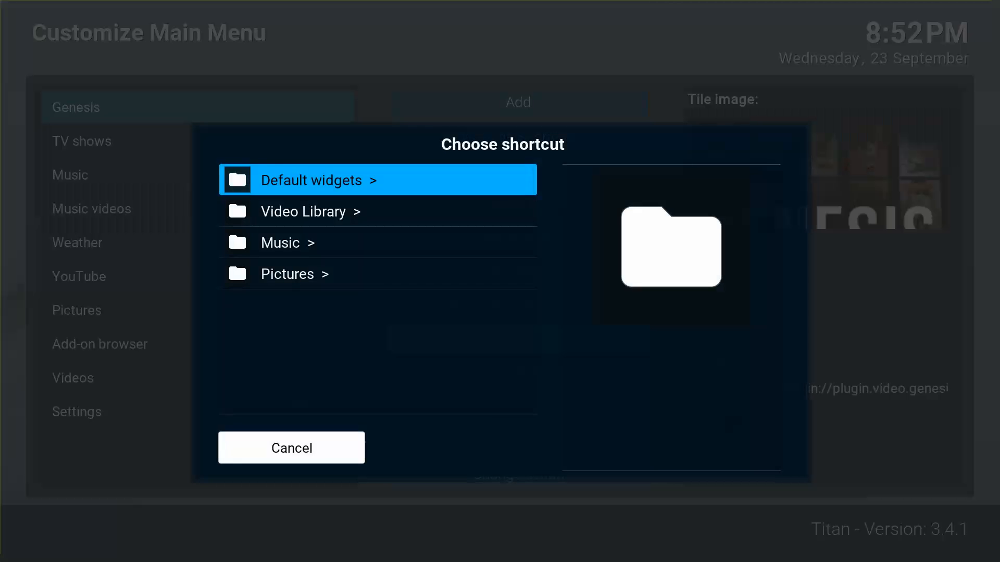
{"action": "key", "text": "Down"}
{"action": "key", "text": "Return"}
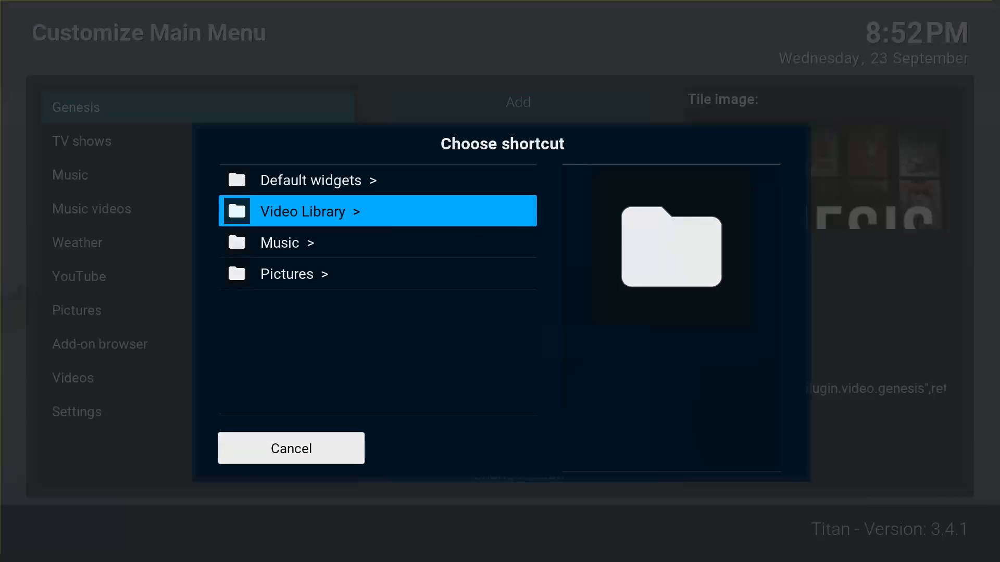
{"action": "key", "text": "Up"}
{"action": "key", "text": "Up"}
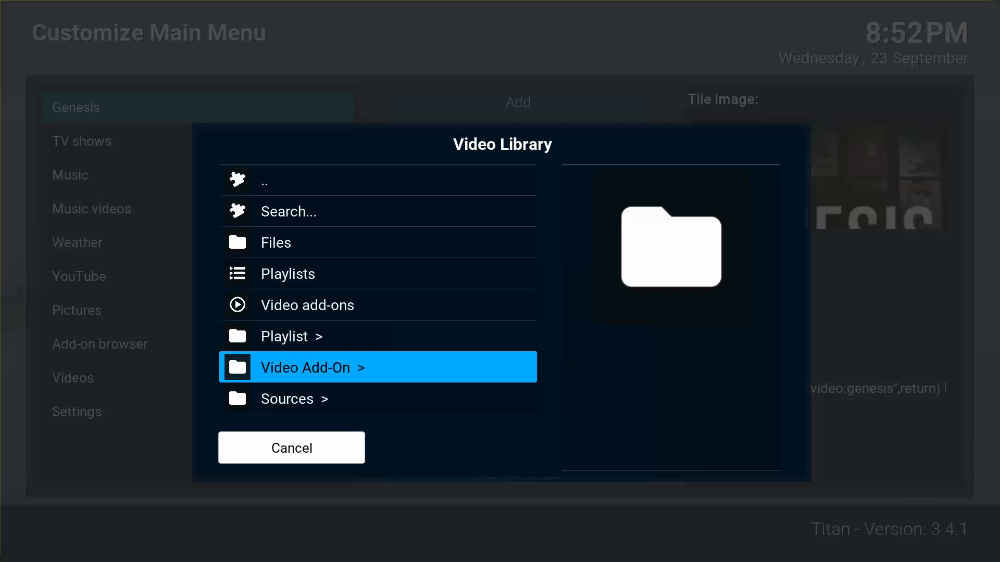
{"action": "key", "text": "Return"}
{"action": "key", "text": "Down"}
{"action": "key", "text": "Down"}
{"action": "key", "text": "Down"}
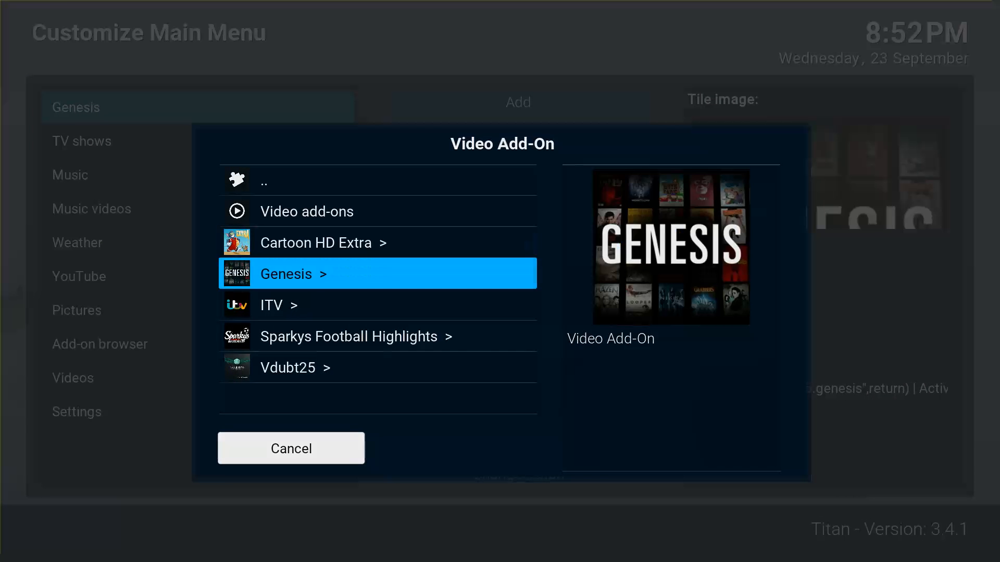
{"action": "key", "text": "Return"}
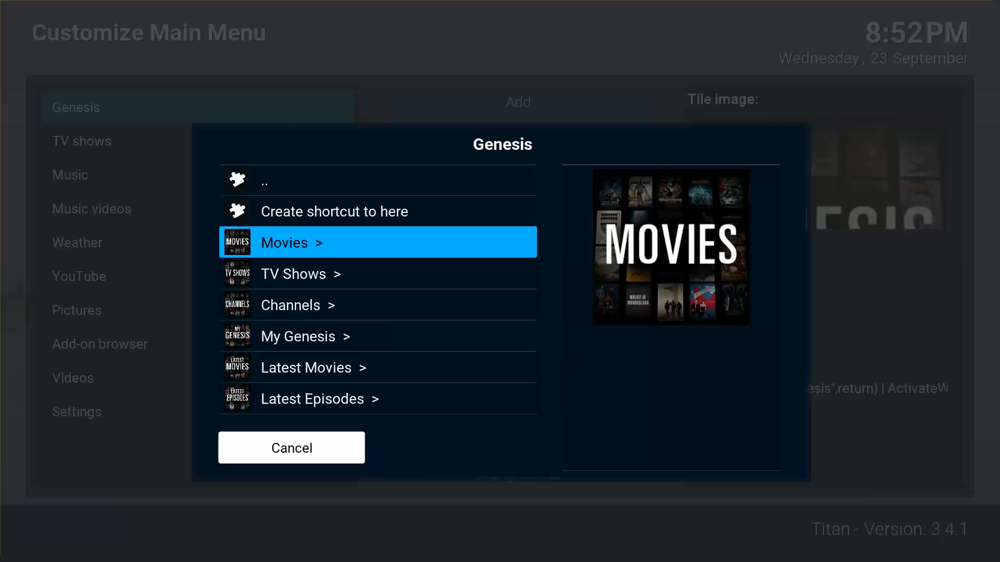
Make Genesis Movies › Most Popular the tile's widget shortcut and return home.
{"action": "key", "text": "Return"}
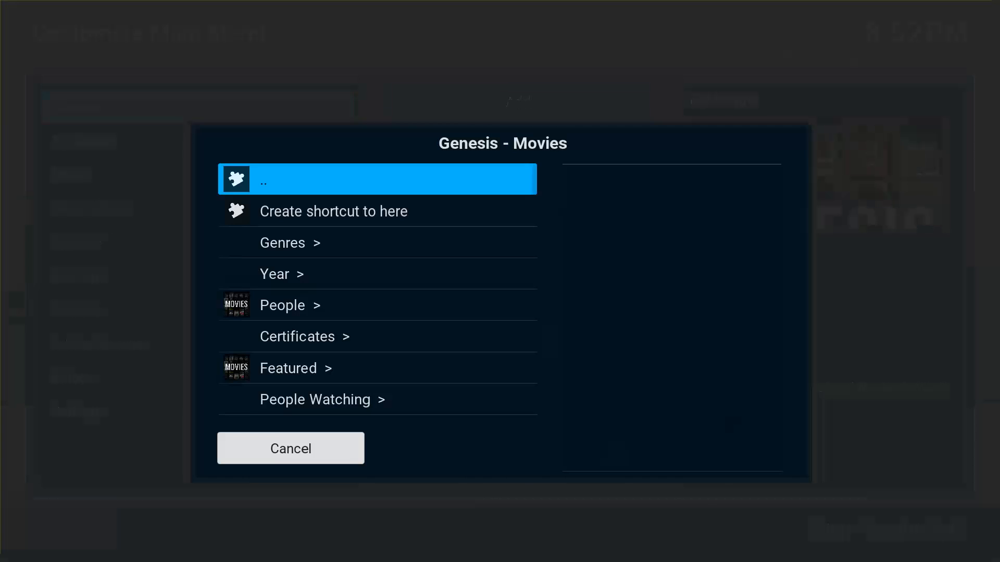
{"action": "key", "text": "Down"}
{"action": "key", "text": "Down"}
{"action": "key", "text": "Down"}
{"action": "key", "text": "Down"}
{"action": "key", "text": "Down"}
{"action": "key", "text": "Down"}
{"action": "key", "text": "Down"}
{"action": "key", "text": "Down"}
{"action": "key", "text": "Down"}
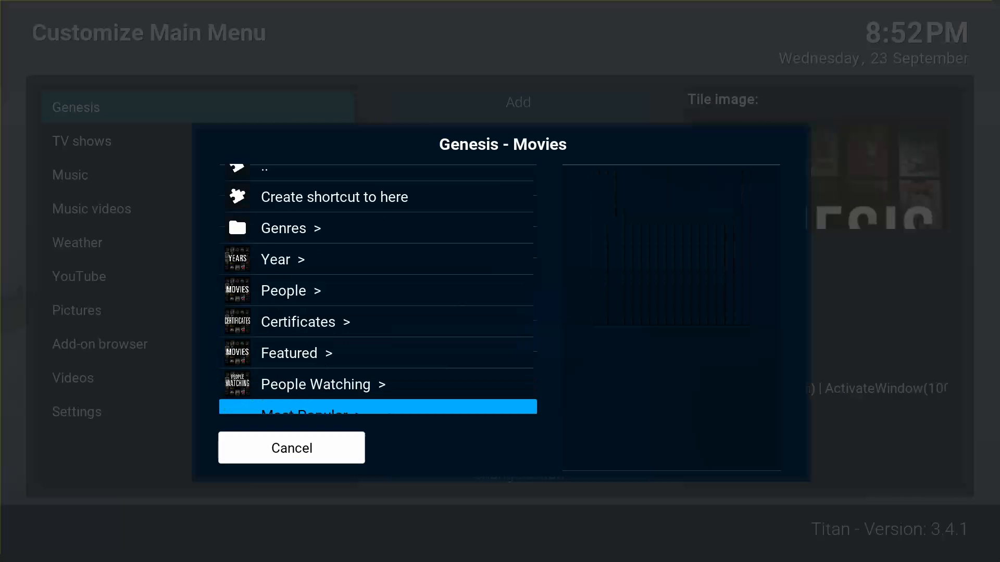
{"action": "key", "text": "Up"}
{"action": "key", "text": "Return"}
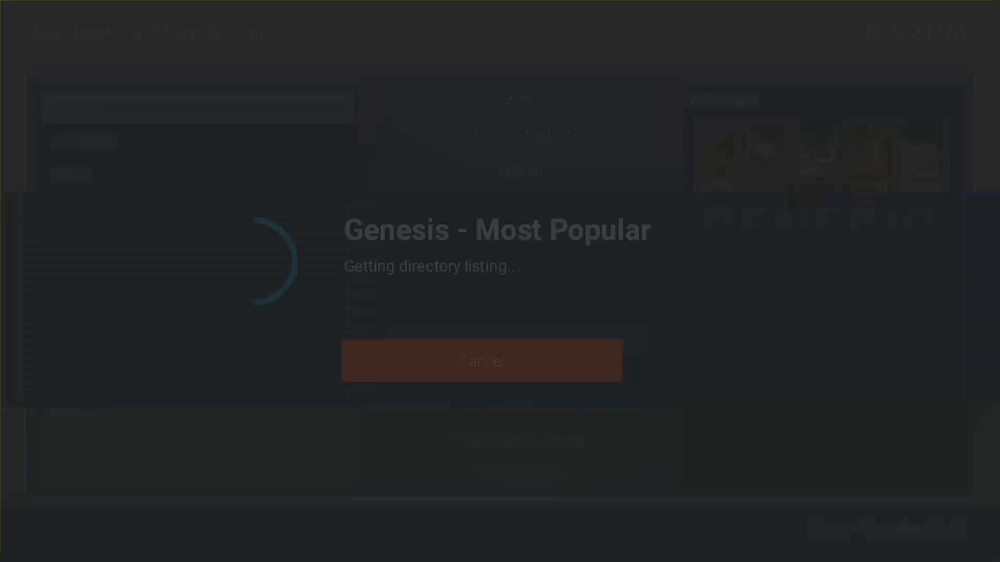
{"action": "key", "text": "Down"}
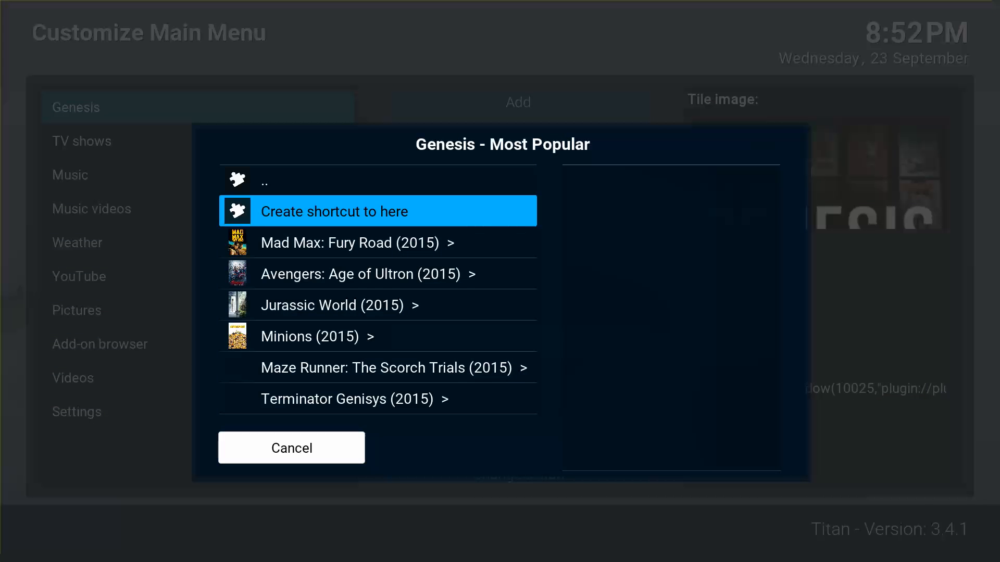
{"action": "key", "text": "Return"}
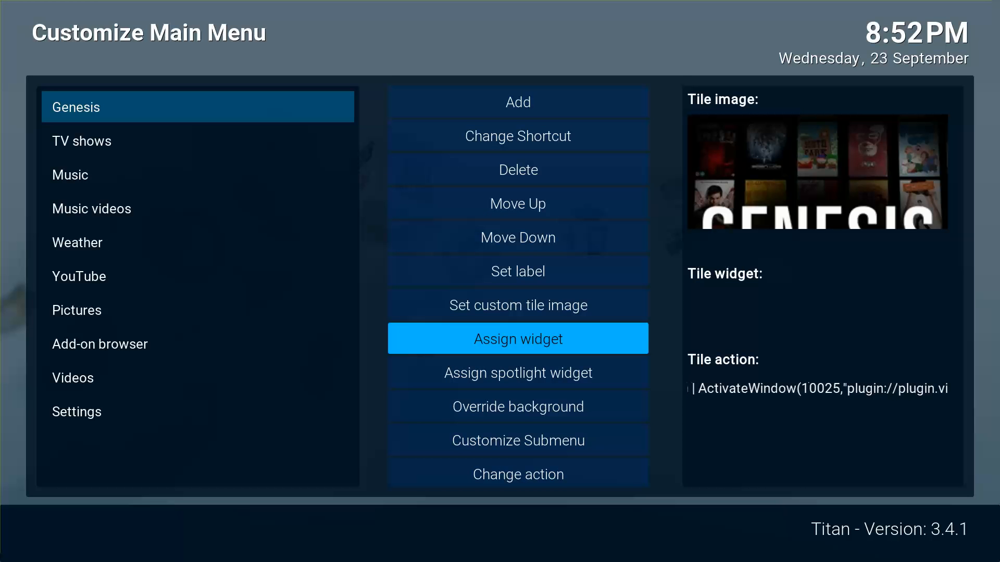
{"action": "key", "text": "Escape"}
{"action": "key", "text": "Escape"}
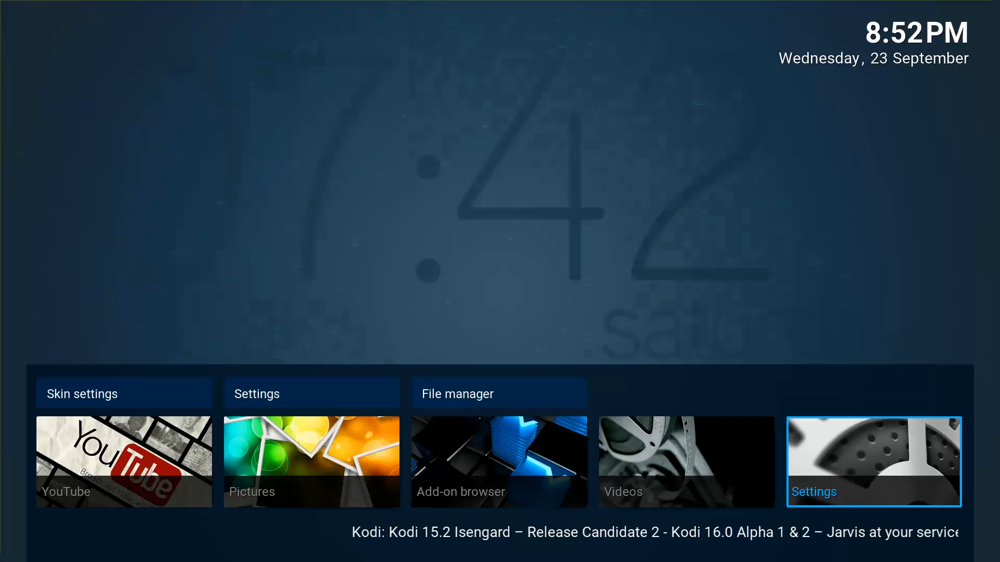
From the Genesis tile, preview Mad Max, Avengers, Jurassic World, Minions, Maze Runner and Terminator Genisys in the Spotlight.
{"action": "key", "text": "Right"}
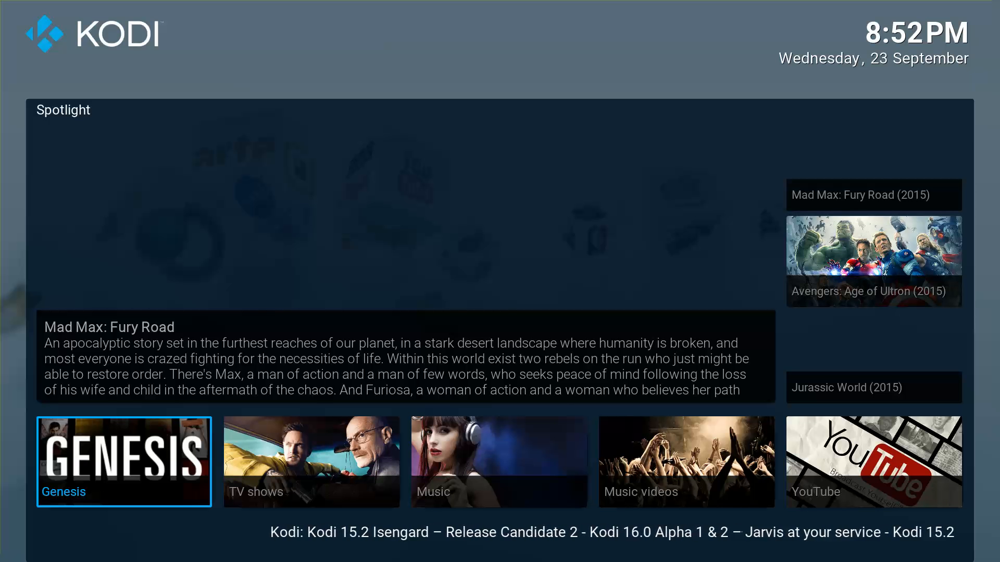
{"action": "key", "text": "Up"}
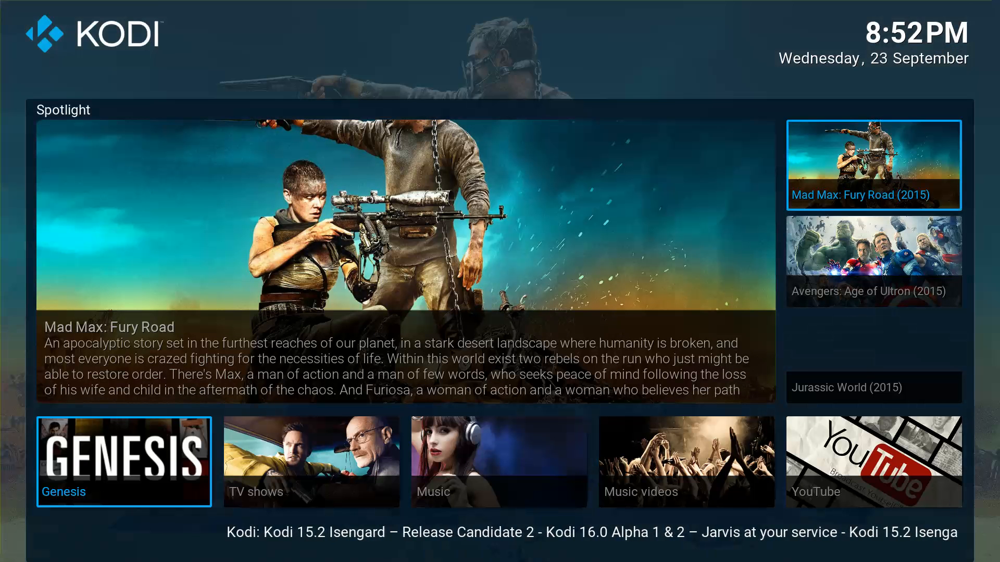
{"action": "key", "text": "Down"}
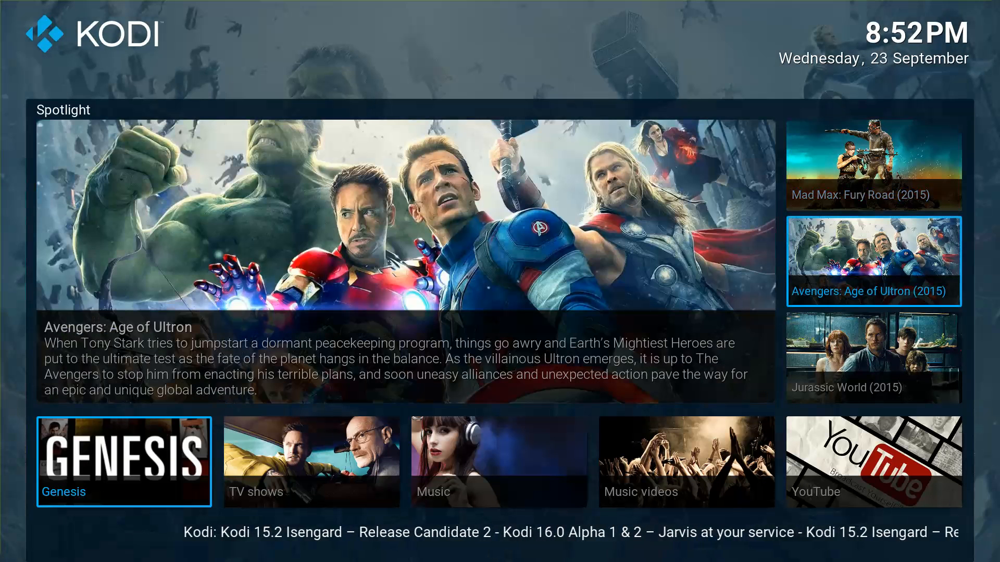
{"action": "key", "text": "Down"}
{"action": "key", "text": "Down"}
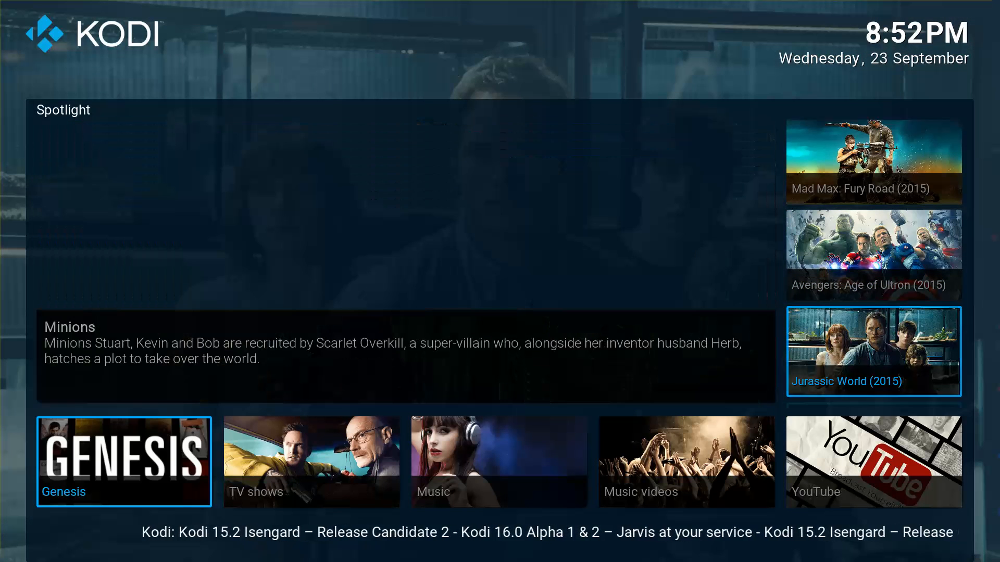
{"action": "key", "text": "Down"}
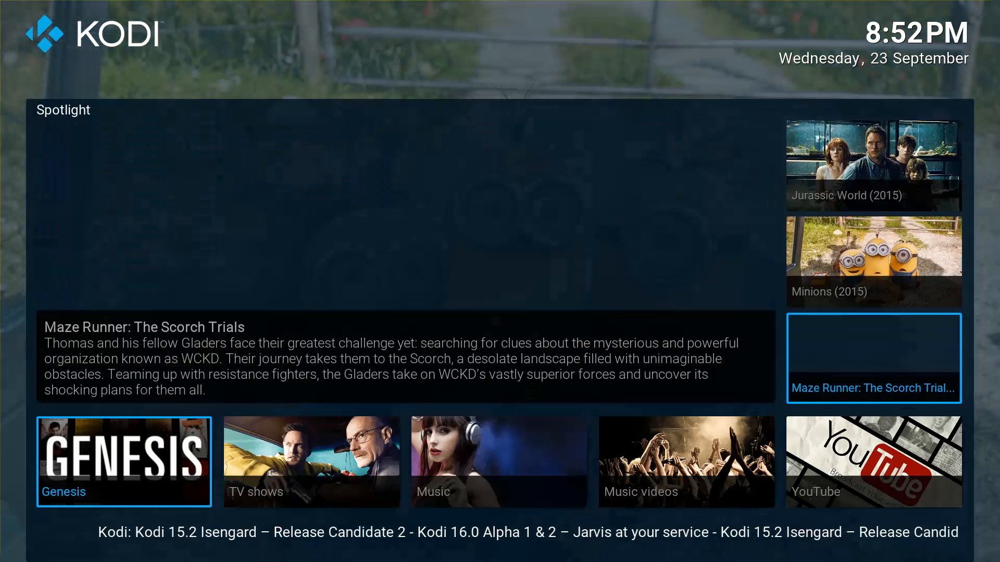
{"action": "key", "text": "Down"}
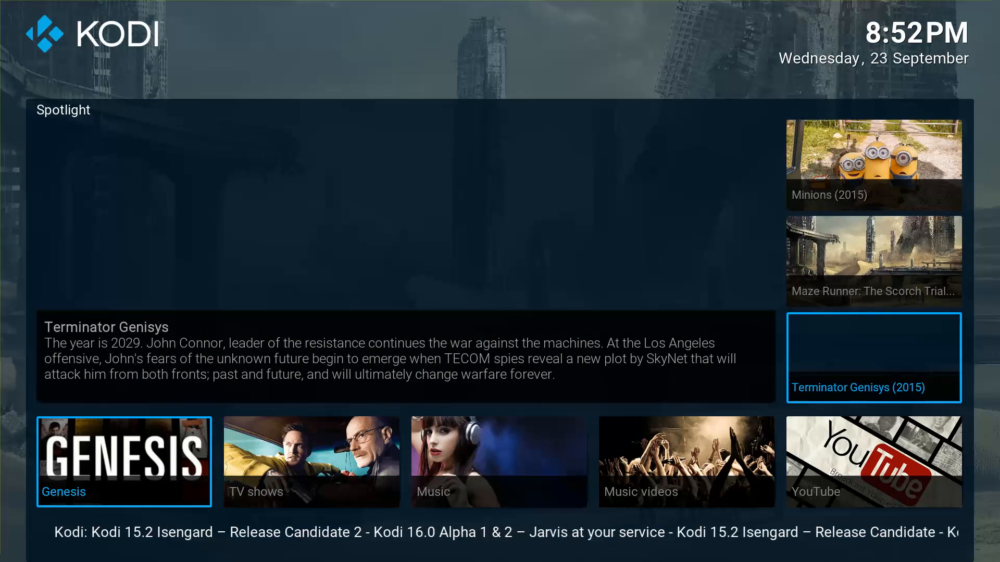
{"action": "key", "text": "Down"}
{"action": "key", "text": "Up"}
{"action": "key", "text": "Up"}
{"action": "key", "text": "Up"}
{"action": "key", "text": "Up"}
{"action": "key", "text": "Up"}
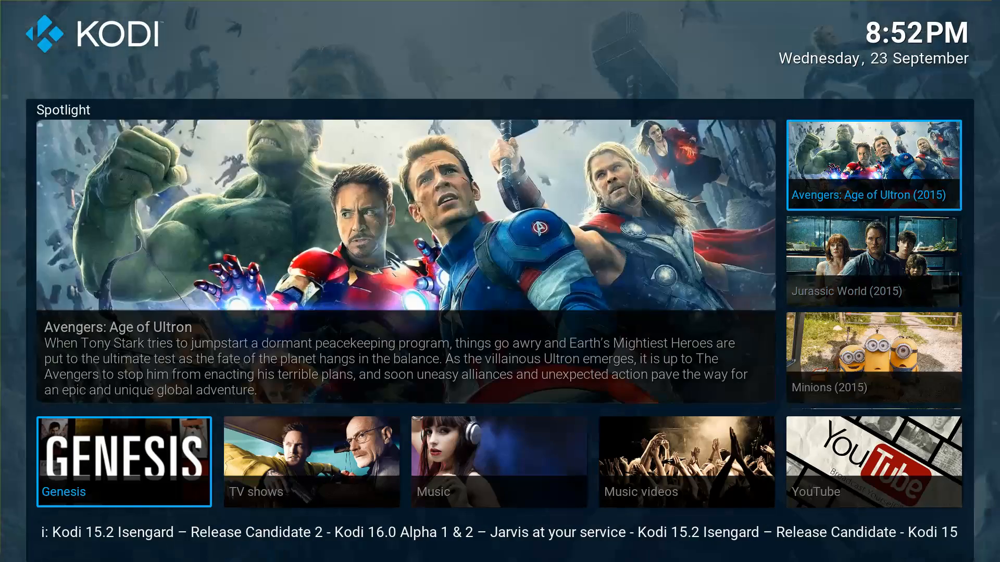
{"action": "key", "text": "Up"}
Browse the Spotlight on to San Andreas and back to Mad Max, then open Videos.
{"action": "key", "text": "Down"}
{"action": "key", "text": "Down"}
{"action": "key", "text": "Down"}
{"action": "key", "text": "Down"}
{"action": "key", "text": "Down"}
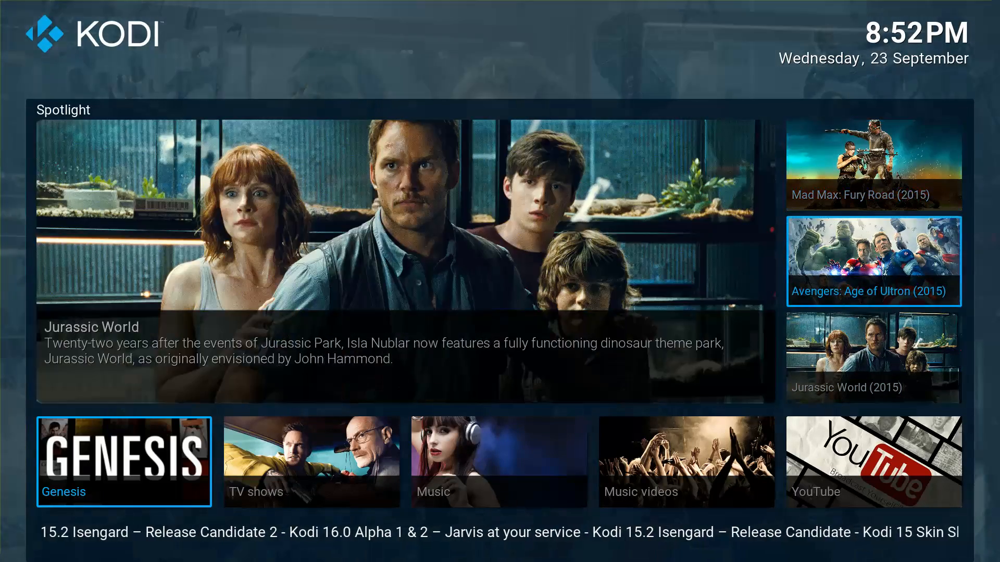
{"action": "key", "text": "Down"}
{"action": "key", "text": "Down"}
{"action": "key", "text": "Down"}
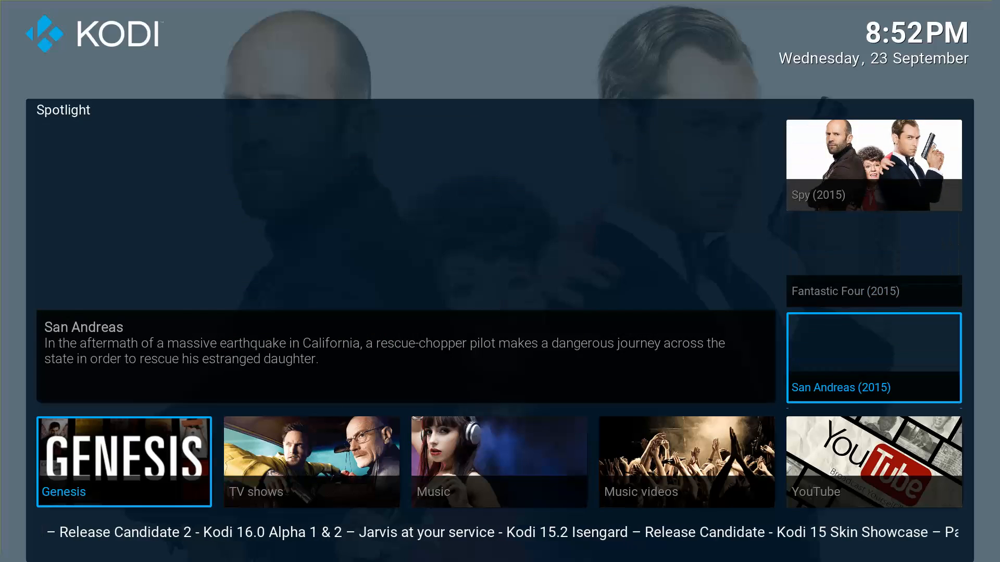
{"action": "key", "text": "Down"}
{"action": "key", "text": "Up"}
{"action": "key", "text": "Up"}
{"action": "key", "text": "Up"}
{"action": "key", "text": "Up"}
{"action": "key", "text": "Up"}
{"action": "key", "text": "Up"}
{"action": "key", "text": "Up"}
{"action": "key", "text": "Up"}
{"action": "key", "text": "Up"}
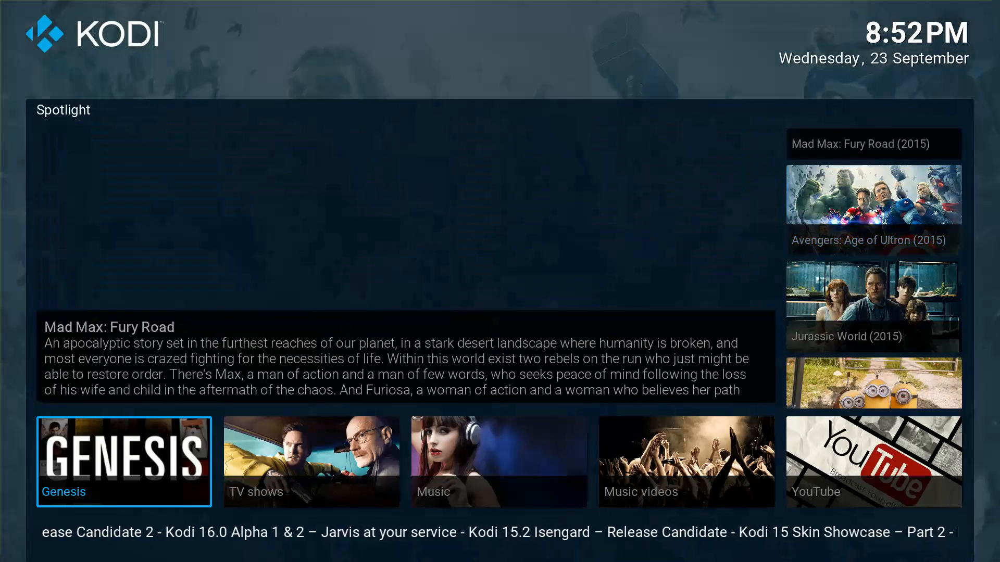
{"action": "key", "text": "Down"}
{"action": "key", "text": "Up"}
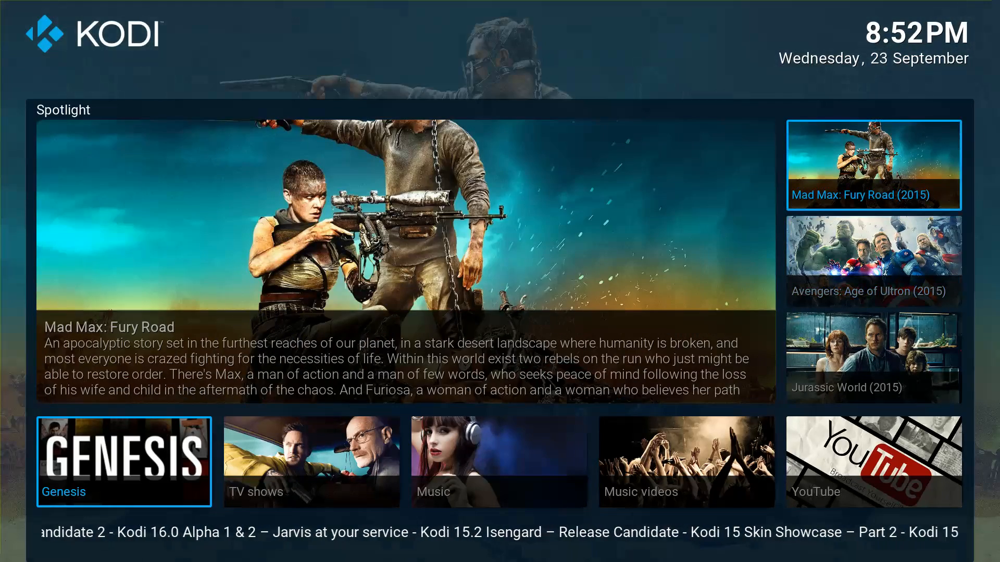
{"action": "key", "text": "Return"}
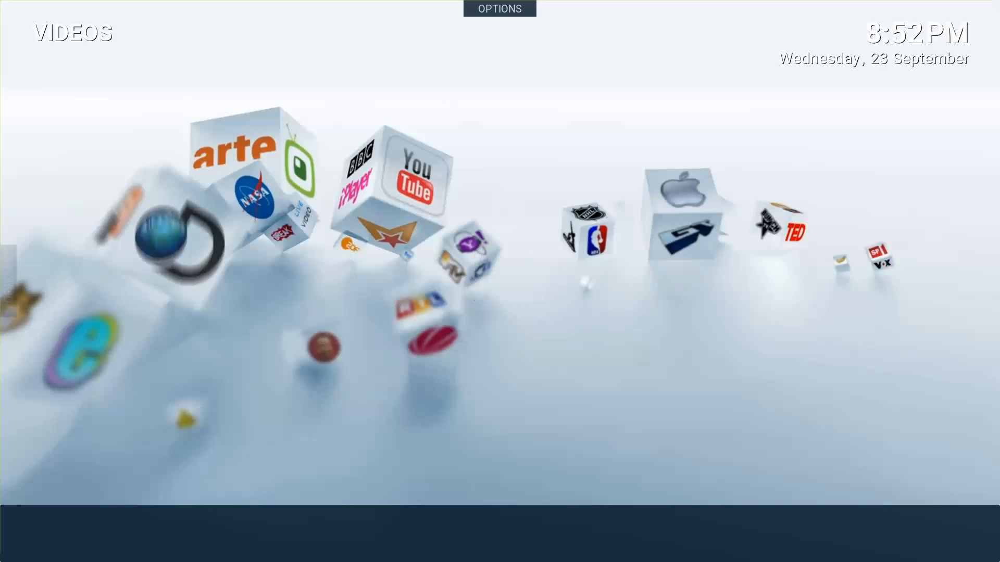
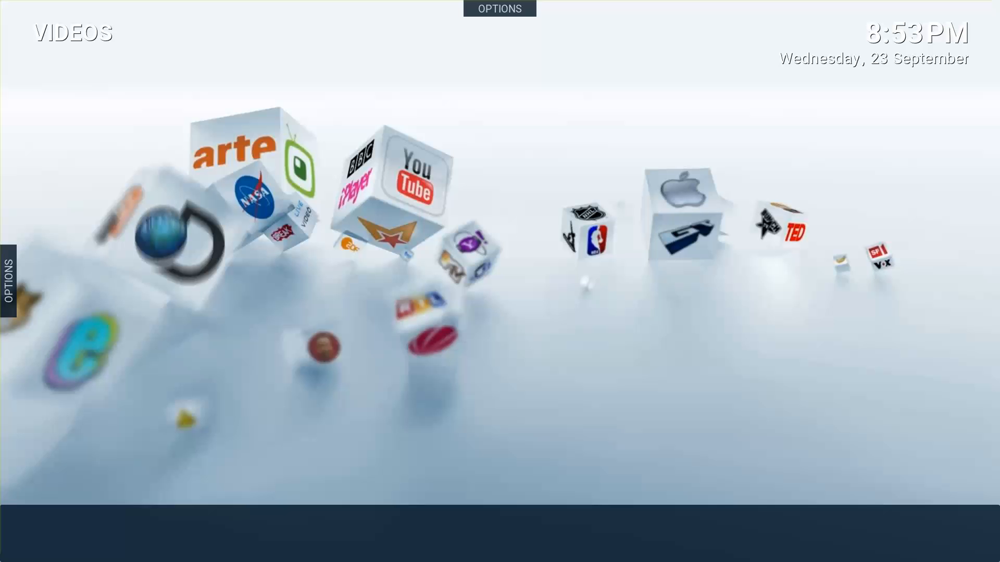
Browse the Mad Max source list, back out, and reopen the Genesis sources.
{"action": "key", "text": "Down"}
{"action": "key", "text": "Up"}
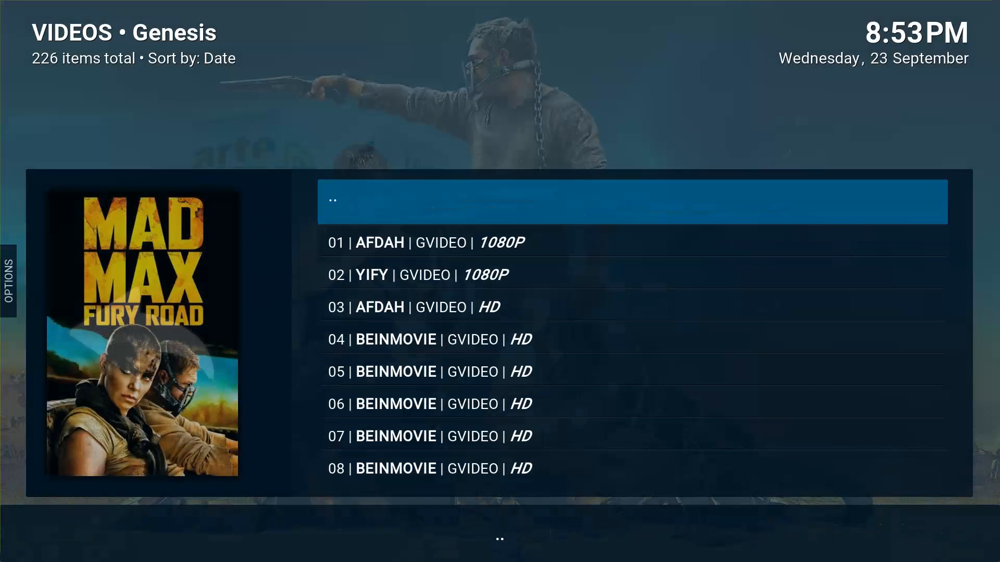
{"action": "key", "text": "Down"}
{"action": "key", "text": "Down"}
{"action": "key", "text": "Down"}
{"action": "key", "text": "Up"}
{"action": "key", "text": "Up"}
{"action": "key", "text": "Up"}
{"action": "key", "text": "Up"}
{"action": "key", "text": "Down"}
{"action": "key", "text": "Down"}
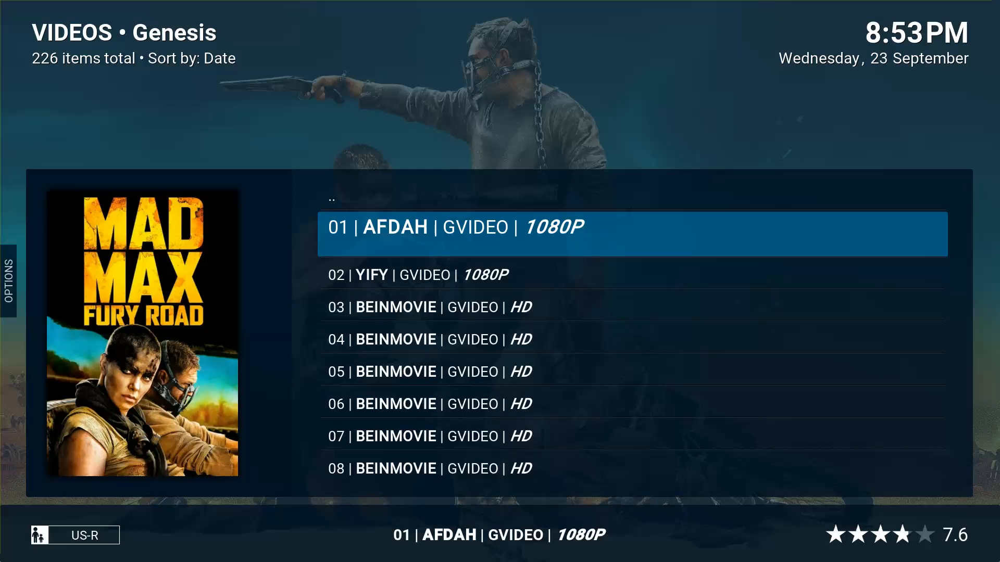
{"action": "key", "text": "Escape"}
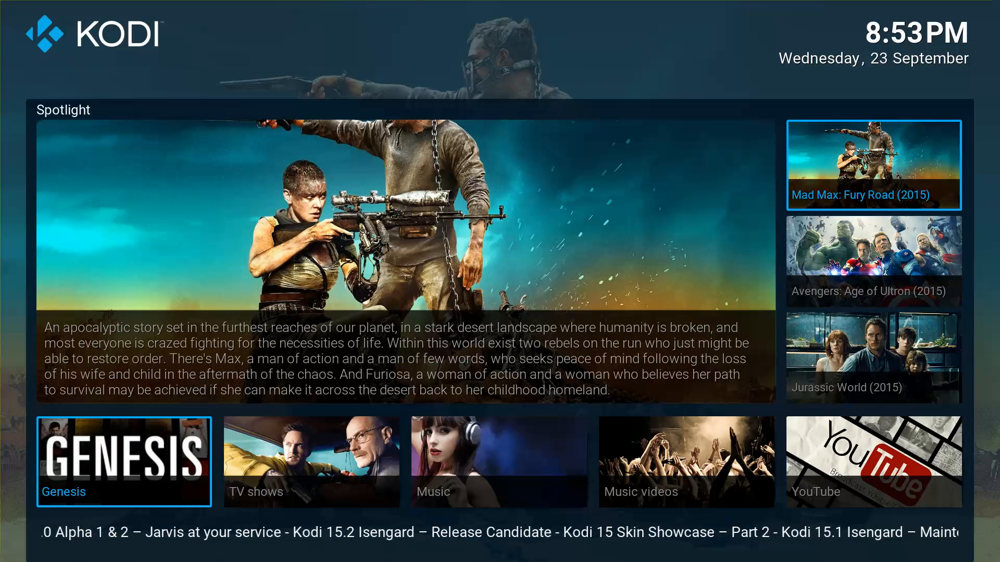
{"action": "key", "text": "Return"}
Play Mad Max from the 01 | AFDAH | GVIDEO | 1080P source.
{"action": "key", "text": "Down"}
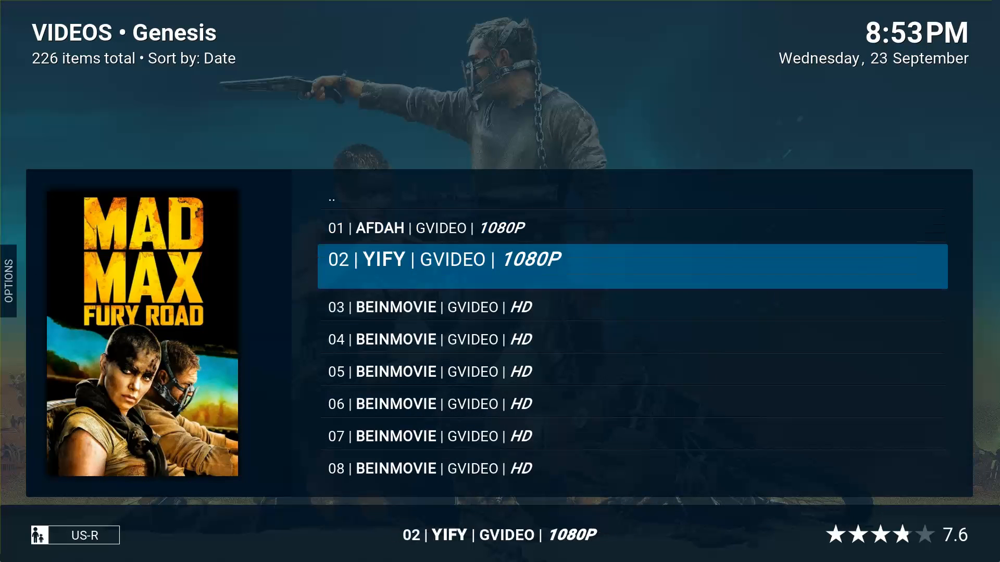
{"action": "key", "text": "Down"}
{"action": "key", "text": "Up"}
{"action": "key", "text": "Up"}
{"action": "key", "text": "Down"}
{"action": "key", "text": "Down"}
{"action": "key", "text": "Down"}
{"action": "key", "text": "Down"}
{"action": "key", "text": "Down"}
{"action": "key", "text": "Down"}
{"action": "key", "text": "Down"}
{"action": "key", "text": "Down"}
{"action": "key", "text": "Down"}
{"action": "key", "text": "Down"}
{"action": "key", "text": "Down"}
{"action": "key", "text": "Down"}
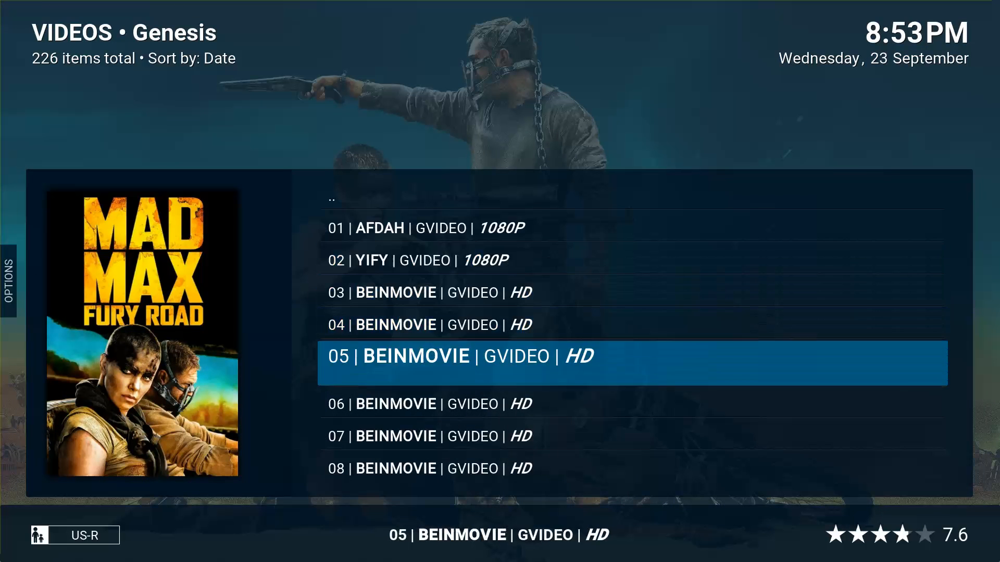
{"action": "key", "text": "Up"}
{"action": "key", "text": "Up"}
{"action": "key", "text": "Up"}
{"action": "key", "text": "Up"}
{"action": "key", "text": "Up"}
{"action": "key", "text": "Up"}
{"action": "key", "text": "Up"}
{"action": "key", "text": "Up"}
{"action": "key", "text": "Up"}
{"action": "key", "text": "Up"}
{"action": "key", "text": "Up"}
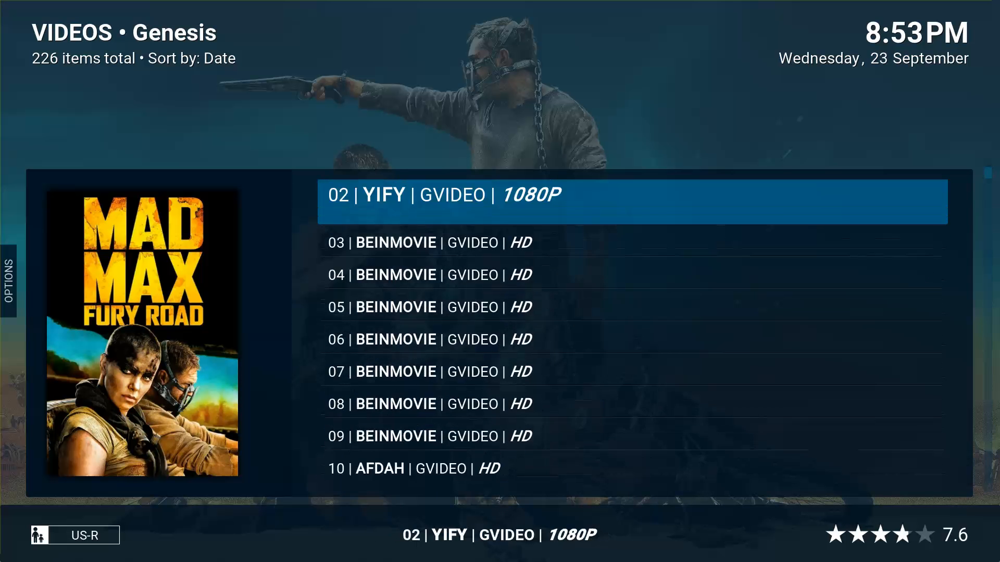
{"action": "key", "text": "Up"}
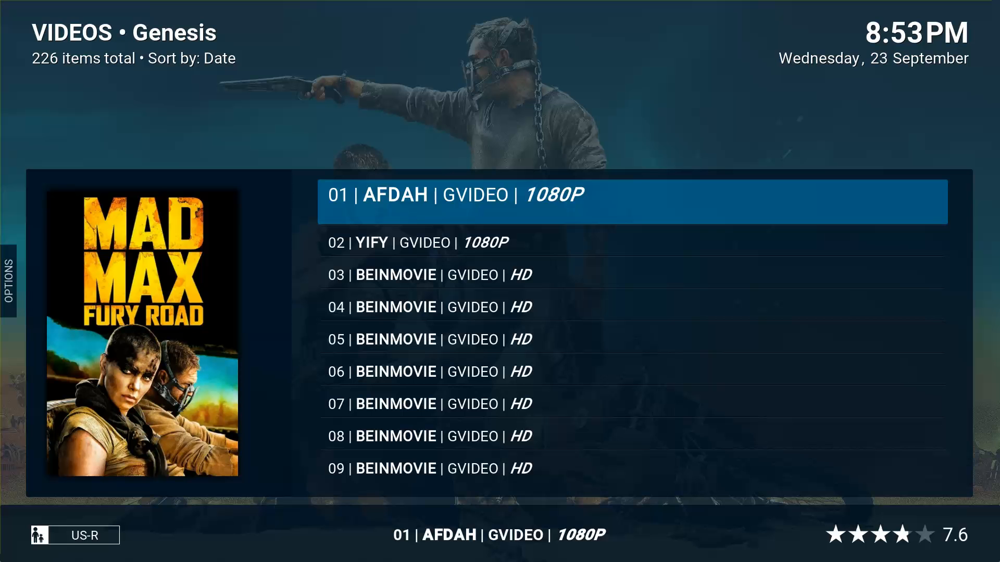
{"action": "key", "text": "Return"}
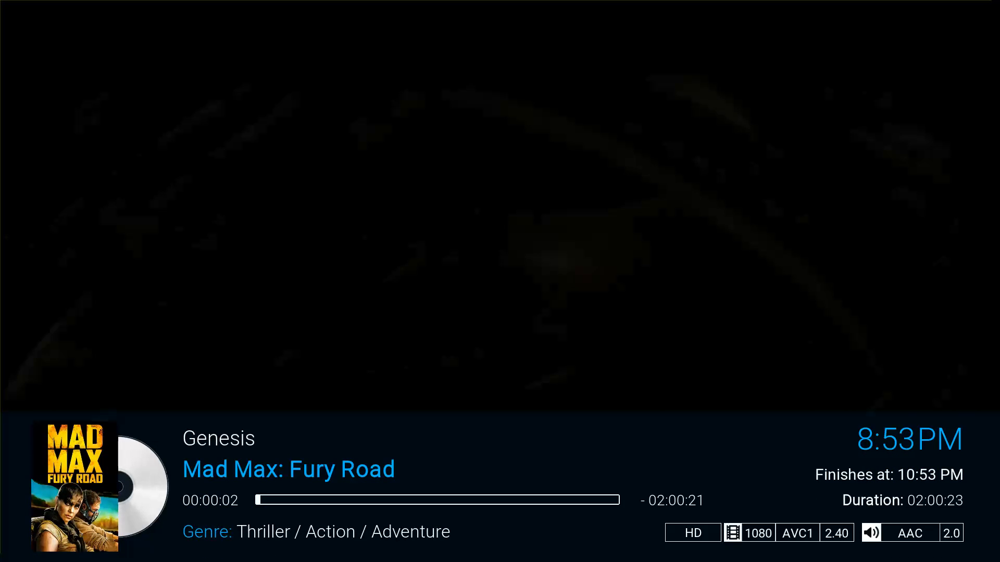
Bring up the player controls and stop Mad Max playback.
{"action": "key", "text": "Return"}
{"action": "key", "text": "Return"}
{"action": "key", "text": "Right"}
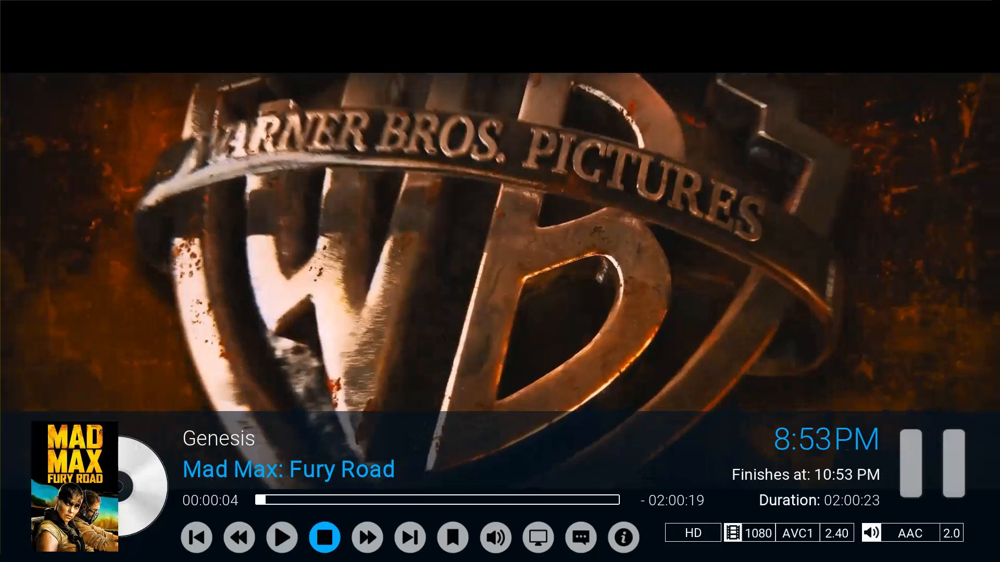
{"action": "key", "text": "Return"}
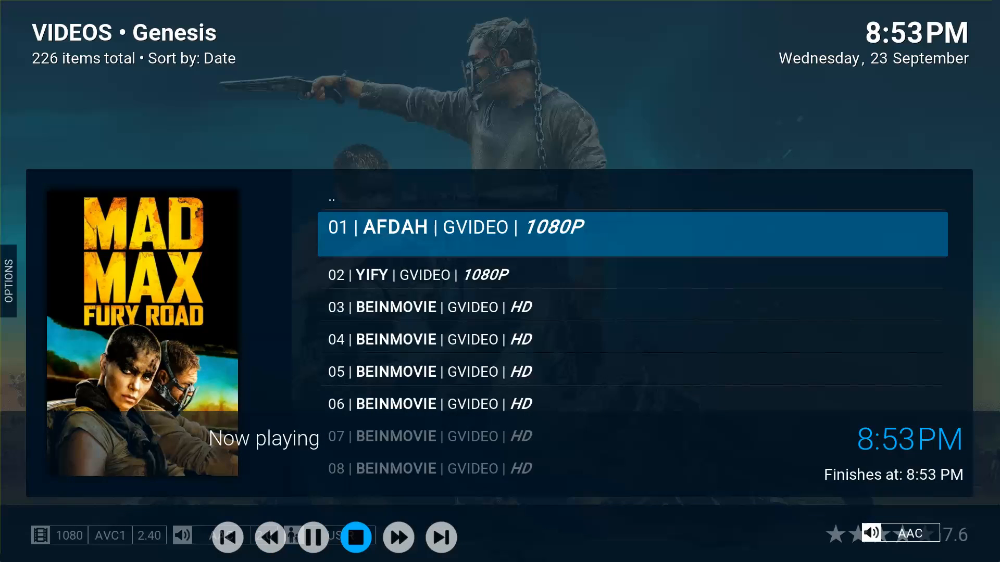
{"action": "key", "text": "i"}
View Mad Max: Fury Road's movie information and its cast list.
{"action": "key", "text": "Right"}
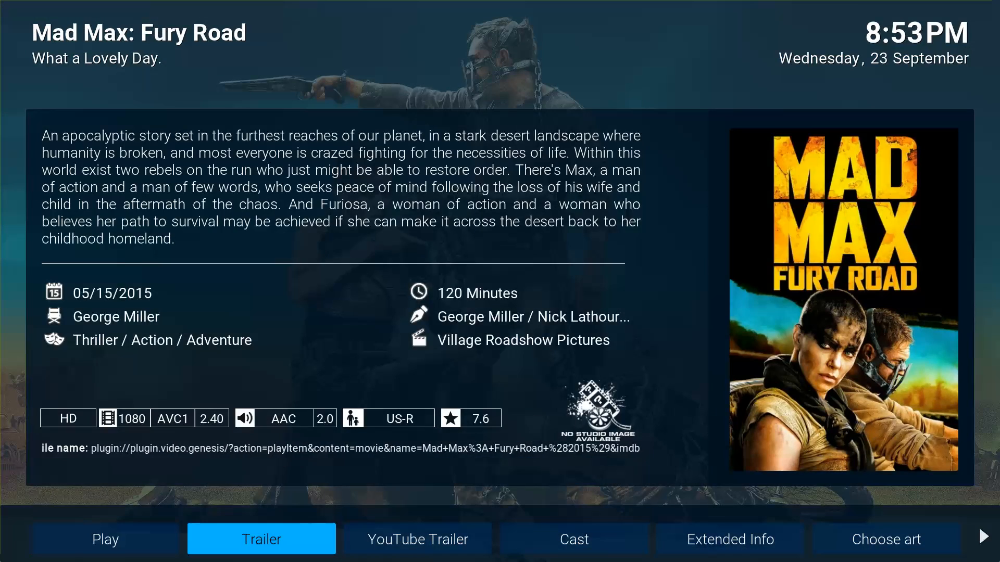
{"action": "key", "text": "Left"}
{"action": "key", "text": "Right"}
{"action": "key", "text": "Right"}
{"action": "key", "text": "Right"}
{"action": "key", "text": "Left"}
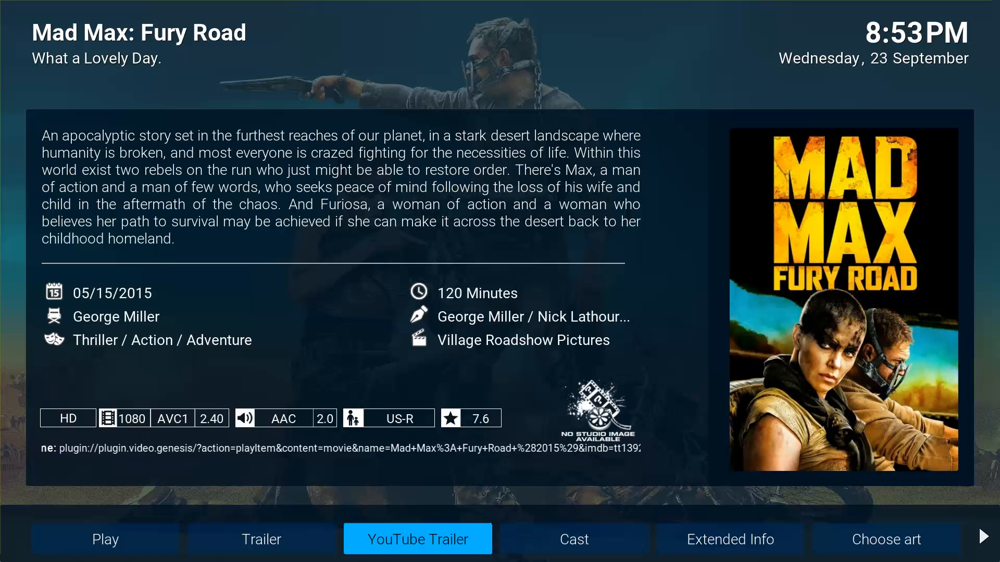
{"action": "key", "text": "Left"}
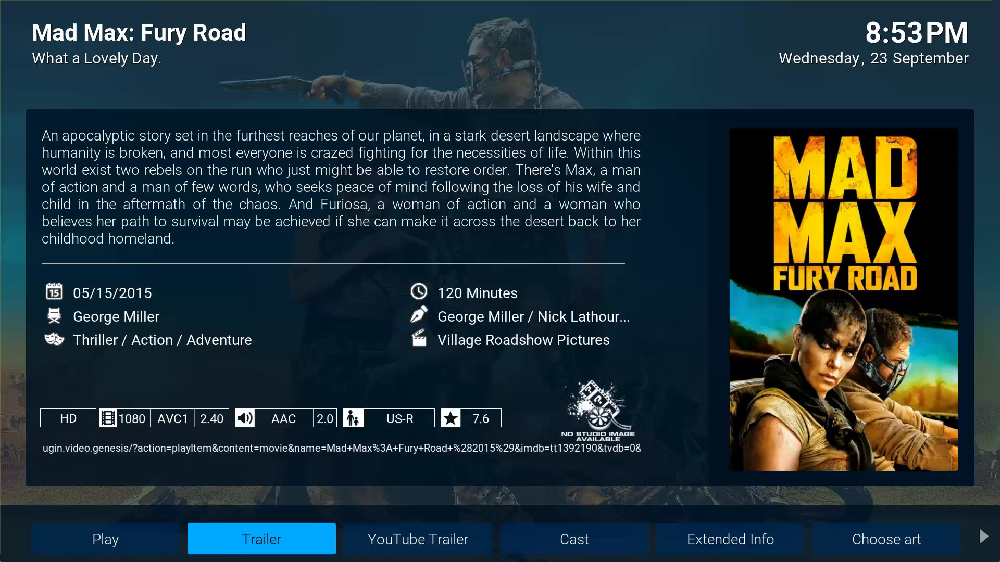
{"action": "key", "text": "Right"}
{"action": "key", "text": "Right"}
{"action": "key", "text": "Left"}
{"action": "key", "text": "Left"}
{"action": "key", "text": "Left"}
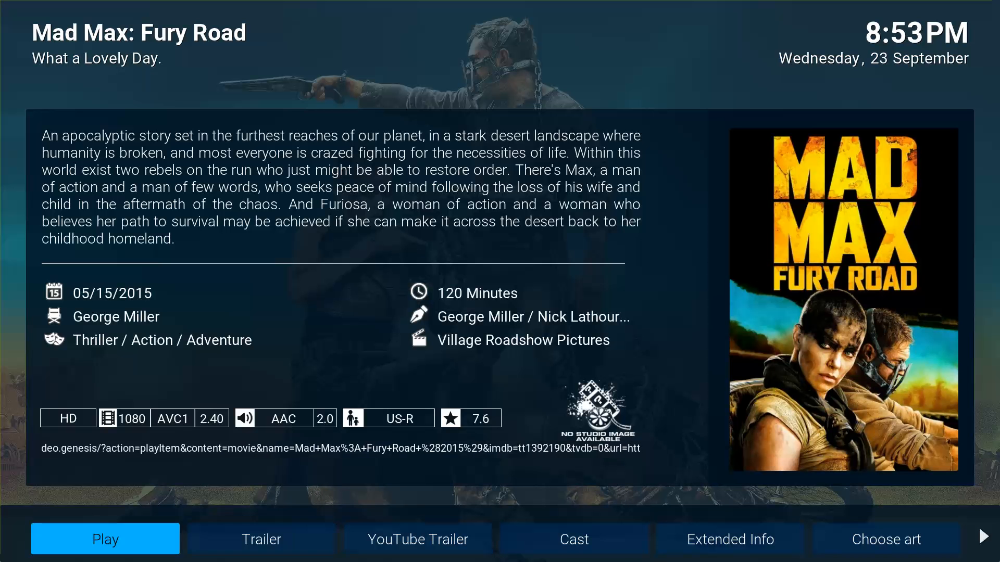
{"action": "key", "text": "Right"}
{"action": "key", "text": "Left"}
{"action": "key", "text": "Right"}
{"action": "key", "text": "Right"}
{"action": "key", "text": "Right"}
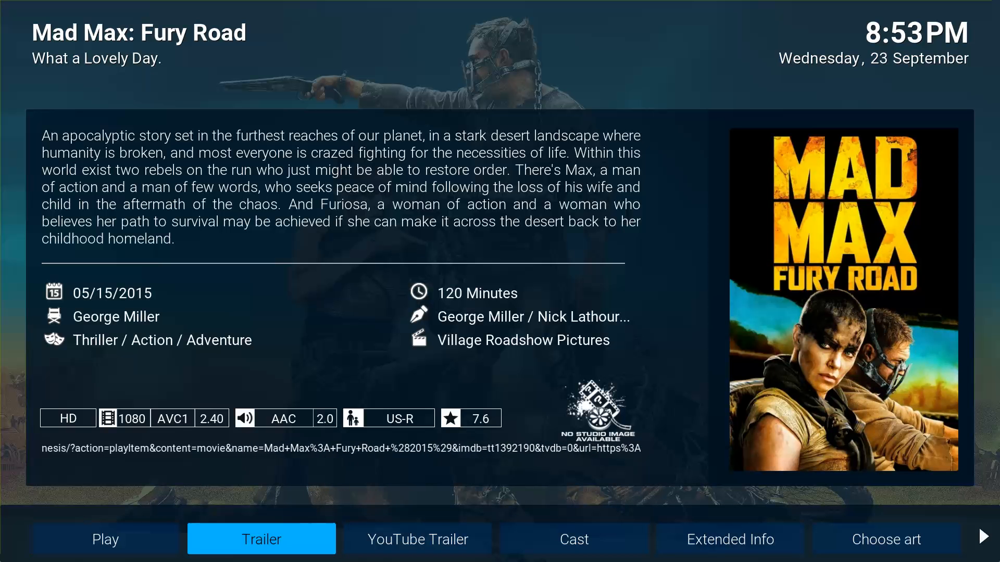
{"action": "key", "text": "Left"}
{"action": "key", "text": "Right"}
{"action": "key", "text": "Return"}
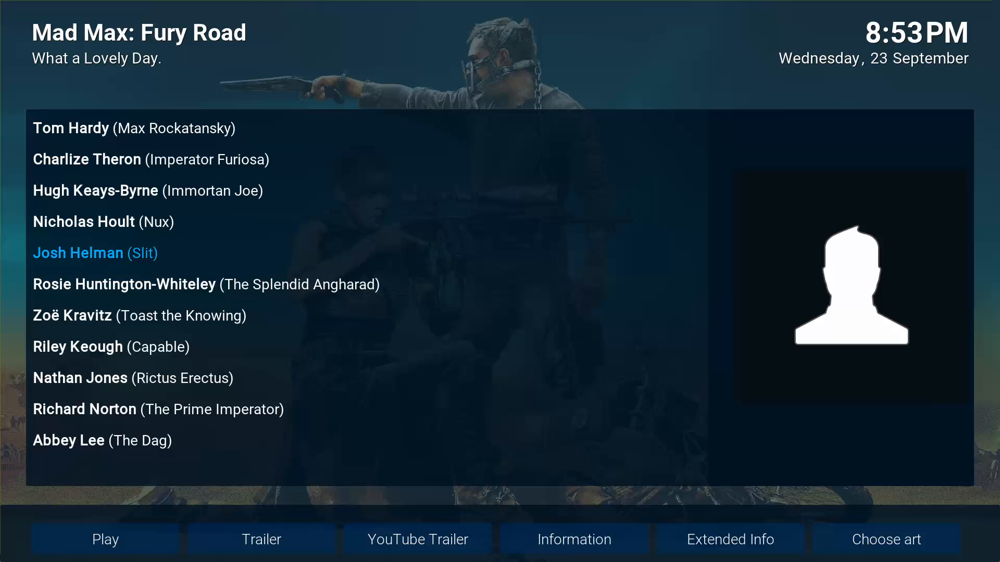
Reopen Mad Max's Movie information from the source's context menu.
{"action": "key", "text": "Escape"}
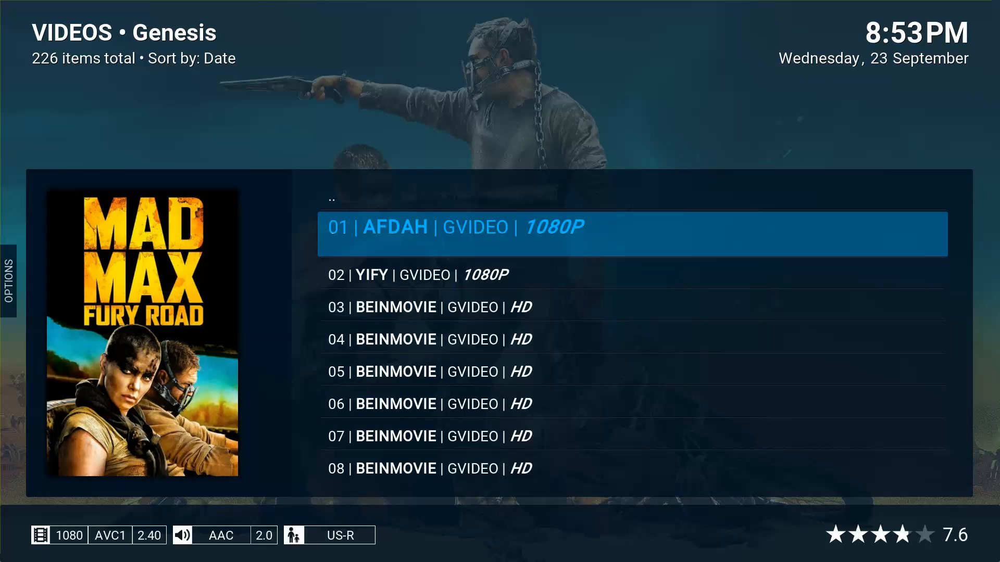
{"action": "key", "text": "c"}
{"action": "key", "text": "Down"}
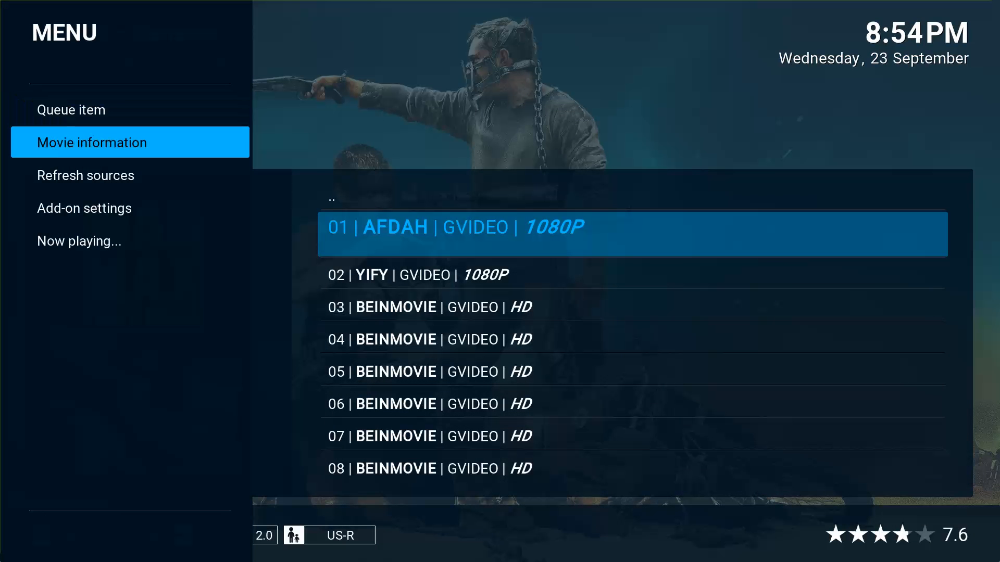
{"action": "key", "text": "Escape"}
{"action": "key", "text": "c"}
{"action": "key", "text": "Down"}
{"action": "key", "text": "Return"}
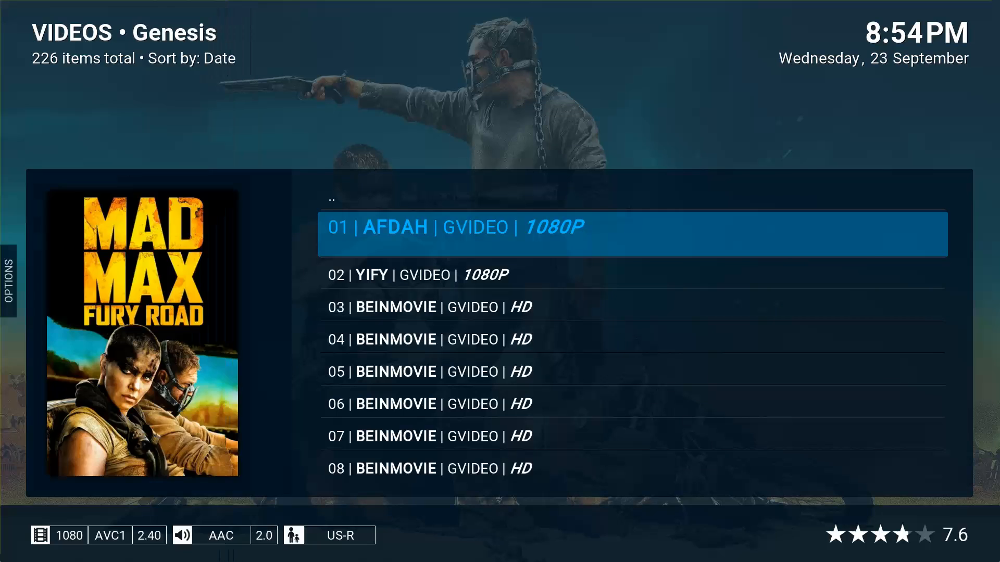
Browse the movie info options, then close the information.
{"action": "key", "text": "Right"}
{"action": "key", "text": "Right"}
{"action": "key", "text": "Right"}
{"action": "key", "text": "Right"}
{"action": "key", "text": "Right"}
{"action": "key", "text": "Right"}
{"action": "key", "text": "Right"}
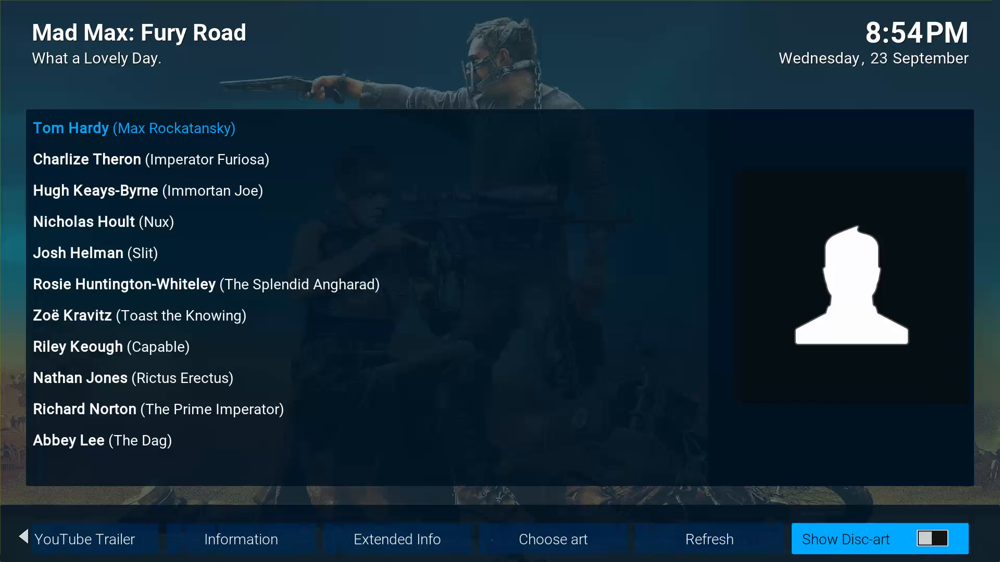
{"action": "key", "text": "Left"}
{"action": "key", "text": "Left"}
{"action": "key", "text": "Left"}
{"action": "key", "text": "Escape"}
{"action": "key", "text": "Escape"}
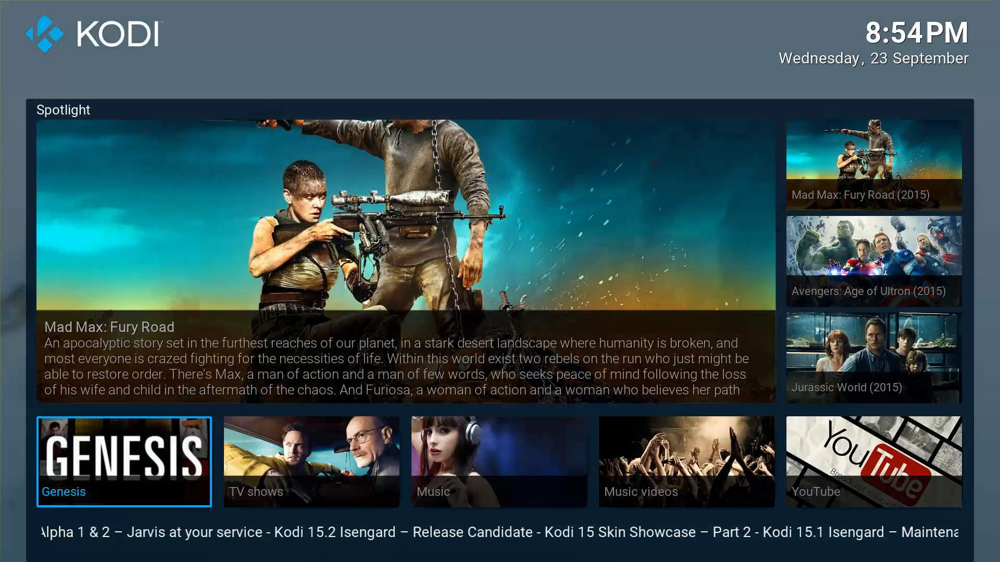
Back out of the source list to the home screen and reopen Genesis.
{"action": "key", "text": "Right"}
{"action": "key", "text": "Left"}
{"action": "key", "text": "Return"}
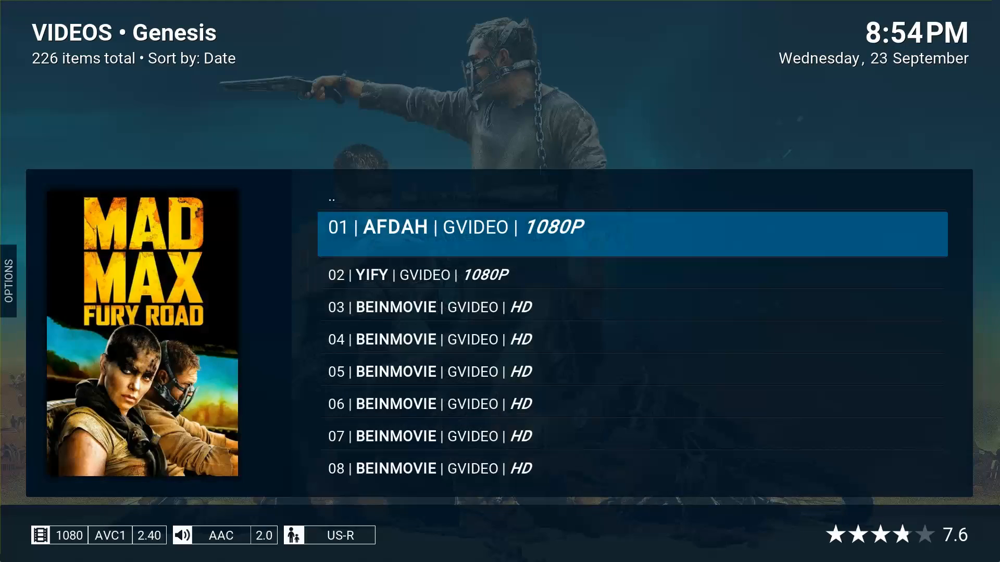
{"action": "key", "text": "BackSpace"}
{"action": "key", "text": "BackSpace"}
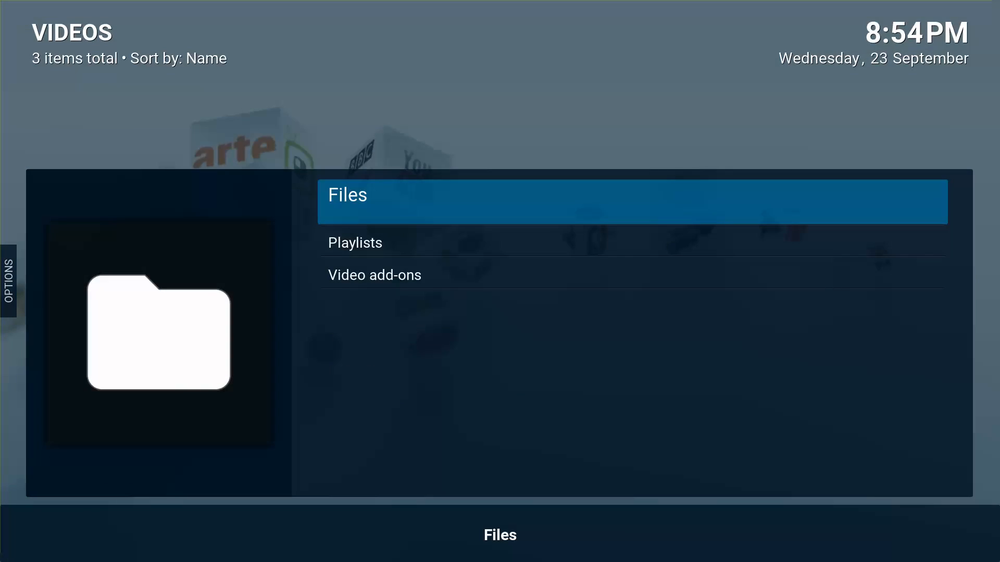
{"action": "key", "text": "BackSpace"}
{"action": "key", "text": "Right"}
{"action": "key", "text": "Left"}
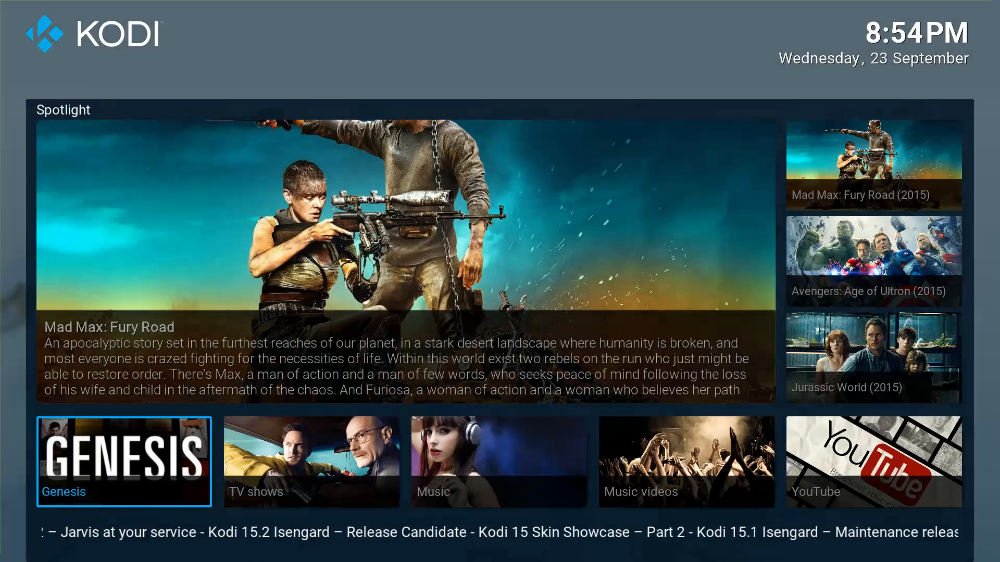
{"action": "key", "text": "Return"}
Go to Genesis Tools › Playback settings.
{"action": "key", "text": "Up"}
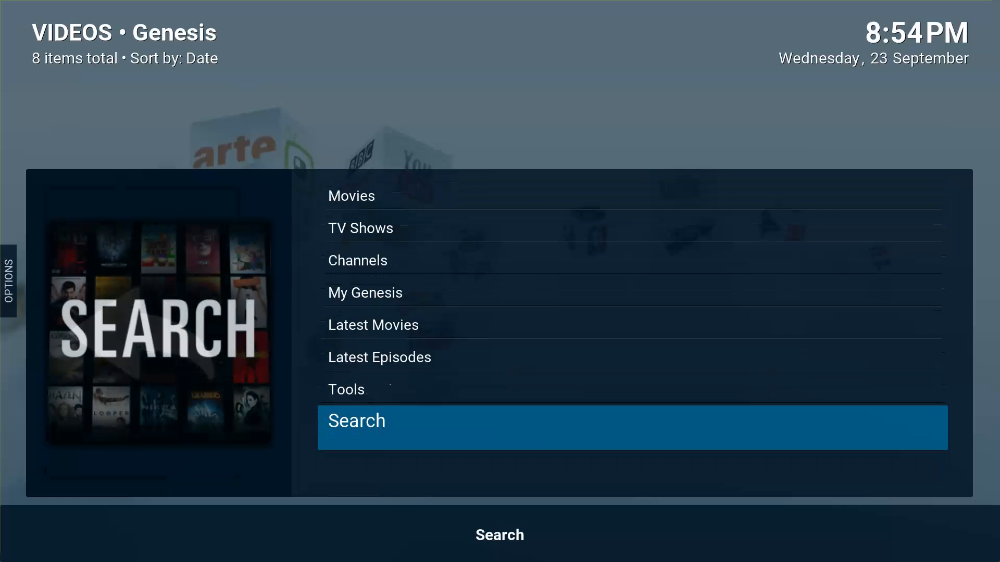
{"action": "key", "text": "Up"}
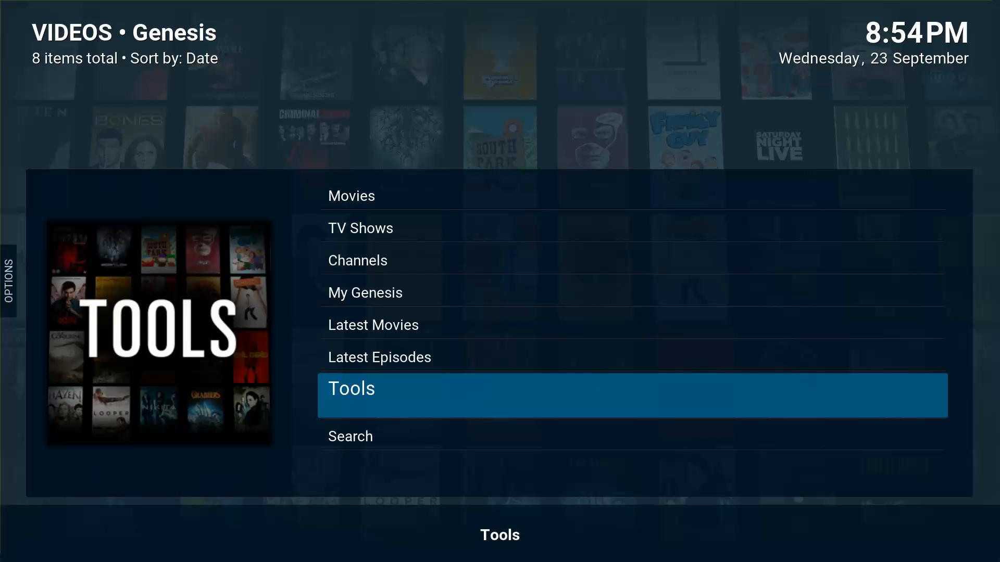
{"action": "key", "text": "Return"}
{"action": "key", "text": "Down"}
{"action": "key", "text": "Down"}
{"action": "key", "text": "Down"}
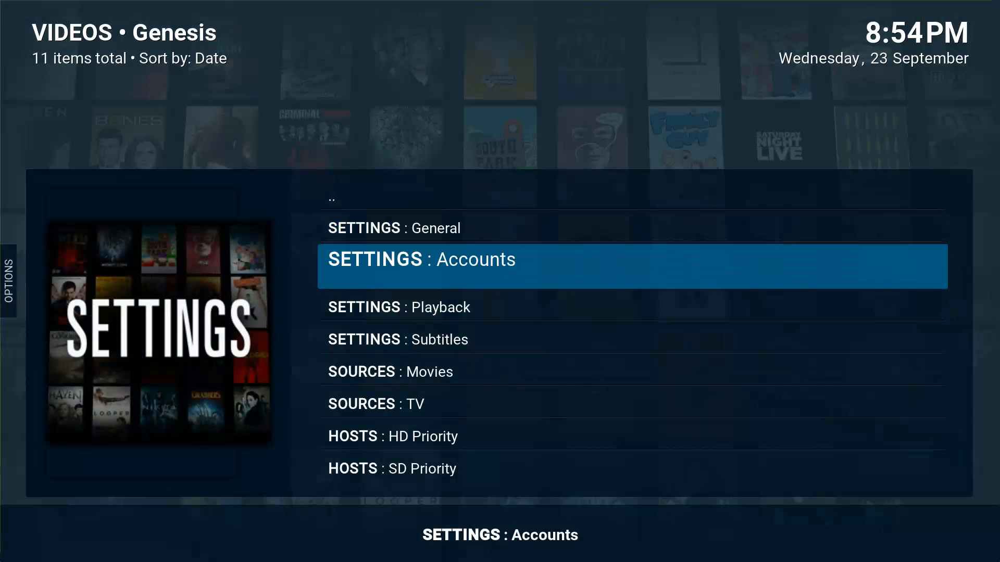
{"action": "key", "text": "Return"}
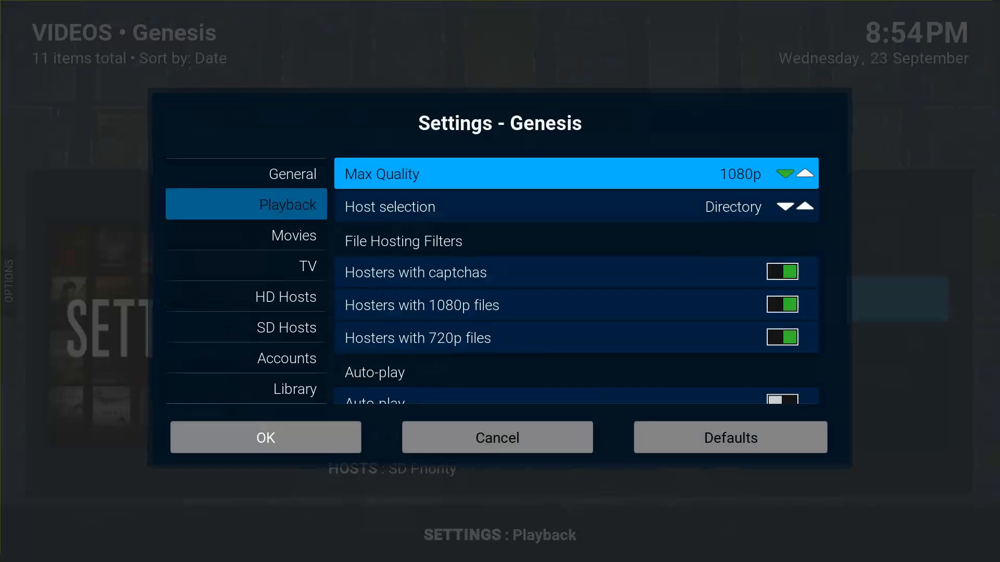
Switch off Hosters with captchas and switch on Auto-play and Auto-play (Library).
{"action": "key", "text": "Left"}
{"action": "key", "text": "Right"}
{"action": "key", "text": "Down"}
{"action": "key", "text": "Down"}
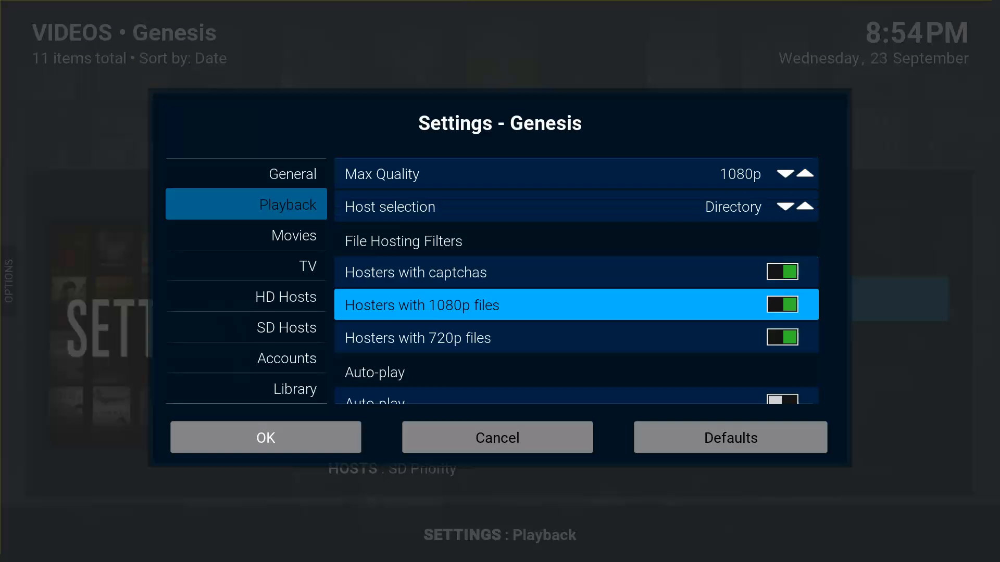
{"action": "key", "text": "Down"}
{"action": "key", "text": "Up"}
{"action": "key", "text": "Up"}
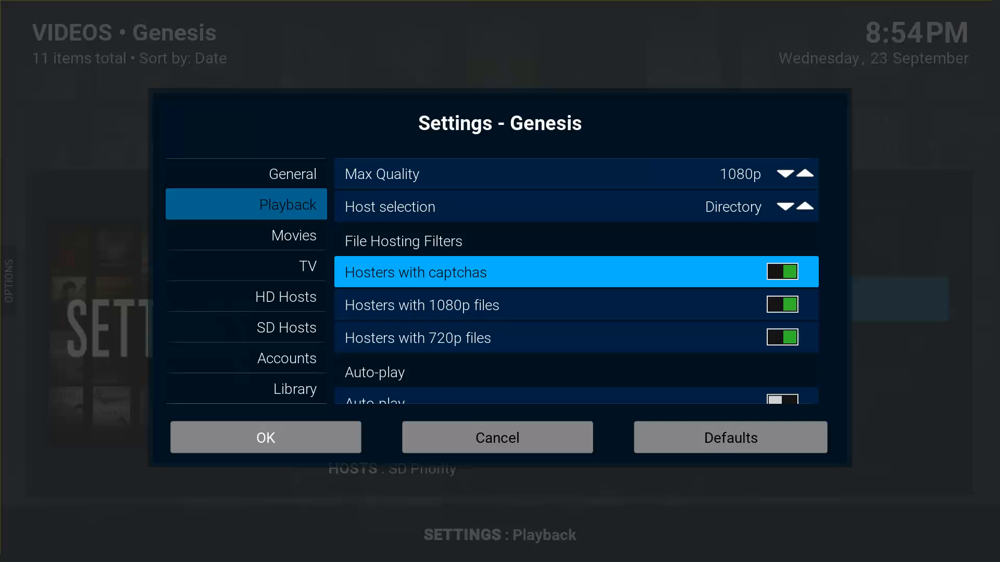
{"action": "key", "text": "Down"}
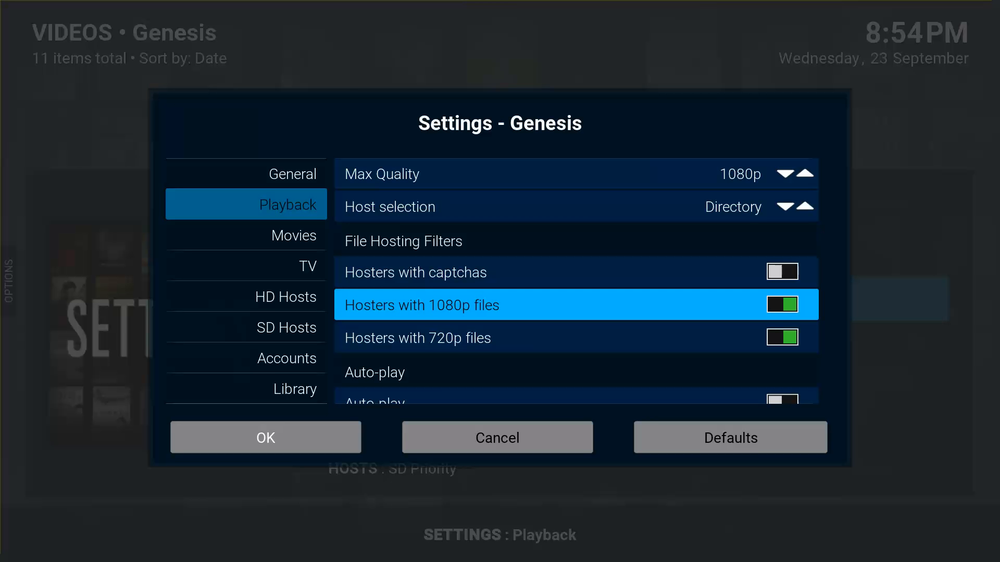
{"action": "key", "text": "Down"}
{"action": "key", "text": "Down"}
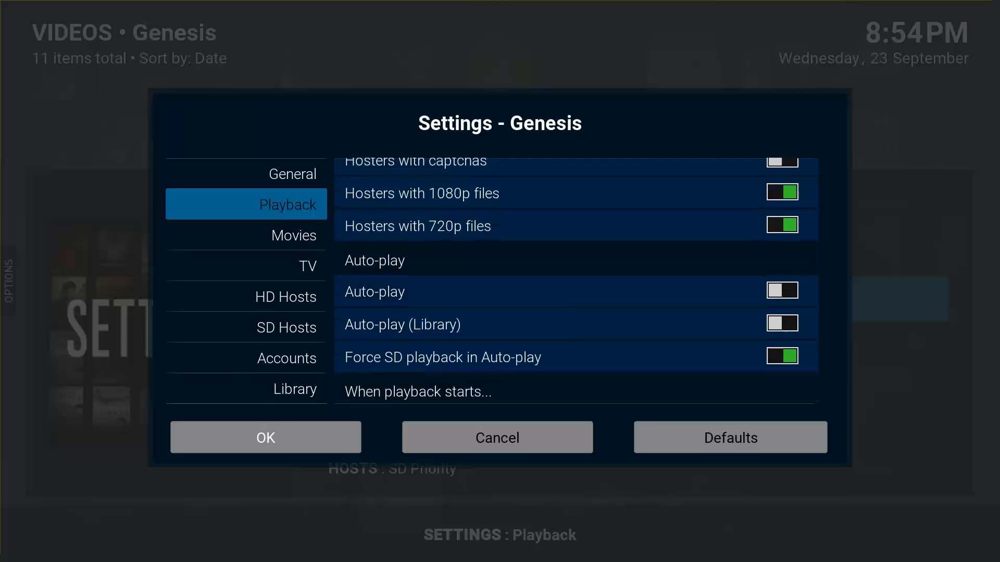
{"action": "key", "text": "Return"}
{"action": "key", "text": "Down"}
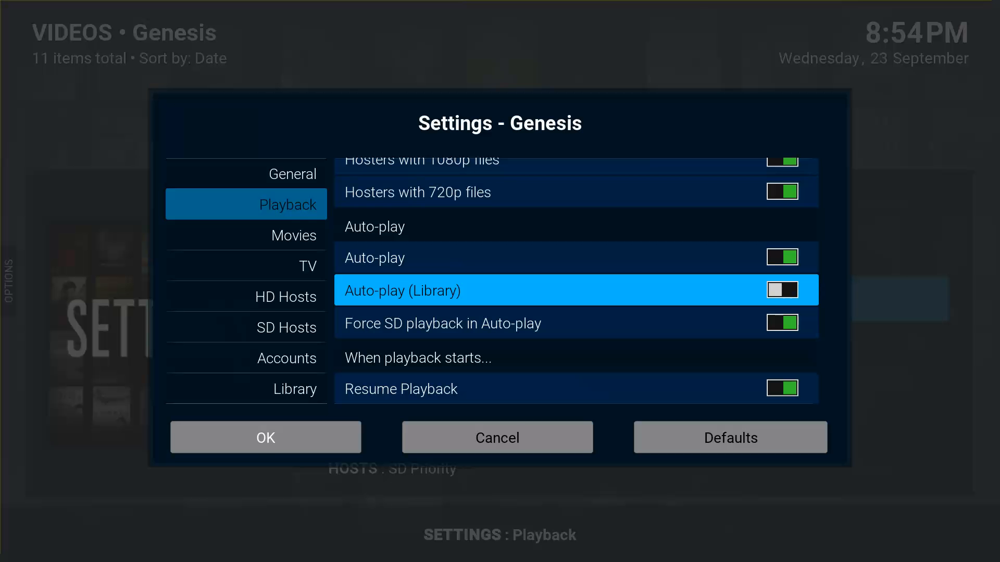
{"action": "key", "text": "Down"}
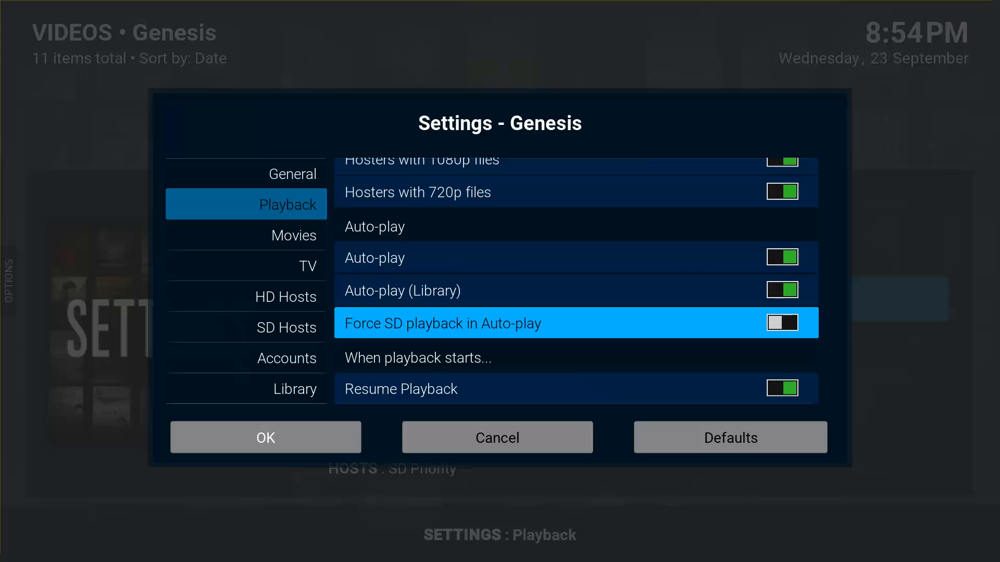
Leave Force SD off and confirm the playback settings with OK.
{"action": "key", "text": "Left"}
{"action": "key", "text": "Down"}
{"action": "key", "text": "Down"}
{"action": "key", "text": "Down"}
{"action": "key", "text": "Down"}
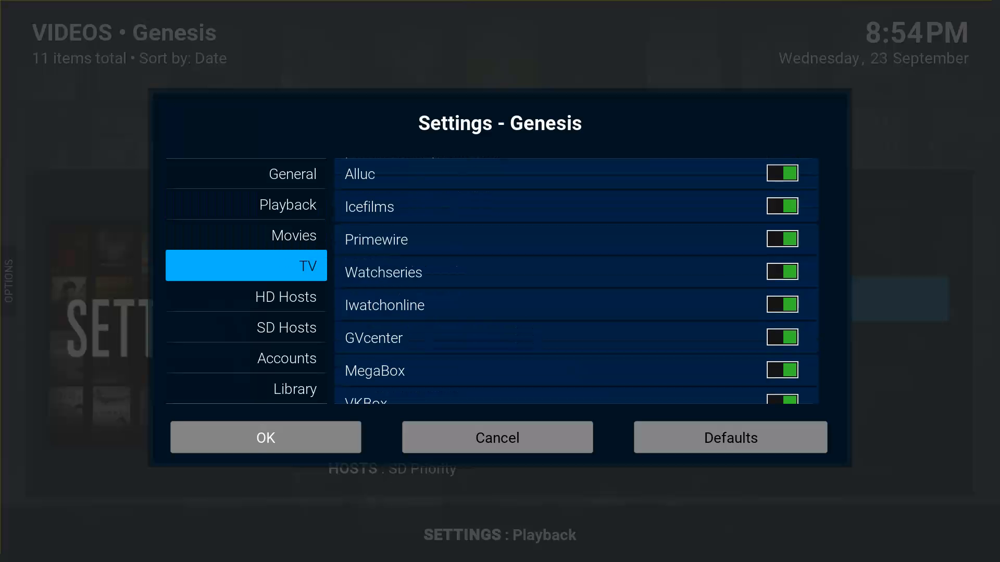
{"action": "key", "text": "Down"}
{"action": "key", "text": "Down"}
{"action": "key", "text": "Down"}
{"action": "key", "text": "Down"}
{"action": "key", "text": "Return"}
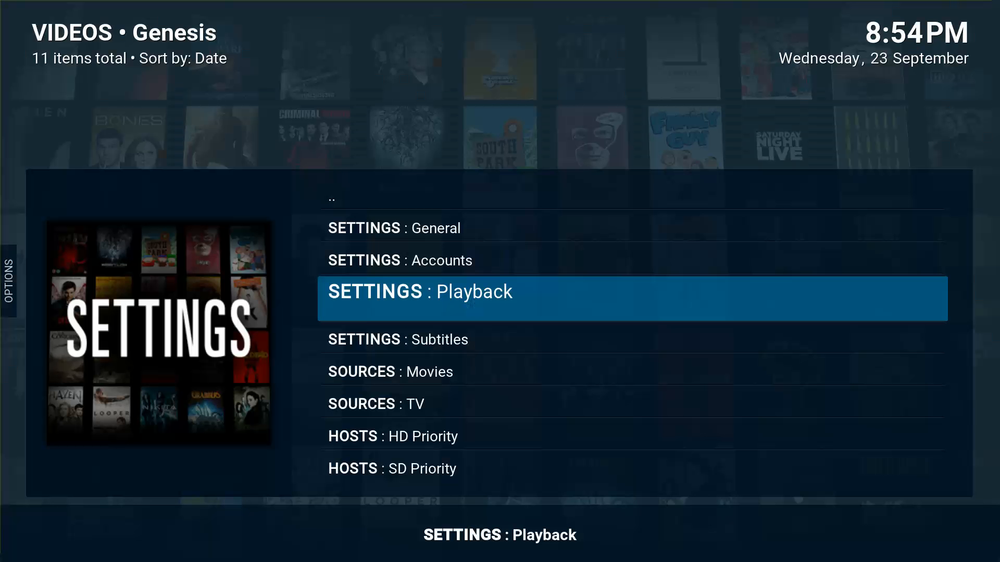
Return home, reopen the Genesis tile and reach its eight-item menu at Tools.
{"action": "key", "text": "Escape"}
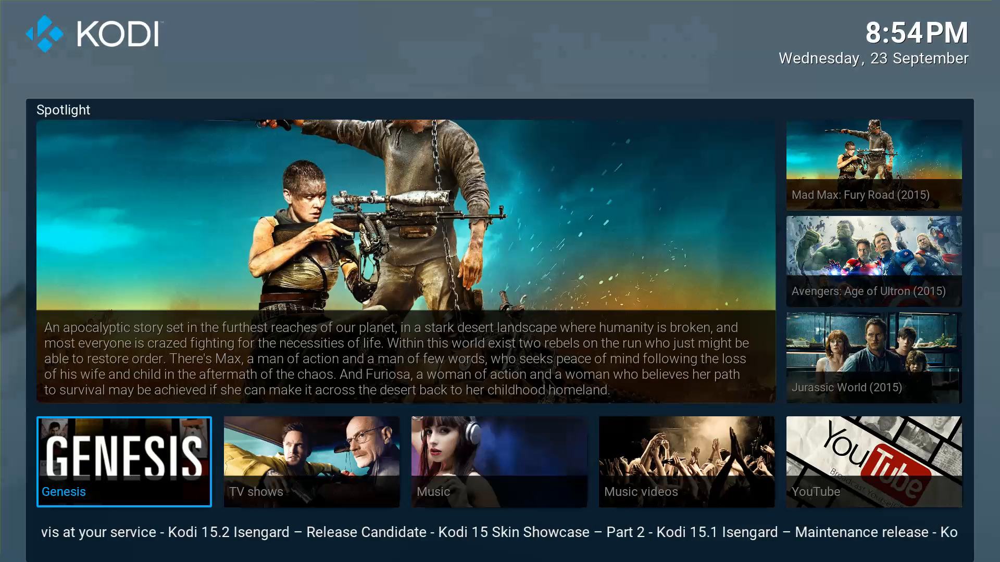
{"action": "key", "text": "Return"}
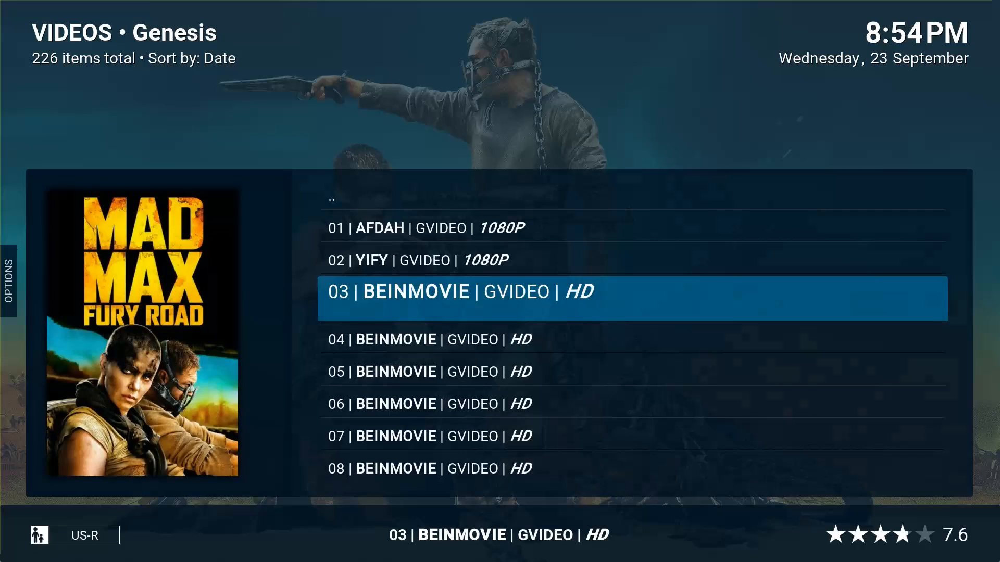
{"action": "key", "text": "Up"}
{"action": "key", "text": "Up"}
{"action": "key", "text": "Up"}
{"action": "key", "text": "Return"}
{"action": "key", "text": "Return"}
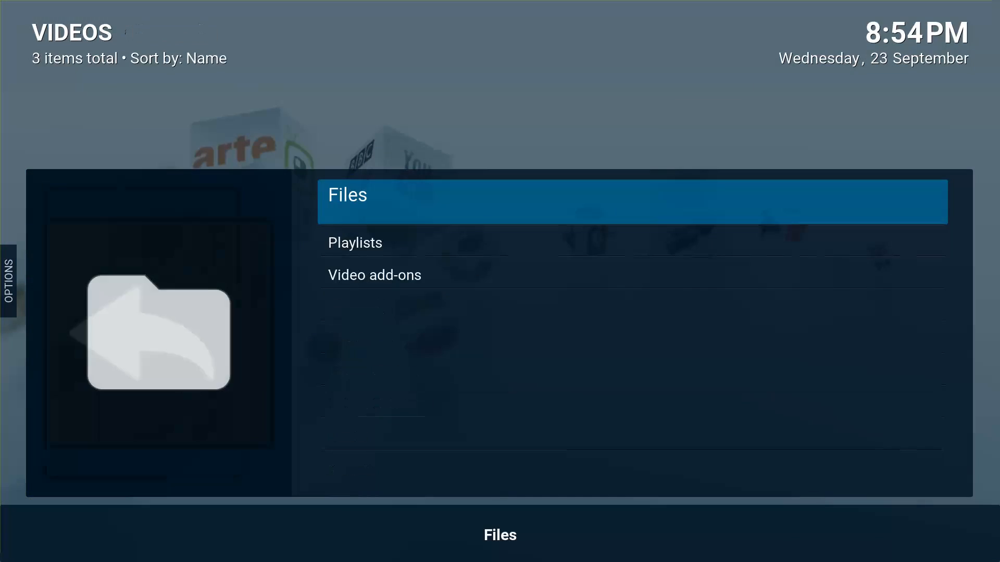
{"action": "key", "text": "Escape"}
{"action": "key", "text": "Return"}
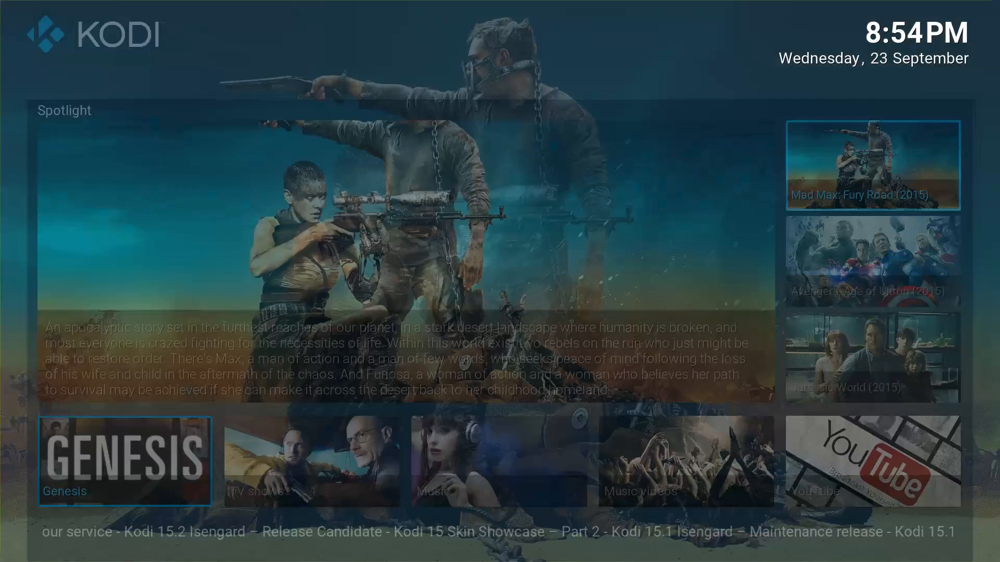
{"action": "key", "text": "Escape"}
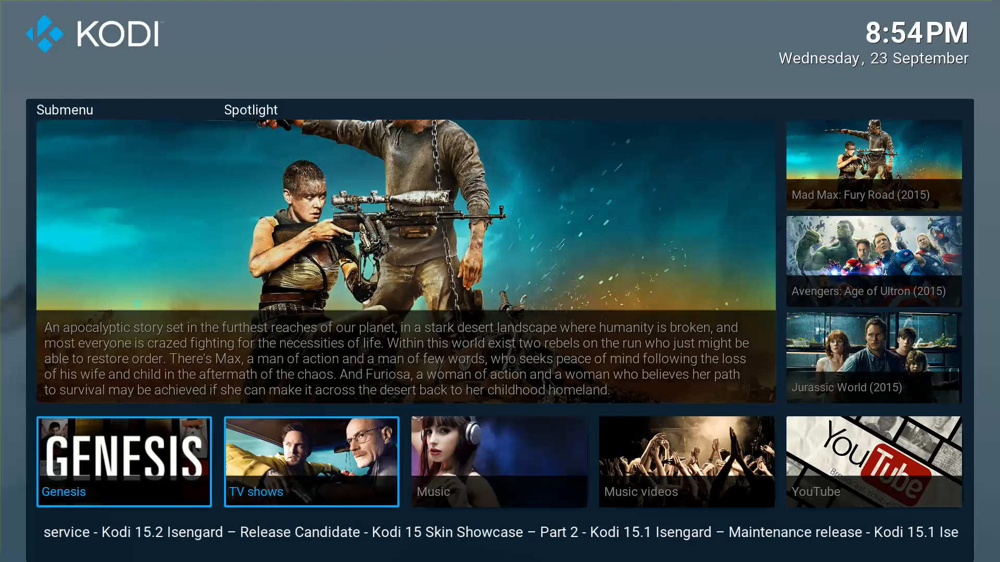
{"action": "key", "text": "Return"}
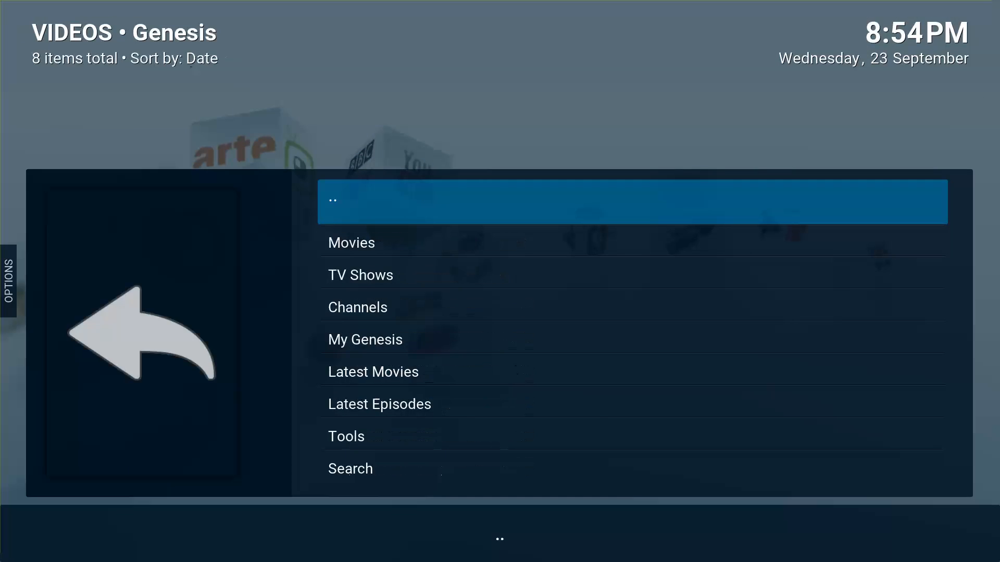
{"action": "key", "text": "Up"}
{"action": "key", "text": "Up"}
{"action": "key", "text": "Up"}
{"action": "key", "text": "Down"}
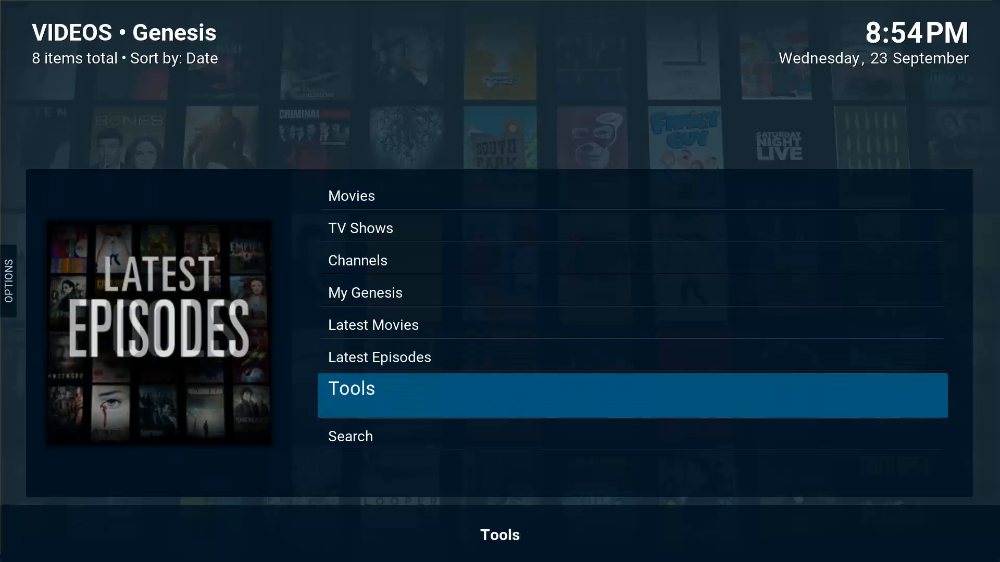
{"action": "key", "text": "Down"}
{"action": "key", "text": "Up"}
{"action": "key", "text": "Return"}
{"action": "key", "text": "Return"}
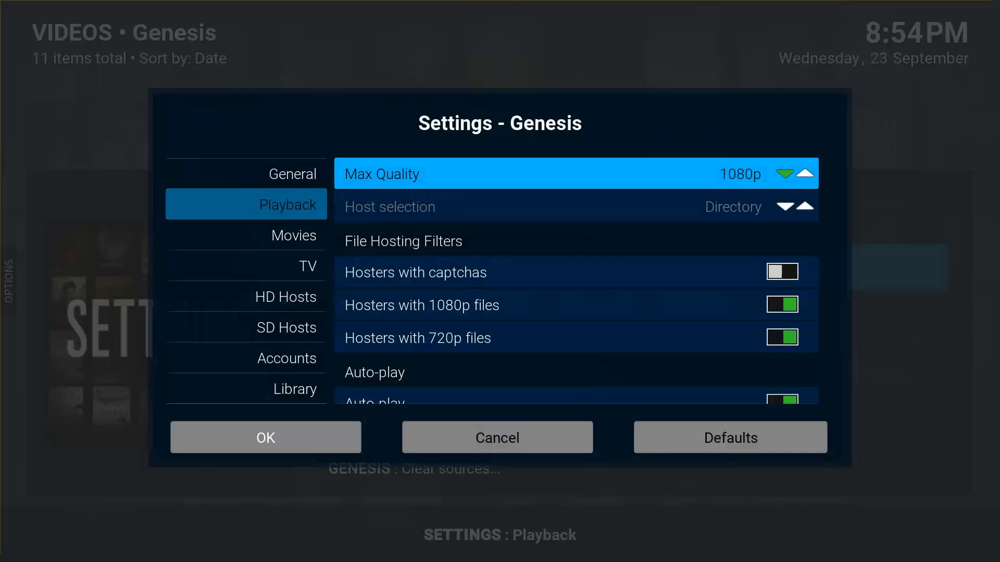
{"action": "key", "text": "Down"}
{"action": "key", "text": "Down"}
{"action": "key", "text": "Down"}
{"action": "key", "text": "Down"}
{"action": "key", "text": "Down"}
{"action": "key", "text": "Down"}
{"action": "key", "text": "Up"}
{"action": "key", "text": "Up"}
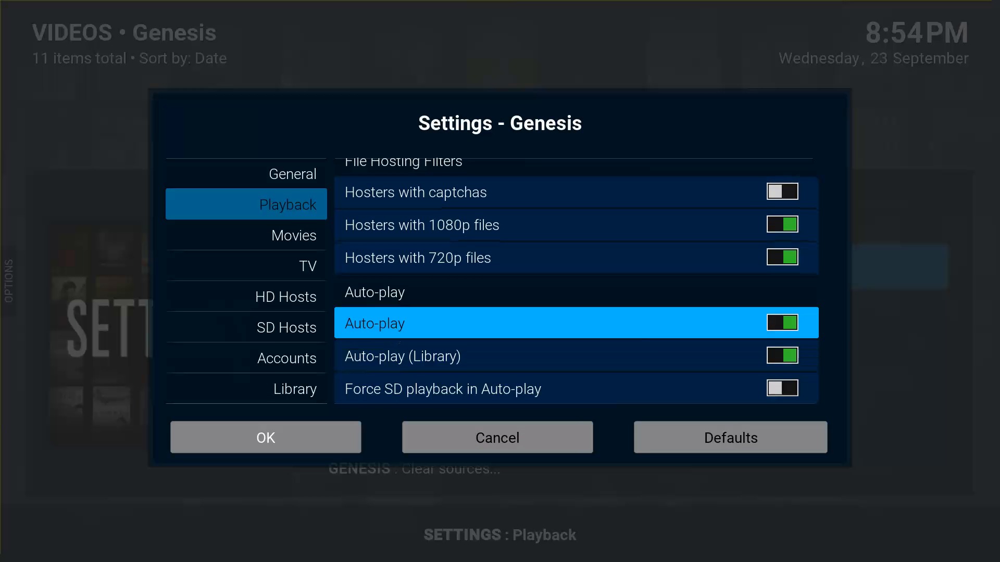
{"action": "key", "text": "Left"}
{"action": "key", "text": "Down"}
{"action": "key", "text": "Down"}
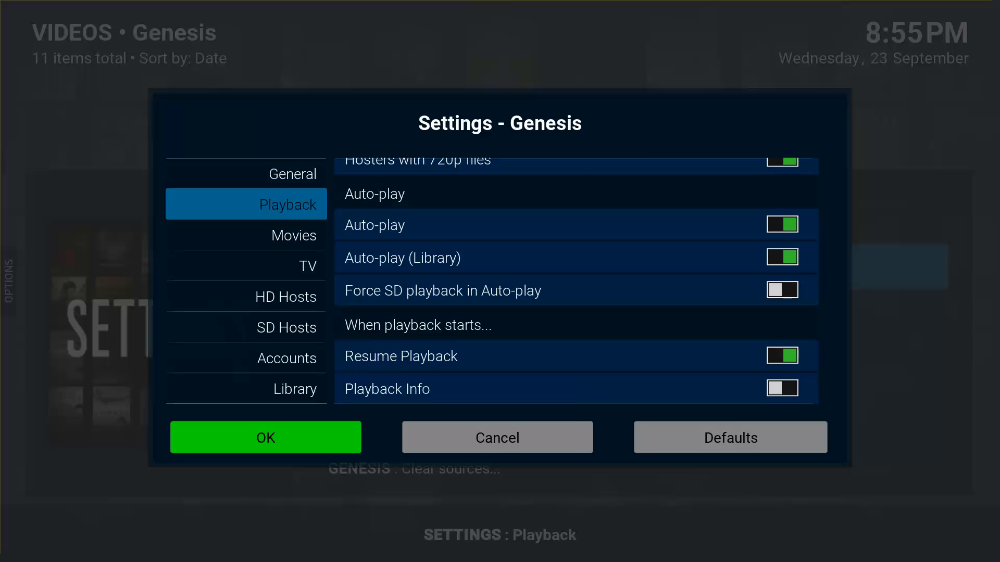
{"action": "key", "text": "Return"}
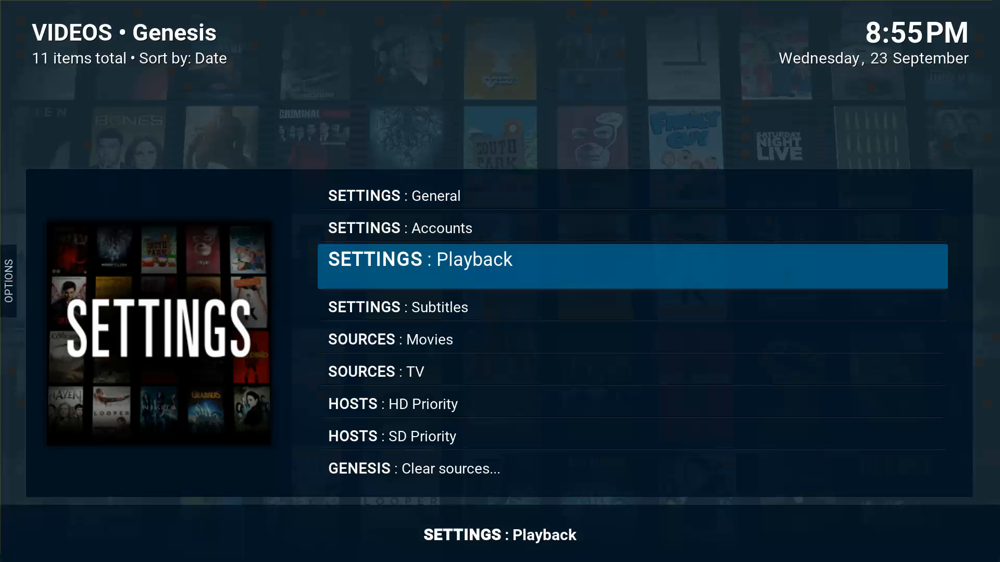
{"action": "key", "text": "Up"}
{"action": "key", "text": "Up"}
{"action": "key", "text": "Up"}
{"action": "key", "text": "Return"}
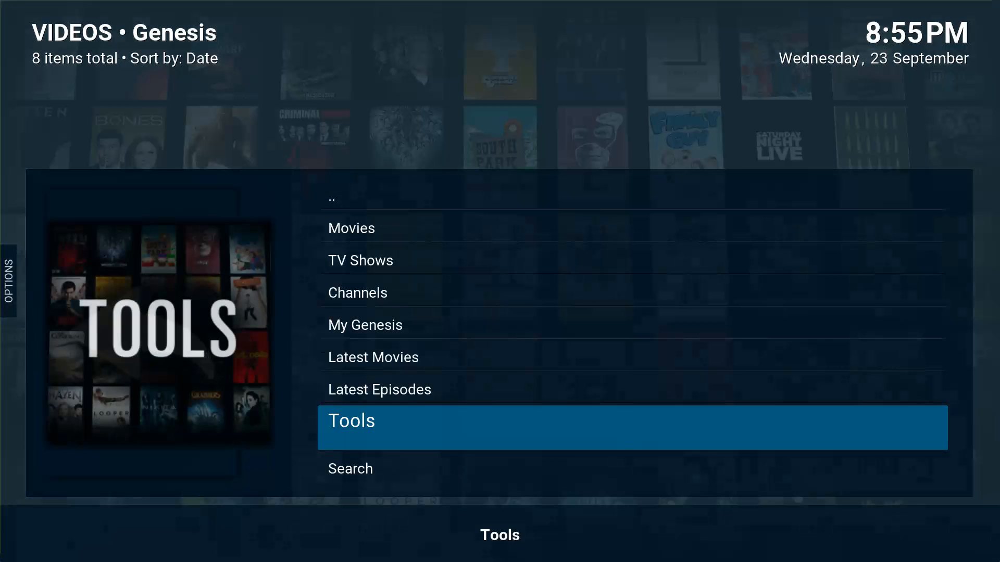
{"action": "key", "text": "Up"}
{"action": "key", "text": "Up"}
{"action": "key", "text": "Up"}
{"action": "key", "text": "Up"}
{"action": "key", "text": "Up"}
{"action": "key", "text": "Up"}
Auto-play Mad Max: Fury Road from Genesis Movies › Most Popular.
{"action": "key", "text": "Return"}
{"action": "key", "text": "Down"}
{"action": "key", "text": "Down"}
{"action": "key", "text": "Down"}
{"action": "key", "text": "Down"}
{"action": "key", "text": "Down"}
{"action": "key", "text": "Down"}
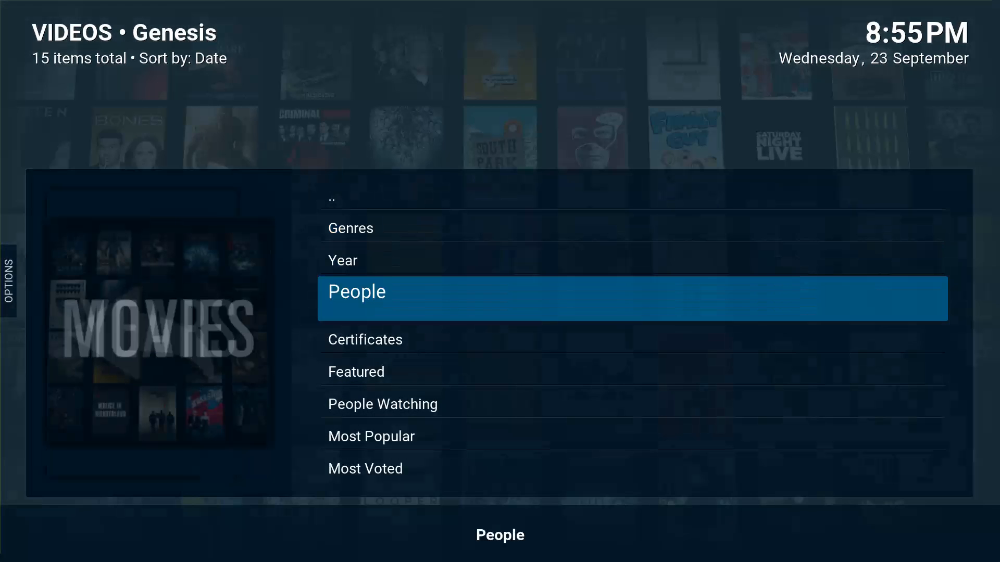
{"action": "key", "text": "Down"}
{"action": "key", "text": "Return"}
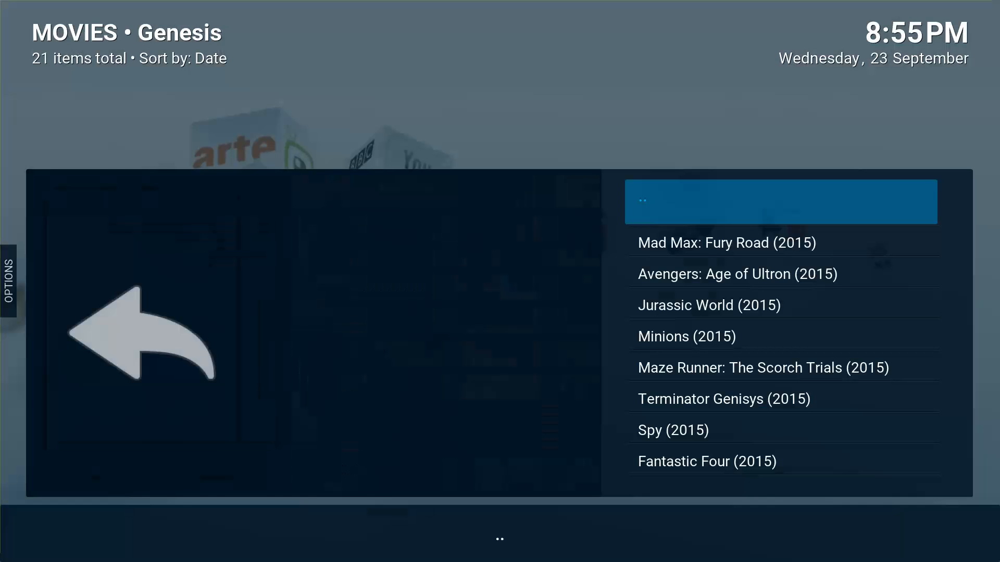
{"action": "key", "text": "Down"}
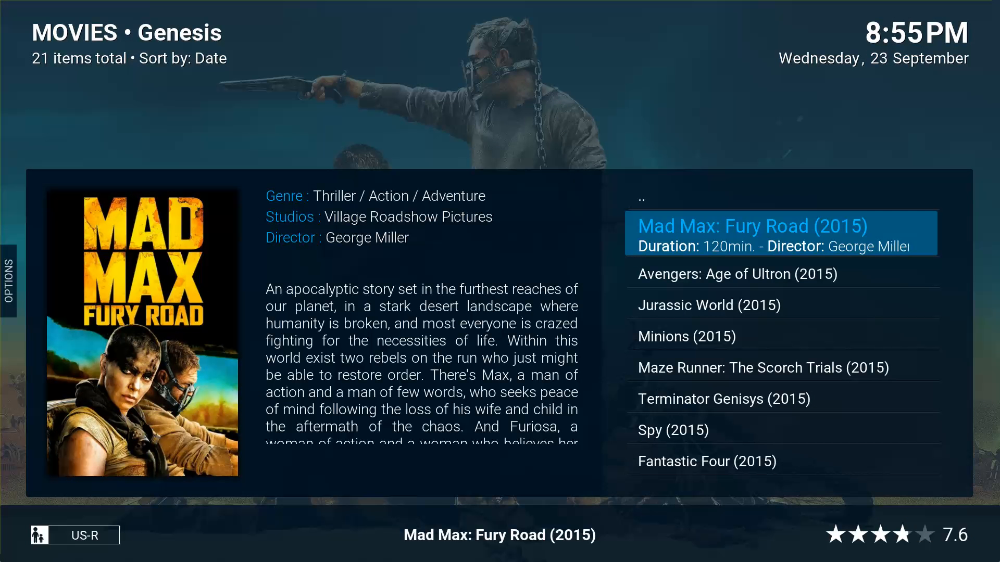
{"action": "key", "text": "Return"}
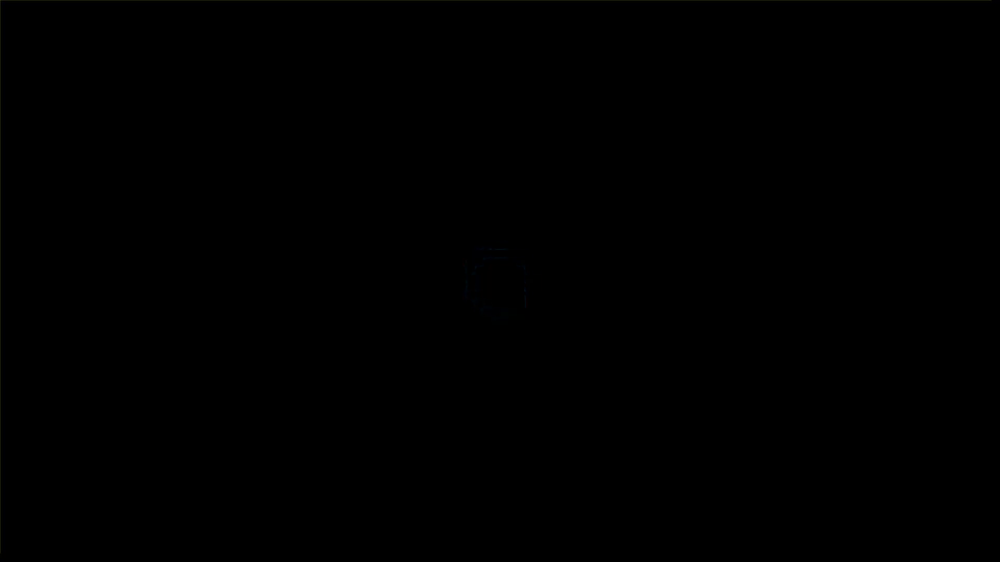
Stop playback from the on-screen controls and return to the home screen.
{"action": "key", "text": "Return"}
{"action": "key", "text": "Right"}
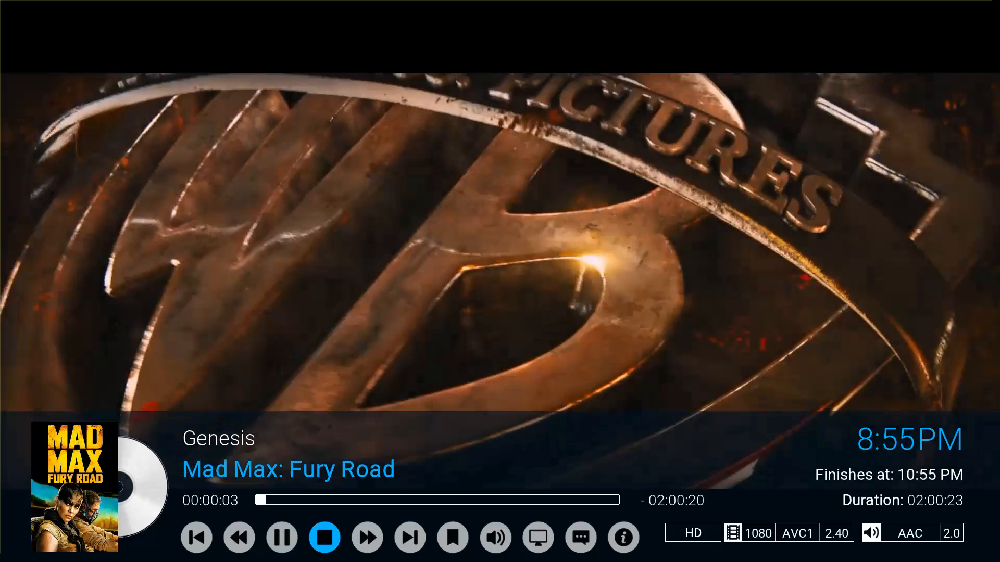
{"action": "key", "text": "Return"}
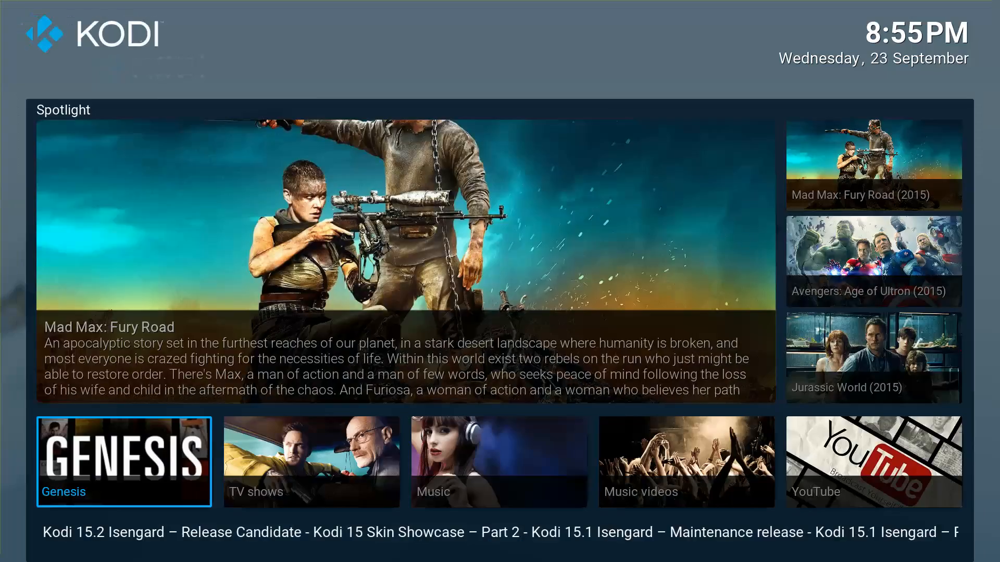
{"action": "key", "text": "Right"}
Browse the home menu items and the Genesis Spotlight movie list.
{"action": "key", "text": "Left"}
{"action": "key", "text": "Left"}
{"action": "key", "text": "Left"}
{"action": "key", "text": "Left"}
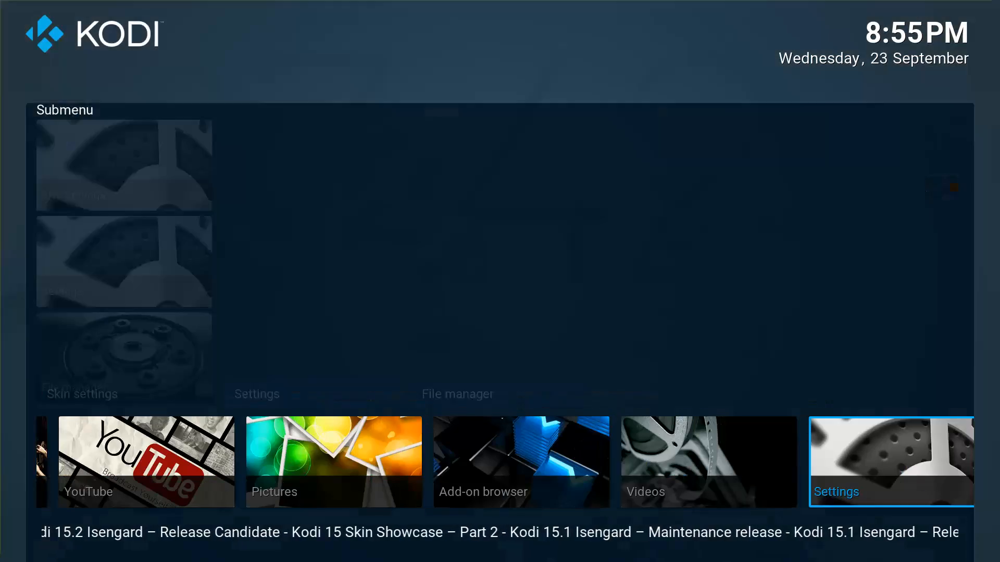
{"action": "key", "text": "Right"}
{"action": "key", "text": "Right"}
{"action": "key", "text": "Up"}
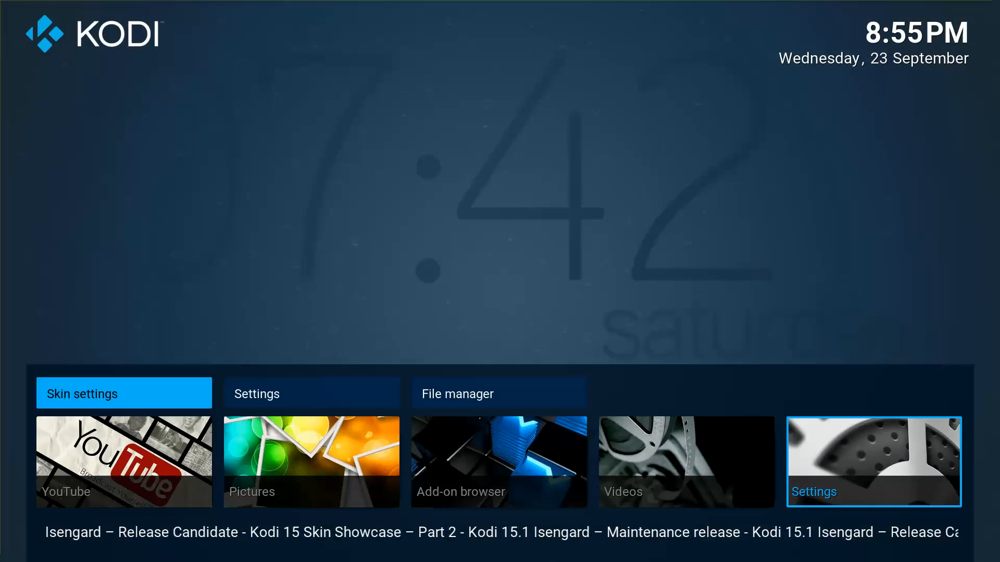
{"action": "key", "text": "Left"}
{"action": "key", "text": "Right"}
{"action": "key", "text": "Down"}
{"action": "key", "text": "Right"}
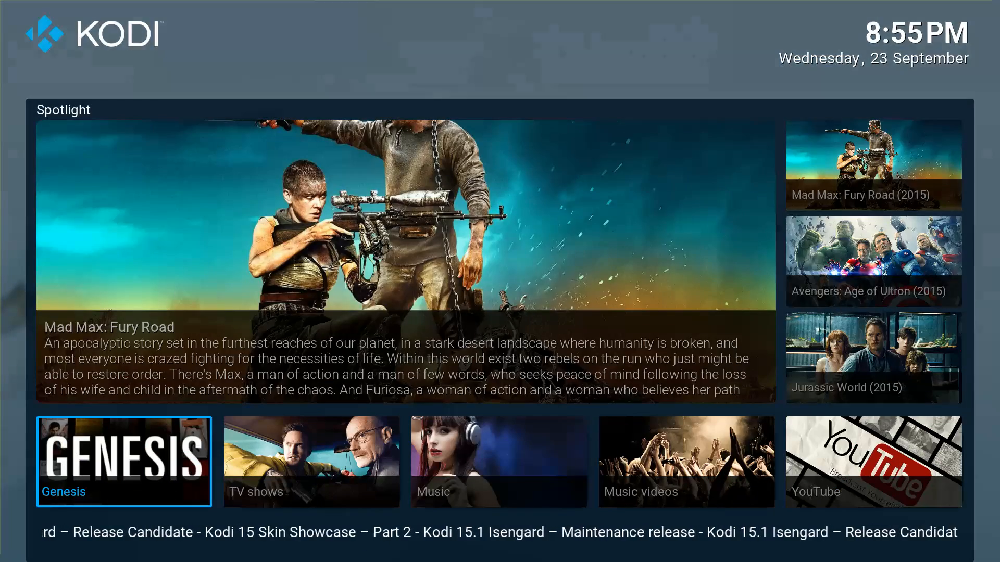
{"action": "key", "text": "Up"}
{"action": "key", "text": "Down"}
{"action": "key", "text": "Down"}
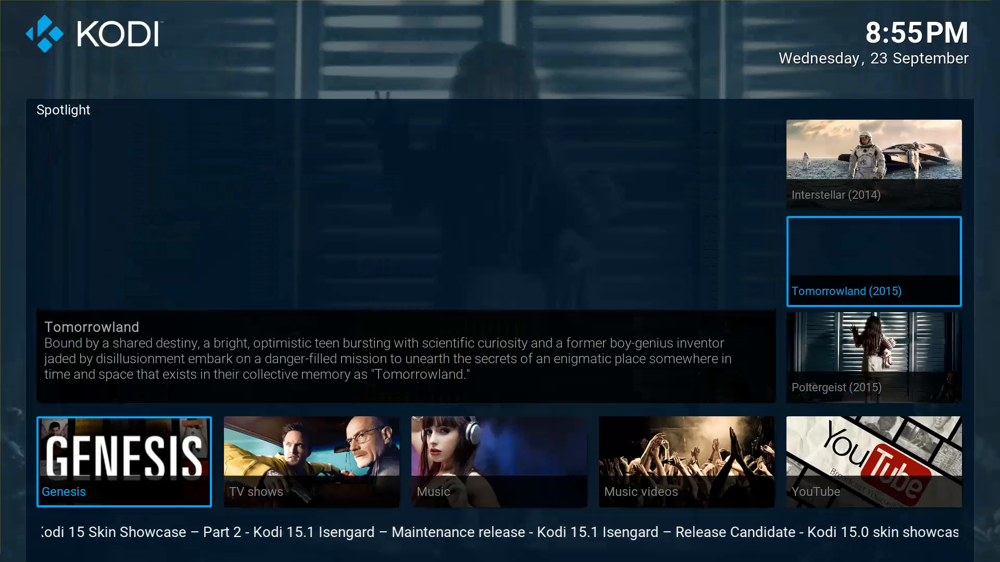
Open Settings › Skin settings at Configure shortcuts.
{"action": "key", "text": "Right"}
{"action": "key", "text": "Right"}
{"action": "key", "text": "Right"}
{"action": "key", "text": "Right"}
{"action": "key", "text": "Right"}
{"action": "key", "text": "Right"}
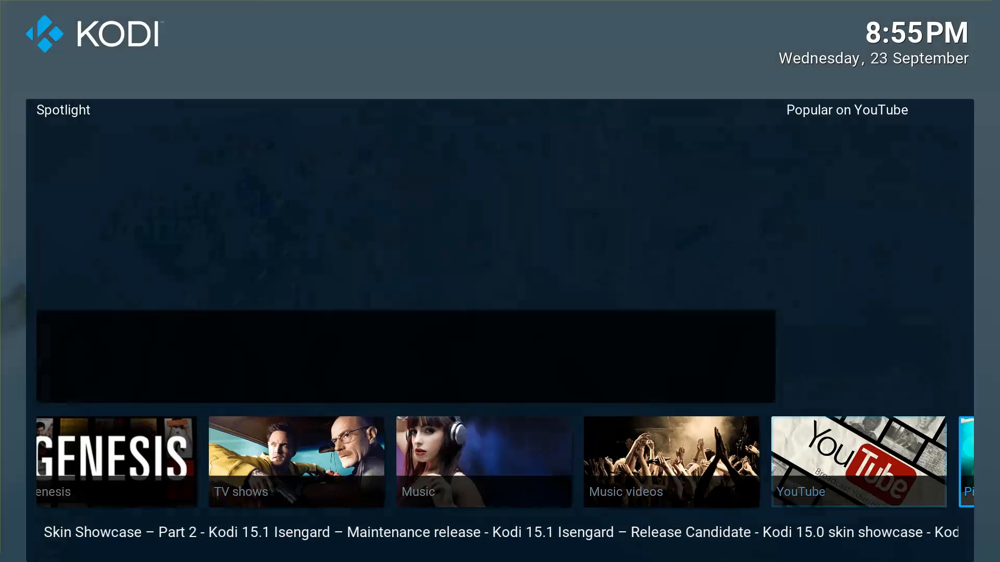
{"action": "key", "text": "Right"}
{"action": "key", "text": "Right"}
{"action": "key", "text": "Right"}
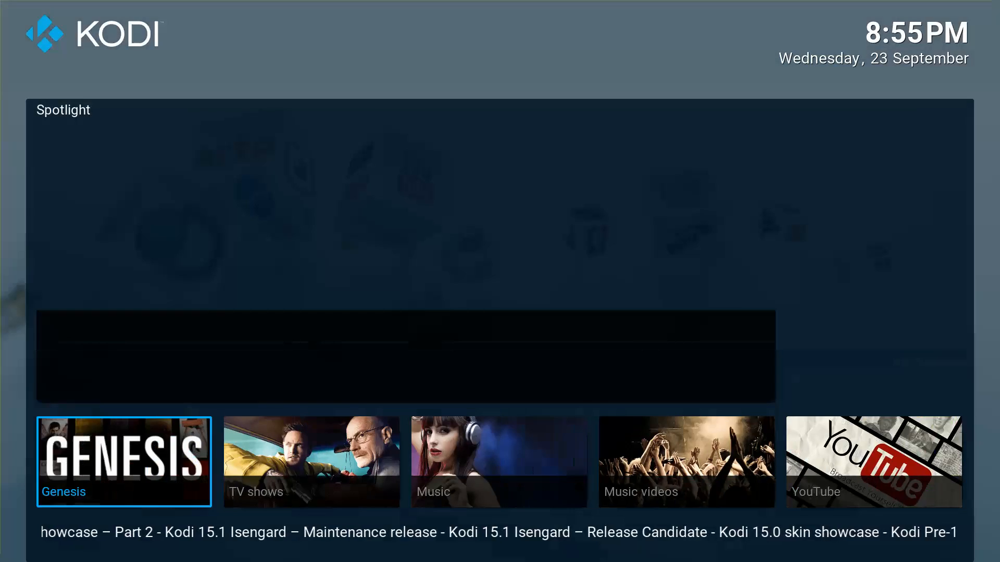
{"action": "key", "text": "Left"}
{"action": "key", "text": "Up"}
{"action": "key", "text": "Return"}
In Edit menu shortcuts, select the TV shows tile and choose Assign widget.
{"action": "key", "text": "Down"}
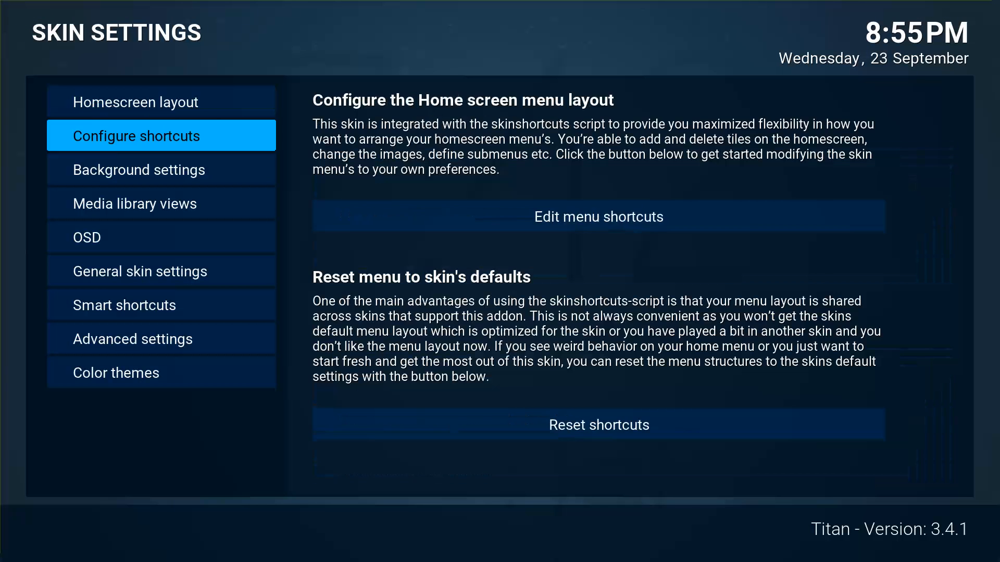
{"action": "key", "text": "Right"}
{"action": "key", "text": "Return"}
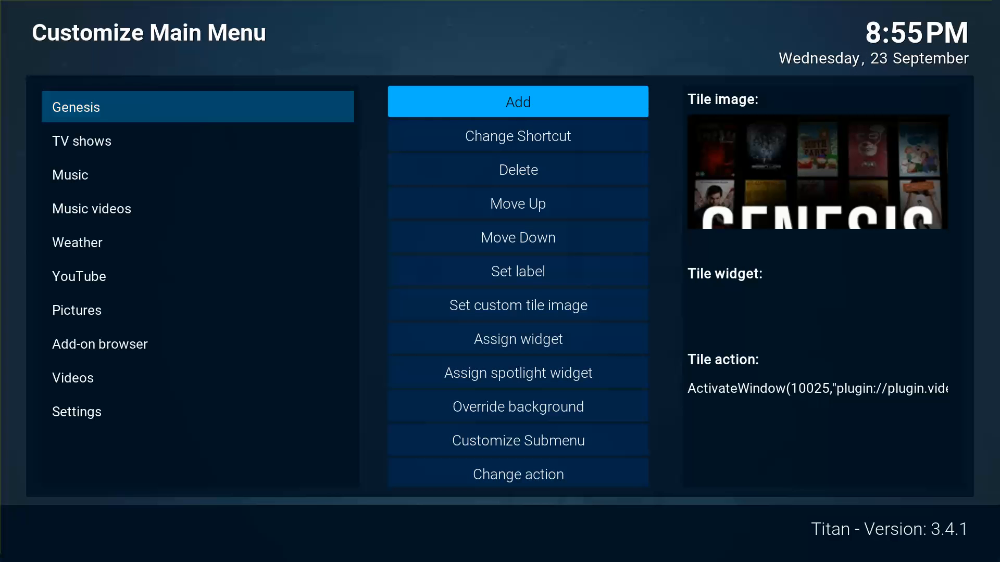
{"action": "key", "text": "Left"}
{"action": "key", "text": "Down"}
{"action": "key", "text": "Right"}
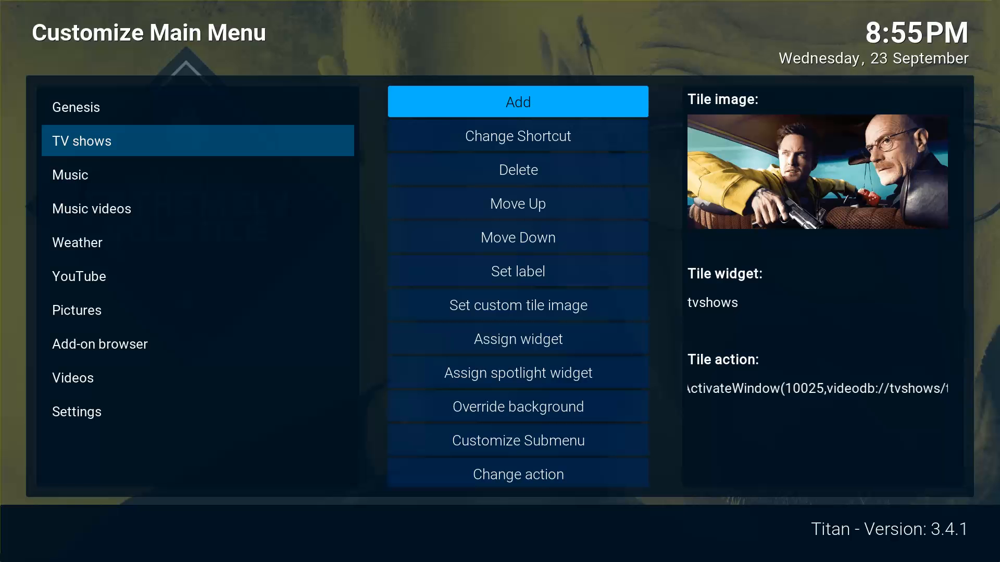
{"action": "key", "text": "Down"}
{"action": "key", "text": "Down"}
{"action": "key", "text": "Down"}
{"action": "key", "text": "Down"}
{"action": "key", "text": "Down"}
{"action": "key", "text": "Down"}
{"action": "key", "text": "Down"}
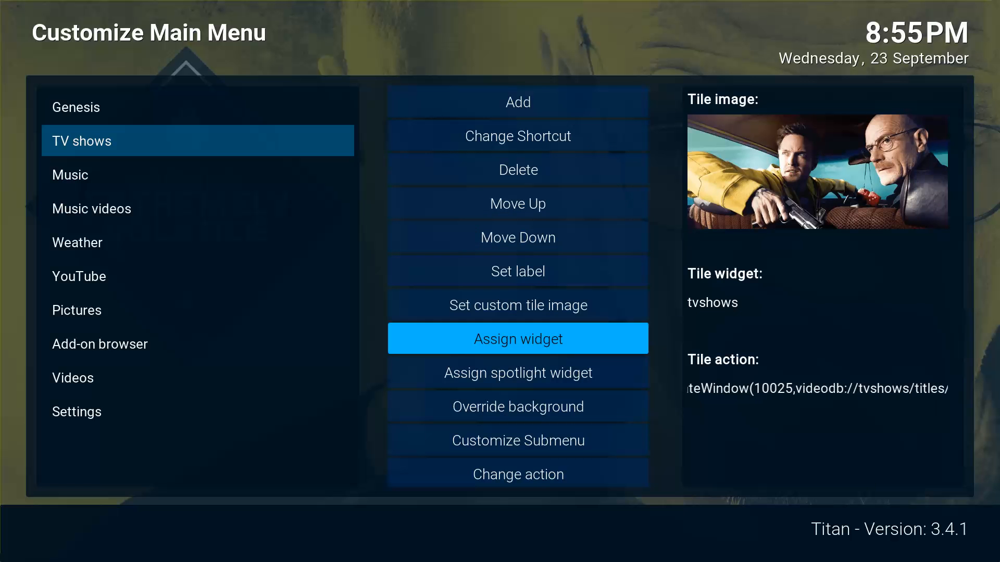
{"action": "key", "text": "Return"}
Set the widget to Video Library › Video Add-On › Genesis › TV Shows › Most Popular.
{"action": "key", "text": "Down"}
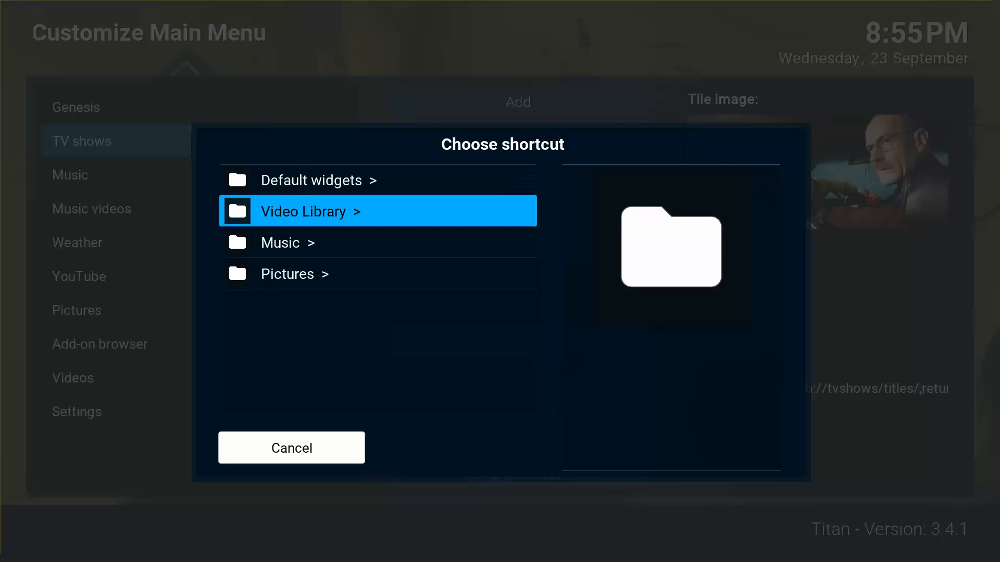
{"action": "key", "text": "Return"}
{"action": "key", "text": "Up"}
{"action": "key", "text": "Up"}
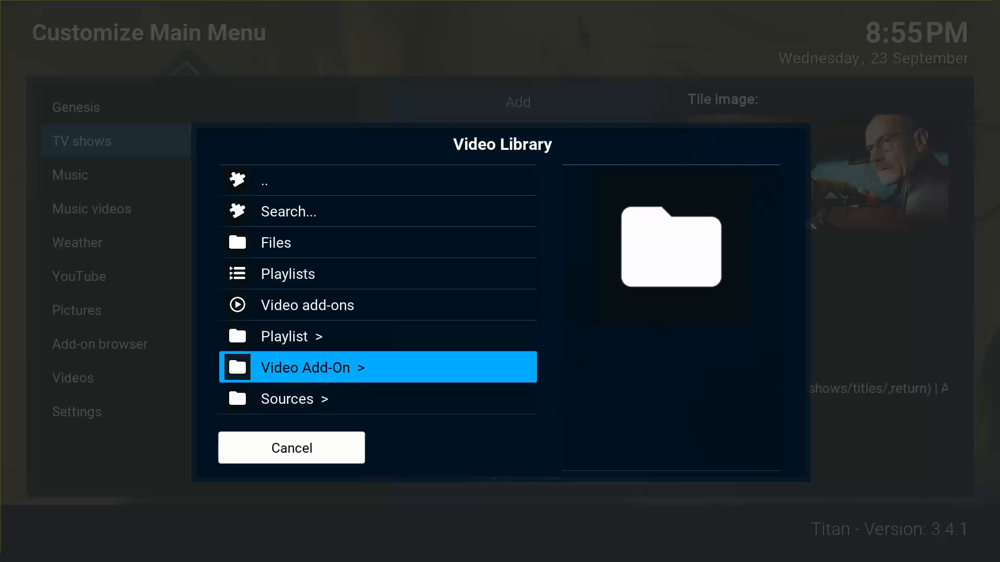
{"action": "key", "text": "Return"}
{"action": "key", "text": "Down"}
{"action": "key", "text": "Down"}
{"action": "key", "text": "Down"}
{"action": "key", "text": "Return"}
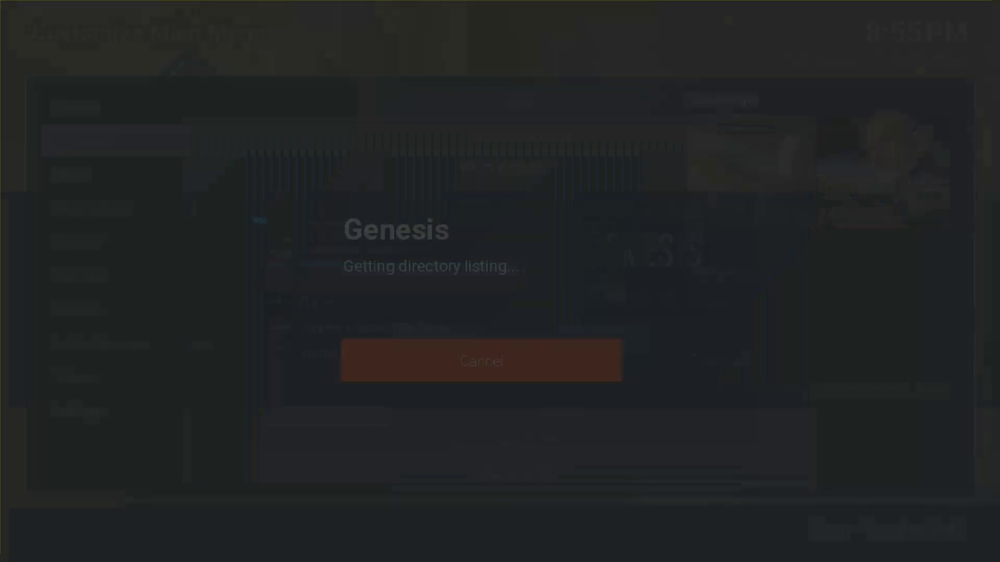
{"action": "key", "text": "Down"}
{"action": "key", "text": "Down"}
{"action": "key", "text": "Down"}
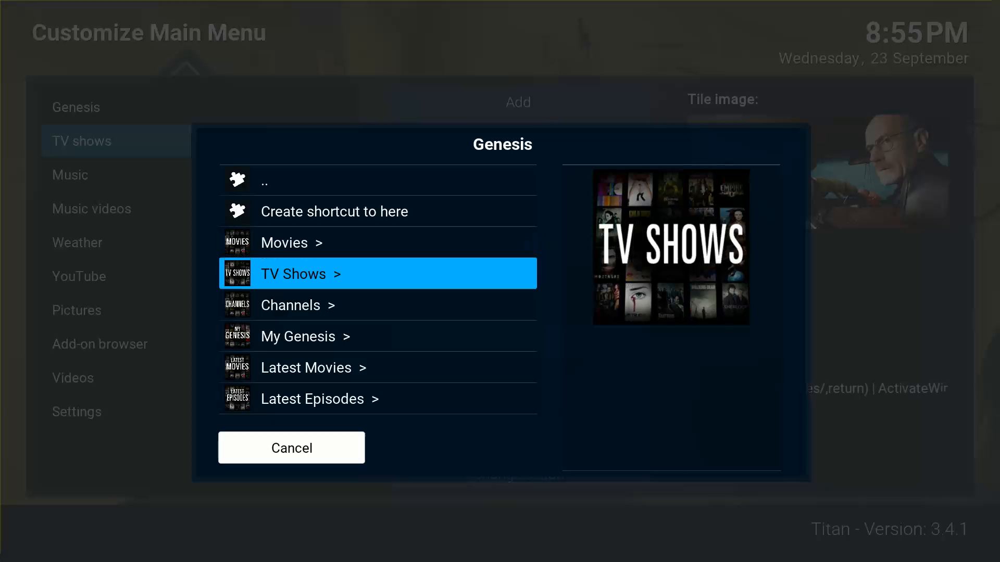
{"action": "key", "text": "Return"}
{"action": "key", "text": "Down"}
{"action": "key", "text": "Down"}
{"action": "key", "text": "Down"}
{"action": "key", "text": "Down"}
{"action": "key", "text": "Down"}
{"action": "key", "text": "Down"}
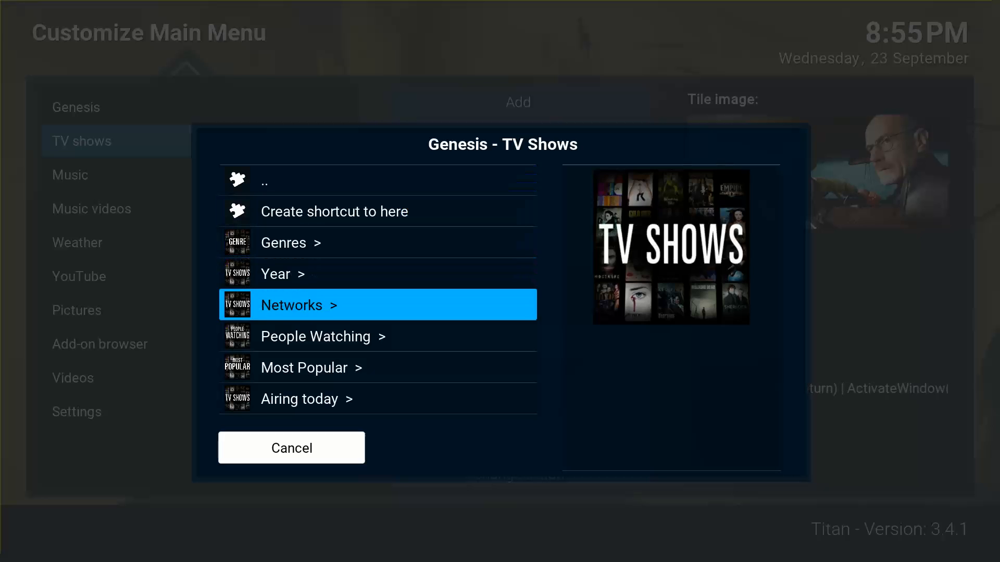
{"action": "key", "text": "Return"}
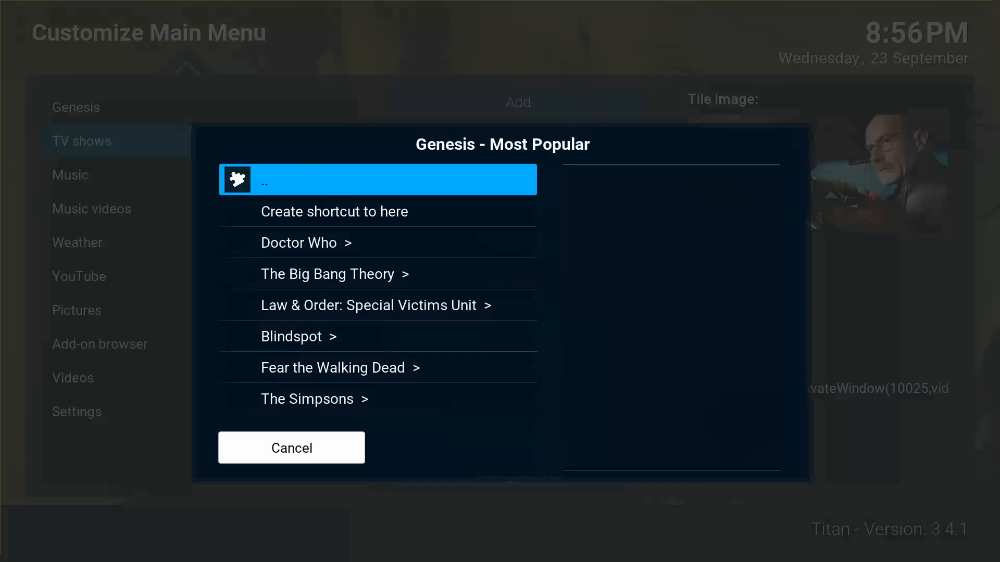
{"action": "key", "text": "Down"}
{"action": "key", "text": "Return"}
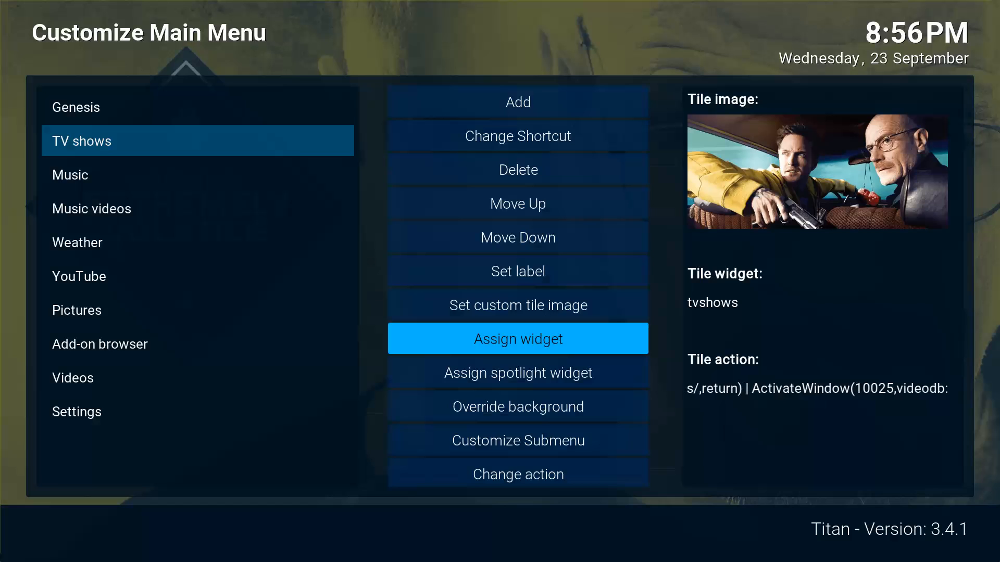
Return home and browse the Most Popular shows in the TV shows widget.
{"action": "key", "text": "Escape"}
{"action": "key", "text": "Escape"}
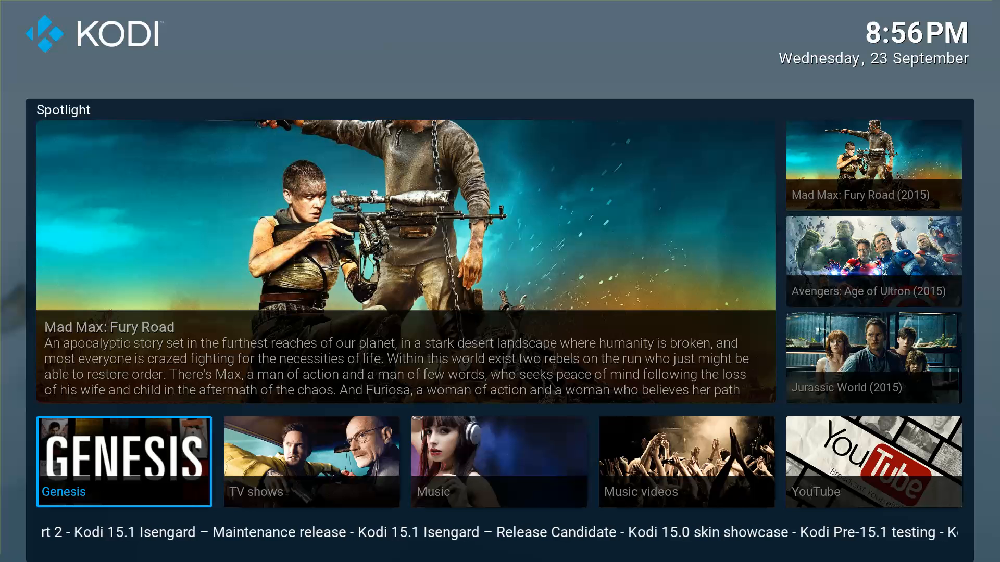
{"action": "key", "text": "Right"}
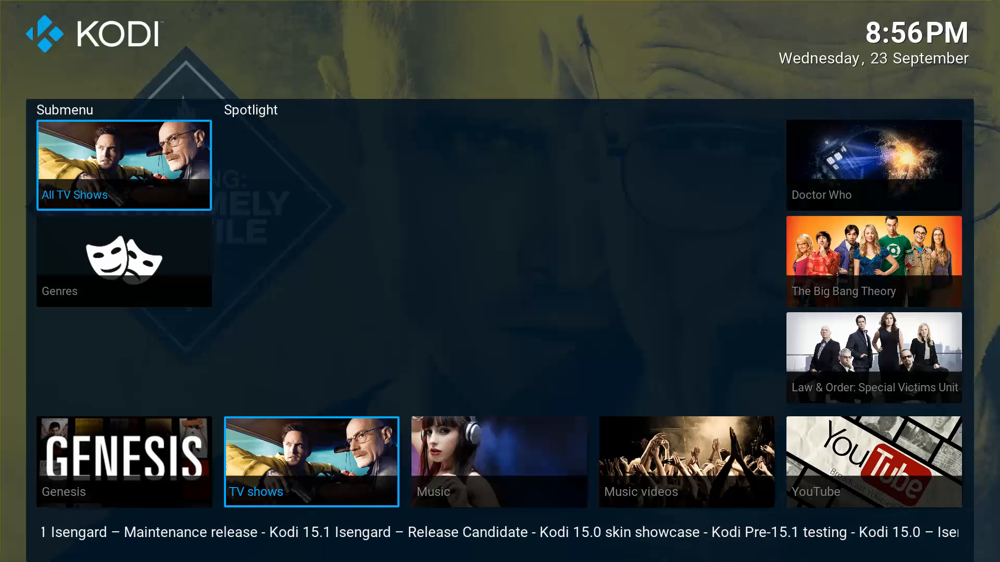
{"action": "key", "text": "Right"}
{"action": "key", "text": "Down"}
{"action": "key", "text": "Down"}
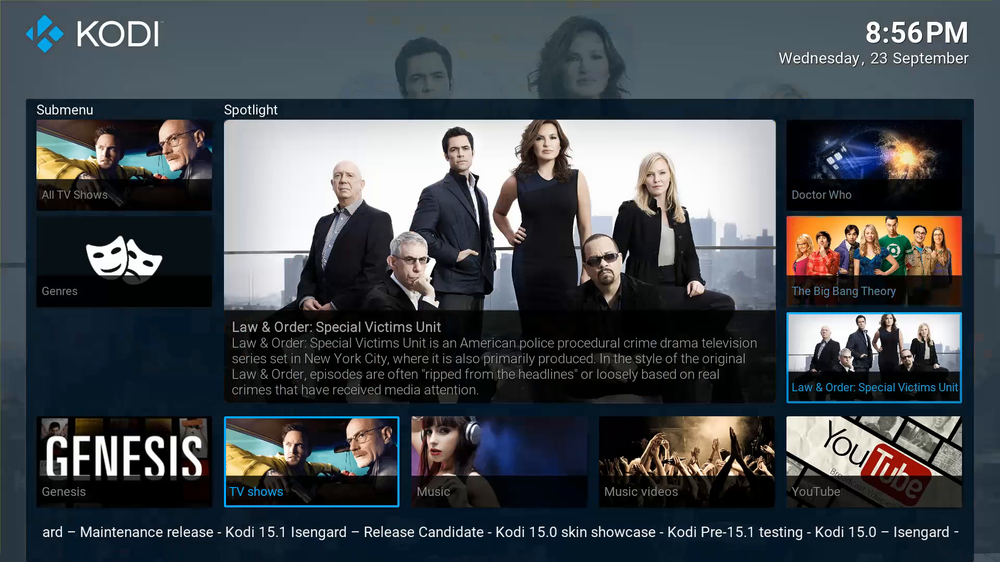
{"action": "key", "text": "Left"}
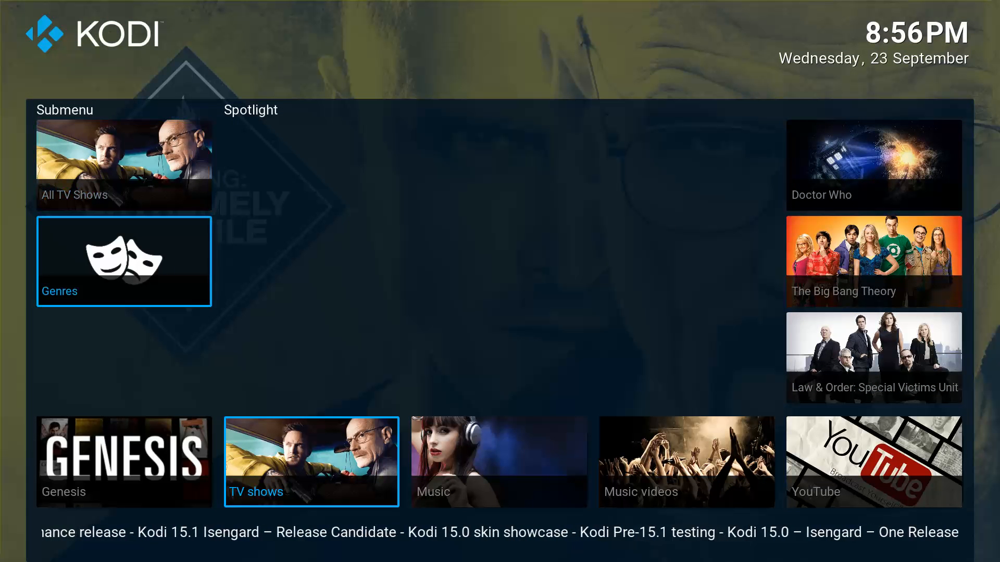
{"action": "key", "text": "Right"}
{"action": "key", "text": "Down"}
{"action": "key", "text": "Left"}
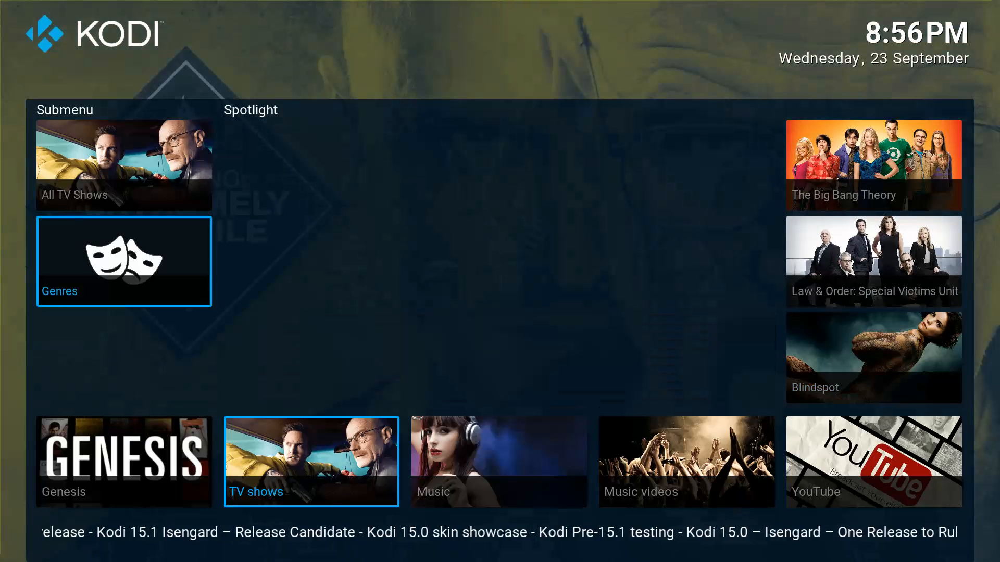
Move to Settings and open Skin settings.
{"action": "key", "text": "Left"}
{"action": "key", "text": "Left"}
{"action": "key", "text": "Left"}
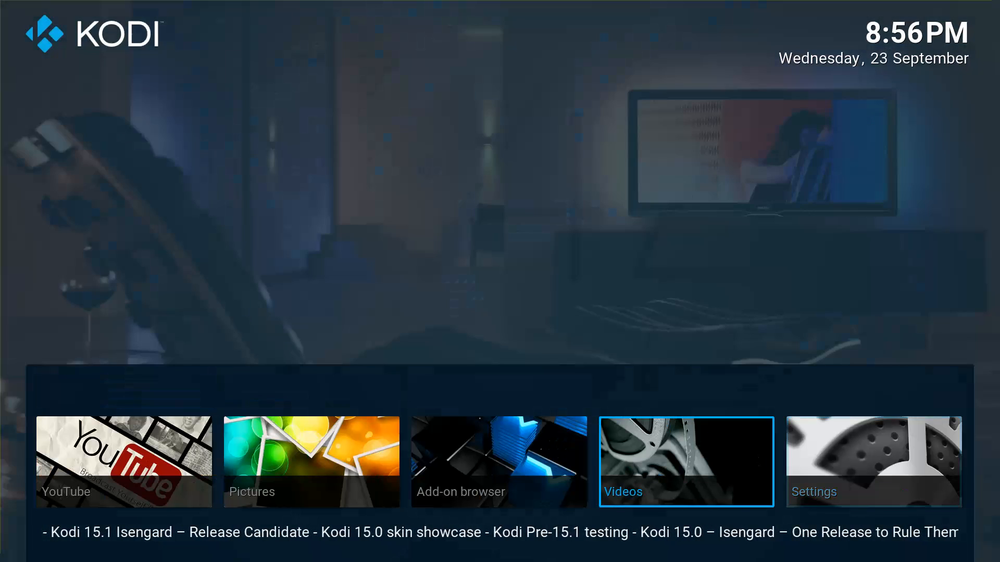
{"action": "key", "text": "Right"}
{"action": "key", "text": "Return"}
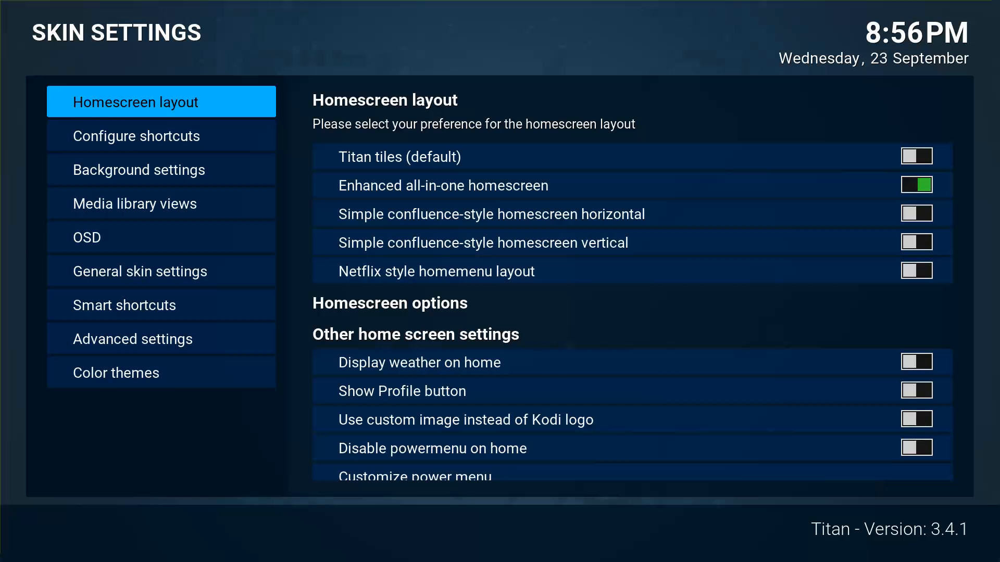
Open the TV shows tile's Customize Submenu editor under Edit menu shortcuts.
{"action": "key", "text": "Down"}
{"action": "key", "text": "Right"}
{"action": "key", "text": "Return"}
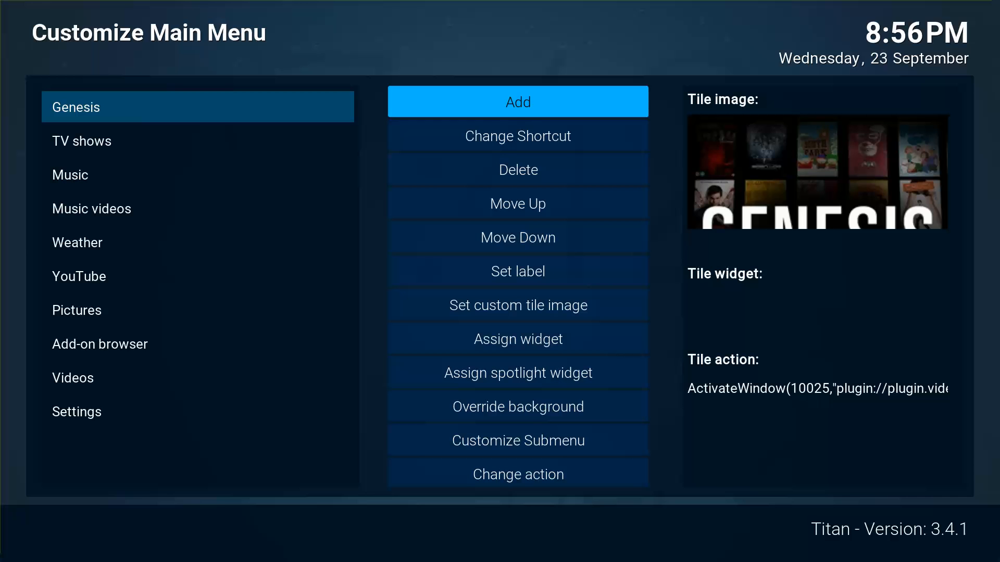
{"action": "key", "text": "Left"}
{"action": "key", "text": "Down"}
{"action": "key", "text": "Right"}
{"action": "key", "text": "Down"}
{"action": "key", "text": "Down"}
{"action": "key", "text": "Down"}
{"action": "key", "text": "Down"}
{"action": "key", "text": "Down"}
{"action": "key", "text": "Down"}
{"action": "key", "text": "Down"}
{"action": "key", "text": "Down"}
{"action": "key", "text": "Down"}
{"action": "key", "text": "Down"}
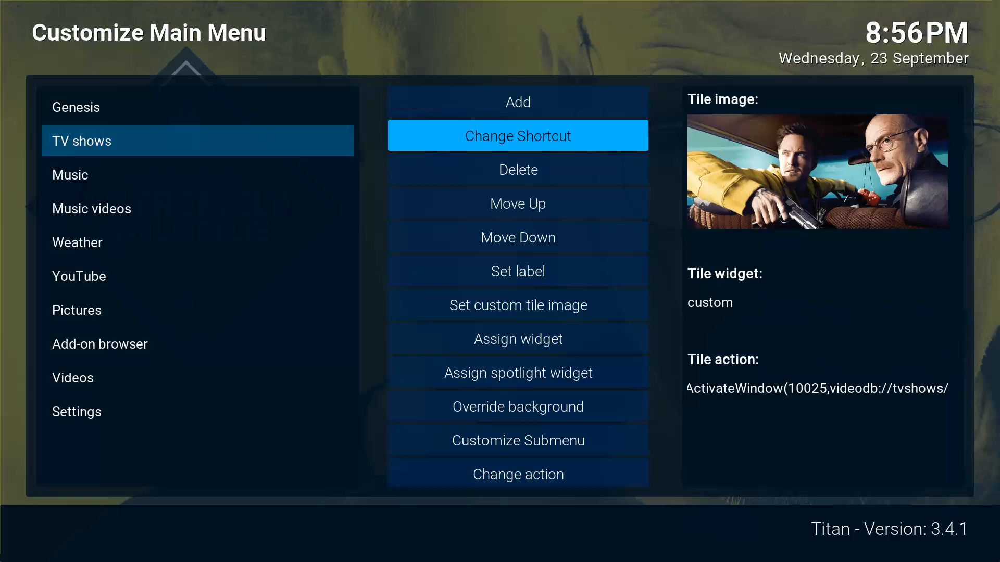
{"action": "key", "text": "Return"}
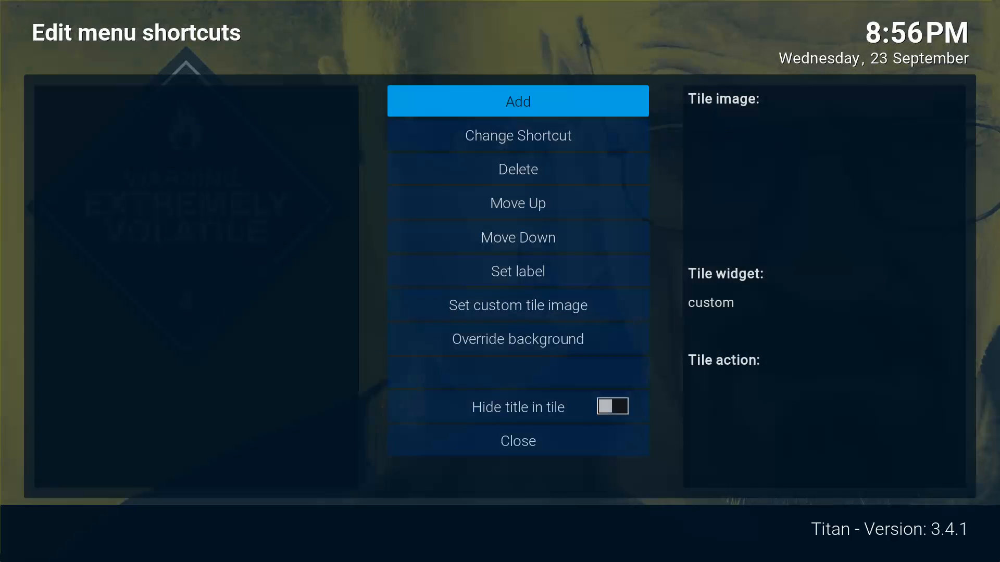
Delete every TV shows submenu entry, close the editor and back out to the home screen.
{"action": "key", "text": "Down"}
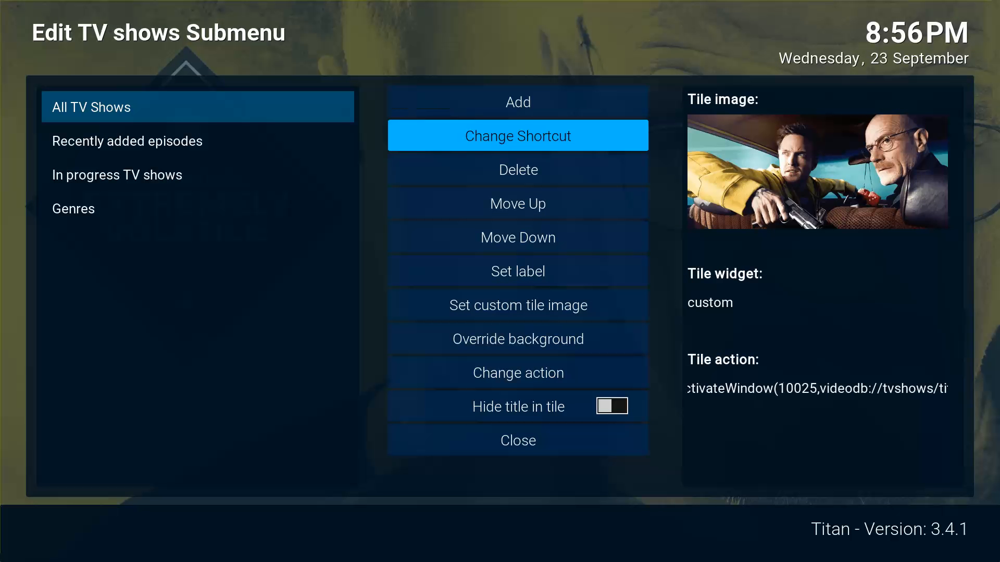
{"action": "key", "text": "Down"}
{"action": "key", "text": "Return"}
{"action": "key", "text": "Return"}
{"action": "key", "text": "Return"}
{"action": "key", "text": "Return"}
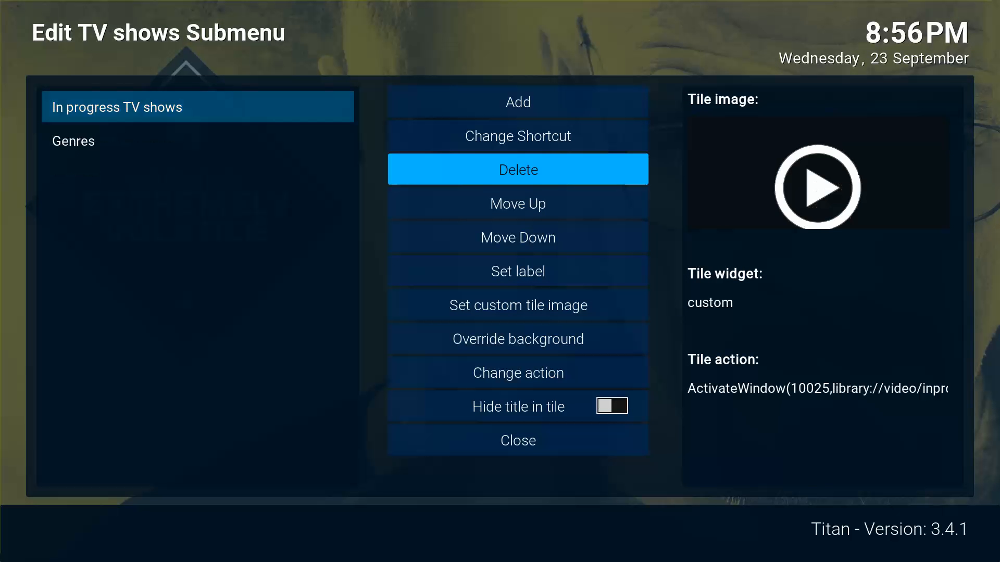
{"action": "key", "text": "Up"}
{"action": "key", "text": "Up"}
{"action": "key", "text": "Up"}
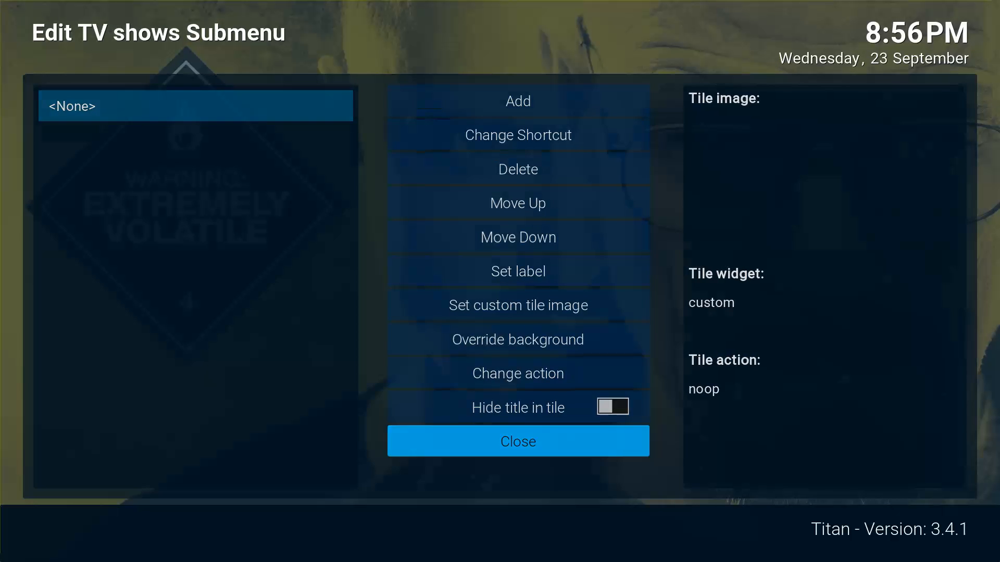
{"action": "key", "text": "Return"}
{"action": "key", "text": "Escape"}
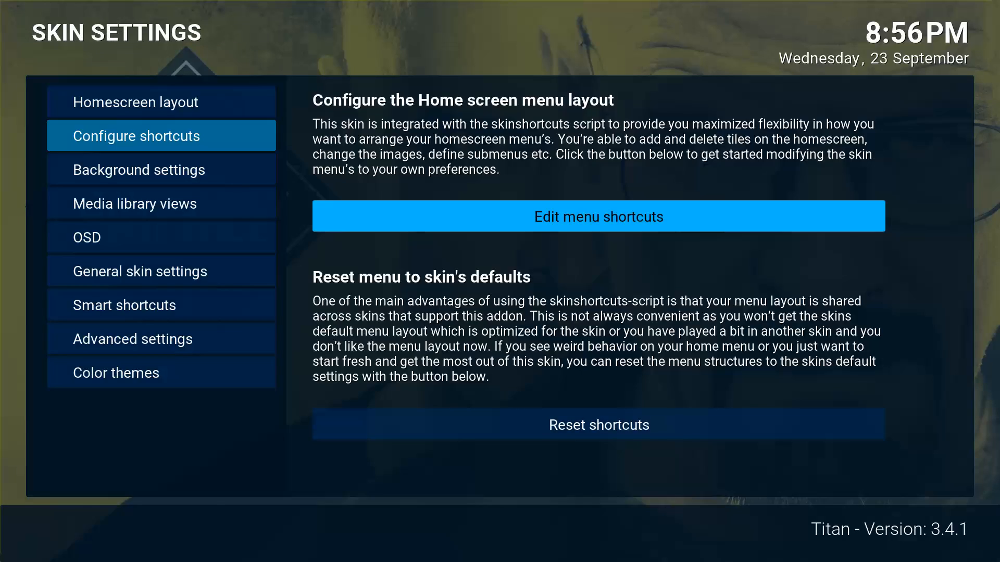
{"action": "key", "text": "Escape"}
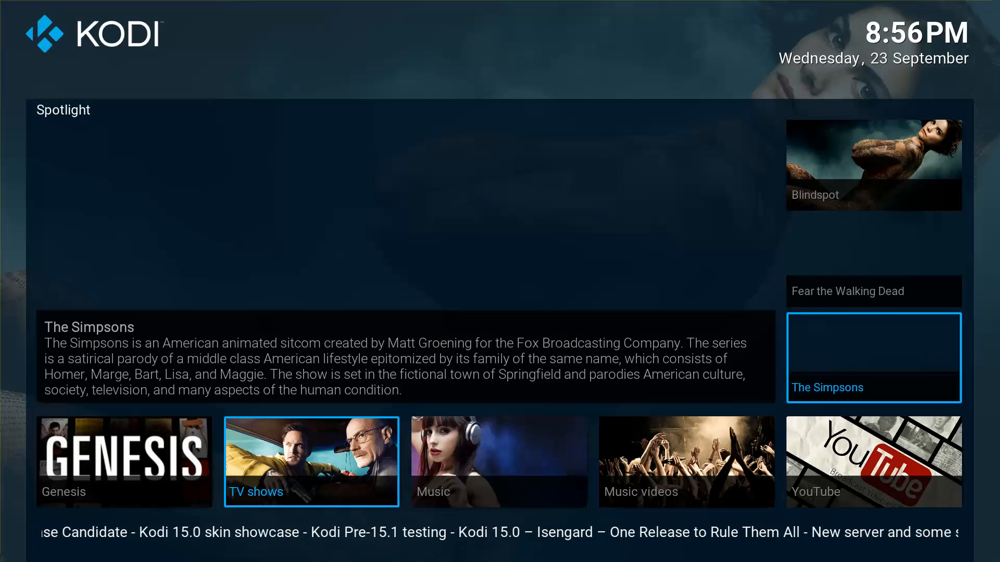
{"action": "key", "text": "Left"}
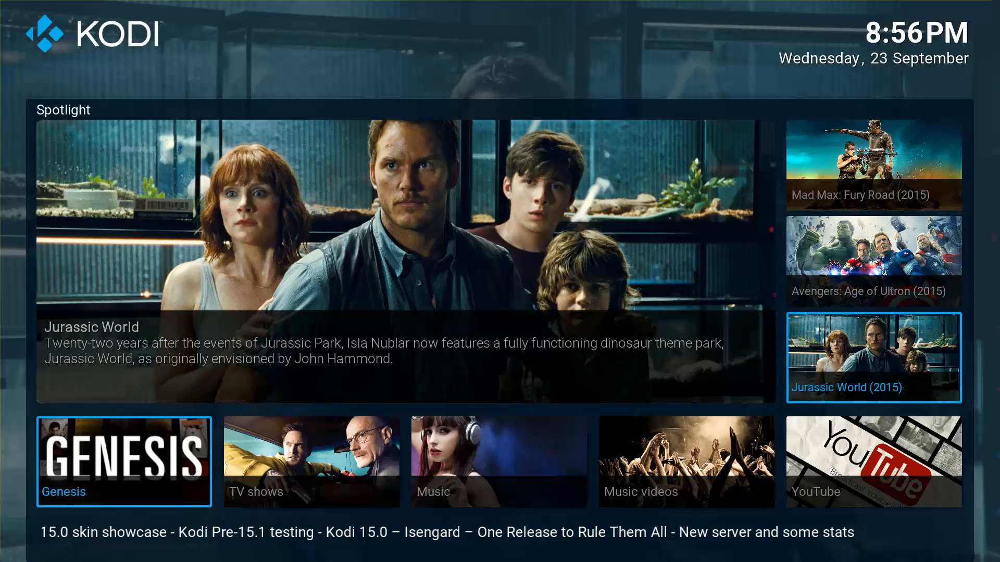
{"action": "key", "text": "Right"}
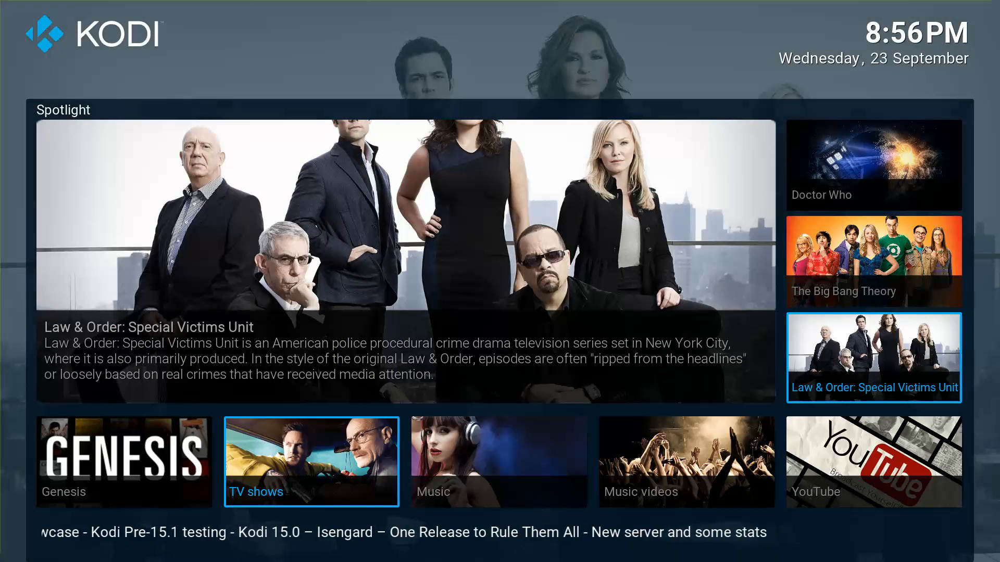
{"action": "key", "text": "Right"}
{"action": "key", "text": "Right"}
{"action": "key", "text": "Right"}
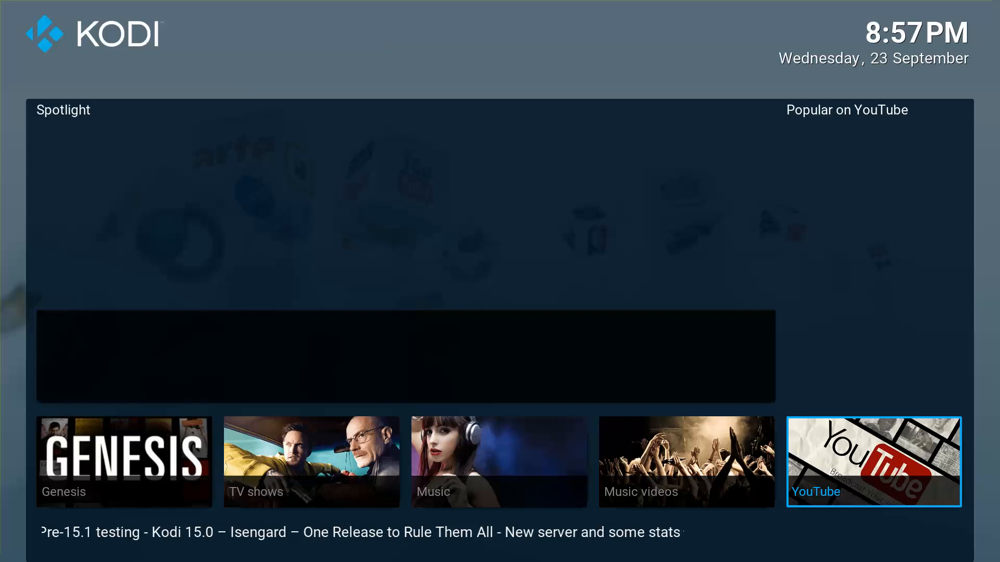
Download the YouTube add-on from its tile and start its language and region setup wizard.
{"action": "key", "text": "Return"}
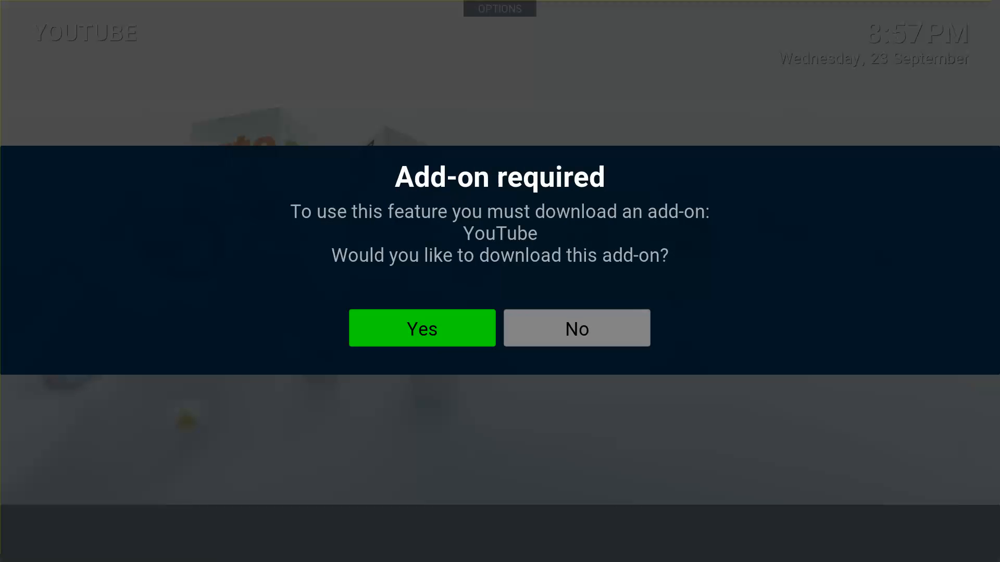
{"action": "key", "text": "Return"}
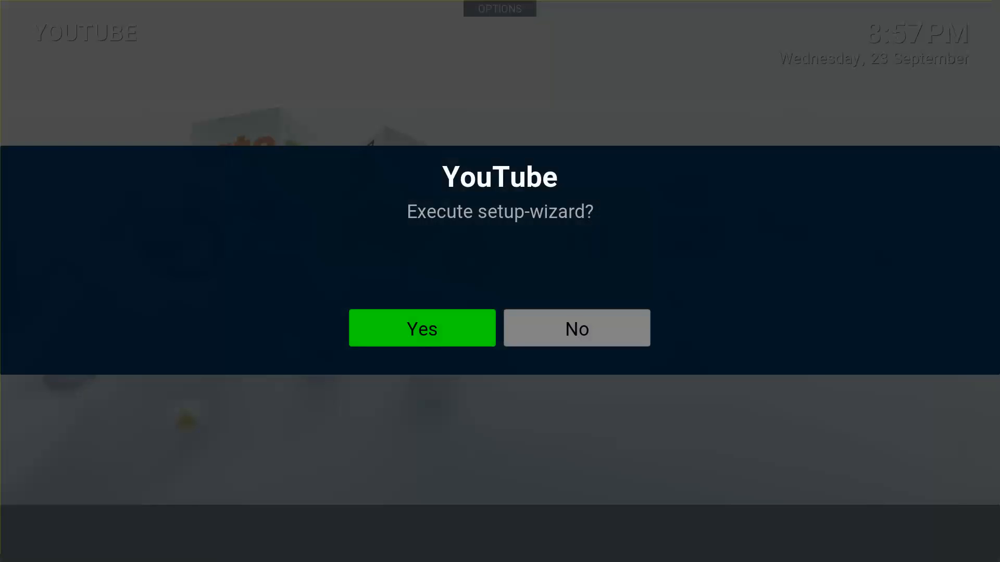
{"action": "key", "text": "Return"}
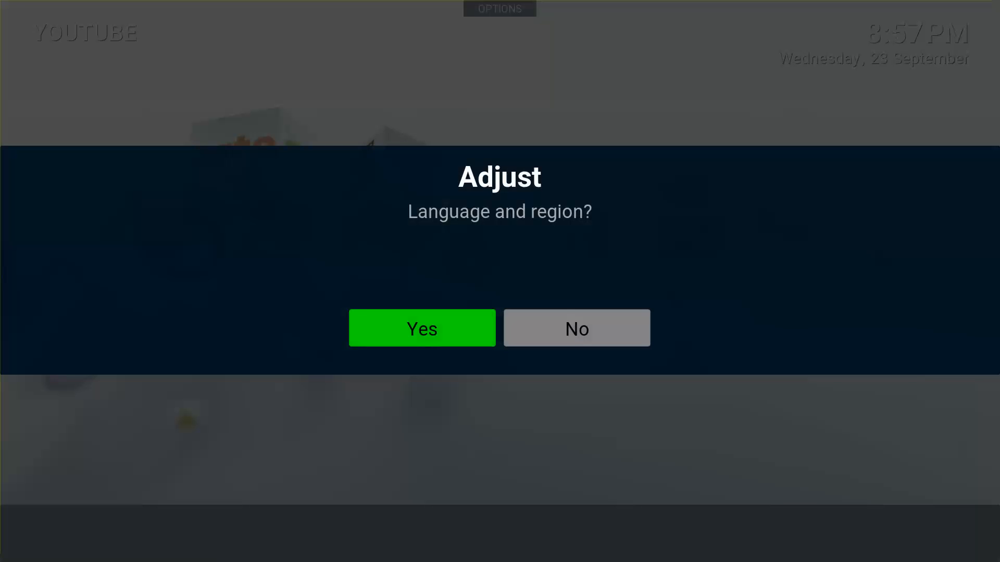
{"action": "key", "text": "Return"}
Set YouTube's language to English (UK) and its region to United Kingdom.
{"action": "key", "text": "Down"}
{"action": "key", "text": "Down"}
{"action": "key", "text": "Down"}
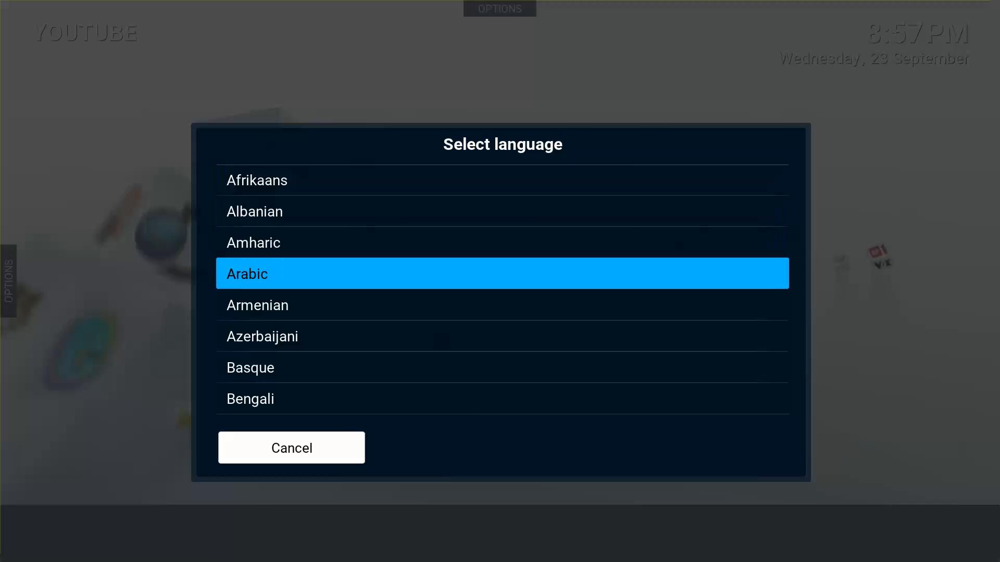
{"action": "key", "text": "Down"}
{"action": "key", "text": "Down"}
{"action": "key", "text": "Down"}
{"action": "key", "text": "Down"}
{"action": "key", "text": "Down"}
{"action": "key", "text": "Down"}
{"action": "key", "text": "Down"}
{"action": "key", "text": "Down"}
{"action": "key", "text": "Down"}
{"action": "key", "text": "Down"}
{"action": "key", "text": "Down"}
{"action": "key", "text": "Down"}
{"action": "key", "text": "Down"}
{"action": "key", "text": "Down"}
{"action": "key", "text": "Down"}
{"action": "key", "text": "Down"}
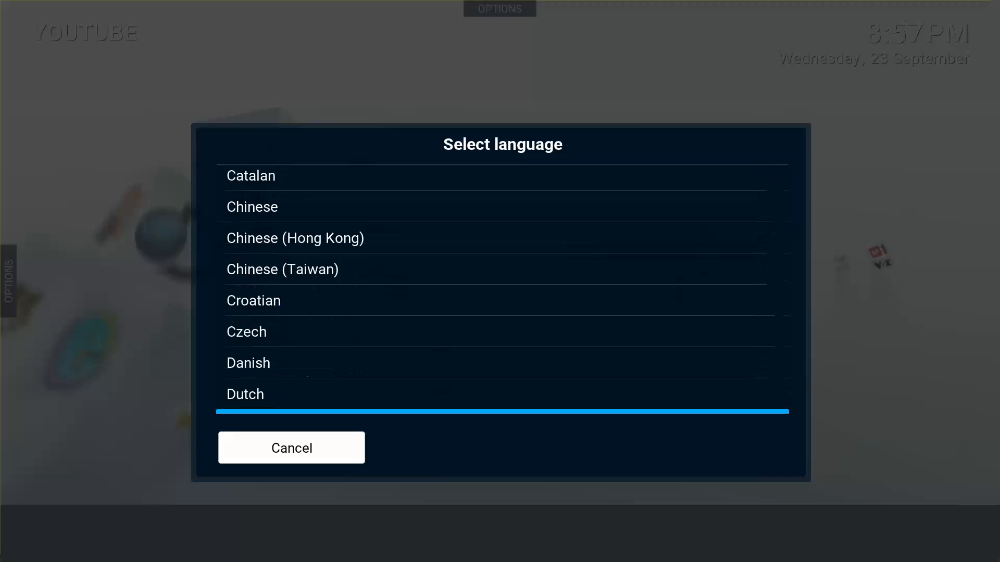
{"action": "key", "text": "Up"}
{"action": "key", "text": "Return"}
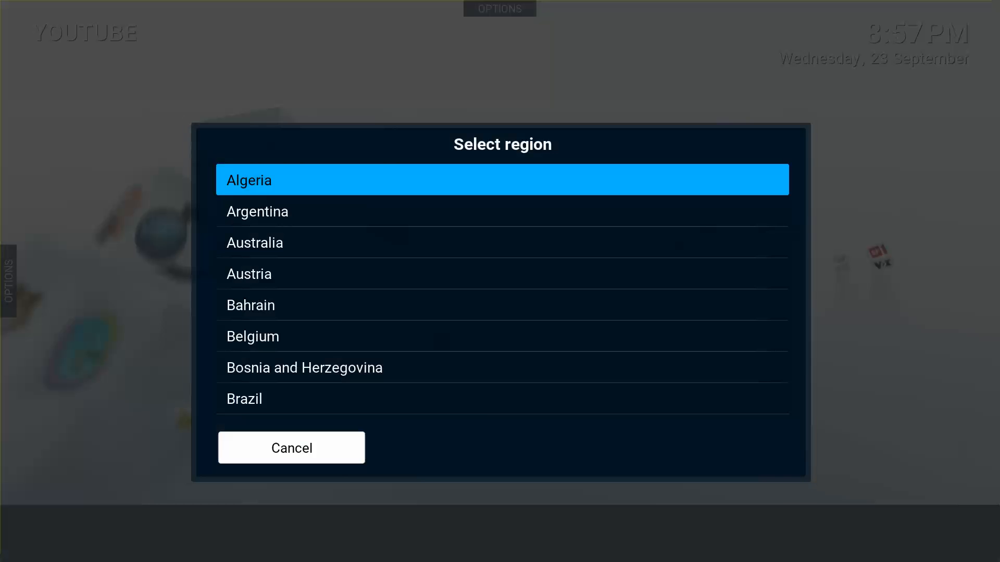
{"action": "key", "text": "Down"}
{"action": "key", "text": "Down"}
{"action": "key", "text": "Down"}
{"action": "key", "text": "Up"}
{"action": "key", "text": "Up"}
{"action": "key", "text": "Up"}
{"action": "key", "text": "Up"}
{"action": "key", "text": "Up"}
{"action": "key", "text": "Up"}
{"action": "key", "text": "Up"}
{"action": "key", "text": "Up"}
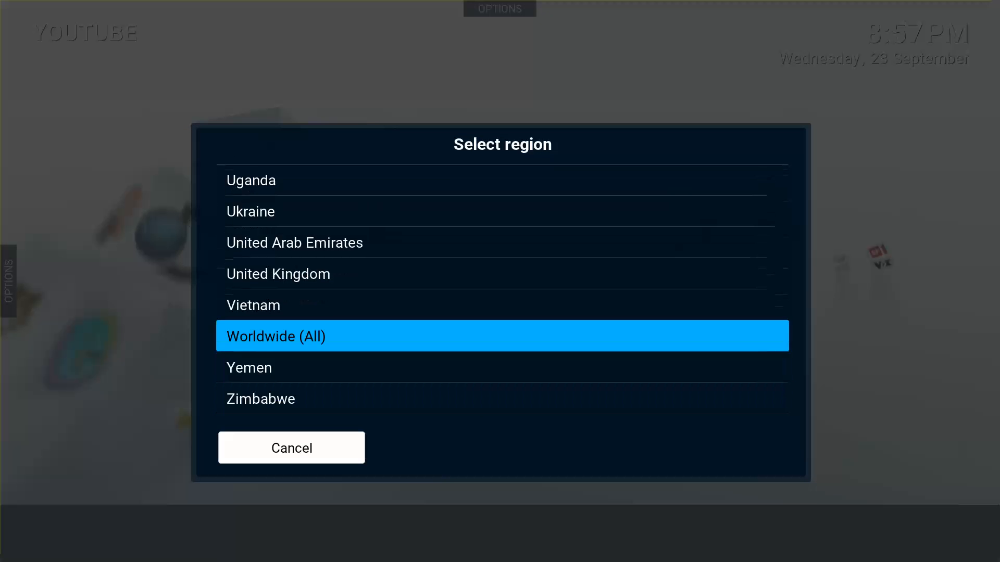
{"action": "key", "text": "Return"}
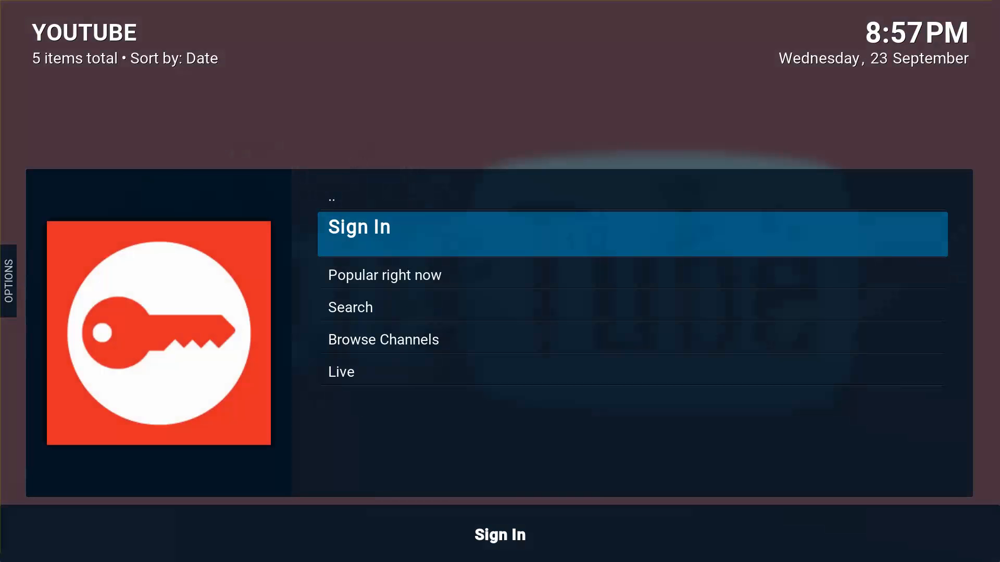
Leave the YouTube menu and return to the Kodi home screen.
{"action": "key", "text": "Up"}
{"action": "key", "text": "Down"}
{"action": "key", "text": "Up"}
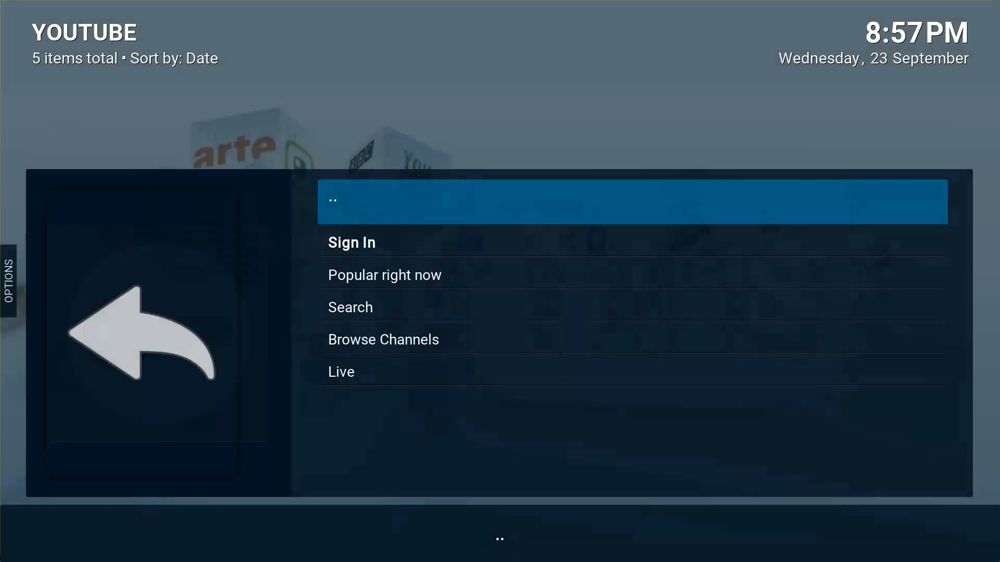
{"action": "key", "text": "Return"}
{"action": "key", "text": "Escape"}
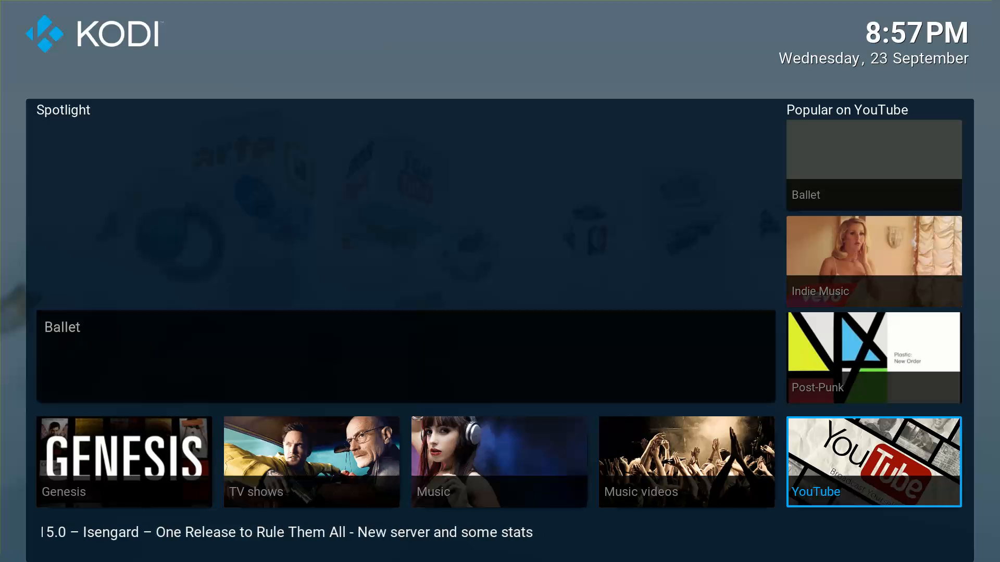
Browse the Video add-ons list (ITV, Genesis) from the Add-on browser tile, then leave it.
{"action": "key", "text": "Right"}
{"action": "key", "text": "Right"}
{"action": "key", "text": "Right"}
{"action": "key", "text": "Left"}
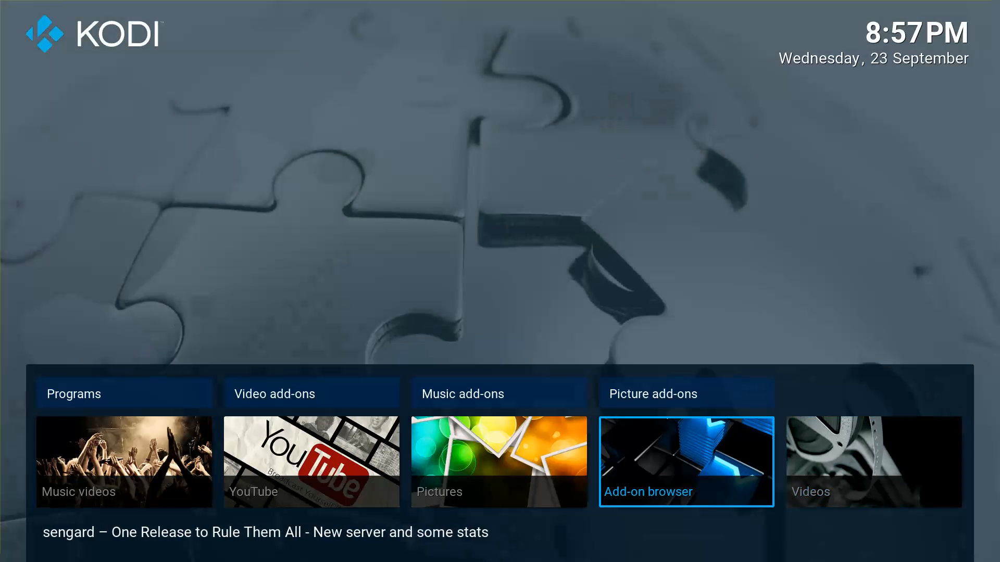
{"action": "key", "text": "Up"}
{"action": "key", "text": "Right"}
{"action": "key", "text": "Return"}
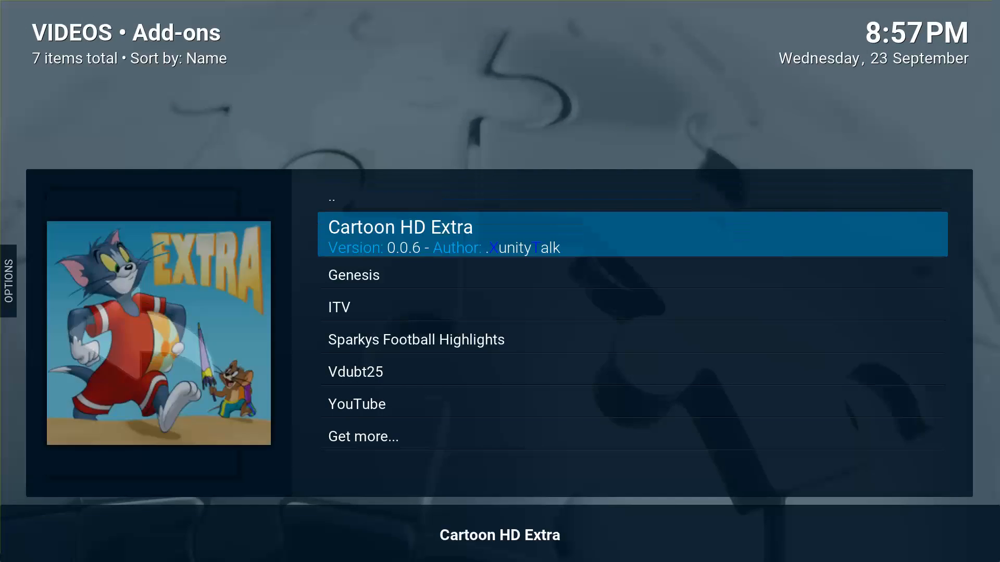
{"action": "key", "text": "Down"}
{"action": "key", "text": "Down"}
{"action": "key", "text": "Down"}
{"action": "key", "text": "Up"}
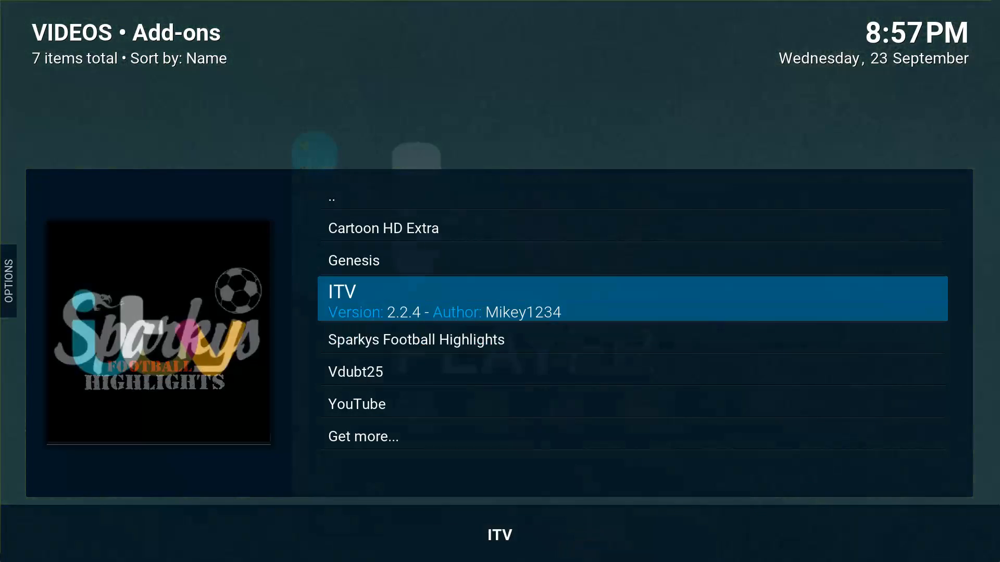
{"action": "key", "text": "Down"}
{"action": "key", "text": "Up"}
{"action": "key", "text": "Up"}
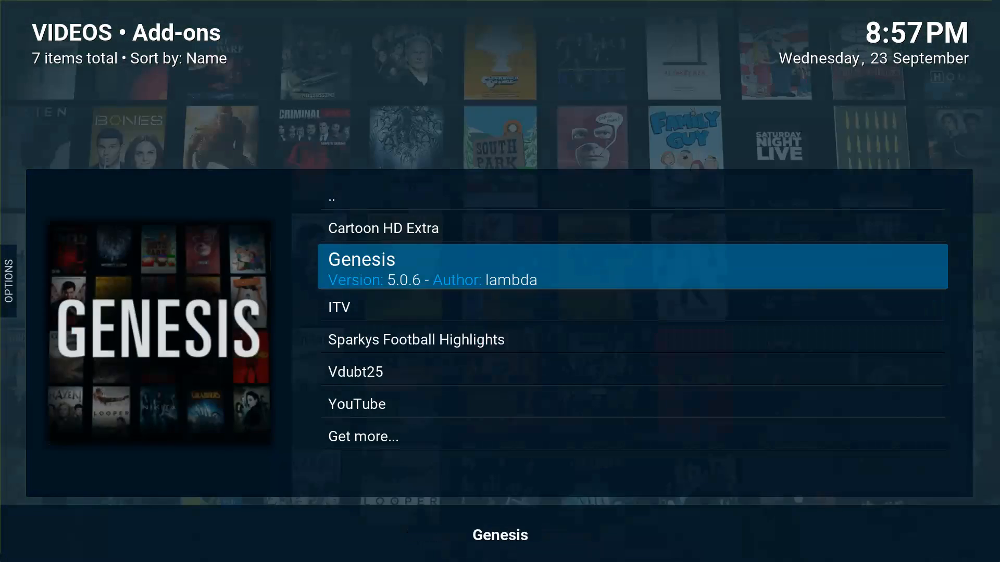
{"action": "key", "text": "BackSpace"}
Open Skin settings from the Settings tile and highlight Configure shortcuts.
{"action": "key", "text": "Left"}
{"action": "key", "text": "Left"}
{"action": "key", "text": "Left"}
{"action": "key", "text": "Left"}
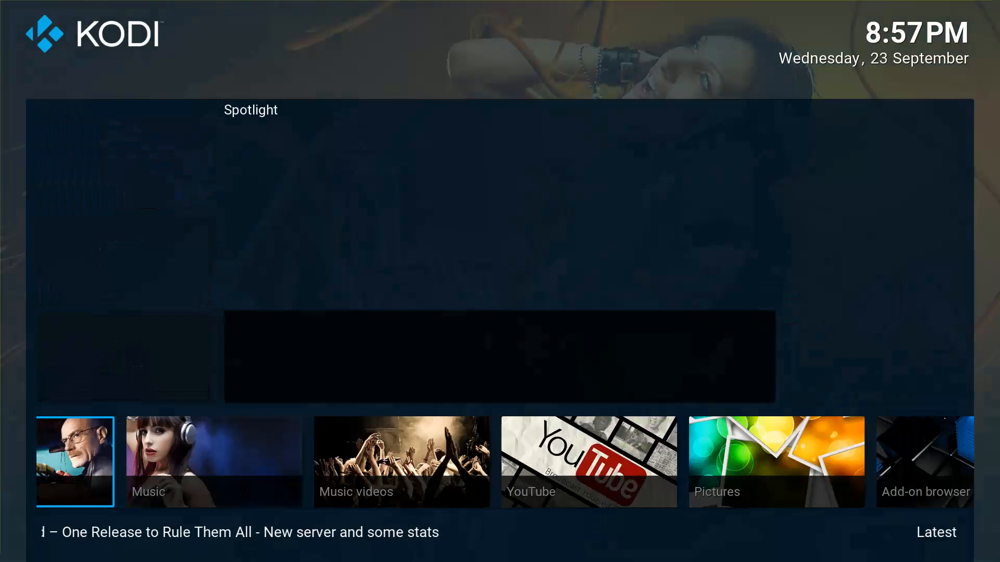
{"action": "key", "text": "Right"}
{"action": "key", "text": "Right"}
{"action": "key", "text": "Right"}
{"action": "key", "text": "Right"}
{"action": "key", "text": "Right"}
{"action": "key", "text": "Right"}
{"action": "key", "text": "Left"}
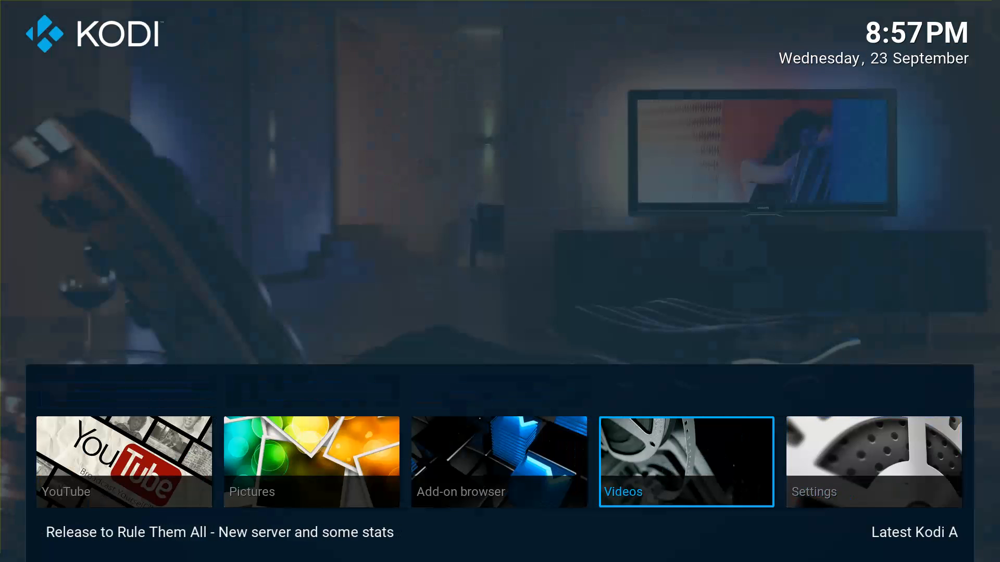
{"action": "key", "text": "Right"}
{"action": "key", "text": "Left"}
{"action": "key", "text": "Return"}
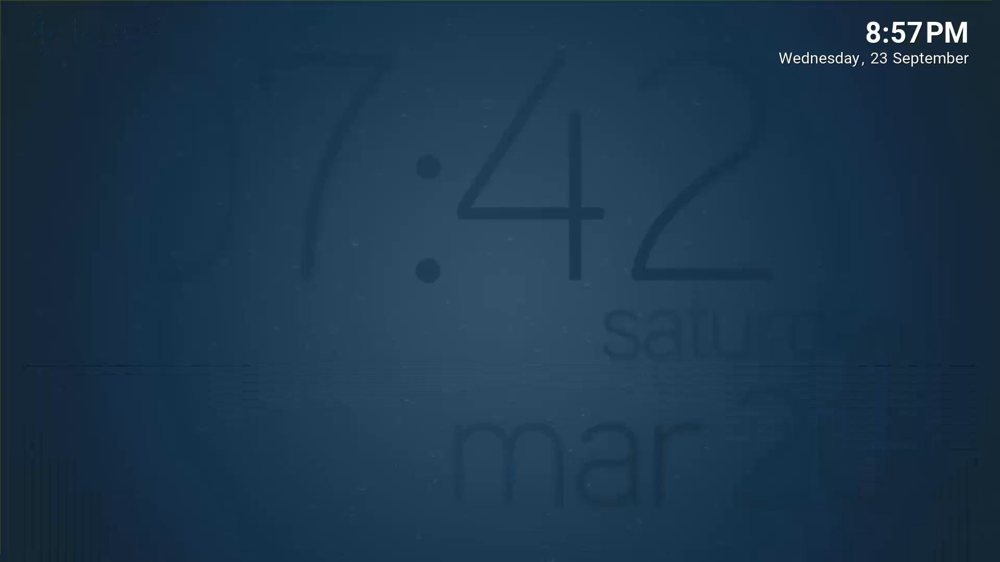
{"action": "key", "text": "Down"}
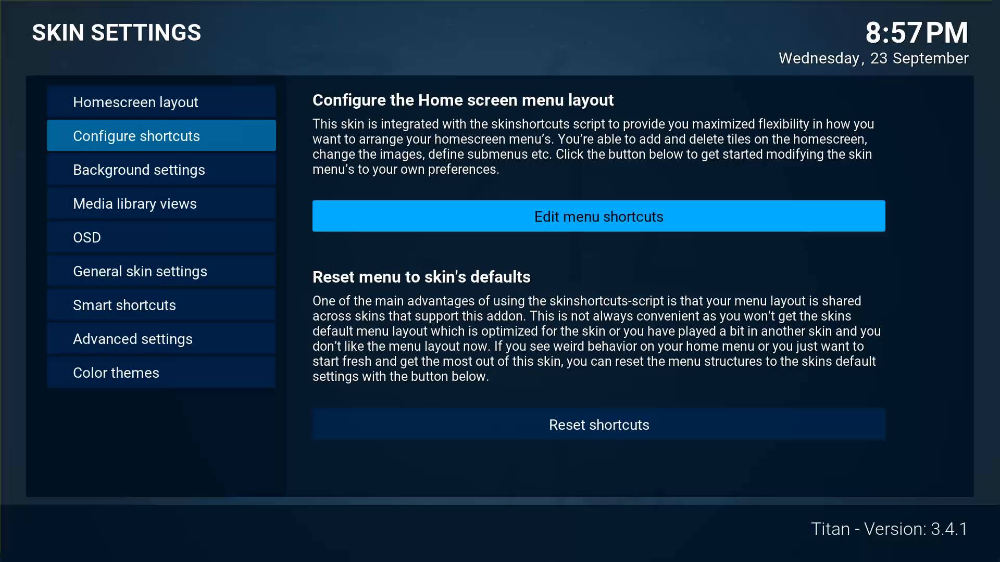
Select the Music tile in Edit menu shortcuts and open its Change Shortcut chooser.
{"action": "key", "text": "Return"}
{"action": "key", "text": "Left"}
{"action": "key", "text": "Down"}
{"action": "key", "text": "Down"}
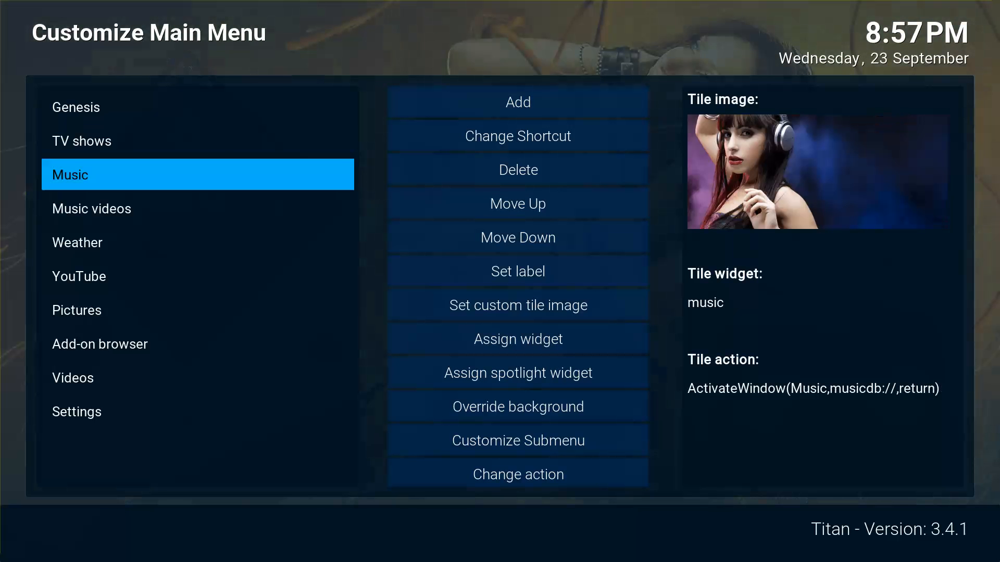
{"action": "key", "text": "Right"}
{"action": "key", "text": "Down"}
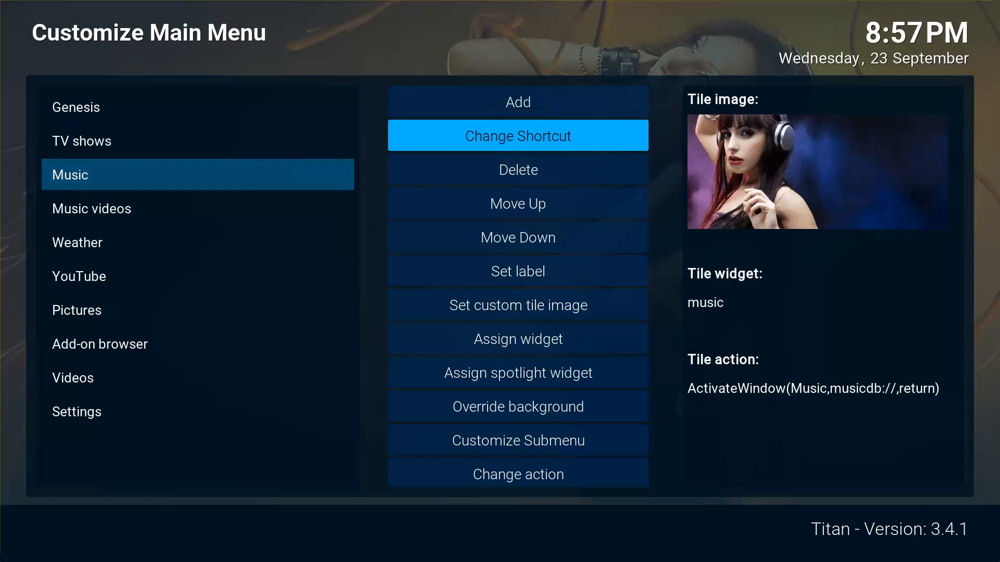
{"action": "key", "text": "Return"}
Point the tile at the Vdubt25 add-on via Add-On > Create shortcut to here, then return home.
{"action": "key", "text": "Down"}
{"action": "key", "text": "Down"}
{"action": "key", "text": "Down"}
{"action": "key", "text": "Down"}
{"action": "key", "text": "Down"}
{"action": "key", "text": "Down"}
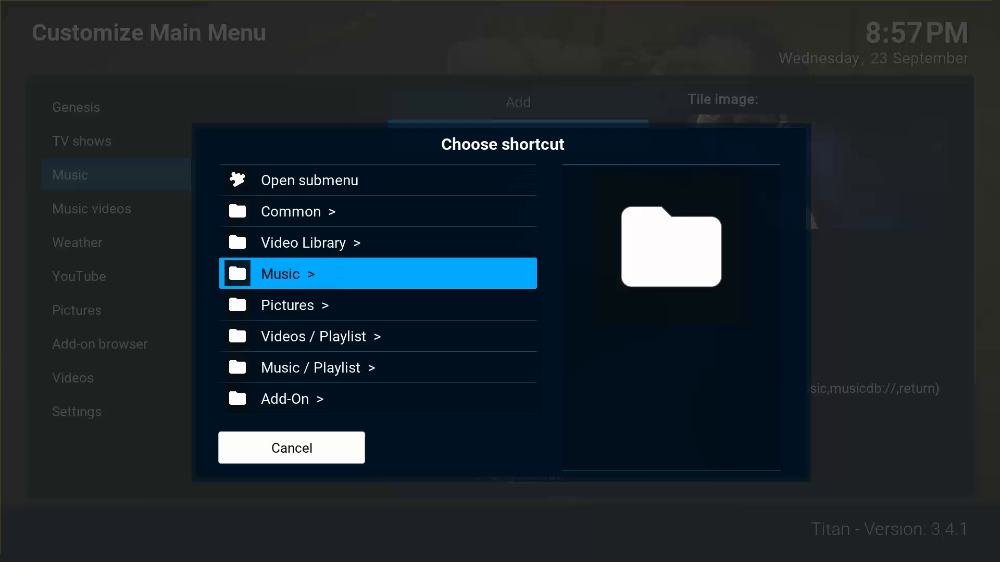
{"action": "key", "text": "Down"}
{"action": "key", "text": "Return"}
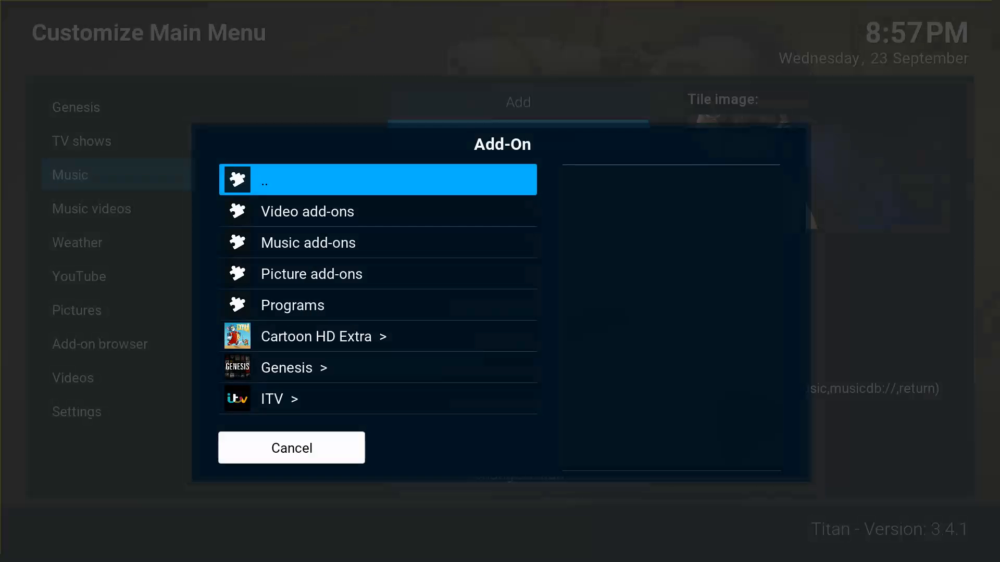
{"action": "key", "text": "Down"}
{"action": "key", "text": "Down"}
{"action": "key", "text": "Down"}
{"action": "key", "text": "Down"}
{"action": "key", "text": "Down"}
{"action": "key", "text": "Down"}
{"action": "key", "text": "Down"}
{"action": "key", "text": "Down"}
{"action": "key", "text": "Down"}
{"action": "key", "text": "Down"}
{"action": "key", "text": "Down"}
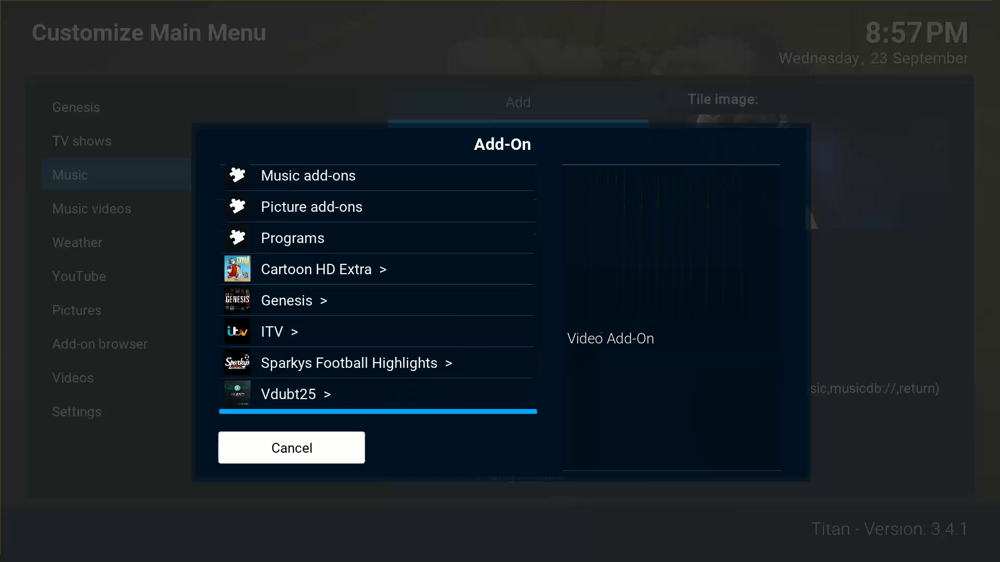
{"action": "key", "text": "Up"}
{"action": "key", "text": "Up"}
{"action": "key", "text": "Up"}
{"action": "key", "text": "Down"}
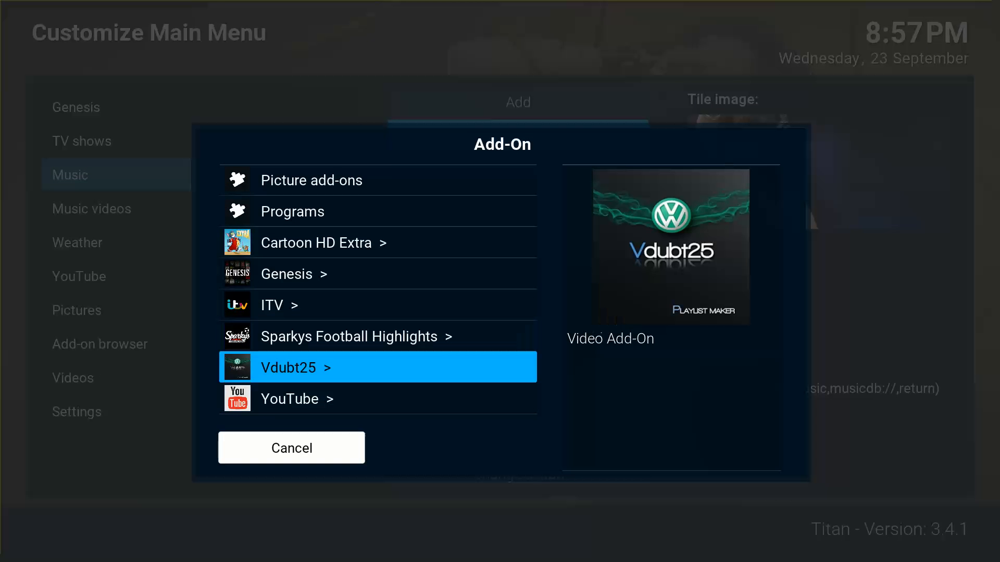
{"action": "key", "text": "Return"}
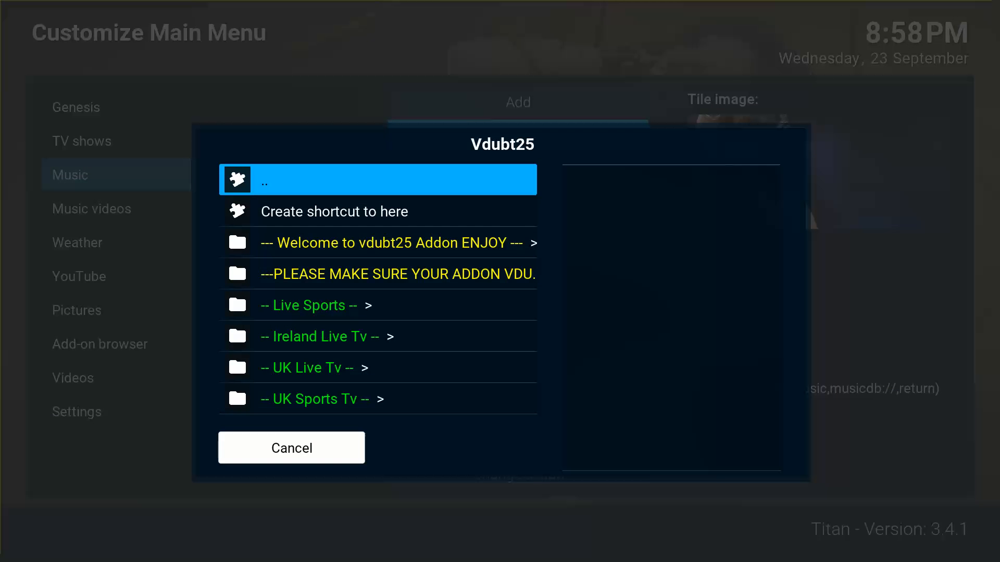
{"action": "key", "text": "Down"}
{"action": "key", "text": "Return"}
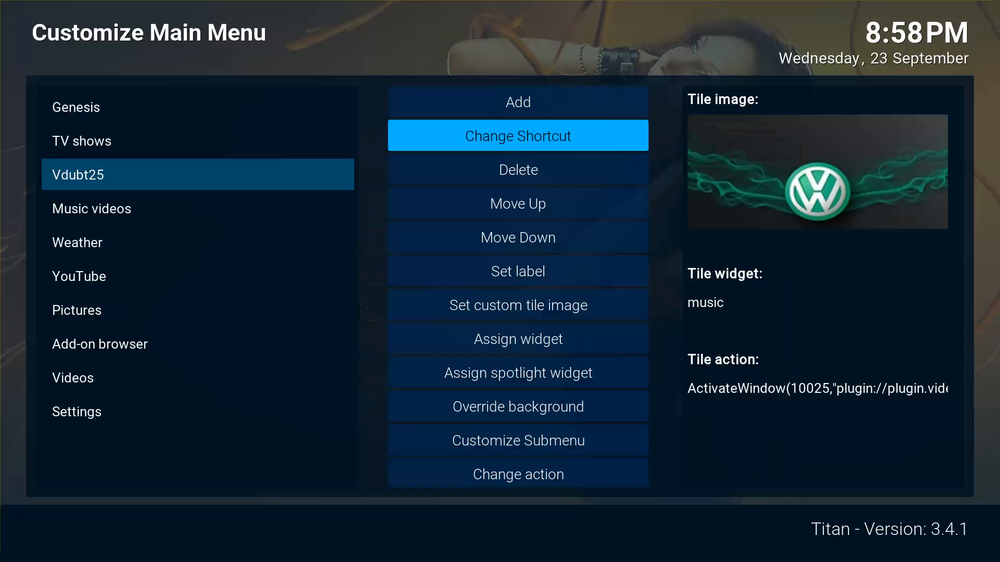
{"action": "key", "text": "Down"}
{"action": "key", "text": "Down"}
{"action": "key", "text": "Down"}
{"action": "key", "text": "Down"}
{"action": "key", "text": "Down"}
{"action": "key", "text": "Down"}
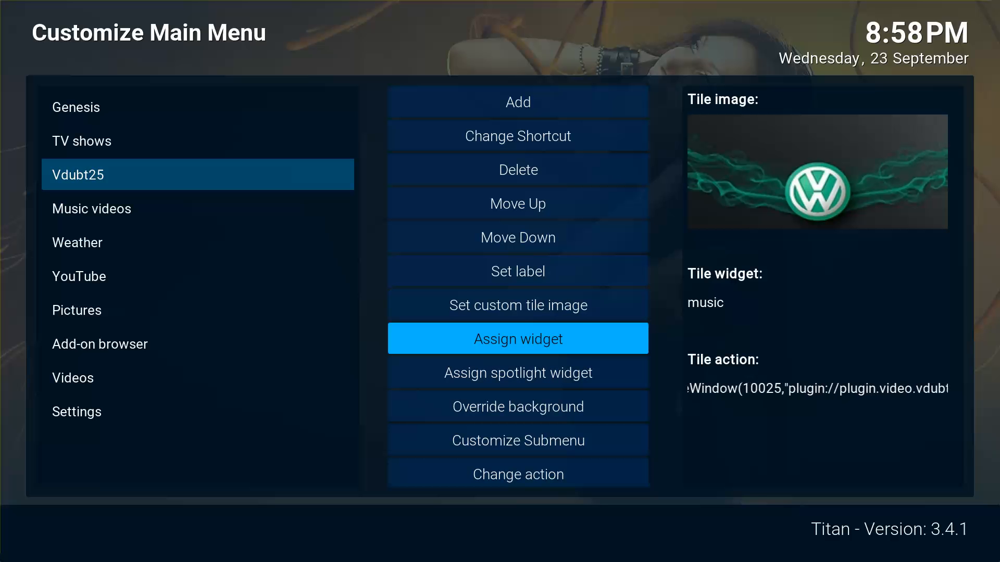
{"action": "key", "text": "Escape"}
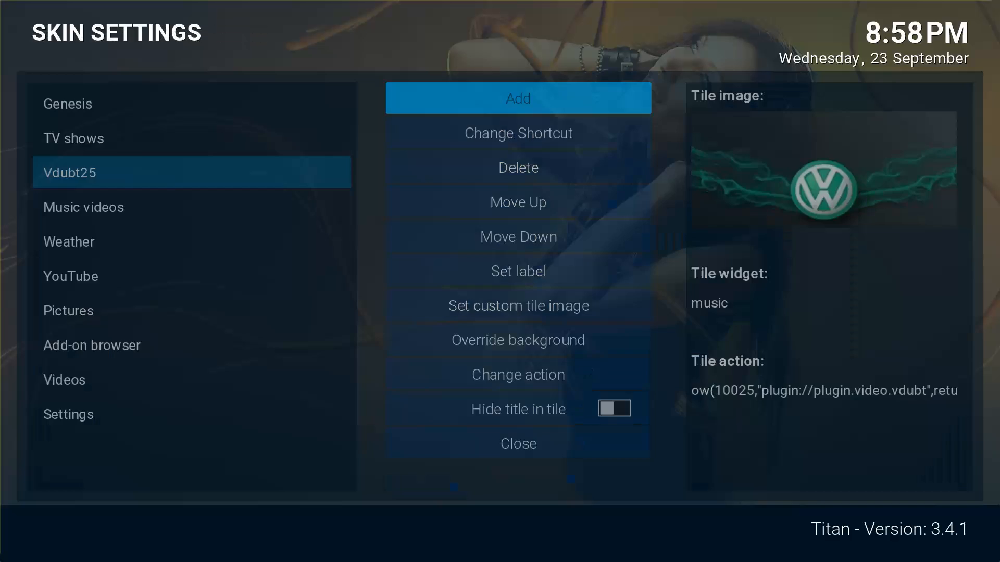
{"action": "key", "text": "Escape"}
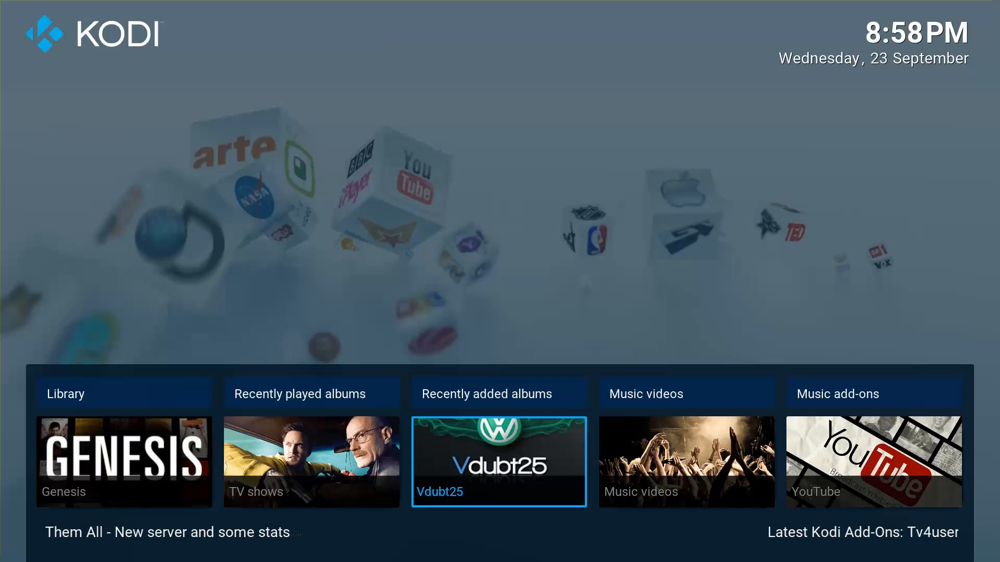
Open the Vdubt25 tile and try the Live Sports category, which turns out empty.
{"action": "key", "text": "Return"}
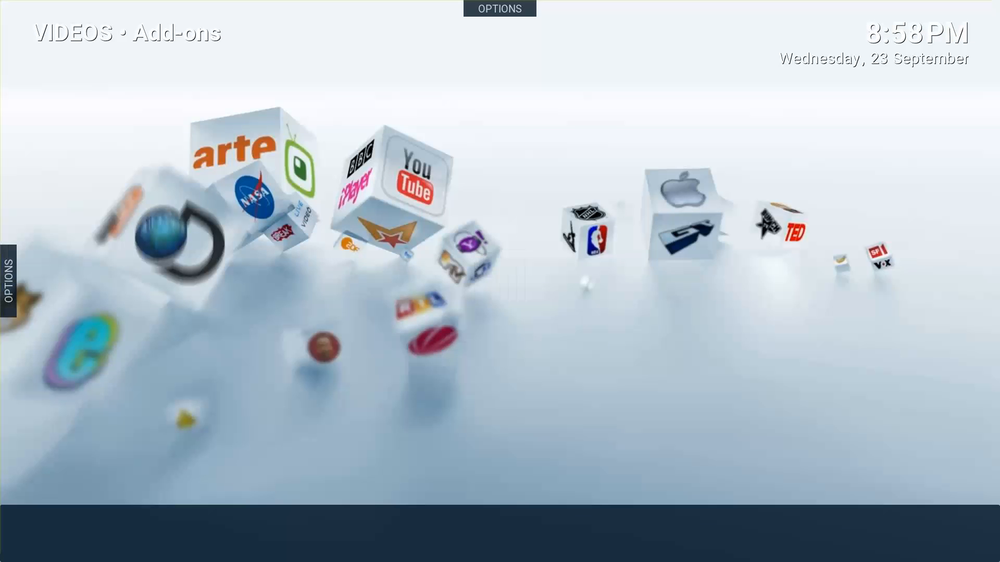
{"action": "key", "text": "Down"}
{"action": "key", "text": "Down"}
{"action": "key", "text": "Down"}
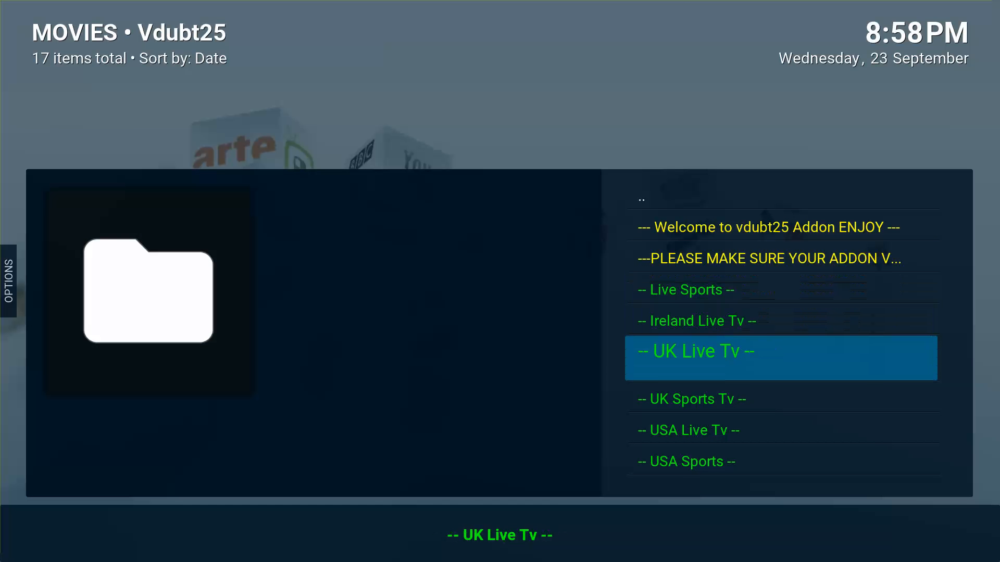
{"action": "key", "text": "Up"}
{"action": "key", "text": "Up"}
{"action": "key", "text": "Down"}
{"action": "key", "text": "Up"}
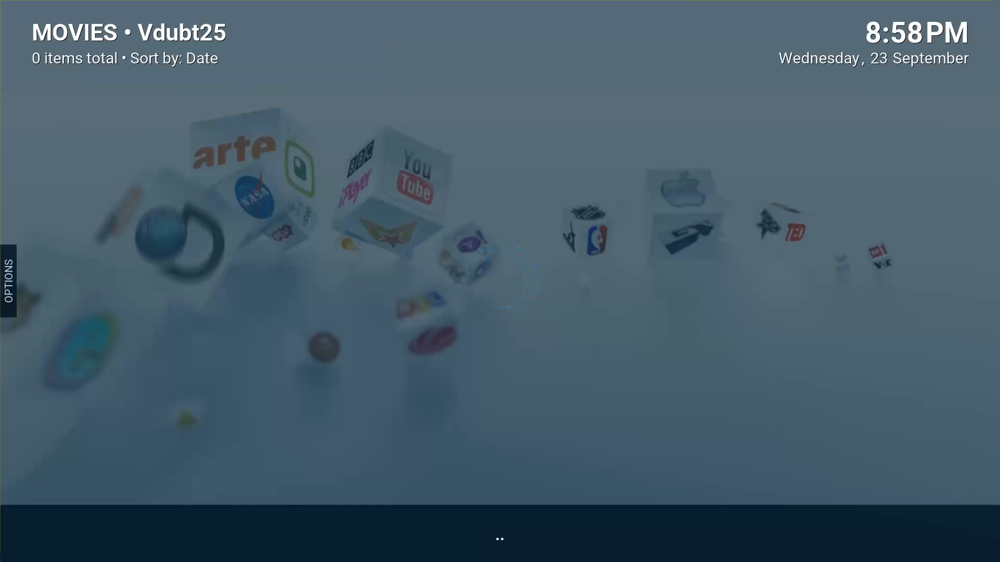
{"action": "key", "text": "Escape"}
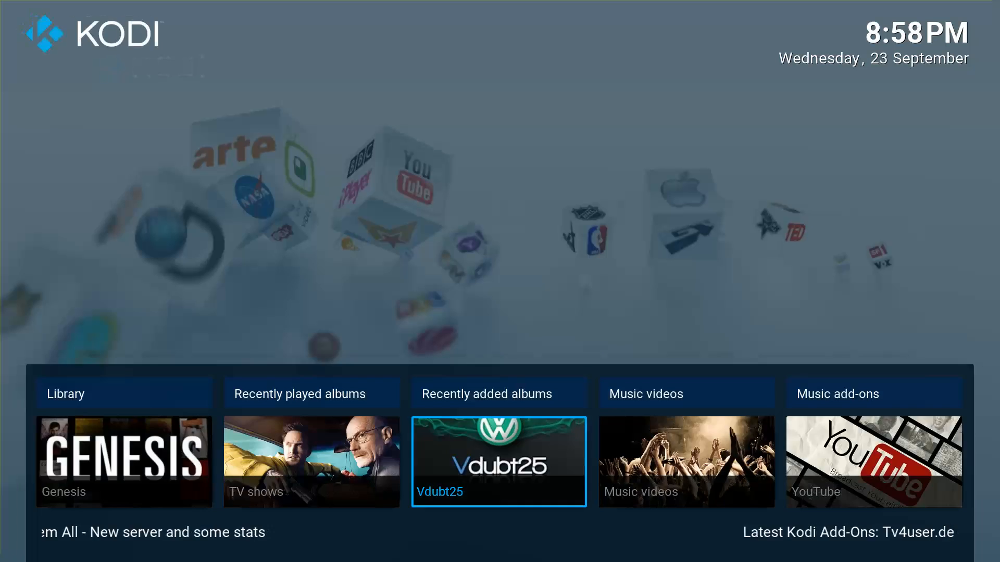
Open USA Sports in Vdubt25 and pick the NBCSN SD channel over NBCSN HD 1080p.
{"action": "key", "text": "Return"}
{"action": "key", "text": "Down"}
{"action": "key", "text": "Down"}
{"action": "key", "text": "Down"}
{"action": "key", "text": "Down"}
{"action": "key", "text": "Down"}
{"action": "key", "text": "Down"}
{"action": "key", "text": "Down"}
{"action": "key", "text": "Down"}
{"action": "key", "text": "Down"}
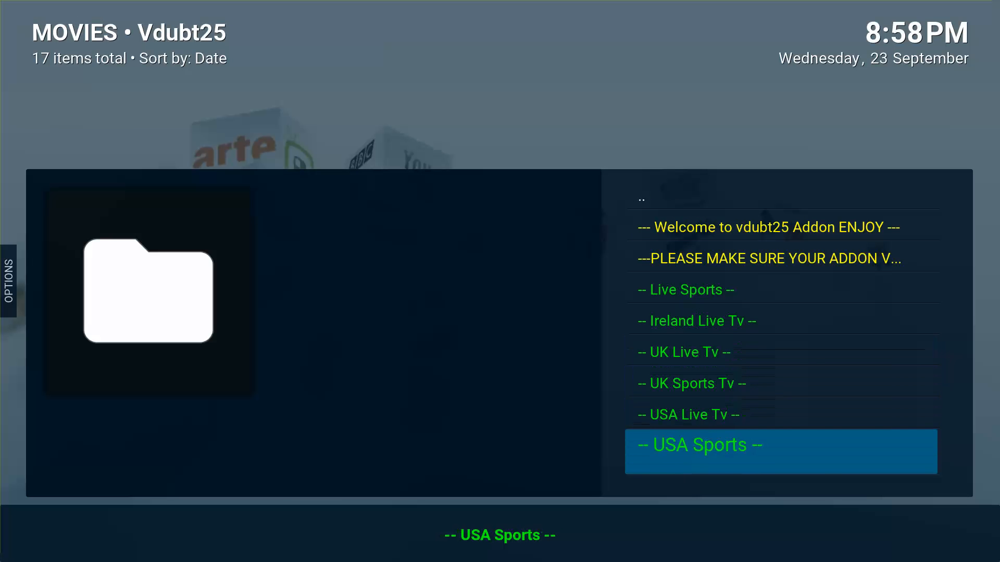
{"action": "key", "text": "Up"}
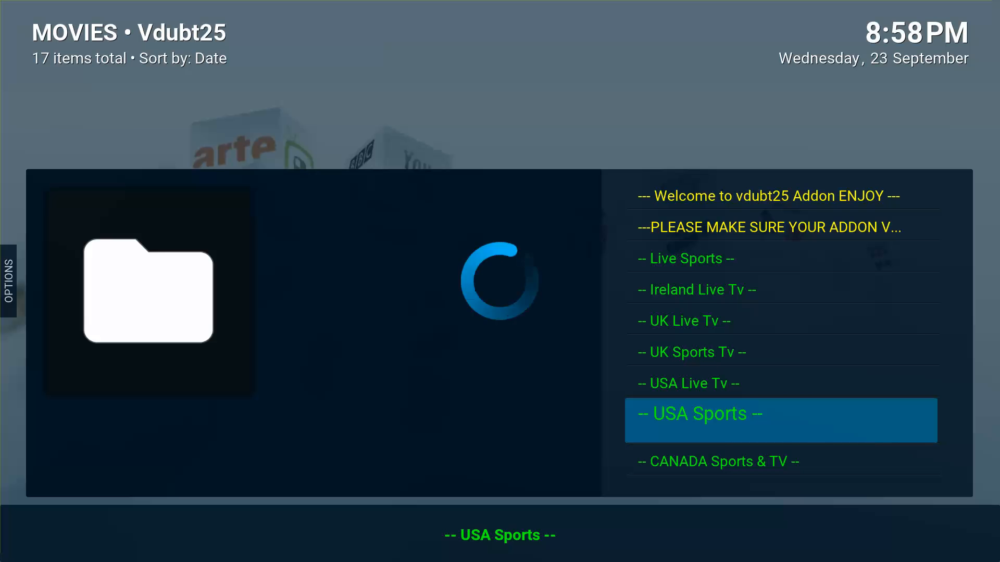
{"action": "key", "text": "Down"}
{"action": "key", "text": "Down"}
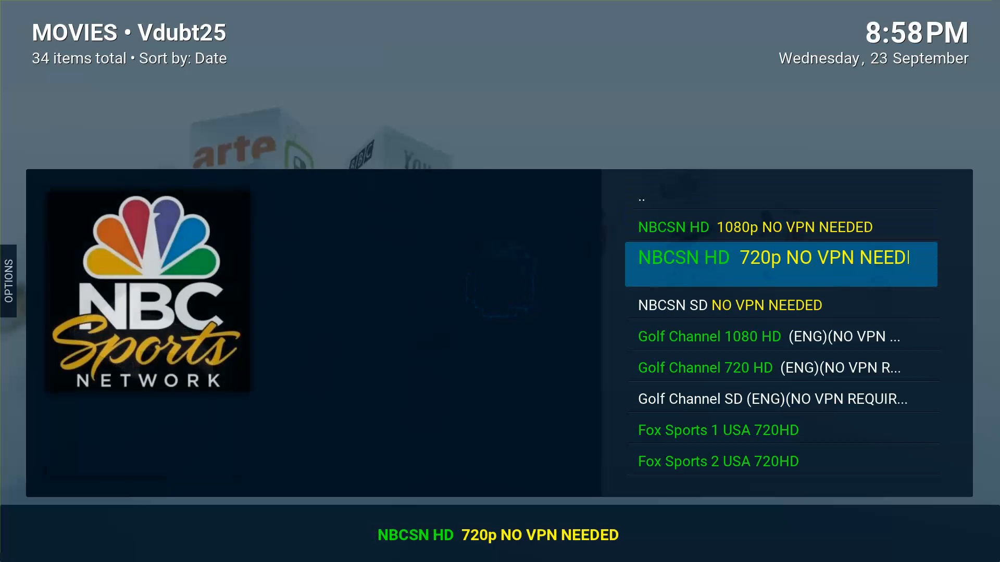
{"action": "key", "text": "Down"}
{"action": "key", "text": "Up"}
{"action": "key", "text": "Down"}
{"action": "key", "text": "Up"}
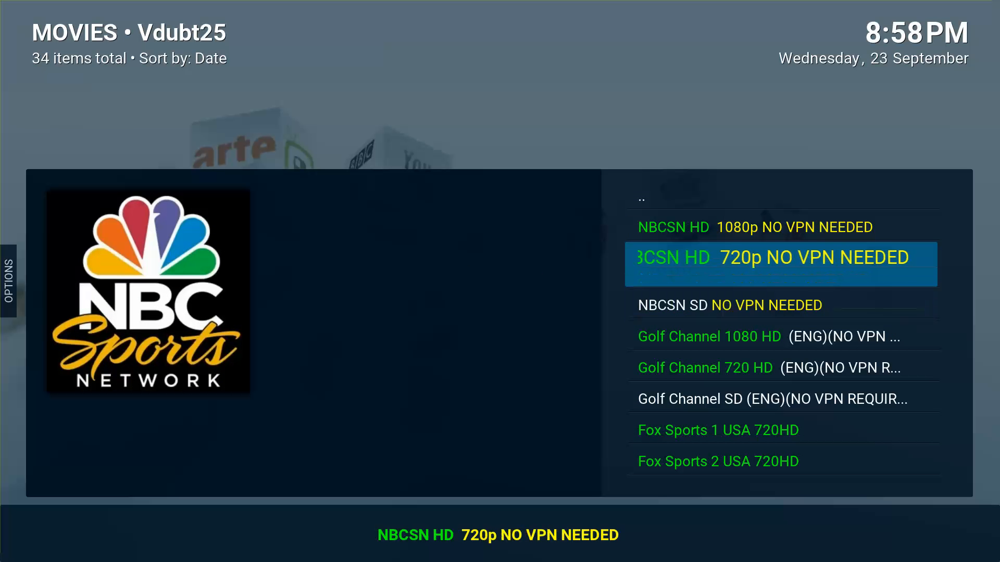
{"action": "key", "text": "Down"}
{"action": "key", "text": "Up"}
{"action": "key", "text": "Up"}
{"action": "key", "text": "Down"}
{"action": "key", "text": "Down"}
{"action": "key", "text": "Up"}
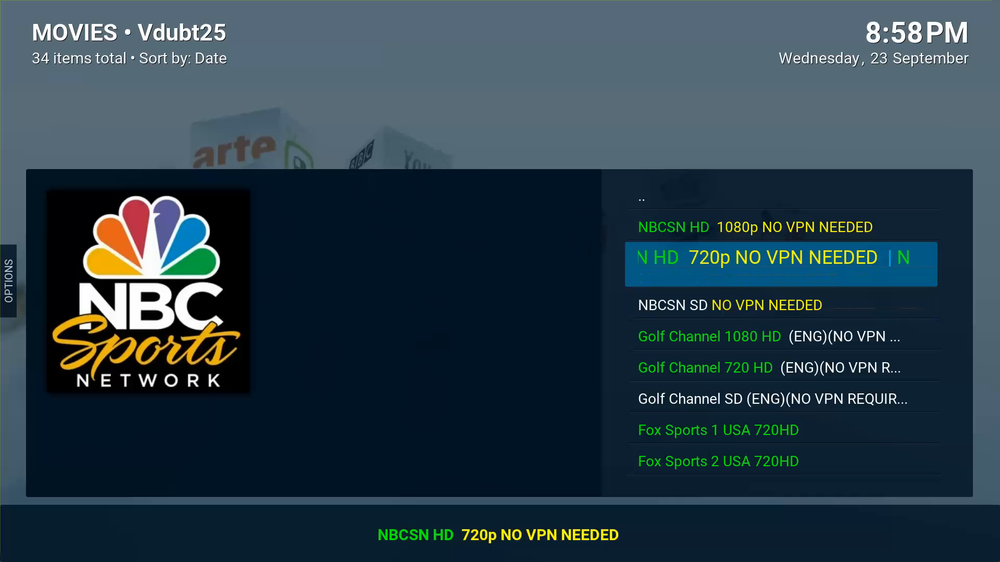
{"action": "key", "text": "Down"}
{"action": "key", "text": "Up"}
{"action": "key", "text": "Down"}
{"action": "key", "text": "Up"}
{"action": "key", "text": "Down"}
{"action": "key", "text": "Up"}
{"action": "key", "text": "Up"}
{"action": "key", "text": "Down"}
{"action": "key", "text": "Down"}
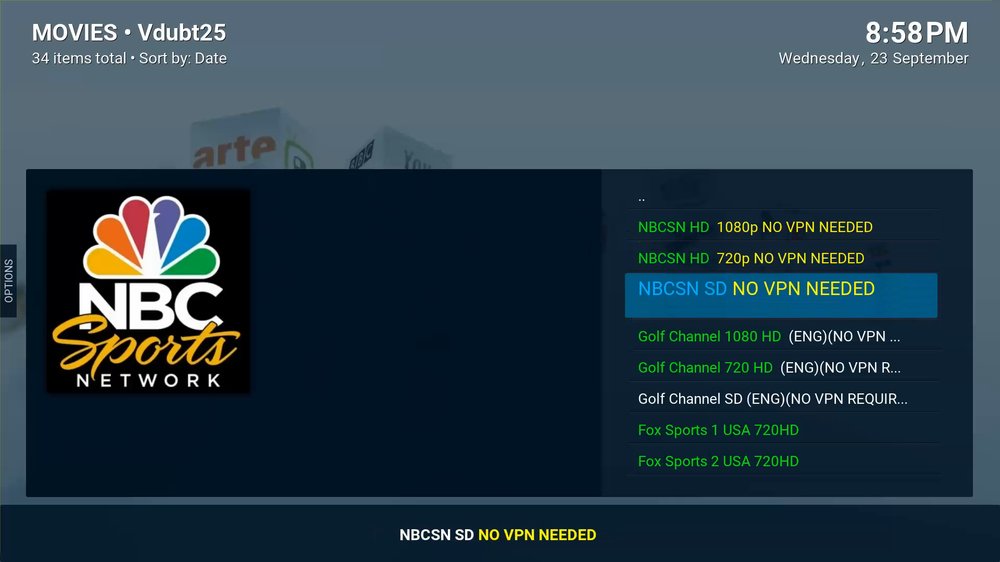
{"action": "key", "text": "Up"}
{"action": "key", "text": "Up"}
{"action": "key", "text": "Up"}
{"action": "key", "text": "Down"}
{"action": "key", "text": "Down"}
{"action": "key", "text": "Down"}
Play the NBCSN SD live stream, stop it, and go back to the home screen.
{"action": "key", "text": "Return"}
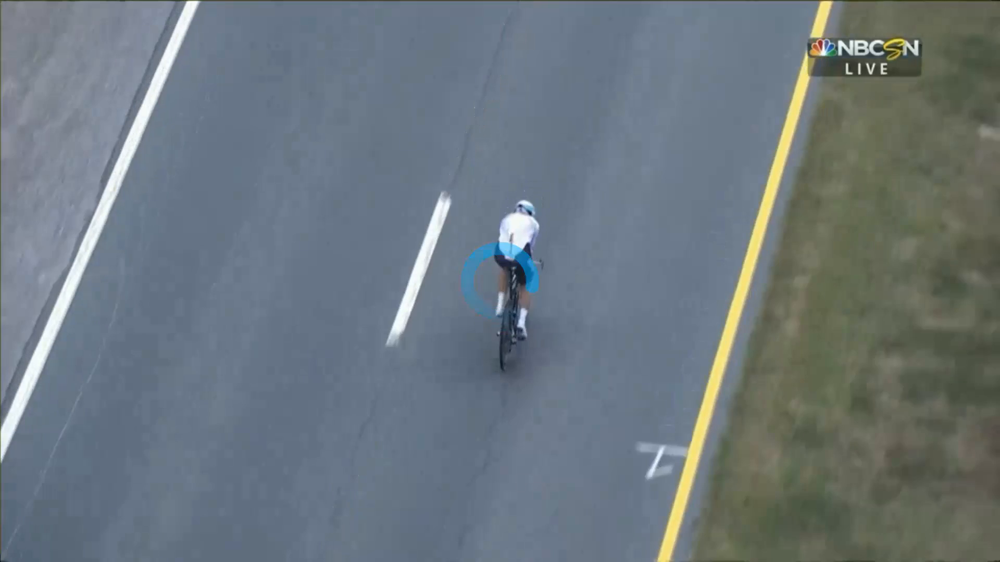
{"action": "key", "text": "Right"}
{"action": "key", "text": "Return"}
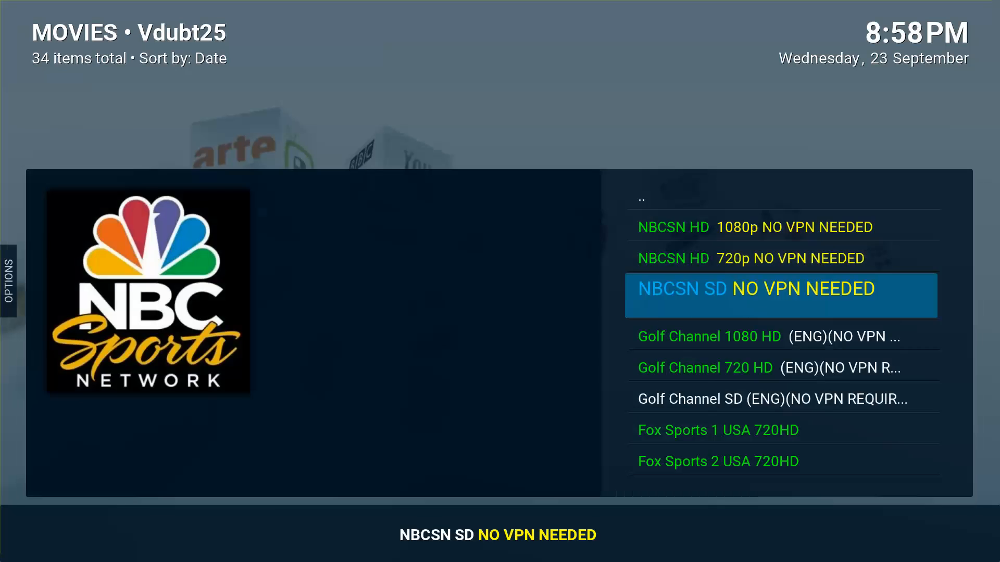
{"action": "key", "text": "Up"}
{"action": "key", "text": "Up"}
{"action": "key", "text": "Up"}
{"action": "key", "text": "Return"}
Look through the Vdubt25 submenu, then move along the home row to Settings' skin settings.
{"action": "key", "text": "Up"}
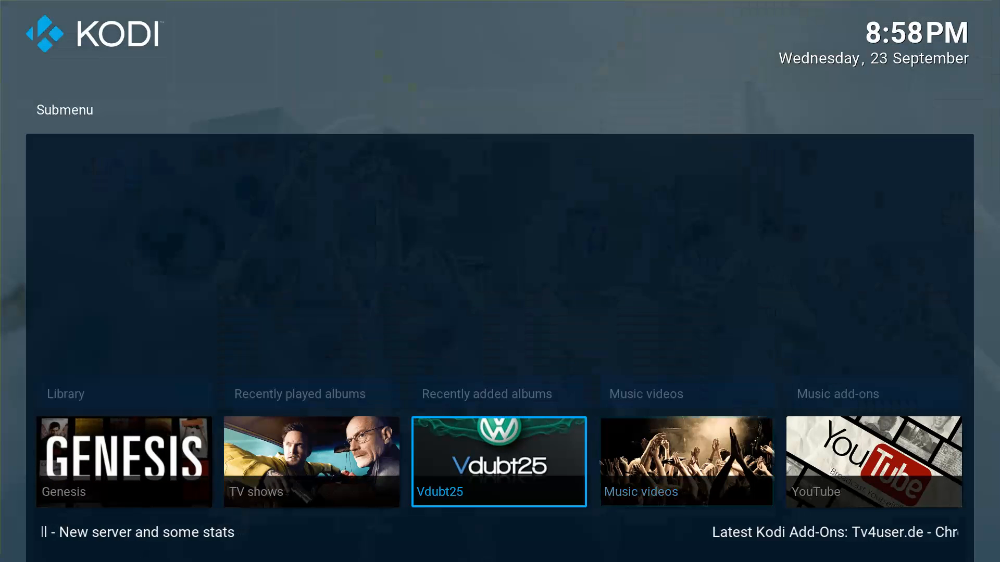
{"action": "key", "text": "Left"}
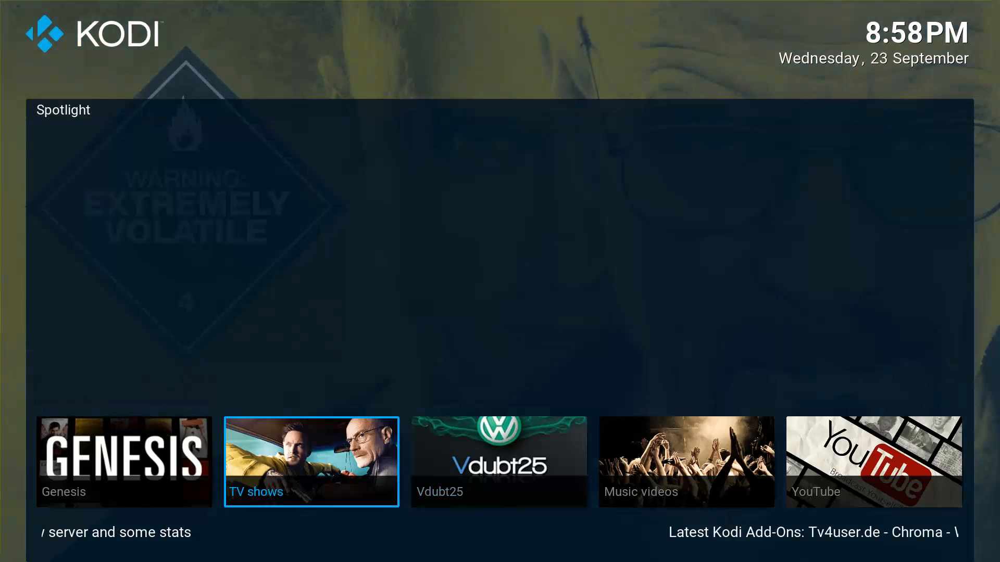
{"action": "key", "text": "Right"}
{"action": "key", "text": "Up"}
{"action": "key", "text": "Right"}
{"action": "key", "text": "Right"}
{"action": "key", "text": "Right"}
{"action": "key", "text": "Right"}
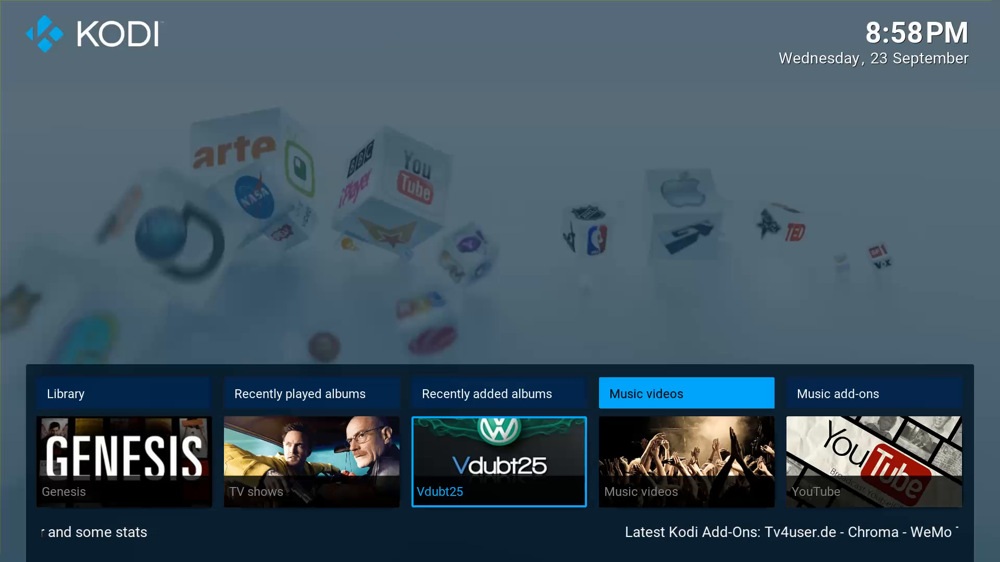
{"action": "key", "text": "Left"}
{"action": "key", "text": "Down"}
{"action": "key", "text": "Left"}
{"action": "key", "text": "Left"}
{"action": "key", "text": "Left"}
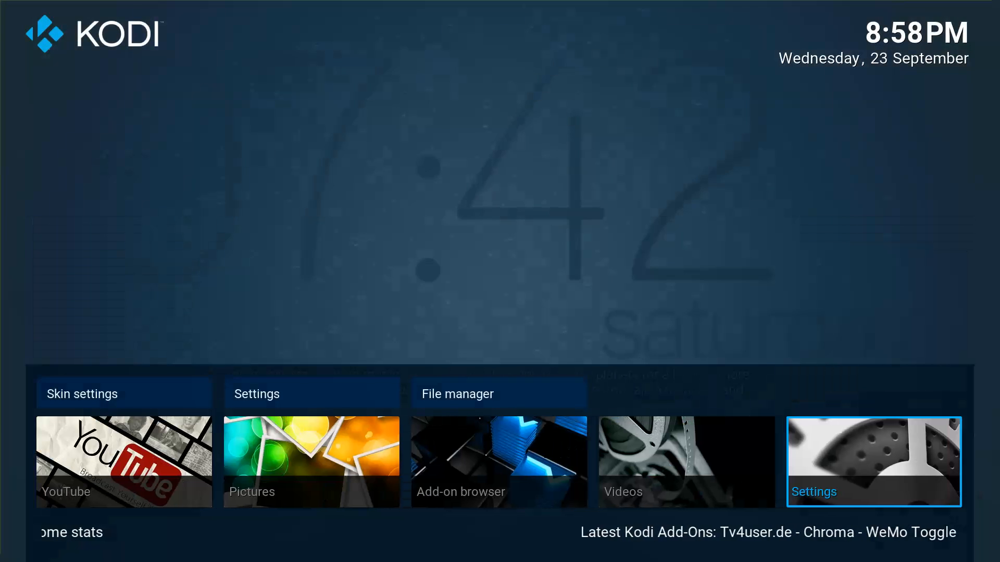
{"action": "key", "text": "Up"}
{"action": "key", "text": "Left"}
{"action": "key", "text": "Left"}
Open the Vdubt25 tile's Customize Submenu editor under Skin settings > Edit menu shortcuts.
{"action": "key", "text": "Return"}
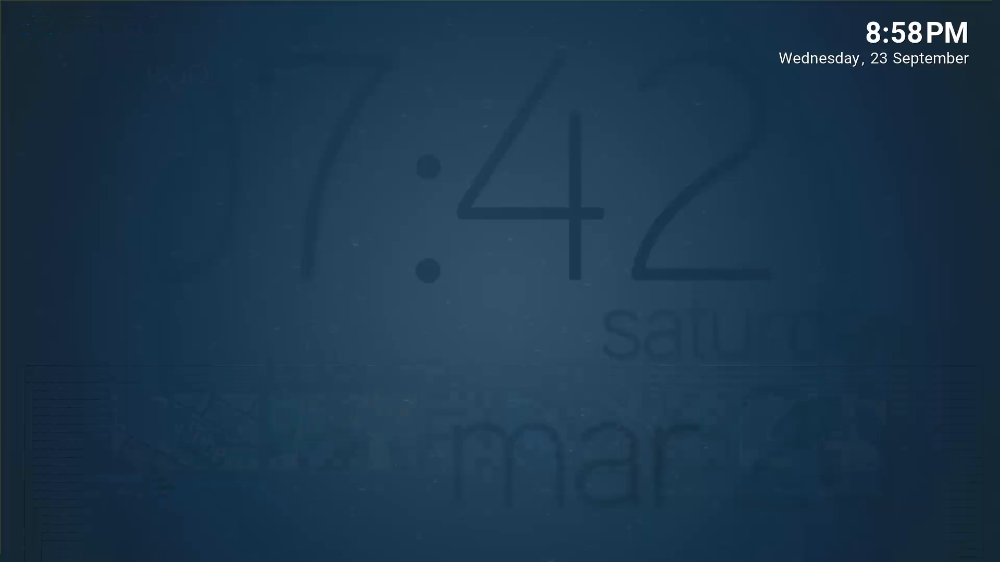
{"action": "key", "text": "Down"}
{"action": "key", "text": "Right"}
{"action": "key", "text": "Return"}
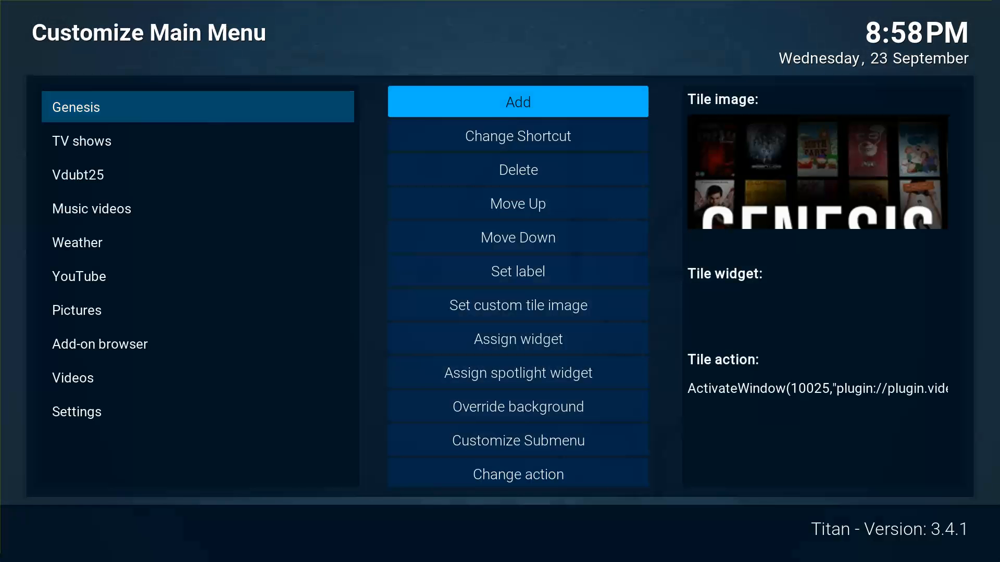
{"action": "key", "text": "Down"}
{"action": "key", "text": "Left"}
{"action": "key", "text": "Down"}
{"action": "key", "text": "Down"}
{"action": "key", "text": "Right"}
{"action": "key", "text": "Down"}
{"action": "key", "text": "Down"}
{"action": "key", "text": "Down"}
{"action": "key", "text": "Down"}
{"action": "key", "text": "Down"}
{"action": "key", "text": "Down"}
{"action": "key", "text": "Down"}
{"action": "key", "text": "Down"}
{"action": "key", "text": "Down"}
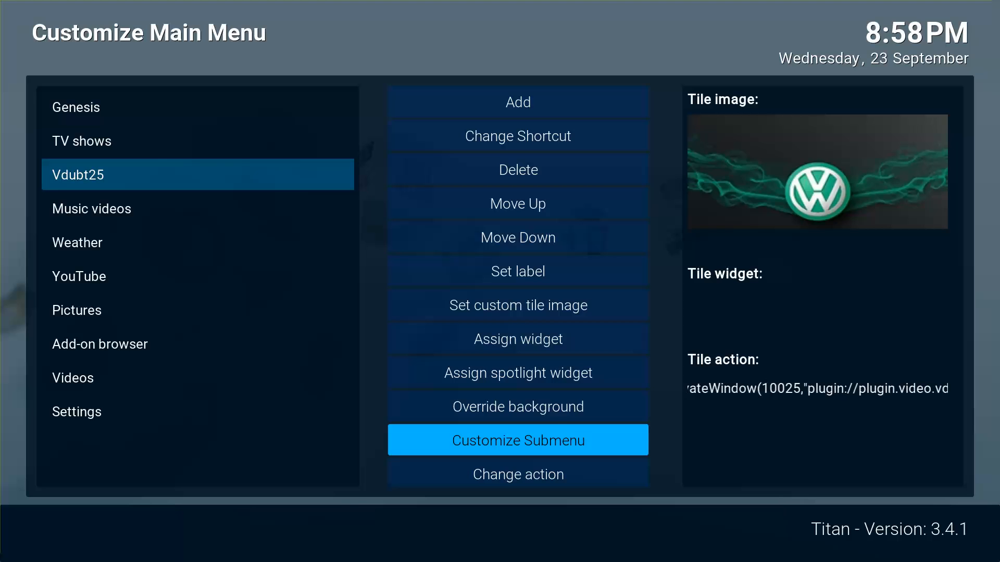
{"action": "key", "text": "Return"}
Delete all five Vdubt25 submenu entries and back out to the home screen.
{"action": "key", "text": "Down"}
{"action": "key", "text": "Down"}
{"action": "key", "text": "Down"}
{"action": "key", "text": "Down"}
{"action": "key", "text": "Up"}
{"action": "key", "text": "Up"}
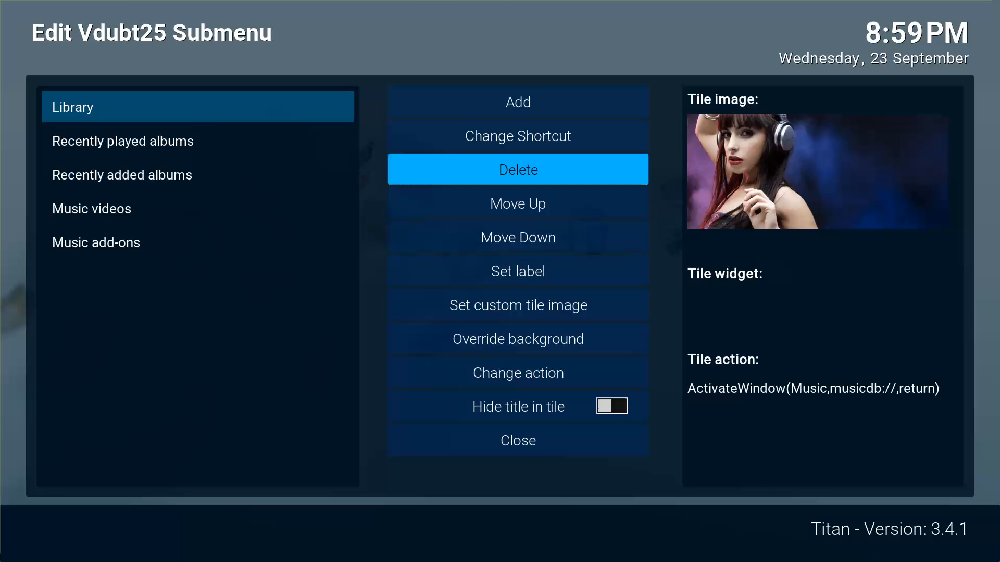
{"action": "key", "text": "Return"}
{"action": "key", "text": "Return"}
{"action": "key", "text": "Return"}
{"action": "key", "text": "Return"}
{"action": "key", "text": "Return"}
{"action": "key", "text": "Escape"}
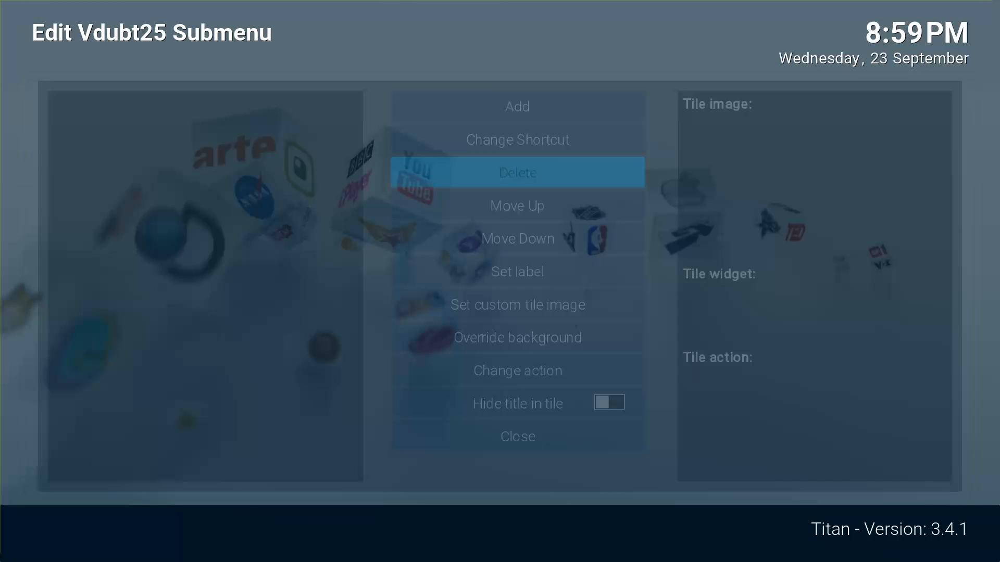
{"action": "key", "text": "Escape"}
{"action": "key", "text": "Escape"}
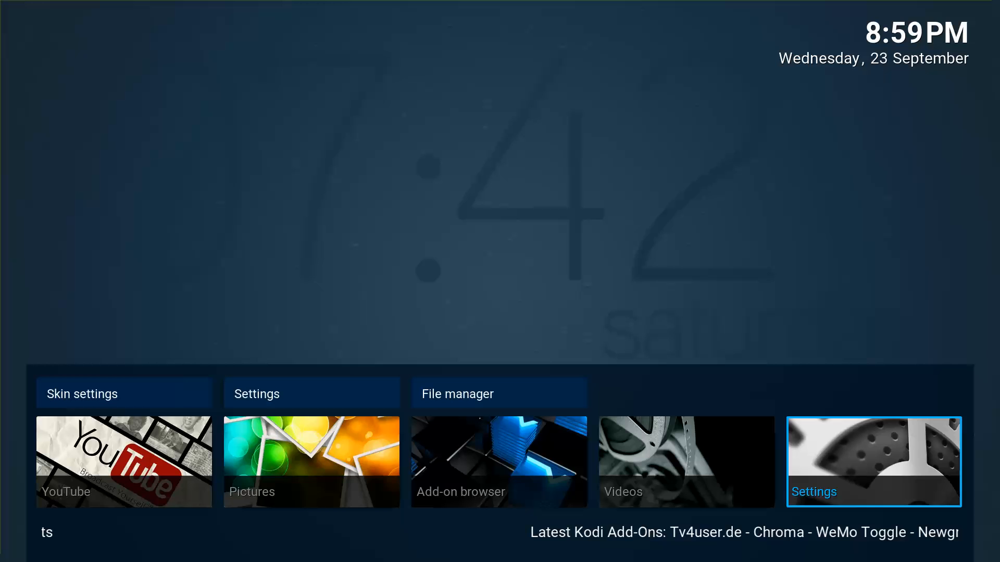
Confirm Vdubt25 has no submenu, then move to File manager under the Settings tile.
{"action": "key", "text": "Right"}
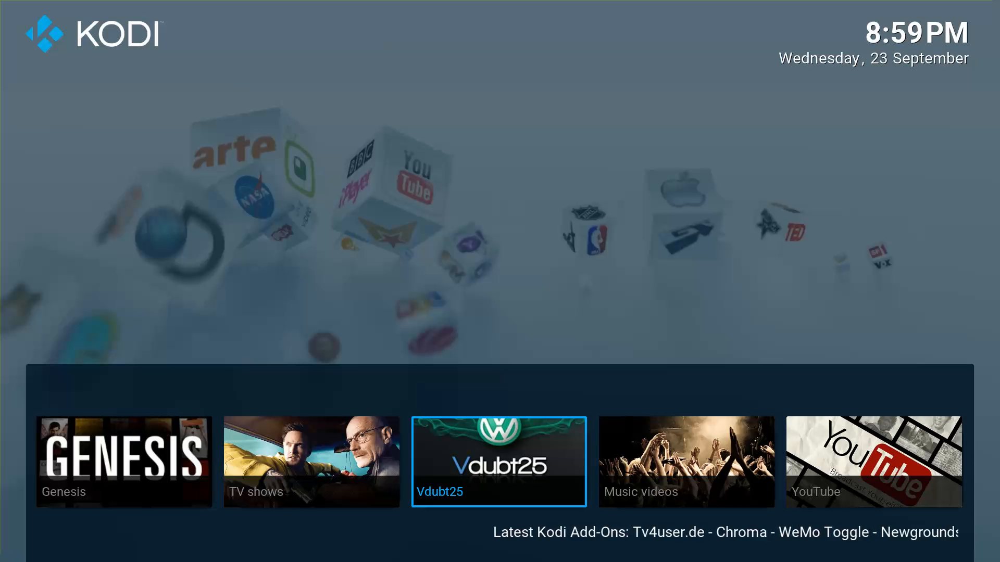
{"action": "key", "text": "Right"}
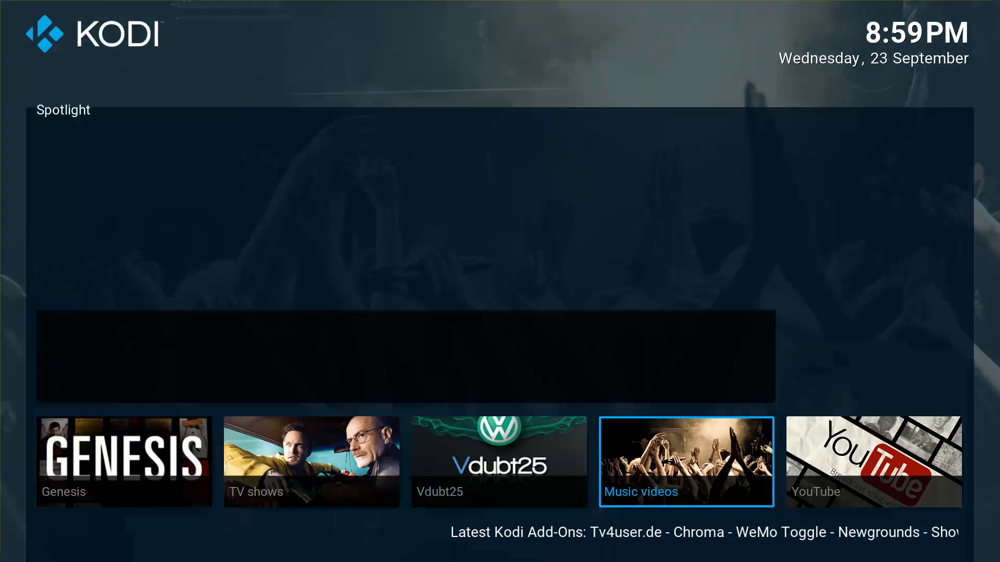
{"action": "key", "text": "Left"}
{"action": "key", "text": "Left"}
{"action": "key", "text": "Left"}
{"action": "key", "text": "Left"}
{"action": "key", "text": "Left"}
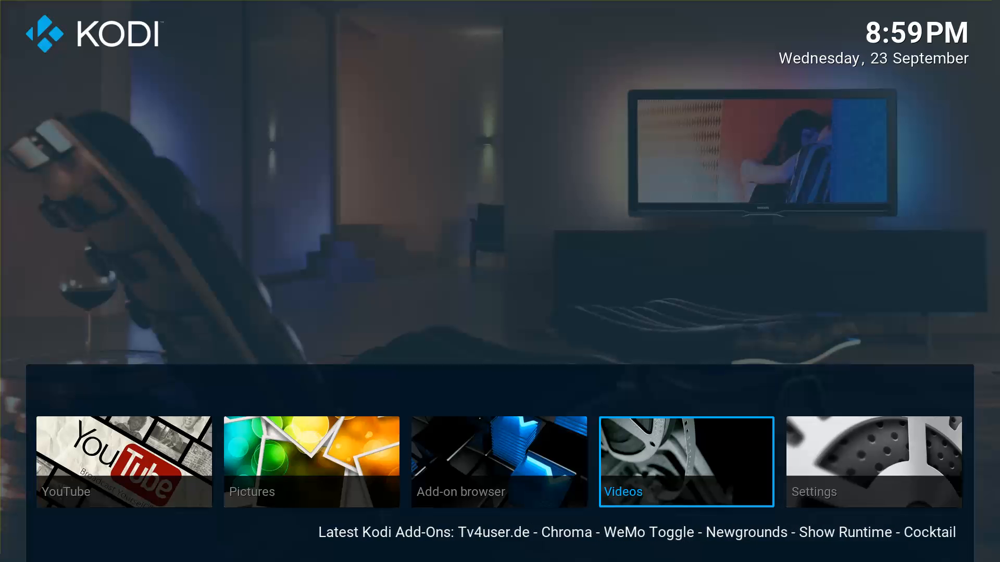
{"action": "key", "text": "Right"}
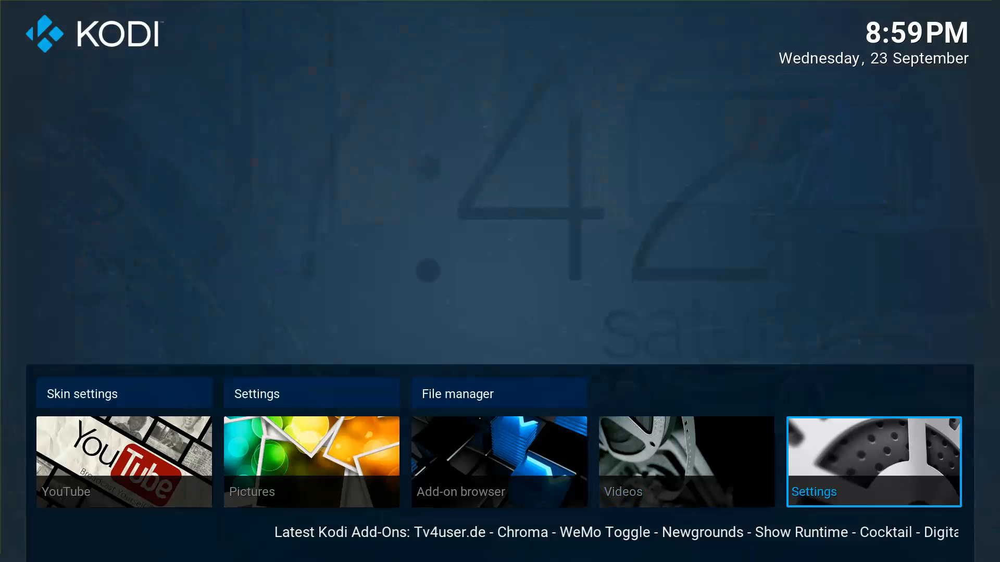
{"action": "key", "text": "Up"}
{"action": "key", "text": "Right"}
{"action": "key", "text": "Right"}
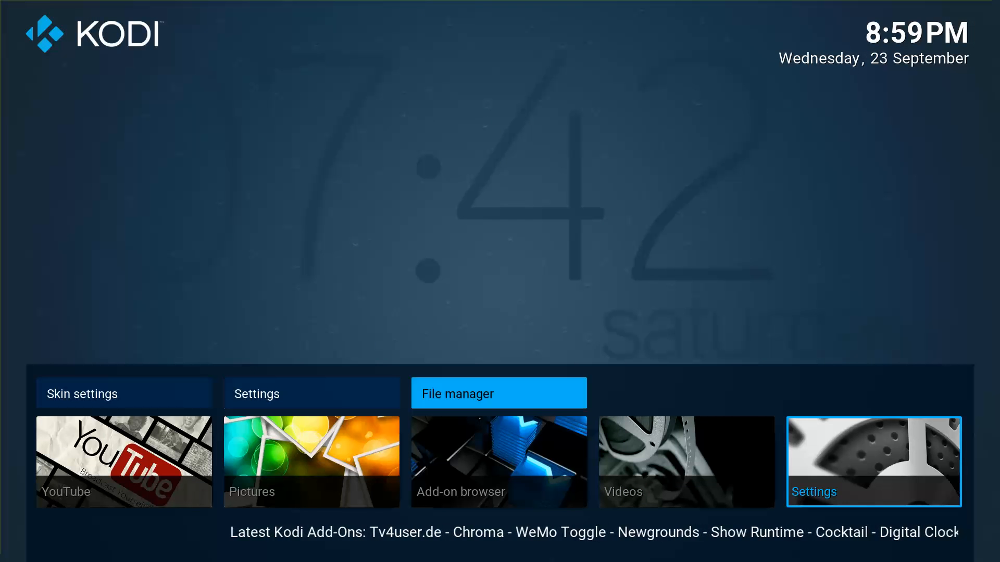
Open File manager and choose Add source to bring up the Add Files source dialog.
{"action": "key", "text": "Return"}
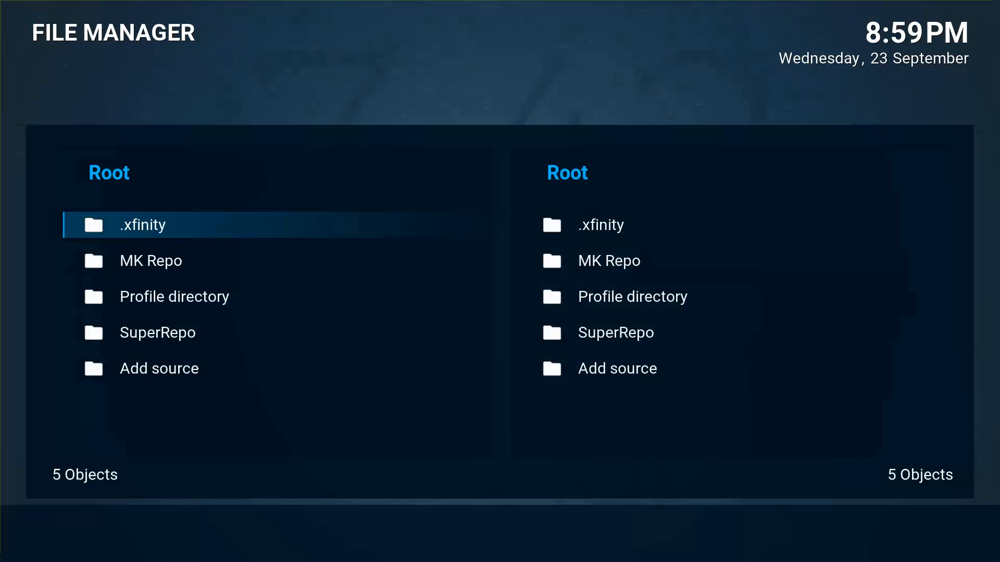
{"action": "key", "text": "Up"}
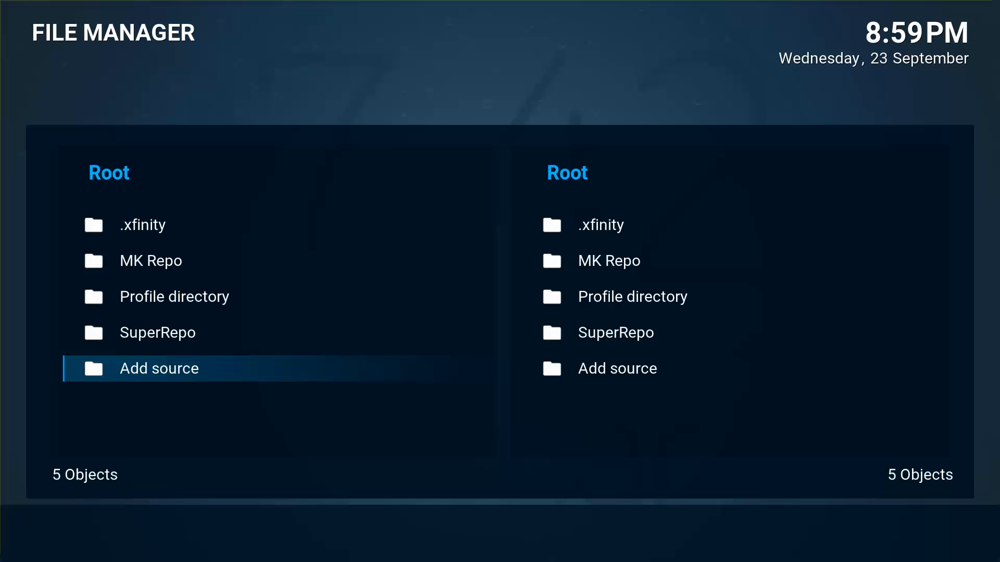
{"action": "key", "text": "Down"}
{"action": "key", "text": "Up"}
{"action": "key", "text": "Return"}
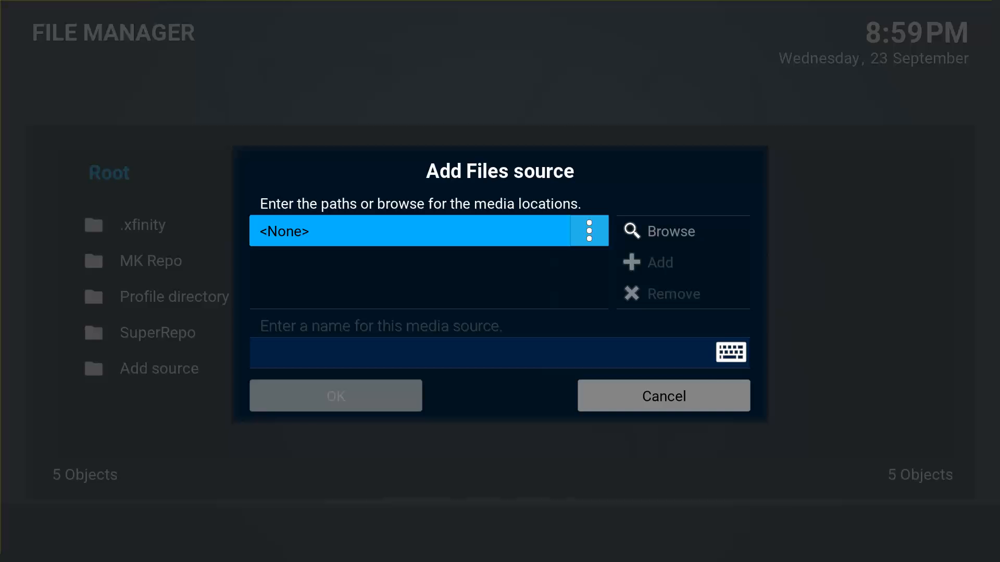
{"action": "key", "text": "Return"}
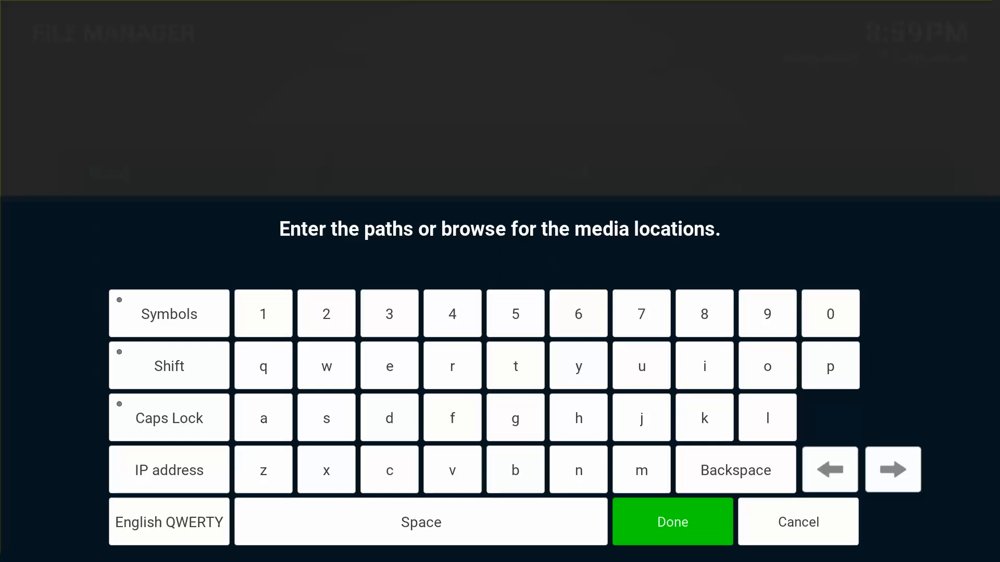
{"action": "type", "text": "http://njmw"}
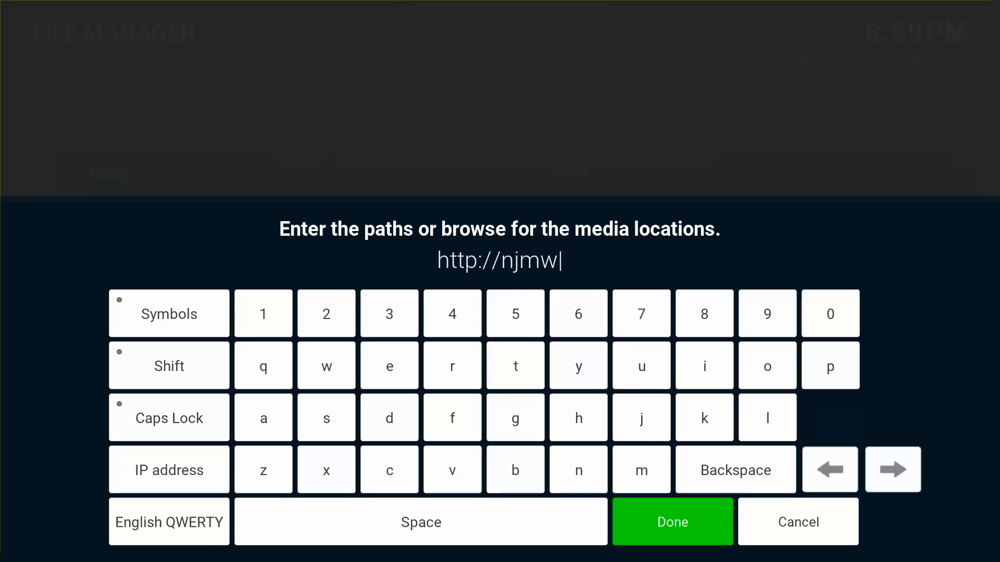
{"action": "type", "text": "eb."}
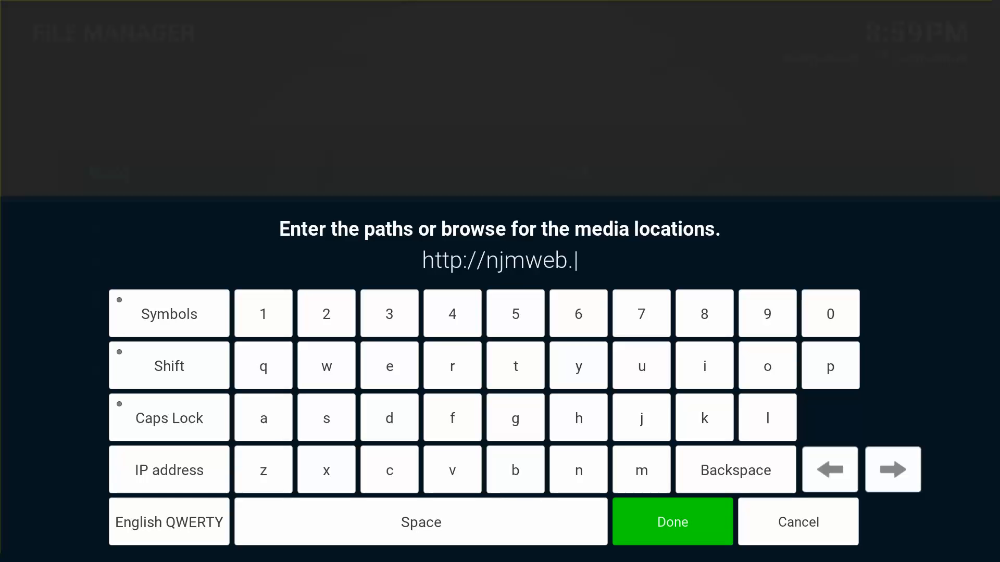
{"action": "type", "text": "we.bs"}
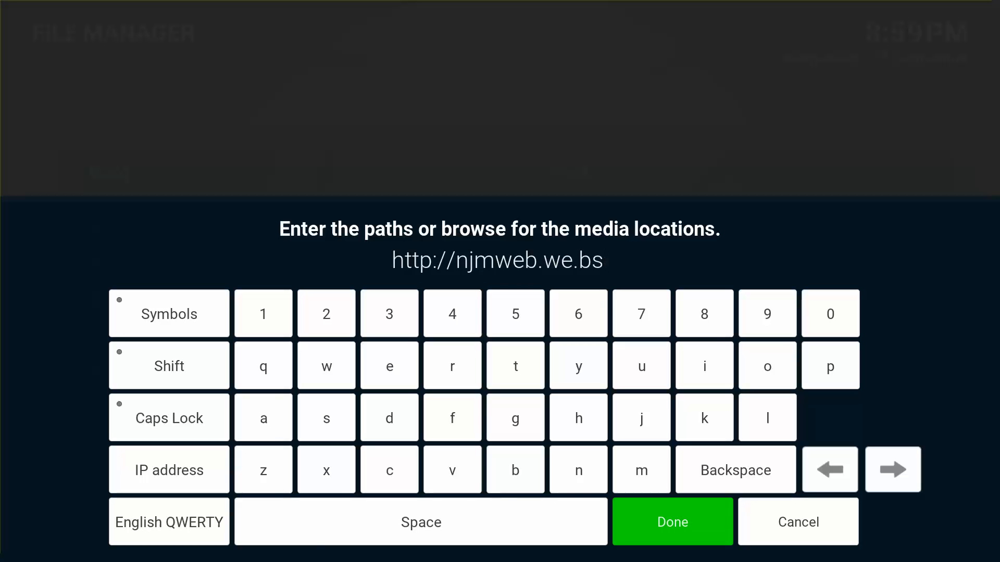
{"action": "type", "text": "/"}
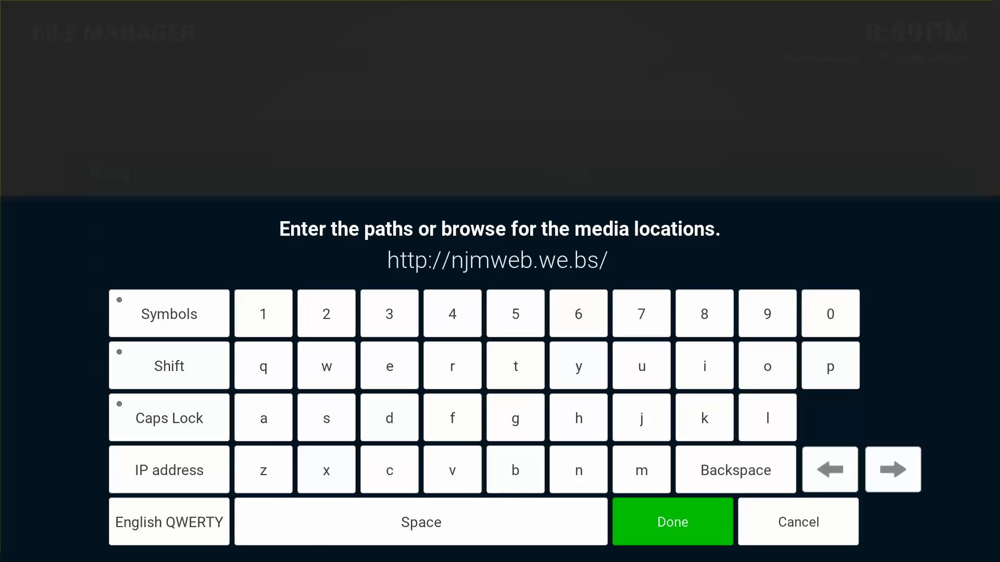
{"action": "type", "text": "NJ"}
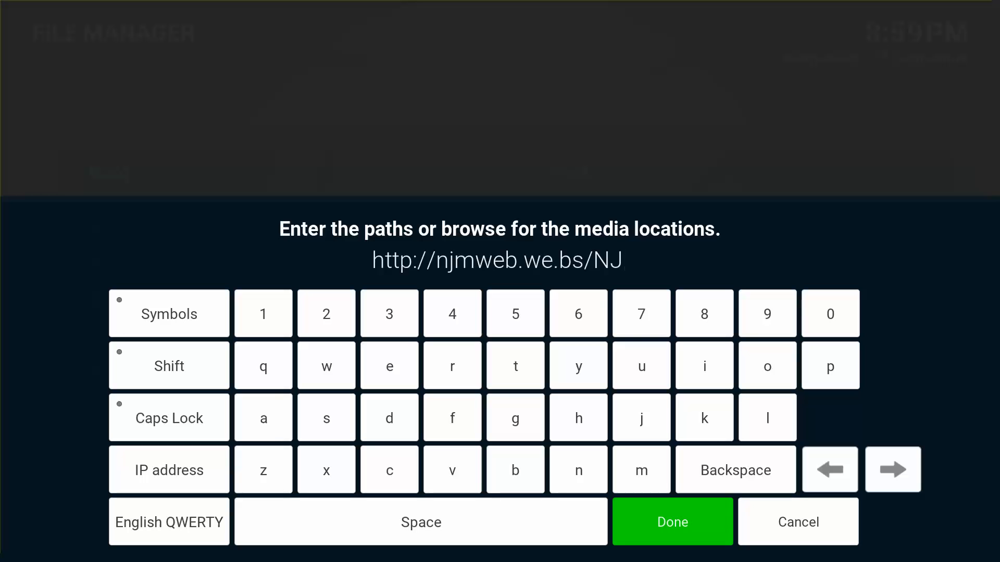
{"action": "type", "text": "MSo"}
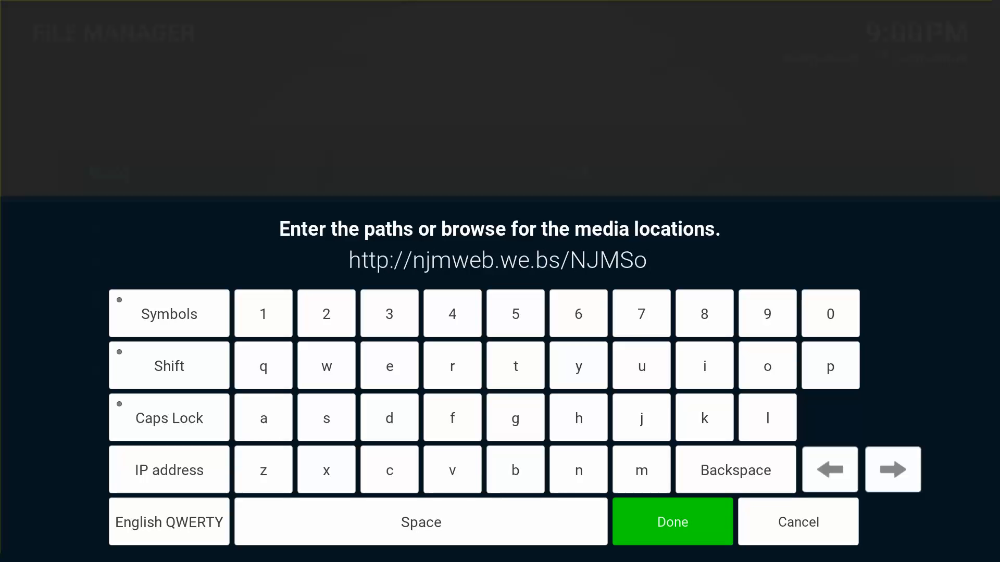
{"action": "type", "text": "ccer"}
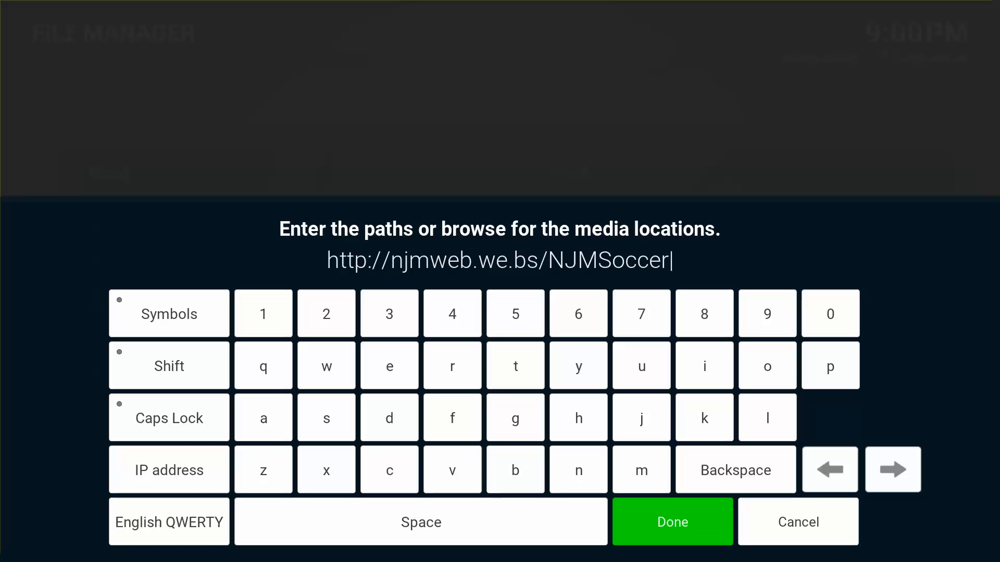
{"action": "key", "text": "Return"}
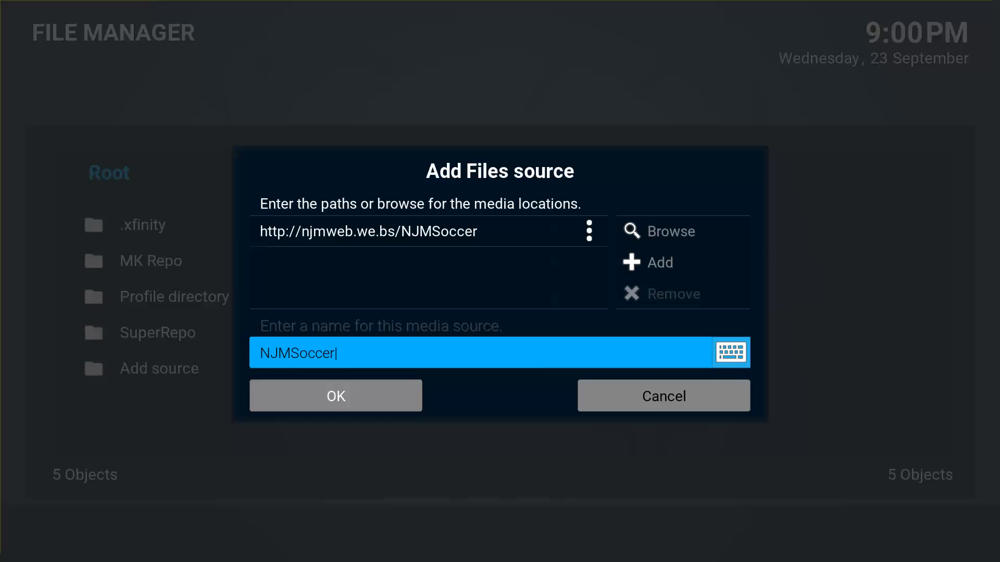
{"action": "key", "text": "Down"}
{"action": "key", "text": "Return"}
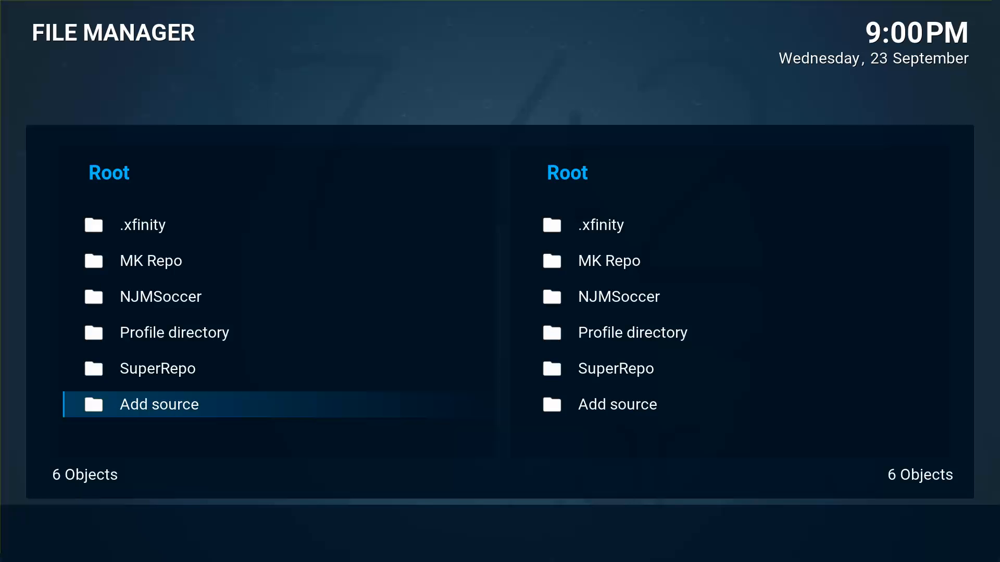
{"action": "key", "text": "Escape"}
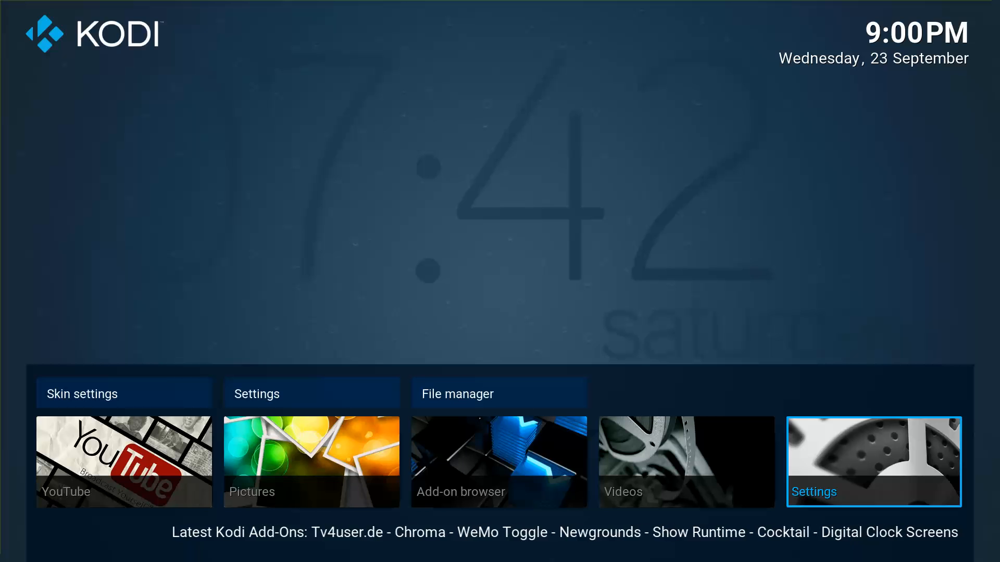
Dismiss the power options and go to the Add-ons section of Kodi's settings.
{"action": "key", "text": "Down"}
{"action": "key", "text": "Up"}
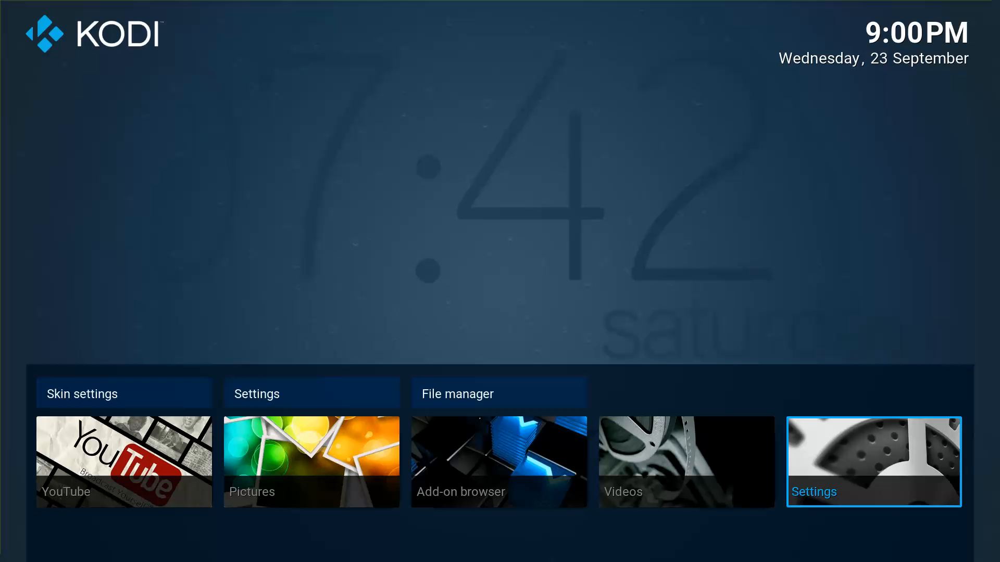
{"action": "key", "text": "Up"}
{"action": "key", "text": "Left"}
{"action": "key", "text": "Return"}
{"action": "key", "text": "Down"}
{"action": "key", "text": "Down"}
{"action": "key", "text": "Down"}
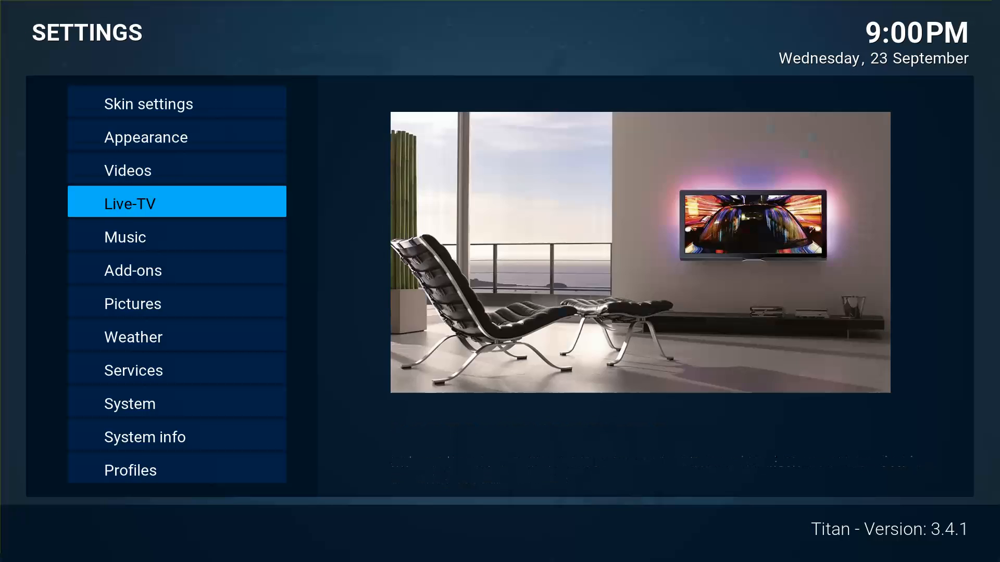
{"action": "key", "text": "Down"}
{"action": "key", "text": "Down"}
{"action": "key", "text": "Down"}
{"action": "key", "text": "Up"}
{"action": "key", "text": "Return"}
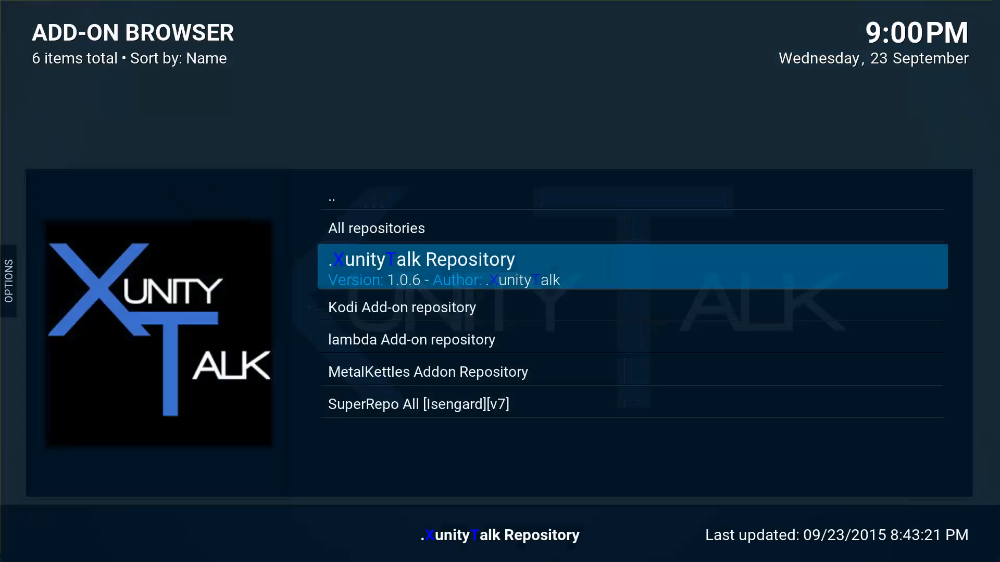
{"action": "key", "text": "Up"}
{"action": "key", "text": "BackSpace"}
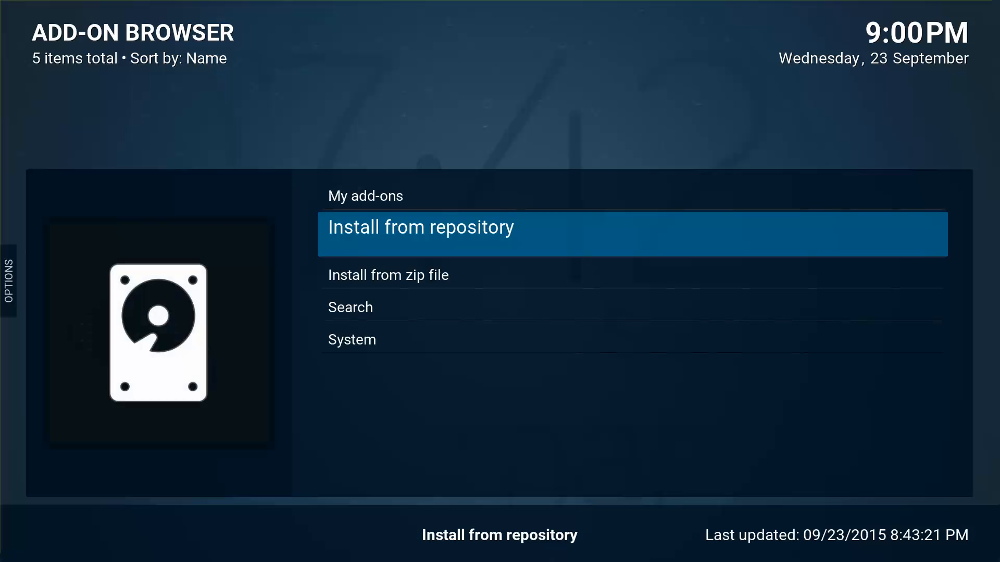
Install repository.NJMSoccer-0.1.0.zip from the NJMSoccer source using Install from zip file.
{"action": "key", "text": "Down"}
{"action": "key", "text": "Return"}
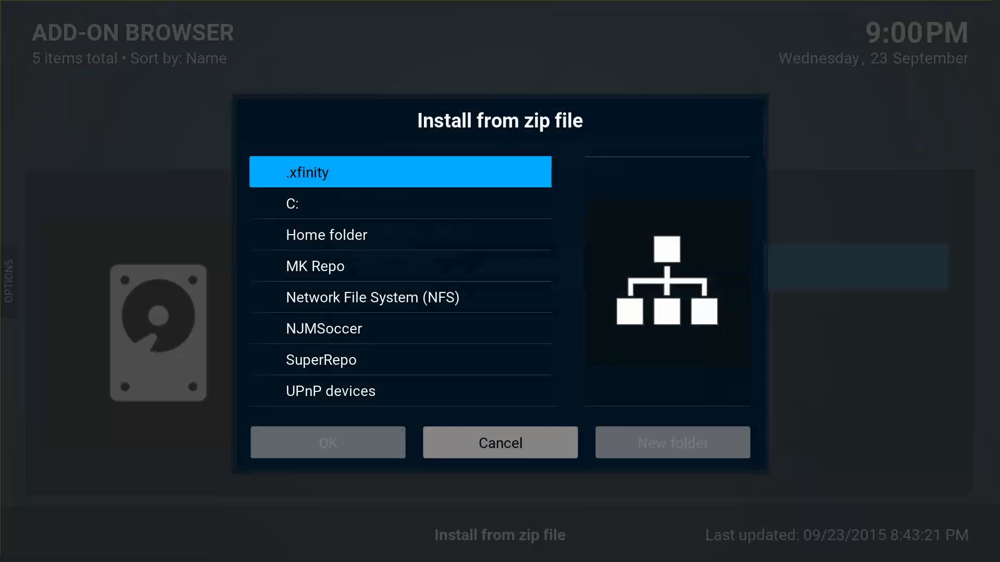
{"action": "key", "text": "Down"}
{"action": "key", "text": "Down"}
{"action": "key", "text": "Down"}
{"action": "key", "text": "Down"}
{"action": "key", "text": "Down"}
{"action": "key", "text": "Return"}
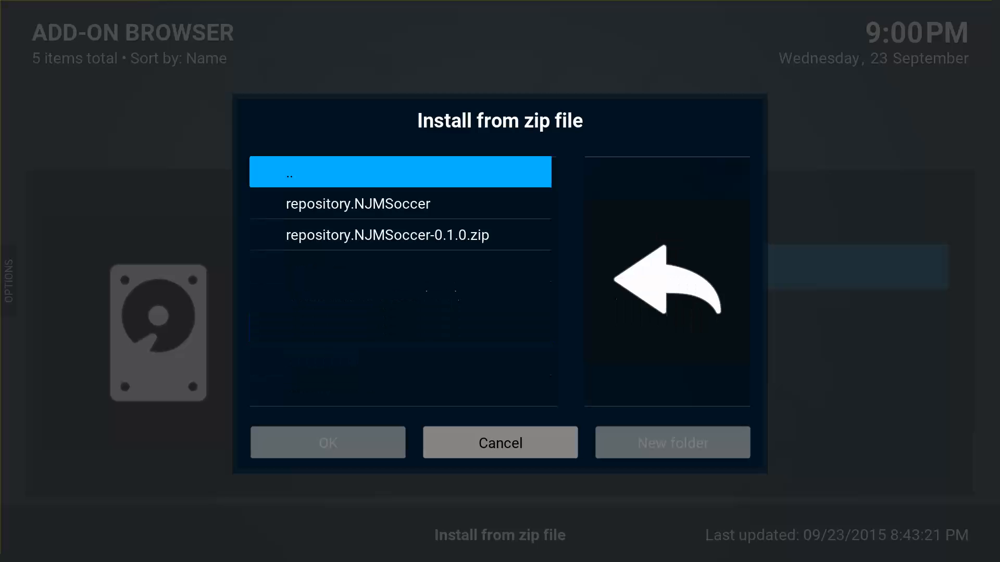
{"action": "key", "text": "Down"}
{"action": "key", "text": "Down"}
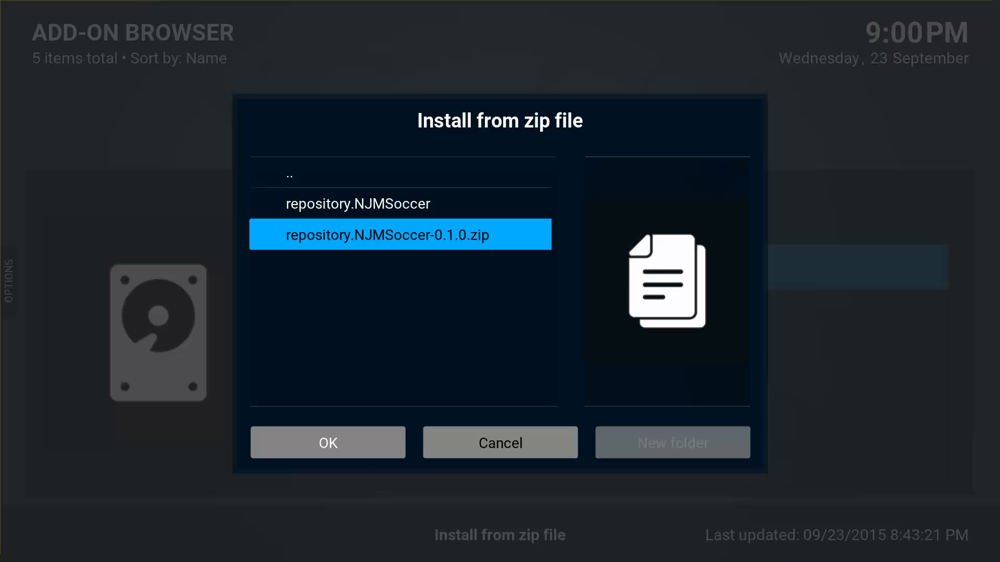
{"action": "key", "text": "Return"}
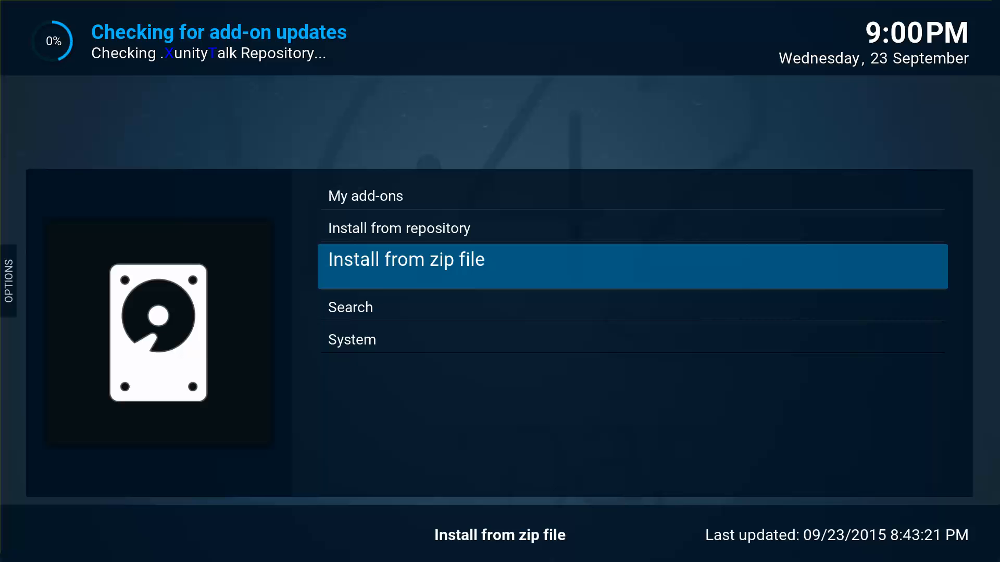
Browse Install from repository to the NJM Soccer Repo's Video add-ons.
{"action": "key", "text": "Up"}
{"action": "key", "text": "Return"}
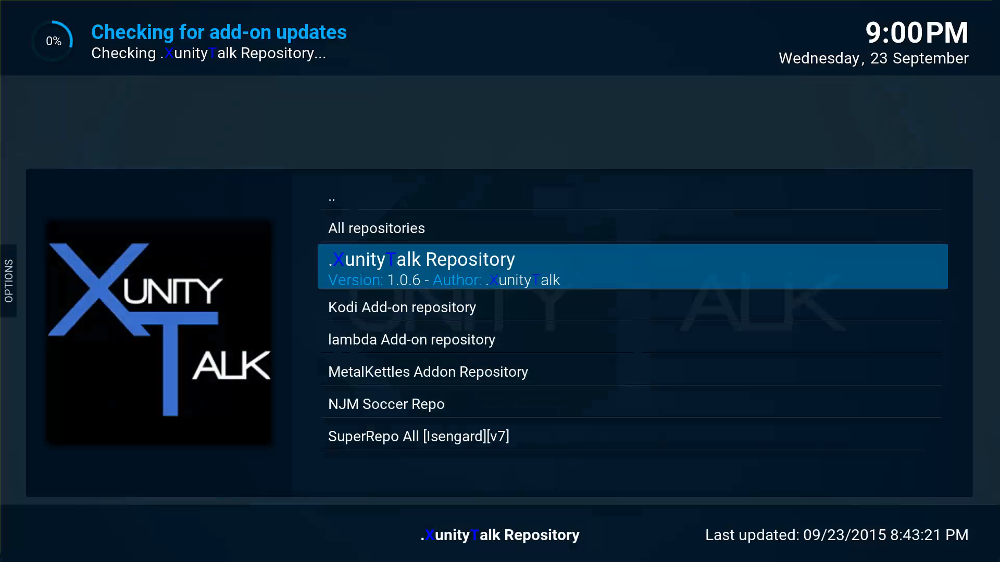
{"action": "key", "text": "Down"}
{"action": "key", "text": "Down"}
{"action": "key", "text": "Down"}
{"action": "key", "text": "Down"}
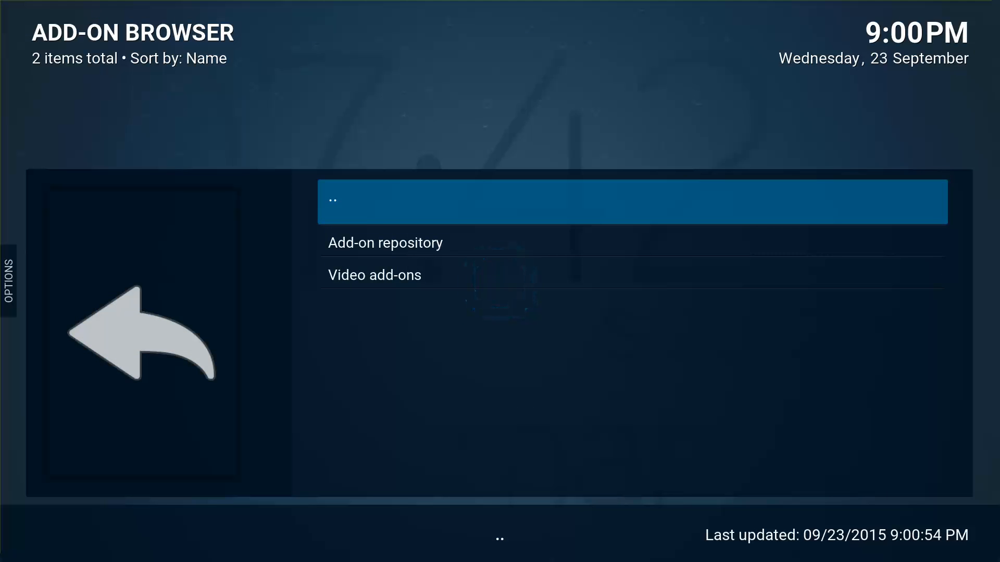
{"action": "key", "text": "Down"}
{"action": "key", "text": "Down"}
{"action": "key", "text": "Return"}
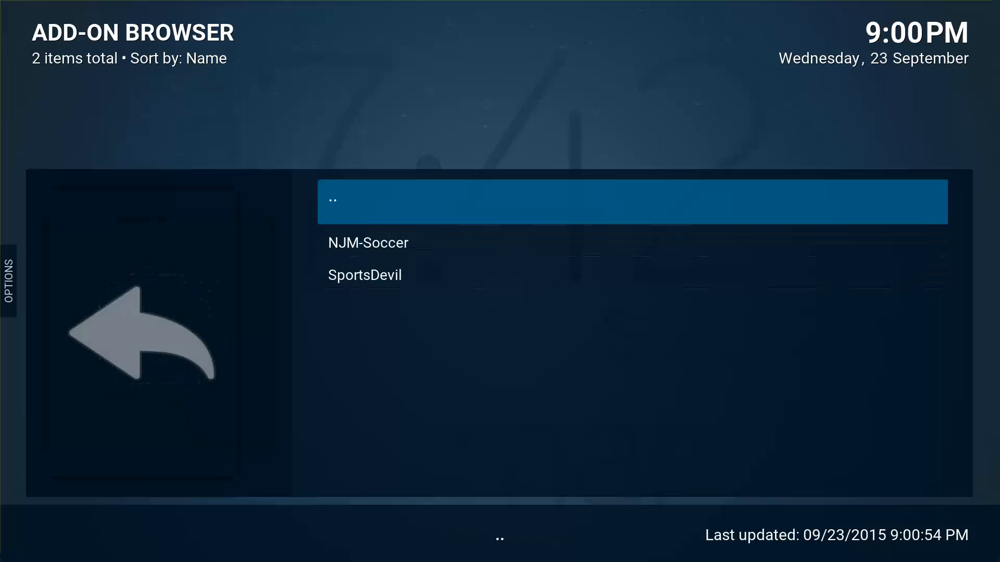
{"action": "key", "text": "Down"}
{"action": "key", "text": "Down"}
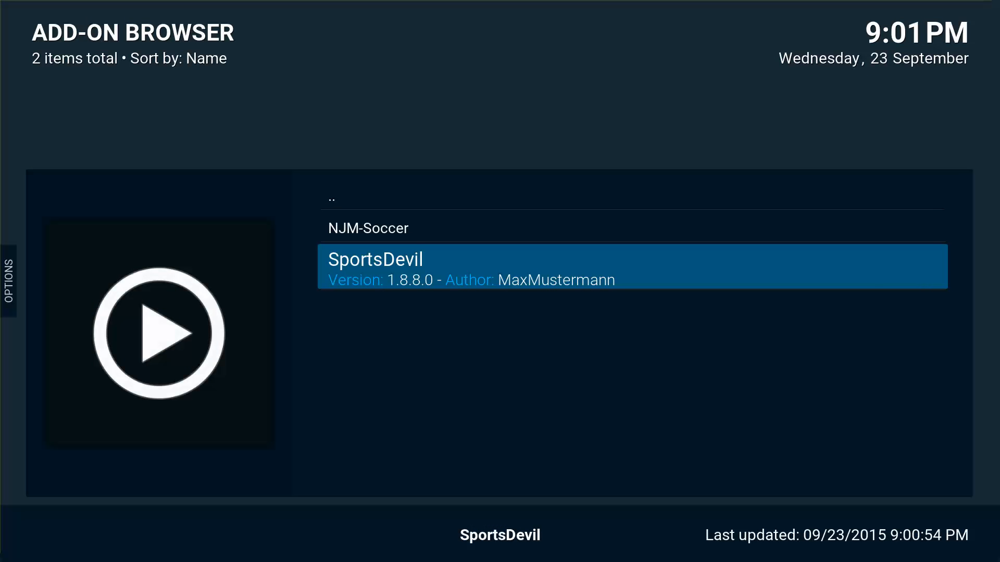
Install SportsDevil, then start installing NJM-Soccer from that video add-on list.
{"action": "key", "text": "Return"}
{"action": "key", "text": "Return"}
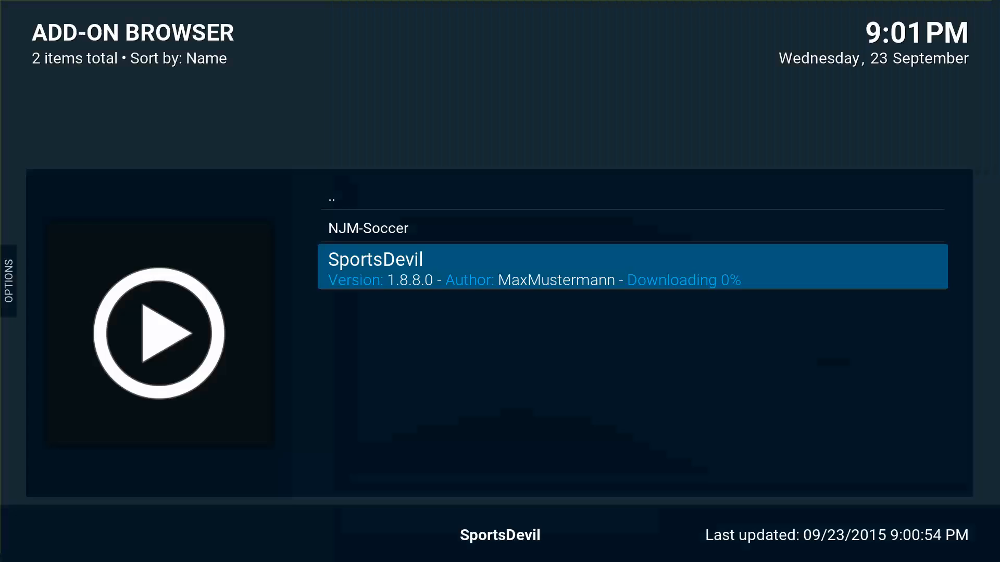
{"action": "key", "text": "Up"}
{"action": "key", "text": "Return"}
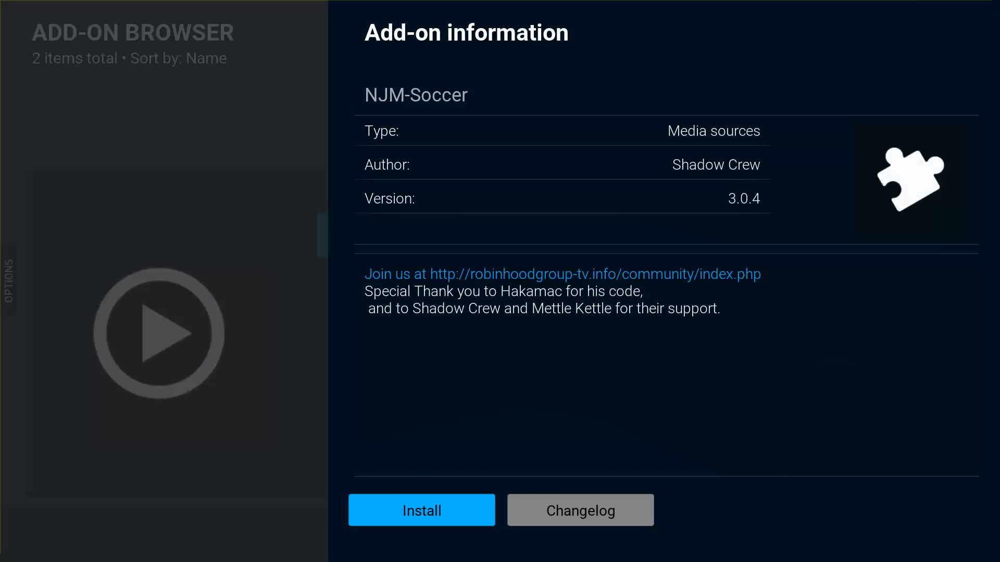
{"action": "key", "text": "Return"}
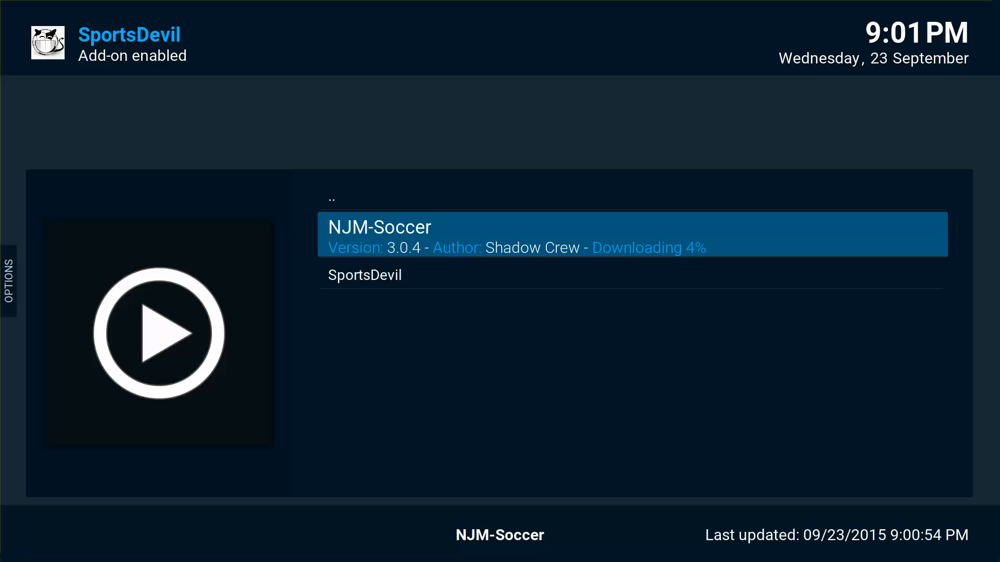
{"action": "key", "text": "Up"}
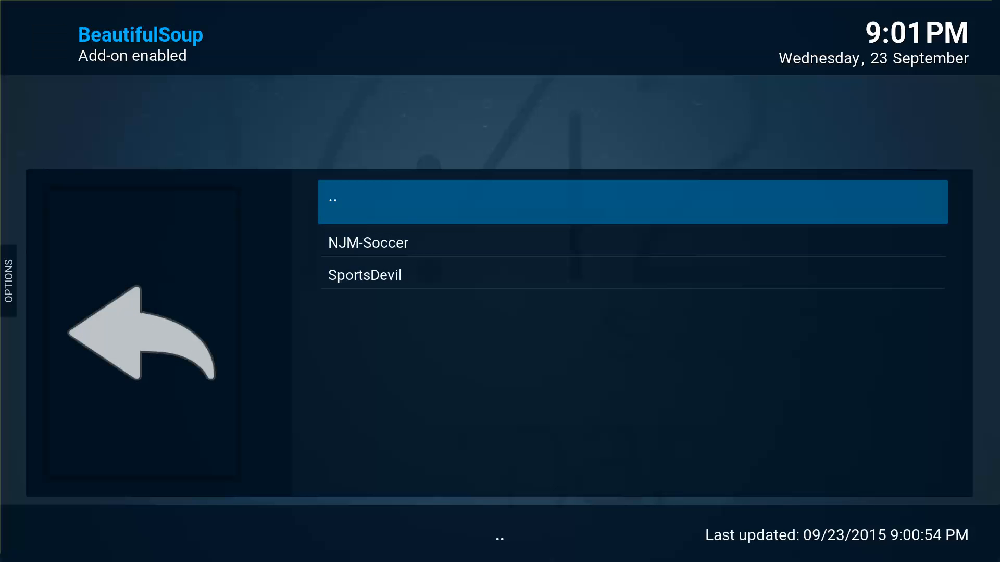
Look up BBC iPlayer's add-on information in the XunityTalk Repository's video add-ons.
{"action": "key", "text": "Down"}
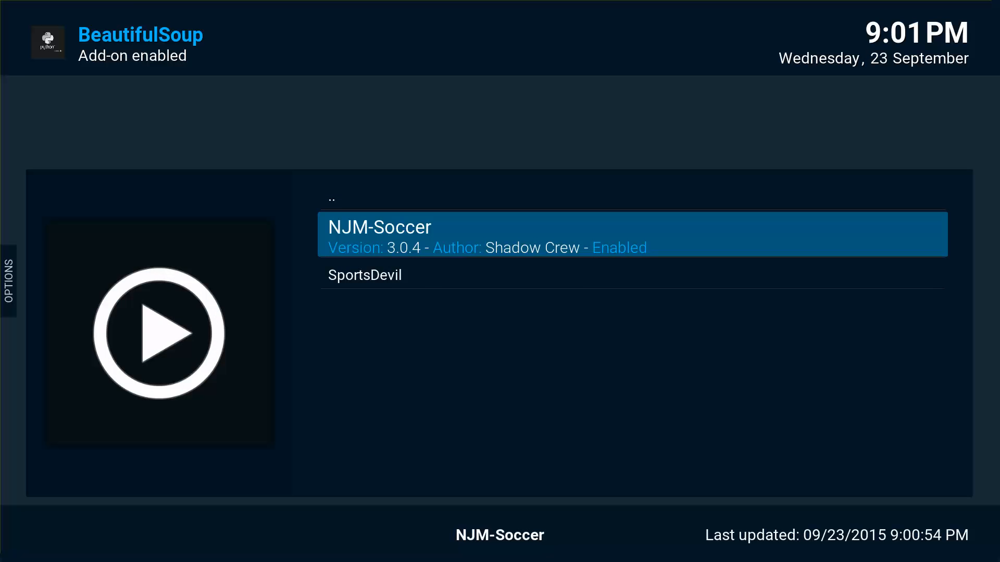
{"action": "key", "text": "BackSpace"}
{"action": "key", "text": "Up"}
{"action": "key", "text": "Return"}
{"action": "key", "text": "Up"}
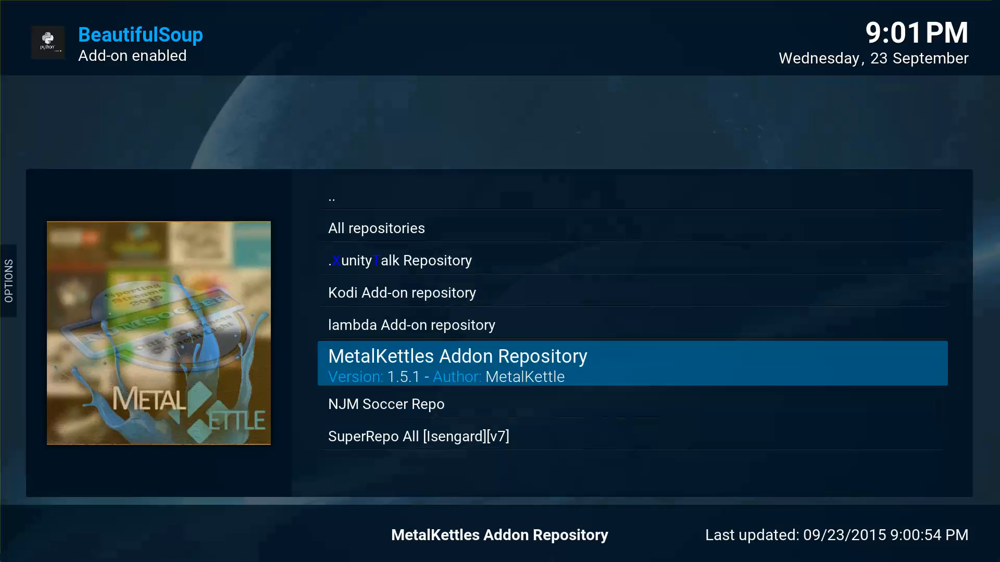
{"action": "key", "text": "Up"}
{"action": "key", "text": "Up"}
{"action": "key", "text": "Up"}
{"action": "key", "text": "Return"}
{"action": "key", "text": "Down"}
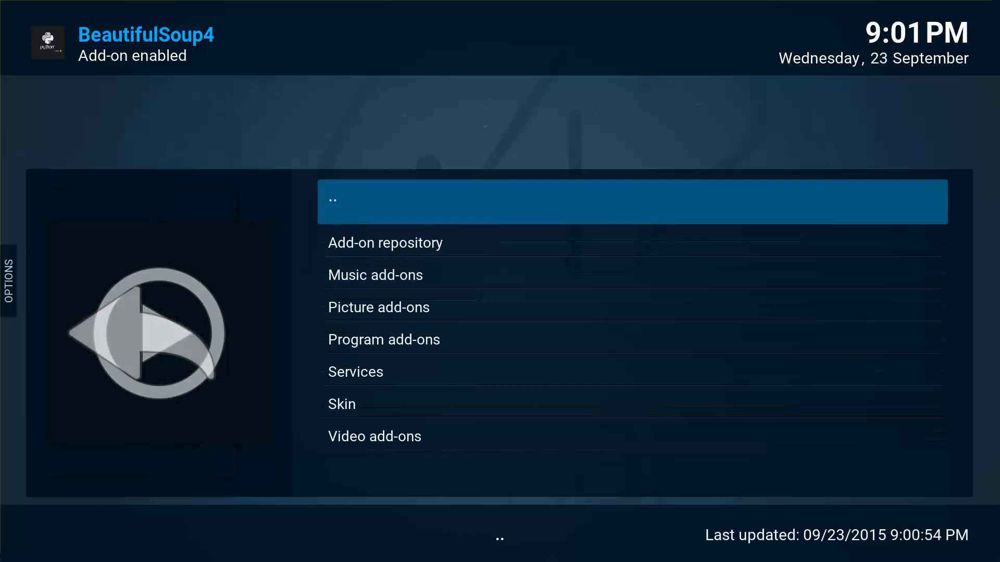
{"action": "key", "text": "Up"}
{"action": "key", "text": "Return"}
{"action": "key", "text": "Down"}
{"action": "key", "text": "Down"}
{"action": "key", "text": "Down"}
{"action": "key", "text": "Down"}
{"action": "key", "text": "Down"}
{"action": "key", "text": "Down"}
{"action": "key", "text": "Down"}
{"action": "key", "text": "Down"}
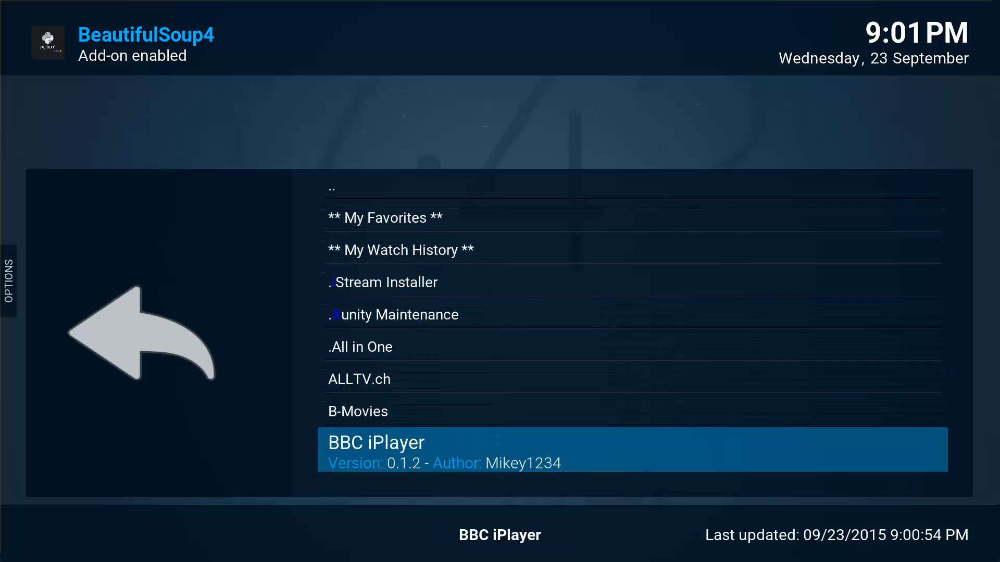
{"action": "key", "text": "Return"}
{"action": "key", "text": "BackSpace"}
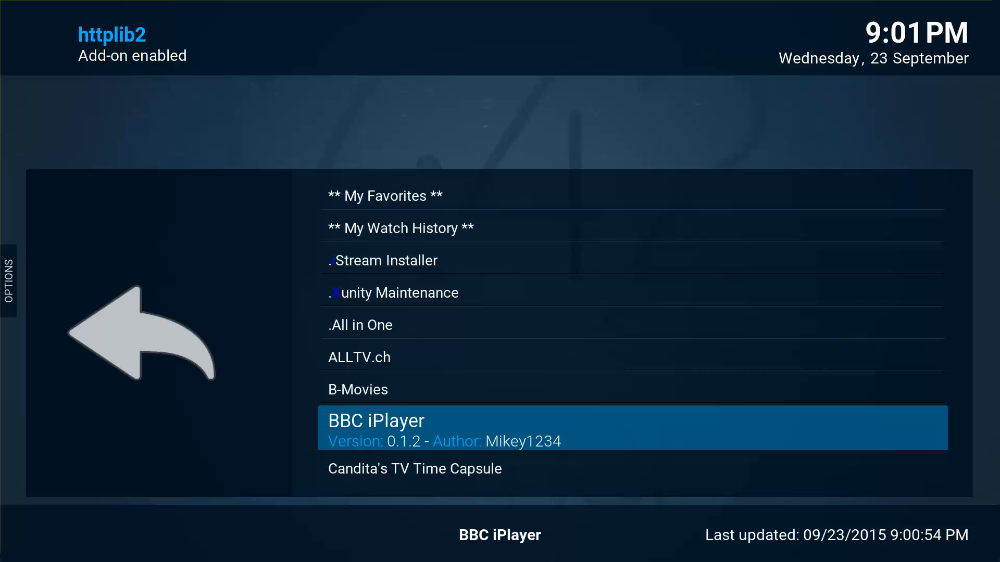
Back out of the repository lists and settings to the home screen.
{"action": "key", "text": "Up"}
{"action": "key", "text": "Up"}
{"action": "key", "text": "Up"}
{"action": "key", "text": "Up"}
{"action": "key", "text": "Up"}
{"action": "key", "text": "Up"}
{"action": "key", "text": "Up"}
{"action": "key", "text": "Up"}
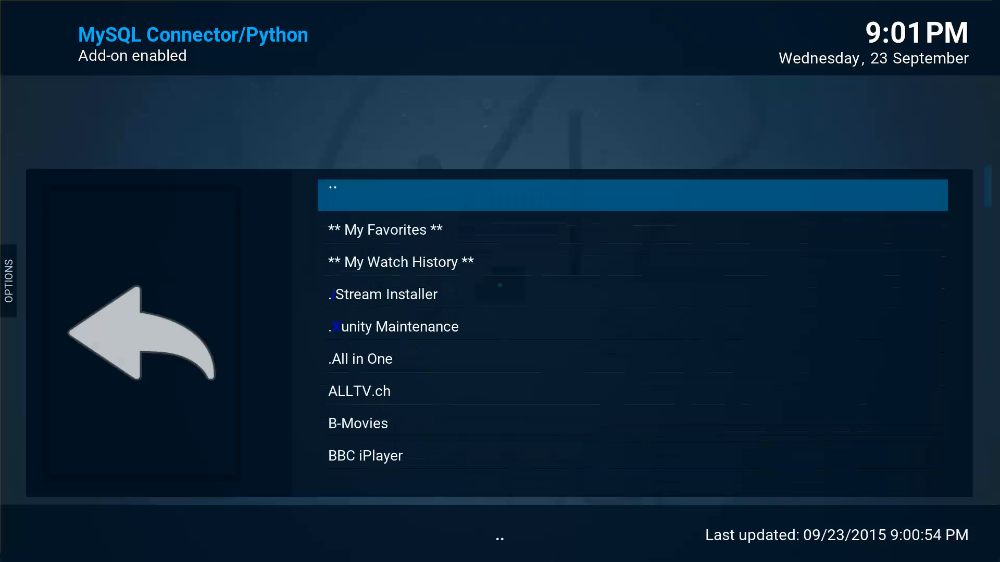
{"action": "key", "text": "Return"}
{"action": "key", "text": "Down"}
{"action": "key", "text": "Down"}
{"action": "key", "text": "Return"}
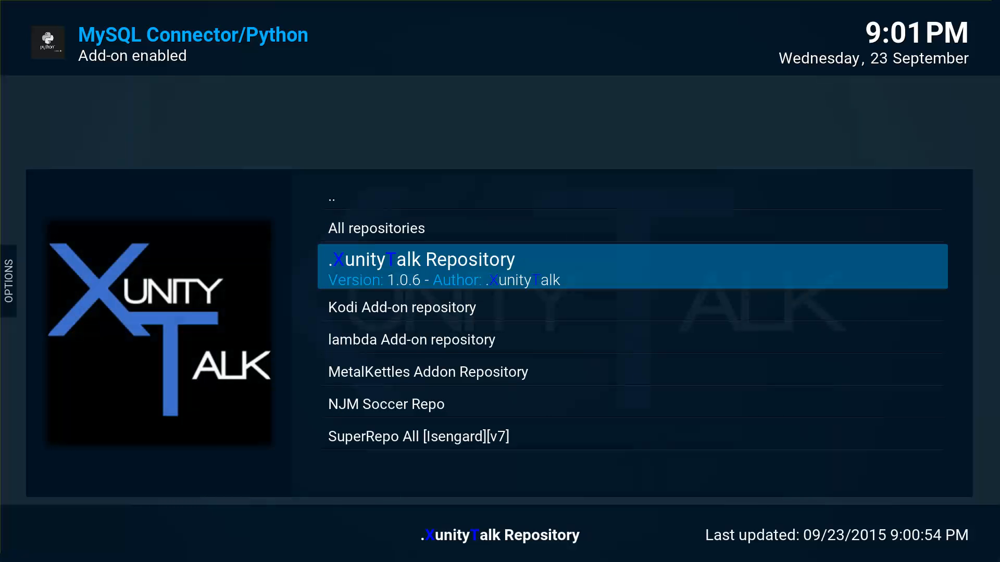
{"action": "key", "text": "Down"}
{"action": "key", "text": "Down"}
{"action": "key", "text": "Down"}
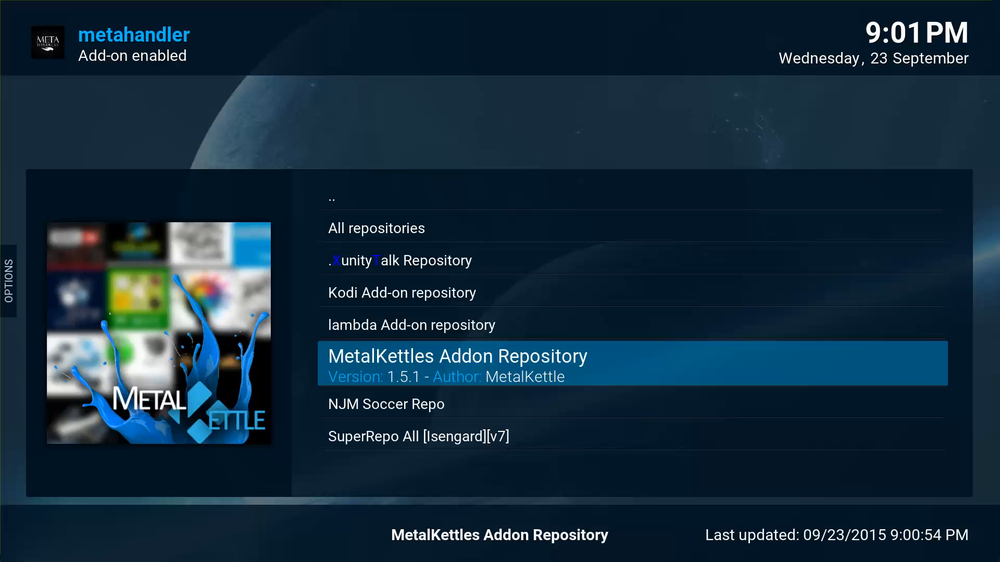
{"action": "key", "text": "Escape"}
{"action": "key", "text": "Up"}
{"action": "key", "text": "Up"}
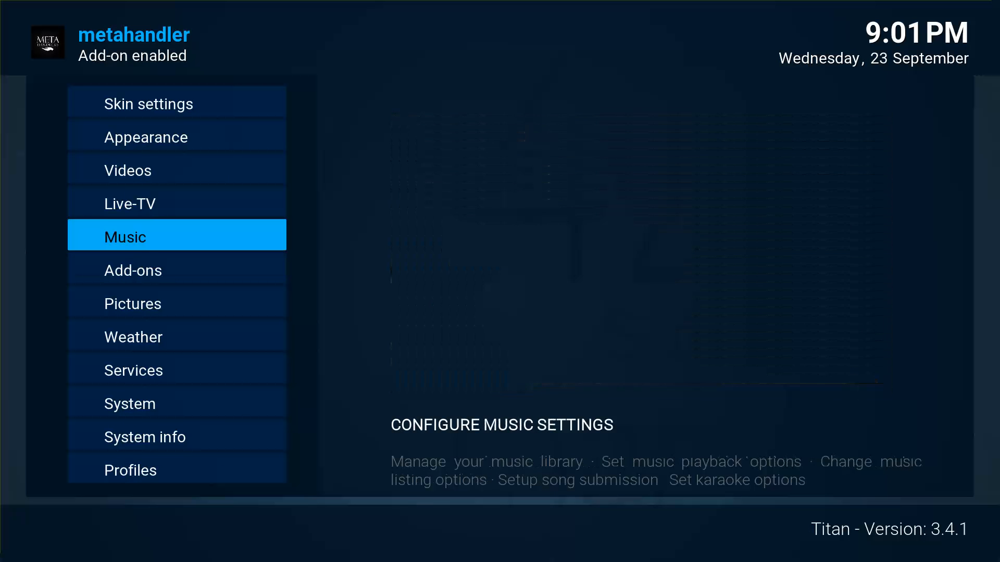
{"action": "key", "text": "Up"}
{"action": "key", "text": "Up"}
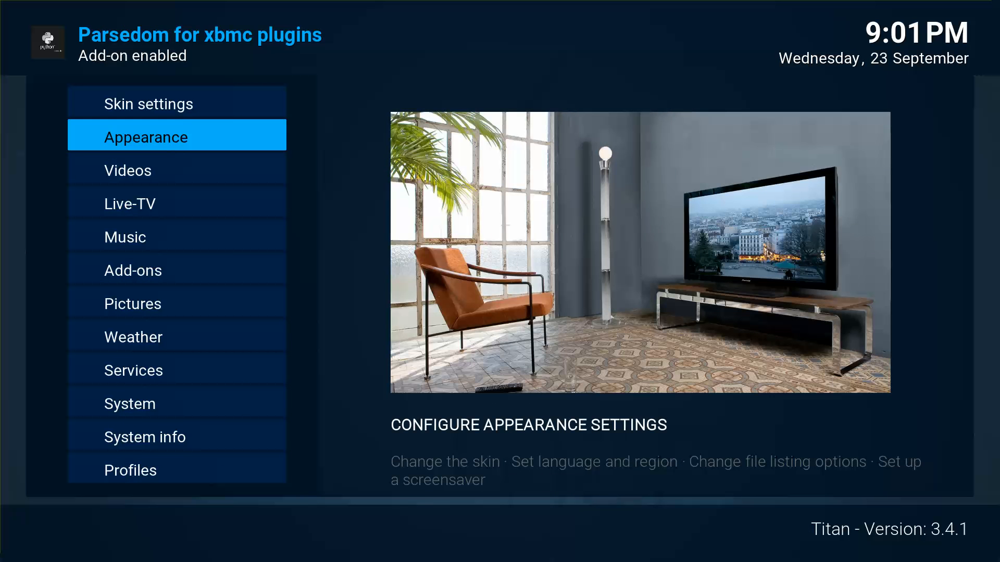
{"action": "key", "text": "Escape"}
Open NJM-Soccer from Add-on browser > Video add-ons.
{"action": "key", "text": "Left"}
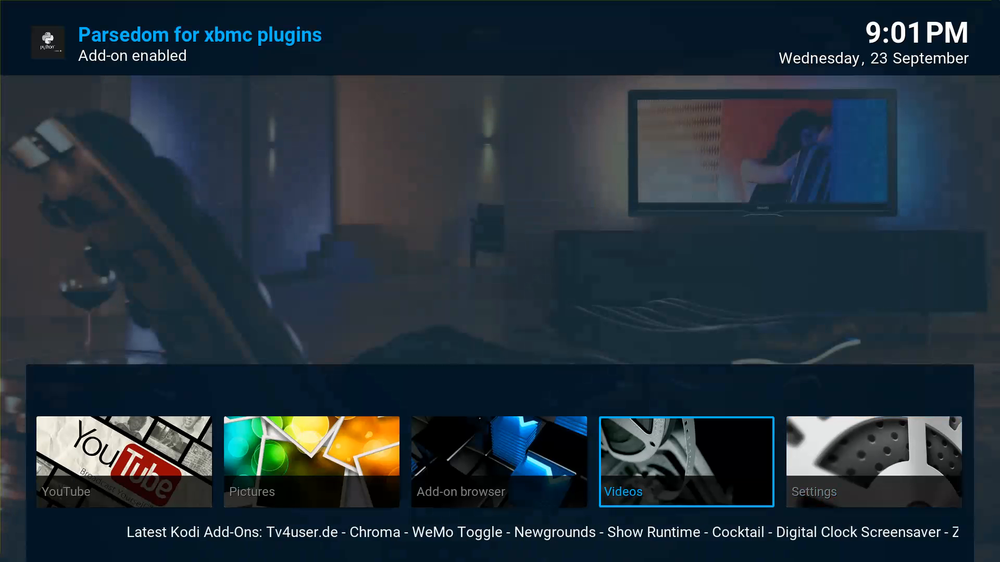
{"action": "key", "text": "Left"}
{"action": "key", "text": "Left"}
{"action": "key", "text": "Right"}
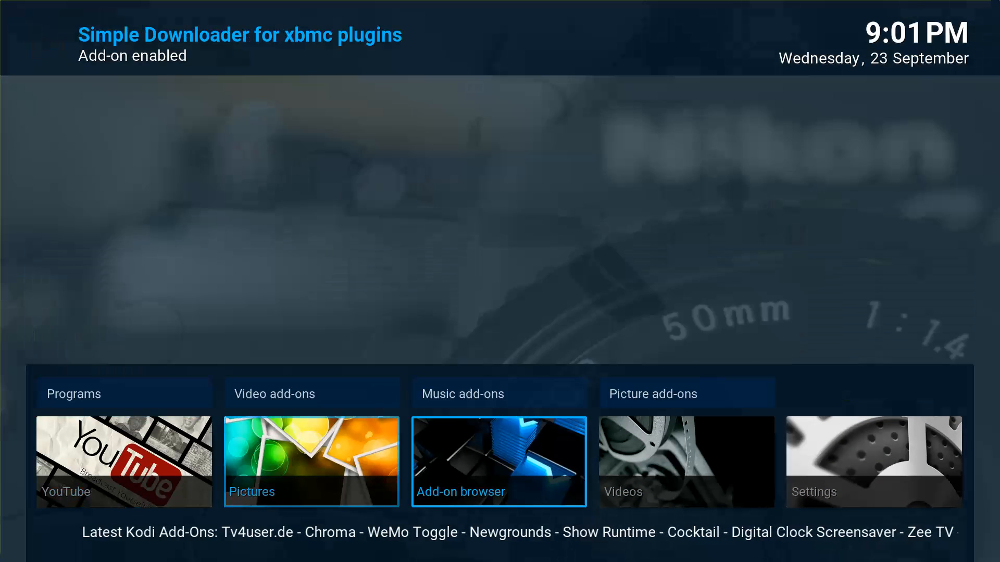
{"action": "key", "text": "Up"}
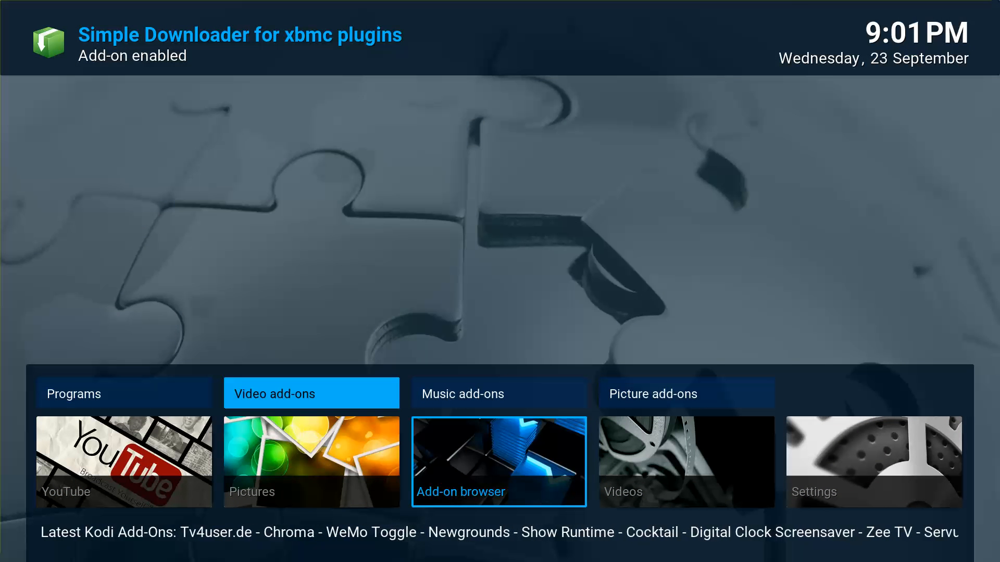
{"action": "key", "text": "Return"}
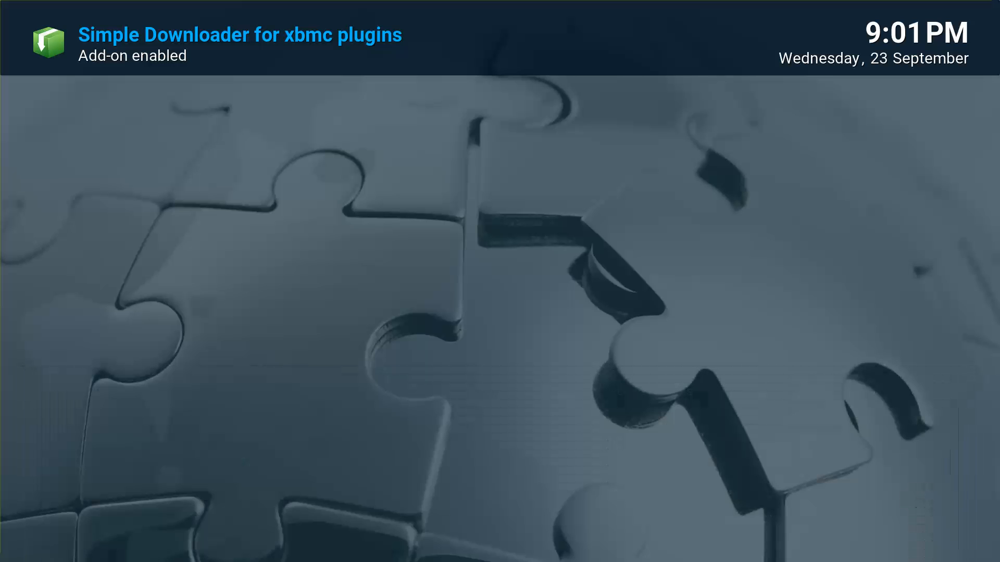
{"action": "key", "text": "Down"}
{"action": "key", "text": "Down"}
{"action": "key", "text": "Up"}
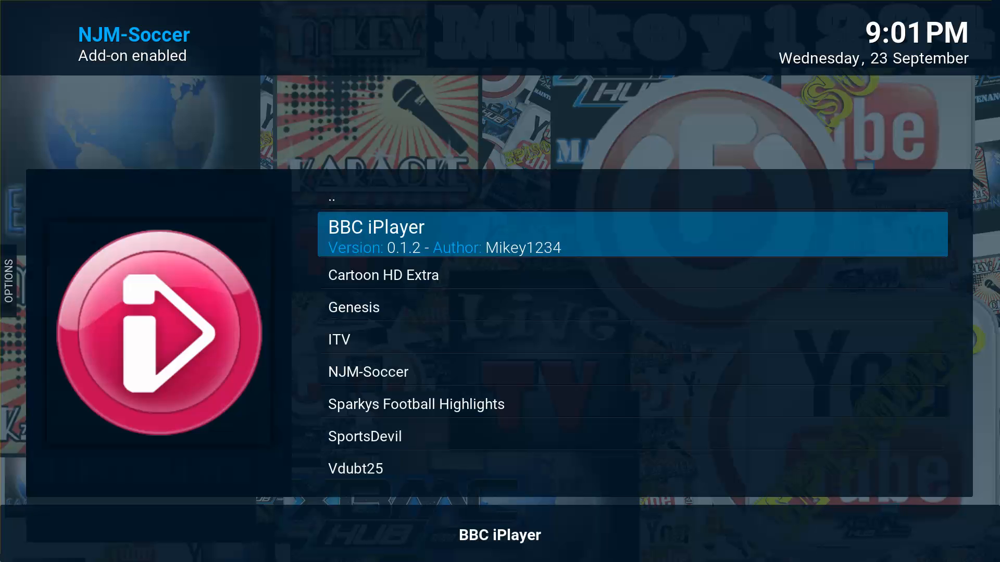
{"action": "key", "text": "Down"}
{"action": "key", "text": "Down"}
{"action": "key", "text": "Down"}
{"action": "key", "text": "Down"}
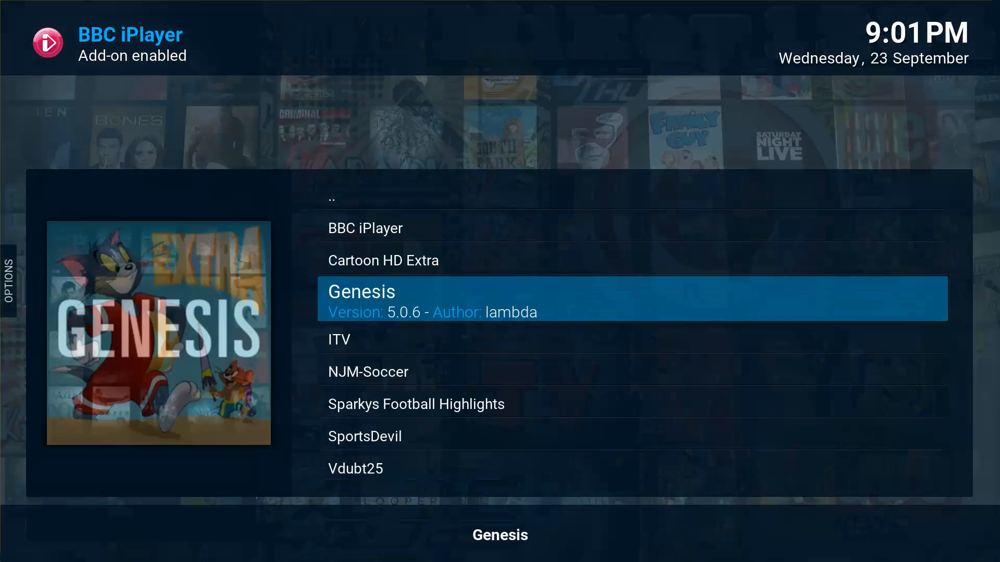
{"action": "key", "text": "Down"}
{"action": "key", "text": "Down"}
{"action": "key", "text": "Up"}
{"action": "key", "text": "Up"}
{"action": "key", "text": "Up"}
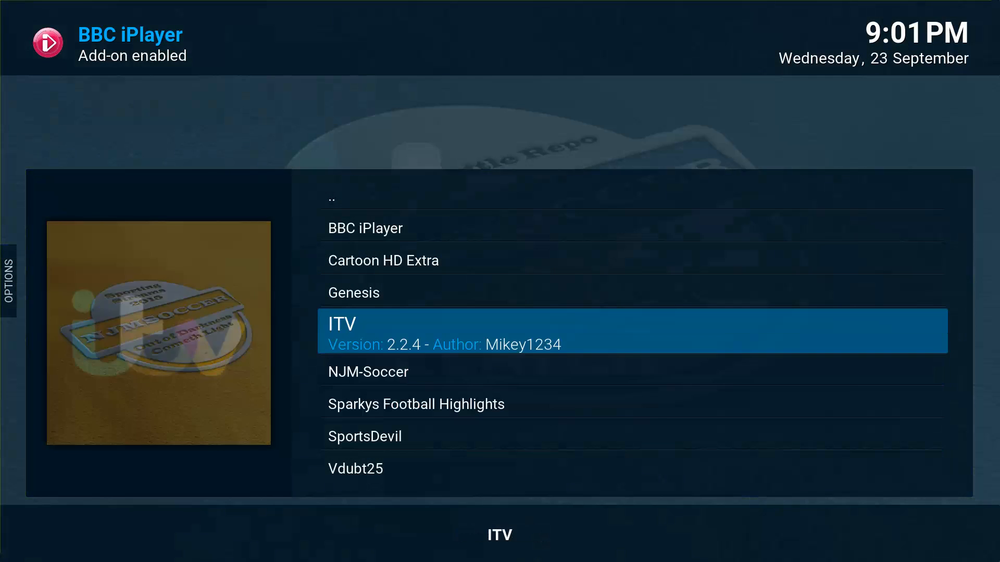
{"action": "key", "text": "Down"}
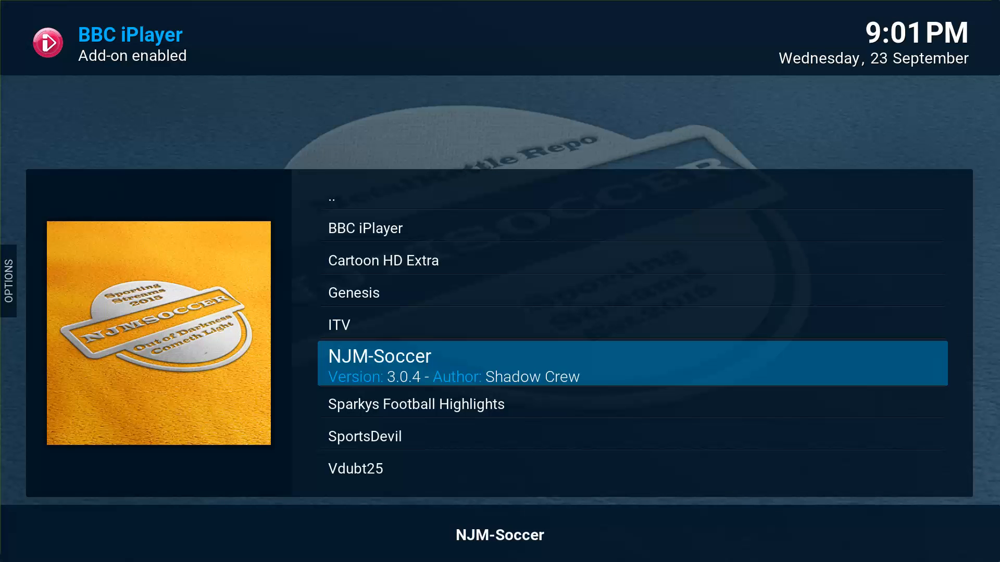
{"action": "key", "text": "Return"}
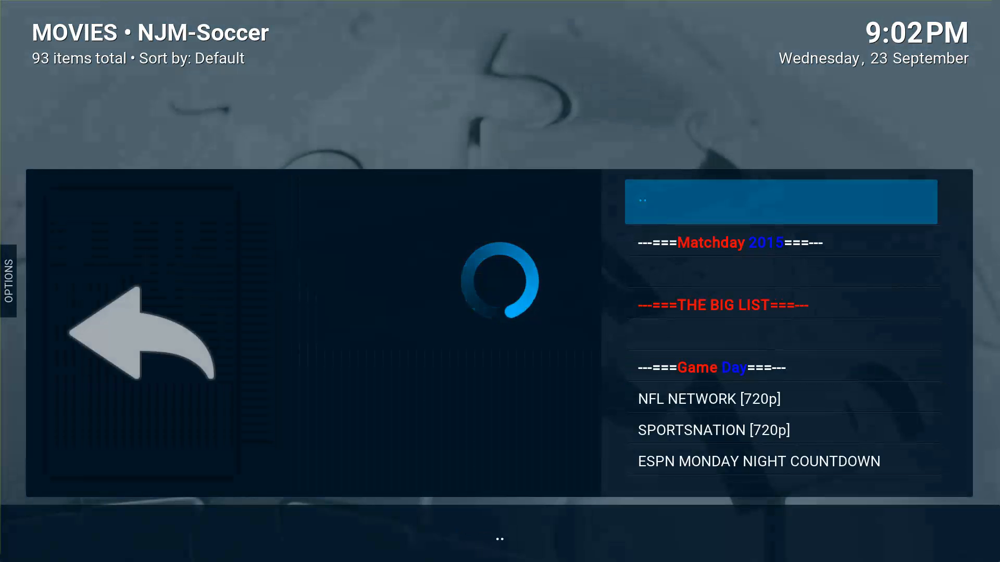
{"action": "key", "text": "Down"}
{"action": "key", "text": "Down"}
{"action": "key", "text": "Down"}
{"action": "key", "text": "Down"}
{"action": "key", "text": "Down"}
{"action": "key", "text": "Down"}
{"action": "key", "text": "Down"}
{"action": "key", "text": "Down"}
{"action": "key", "text": "Down"}
{"action": "key", "text": "Down"}
{"action": "key", "text": "Down"}
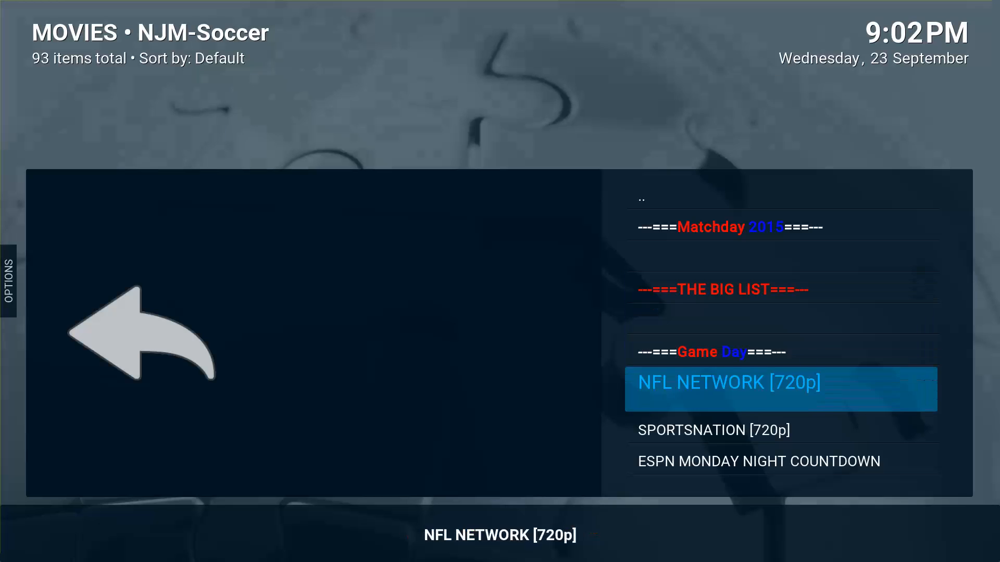
{"action": "key", "text": "Down"}
{"action": "key", "text": "Down"}
{"action": "key", "text": "Down"}
{"action": "key", "text": "Down"}
{"action": "key", "text": "Down"}
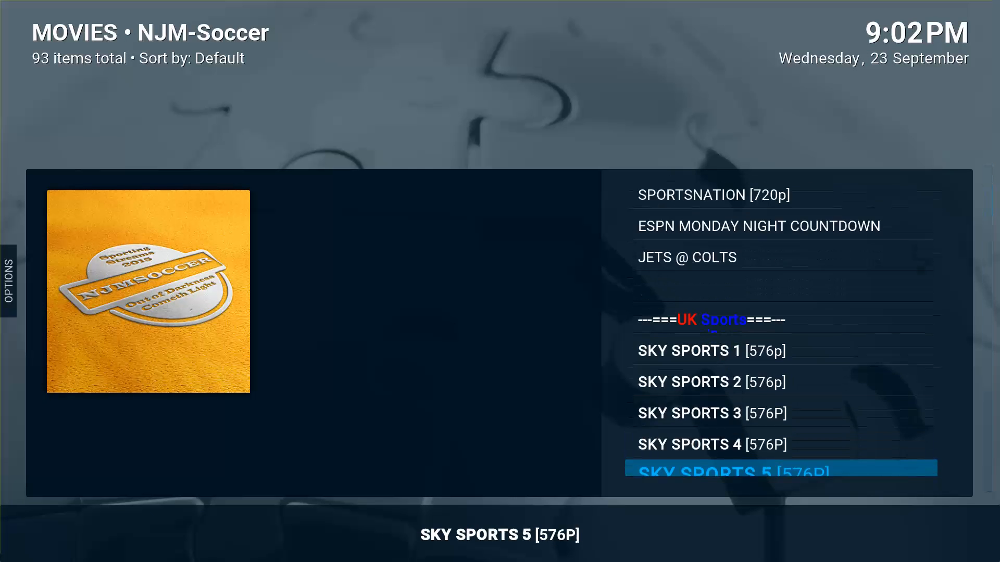
{"action": "key", "text": "Up"}
{"action": "key", "text": "Up"}
{"action": "key", "text": "Up"}
{"action": "key", "text": "Up"}
{"action": "key", "text": "Down"}
{"action": "key", "text": "Down"}
{"action": "key", "text": "Down"}
{"action": "key", "text": "Down"}
{"action": "key", "text": "Down"}
{"action": "key", "text": "Down"}
{"action": "key", "text": "Down"}
{"action": "key", "text": "Down"}
{"action": "key", "text": "Down"}
{"action": "key", "text": "Down"}
{"action": "key", "text": "Down"}
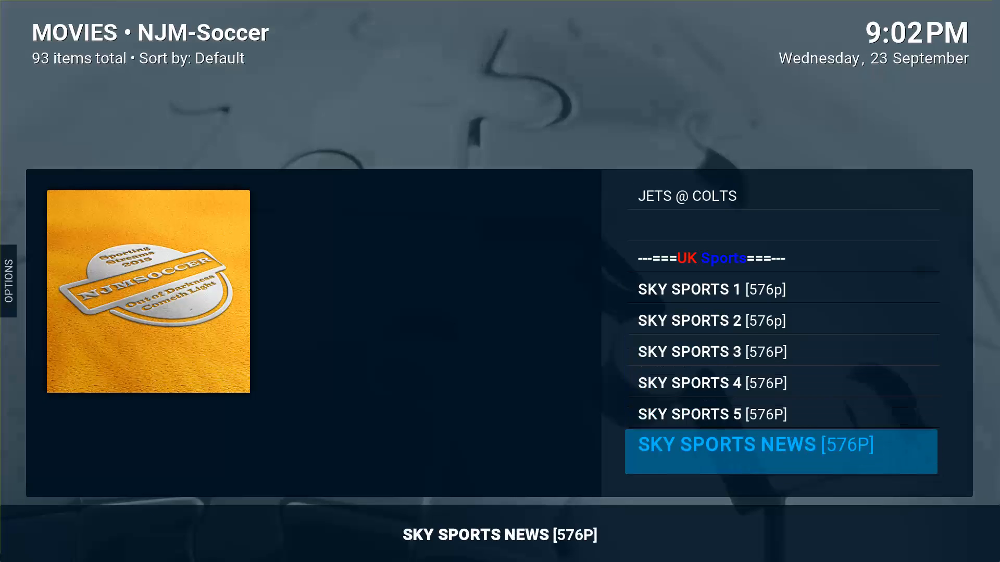
{"action": "key", "text": "Down"}
{"action": "key", "text": "Down"}
{"action": "key", "text": "Down"}
{"action": "key", "text": "Down"}
{"action": "key", "text": "Down"}
{"action": "key", "text": "Down"}
{"action": "key", "text": "Down"}
{"action": "key", "text": "Down"}
{"action": "key", "text": "Down"}
{"action": "key", "text": "Down"}
{"action": "key", "text": "Down"}
{"action": "key", "text": "Down"}
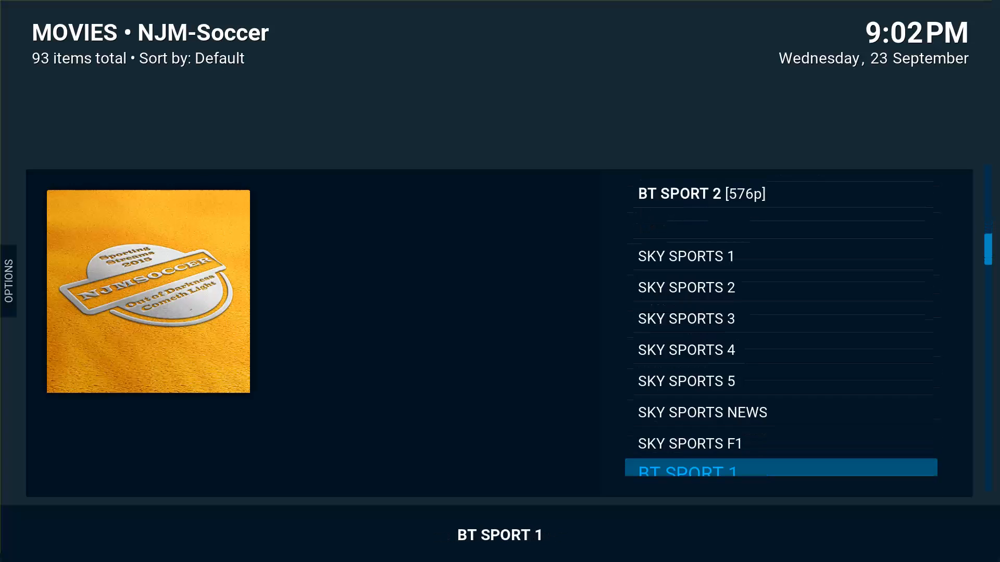
{"action": "key", "text": "Down"}
{"action": "key", "text": "Down"}
{"action": "key", "text": "Down"}
{"action": "key", "text": "Down"}
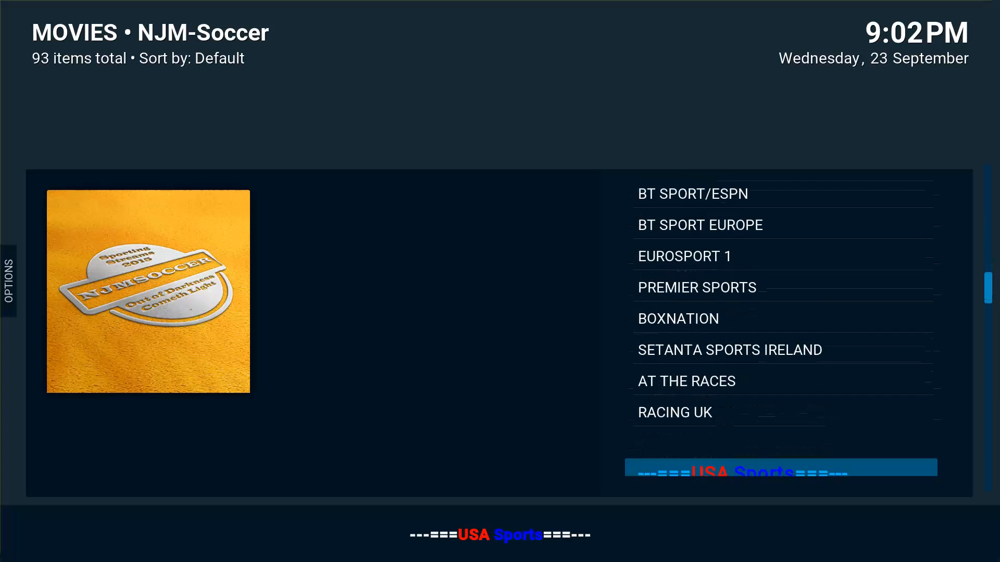
{"action": "key", "text": "Up"}
{"action": "key", "text": "Up"}
{"action": "key", "text": "Up"}
{"action": "key", "text": "Up"}
{"action": "key", "text": "Up"}
{"action": "key", "text": "Up"}
{"action": "key", "text": "Up"}
{"action": "key", "text": "Up"}
{"action": "key", "text": "Up"}
{"action": "key", "text": "Up"}
{"action": "key", "text": "Up"}
{"action": "key", "text": "Up"}
{"action": "key", "text": "Up"}
{"action": "key", "text": "Up"}
{"action": "key", "text": "Up"}
{"action": "key", "text": "Up"}
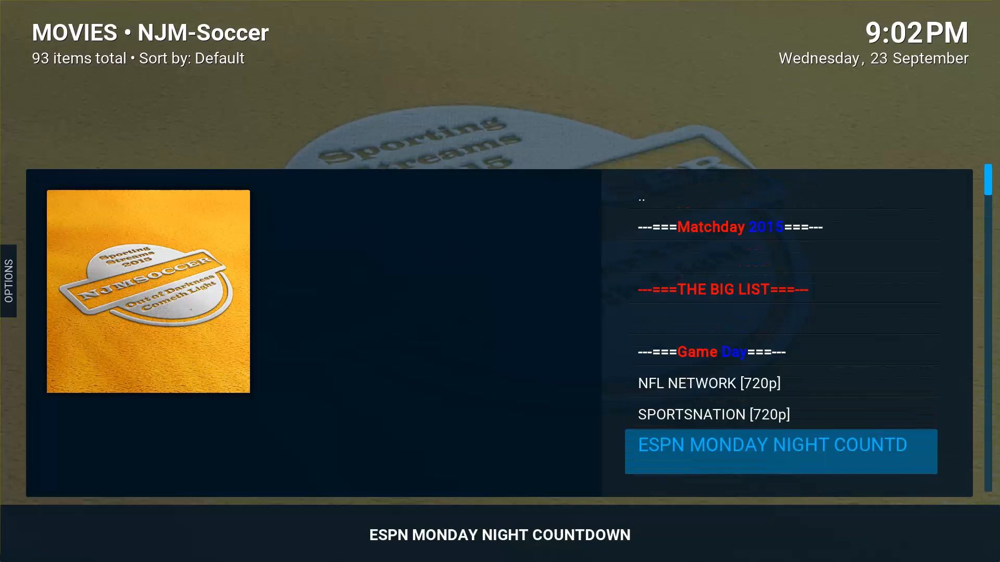
{"action": "key", "text": "Up"}
{"action": "key", "text": "Up"}
{"action": "key", "text": "Up"}
{"action": "key", "text": "Up"}
{"action": "key", "text": "Up"}
{"action": "key", "text": "Up"}
{"action": "key", "text": "Up"}
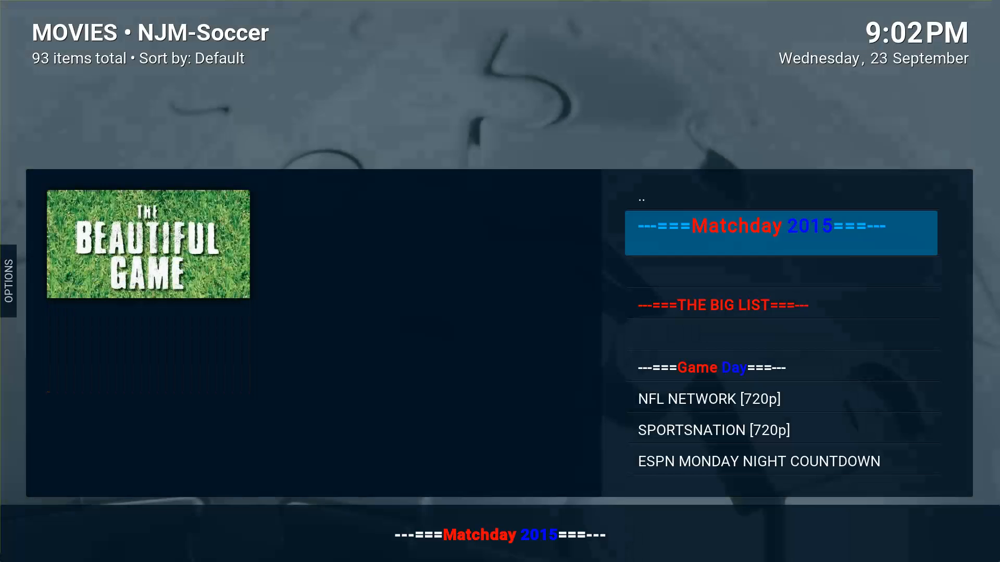
{"action": "key", "text": "Return"}
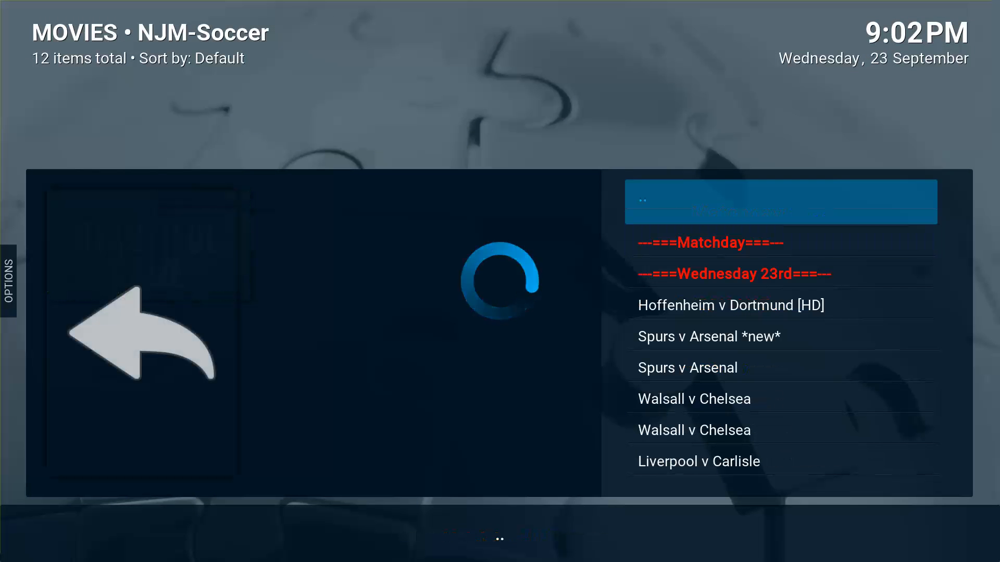
{"action": "key", "text": "Down"}
{"action": "key", "text": "Down"}
{"action": "key", "text": "Down"}
{"action": "key", "text": "Down"}
{"action": "key", "text": "Down"}
{"action": "key", "text": "Down"}
{"action": "key", "text": "Down"}
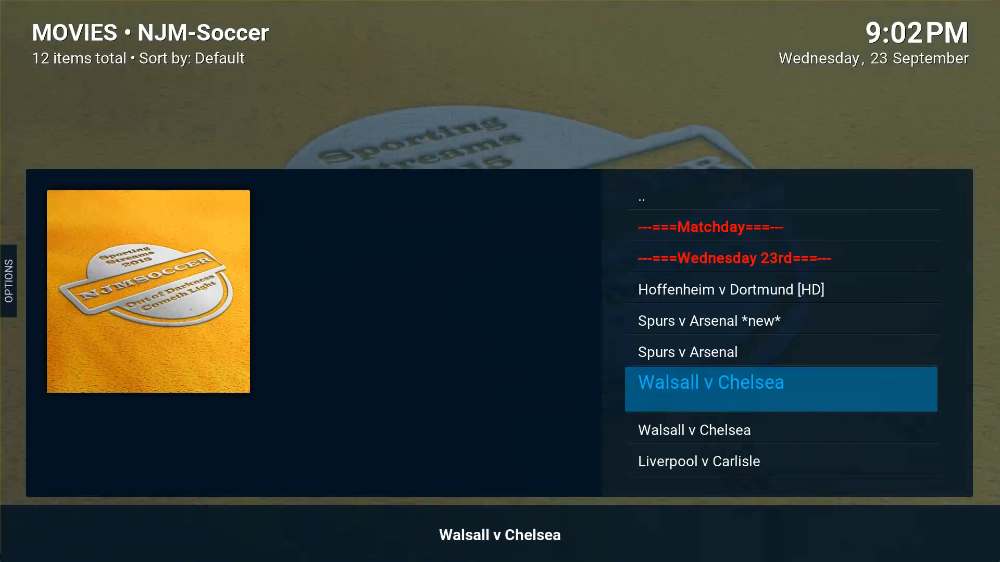
{"action": "key", "text": "Down"}
{"action": "key", "text": "Down"}
{"action": "key", "text": "Down"}
{"action": "key", "text": "Down"}
{"action": "key", "text": "Down"}
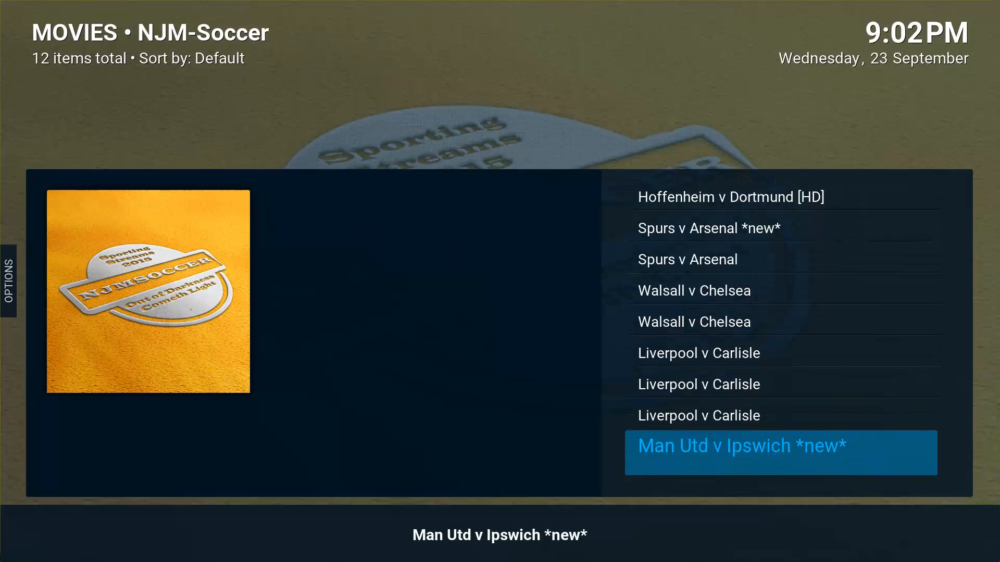
{"action": "key", "text": "Down"}
{"action": "key", "text": "Down"}
{"action": "key", "text": "Down"}
{"action": "key", "text": "Down"}
{"action": "key", "text": "Down"}
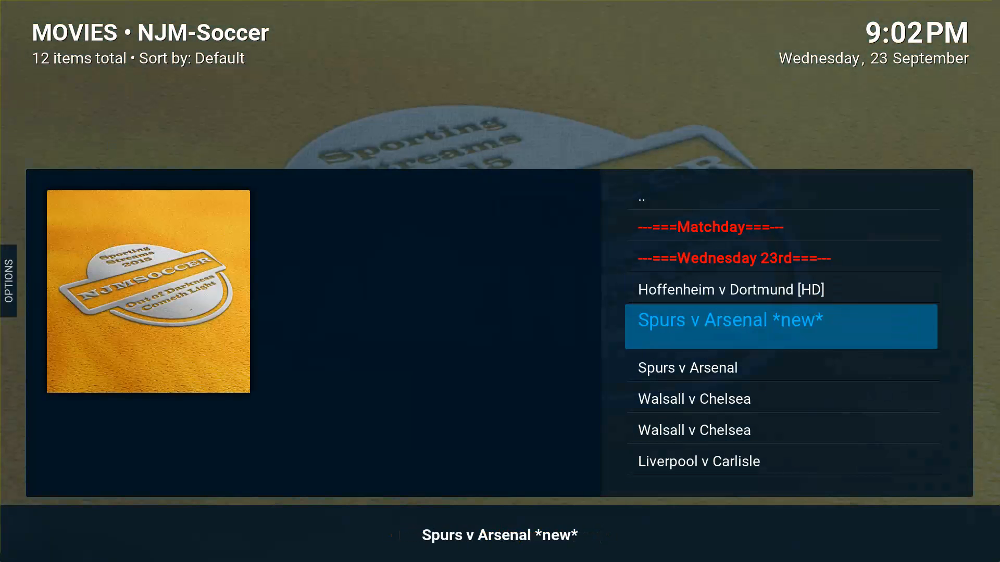
{"action": "key", "text": "Down"}
{"action": "key", "text": "Down"}
{"action": "key", "text": "Up"}
{"action": "key", "text": "Up"}
{"action": "key", "text": "Up"}
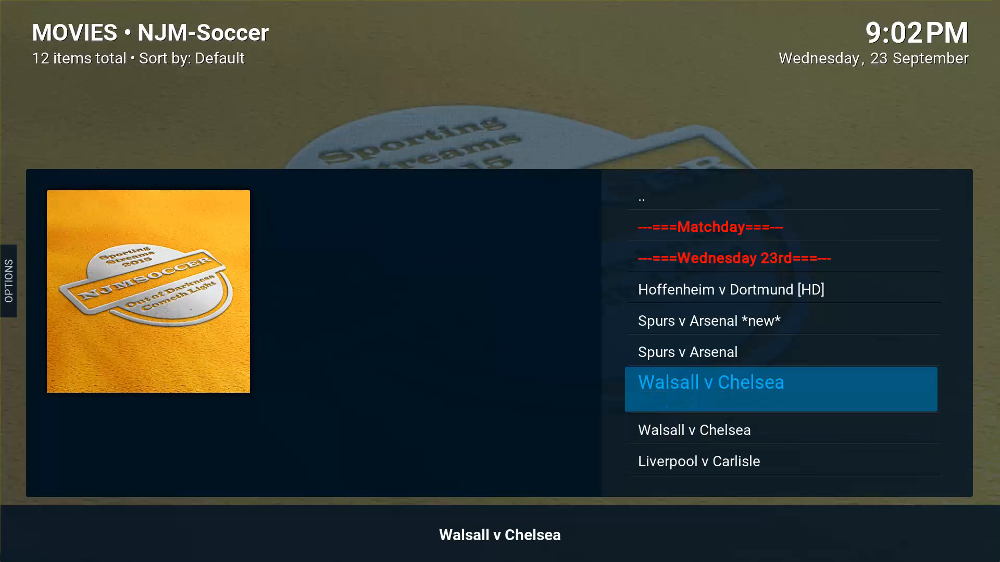
{"action": "key", "text": "Up"}
{"action": "key", "text": "Up"}
{"action": "key", "text": "Up"}
{"action": "key", "text": "Up"}
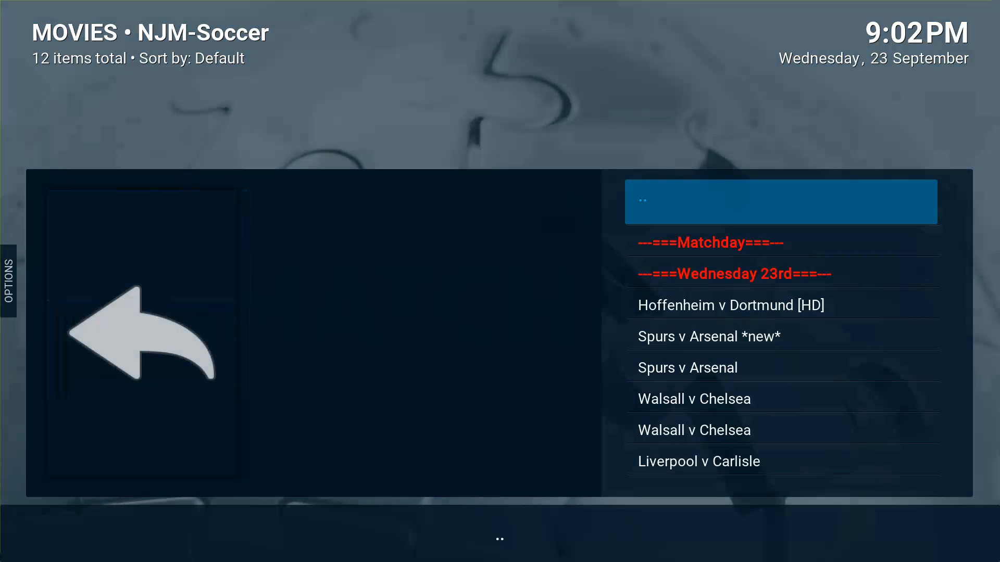
{"action": "key", "text": "Return"}
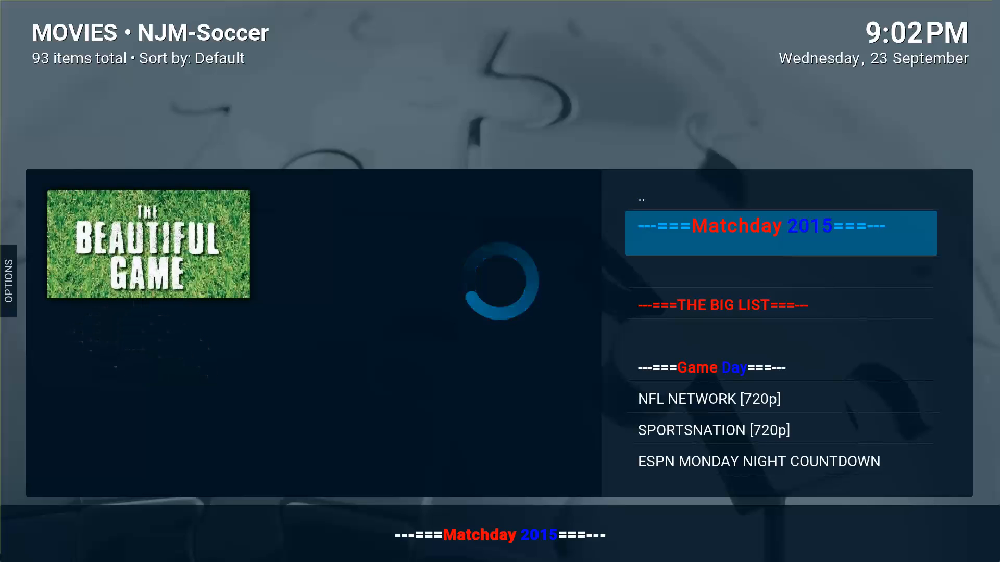
Leave the add-on and open Skin settings from the home Settings tile.
{"action": "key", "text": "Escape"}
{"action": "key", "text": "Right"}
{"action": "key", "text": "Right"}
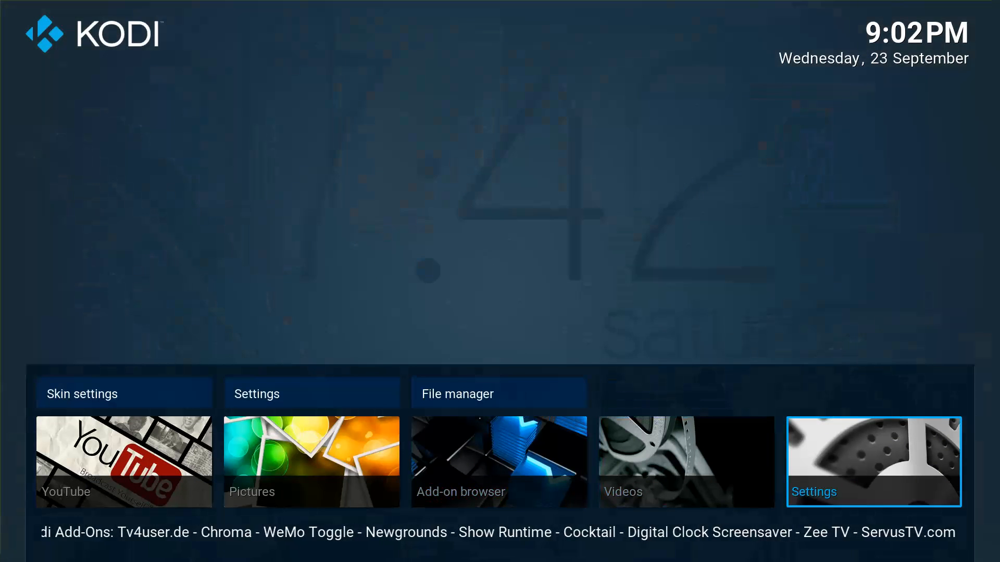
{"action": "key", "text": "Up"}
{"action": "key", "text": "Left"}
{"action": "key", "text": "Right"}
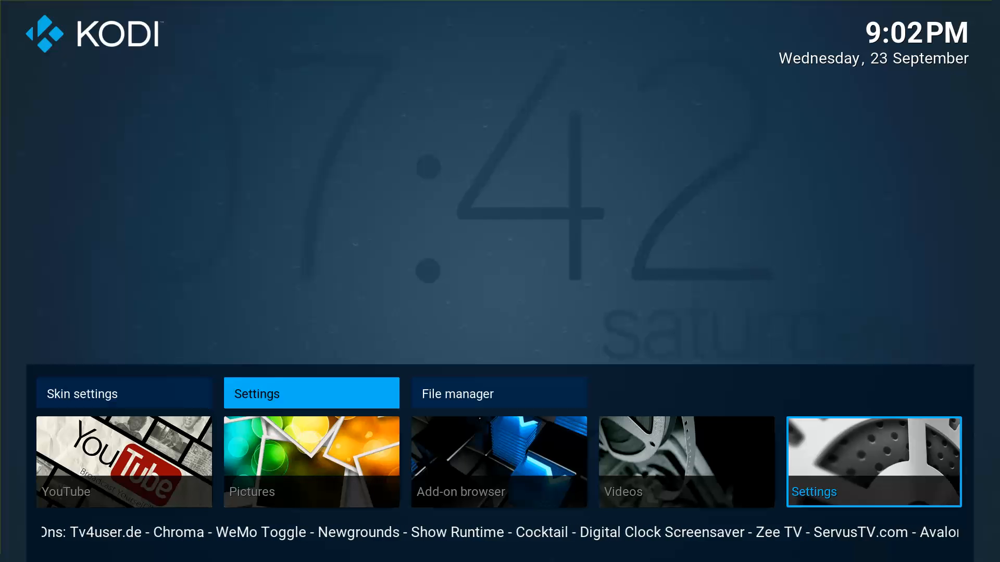
{"action": "key", "text": "Left"}
{"action": "key", "text": "Return"}
In Configure shortcuts > Edit menu shortcuts, choose Change Shortcut for the Music videos tile.
{"action": "key", "text": "Down"}
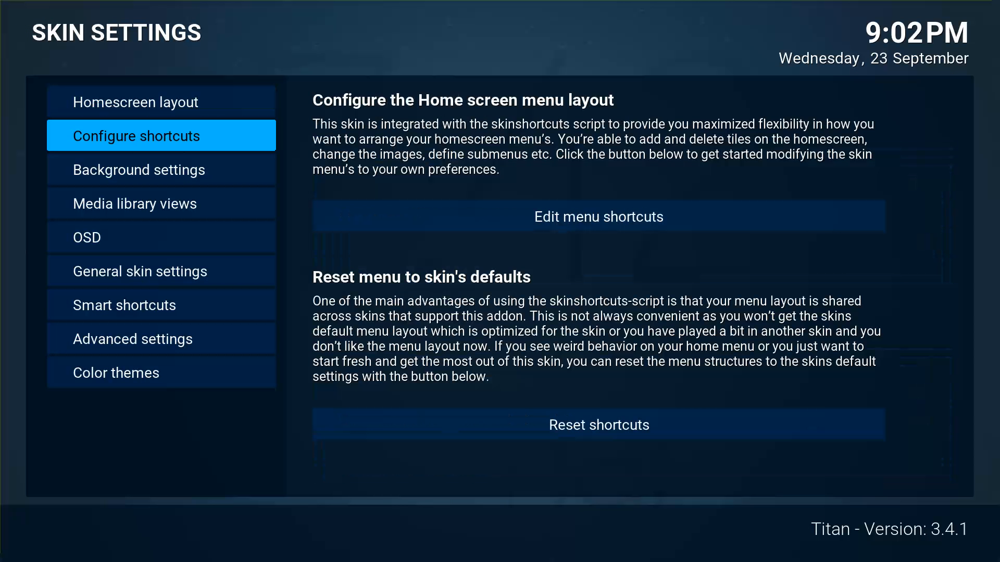
{"action": "key", "text": "Right"}
{"action": "key", "text": "Return"}
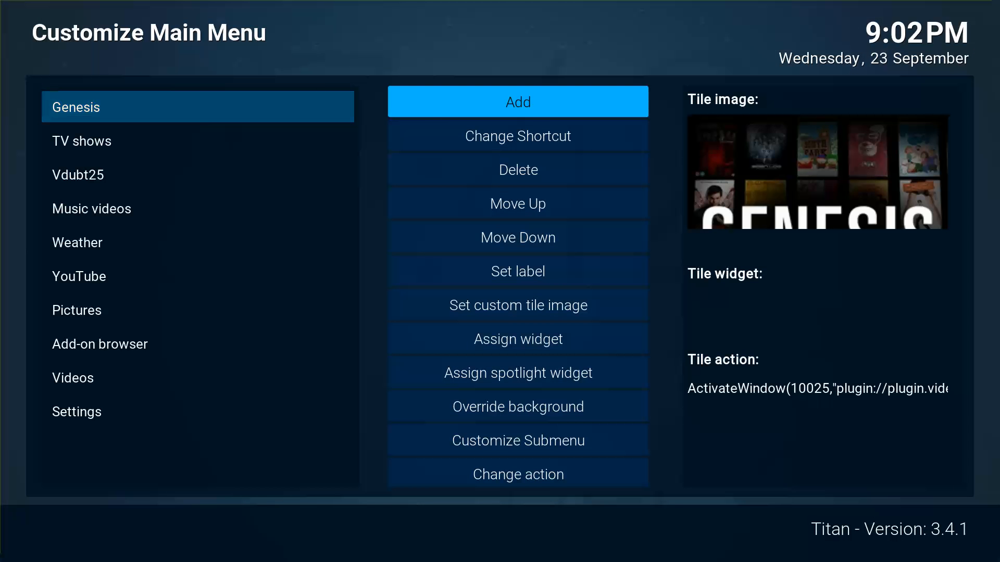
{"action": "key", "text": "Down"}
{"action": "key", "text": "Down"}
{"action": "key", "text": "Down"}
{"action": "key", "text": "Up"}
{"action": "key", "text": "Down"}
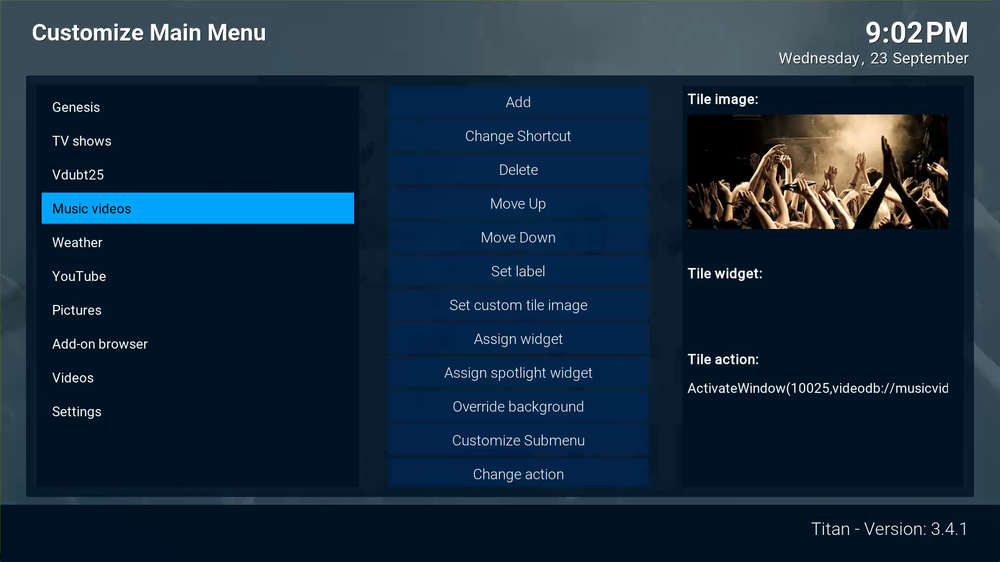
{"action": "key", "text": "Right"}
{"action": "key", "text": "Down"}
{"action": "key", "text": "Left"}
{"action": "key", "text": "Right"}
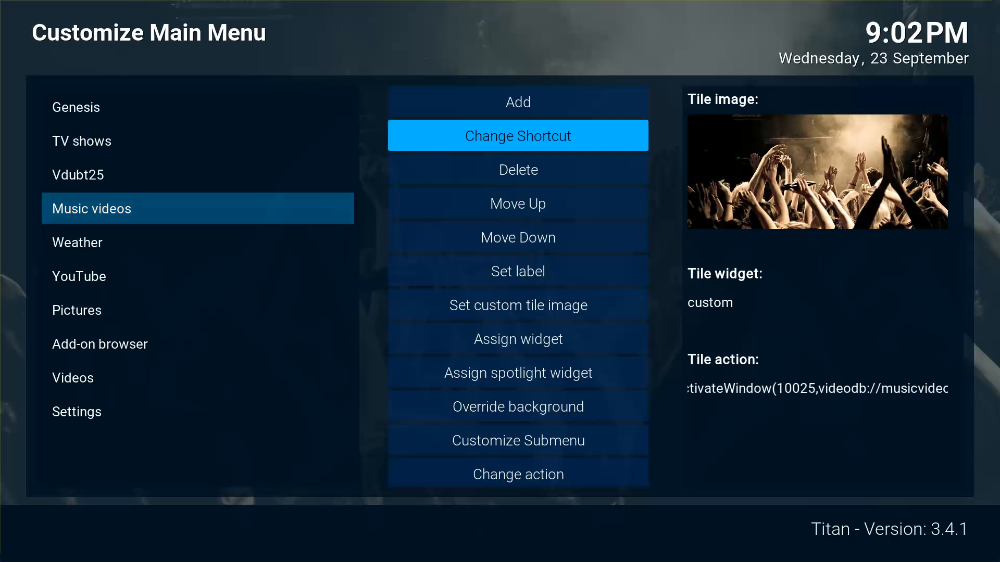
{"action": "key", "text": "Return"}
Point the Music videos tile at Add-On > NJM-Soccer with 'Create shortcut to here'.
{"action": "key", "text": "Down"}
{"action": "key", "text": "Down"}
{"action": "key", "text": "Down"}
{"action": "key", "text": "Down"}
{"action": "key", "text": "Down"}
{"action": "key", "text": "Down"}
{"action": "key", "text": "Down"}
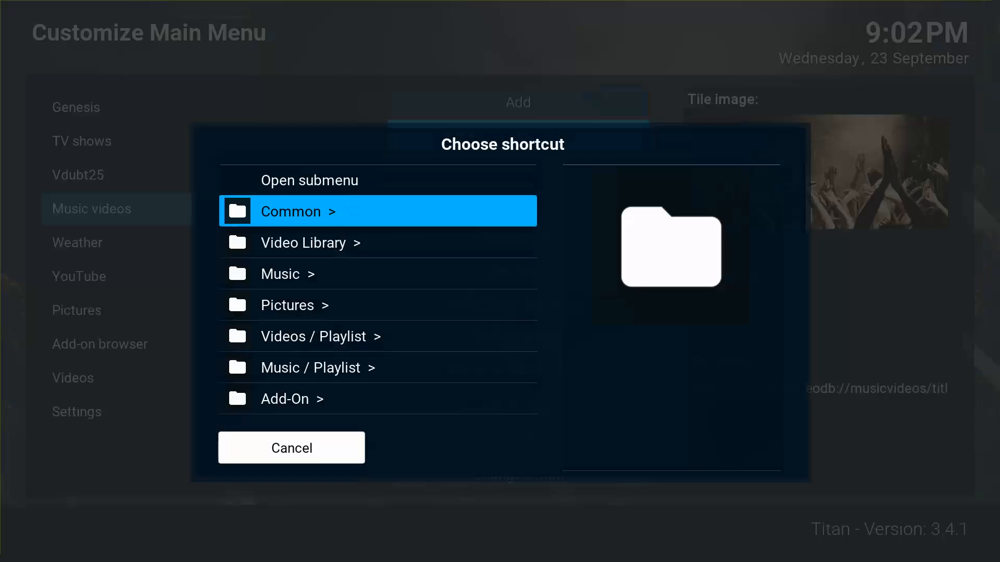
{"action": "key", "text": "Return"}
{"action": "key", "text": "Down"}
{"action": "key", "text": "Down"}
{"action": "key", "text": "Down"}
{"action": "key", "text": "Down"}
{"action": "key", "text": "Down"}
{"action": "key", "text": "Down"}
{"action": "key", "text": "Down"}
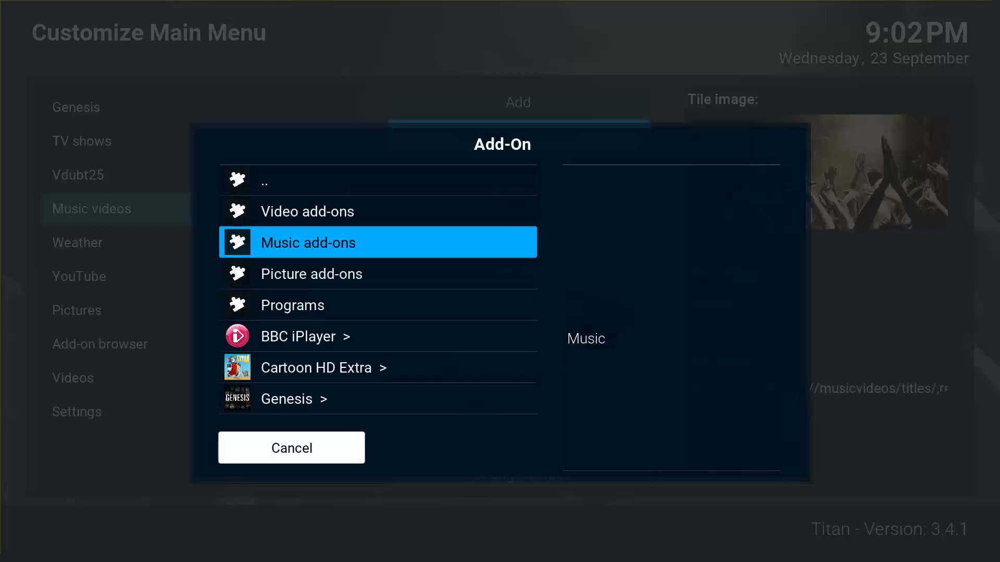
{"action": "key", "text": "Down"}
{"action": "key", "text": "Down"}
{"action": "key", "text": "Down"}
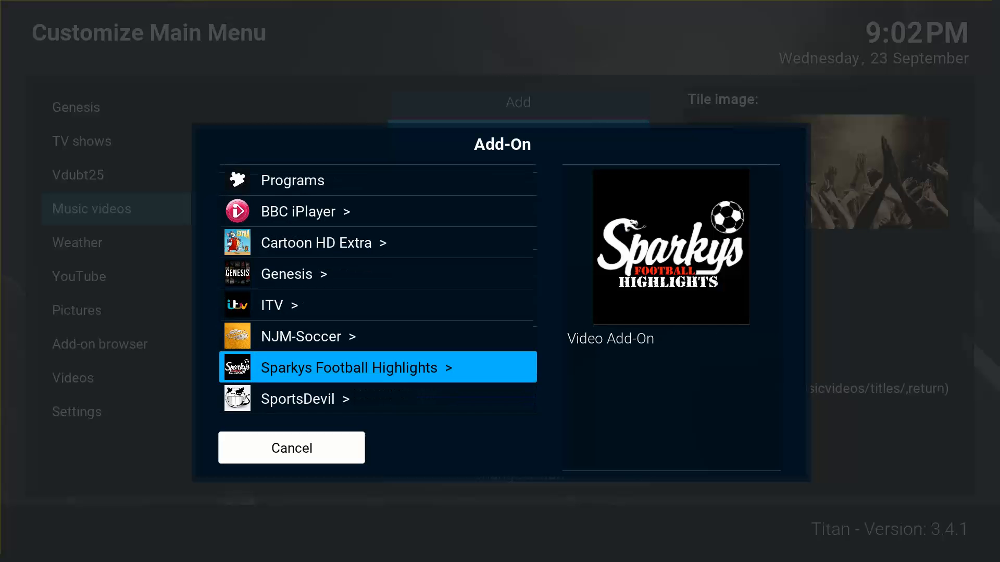
{"action": "key", "text": "Up"}
{"action": "key", "text": "Return"}
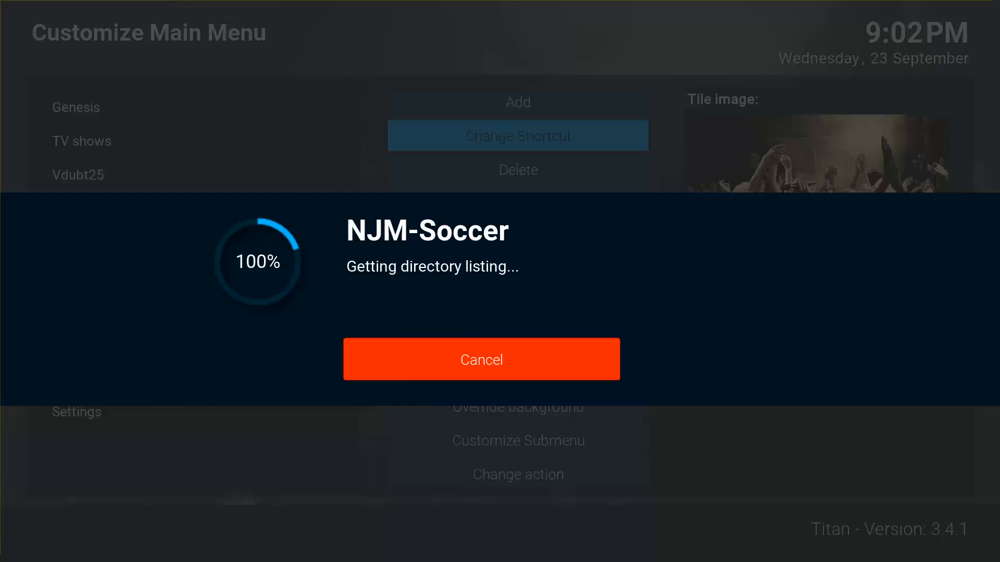
{"action": "key", "text": "Down"}
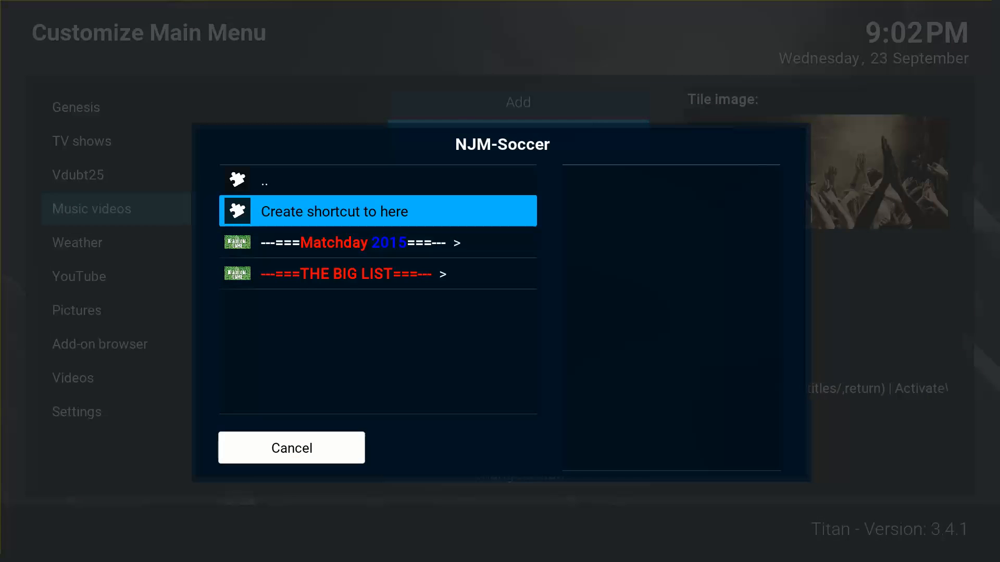
{"action": "key", "text": "Return"}
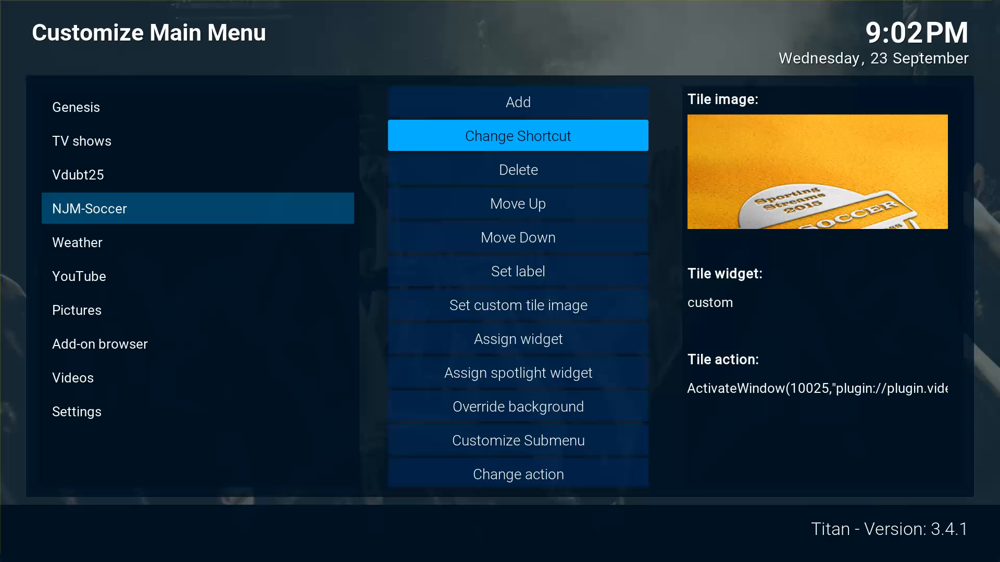
Assign the tile a widget source from Video Library > Video Add-On > NJM-Soccer.
{"action": "key", "text": "Down"}
{"action": "key", "text": "Down"}
{"action": "key", "text": "Down"}
{"action": "key", "text": "Down"}
{"action": "key", "text": "Down"}
{"action": "key", "text": "Down"}
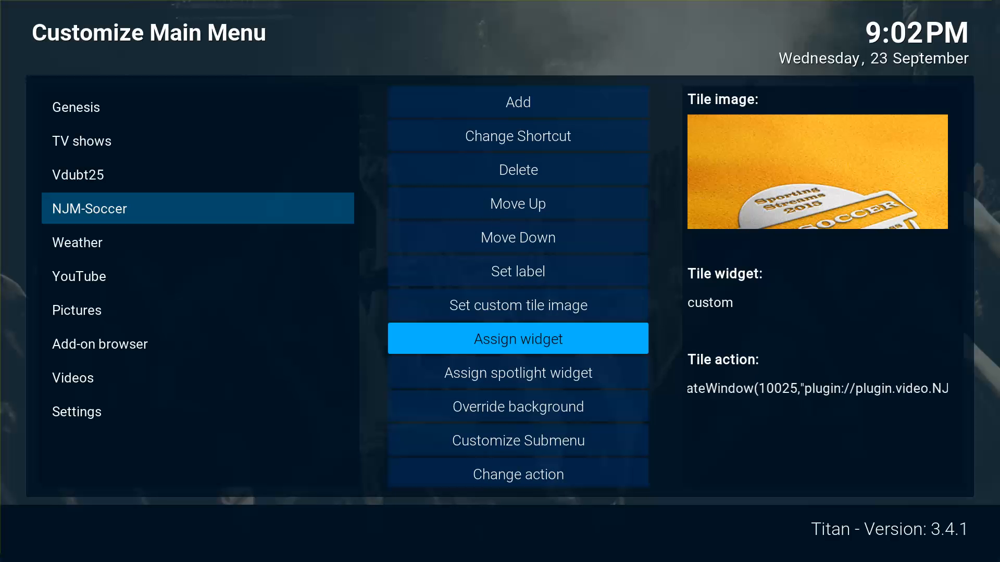
{"action": "key", "text": "Return"}
{"action": "key", "text": "Down"}
{"action": "key", "text": "Down"}
{"action": "key", "text": "Down"}
{"action": "key", "text": "Up"}
{"action": "key", "text": "Up"}
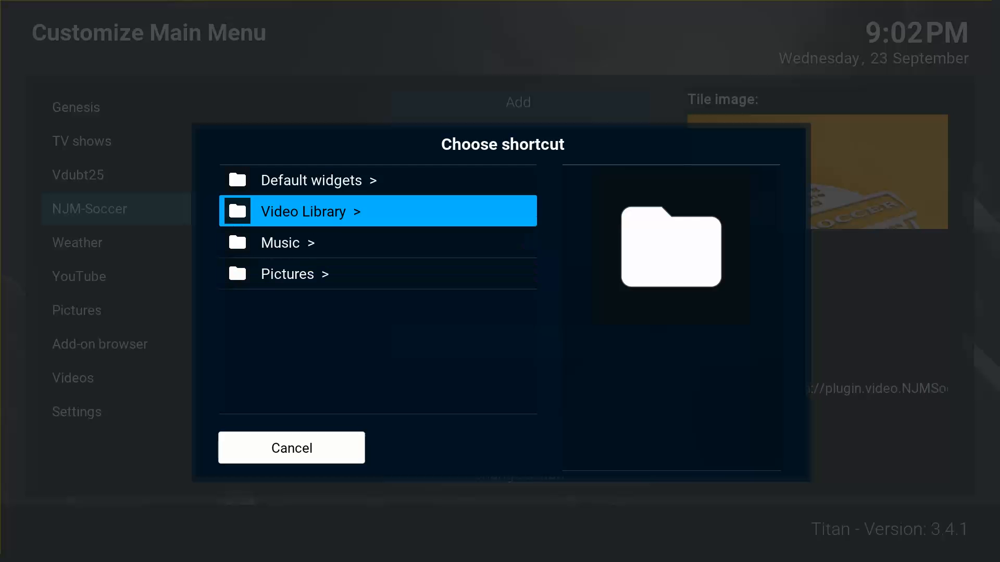
{"action": "key", "text": "Return"}
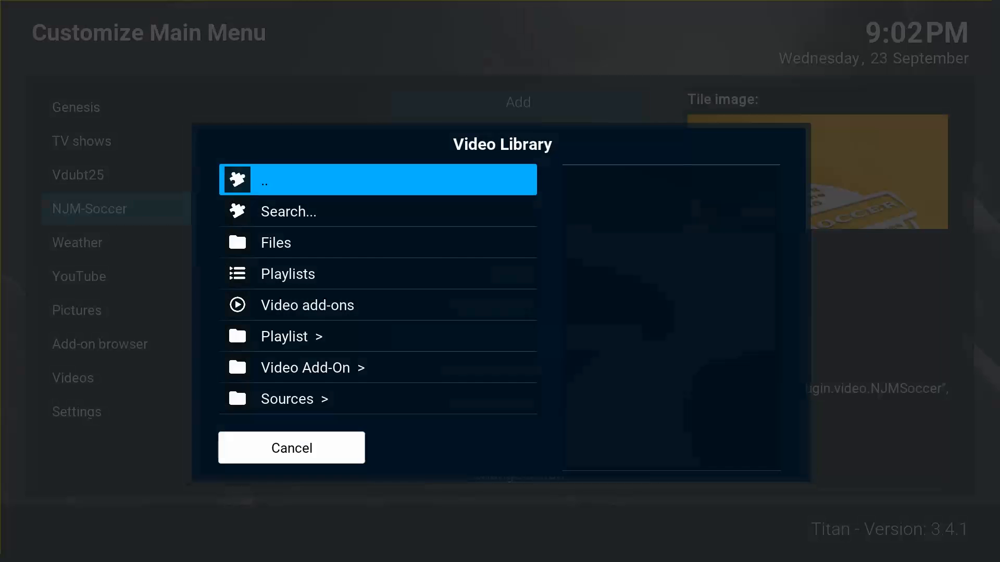
{"action": "key", "text": "Up"}
{"action": "key", "text": "Up"}
{"action": "key", "text": "Return"}
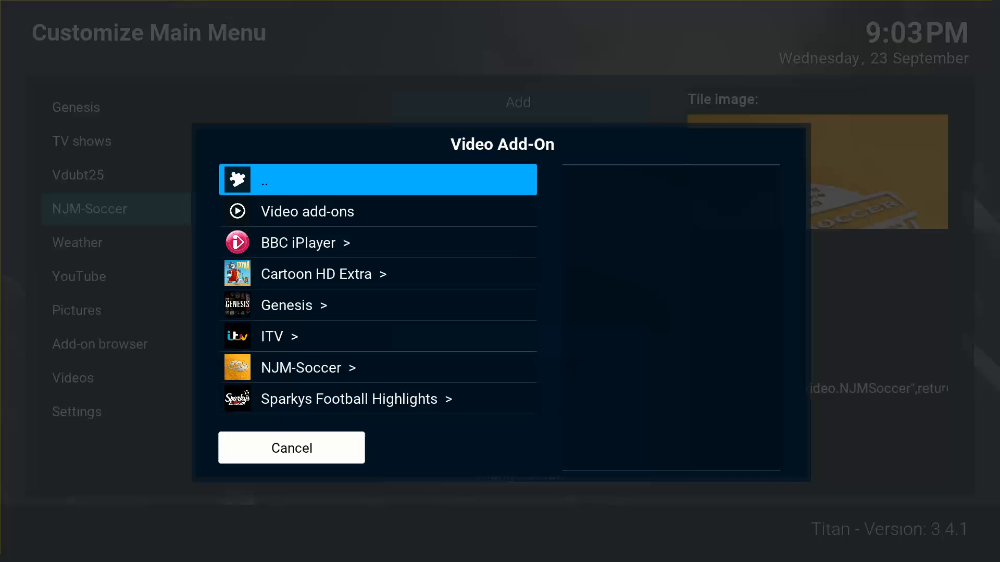
{"action": "key", "text": "Down"}
{"action": "key", "text": "Down"}
{"action": "key", "text": "Down"}
{"action": "key", "text": "Down"}
{"action": "key", "text": "Down"}
{"action": "key", "text": "Down"}
{"action": "key", "text": "Return"}
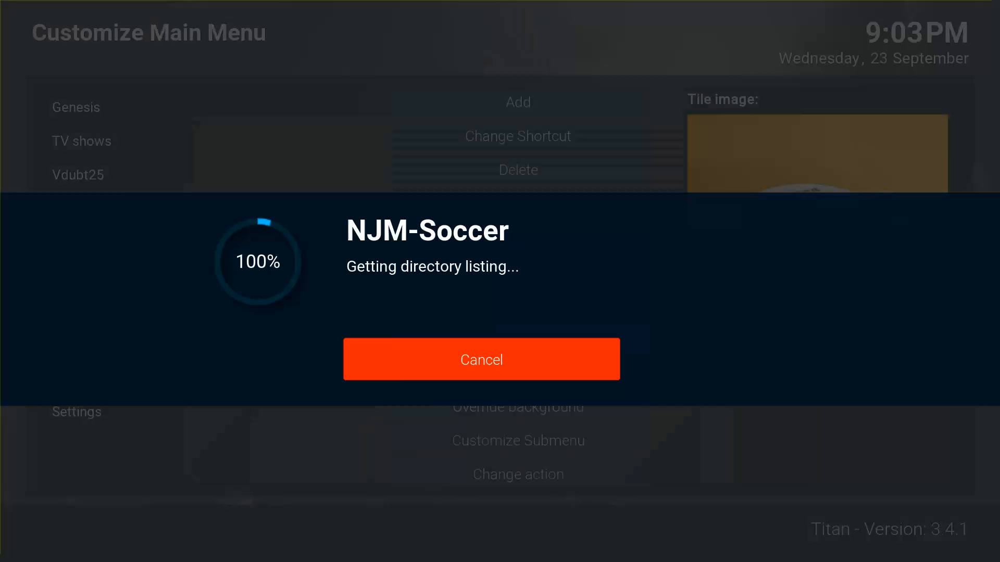
Use the whole NJM-Soccer listing as the widget and return to the home screen.
{"action": "key", "text": "Down"}
{"action": "key", "text": "Down"}
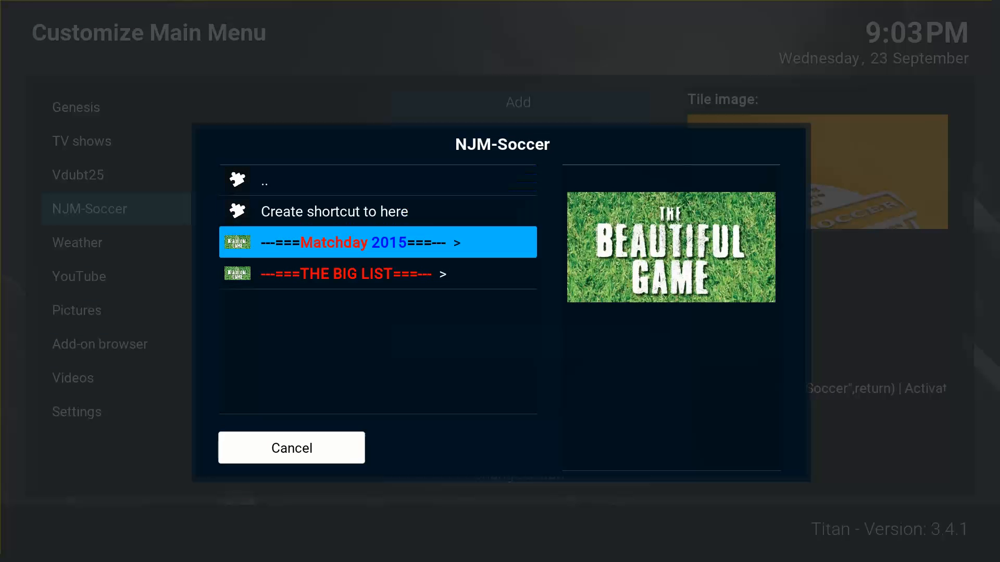
{"action": "key", "text": "Up"}
{"action": "key", "text": "Up"}
{"action": "key", "text": "Down"}
{"action": "key", "text": "Return"}
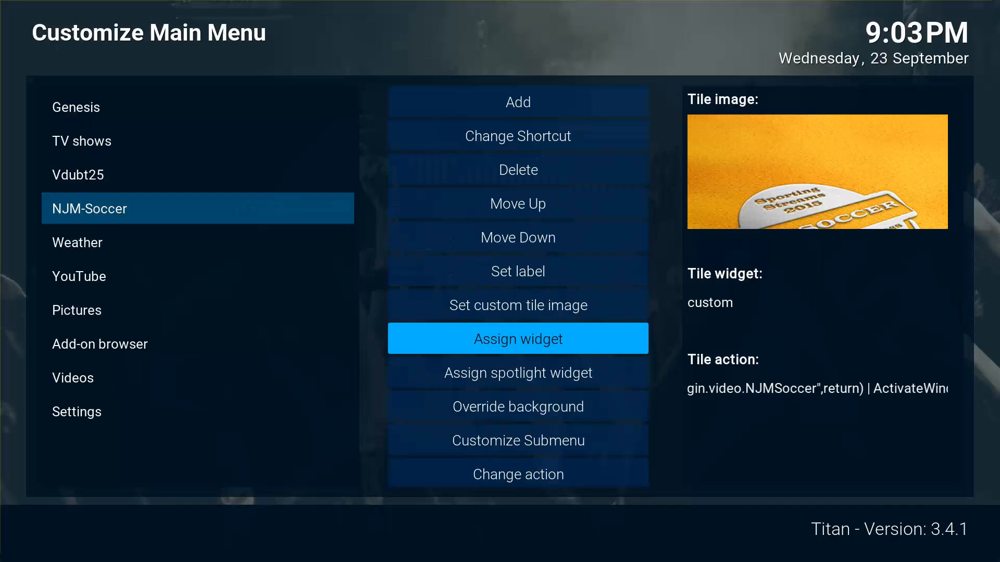
{"action": "key", "text": "Escape"}
{"action": "key", "text": "Escape"}
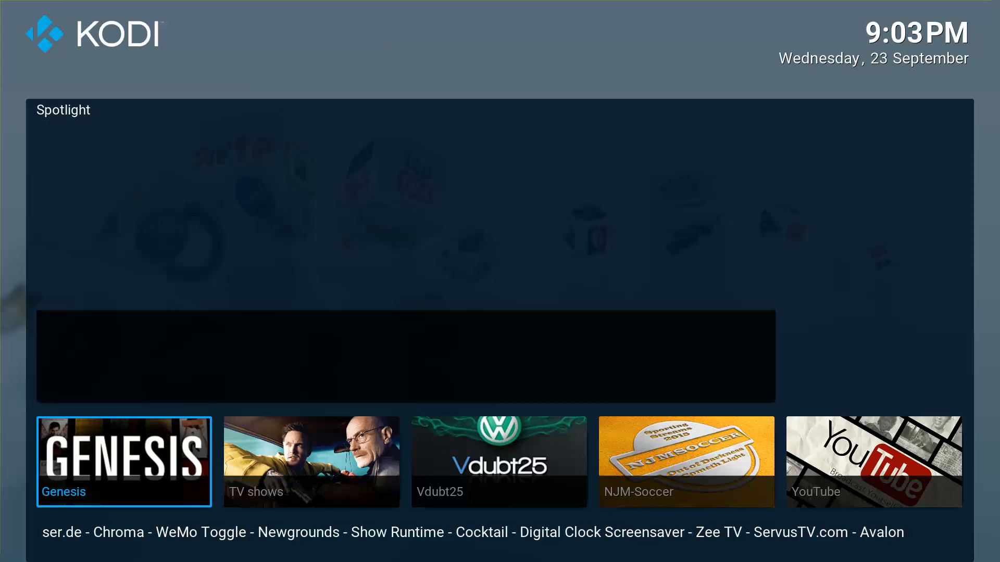
Preview the NJM-Soccer and neighbouring tiles' spotlights, then open Skin settings from Settings.
{"action": "key", "text": "Right"}
{"action": "key", "text": "Right"}
{"action": "key", "text": "Right"}
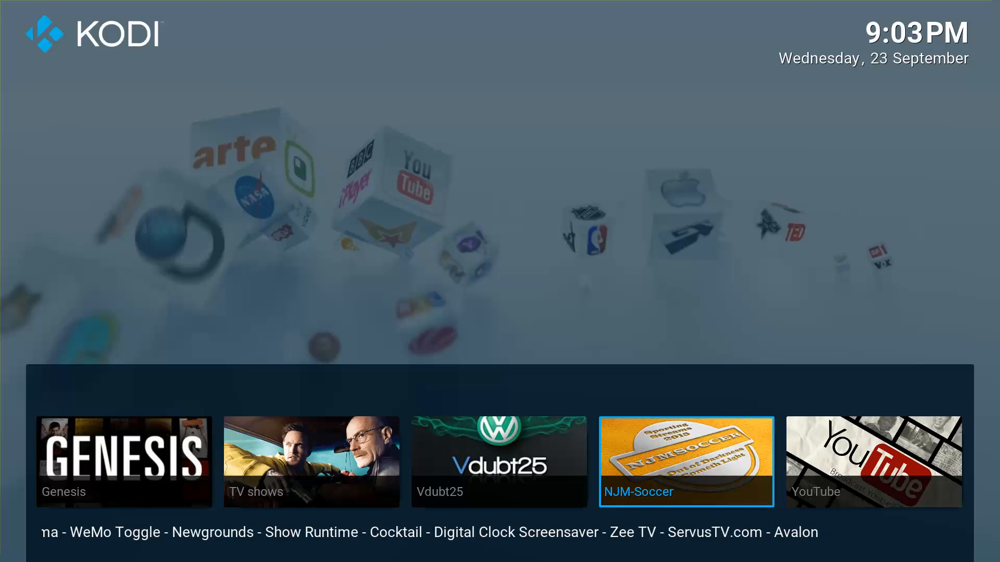
{"action": "key", "text": "Left"}
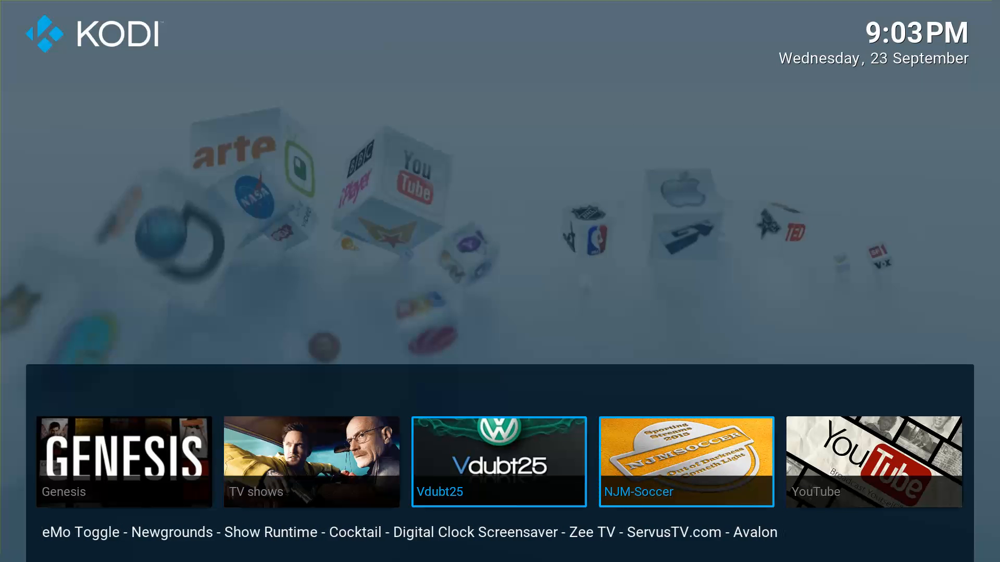
{"action": "key", "text": "Right"}
{"action": "key", "text": "Left"}
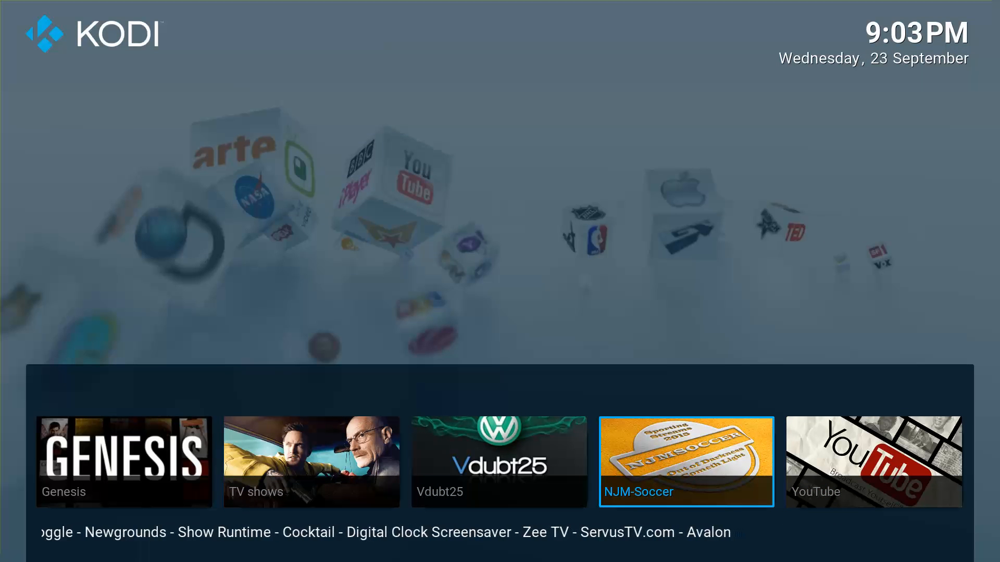
{"action": "key", "text": "Left"}
{"action": "key", "text": "Left"}
{"action": "key", "text": "Left"}
{"action": "key", "text": "Left"}
{"action": "key", "text": "Left"}
{"action": "key", "text": "Right"}
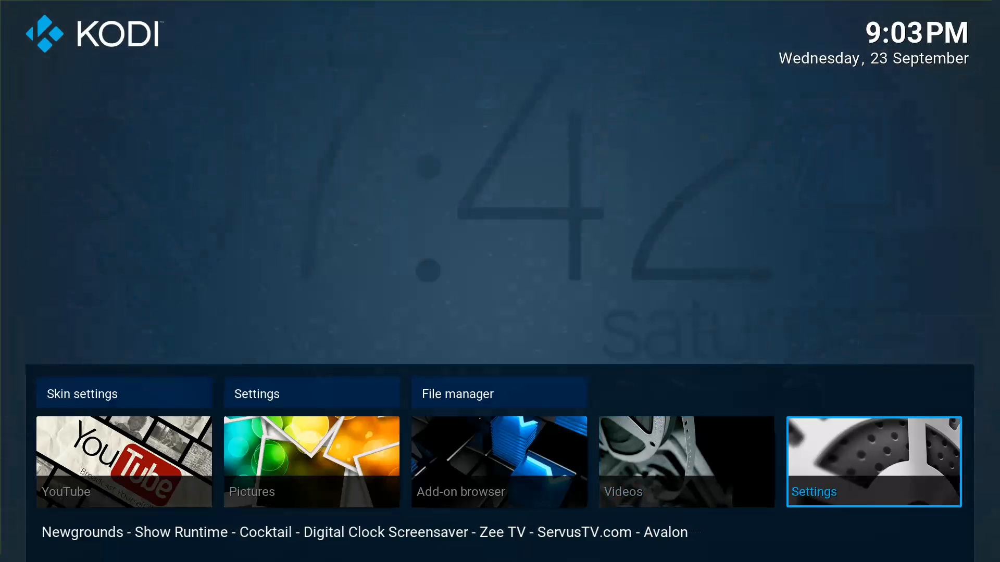
{"action": "key", "text": "Up"}
{"action": "key", "text": "Return"}
Reopen the Customize Main Menu editor on the NJM-Soccer tile's widget option.
{"action": "key", "text": "Down"}
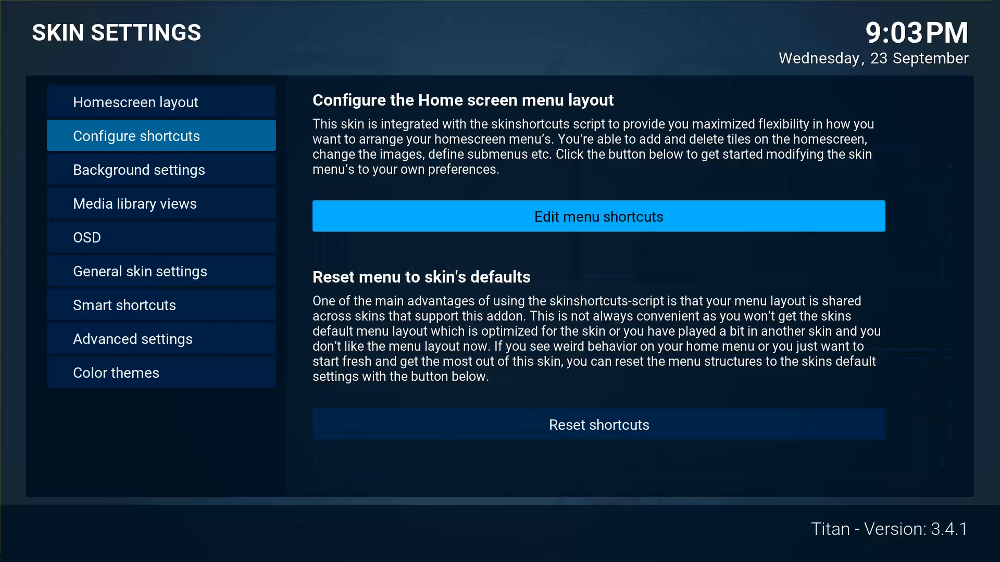
{"action": "key", "text": "Right"}
{"action": "key", "text": "Return"}
{"action": "key", "text": "Down"}
{"action": "key", "text": "Down"}
{"action": "key", "text": "Down"}
{"action": "key", "text": "Right"}
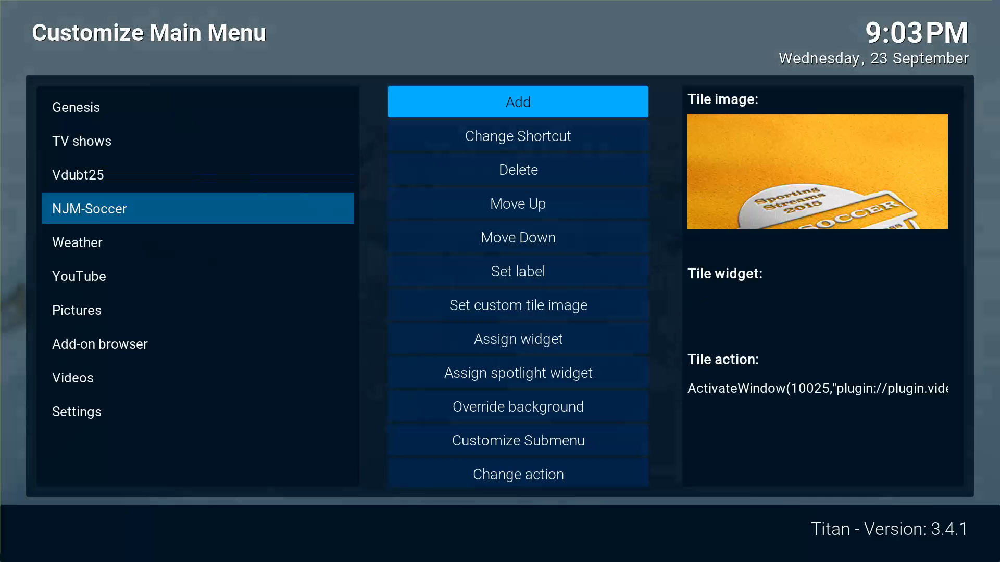
{"action": "key", "text": "Down"}
{"action": "key", "text": "Down"}
{"action": "key", "text": "Down"}
{"action": "key", "text": "Down"}
{"action": "key", "text": "Down"}
{"action": "key", "text": "Down"}
{"action": "key", "text": "Down"}
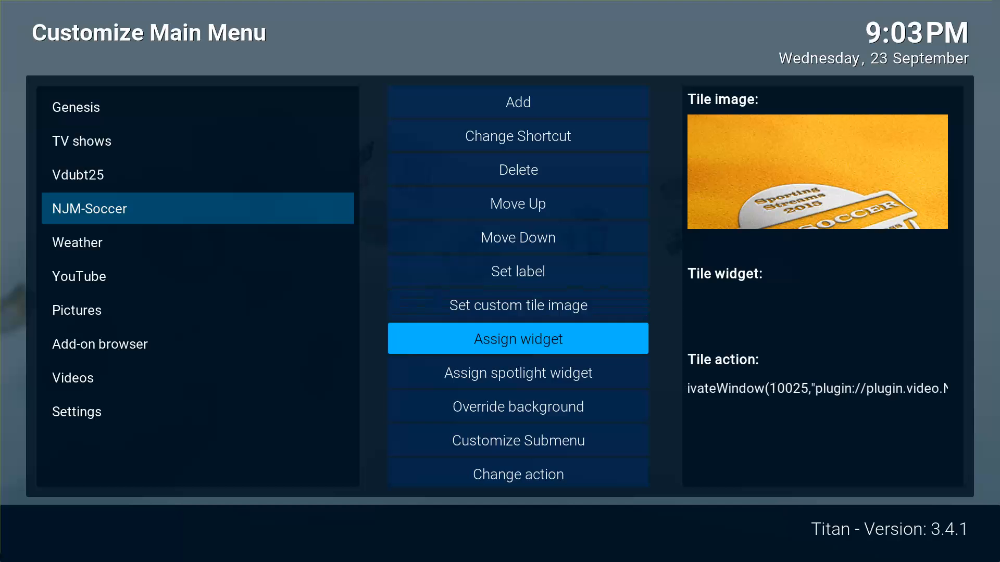
Reassign the widget to Video Library > Video Add-On > NJM-Soccer and exit to home.
{"action": "key", "text": "Return"}
{"action": "key", "text": "Down"}
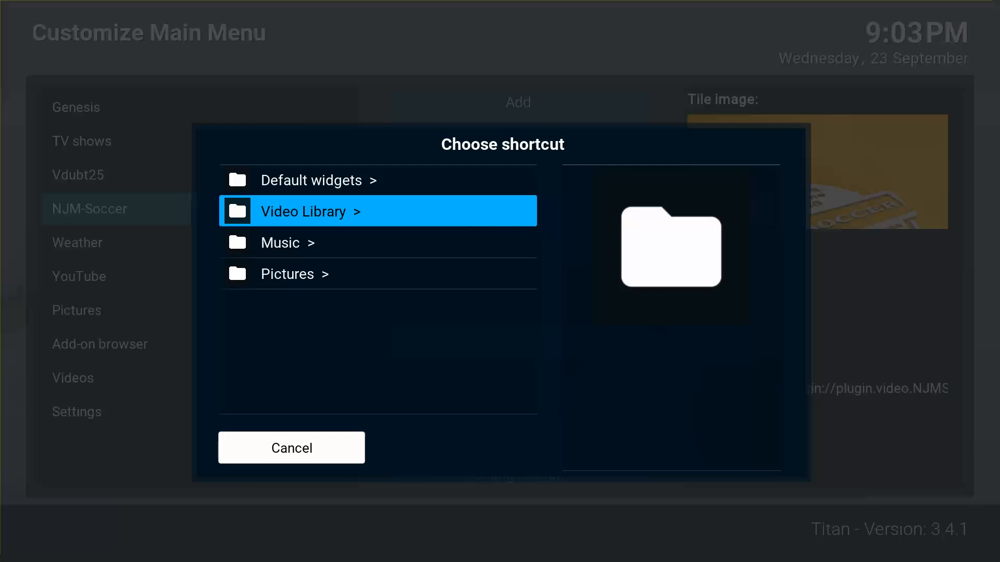
{"action": "key", "text": "Return"}
{"action": "key", "text": "Up"}
{"action": "key", "text": "Up"}
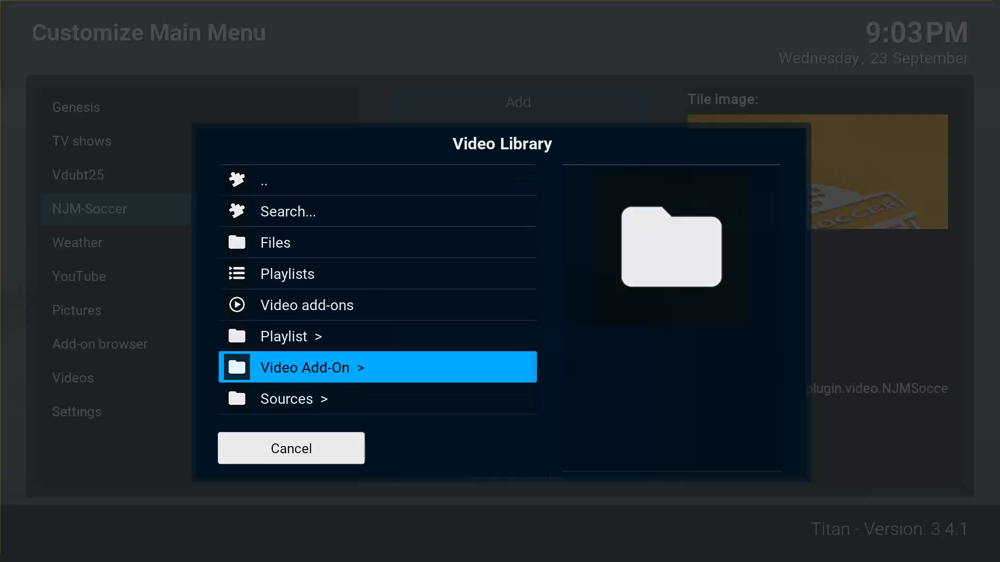
{"action": "key", "text": "Return"}
{"action": "key", "text": "Down"}
{"action": "key", "text": "Down"}
{"action": "key", "text": "Down"}
{"action": "key", "text": "Down"}
{"action": "key", "text": "Down"}
{"action": "key", "text": "Down"}
{"action": "key", "text": "Return"}
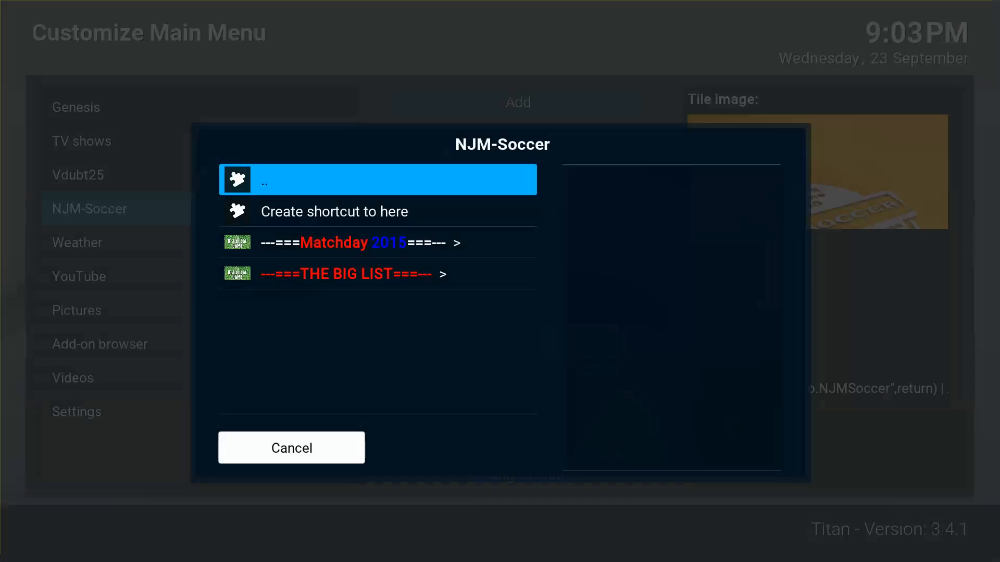
{"action": "key", "text": "Down"}
{"action": "key", "text": "Return"}
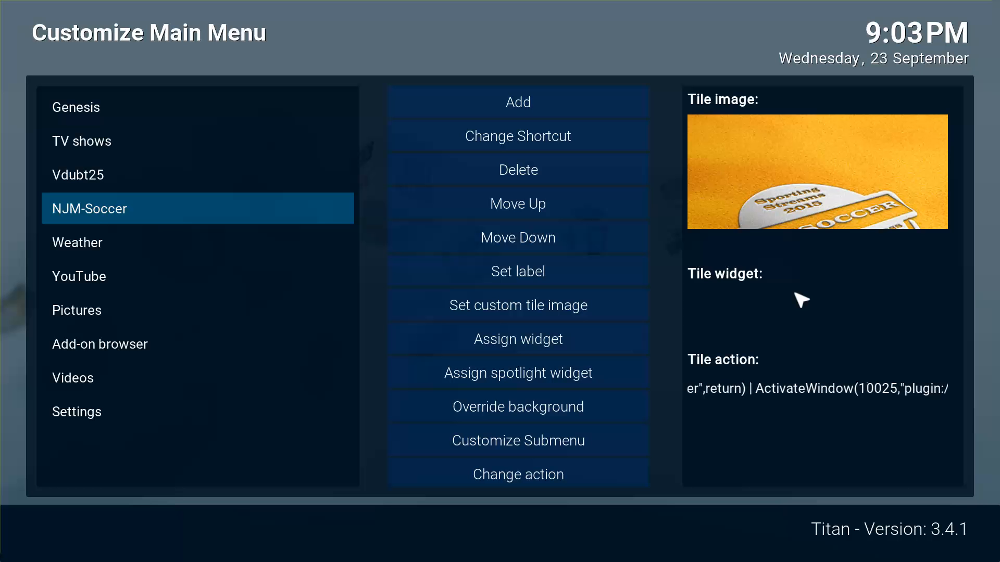
{"action": "key", "text": "Right"}
{"action": "key", "text": "Left"}
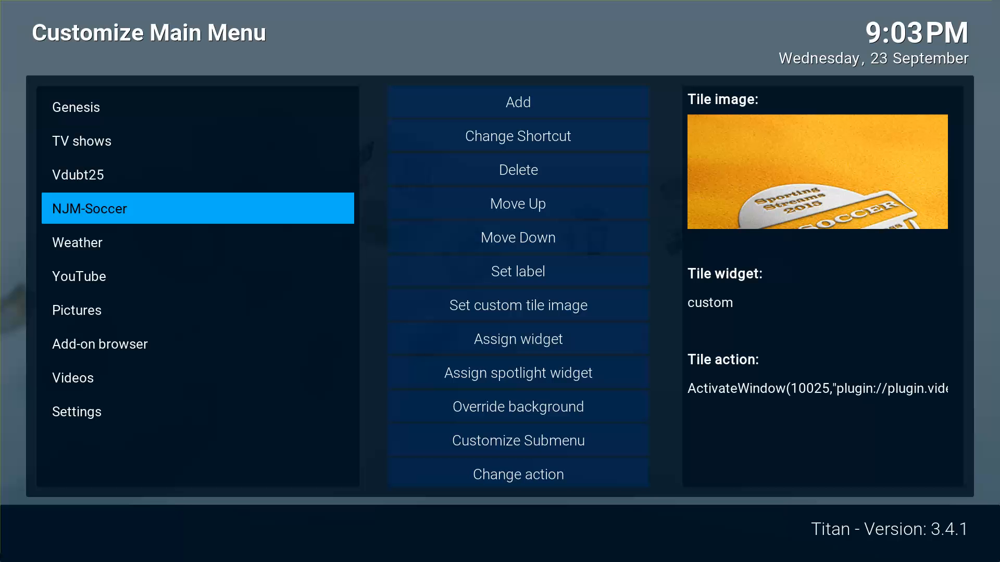
{"action": "key", "text": "Escape"}
{"action": "key", "text": "Escape"}
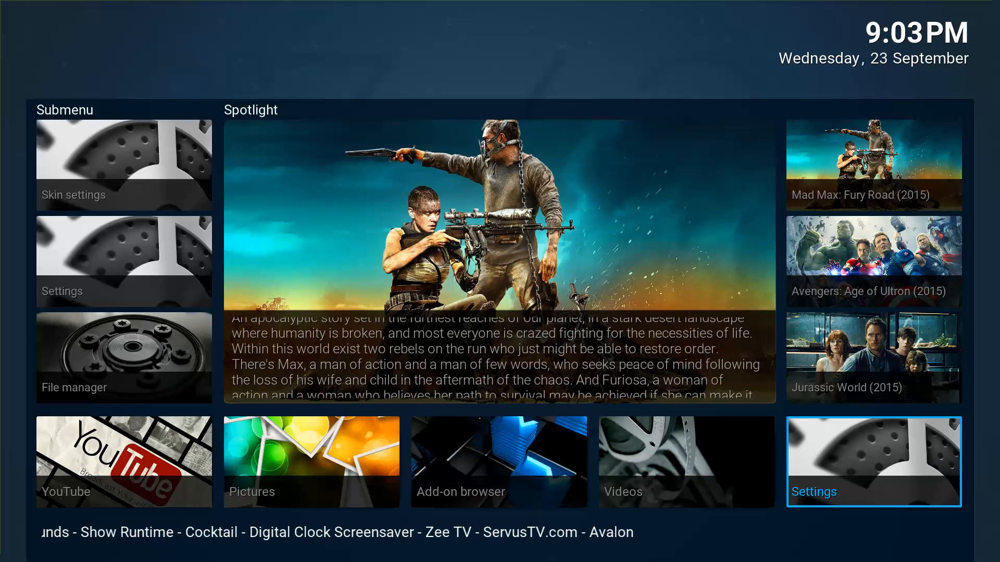
Open the Matchday item in the NJM-Soccer tile's spotlight, then back out to home.
{"action": "key", "text": "Right"}
{"action": "key", "text": "Right"}
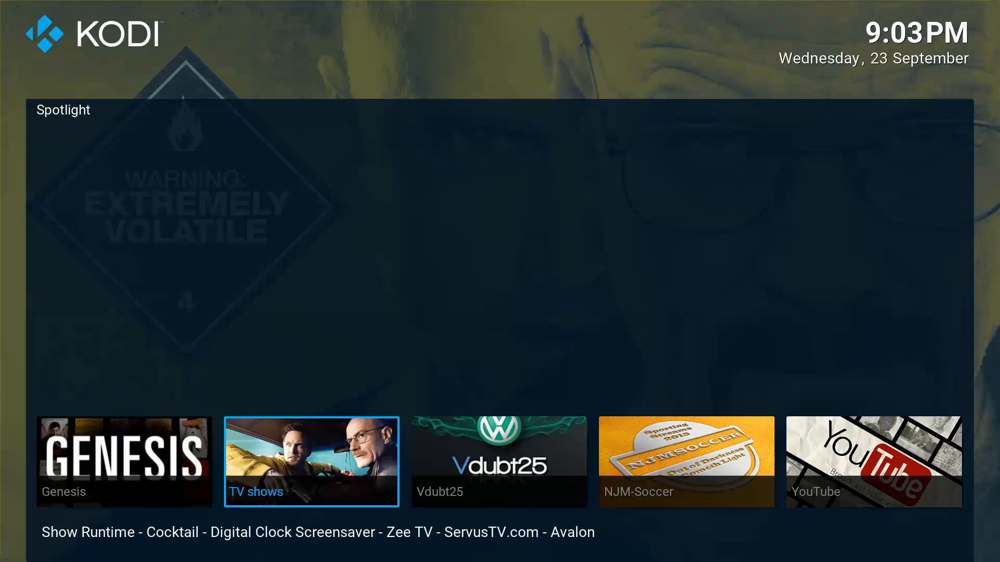
{"action": "key", "text": "Right"}
{"action": "key", "text": "Right"}
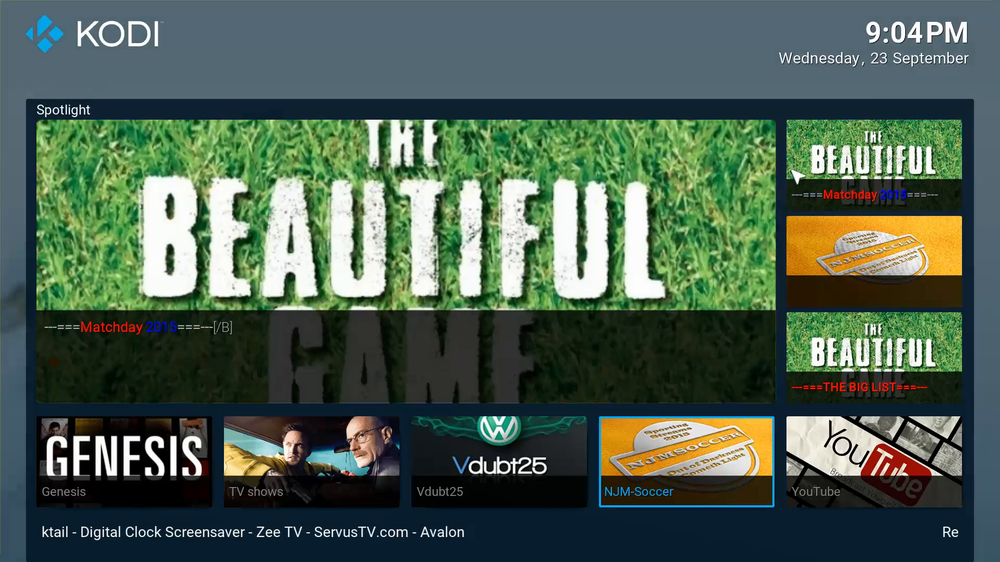
{"action": "left_click", "coordinate": [870, 207]}
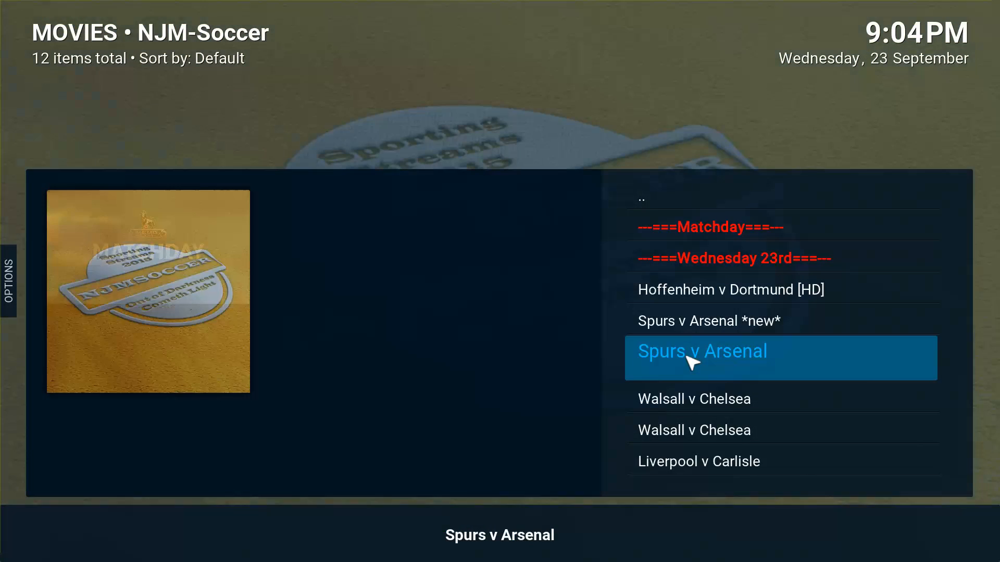
{"action": "left_click", "coordinate": [676, 202]}
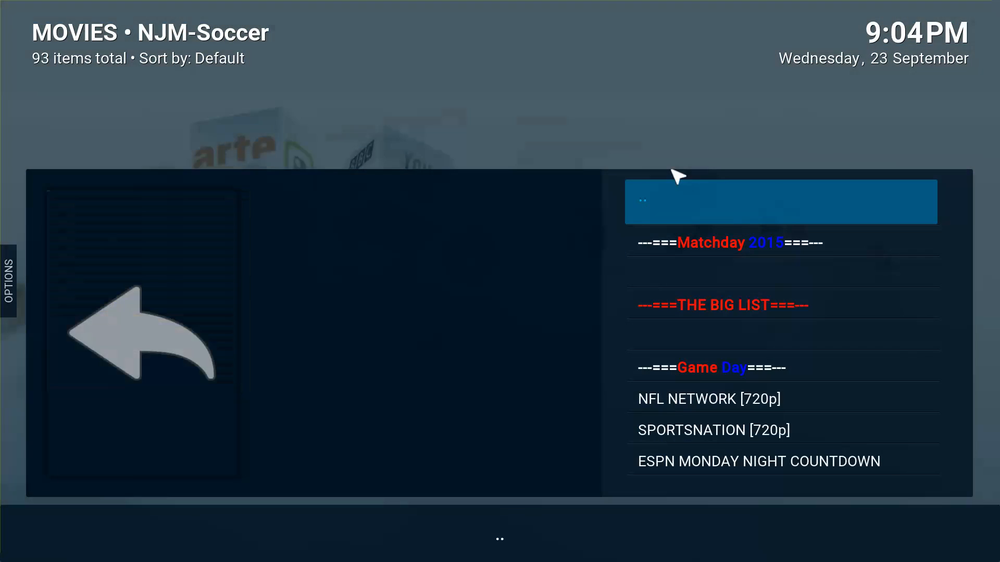
{"action": "left_click", "coordinate": [678, 183]}
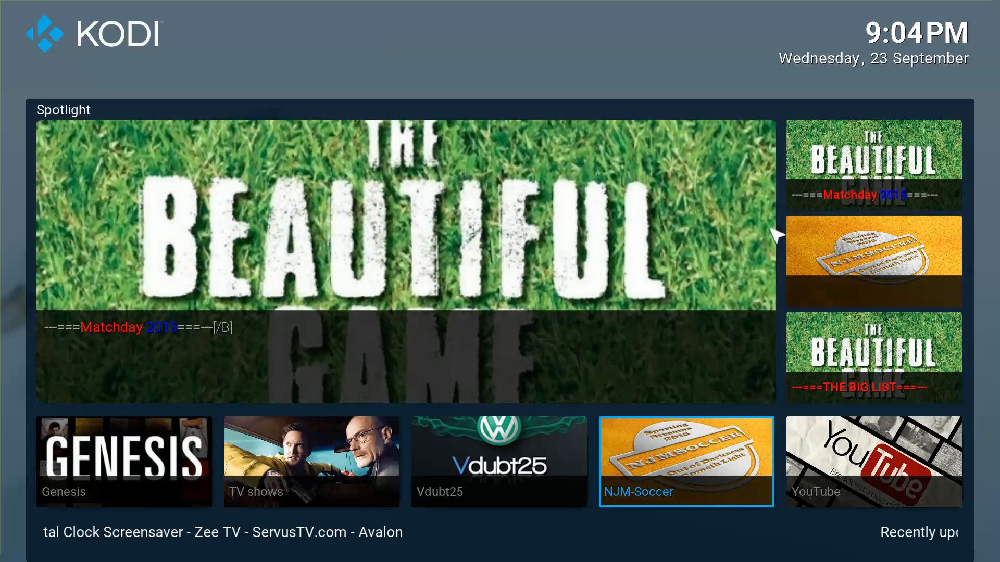
Move home focus to the Settings tile and into its submenu.
{"action": "key", "text": "Left"}
{"action": "key", "text": "Left"}
{"action": "key", "text": "Left"}
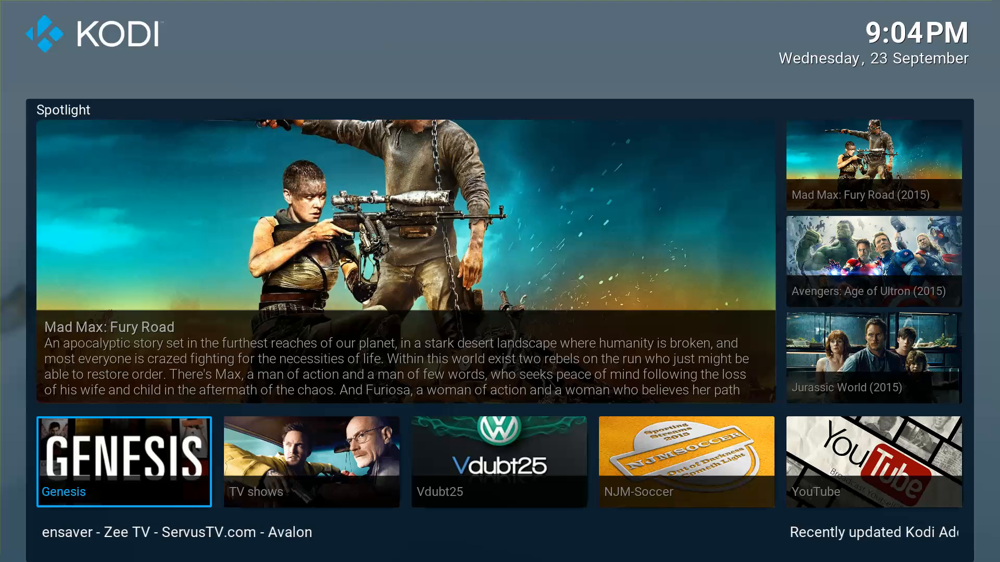
{"action": "key", "text": "Left"}
{"action": "key", "text": "Up"}
In the main menu shortcut editor, set the Genesis tile's image to Random Movies.
{"action": "key", "text": "Return"}
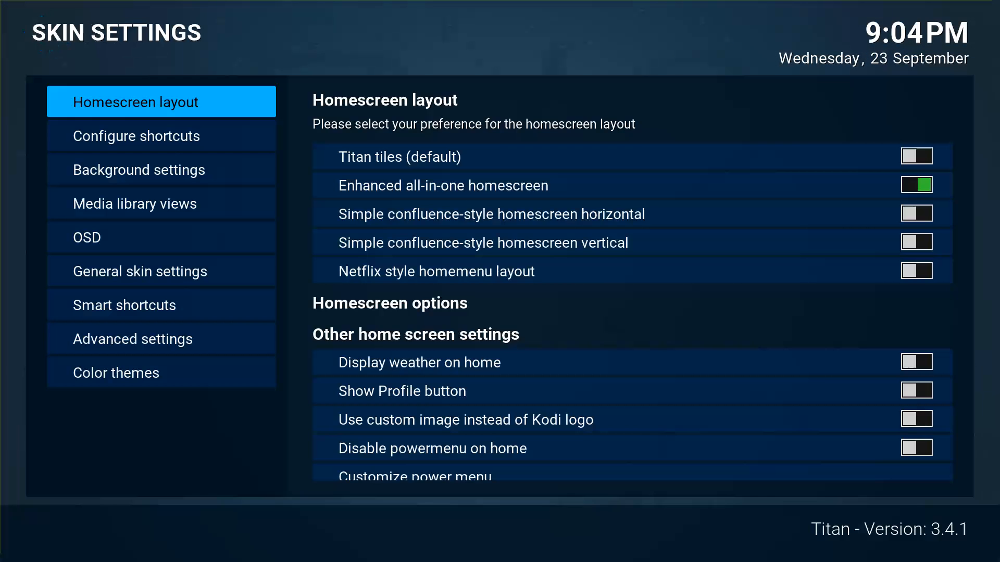
{"action": "key", "text": "Down"}
{"action": "key", "text": "Right"}
{"action": "key", "text": "Return"}
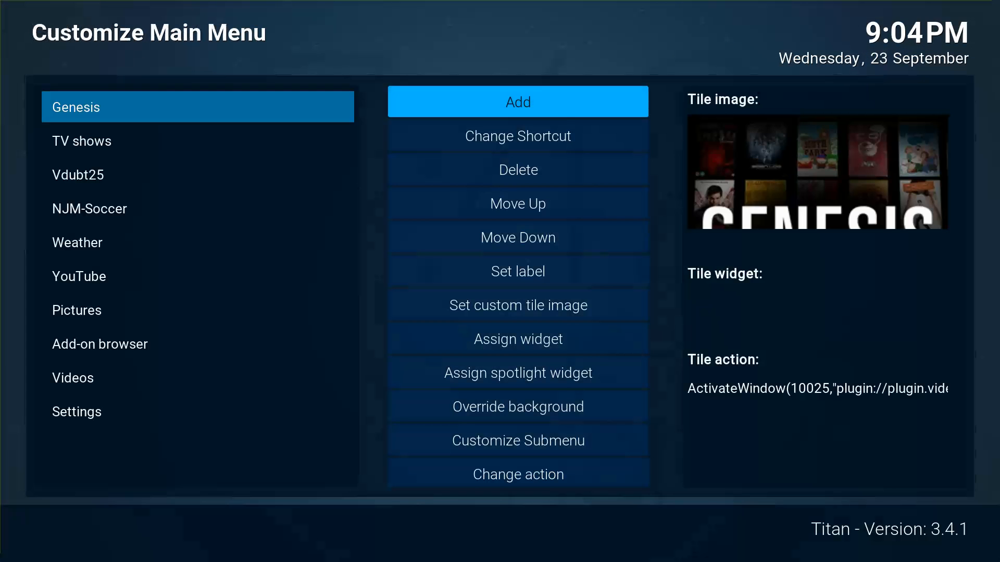
{"action": "key", "text": "Down"}
{"action": "key", "text": "Down"}
{"action": "key", "text": "Down"}
{"action": "key", "text": "Down"}
{"action": "key", "text": "Down"}
{"action": "key", "text": "Down"}
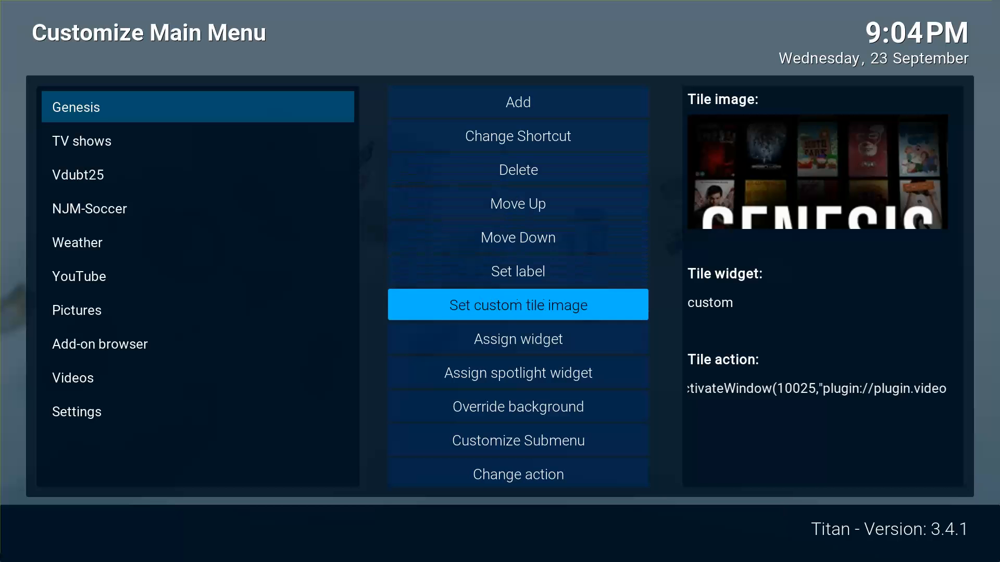
{"action": "key", "text": "Return"}
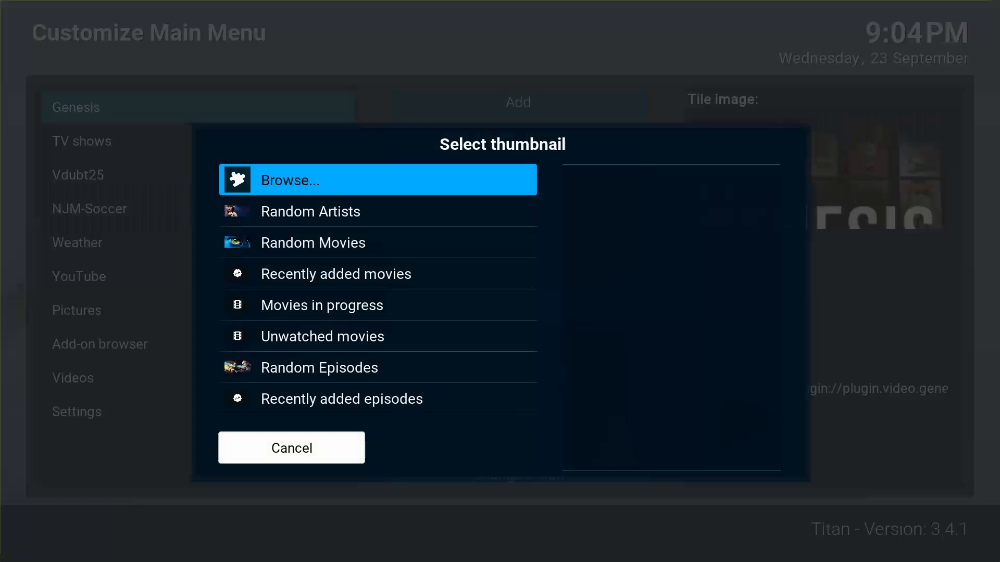
{"action": "key", "text": "Down"}
{"action": "key", "text": "Down"}
{"action": "key", "text": "Return"}
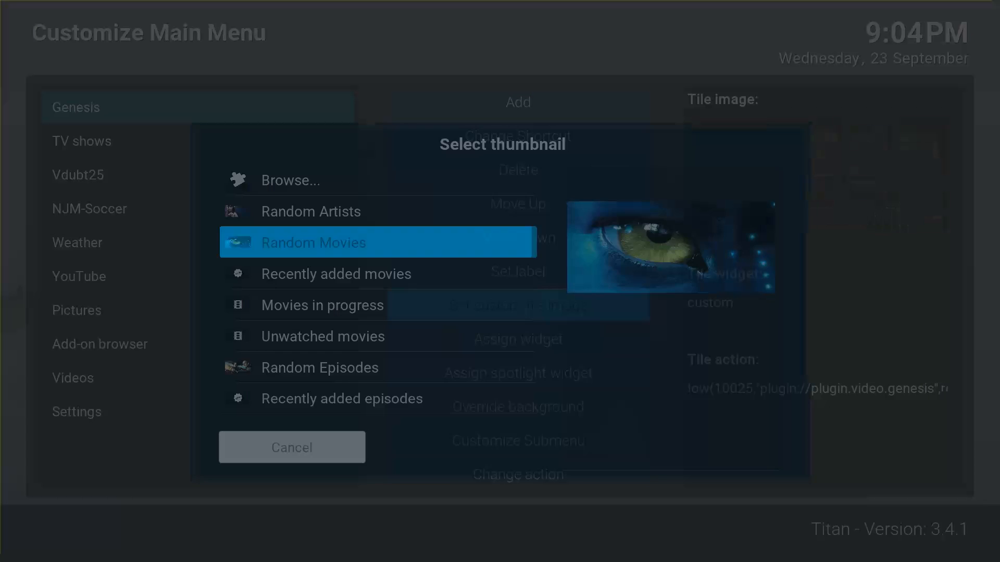
Relabel the Genesis tile as Movies and return to the home screen.
{"action": "key", "text": "Up"}
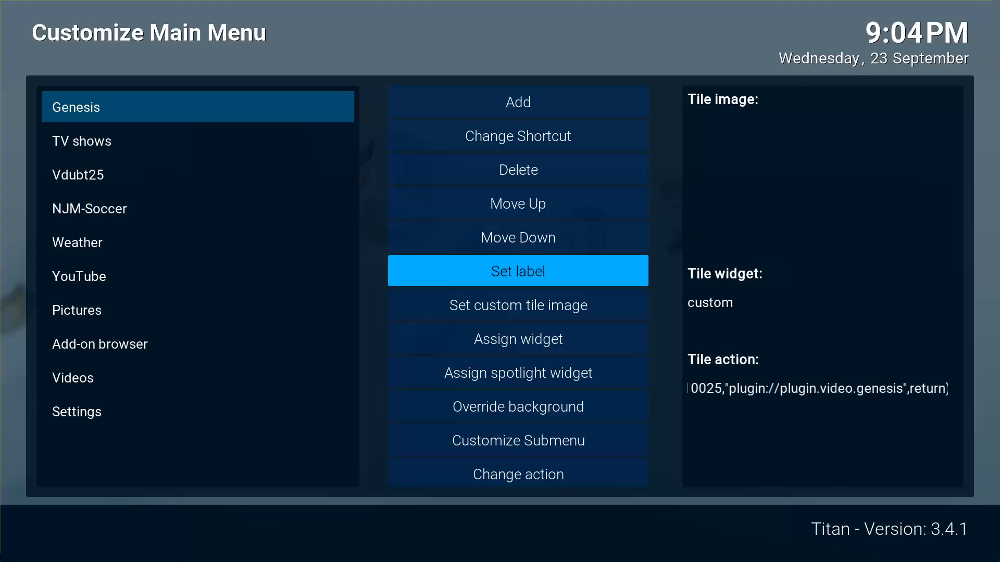
{"action": "key", "text": "Return"}
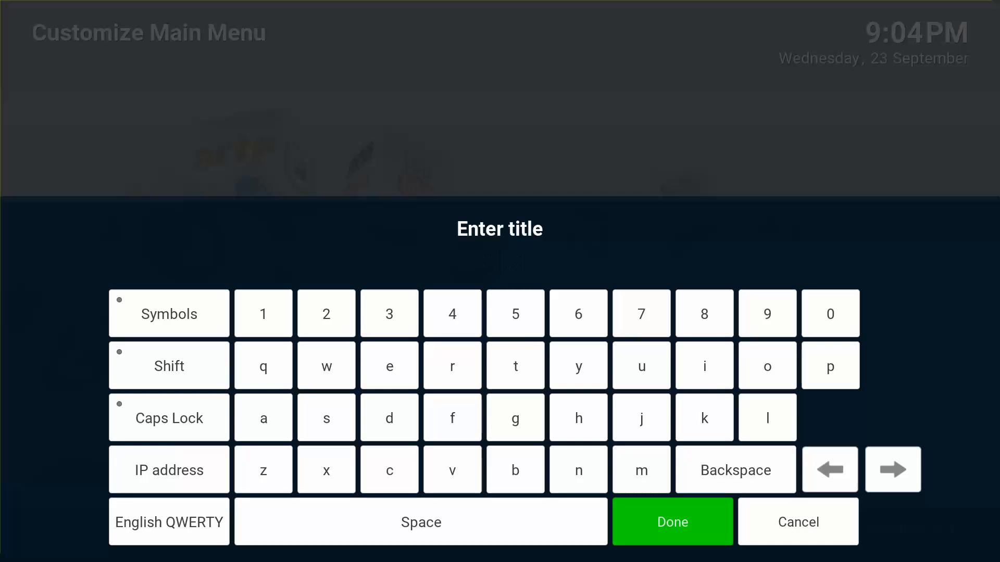
{"action": "key", "text": "Return"}
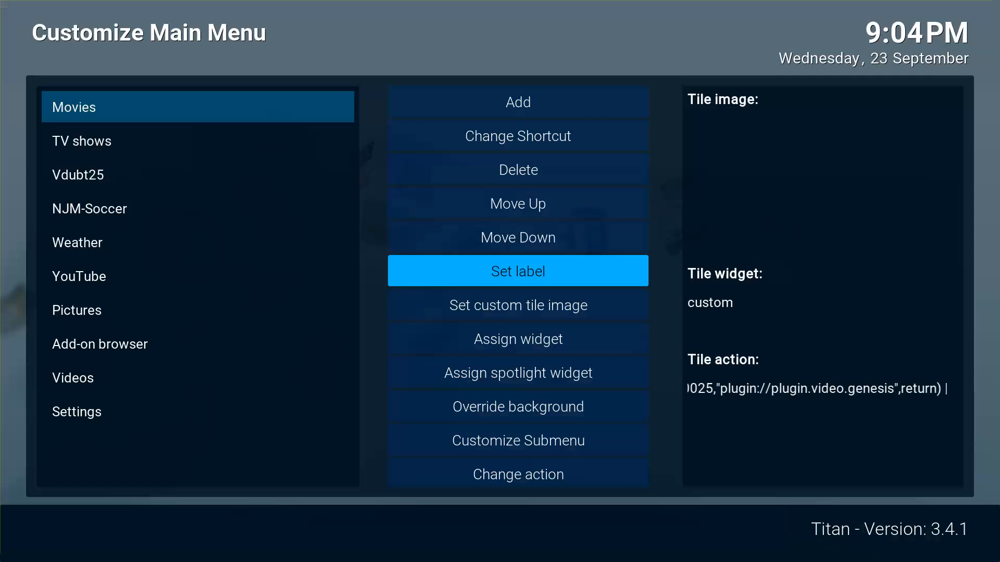
{"action": "key", "text": "Escape"}
{"action": "key", "text": "Escape"}
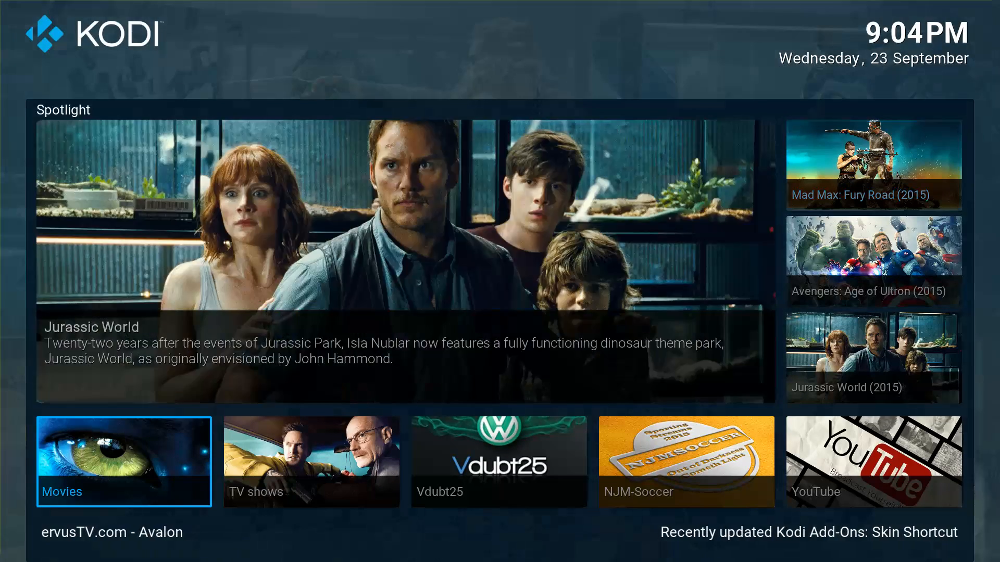
Move from the Movies tile past TV shows to the Vdubt25 tile.
{"action": "key", "text": "Down"}
{"action": "key", "text": "Right"}
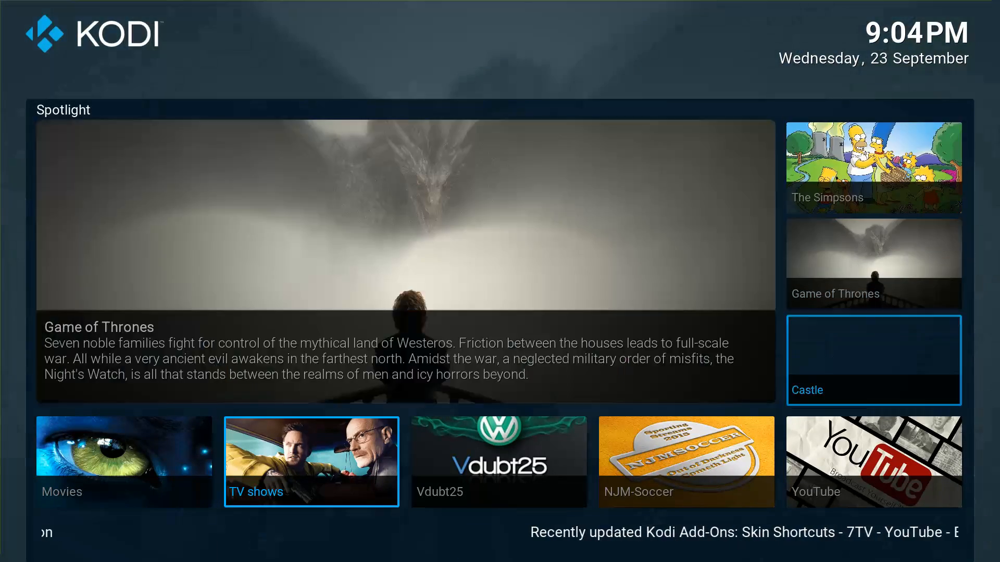
{"action": "key", "text": "Right"}
Open Vdubt25, browse down to USA Sports, then back out to the home screen.
{"action": "key", "text": "Return"}
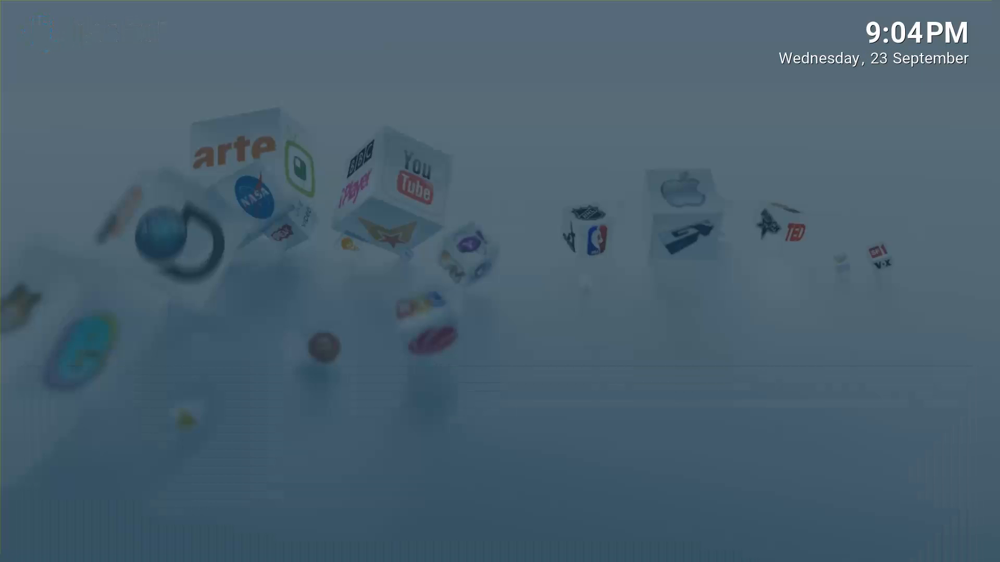
{"action": "key", "text": "Down"}
{"action": "key", "text": "Down"}
{"action": "key", "text": "Down"}
{"action": "key", "text": "Down"}
{"action": "key", "text": "Down"}
{"action": "key", "text": "Down"}
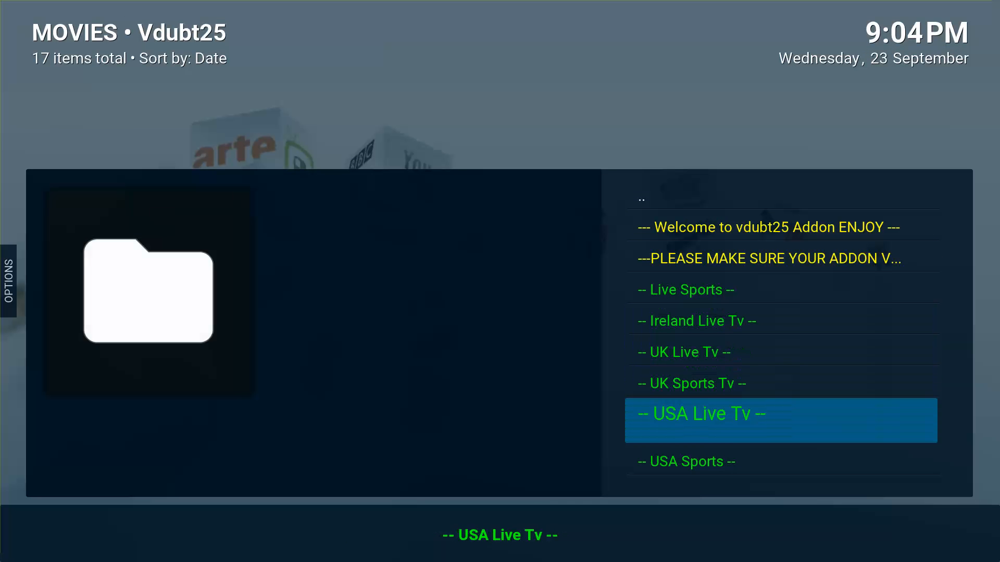
{"action": "key", "text": "Down"}
{"action": "key", "text": "Escape"}
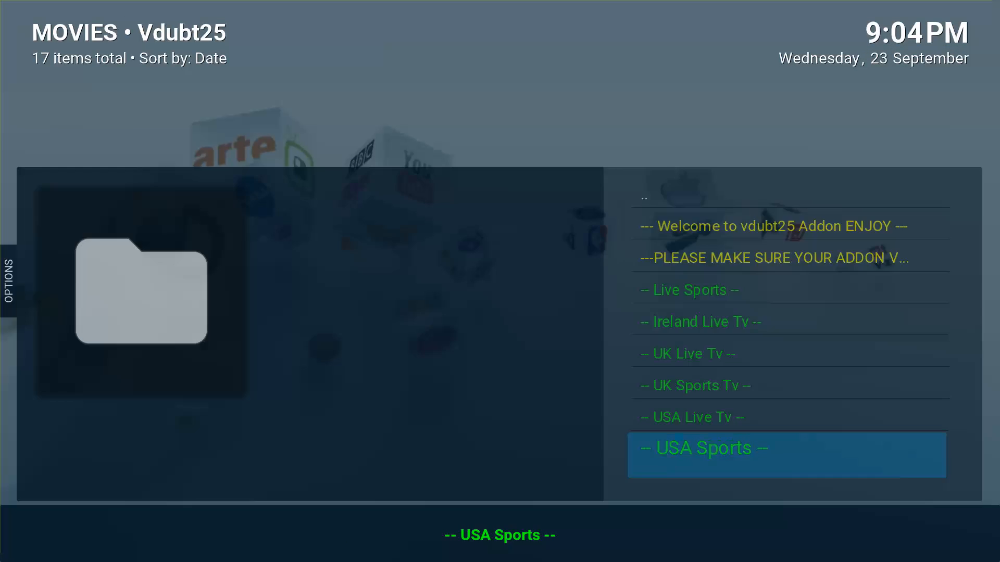
Review the home tiles from NJM-Soccer across to the Add-on browser's Video add-ons.
{"action": "key", "text": "Right"}
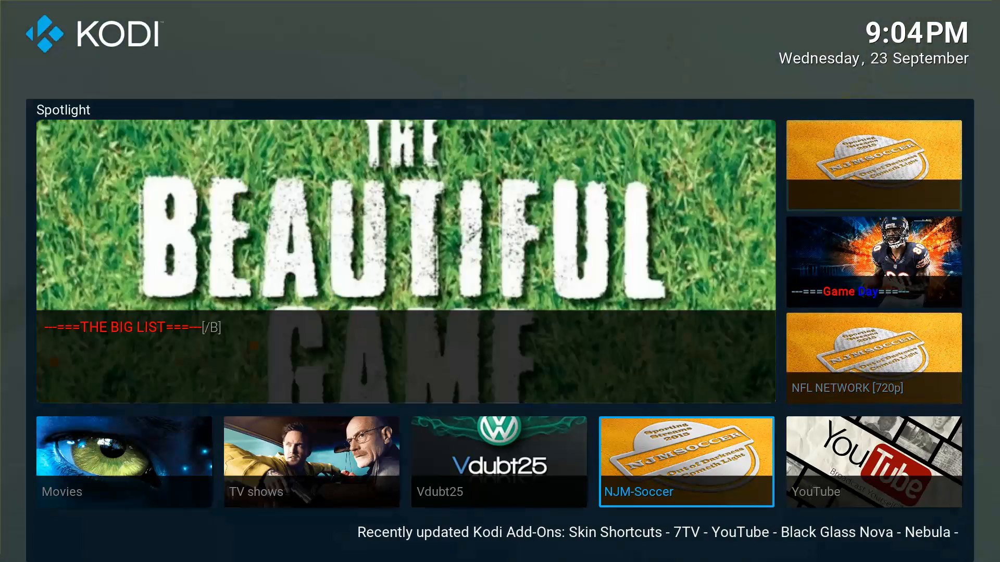
{"action": "key", "text": "Right"}
{"action": "key", "text": "Right"}
{"action": "key", "text": "Right"}
{"action": "key", "text": "Right"}
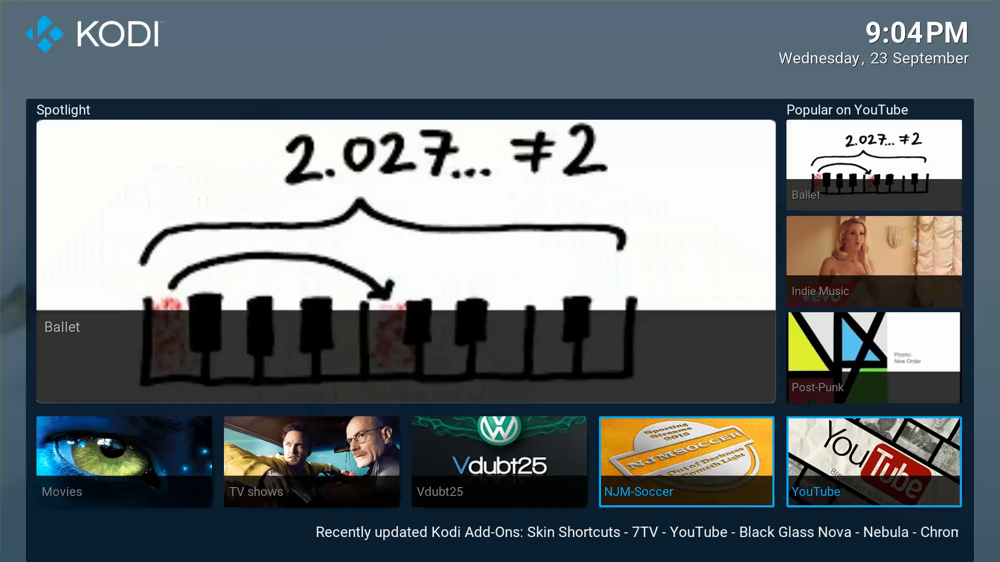
{"action": "key", "text": "Left"}
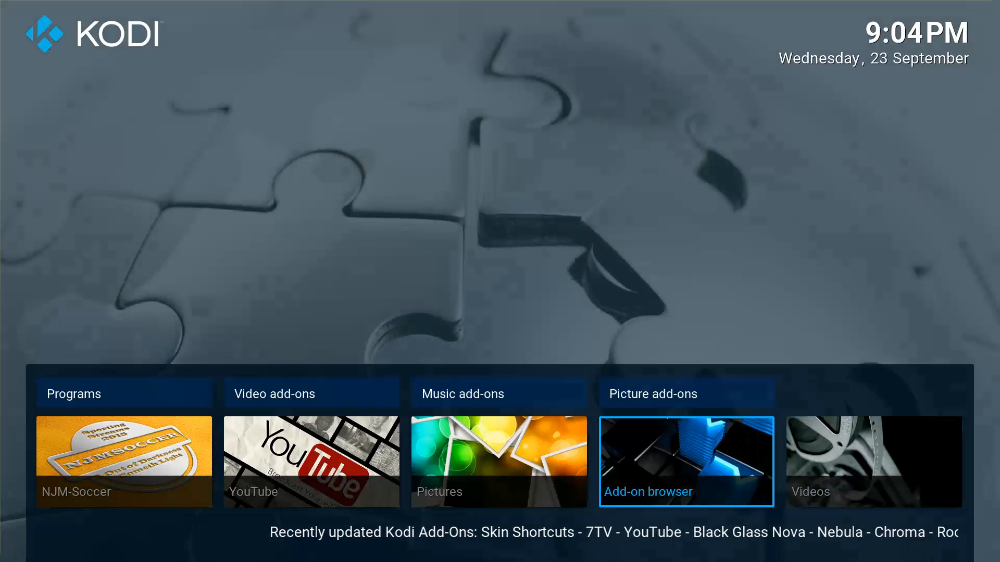
{"action": "key", "text": "Right"}
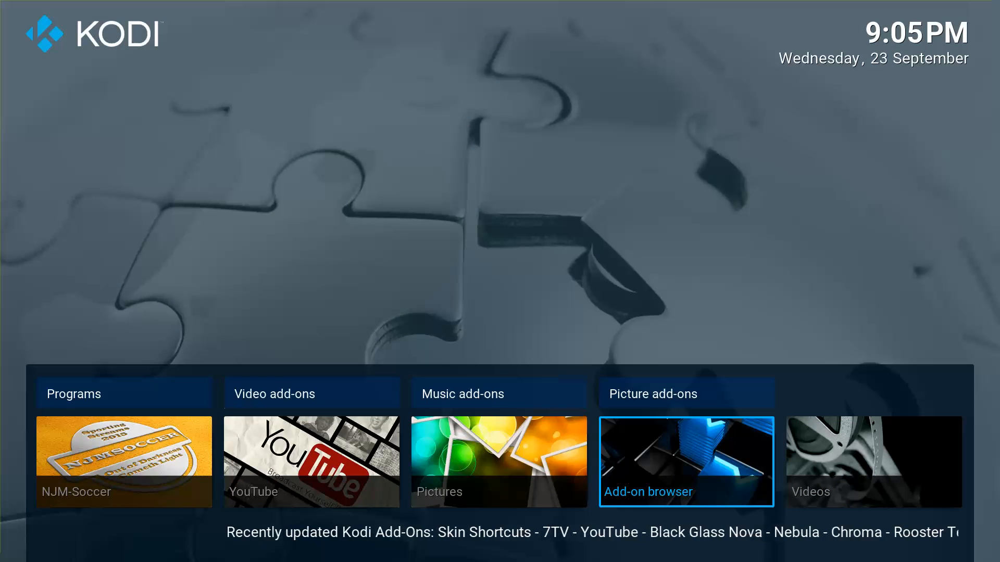
Go to Settings > Skin settings and reach the Edit menu shortcuts option.
{"action": "key", "text": "Right"}
{"action": "key", "text": "Right"}
{"action": "key", "text": "Up"}
{"action": "key", "text": "Left"}
{"action": "key", "text": "Left"}
{"action": "key", "text": "Return"}
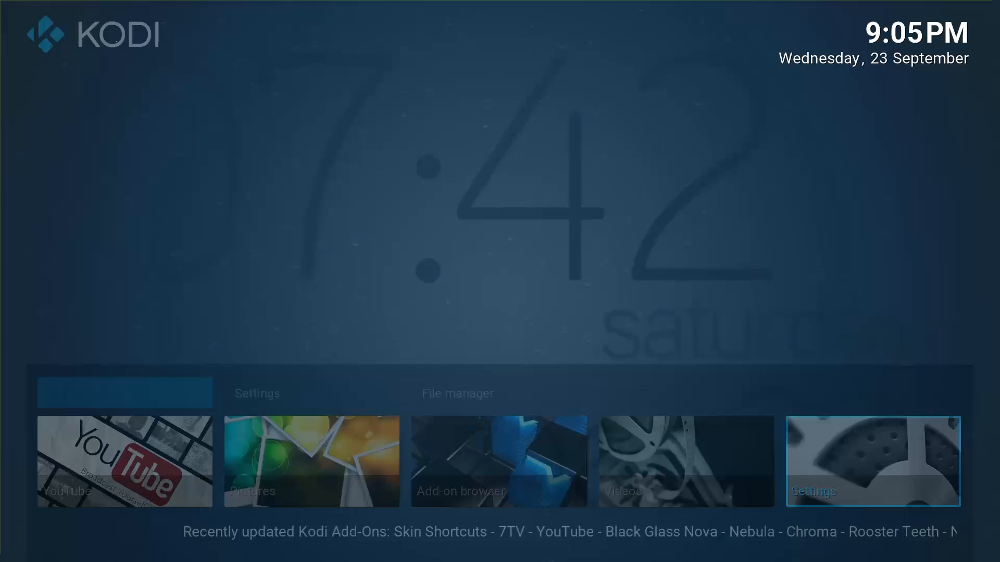
{"action": "key", "text": "Down"}
{"action": "key", "text": "Right"}
In Customize Main Menu, select the Weather item and bring up its shortcut choices.
{"action": "key", "text": "Return"}
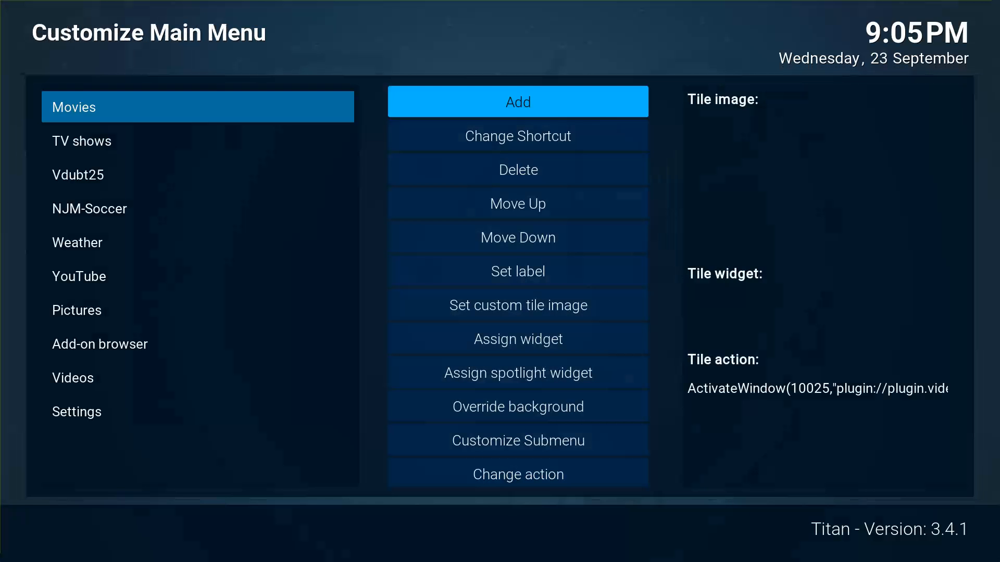
{"action": "key", "text": "Down"}
{"action": "key", "text": "Left"}
{"action": "key", "text": "Down"}
{"action": "key", "text": "Down"}
{"action": "key", "text": "Down"}
{"action": "key", "text": "Down"}
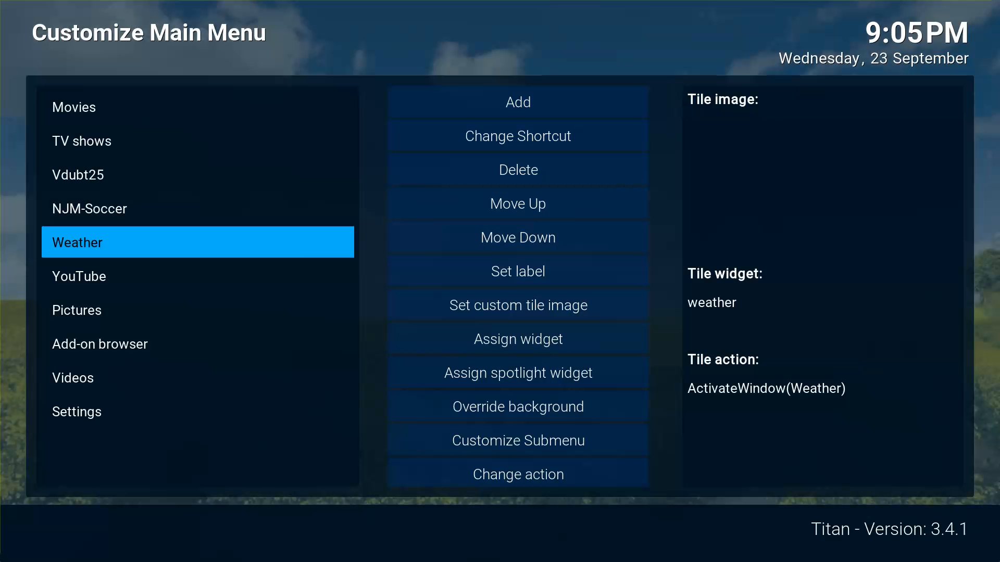
{"action": "key", "text": "Right"}
{"action": "key", "text": "Return"}
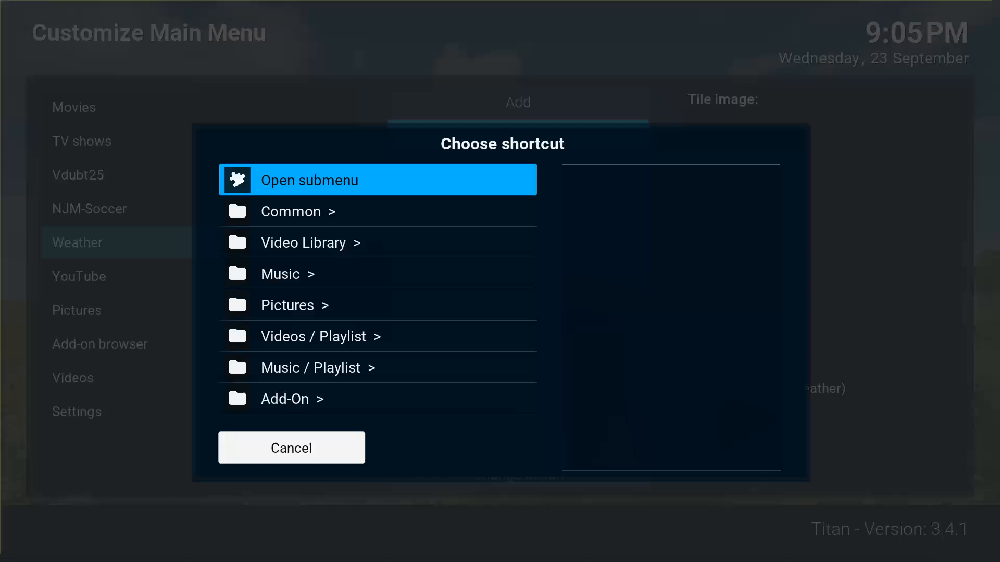
Point the Weather item at the BBC iPlayer add-on's top level, then return home.
{"action": "key", "text": "Down"}
{"action": "key", "text": "Down"}
{"action": "key", "text": "Down"}
{"action": "key", "text": "Down"}
{"action": "key", "text": "Down"}
{"action": "key", "text": "Down"}
{"action": "key", "text": "Down"}
{"action": "key", "text": "Return"}
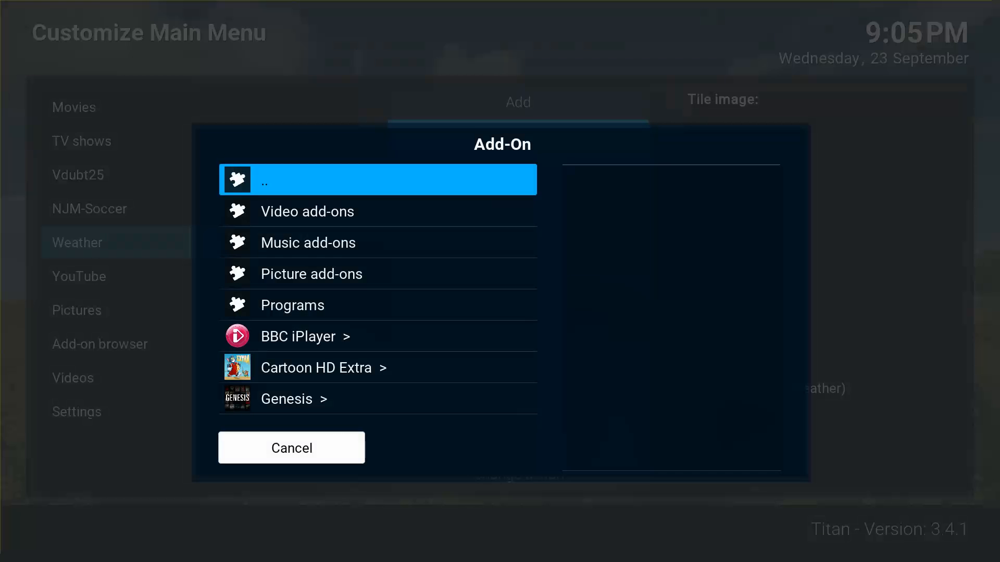
{"action": "key", "text": "Down"}
{"action": "key", "text": "Down"}
{"action": "key", "text": "Down"}
{"action": "key", "text": "Down"}
{"action": "key", "text": "Down"}
{"action": "key", "text": "Down"}
{"action": "key", "text": "Return"}
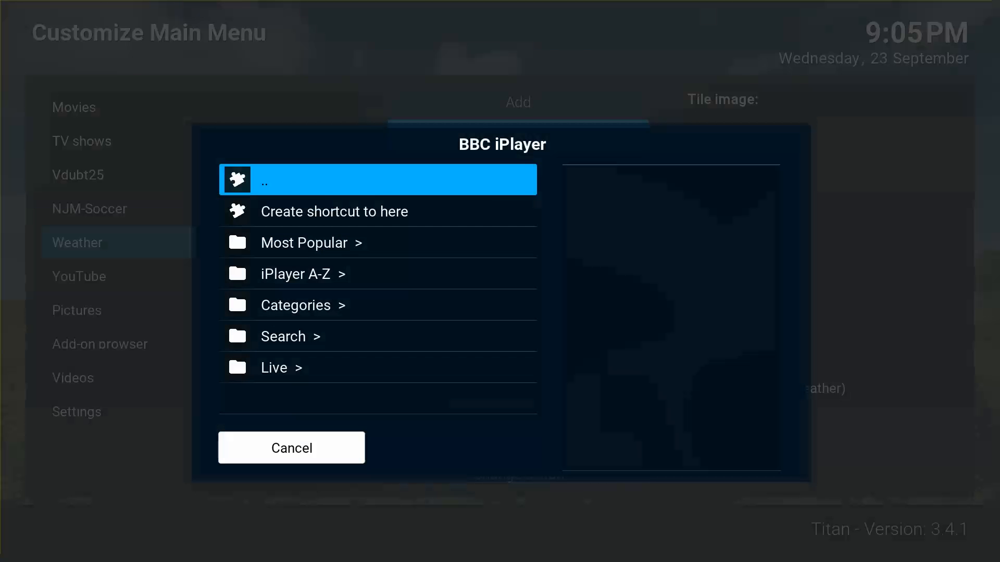
{"action": "key", "text": "Down"}
{"action": "key", "text": "Down"}
{"action": "key", "text": "Down"}
{"action": "key", "text": "Up"}
{"action": "key", "text": "Up"}
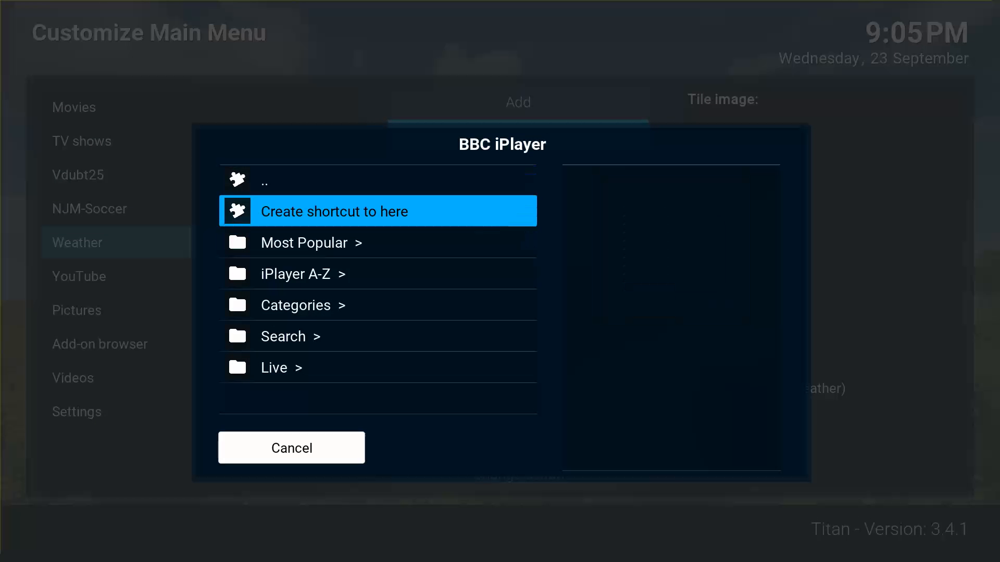
{"action": "key", "text": "Return"}
{"action": "key", "text": "Down"}
{"action": "key", "text": "Down"}
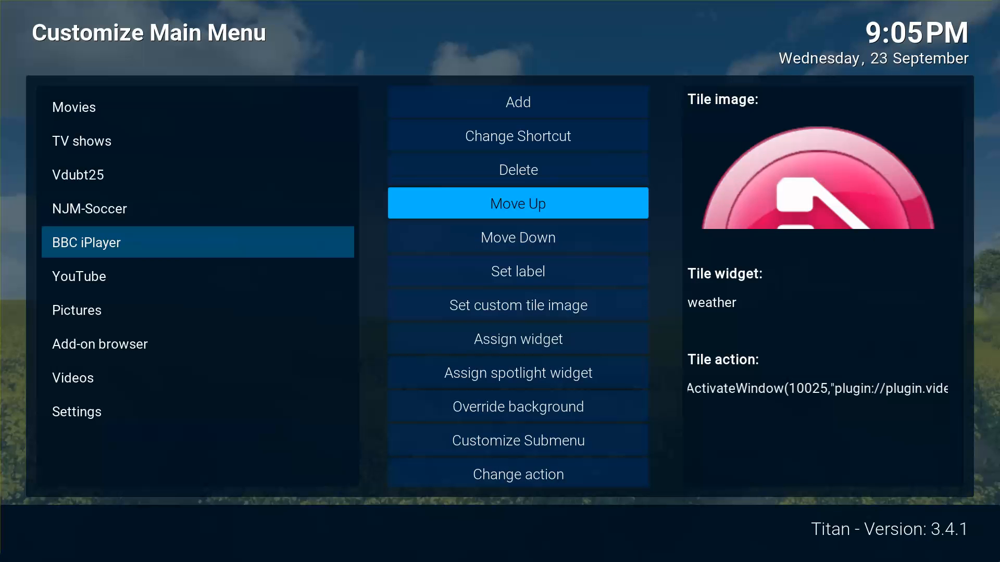
{"action": "key", "text": "Escape"}
{"action": "key", "text": "Escape"}
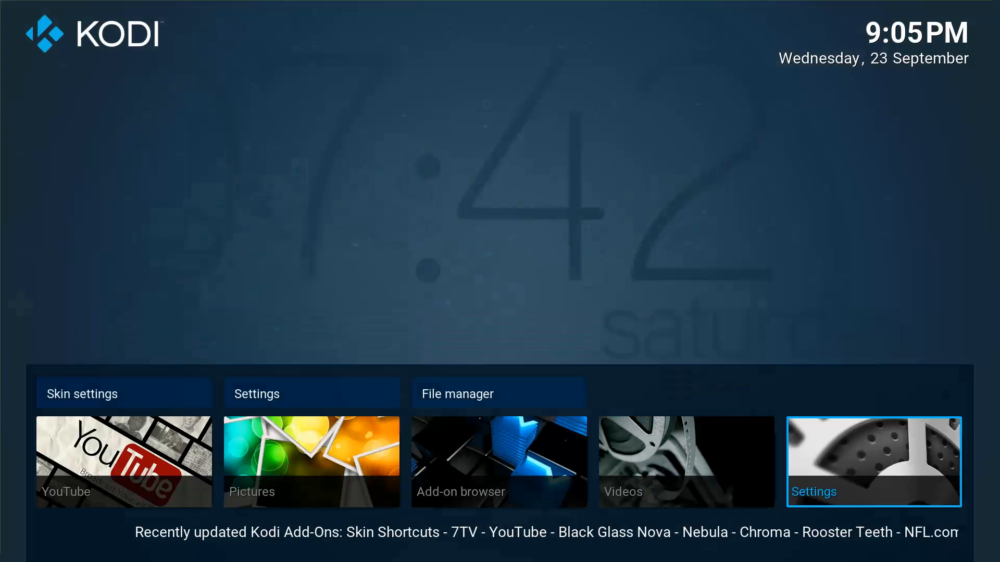
Reopen the home menu editor via Skin settings > Configure shortcuts.
{"action": "key", "text": "Up"}
{"action": "key", "text": "Return"}
{"action": "key", "text": "Down"}
{"action": "key", "text": "Down"}
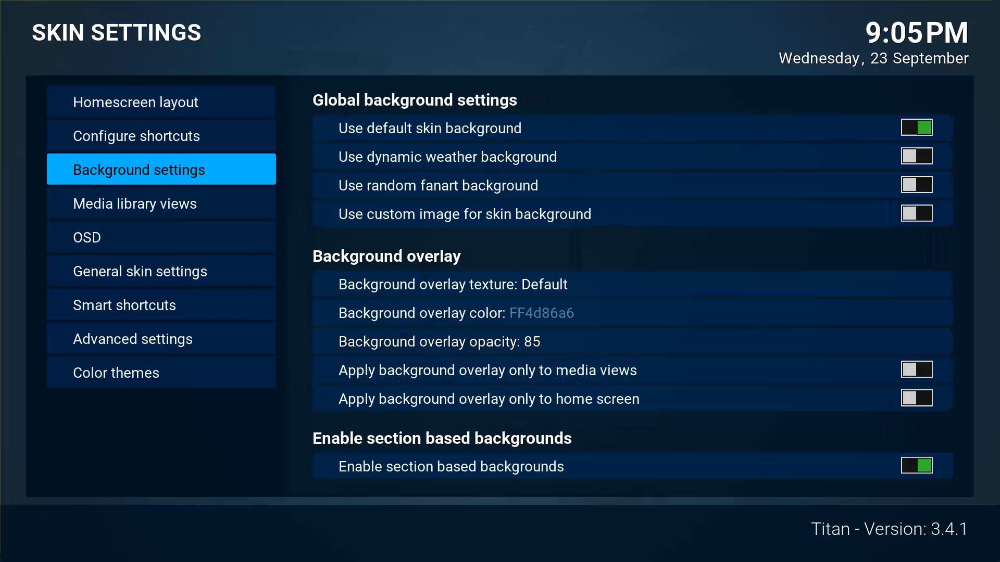
{"action": "key", "text": "Down"}
{"action": "key", "text": "Up"}
{"action": "key", "text": "Up"}
{"action": "key", "text": "Right"}
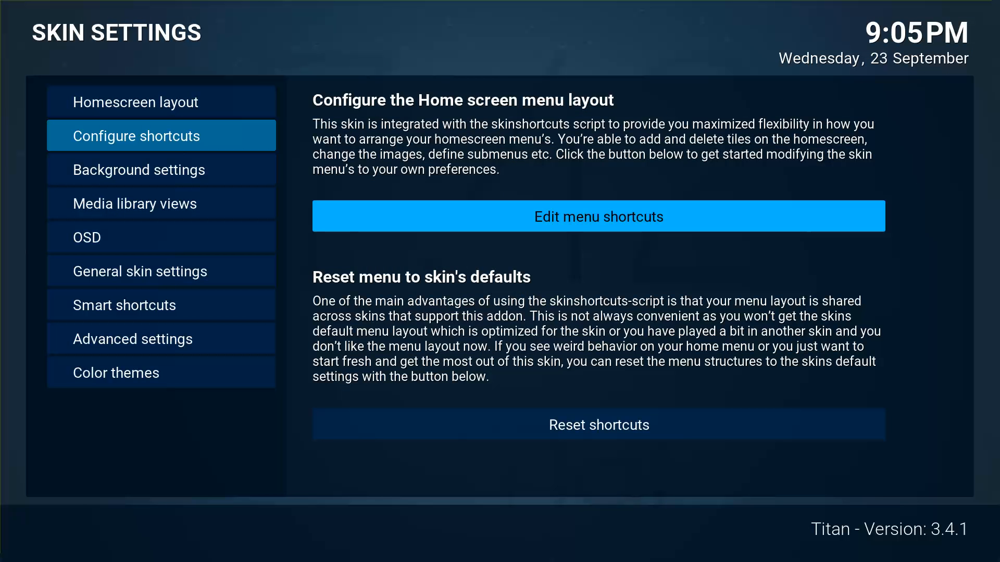
{"action": "key", "text": "Return"}
On the BBC iPlayer item, assign a widget from the Video Library sources.
{"action": "key", "text": "Down"}
{"action": "key", "text": "Down"}
{"action": "key", "text": "Down"}
{"action": "key", "text": "Down"}
{"action": "key", "text": "Right"}
{"action": "key", "text": "Down"}
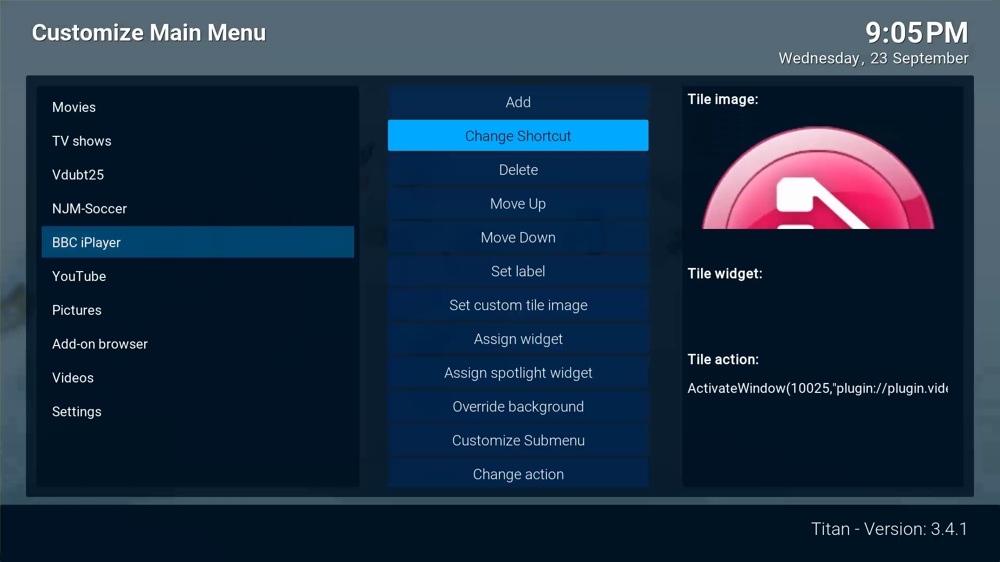
{"action": "key", "text": "Down"}
{"action": "key", "text": "Down"}
{"action": "key", "text": "Down"}
{"action": "key", "text": "Down"}
{"action": "key", "text": "Down"}
{"action": "key", "text": "Down"}
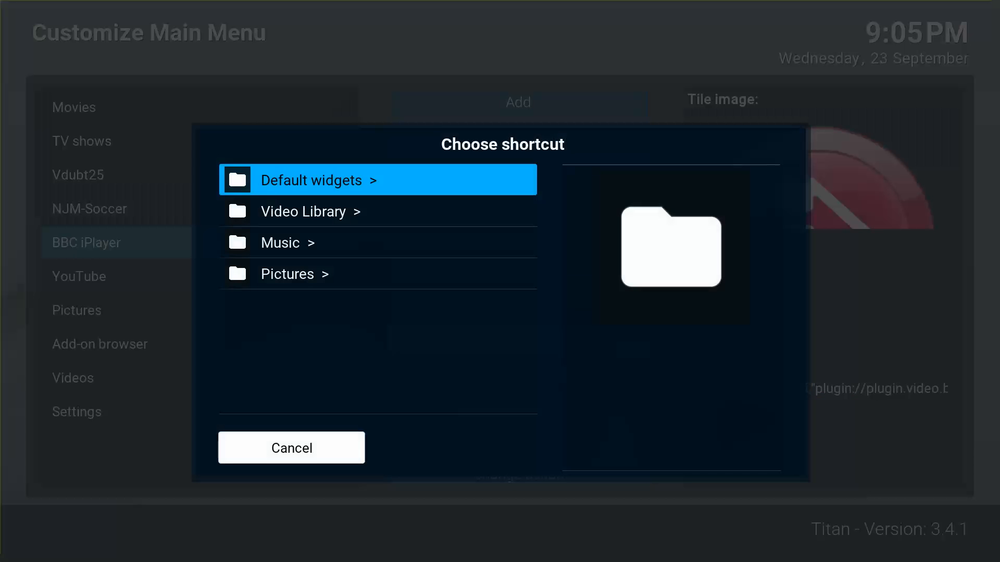
{"action": "key", "text": "Down"}
{"action": "key", "text": "Down"}
{"action": "key", "text": "Up"}
{"action": "key", "text": "Return"}
Use BBC iPlayer's Most Popular folder as the widget and close back to home.
{"action": "key", "text": "Down"}
{"action": "key", "text": "Down"}
{"action": "key", "text": "Down"}
{"action": "key", "text": "Down"}
{"action": "key", "text": "Down"}
{"action": "key", "text": "Down"}
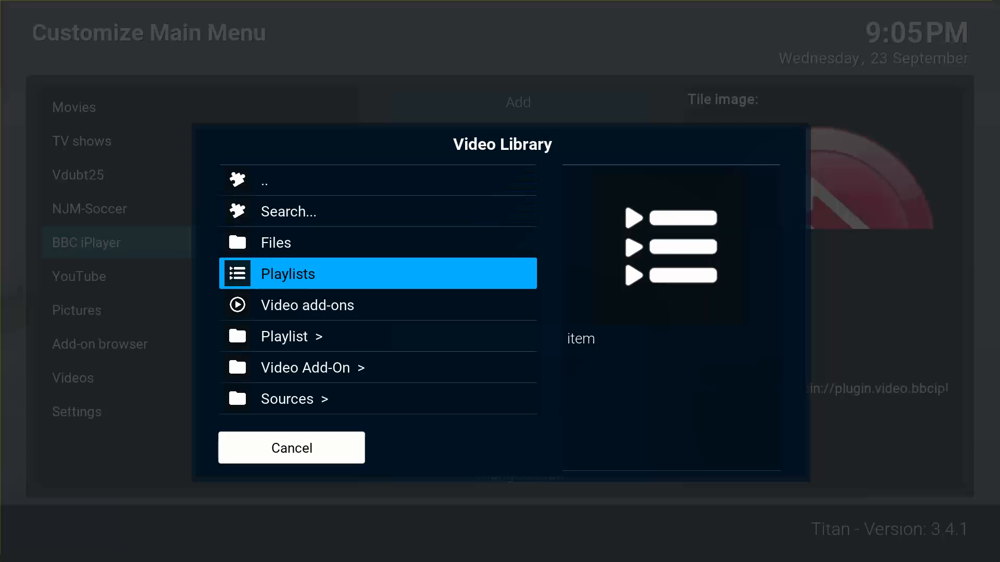
{"action": "key", "text": "Return"}
{"action": "key", "text": "Down"}
{"action": "key", "text": "Down"}
{"action": "key", "text": "Down"}
{"action": "key", "text": "Down"}
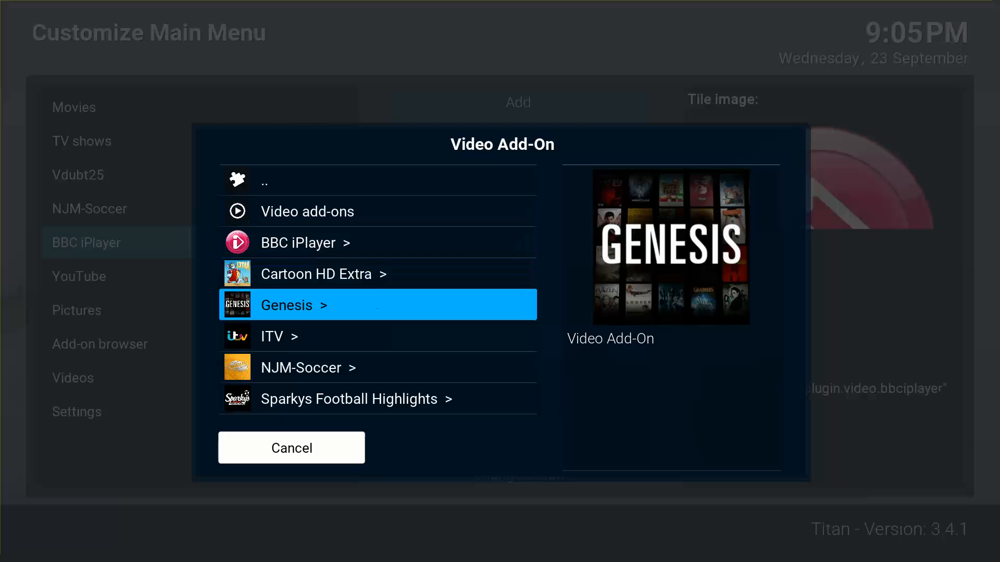
{"action": "key", "text": "Up"}
{"action": "key", "text": "Up"}
{"action": "key", "text": "Return"}
{"action": "key", "text": "Down"}
{"action": "key", "text": "Down"}
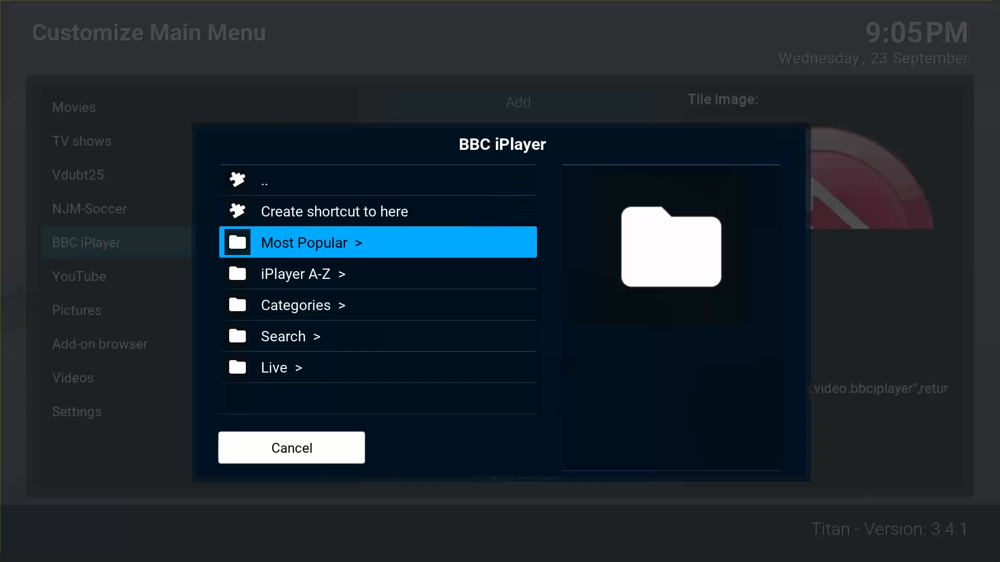
{"action": "key", "text": "Return"}
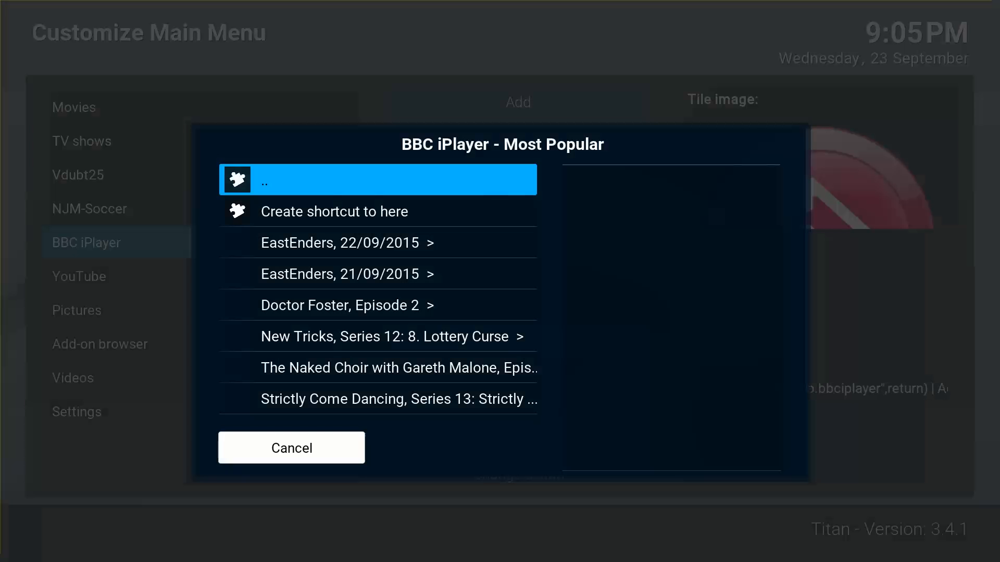
{"action": "key", "text": "Escape"}
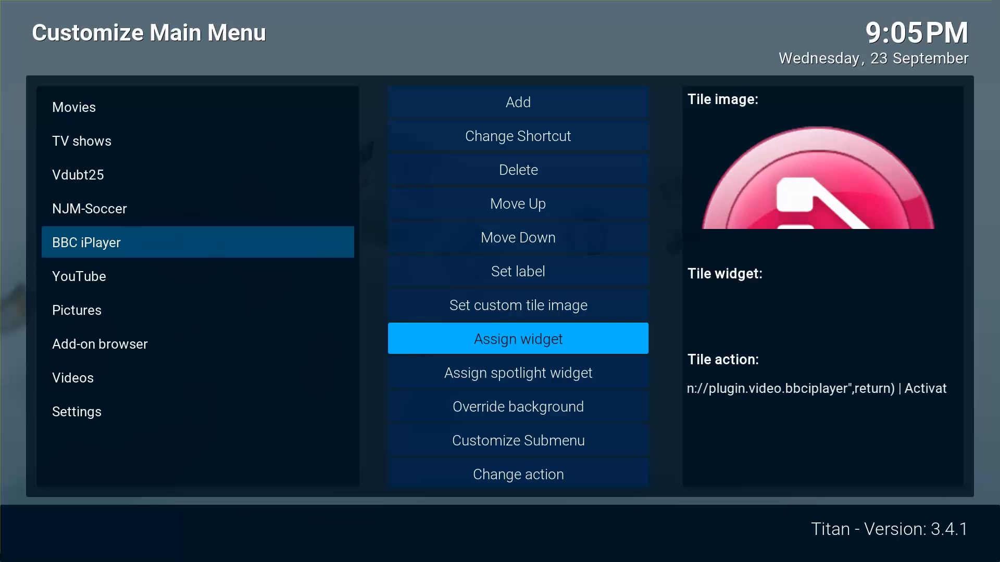
{"action": "key", "text": "Escape"}
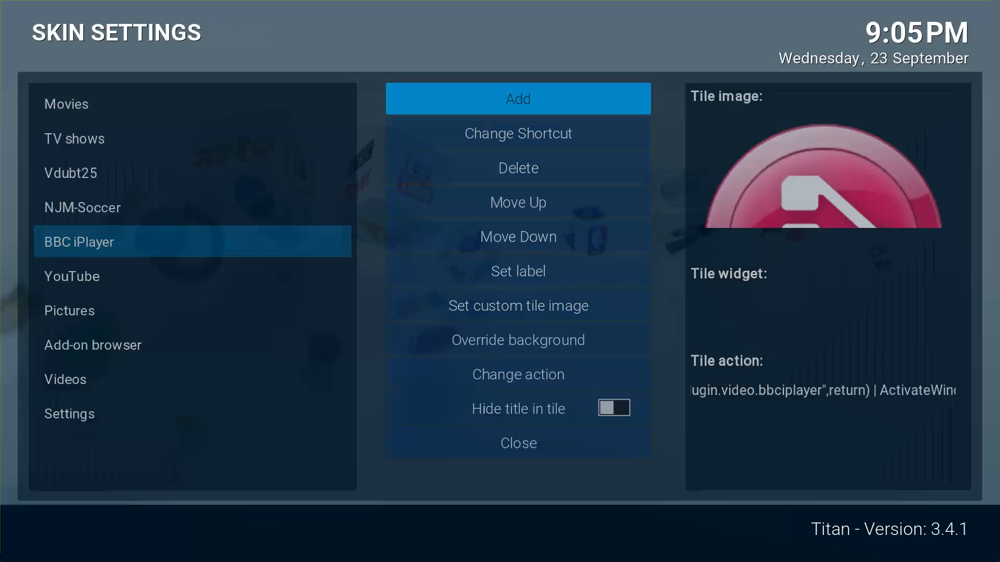
{"action": "key", "text": "Escape"}
On the BBC iPlayer tile, browse the Most Popular spotlight shows back up to EastEnders.
{"action": "key", "text": "Right"}
{"action": "key", "text": "Right"}
{"action": "key", "text": "Right"}
{"action": "key", "text": "Right"}
{"action": "key", "text": "Right"}
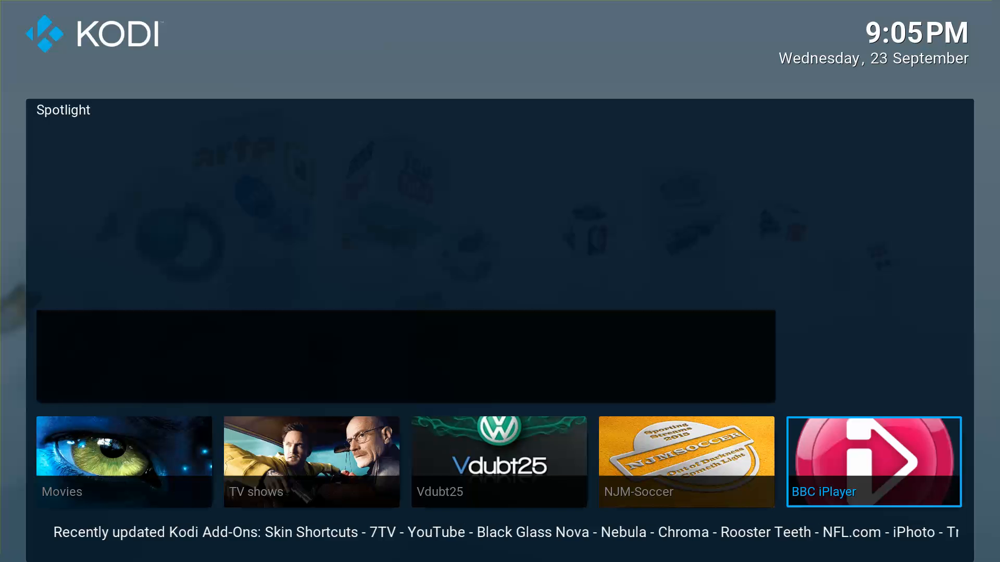
{"action": "key", "text": "Up"}
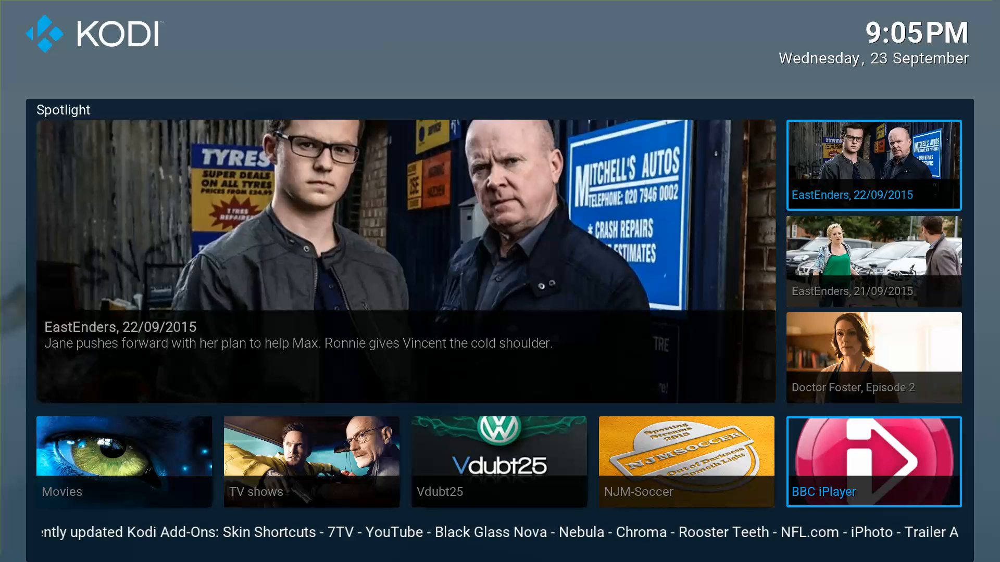
{"action": "key", "text": "Down"}
{"action": "key", "text": "Down"}
{"action": "key", "text": "Down"}
{"action": "key", "text": "Down"}
{"action": "key", "text": "Down"}
{"action": "key", "text": "Down"}
{"action": "key", "text": "Down"}
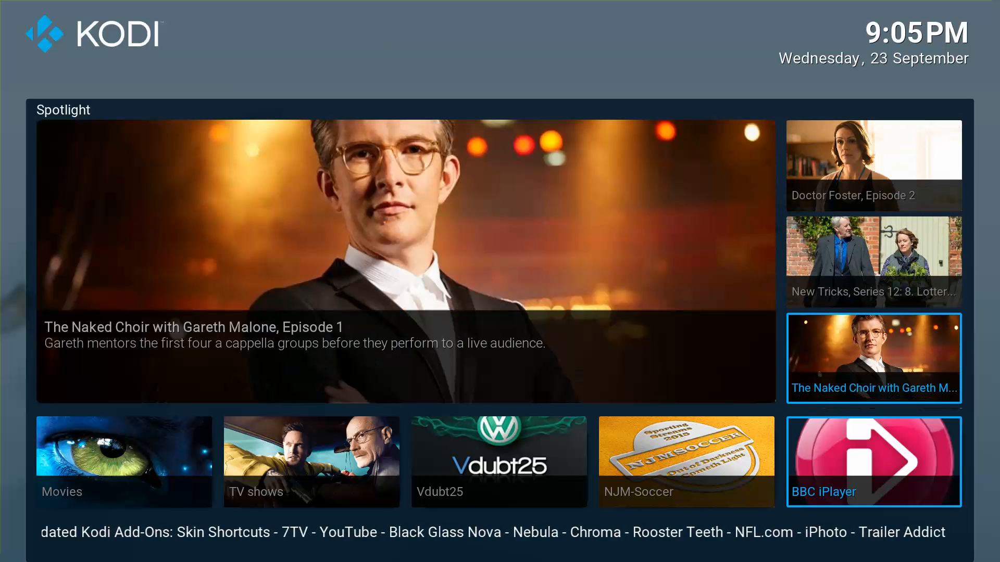
{"action": "key", "text": "Up"}
{"action": "key", "text": "Up"}
{"action": "key", "text": "Up"}
{"action": "key", "text": "Up"}
{"action": "key", "text": "Up"}
{"action": "key", "text": "Up"}
{"action": "key", "text": "Up"}
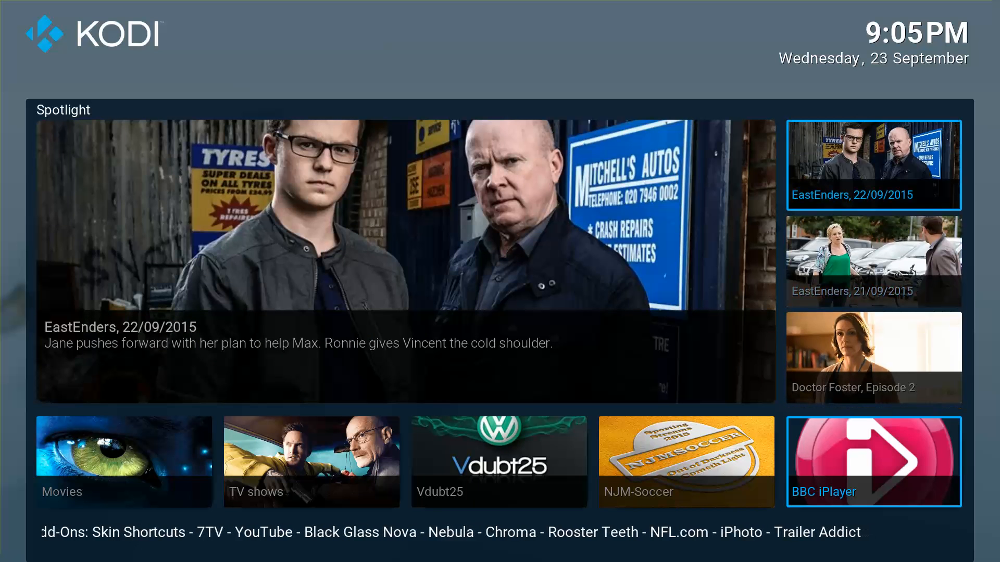
Check the YouTube and Movies tiles, then return to focus the first EastEnders episode.
{"action": "key", "text": "Down"}
{"action": "key", "text": "Right"}
{"action": "key", "text": "Left"}
{"action": "key", "text": "Left"}
{"action": "key", "text": "Left"}
{"action": "key", "text": "Left"}
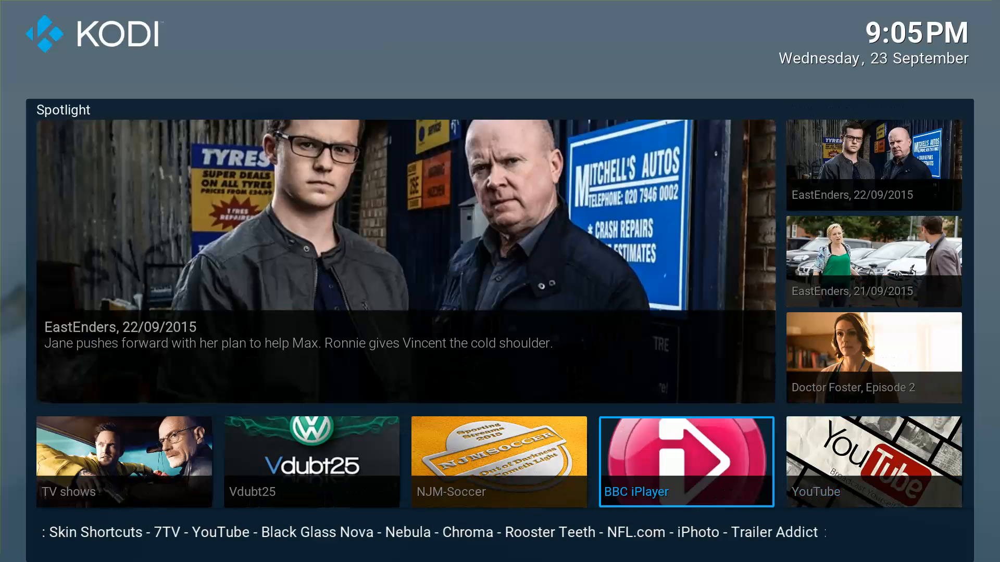
{"action": "key", "text": "Left"}
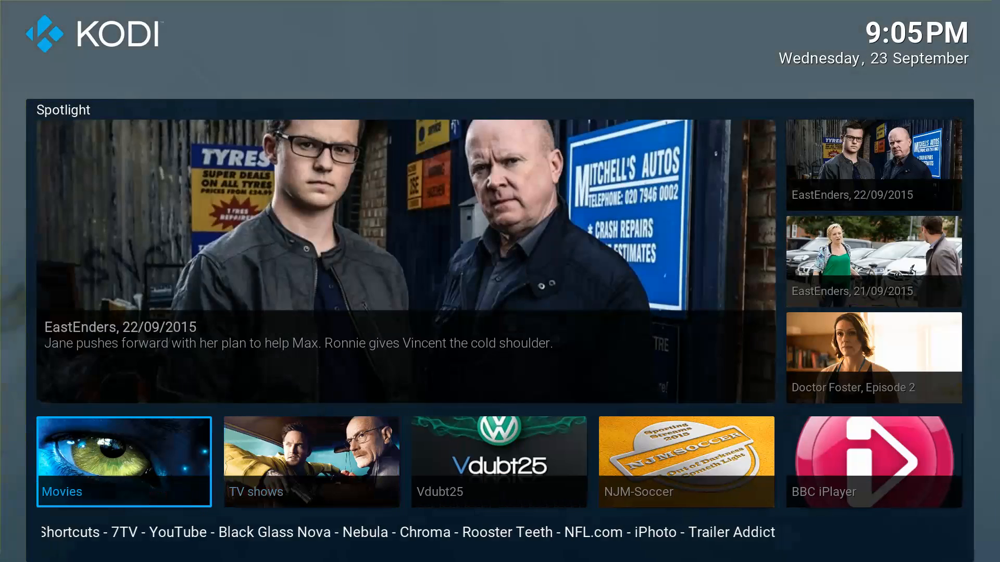
{"action": "key", "text": "Right"}
{"action": "key", "text": "Right"}
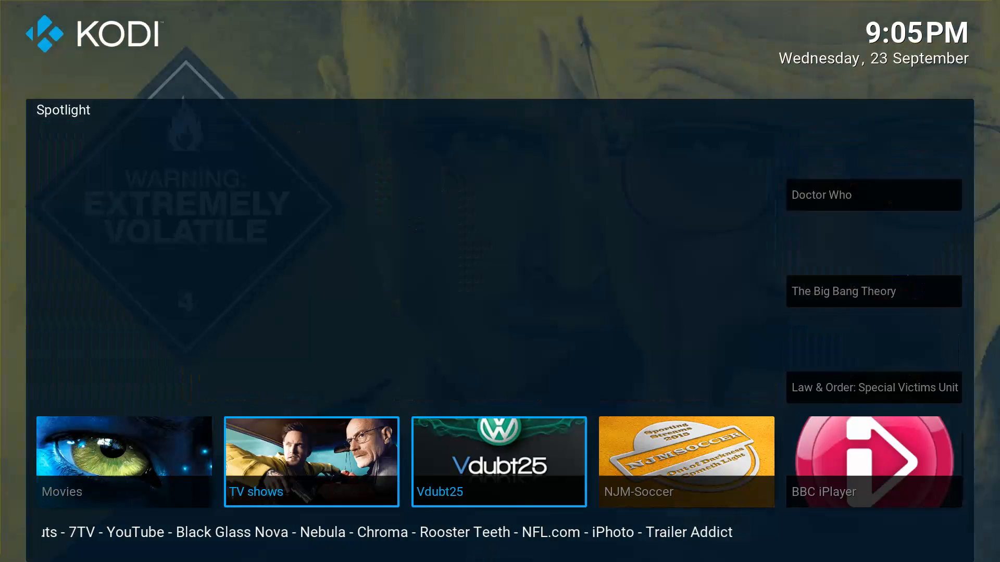
{"action": "key", "text": "Right"}
{"action": "key", "text": "Right"}
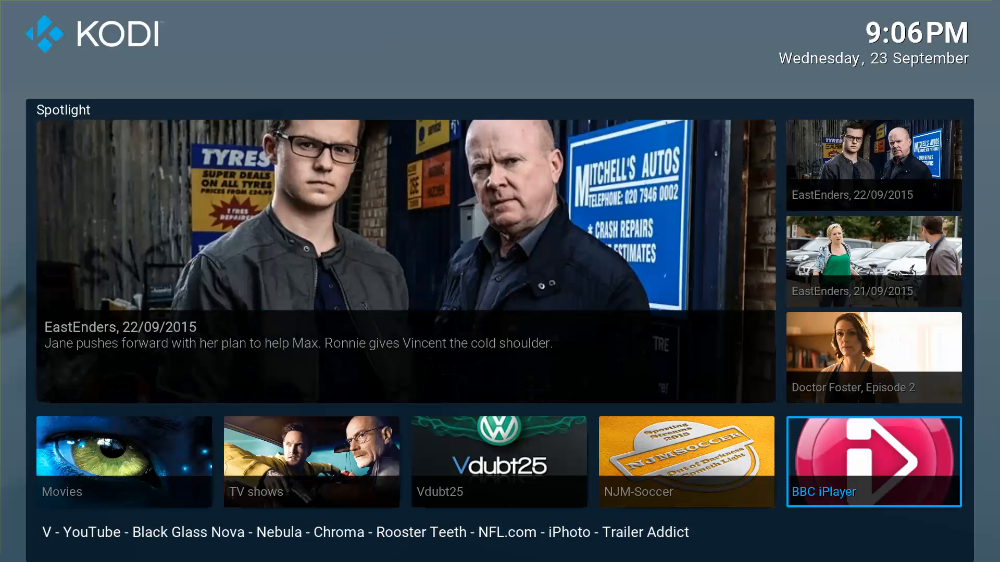
{"action": "key", "text": "Up"}
Open EastEnders 22/09/2015 and play its 3200 kbps AKAMAI stream.
{"action": "key", "text": "Return"}
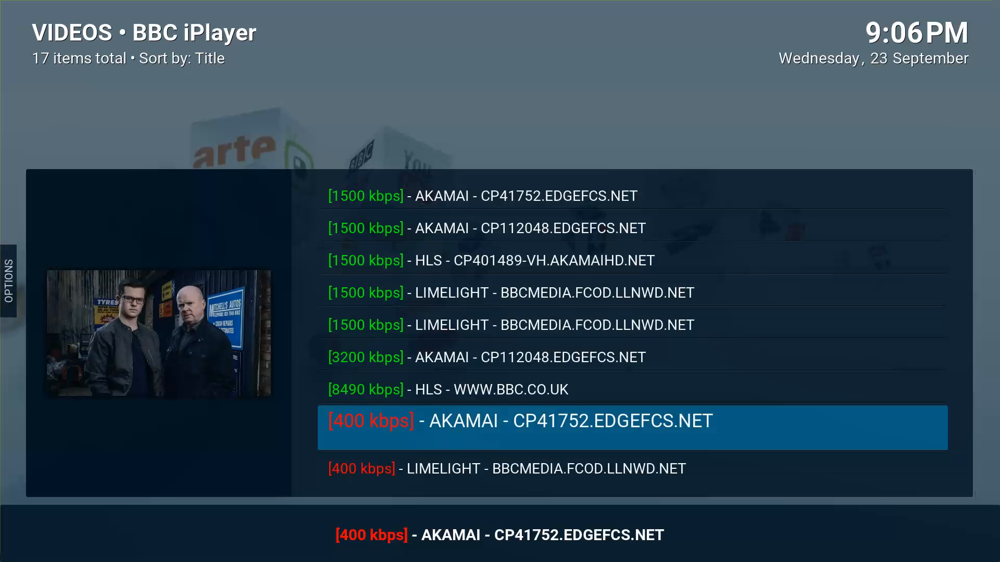
{"action": "key", "text": "Down"}
{"action": "key", "text": "Up"}
{"action": "key", "text": "Up"}
{"action": "key", "text": "Up"}
{"action": "key", "text": "Up"}
{"action": "key", "text": "Up"}
{"action": "key", "text": "Up"}
{"action": "key", "text": "Up"}
{"action": "key", "text": "Up"}
{"action": "key", "text": "Up"}
{"action": "key", "text": "Up"}
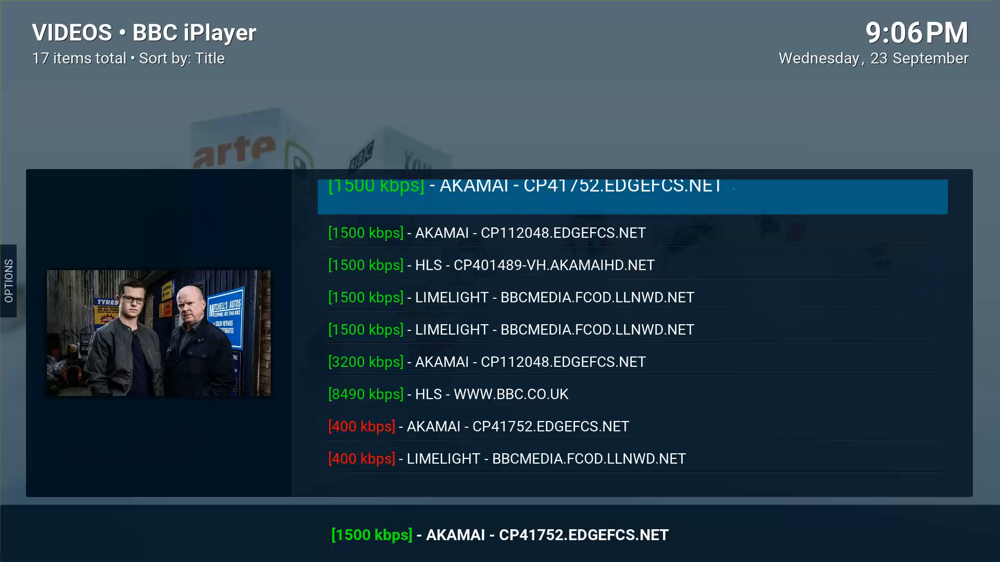
{"action": "key", "text": "Down"}
{"action": "key", "text": "Down"}
{"action": "key", "text": "Down"}
{"action": "key", "text": "Down"}
{"action": "key", "text": "Down"}
{"action": "key", "text": "Down"}
{"action": "key", "text": "Down"}
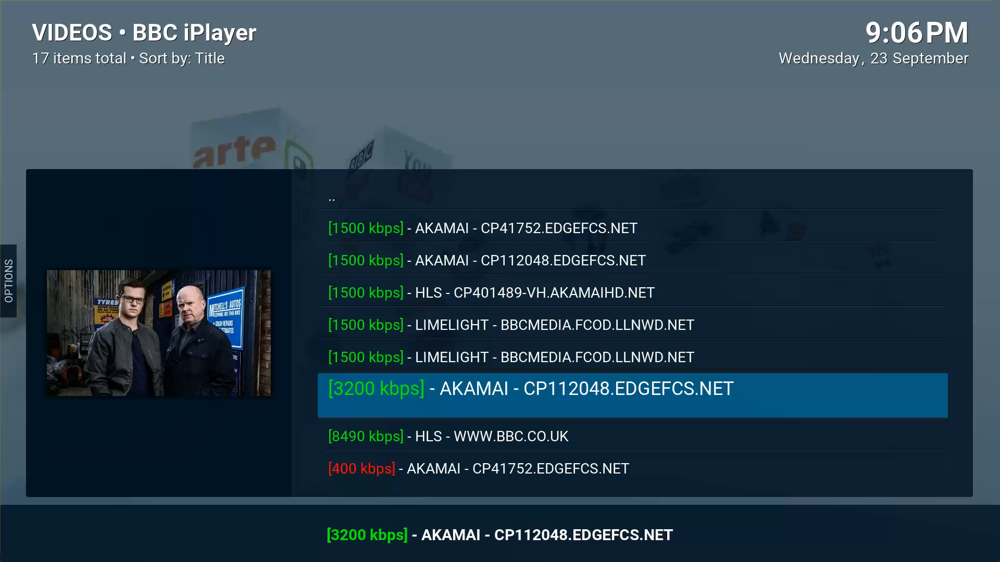
{"action": "key", "text": "Return"}
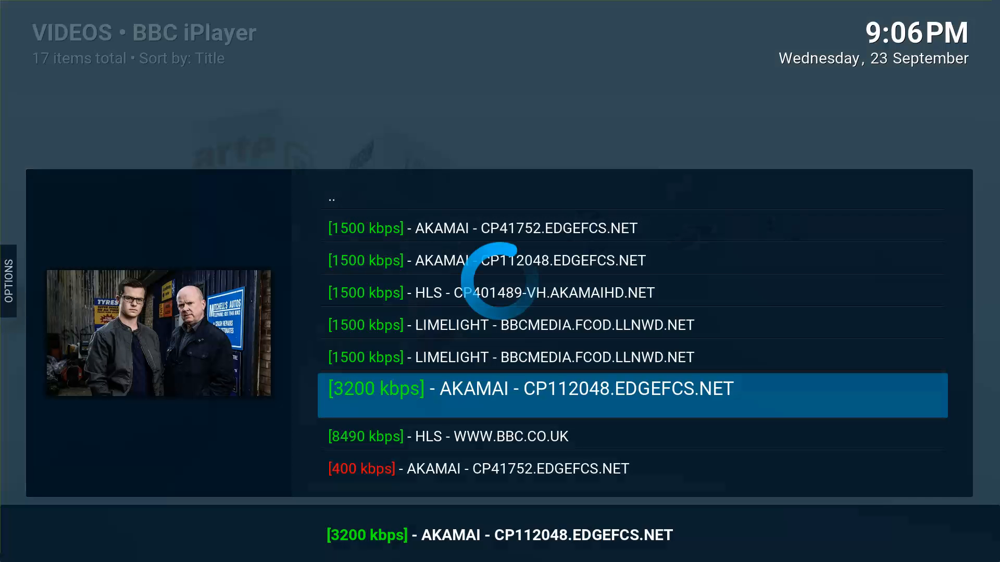
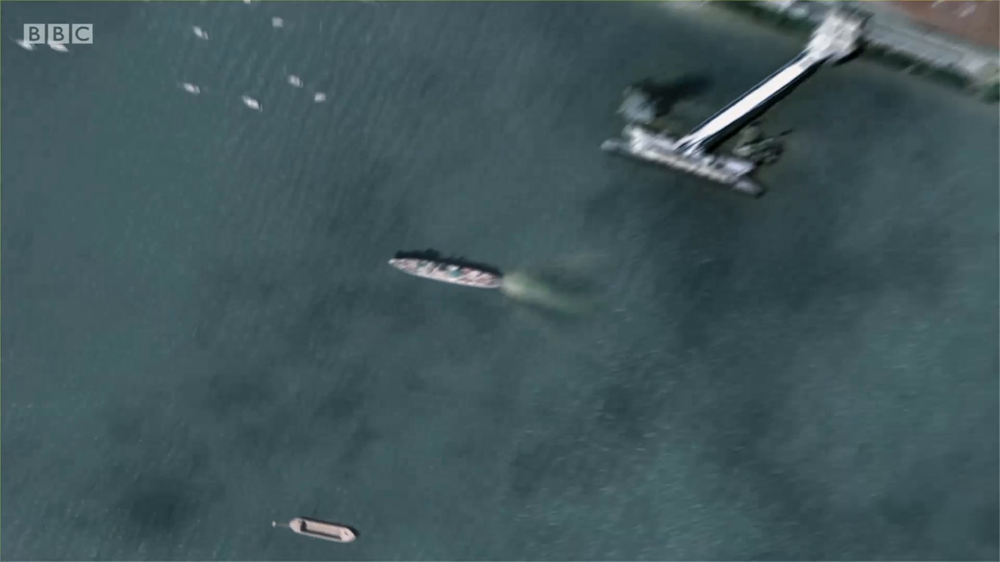
Stop the 3200 kbps BBC iPlayer stream and back out to the Kodi home screen.
{"action": "key", "text": "Return"}
{"action": "key", "text": "Right"}
{"action": "key", "text": "Return"}
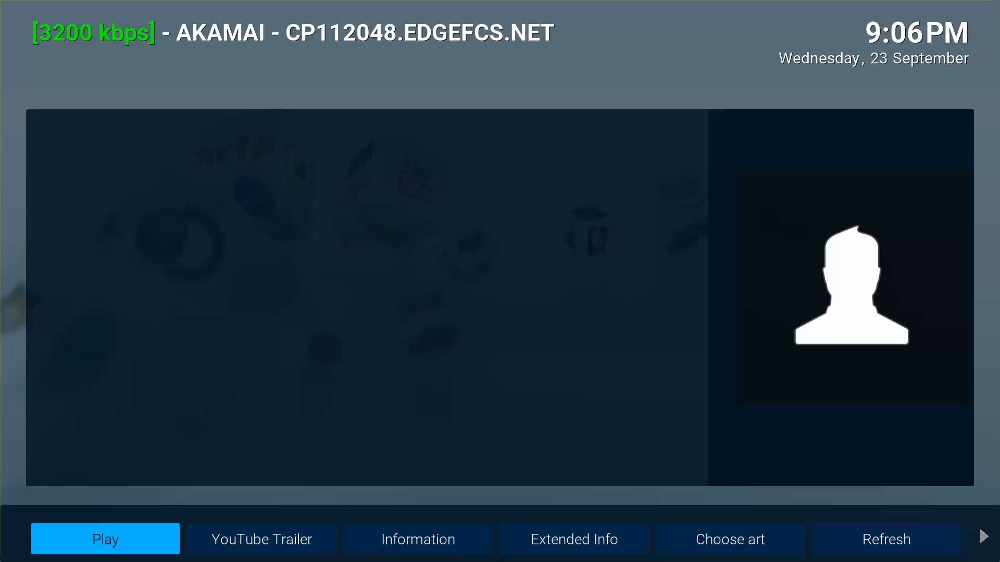
{"action": "key", "text": "Escape"}
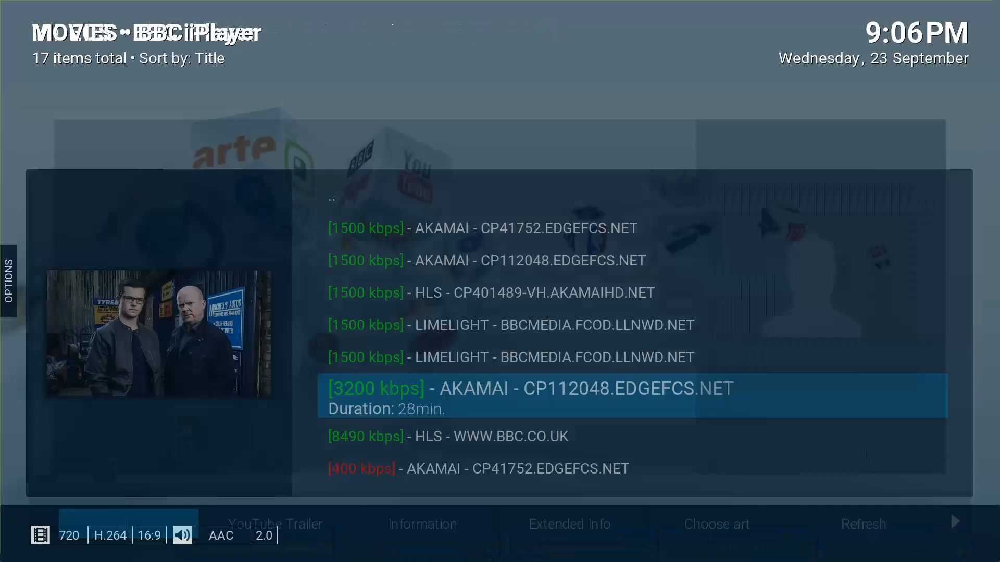
{"action": "key", "text": "Escape"}
Go from the home menu's settings shortcuts into the File Manager.
{"action": "key", "text": "Right"}
{"action": "key", "text": "Right"}
{"action": "key", "text": "Right"}
{"action": "key", "text": "Right"}
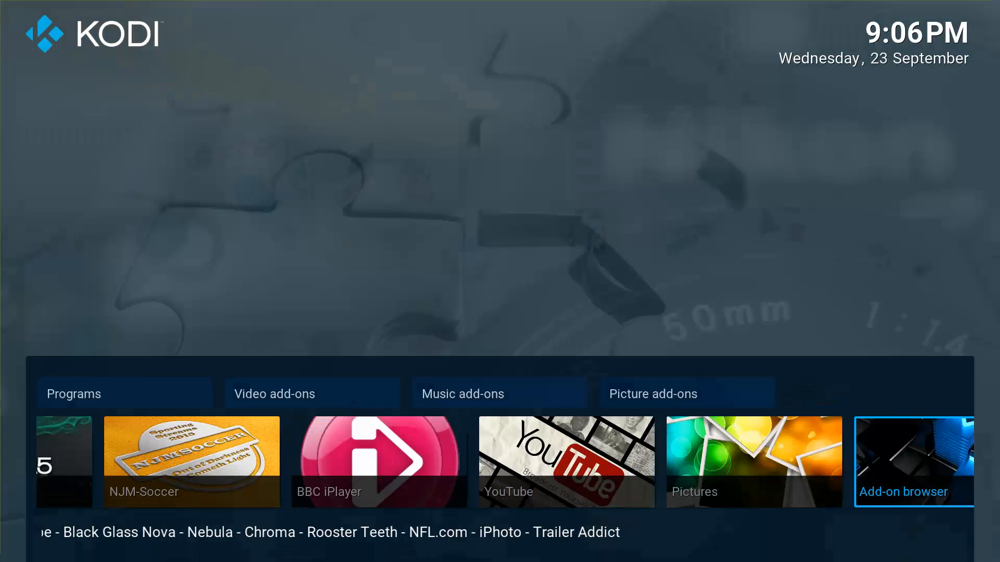
{"action": "key", "text": "Up"}
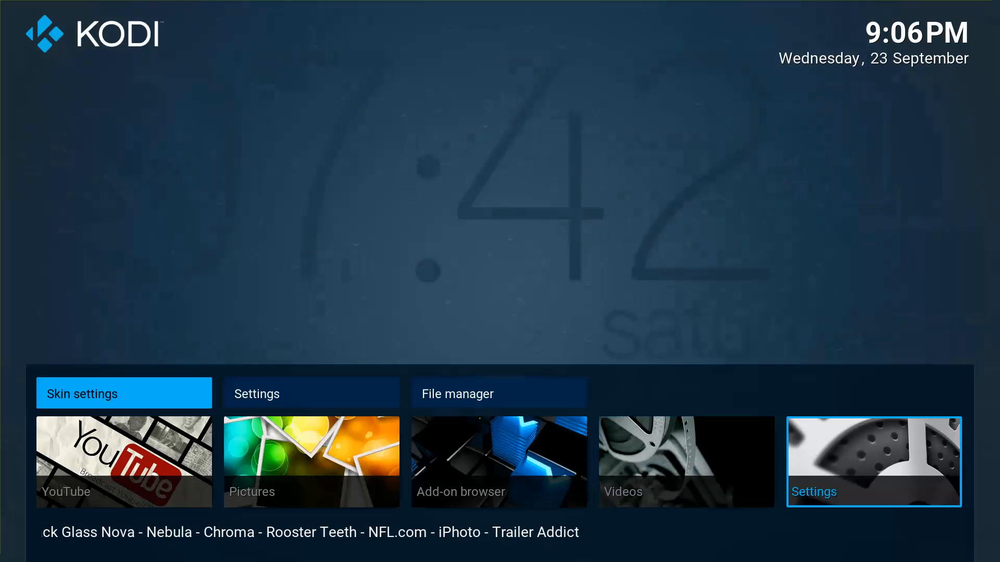
{"action": "key", "text": "Right"}
{"action": "key", "text": "Right"}
{"action": "key", "text": "Return"}
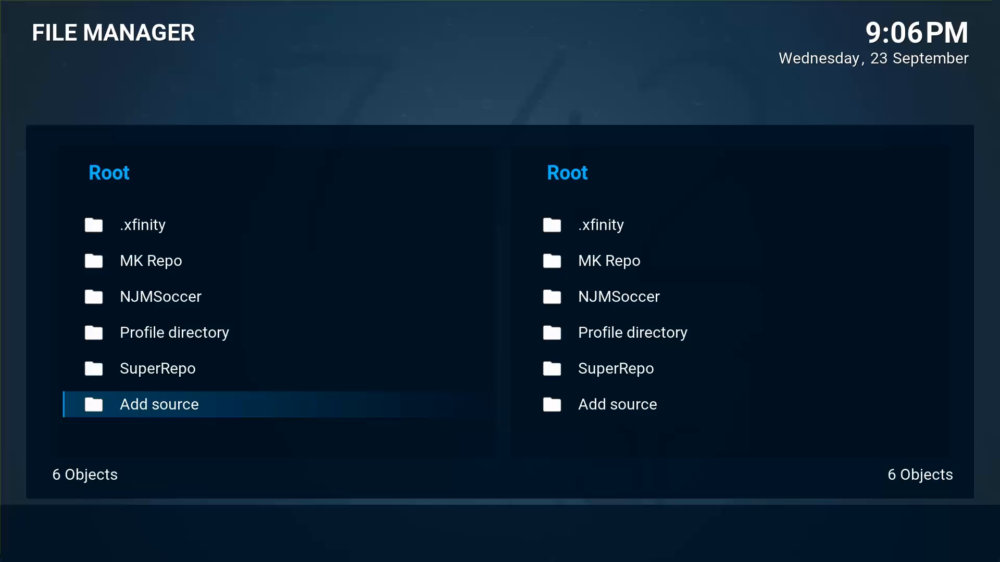
{"action": "key", "text": "Return"}
{"action": "key", "text": "Return"}
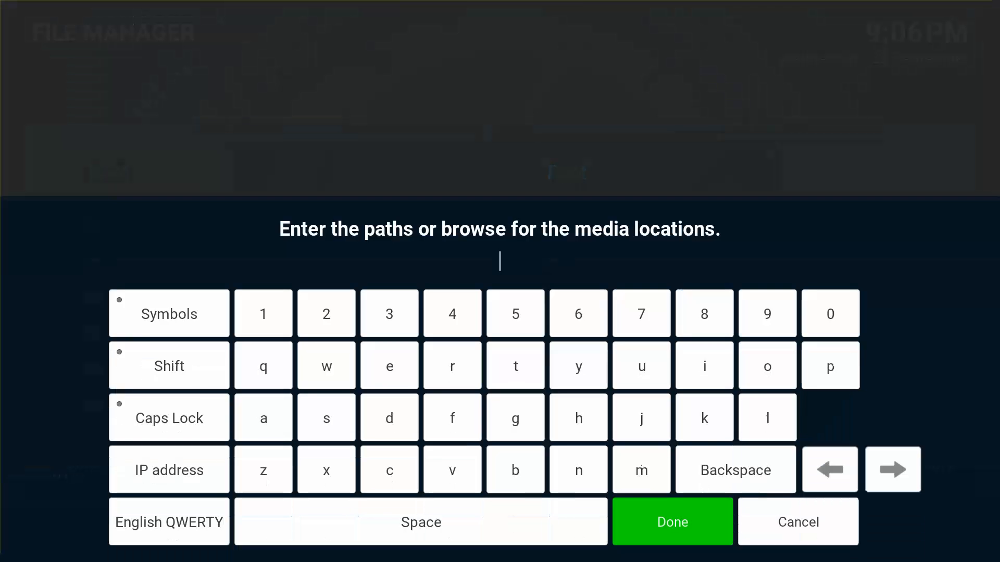
{"action": "type", "text": "http"}
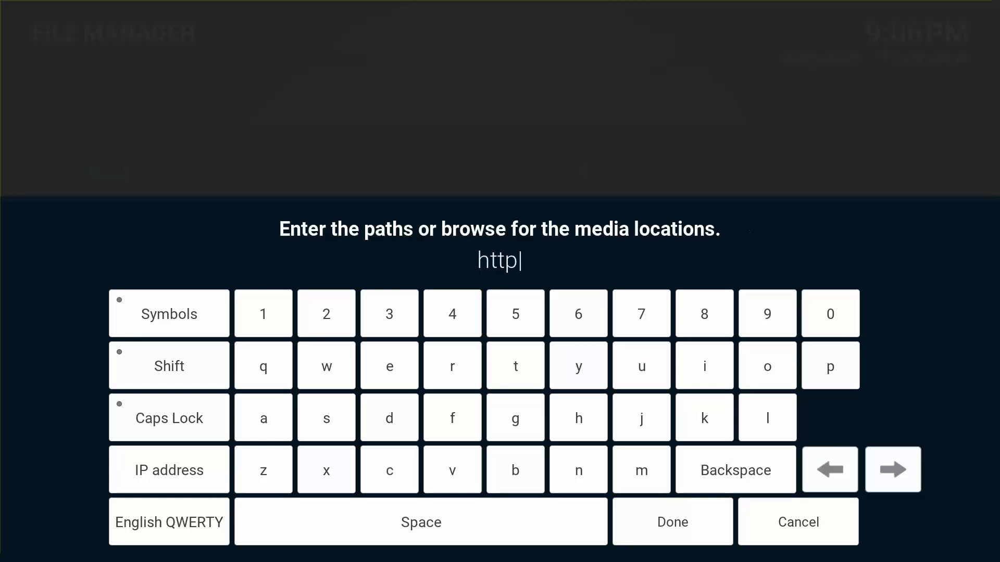
{"action": "type", "text": "://"}
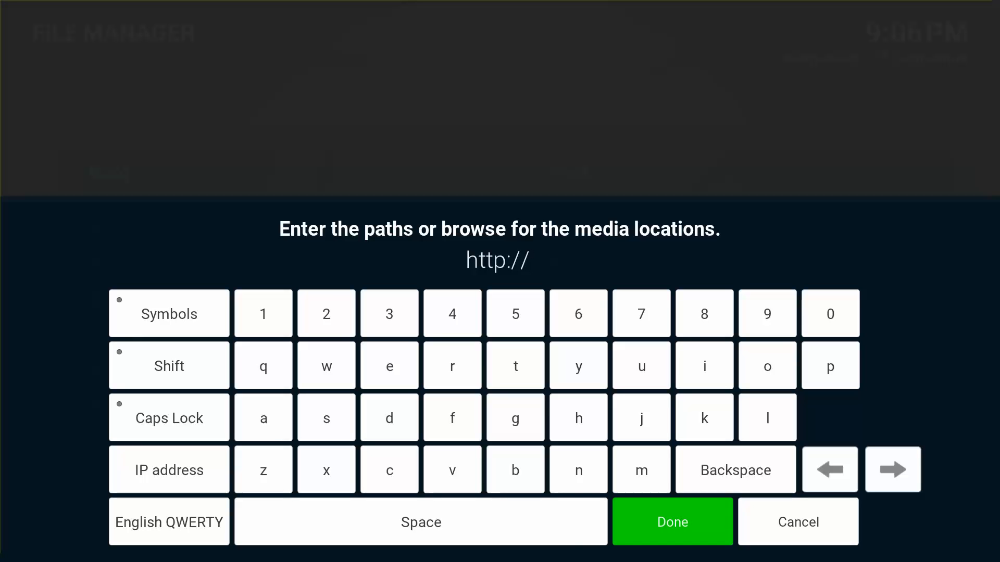
{"action": "type", "text": "re"}
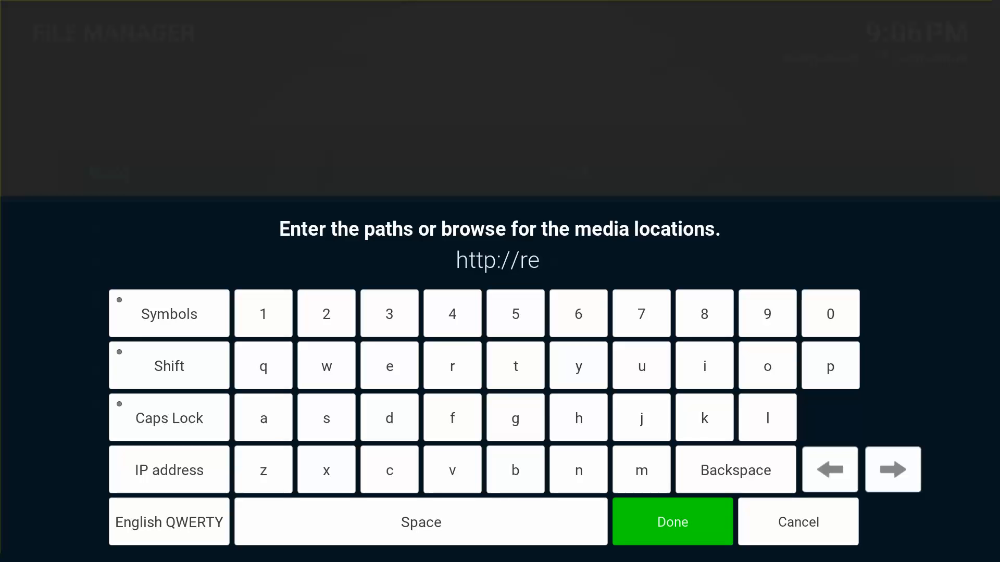
{"action": "type", "text": "po."}
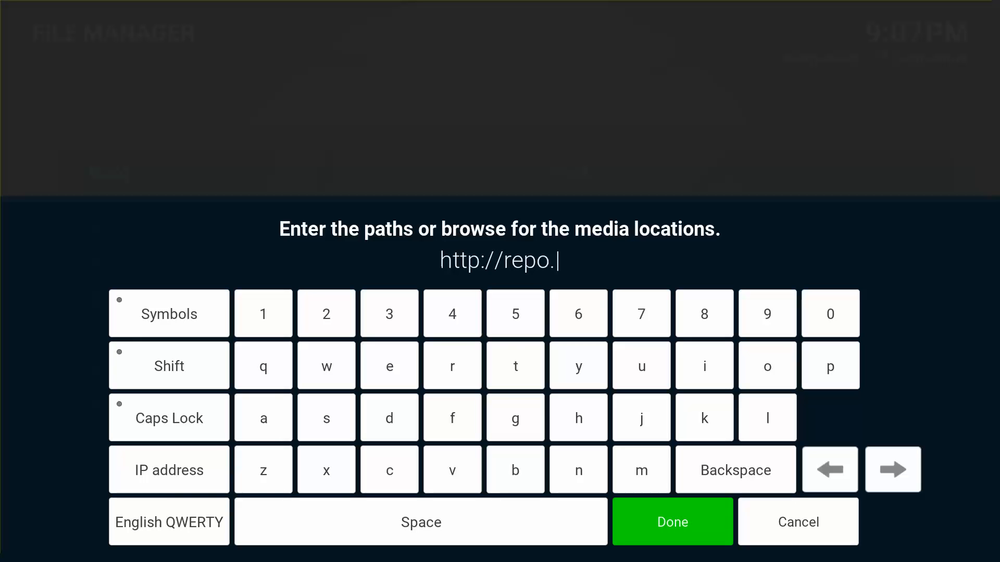
{"action": "type", "text": "strea"}
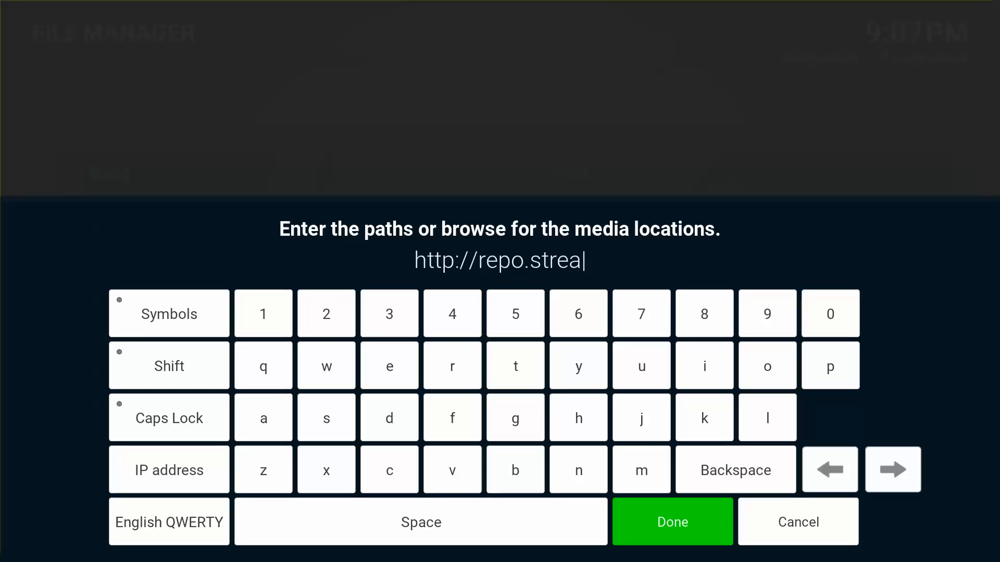
{"action": "type", "text": "mstor"}
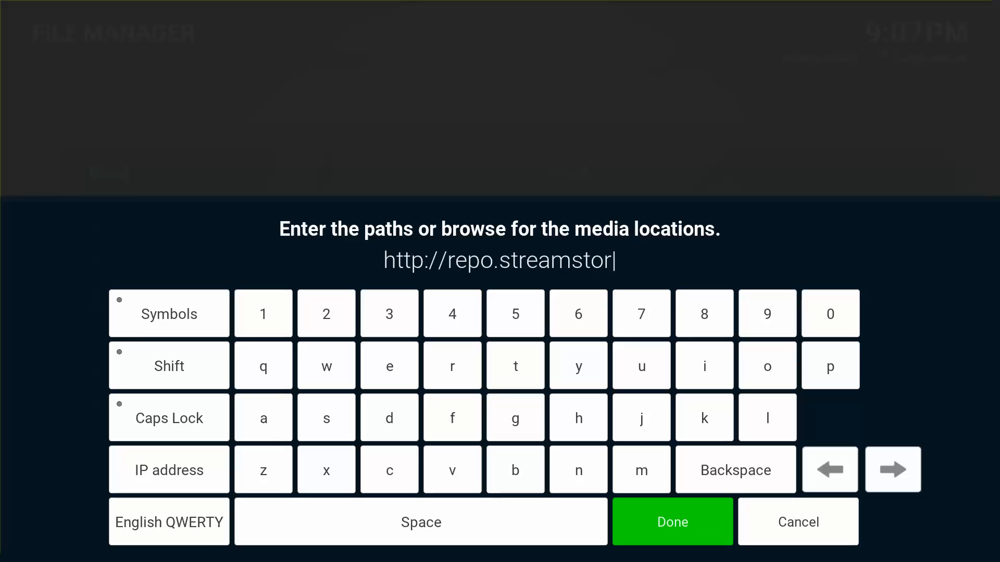
{"action": "type", "text": "m.tv"}
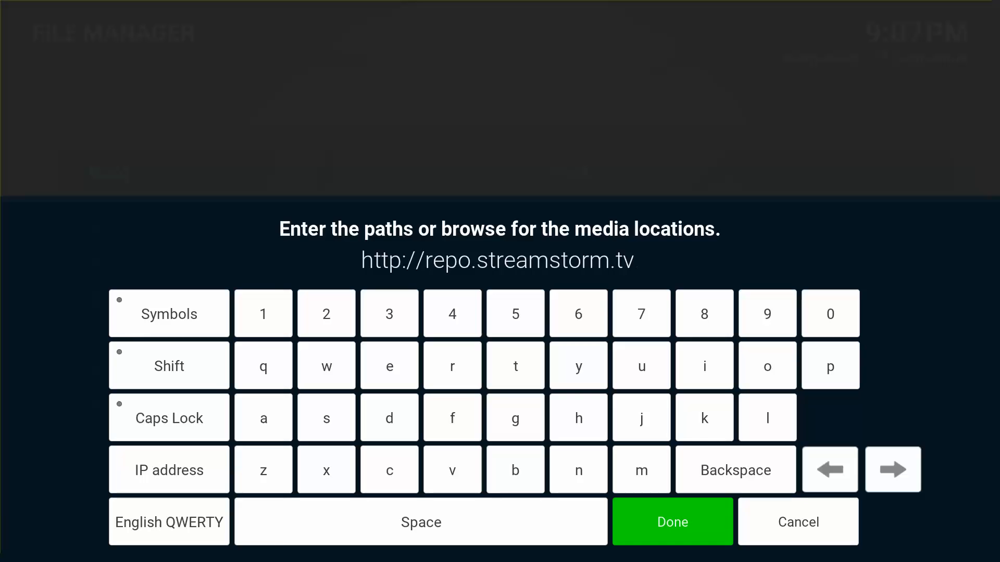
{"action": "key", "text": "Return"}
{"action": "key", "text": "Return"}
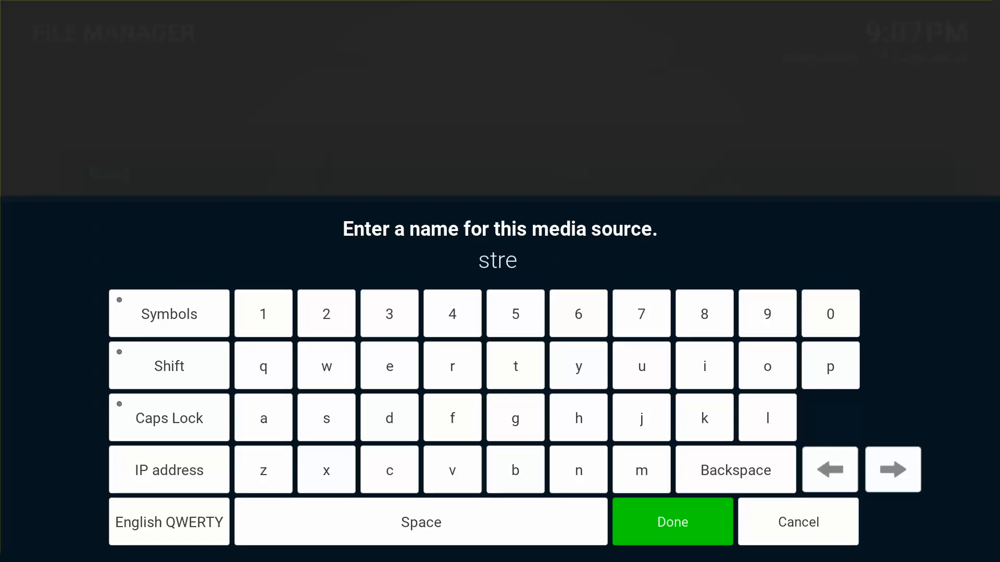
{"action": "type", "text": "streamsto"}
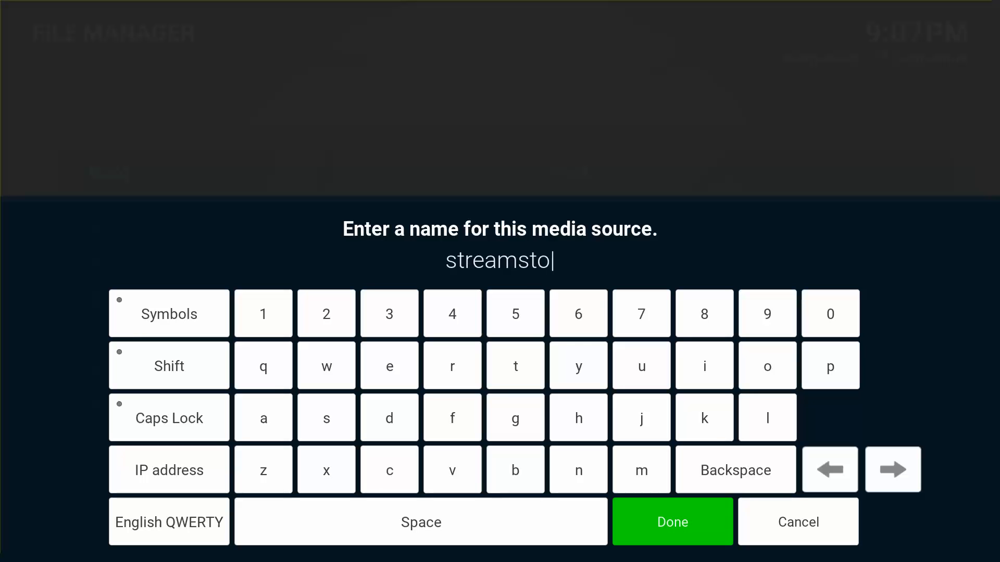
{"action": "type", "text": "rm"}
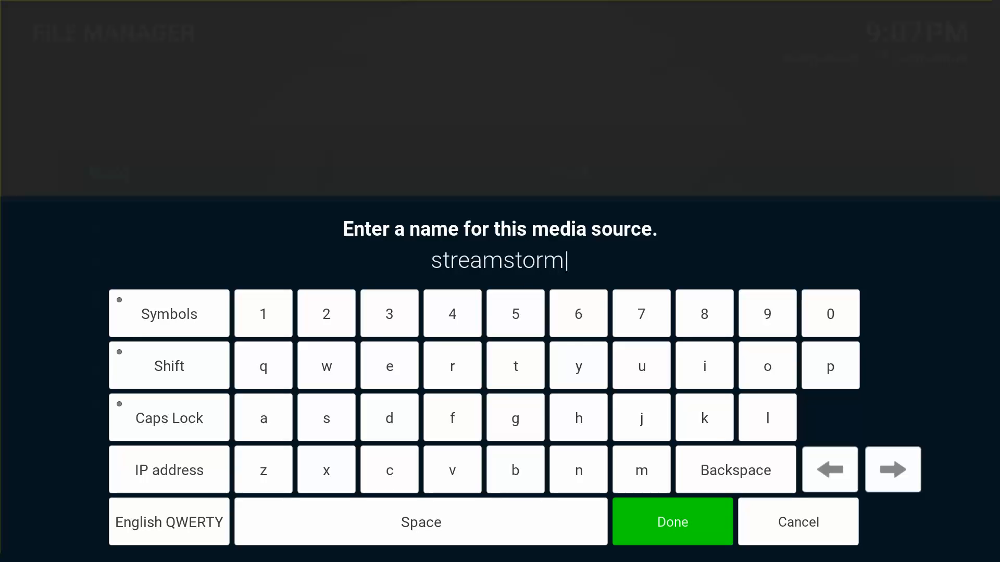
{"action": "key", "text": "Return"}
{"action": "key", "text": "Down"}
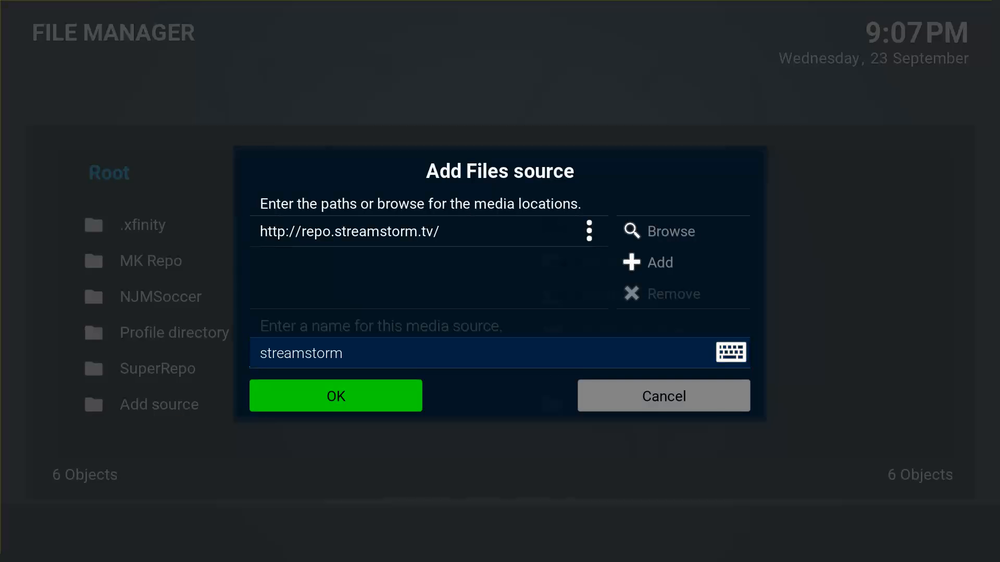
{"action": "key", "text": "Return"}
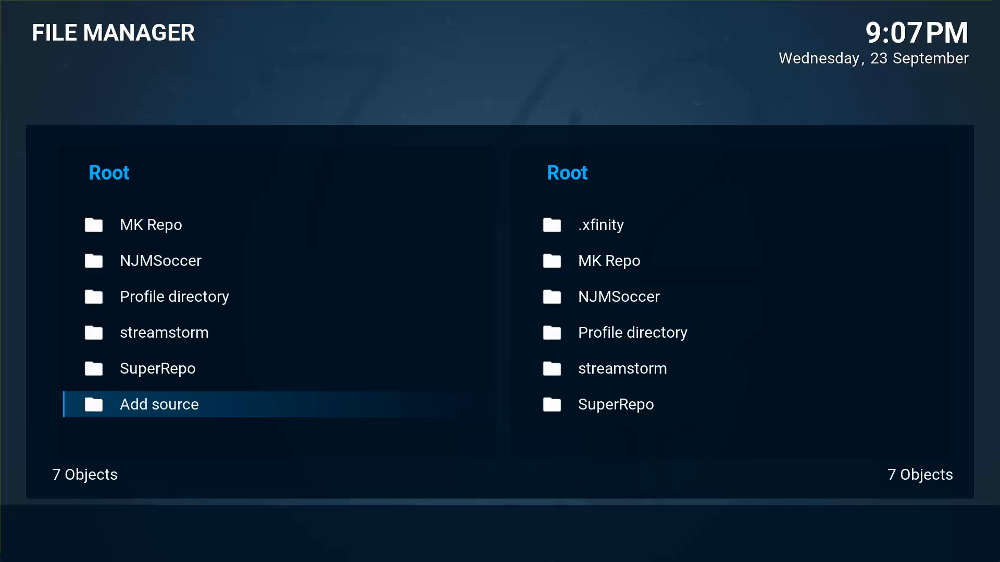
Leave the File Manager and go to Settings > Add-ons in the add-on browser.
{"action": "key", "text": "Escape"}
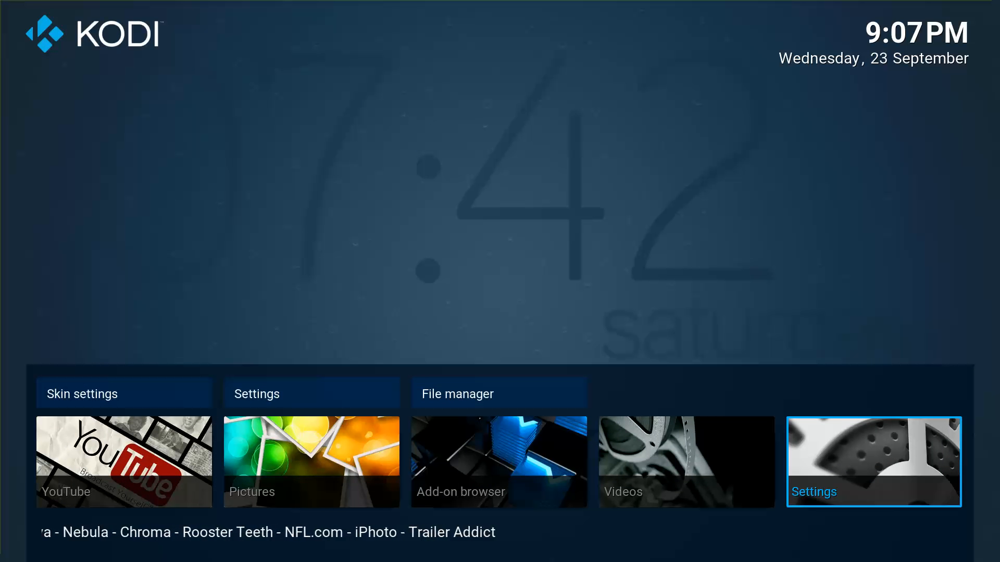
{"action": "key", "text": "Up"}
{"action": "key", "text": "Left"}
{"action": "key", "text": "Return"}
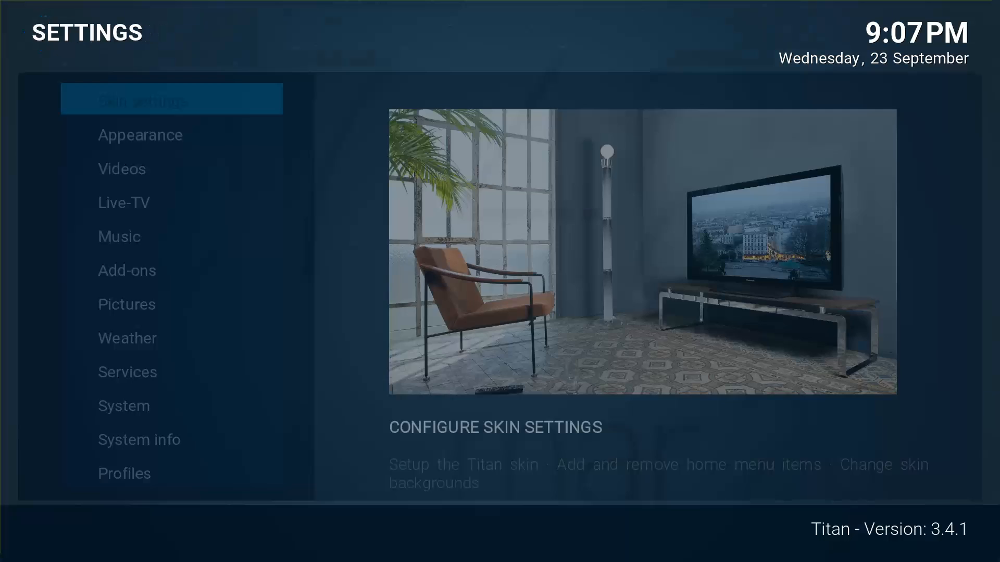
{"action": "key", "text": "Down"}
{"action": "key", "text": "Down"}
{"action": "key", "text": "Down"}
{"action": "key", "text": "Down"}
{"action": "key", "text": "Down"}
{"action": "key", "text": "Return"}
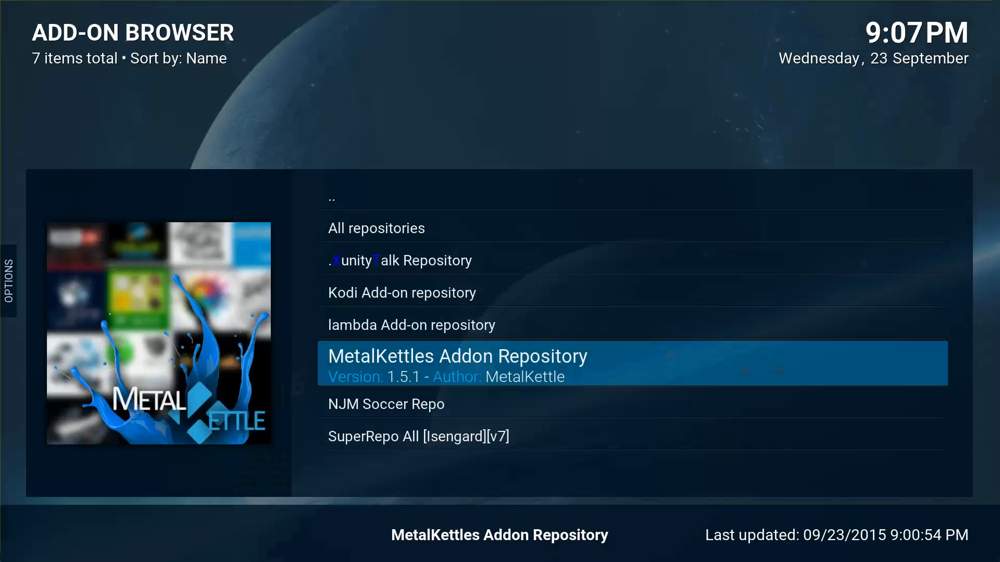
Install from zip file: open the streamstorm source and select repository.streamstormtv.zip.
{"action": "key", "text": "Up"}
{"action": "key", "text": "Up"}
{"action": "key", "text": "Up"}
{"action": "key", "text": "Up"}
{"action": "key", "text": "Up"}
{"action": "key", "text": "Return"}
{"action": "key", "text": "Down"}
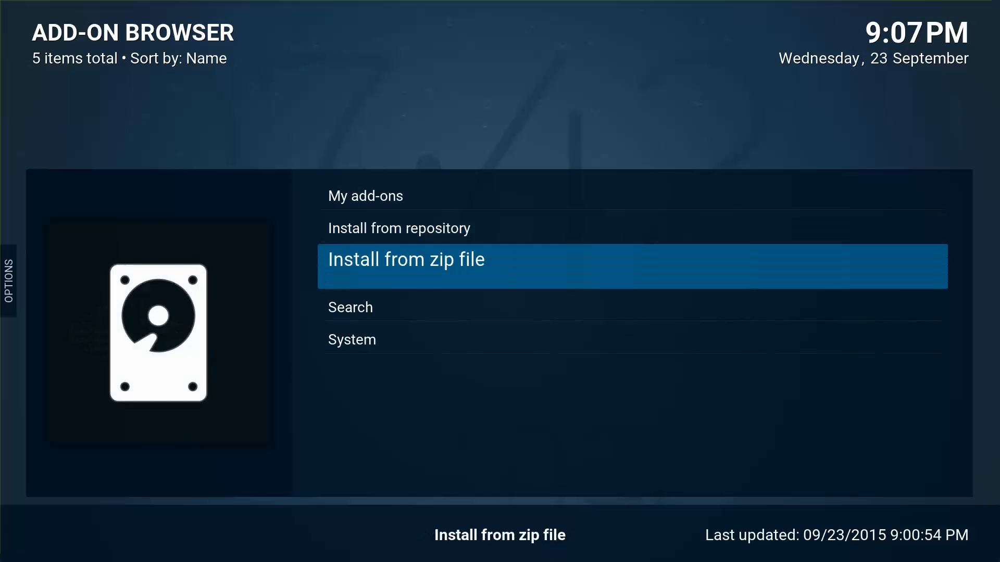
{"action": "key", "text": "Return"}
{"action": "key", "text": "Down"}
{"action": "key", "text": "Down"}
{"action": "key", "text": "Down"}
{"action": "key", "text": "Down"}
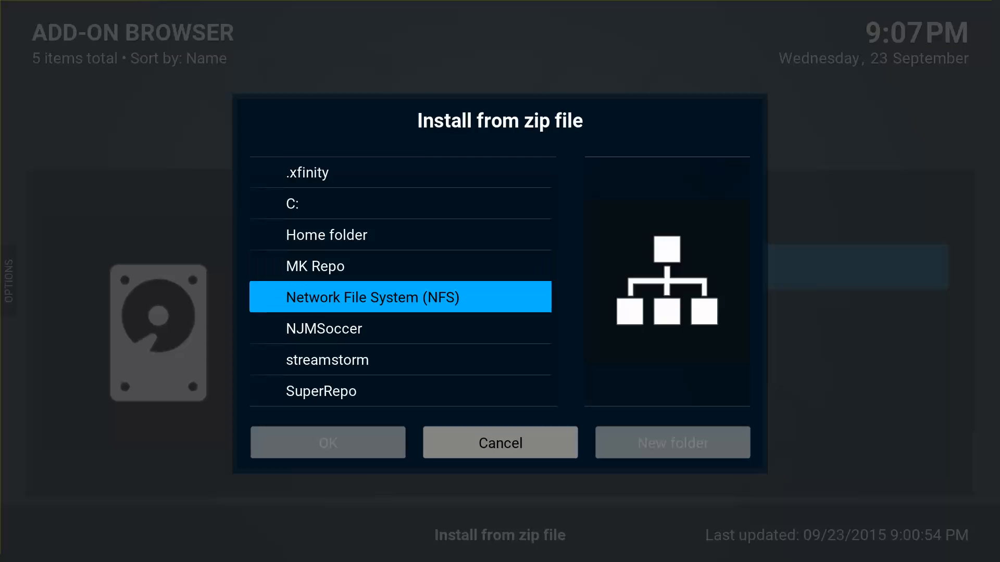
{"action": "key", "text": "Down"}
{"action": "key", "text": "Down"}
{"action": "key", "text": "Return"}
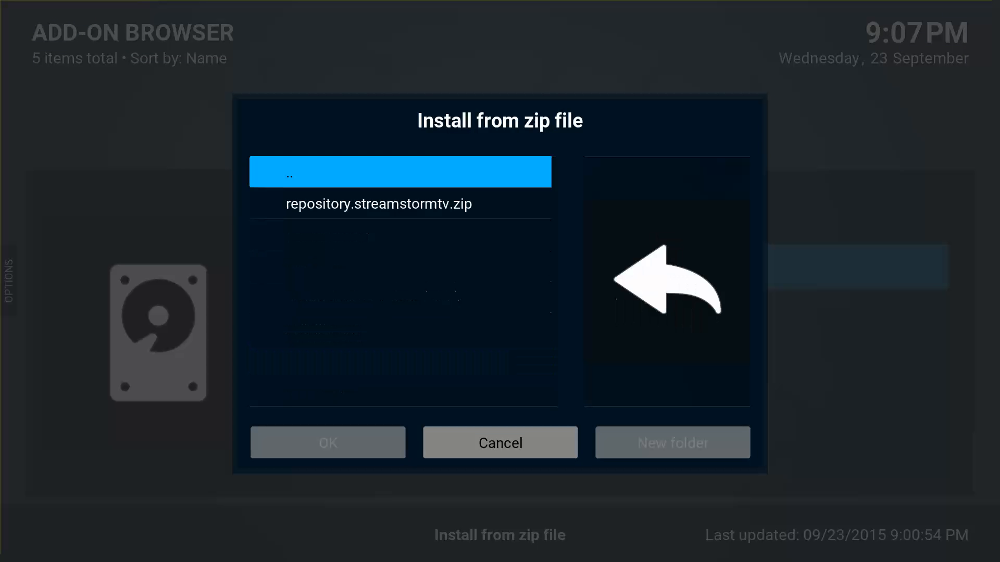
{"action": "key", "text": "Down"}
{"action": "key", "text": "Return"}
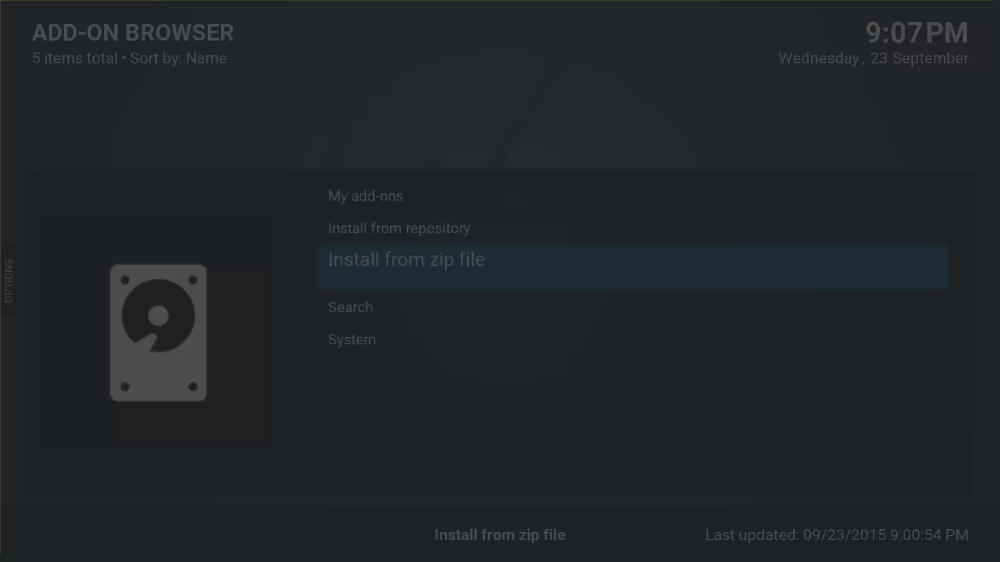
Install the StreamStormTV video add-on from the streamstorm repository's Video add-ons.
{"action": "key", "text": "Up"}
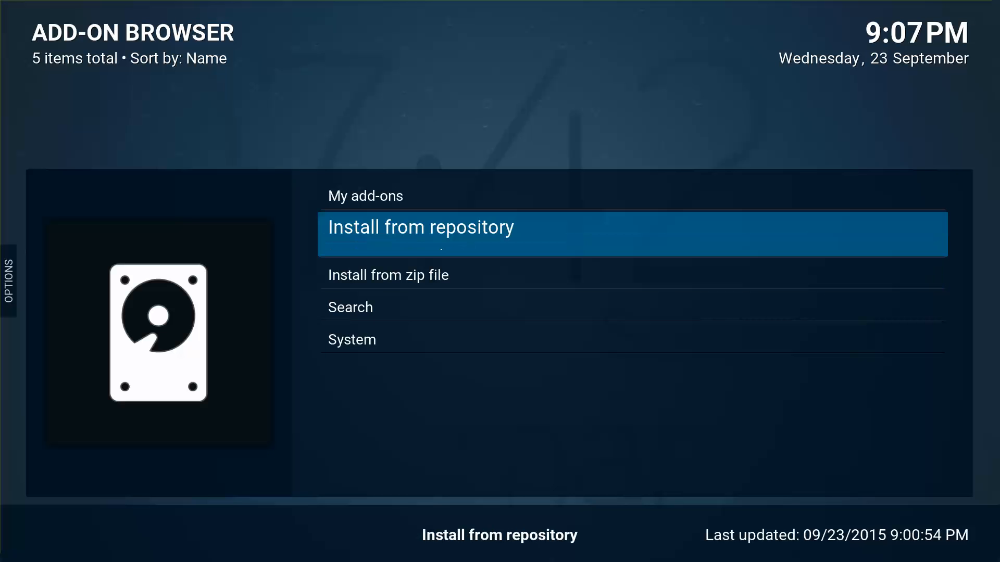
{"action": "key", "text": "Return"}
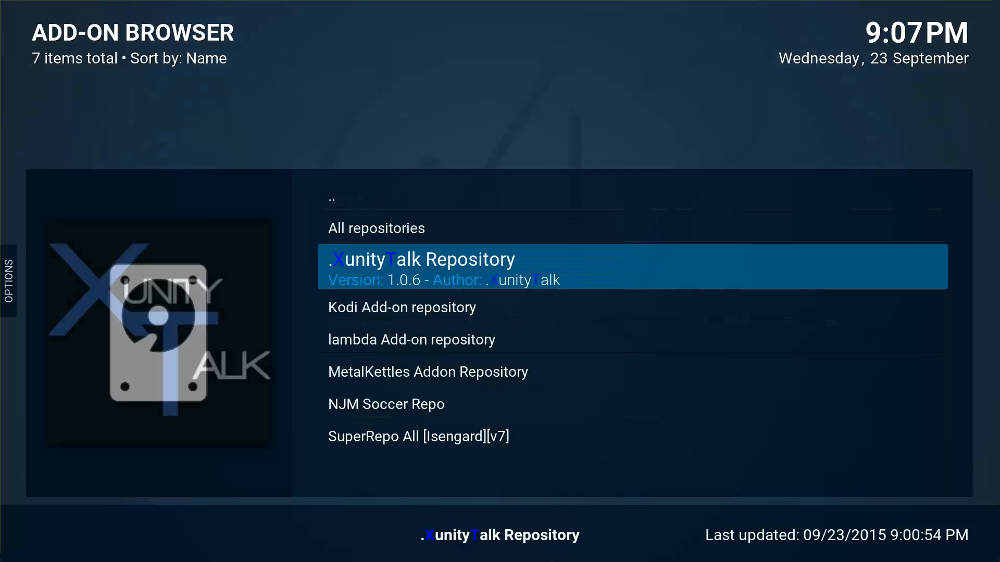
{"action": "key", "text": "Down"}
{"action": "key", "text": "Down"}
{"action": "key", "text": "Down"}
{"action": "key", "text": "Down"}
{"action": "key", "text": "Down"}
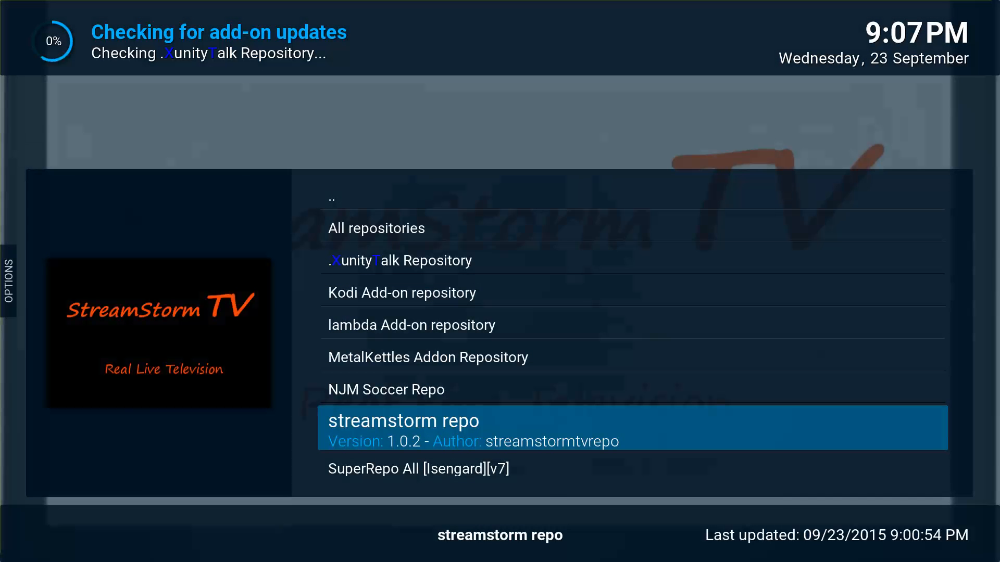
{"action": "key", "text": "Return"}
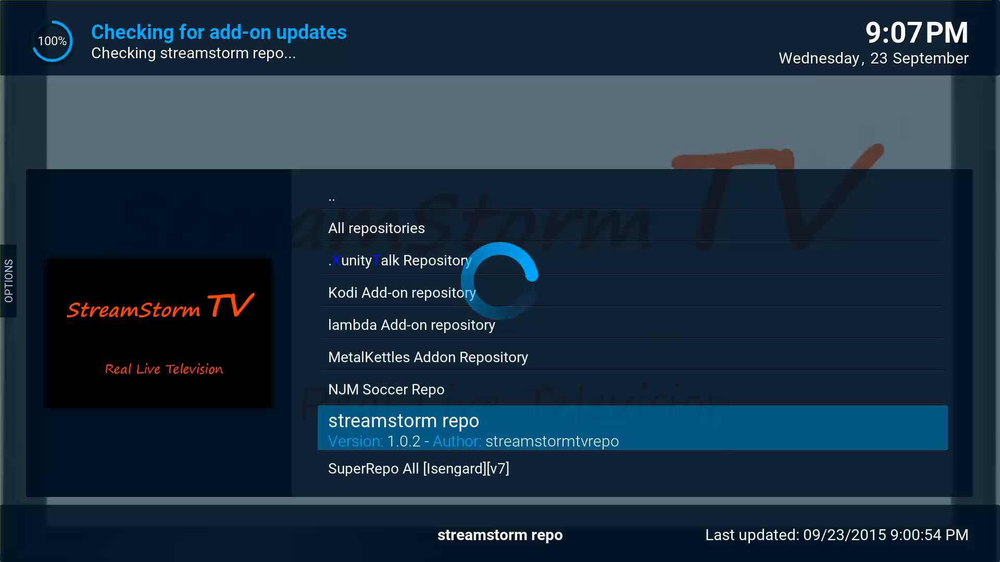
{"action": "key", "text": "Down"}
{"action": "key", "text": "Down"}
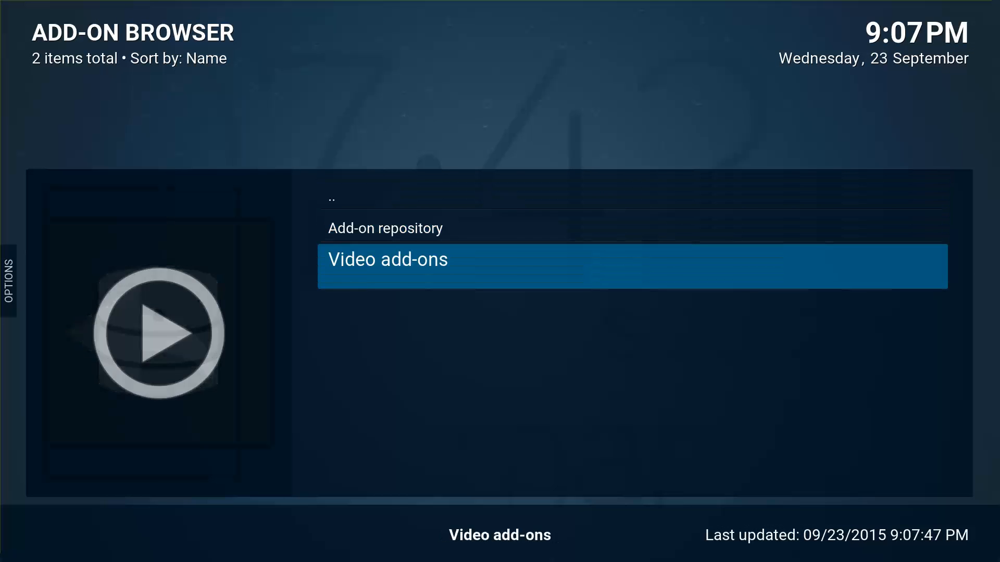
{"action": "key", "text": "Return"}
{"action": "key", "text": "Down"}
{"action": "key", "text": "Return"}
{"action": "key", "text": "Return"}
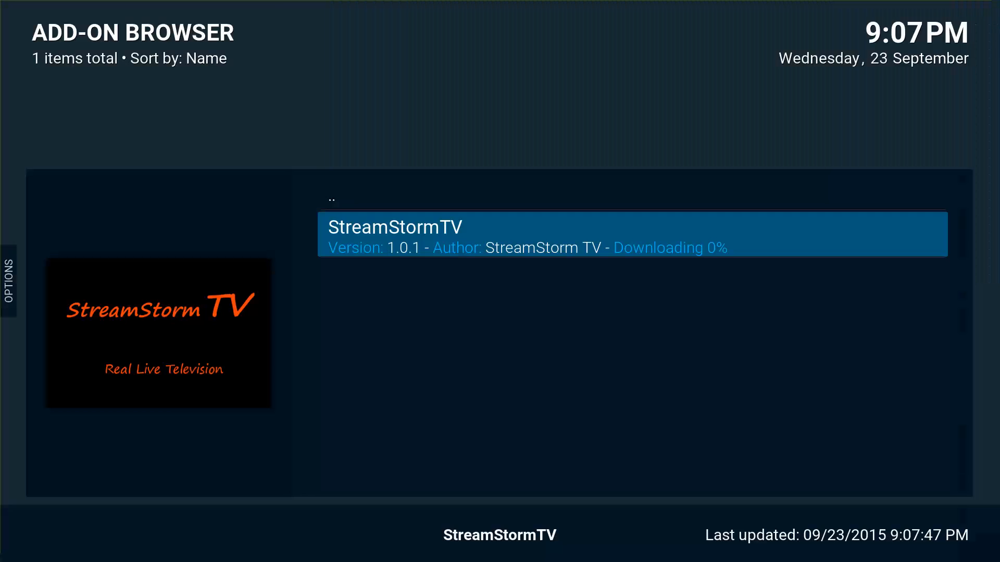
Back out of the repository lists and Settings to the home screen.
{"action": "key", "text": "BackSpace"}
{"action": "key", "text": "Up"}
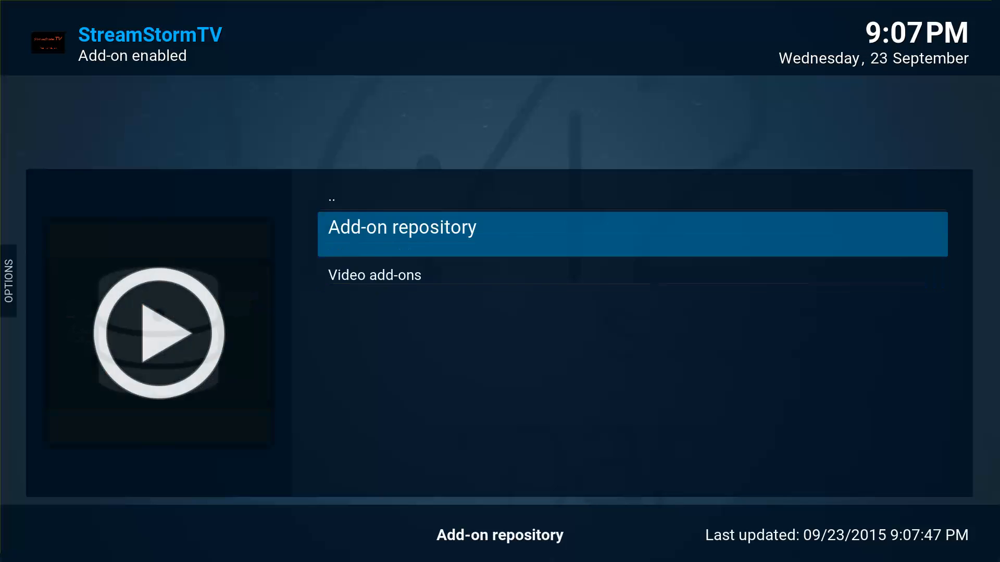
{"action": "key", "text": "BackSpace"}
{"action": "key", "text": "Escape"}
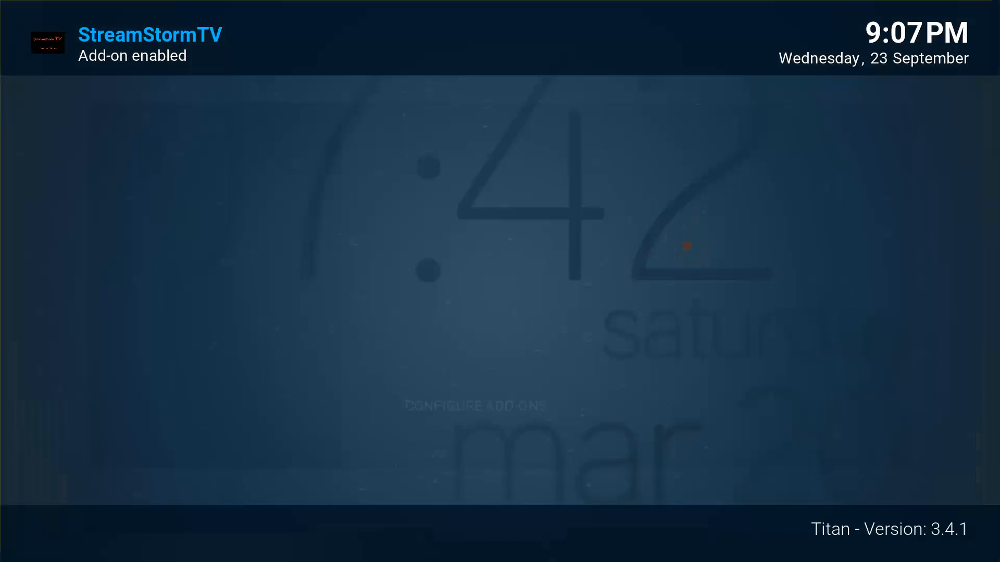
{"action": "key", "text": "Escape"}
{"action": "key", "text": "Left"}
{"action": "key", "text": "Left"}
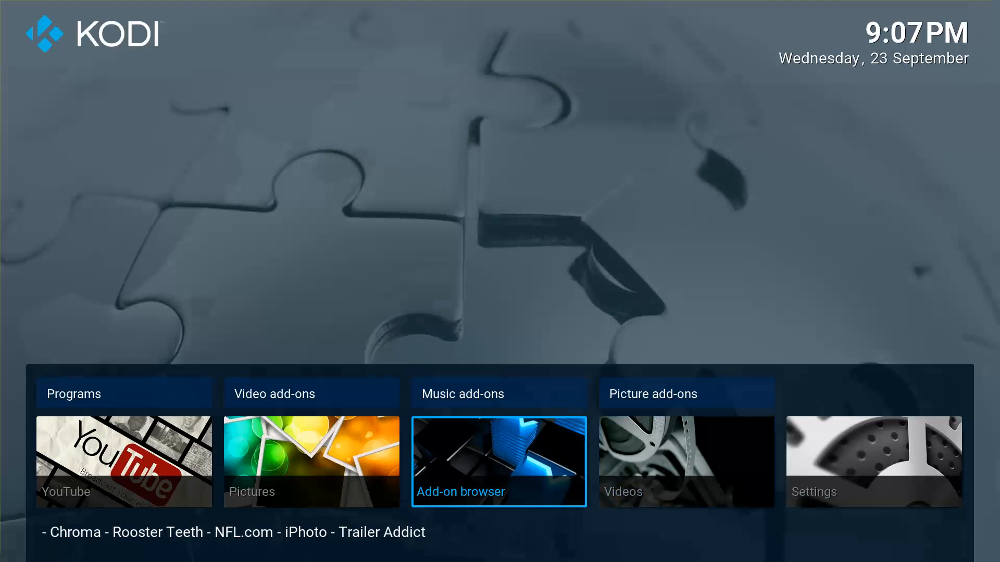
Launch StreamStormTV from Video add-ons and open its SPORTS folder.
{"action": "key", "text": "Up"}
{"action": "key", "text": "Return"}
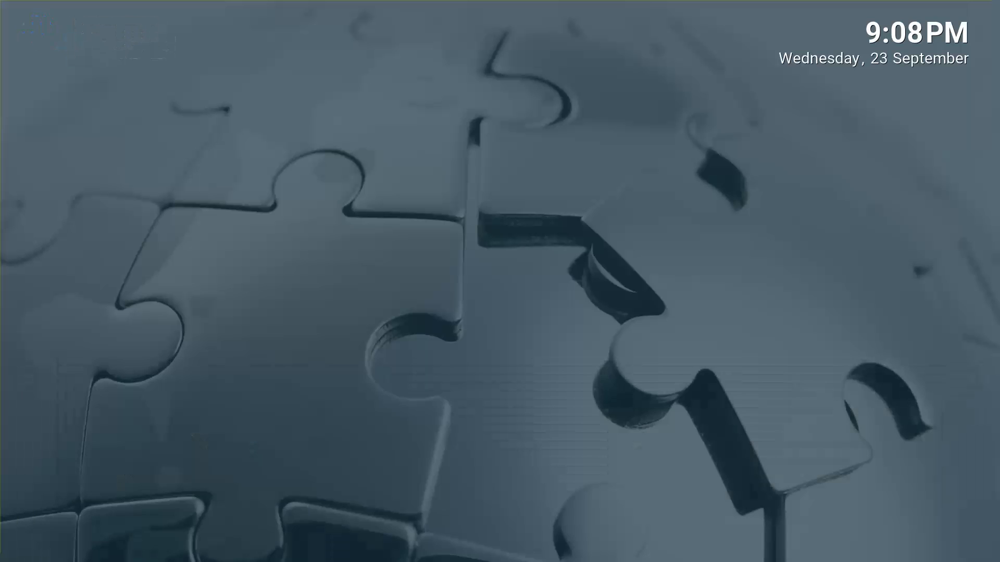
{"action": "key", "text": "Down"}
{"action": "key", "text": "Down"}
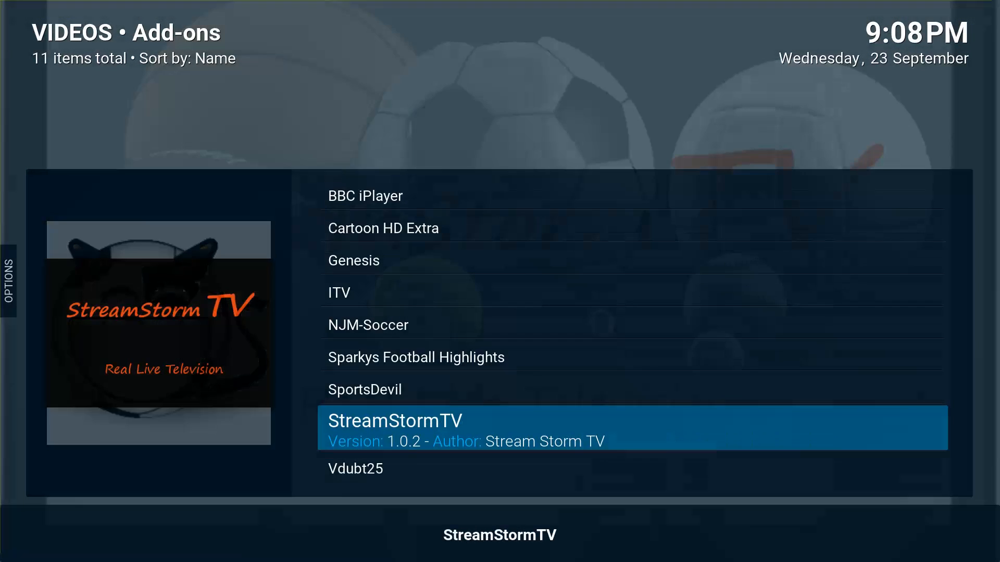
{"action": "key", "text": "Return"}
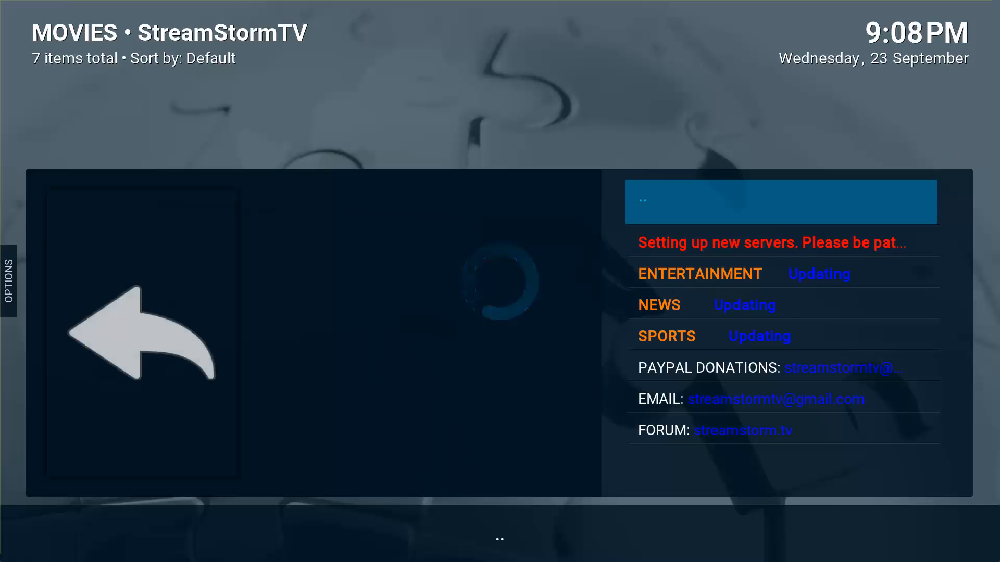
{"action": "key", "text": "Down"}
{"action": "key", "text": "Down"}
{"action": "key", "text": "Down"}
{"action": "key", "text": "Up"}
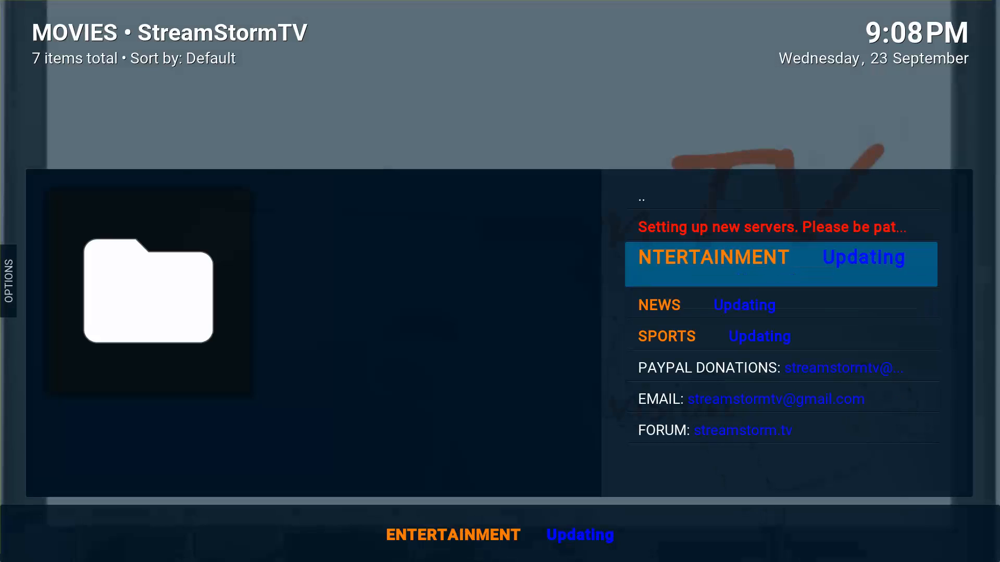
{"action": "key", "text": "Down"}
{"action": "key", "text": "Down"}
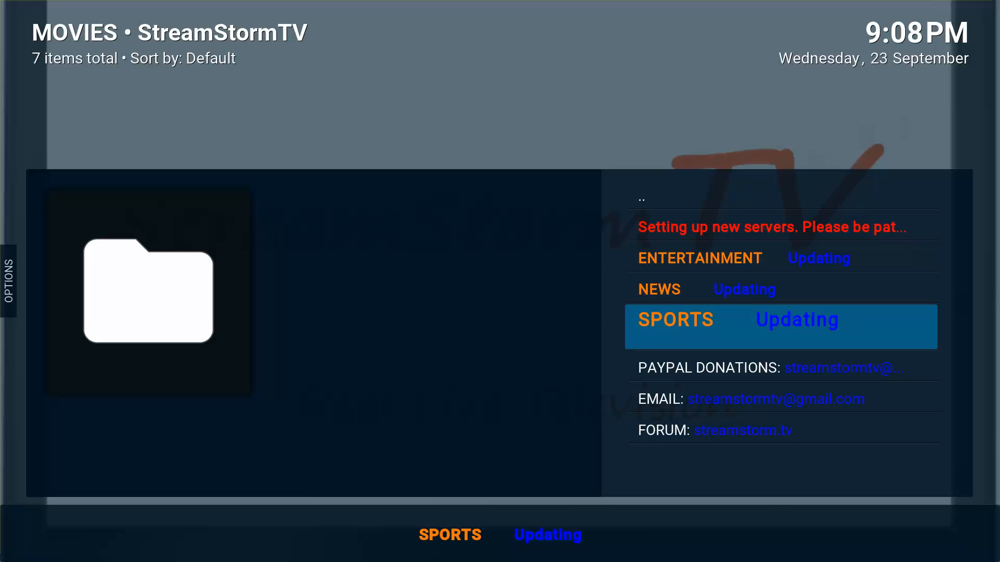
{"action": "key", "text": "Return"}
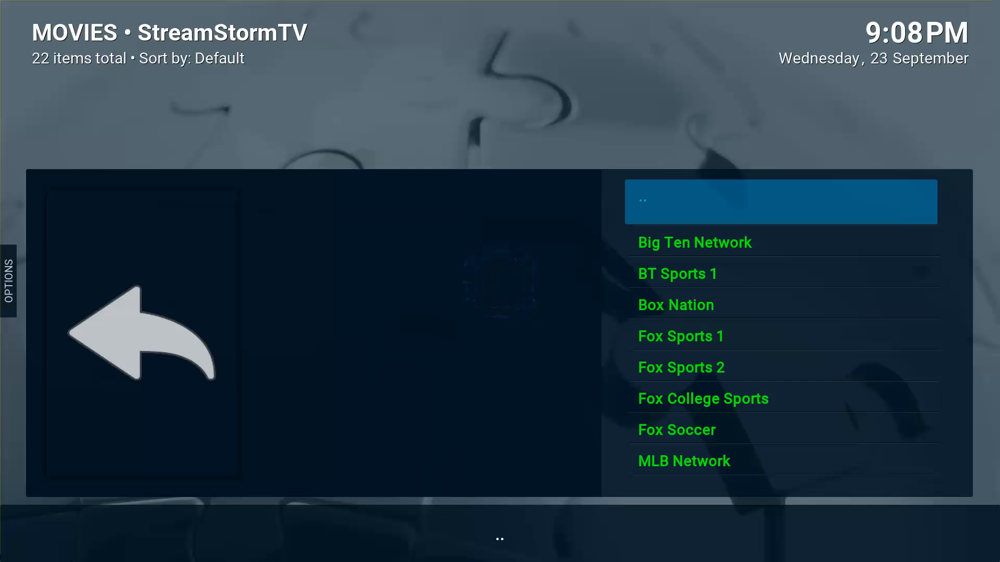
Browse the sports channels and start playing BT Sports 1.
{"action": "key", "text": "Down"}
{"action": "key", "text": "Down"}
{"action": "key", "text": "Down"}
{"action": "key", "text": "Down"}
{"action": "key", "text": "Down"}
{"action": "key", "text": "Down"}
{"action": "key", "text": "Down"}
{"action": "key", "text": "Down"}
{"action": "key", "text": "Down"}
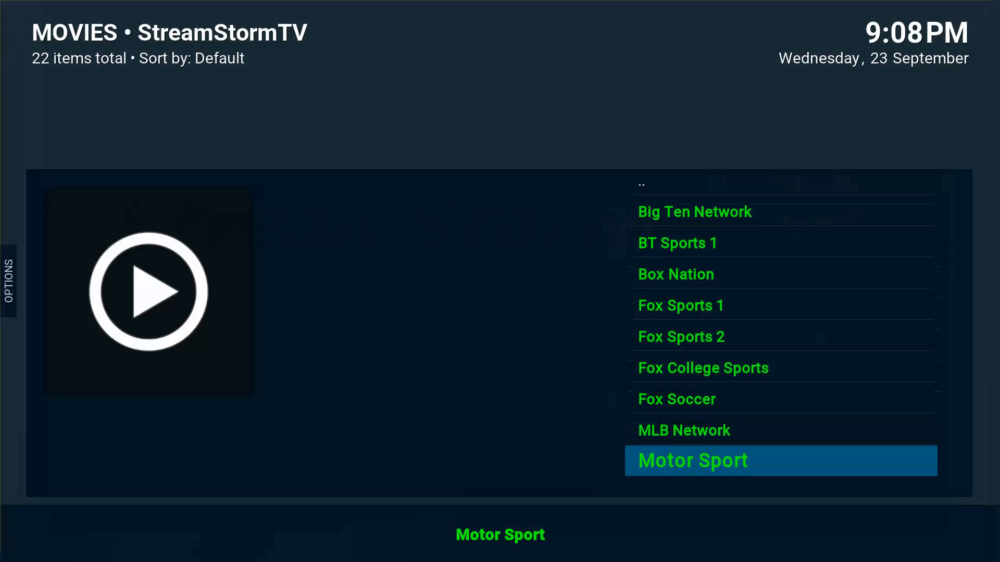
{"action": "key", "text": "Down"}
{"action": "key", "text": "Down"}
{"action": "key", "text": "Down"}
{"action": "key", "text": "Down"}
{"action": "key", "text": "Up"}
{"action": "key", "text": "Up"}
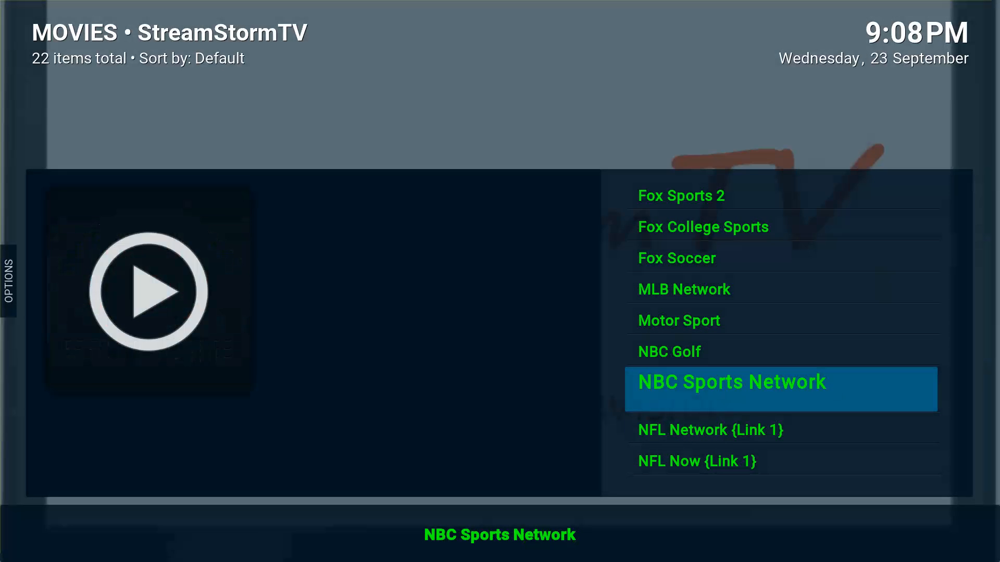
{"action": "key", "text": "Down"}
{"action": "key", "text": "Down"}
{"action": "key", "text": "Down"}
{"action": "key", "text": "Down"}
{"action": "key", "text": "Down"}
{"action": "key", "text": "Down"}
{"action": "key", "text": "Down"}
{"action": "key", "text": "Down"}
{"action": "key", "text": "Down"}
{"action": "key", "text": "Down"}
{"action": "key", "text": "Down"}
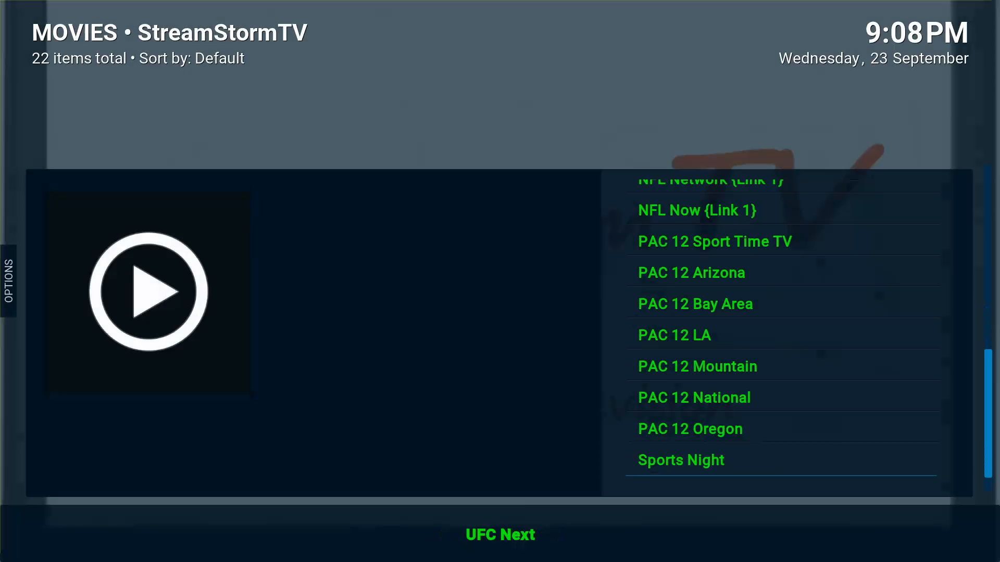
{"action": "key", "text": "Up"}
{"action": "key", "text": "Up"}
{"action": "key", "text": "Up"}
{"action": "key", "text": "Up"}
{"action": "key", "text": "Up"}
{"action": "key", "text": "Up"}
{"action": "key", "text": "Up"}
{"action": "key", "text": "Up"}
{"action": "key", "text": "Up"}
{"action": "key", "text": "Up"}
{"action": "key", "text": "Up"}
{"action": "key", "text": "Up"}
{"action": "key", "text": "Up"}
{"action": "key", "text": "Up"}
{"action": "key", "text": "Up"}
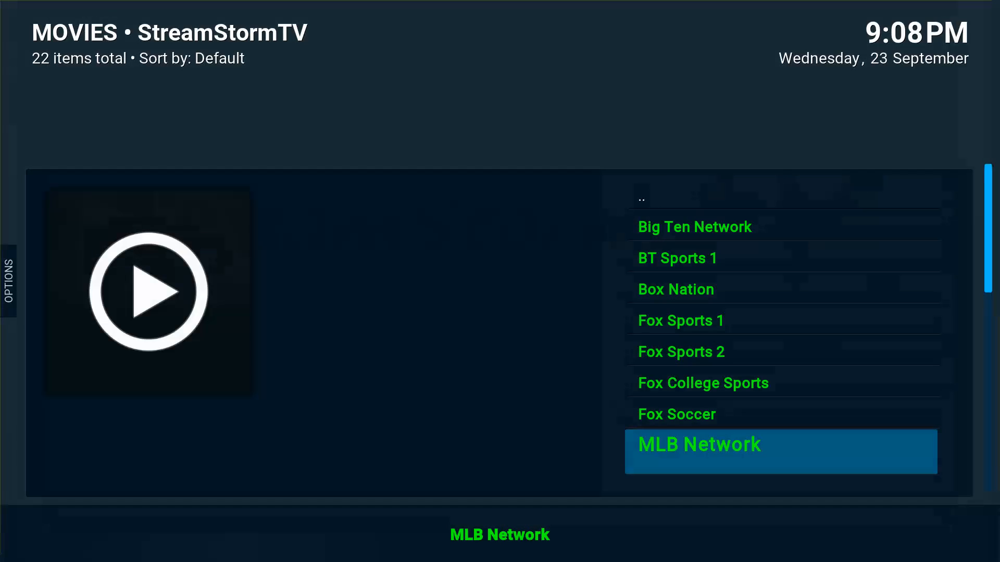
{"action": "key", "text": "Up"}
{"action": "key", "text": "Up"}
{"action": "key", "text": "Up"}
{"action": "key", "text": "Up"}
{"action": "key", "text": "Up"}
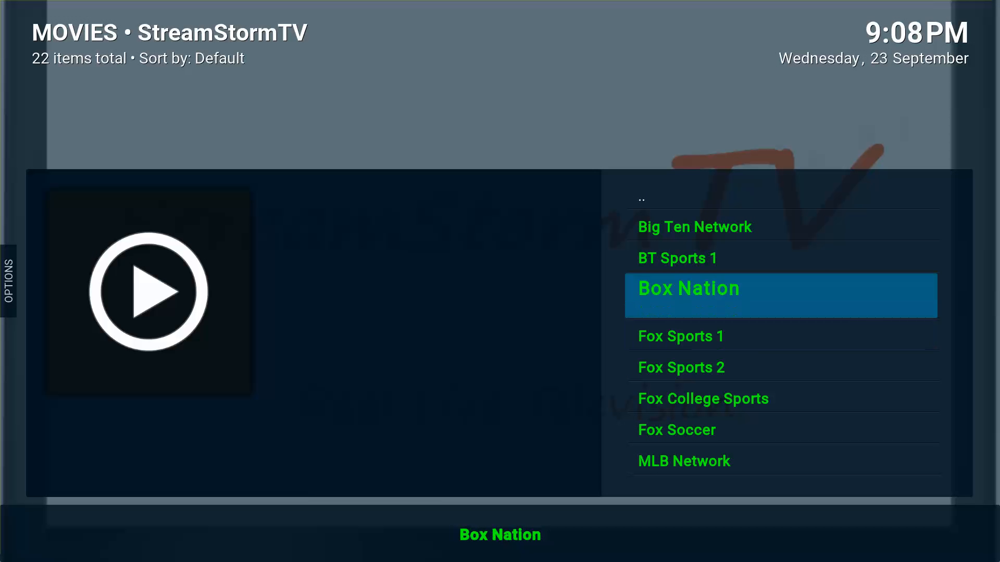
{"action": "key", "text": "Up"}
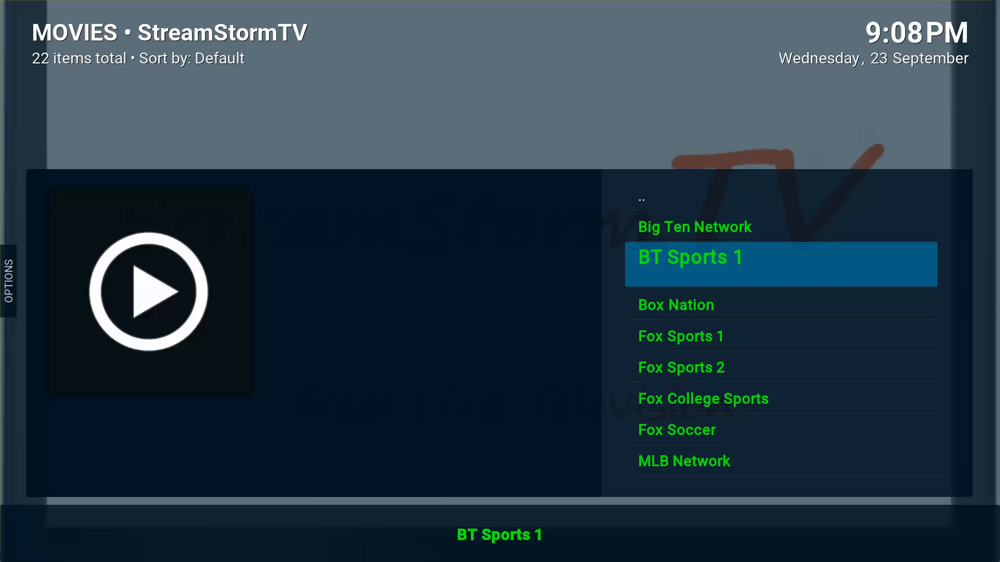
{"action": "key", "text": "Return"}
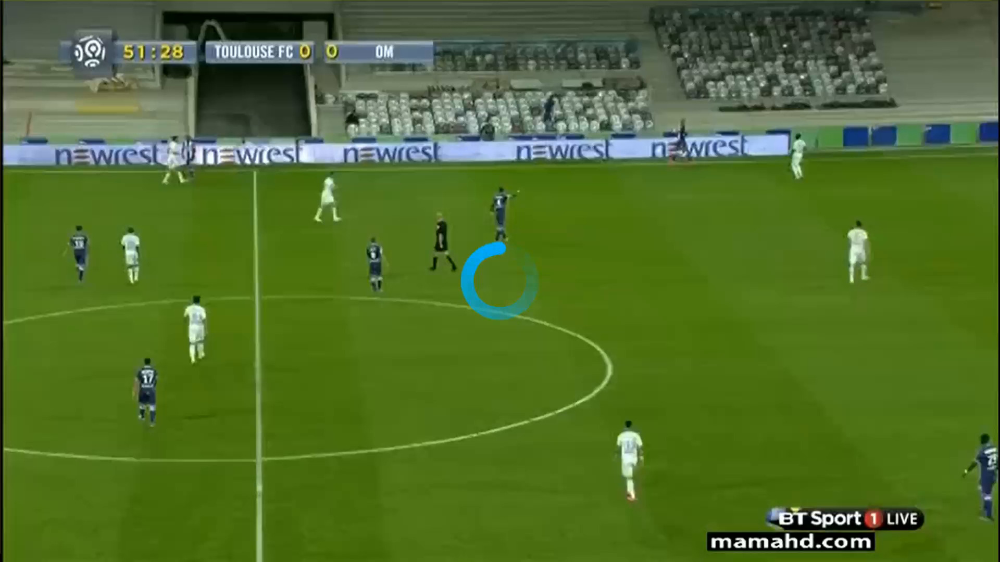
Stop BT Sports 1 playback, close the channel info and select the parent folder entry.
{"action": "key", "text": "Return"}
{"action": "key", "text": "Right"}
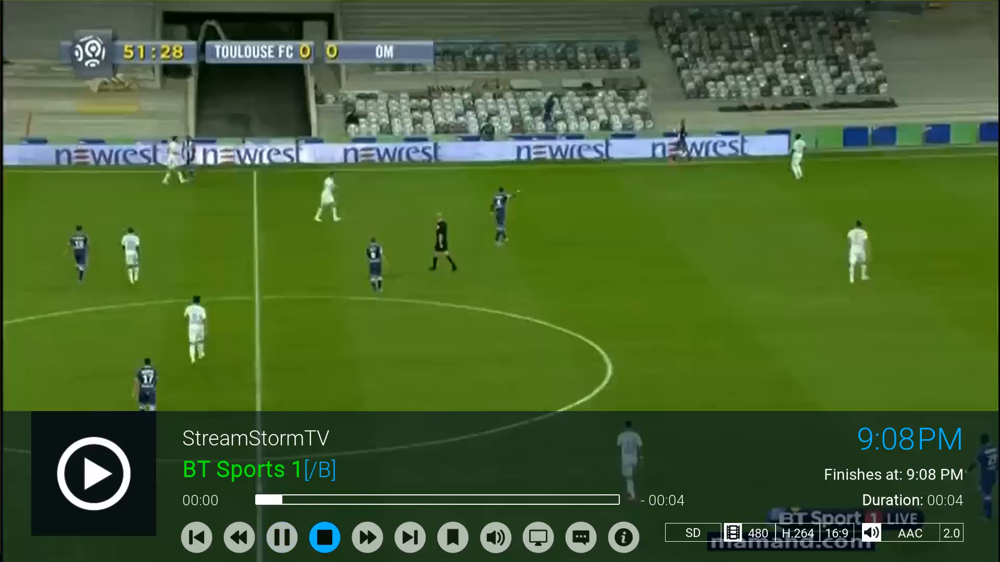
{"action": "key", "text": "Return"}
{"action": "key", "text": "Right"}
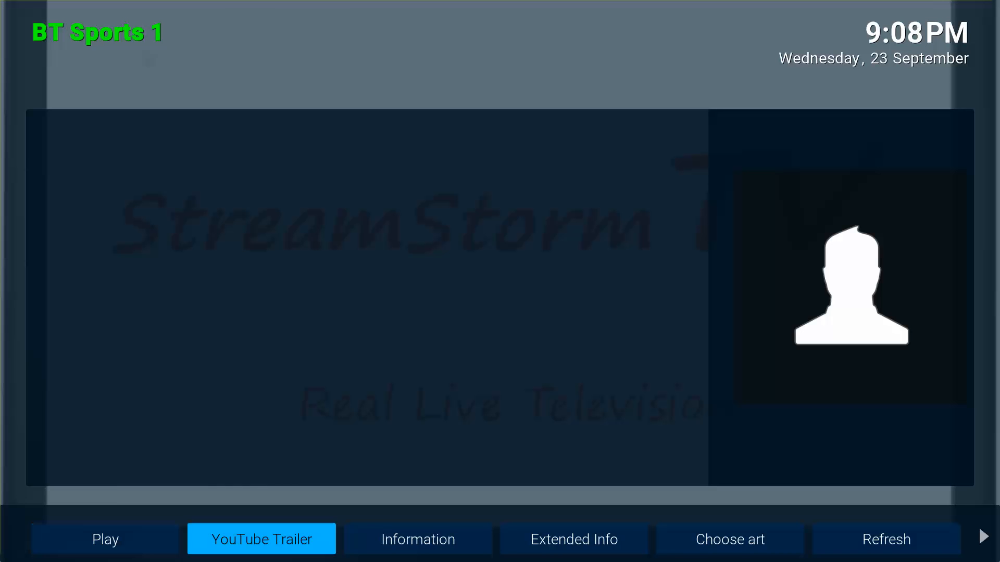
{"action": "key", "text": "Escape"}
{"action": "key", "text": "Up"}
Open the ENTERTAINMENT folder and browse its channels, including Comedy Central.
{"action": "key", "text": "Up"}
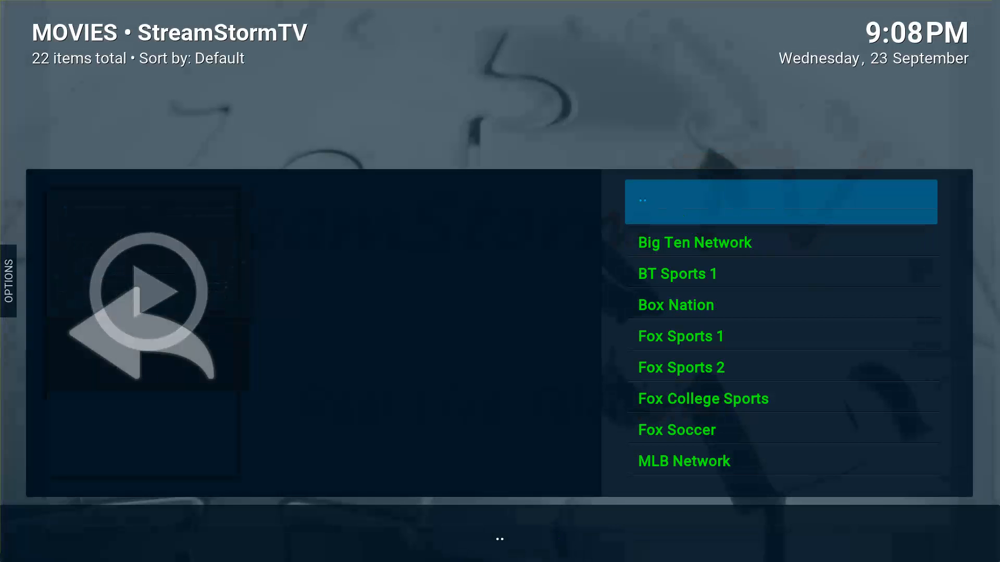
{"action": "key", "text": "Return"}
{"action": "key", "text": "Up"}
{"action": "key", "text": "Up"}
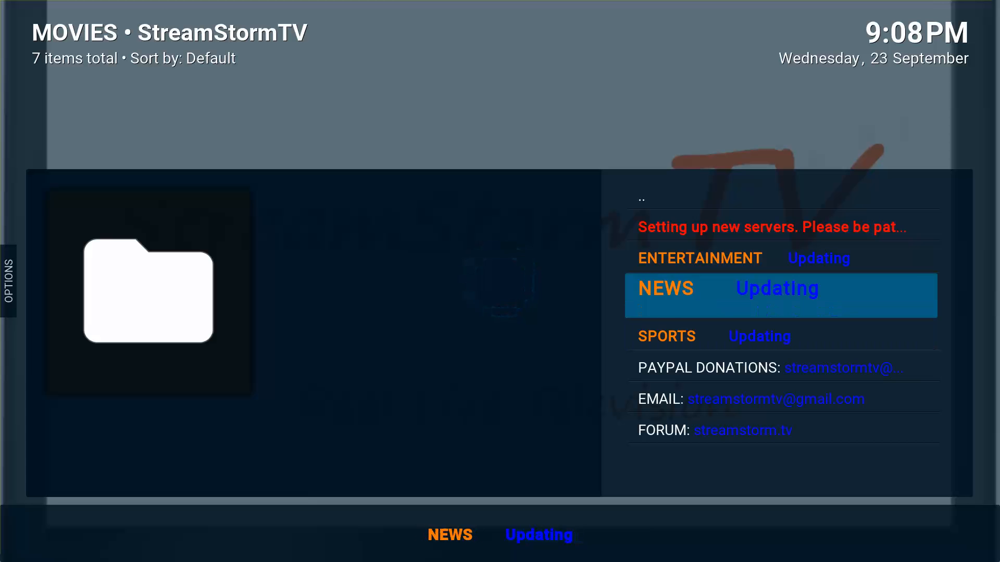
{"action": "key", "text": "Return"}
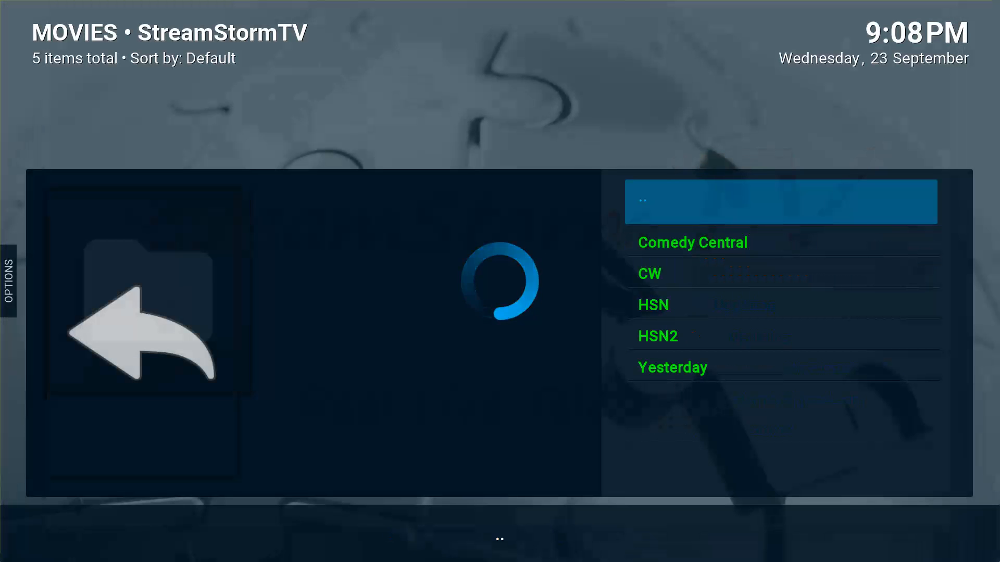
{"action": "key", "text": "Down"}
{"action": "key", "text": "Down"}
{"action": "key", "text": "Down"}
{"action": "key", "text": "Down"}
{"action": "key", "text": "Down"}
{"action": "key", "text": "Down"}
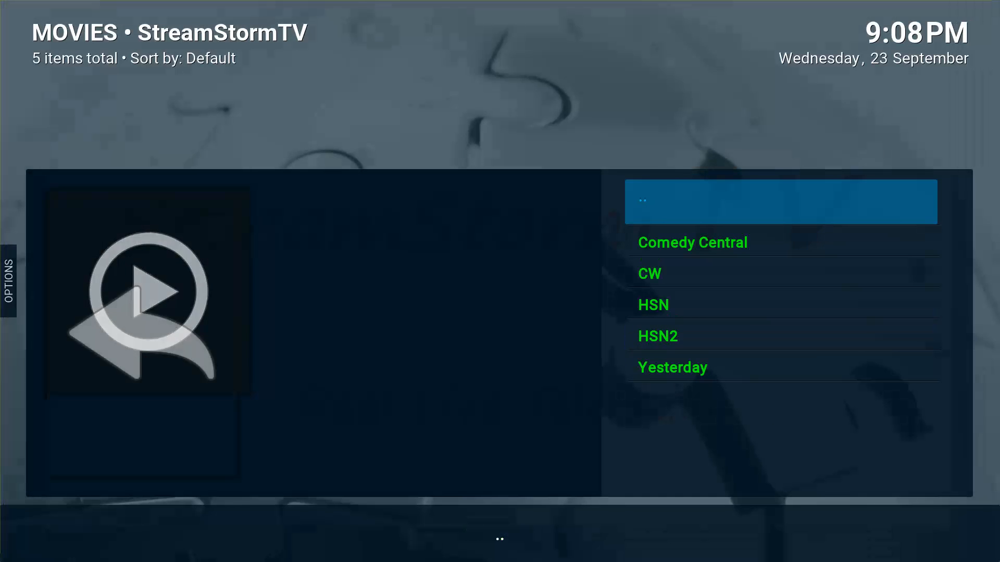
{"action": "key", "text": "Down"}
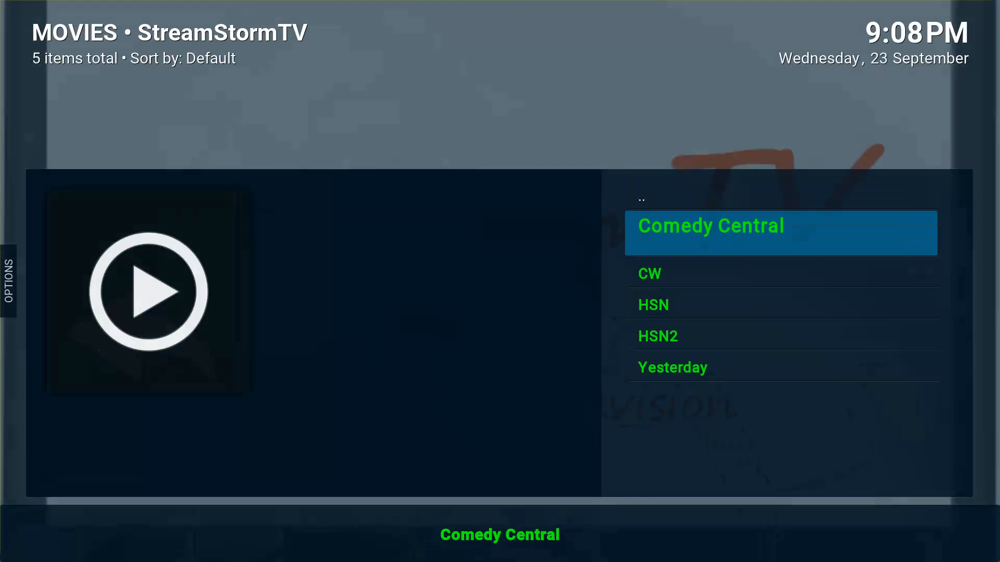
{"action": "key", "text": "Up"}
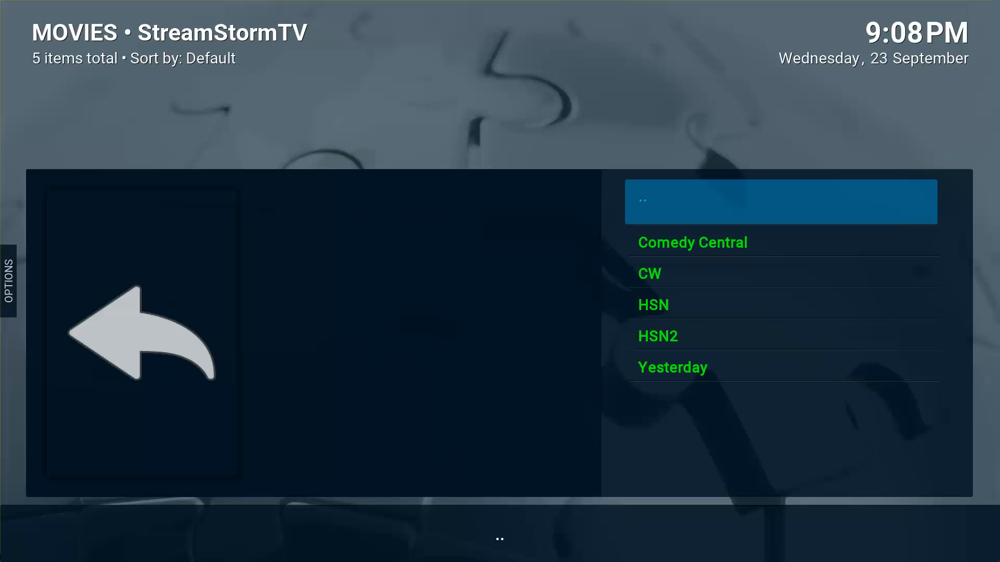
{"action": "key", "text": "Down"}
{"action": "key", "text": "Down"}
{"action": "key", "text": "Down"}
{"action": "key", "text": "Down"}
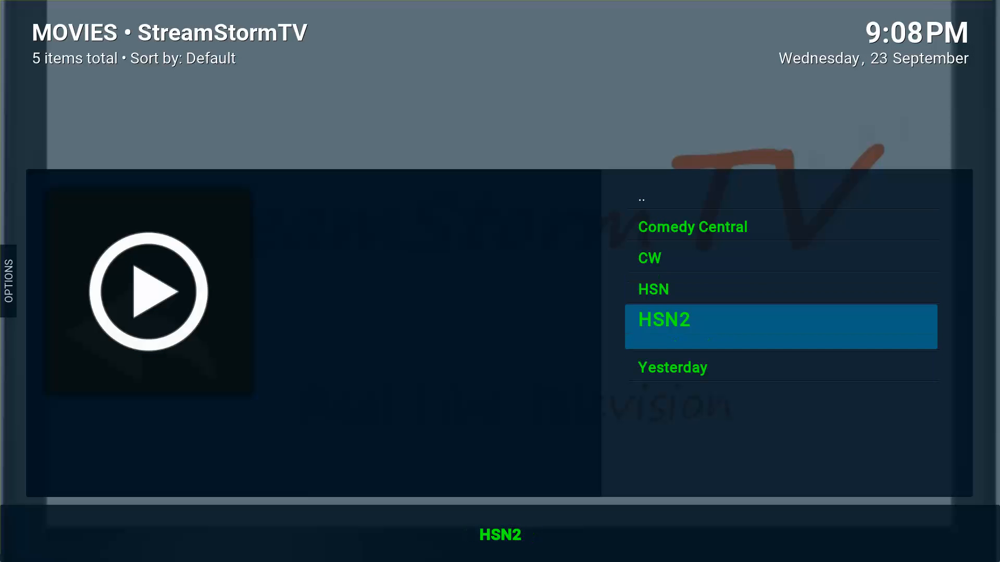
{"action": "key", "text": "Up"}
{"action": "key", "text": "Up"}
{"action": "key", "text": "Up"}
{"action": "key", "text": "Down"}
{"action": "key", "text": "Down"}
{"action": "key", "text": "Up"}
{"action": "key", "text": "Up"}
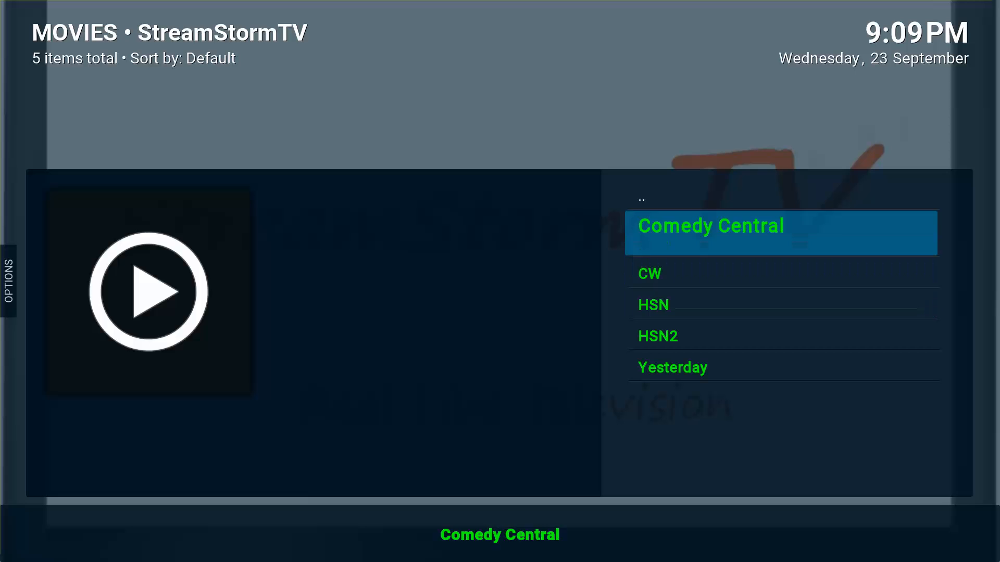
{"action": "key", "text": "Up"}
{"action": "key", "text": "Up"}
Open the NEWS folder and page through its 17 channels.
{"action": "key", "text": "Down"}
{"action": "key", "text": "Return"}
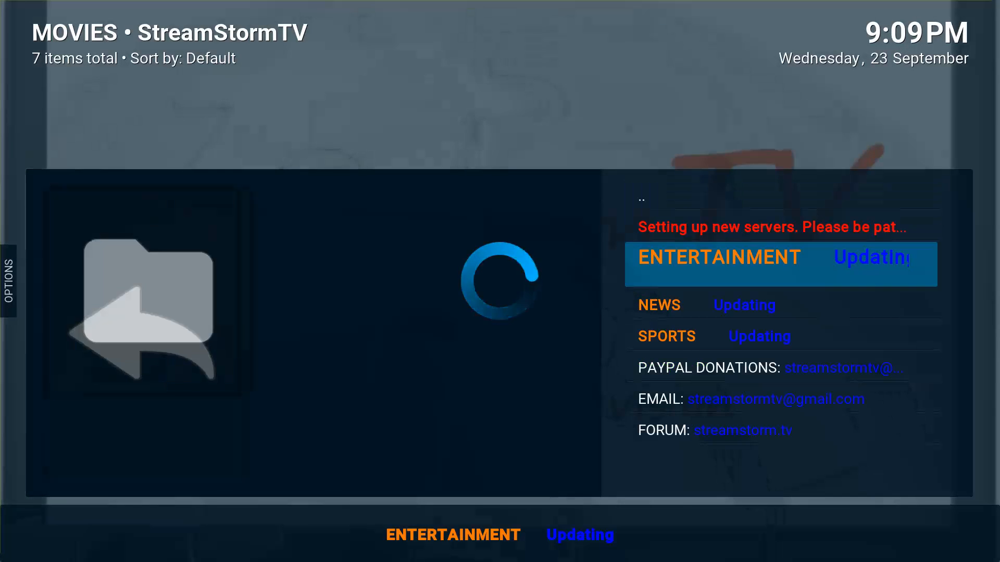
{"action": "key", "text": "Down"}
{"action": "key", "text": "Return"}
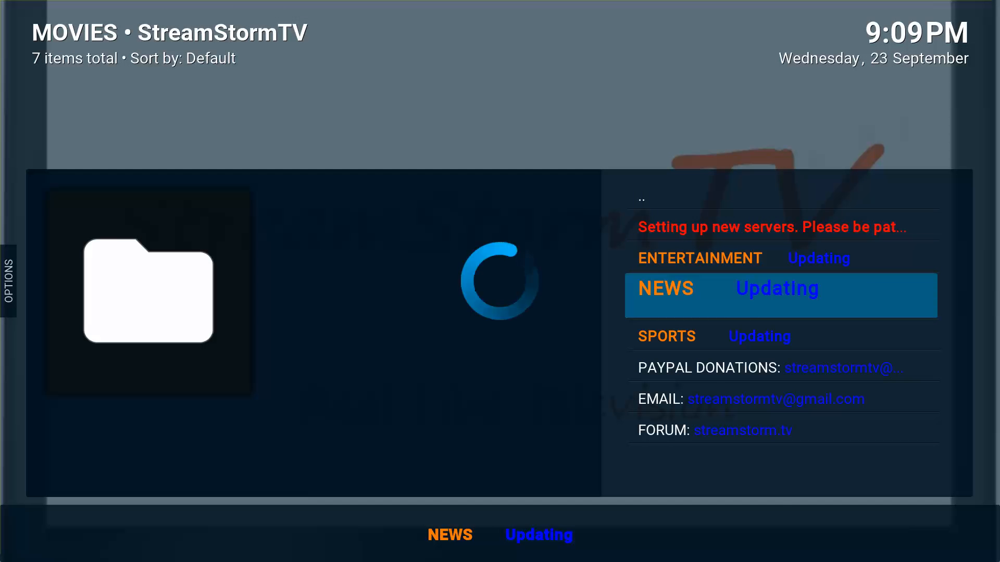
{"action": "key", "text": "Down"}
{"action": "key", "text": "Down"}
{"action": "key", "text": "Page_Down"}
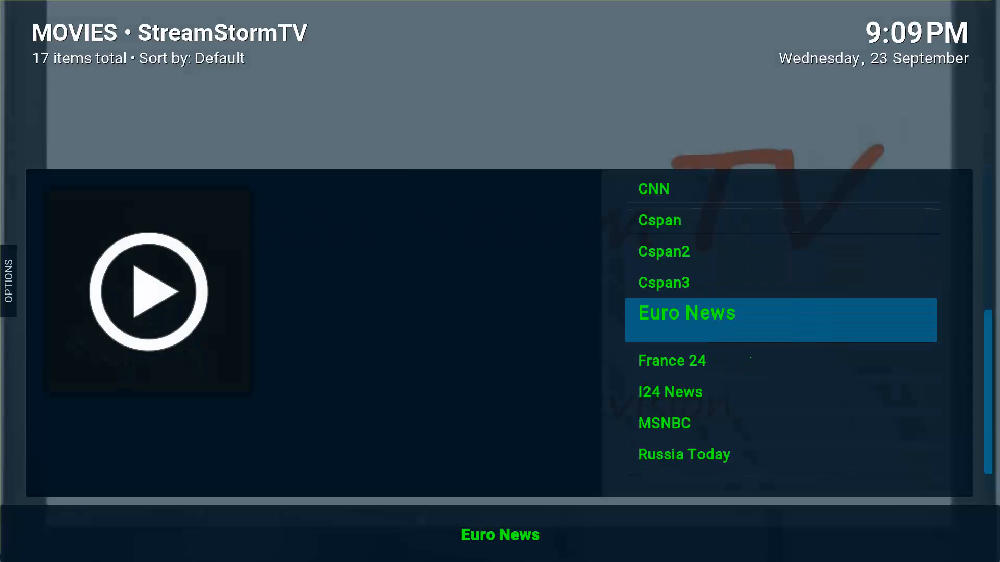
{"action": "key", "text": "Page_Up"}
{"action": "key", "text": "Up"}
Leave StreamStormTV and return to the 11-item Video add-ons list.
{"action": "key", "text": "Up"}
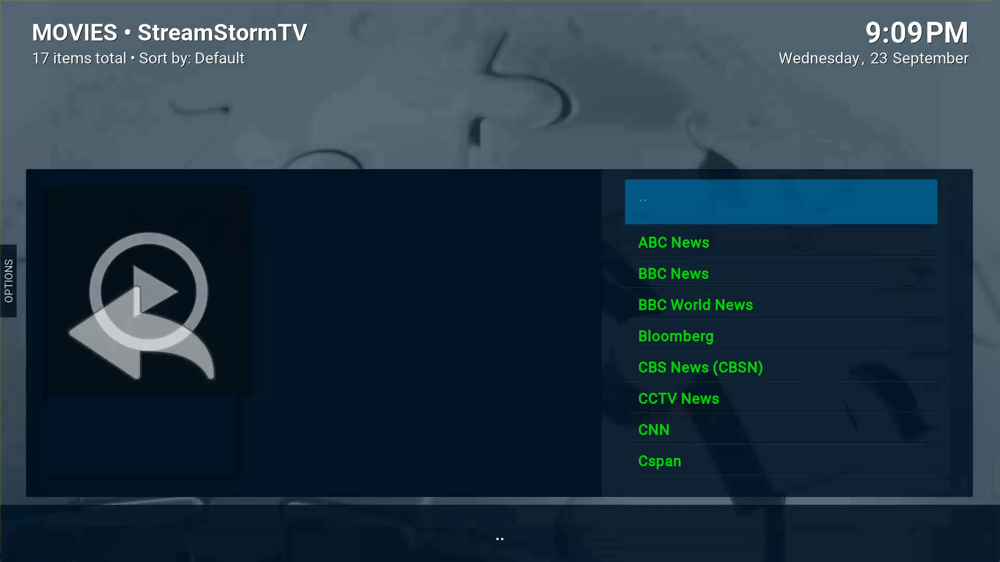
{"action": "key", "text": "Return"}
{"action": "key", "text": "Up"}
{"action": "key", "text": "Up"}
{"action": "key", "text": "Up"}
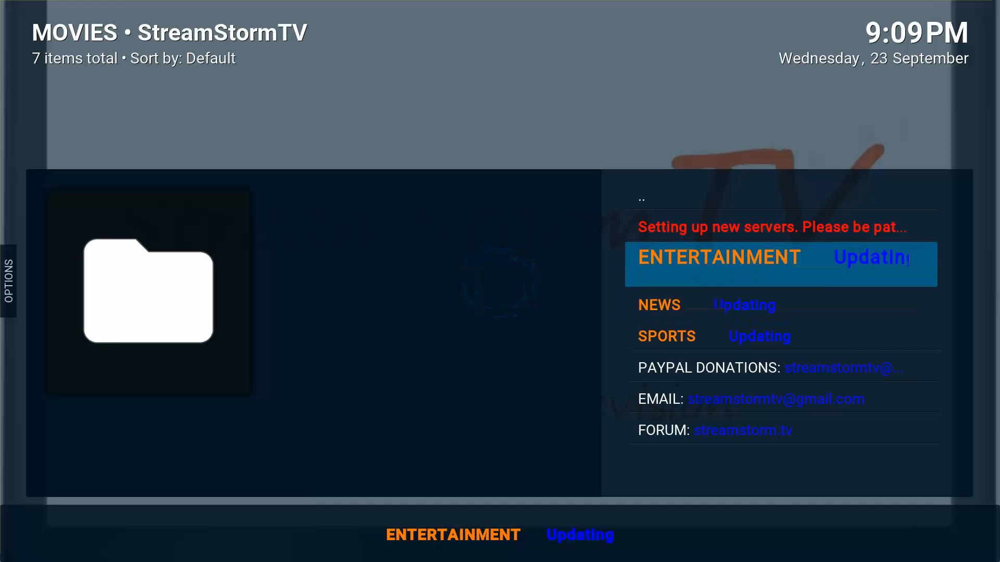
{"action": "key", "text": "Return"}
{"action": "key", "text": "Down"}
{"action": "key", "text": "Up"}
{"action": "key", "text": "Up"}
{"action": "key", "text": "Up"}
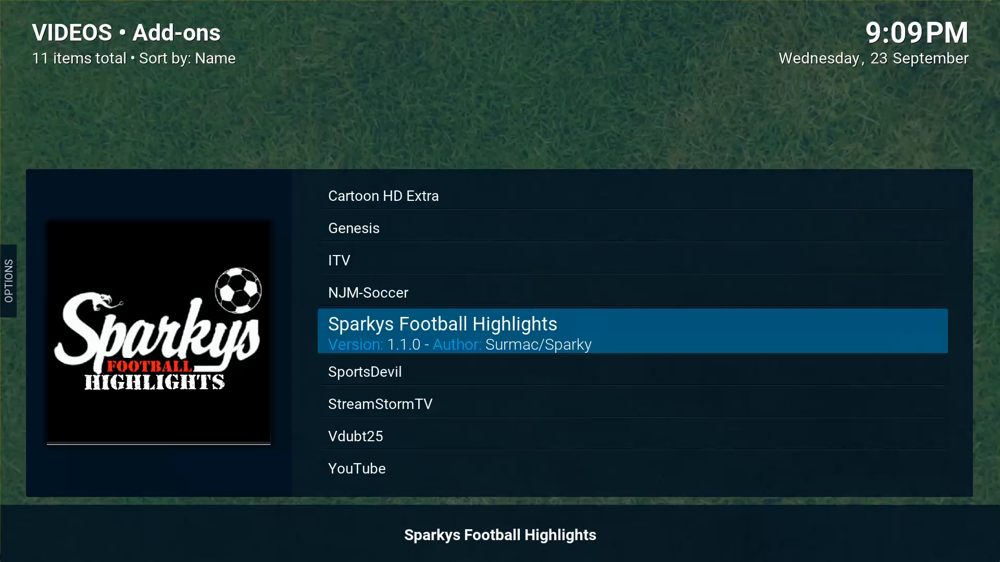
Open Sparkys Football Highlights, browse its team folders, then open BBC Match of the Day.
{"action": "key", "text": "Up"}
{"action": "key", "text": "Down"}
{"action": "key", "text": "Return"}
{"action": "key", "text": "Down"}
{"action": "key", "text": "Down"}
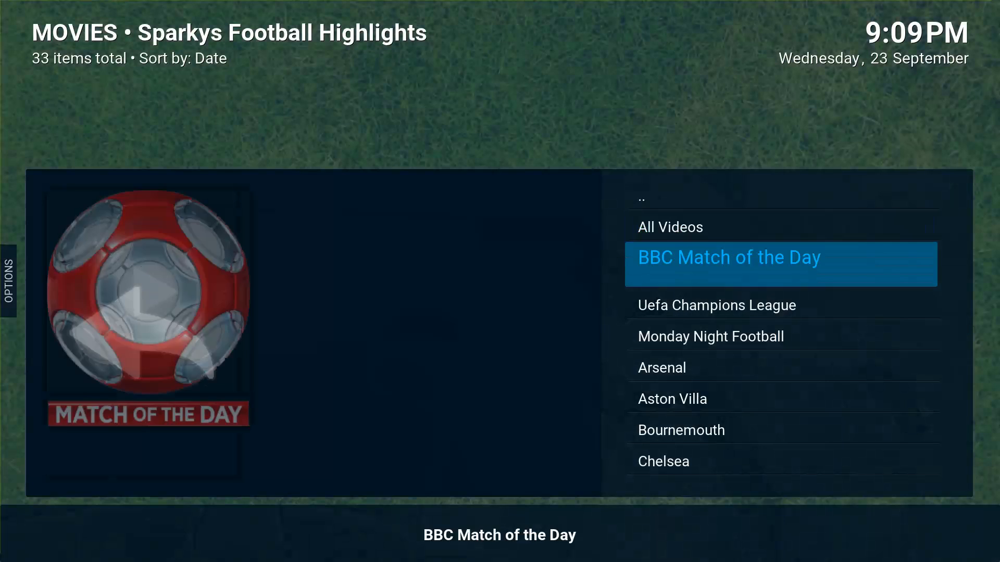
{"action": "key", "text": "Down"}
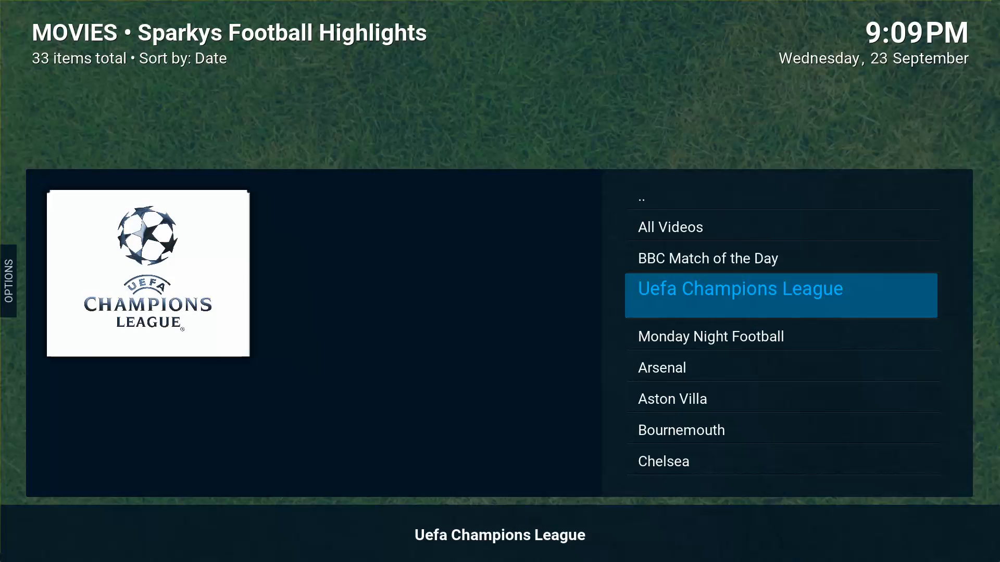
{"action": "key", "text": "Down"}
{"action": "key", "text": "Down"}
{"action": "key", "text": "Up"}
{"action": "key", "text": "Down"}
{"action": "key", "text": "Down"}
{"action": "key", "text": "Down"}
{"action": "key", "text": "Down"}
{"action": "key", "text": "Down"}
{"action": "key", "text": "Down"}
{"action": "key", "text": "Down"}
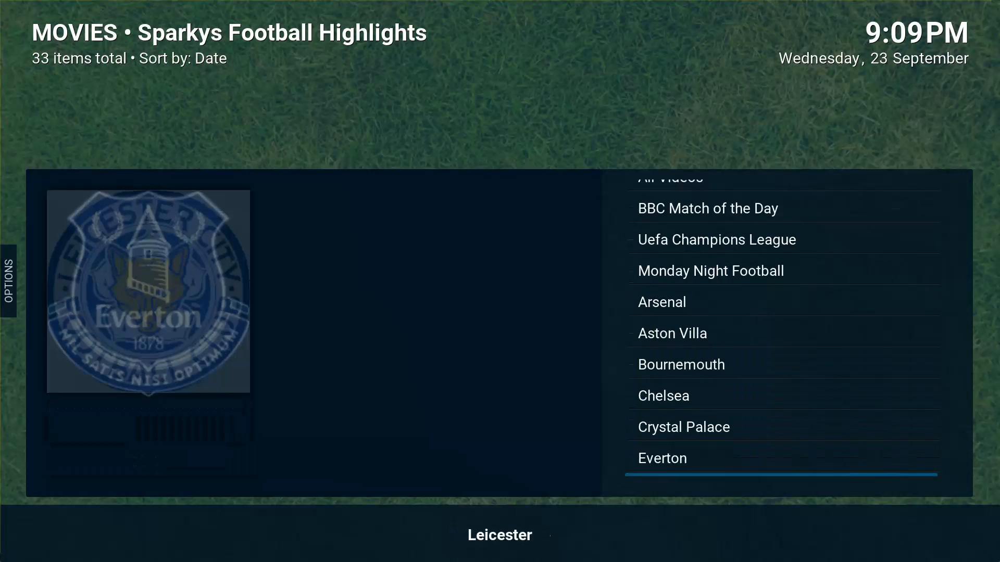
{"action": "key", "text": "Down"}
{"action": "key", "text": "Down"}
{"action": "key", "text": "Down"}
{"action": "key", "text": "Down"}
{"action": "key", "text": "Down"}
{"action": "key", "text": "Down"}
{"action": "key", "text": "Up"}
{"action": "key", "text": "Up"}
{"action": "key", "text": "Up"}
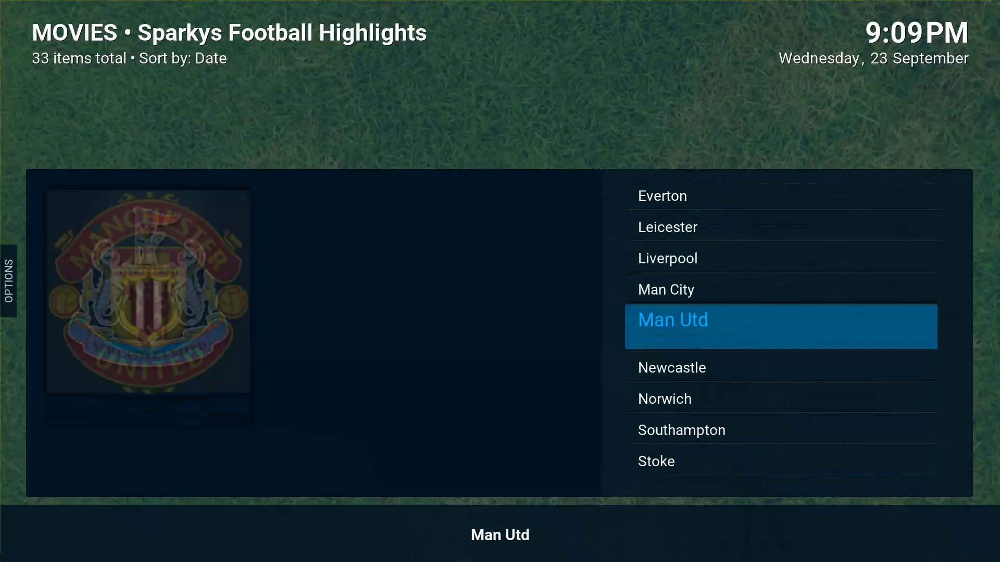
{"action": "key", "text": "Down"}
{"action": "key", "text": "Down"}
{"action": "key", "text": "Up"}
{"action": "key", "text": "Up"}
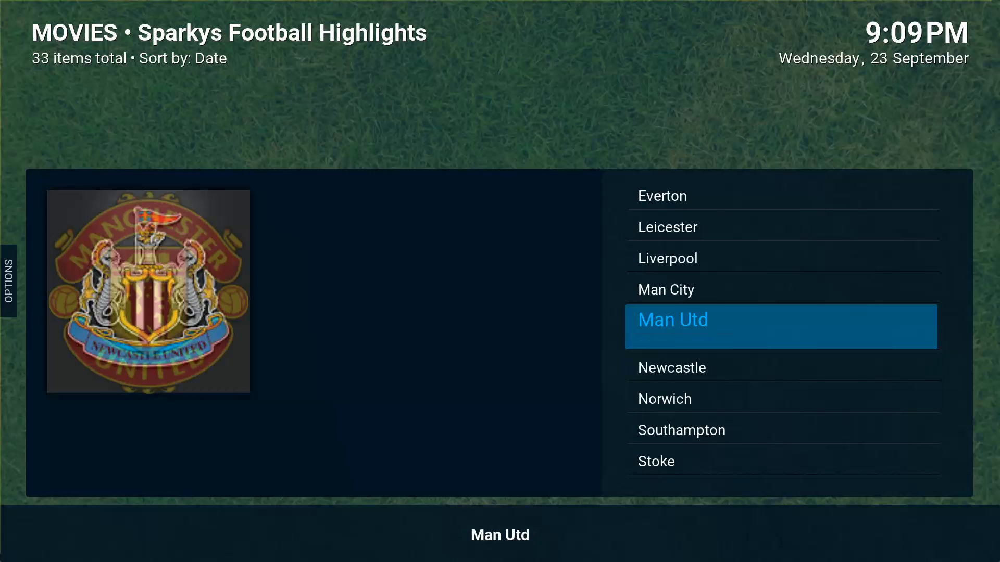
{"action": "key", "text": "Up"}
{"action": "key", "text": "Up"}
{"action": "key", "text": "Up"}
{"action": "key", "text": "Up"}
{"action": "key", "text": "Up"}
{"action": "key", "text": "Up"}
{"action": "key", "text": "Up"}
{"action": "key", "text": "Up"}
{"action": "key", "text": "Up"}
{"action": "key", "text": "Up"}
{"action": "key", "text": "Up"}
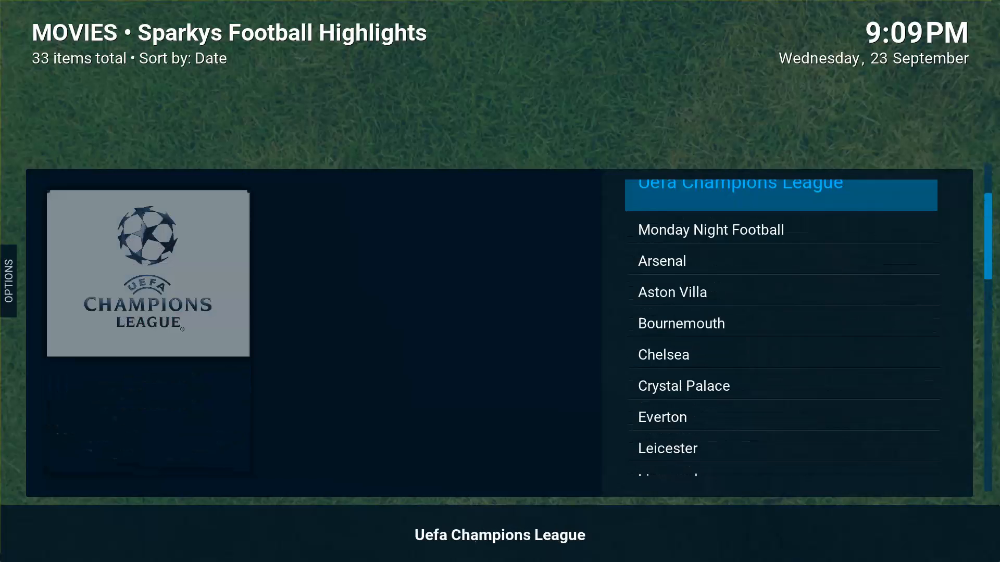
{"action": "key", "text": "Up"}
{"action": "key", "text": "Return"}
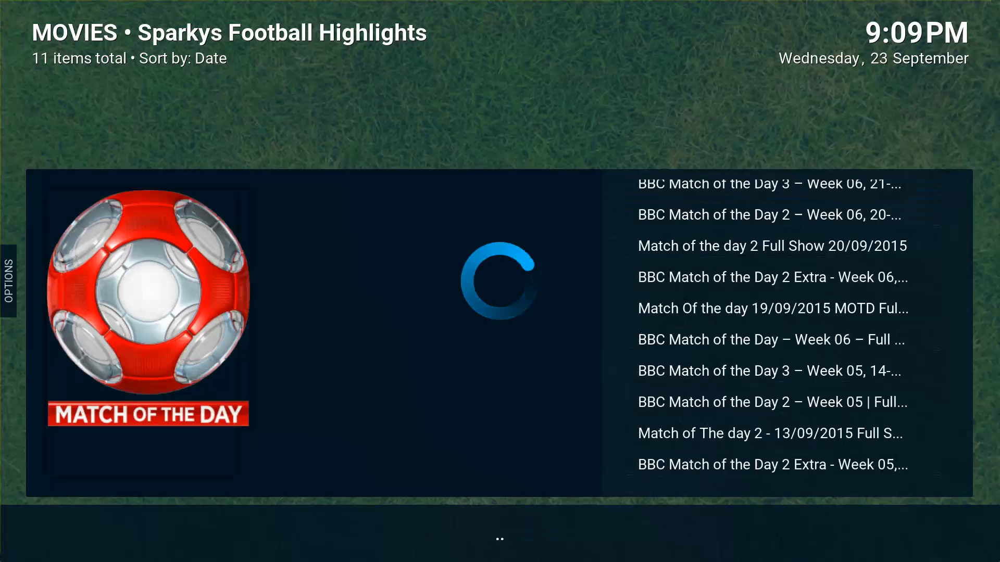
Browse the episodes and load 'Match Of the day 19/09/2015 MOTD Full SHOW'.
{"action": "key", "text": "Down"}
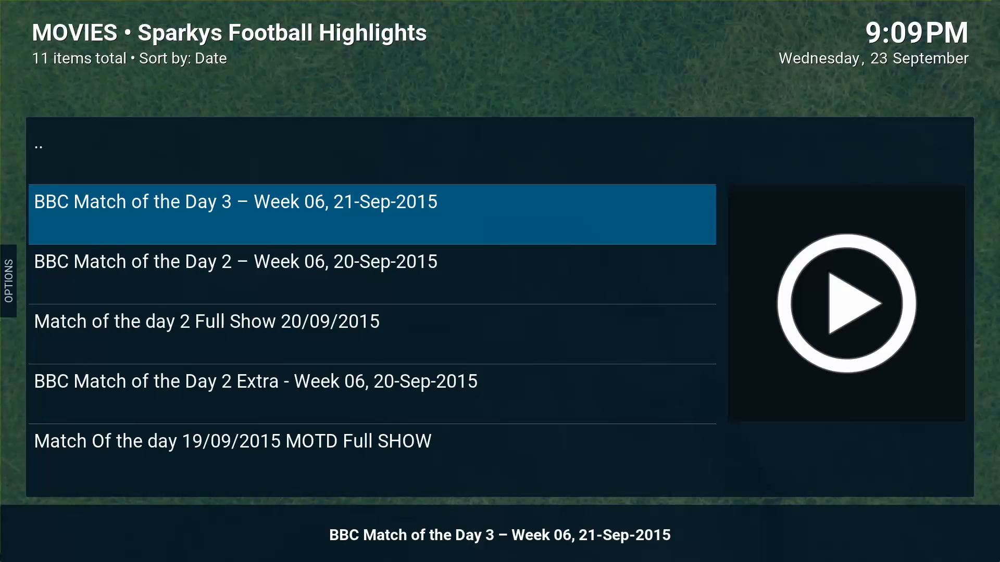
{"action": "key", "text": "Down"}
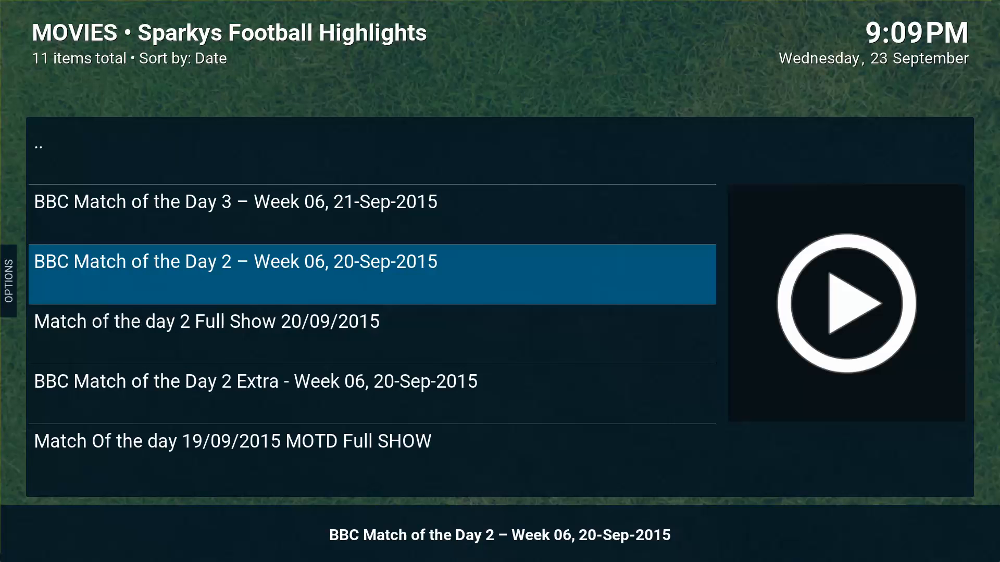
{"action": "key", "text": "Up"}
{"action": "key", "text": "Down"}
{"action": "key", "text": "Down"}
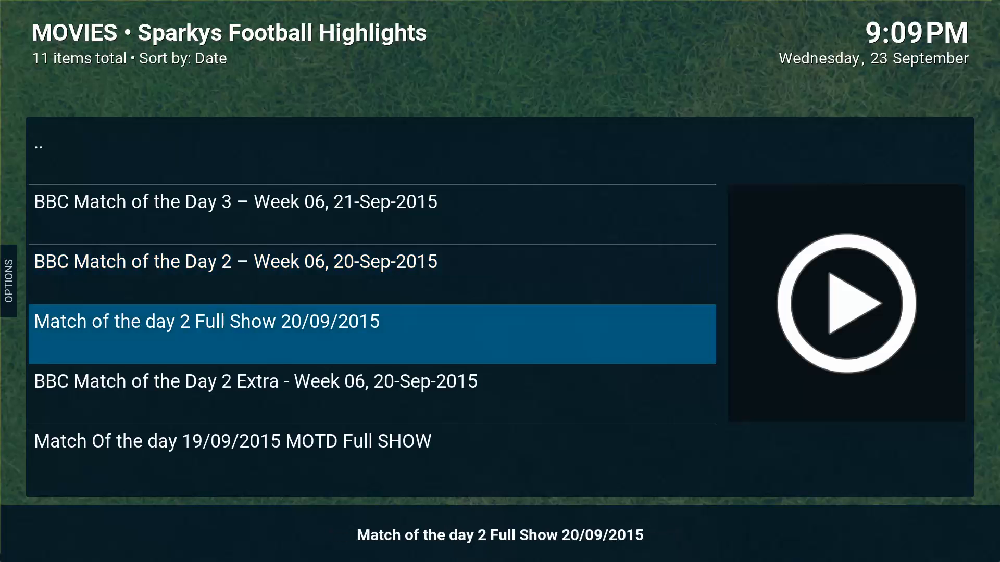
{"action": "key", "text": "Down"}
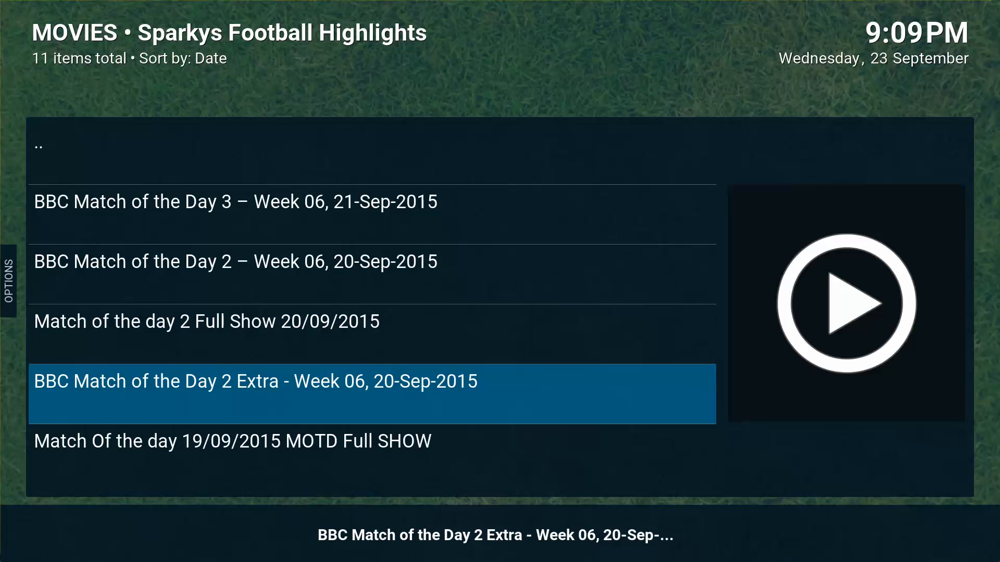
{"action": "key", "text": "Down"}
{"action": "key", "text": "Down"}
{"action": "key", "text": "Up"}
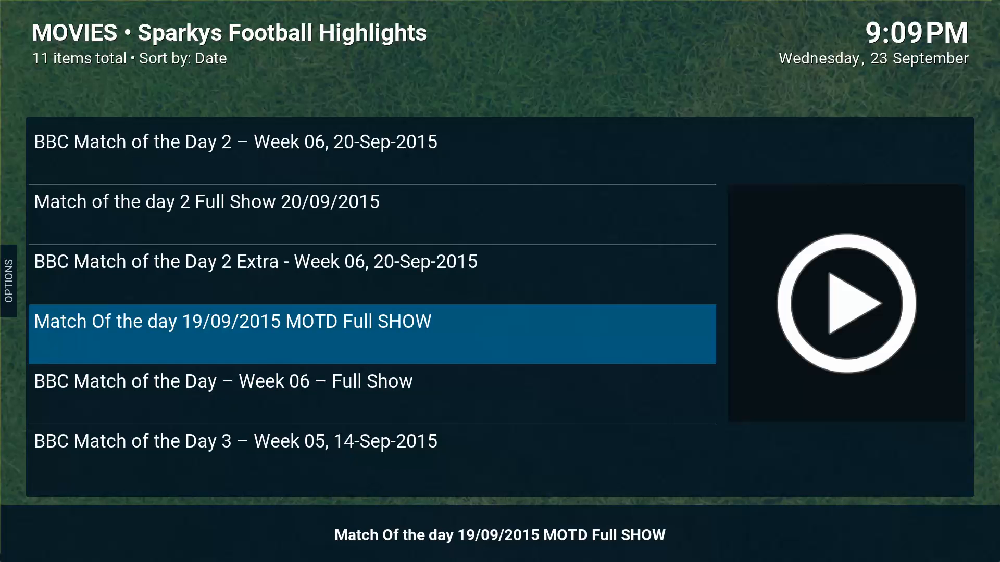
{"action": "key", "text": "Return"}
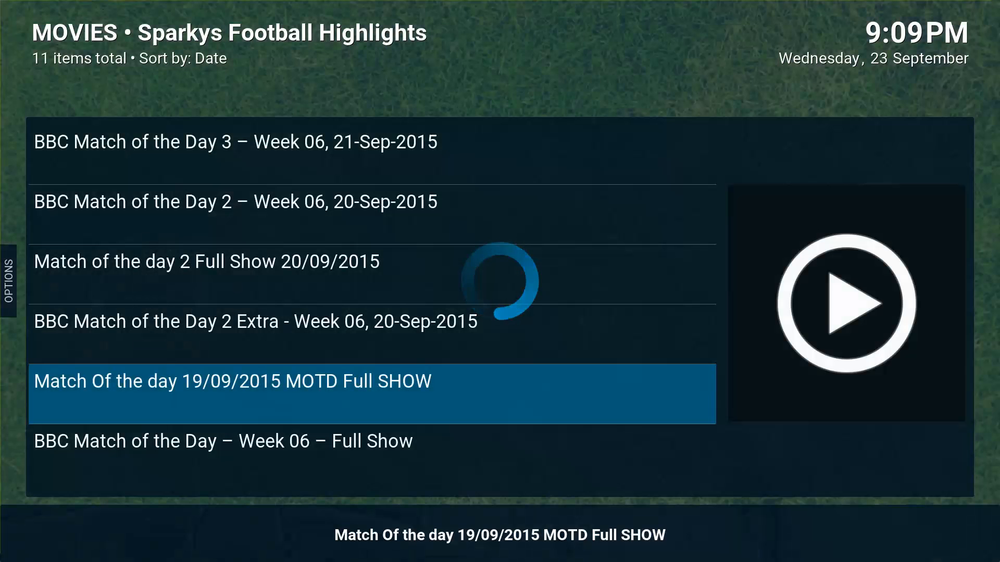
Review the Week 06 Full Show's 8 CloudyVideos links, then exit to the home screen.
{"action": "key", "text": "Up"}
{"action": "key", "text": "Down"}
{"action": "key", "text": "Down"}
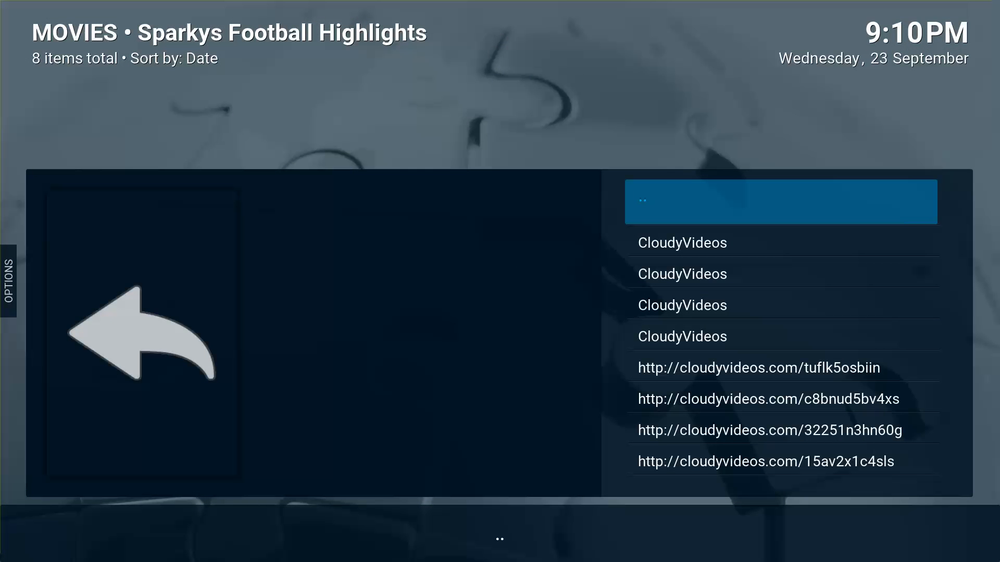
{"action": "key", "text": "Down"}
{"action": "key", "text": "Down"}
{"action": "key", "text": "Down"}
{"action": "key", "text": "Down"}
{"action": "key", "text": "Down"}
{"action": "key", "text": "Down"}
{"action": "key", "text": "Down"}
{"action": "key", "text": "Down"}
{"action": "key", "text": "Down"}
{"action": "key", "text": "Down"}
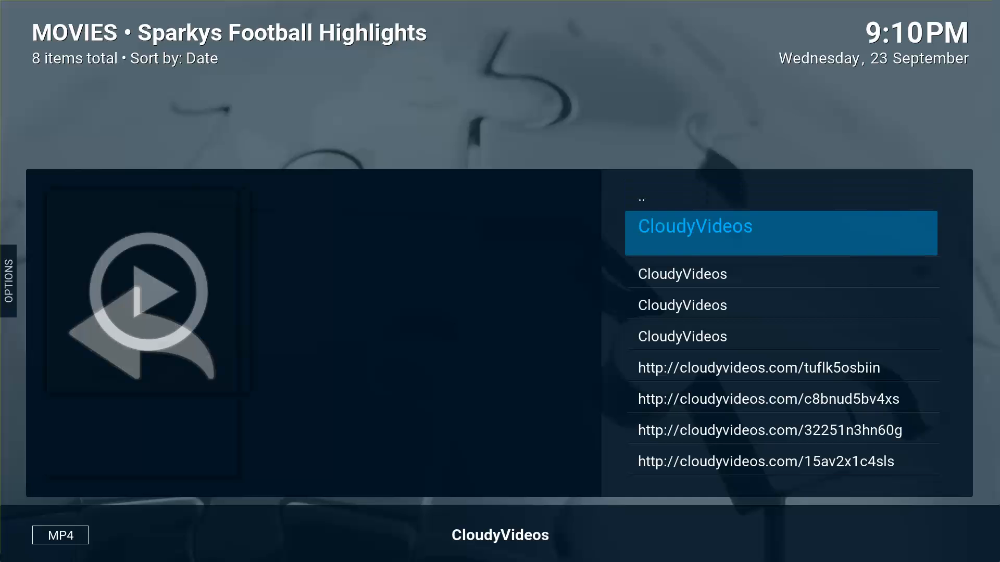
{"action": "key", "text": "Down"}
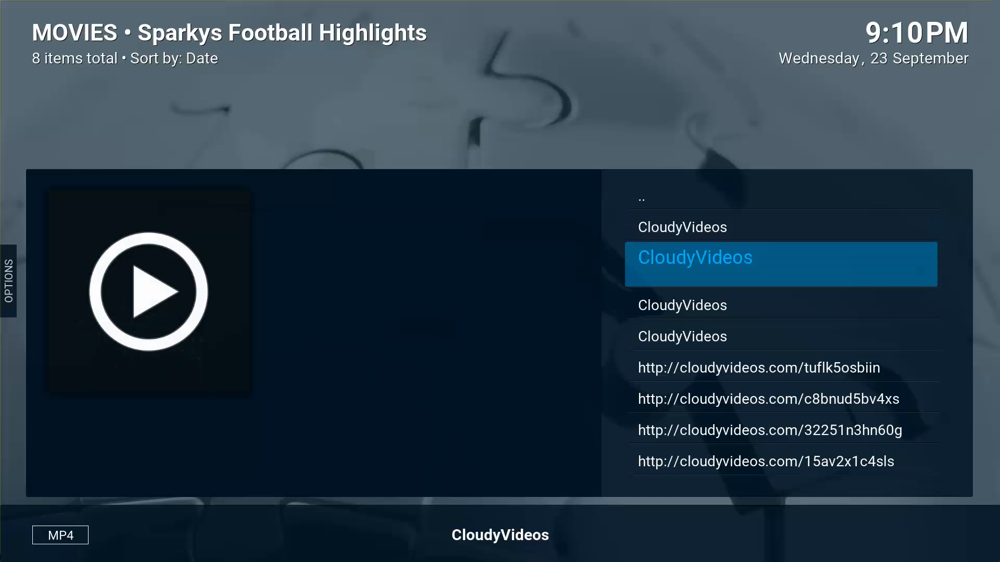
{"action": "key", "text": "Up"}
{"action": "key", "text": "Up"}
{"action": "key", "text": "Return"}
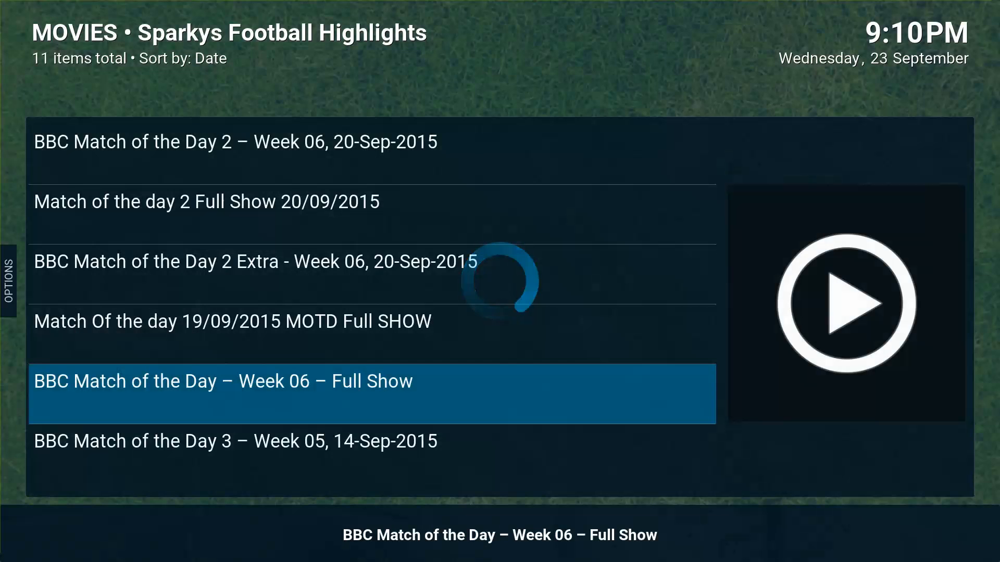
{"action": "key", "text": "Down"}
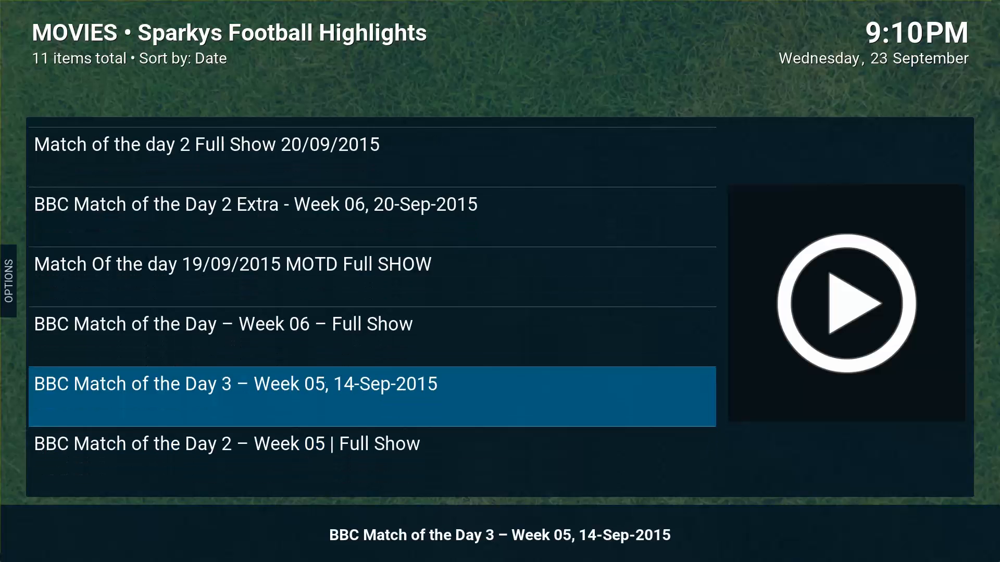
{"action": "key", "text": "Escape"}
Move along the home menu past TV shows and Videos to Settings, glance at it, and return home.
{"action": "key", "text": "Right"}
{"action": "key", "text": "Right"}
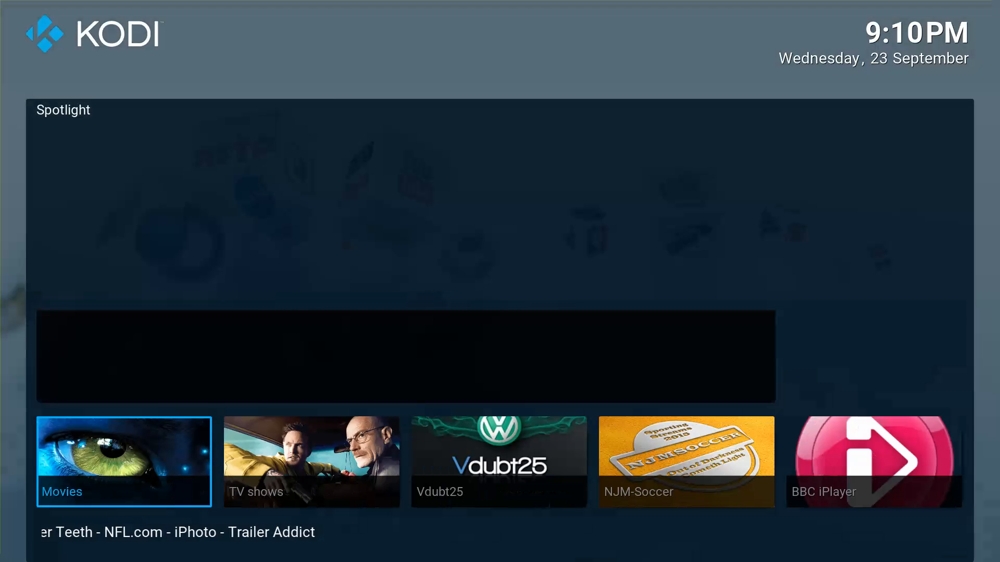
{"action": "key", "text": "Right"}
{"action": "key", "text": "Right"}
{"action": "key", "text": "Right"}
{"action": "key", "text": "Right"}
{"action": "key", "text": "Right"}
{"action": "key", "text": "Right"}
{"action": "key", "text": "Right"}
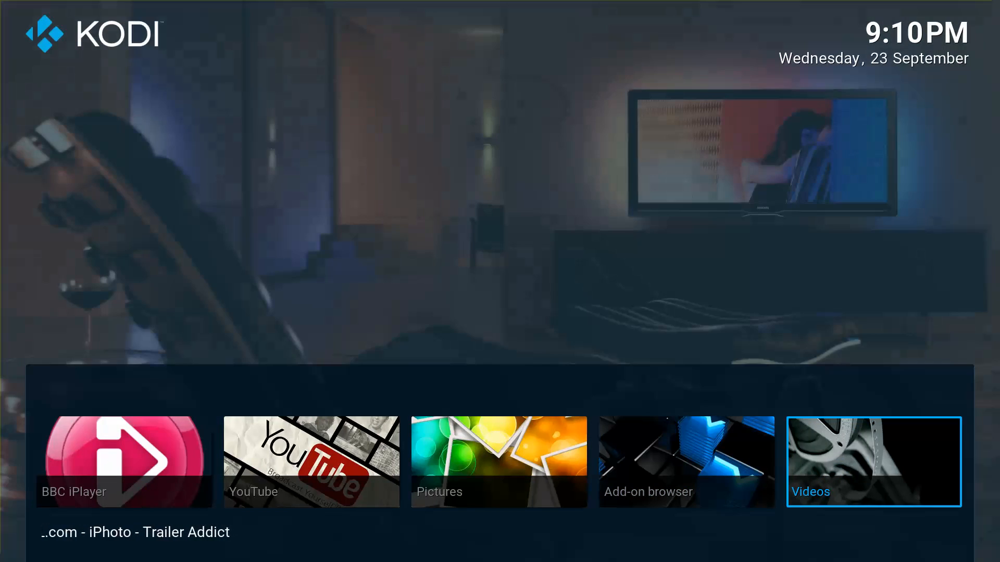
{"action": "key", "text": "Right"}
{"action": "key", "text": "Up"}
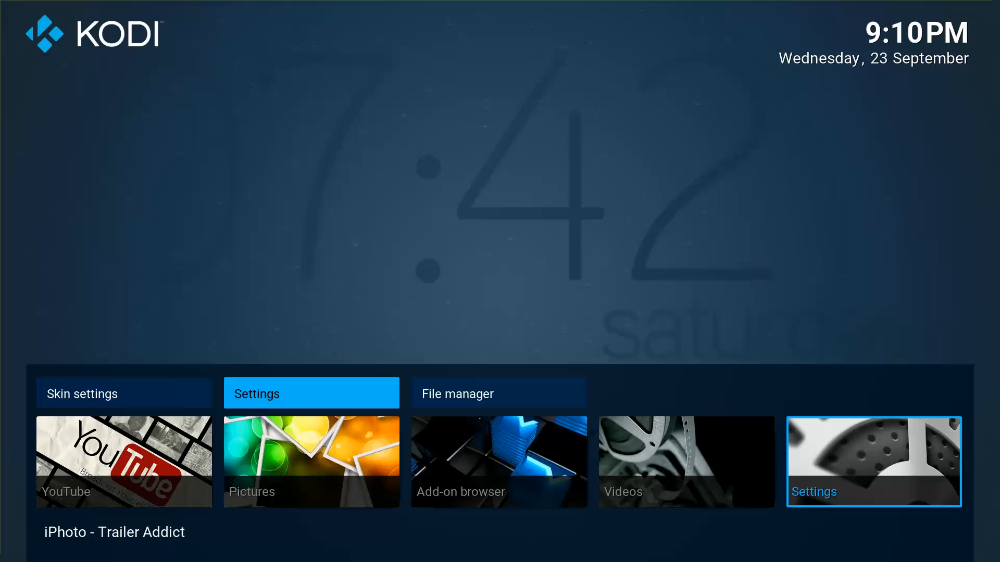
{"action": "key", "text": "Return"}
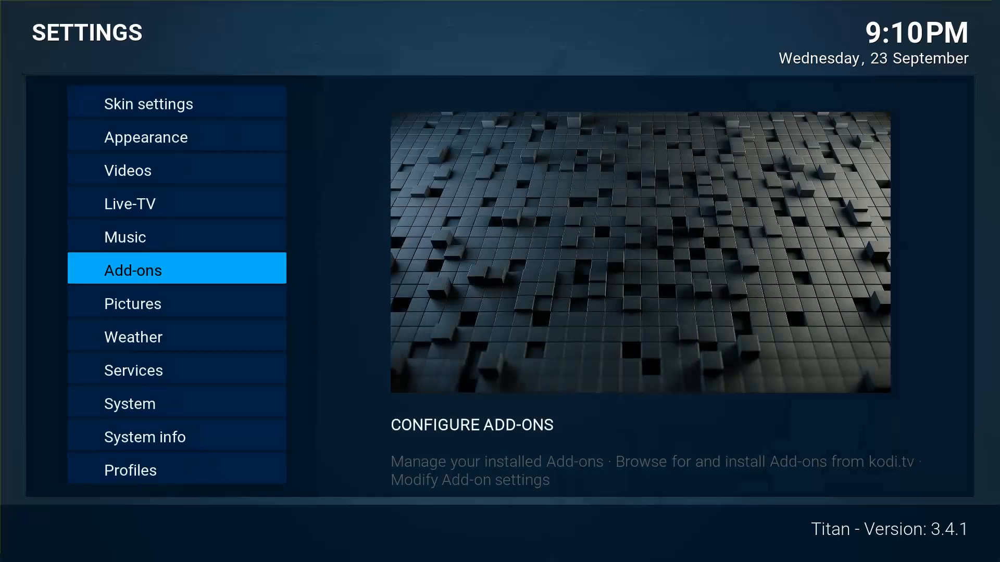
{"action": "key", "text": "Escape"}
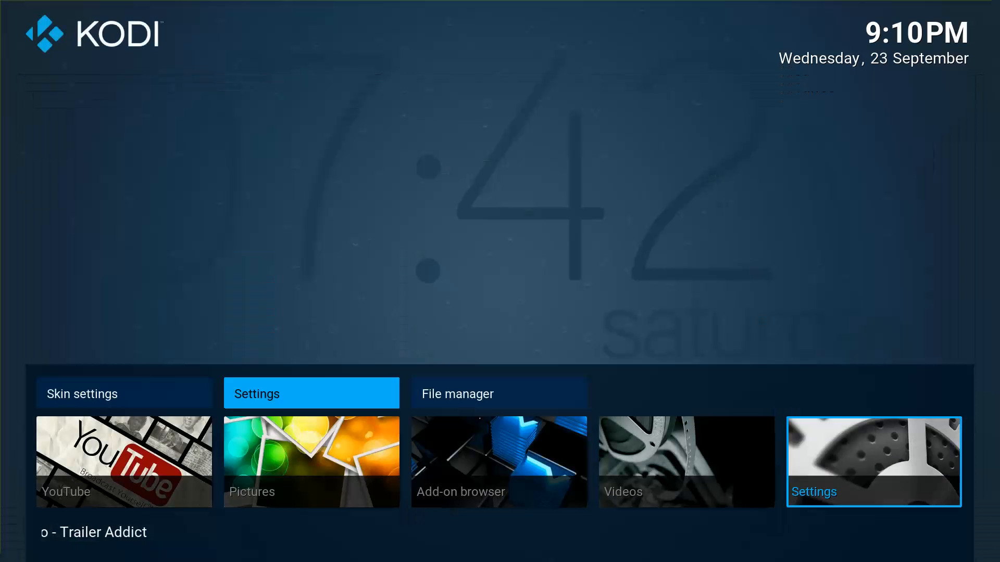
Look into the File manager's Add source dialog, cancel it, and go back home.
{"action": "key", "text": "Right"}
{"action": "key", "text": "Return"}
{"action": "key", "text": "Down"}
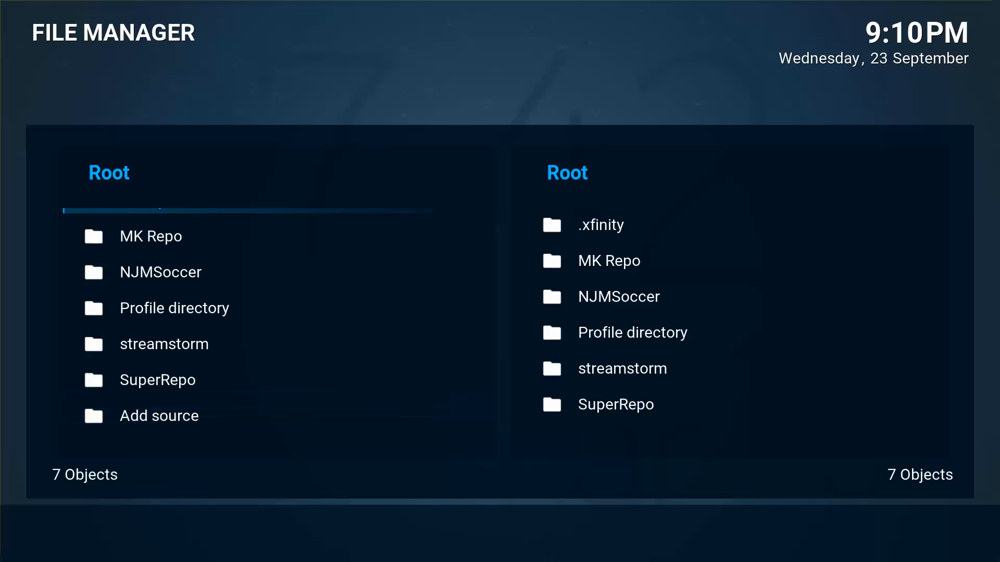
{"action": "key", "text": "Up"}
{"action": "key", "text": "Return"}
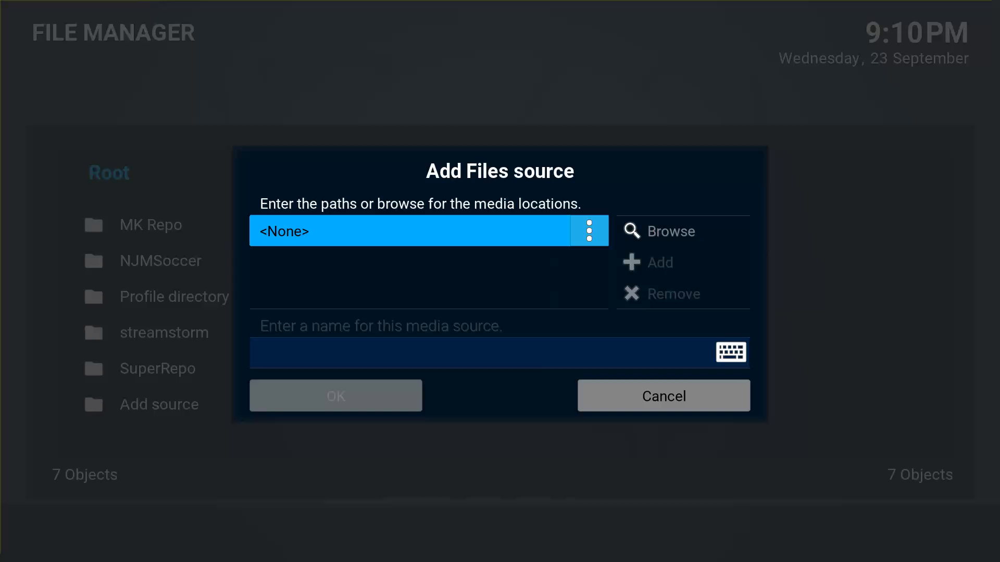
{"action": "key", "text": "Down"}
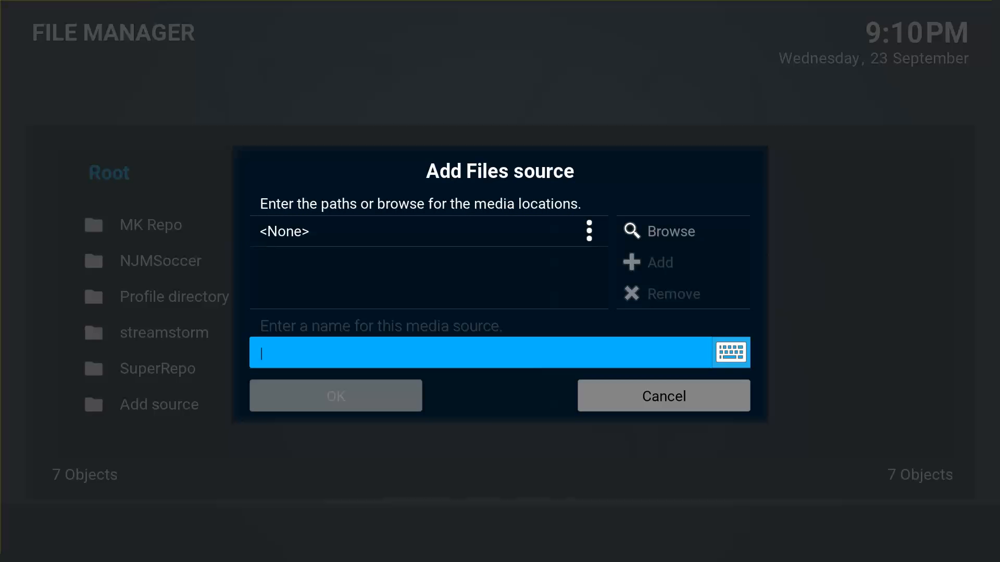
{"action": "key", "text": "Escape"}
{"action": "key", "text": "Escape"}
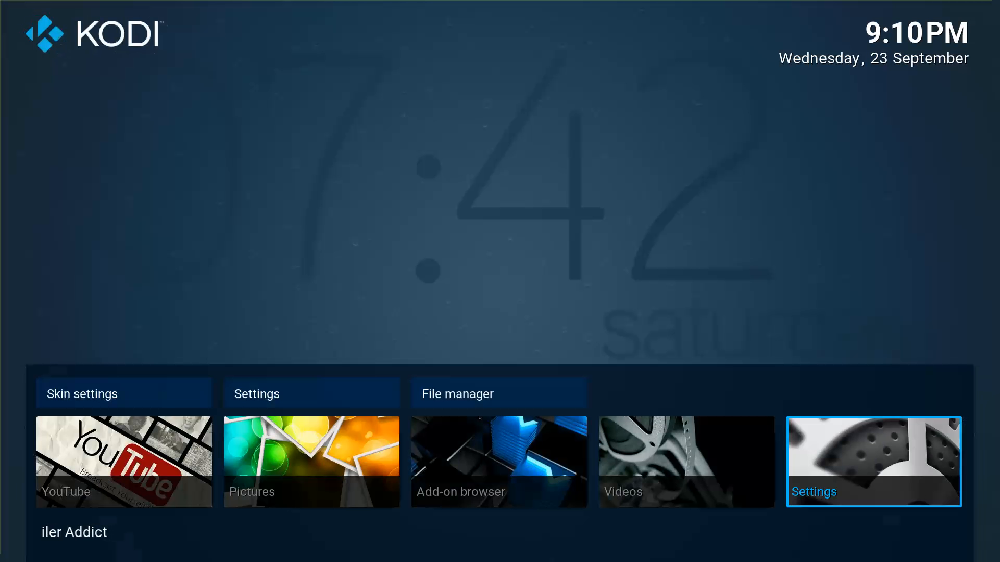
{"action": "key", "text": "Up"}
Go to Settings > Add-ons to show the list of 8 installed repositories.
{"action": "key", "text": "Left"}
{"action": "key", "text": "Left"}
{"action": "key", "text": "Right"}
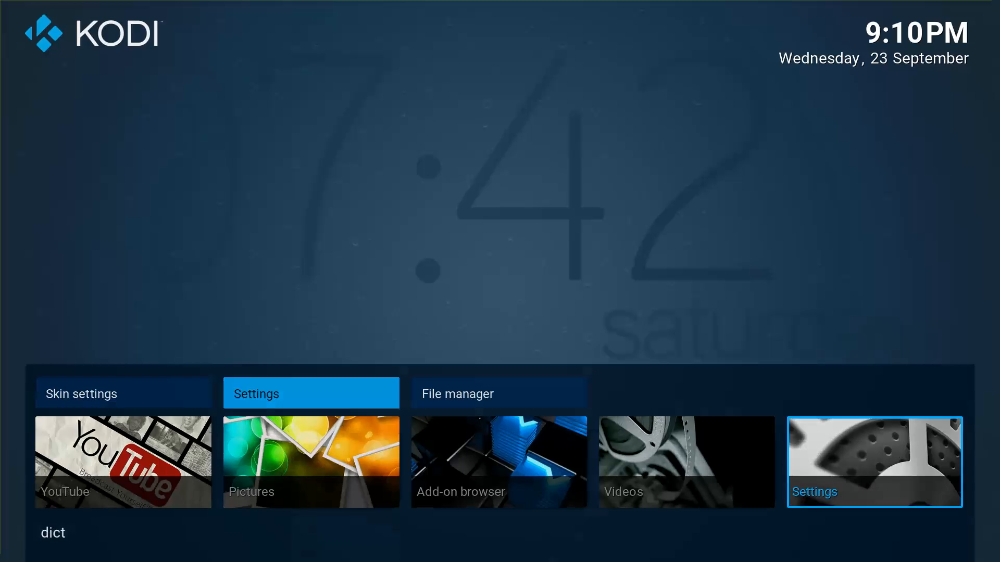
{"action": "key", "text": "Return"}
{"action": "key", "text": "Return"}
Browse the MK Repo source in Install from zip file, then close that dialog.
{"action": "key", "text": "Up"}
{"action": "key", "text": "Up"}
{"action": "key", "text": "Up"}
{"action": "key", "text": "Up"}
{"action": "key", "text": "Up"}
{"action": "key", "text": "Up"}
{"action": "key", "text": "Up"}
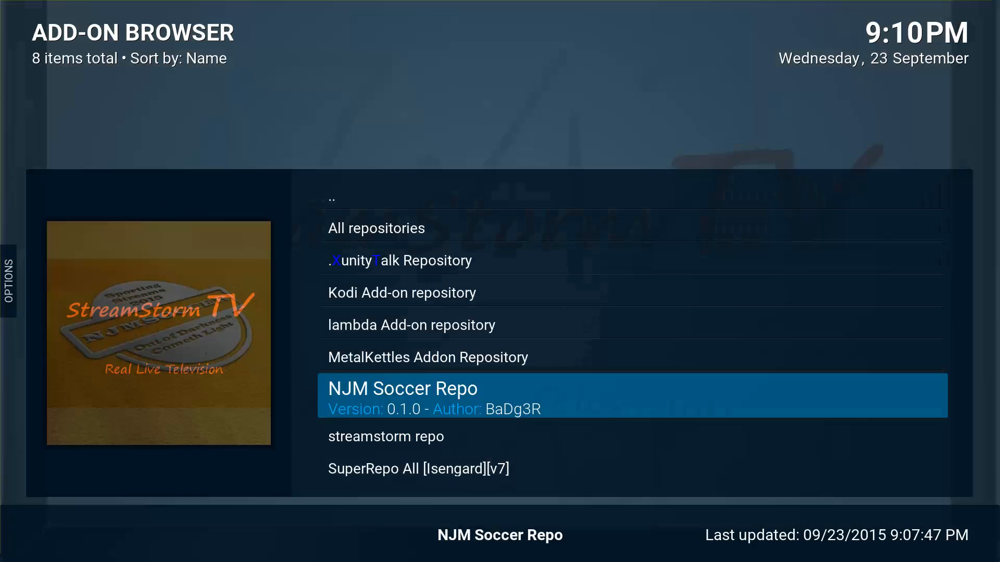
{"action": "key", "text": "Return"}
{"action": "key", "text": "Down"}
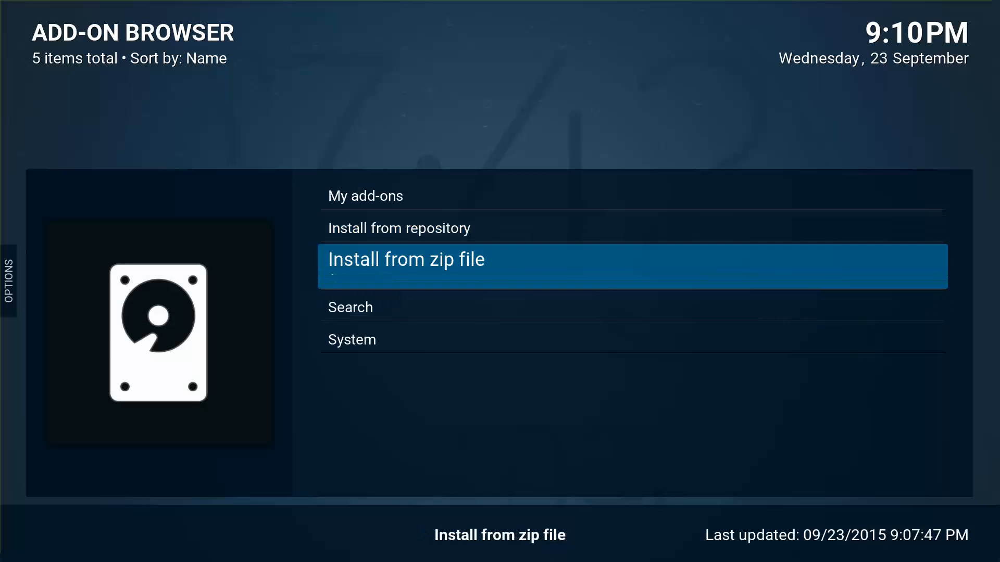
{"action": "key", "text": "Return"}
{"action": "key", "text": "Down"}
{"action": "key", "text": "Down"}
{"action": "key", "text": "Down"}
{"action": "key", "text": "Return"}
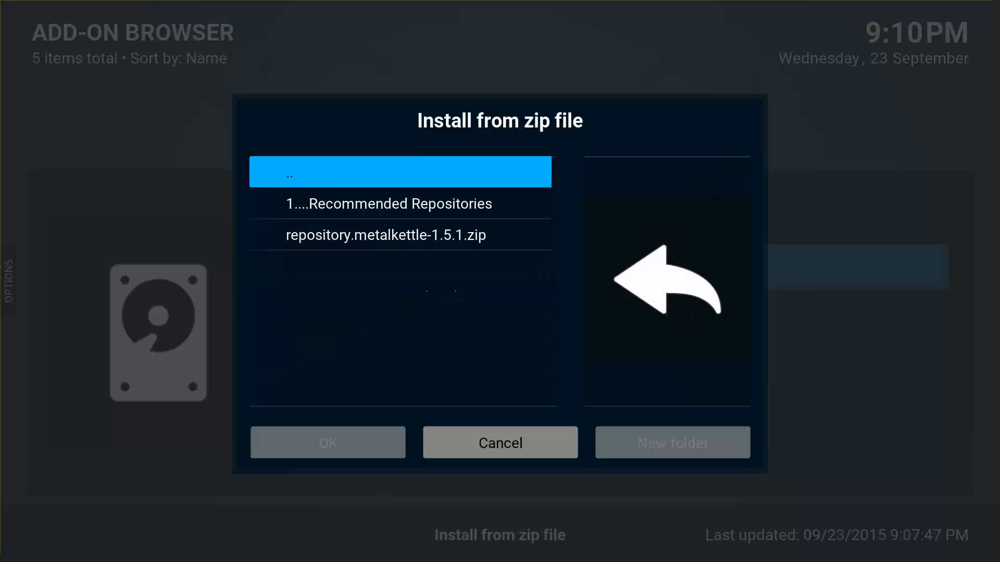
{"action": "key", "text": "Down"}
{"action": "key", "text": "Down"}
{"action": "key", "text": "Up"}
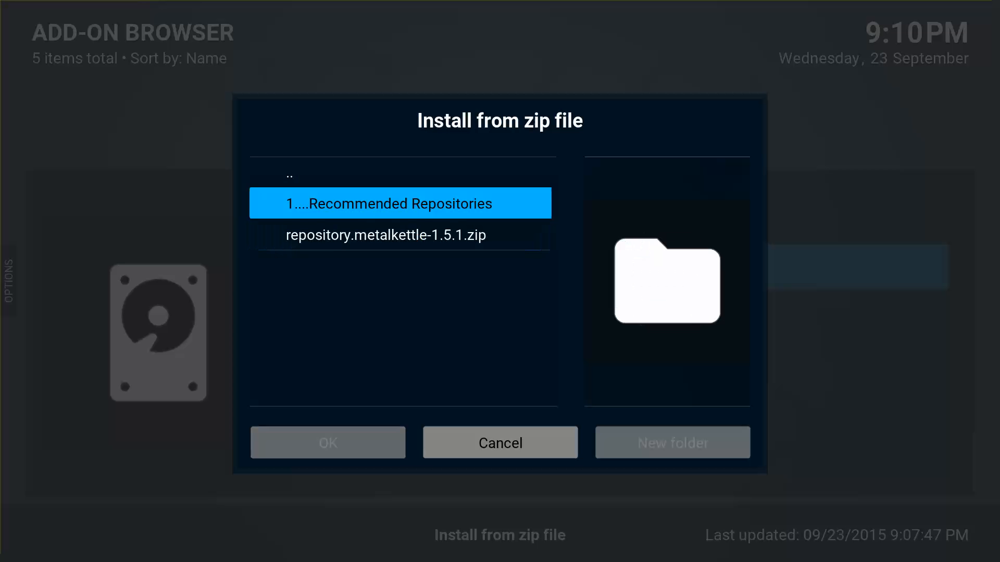
{"action": "key", "text": "Down"}
{"action": "key", "text": "Up"}
{"action": "key", "text": "Up"}
{"action": "key", "text": "Return"}
{"action": "key", "text": "Up"}
Open Install from repository > NJM Soccer Repo > Video add-ons and confirm StreamStormTV 1.0.1 is enabled.
{"action": "key", "text": "Up"}
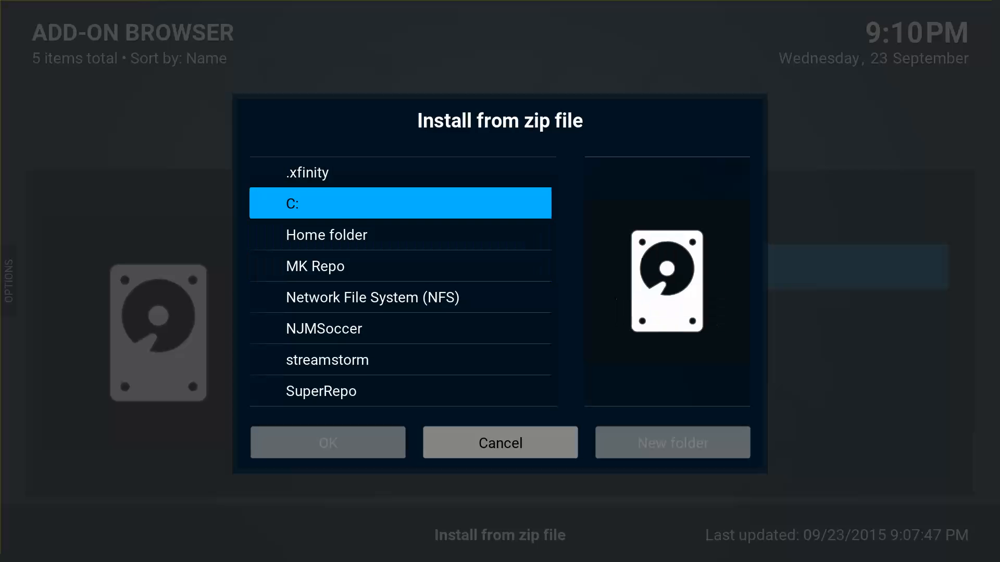
{"action": "key", "text": "Escape"}
{"action": "key", "text": "Up"}
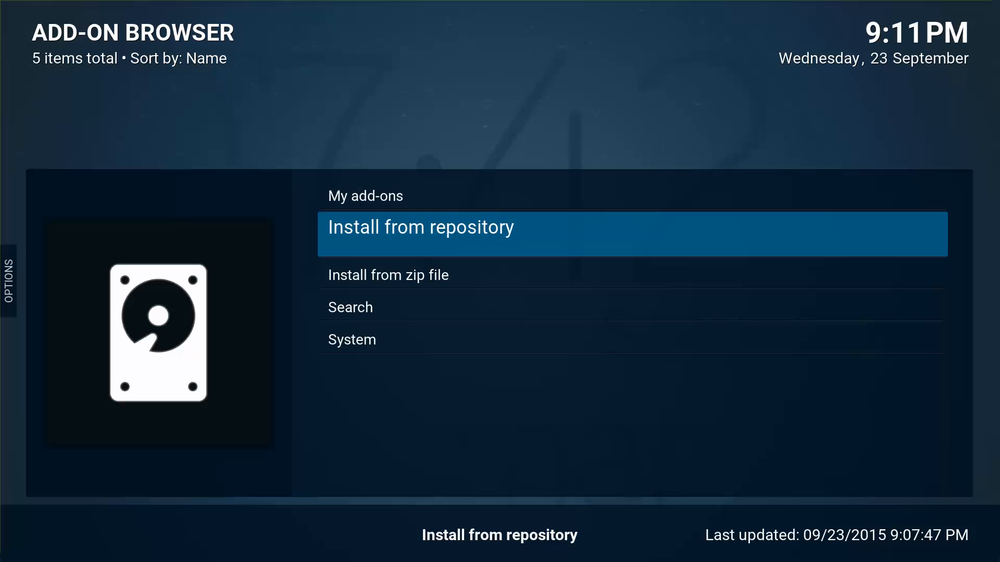
{"action": "key", "text": "Return"}
{"action": "key", "text": "Up"}
{"action": "key", "text": "Up"}
{"action": "key", "text": "Up"}
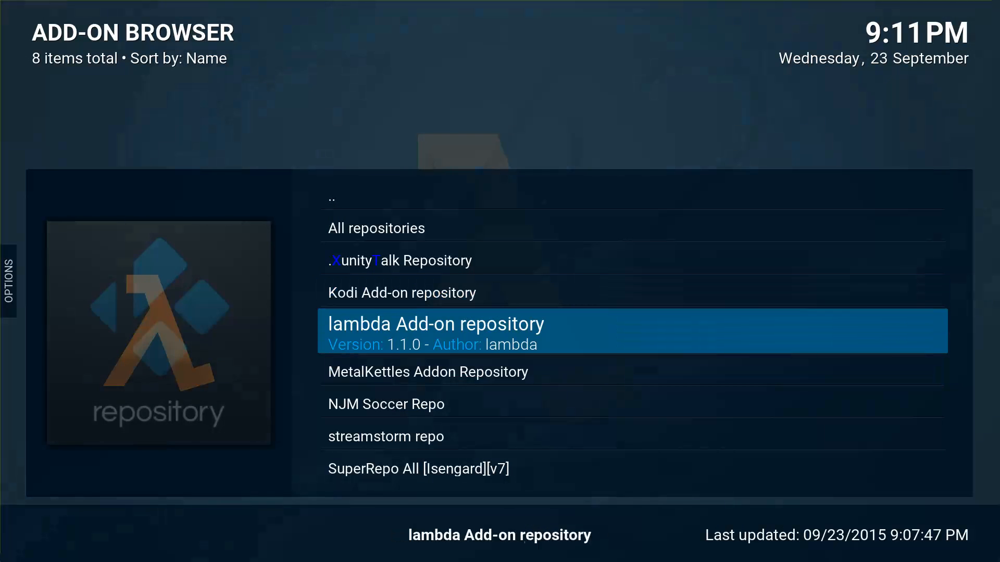
{"action": "key", "text": "Down"}
{"action": "key", "text": "Down"}
{"action": "key", "text": "Down"}
{"action": "key", "text": "Down"}
{"action": "key", "text": "Down"}
{"action": "key", "text": "Up"}
{"action": "key", "text": "Up"}
{"action": "key", "text": "Up"}
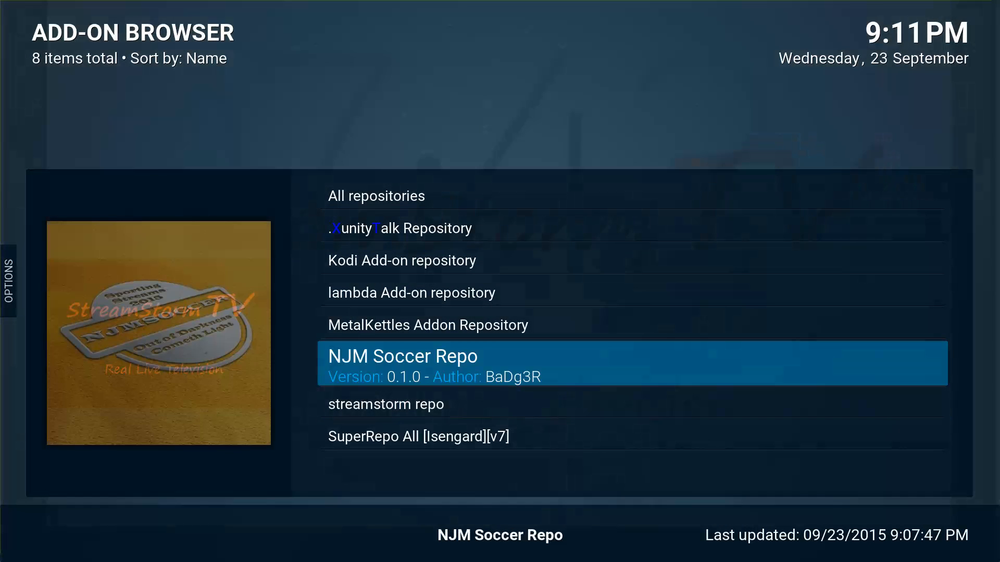
{"action": "key", "text": "Return"}
{"action": "key", "text": "Return"}
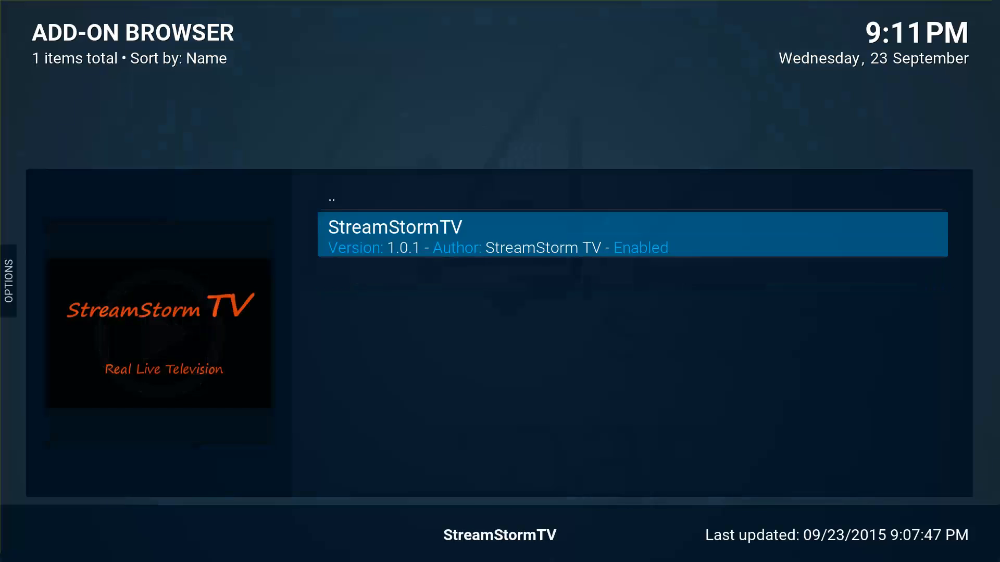
{"action": "key", "text": "Up"}
{"action": "key", "text": "Down"}
{"action": "key", "text": "Up"}
{"action": "key", "text": "Down"}
{"action": "key", "text": "Up"}
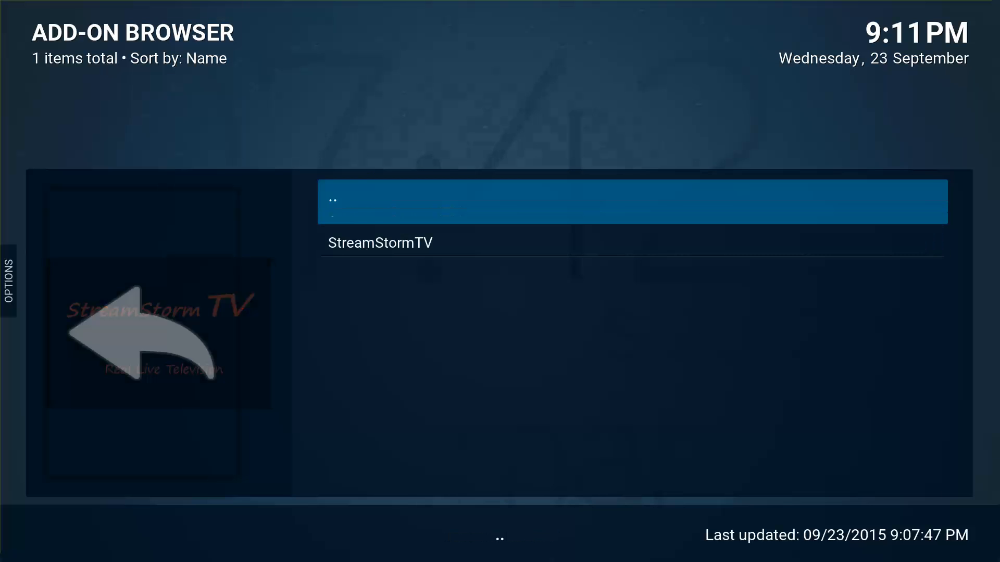
Back out of the repository and Add-on Browser to the main Settings screen.
{"action": "key", "text": "Return"}
{"action": "key", "text": "Up"}
{"action": "key", "text": "Up"}
{"action": "key", "text": "Return"}
{"action": "key", "text": "Down"}
{"action": "key", "text": "Down"}
{"action": "key", "text": "Down"}
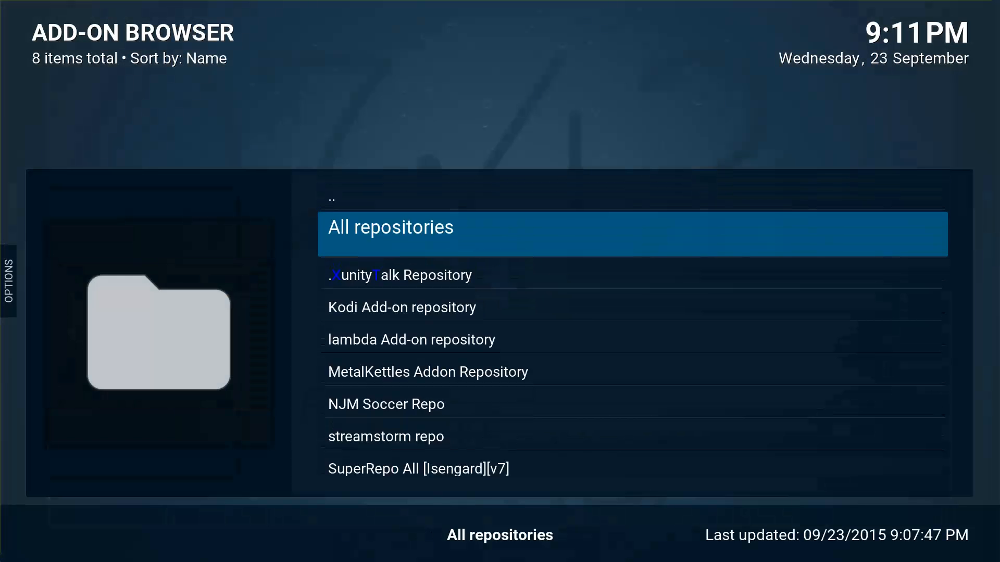
{"action": "key", "text": "Up"}
{"action": "key", "text": "Return"}
{"action": "key", "text": "BackSpace"}
{"action": "key", "text": "Up"}
{"action": "key", "text": "Up"}
{"action": "key", "text": "Up"}
{"action": "key", "text": "Up"}
{"action": "key", "text": "Up"}
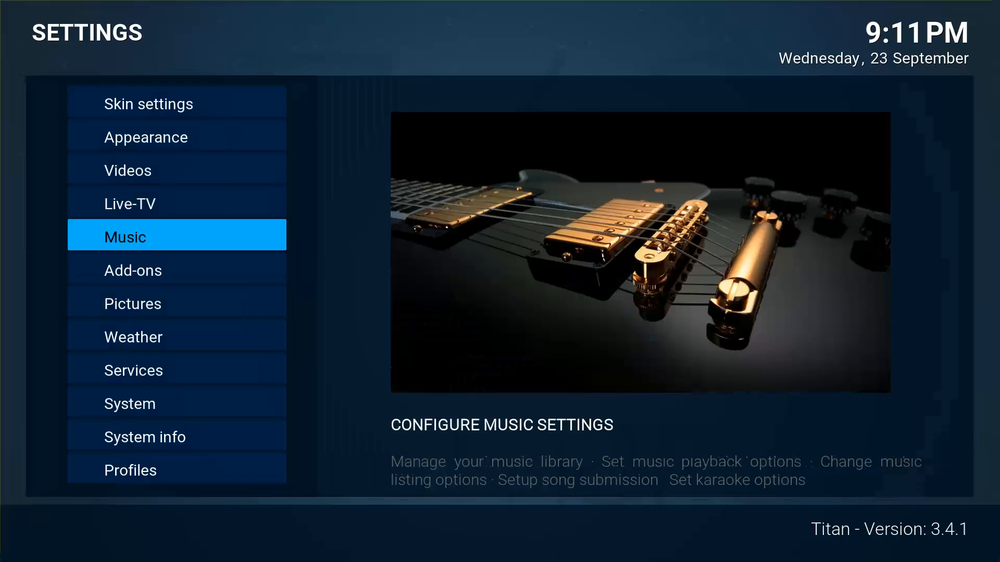
Review the Customize Main Menu shortcut items, including NJM-Soccer, in Skin settings, then return home.
{"action": "key", "text": "Return"}
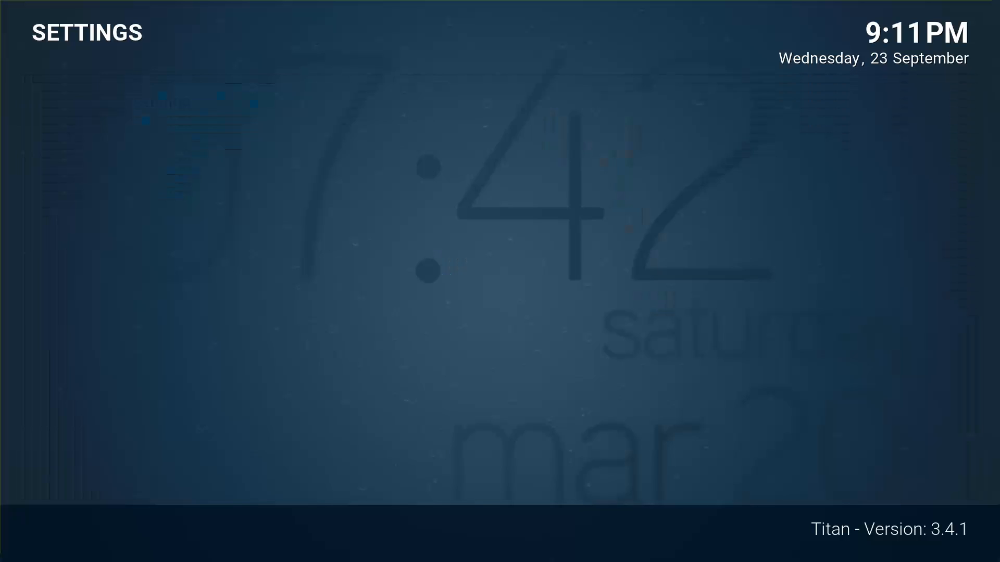
{"action": "key", "text": "Down"}
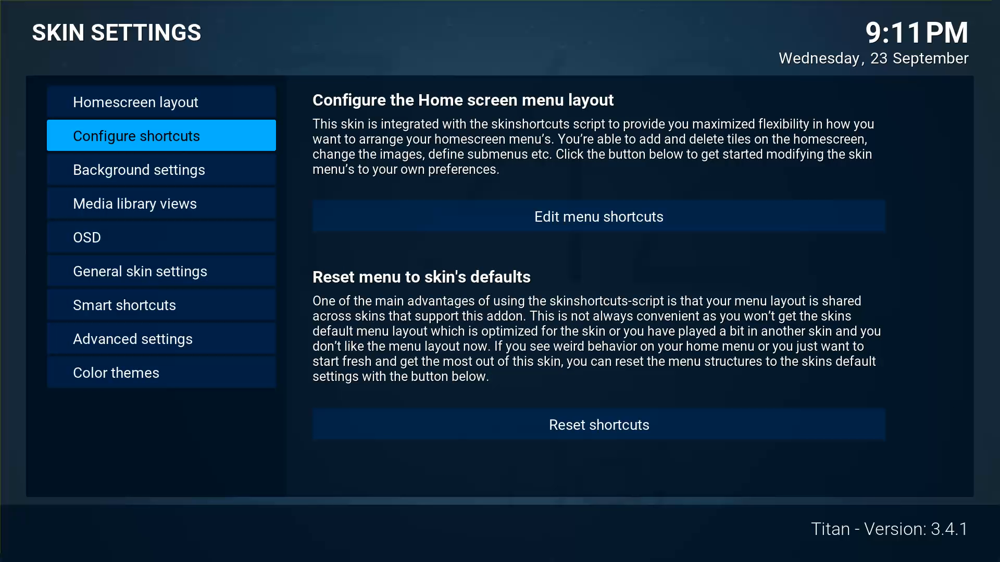
{"action": "key", "text": "Right"}
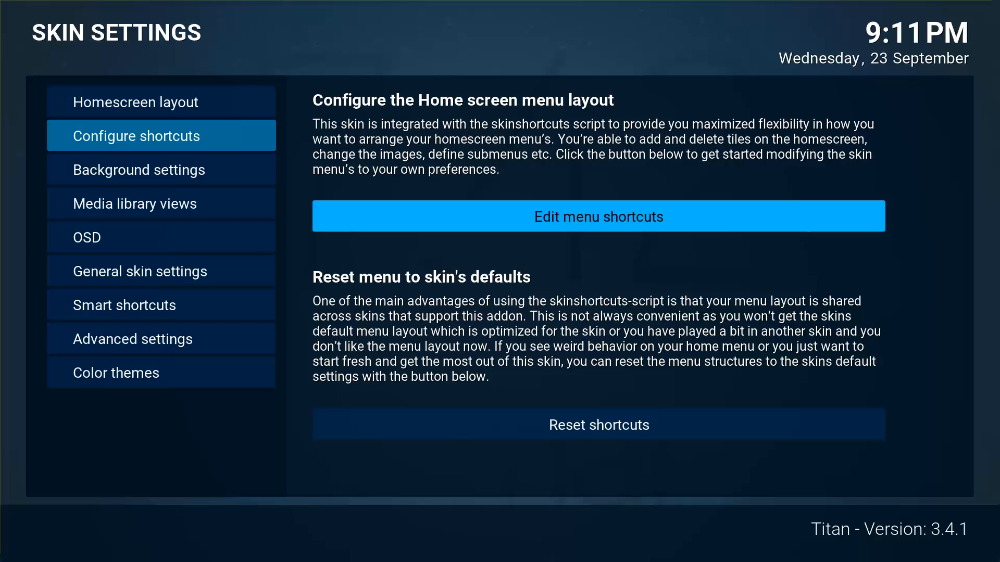
{"action": "key", "text": "Return"}
{"action": "key", "text": "Left"}
{"action": "key", "text": "Down"}
{"action": "key", "text": "Down"}
{"action": "key", "text": "Down"}
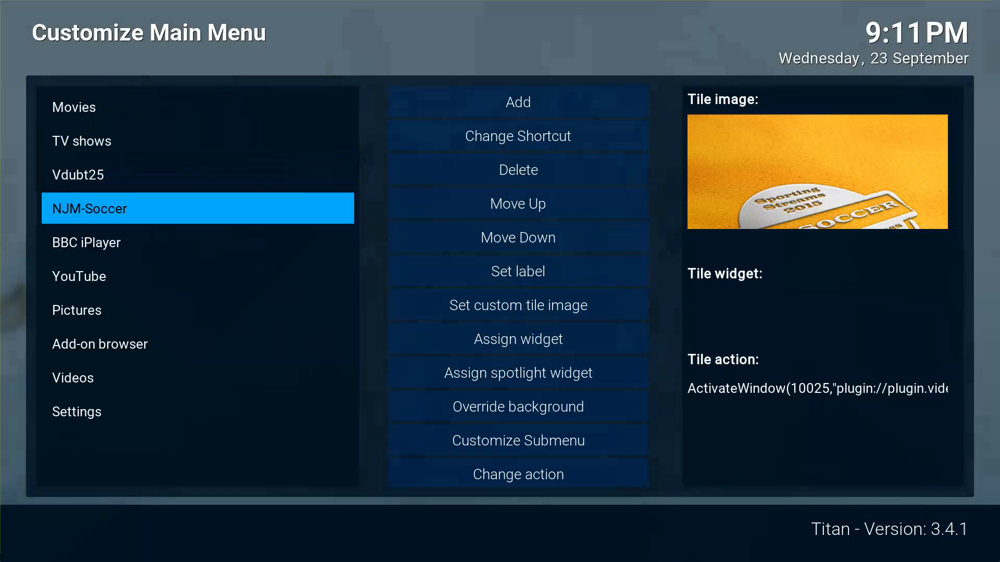
{"action": "key", "text": "Down"}
{"action": "key", "text": "Down"}
{"action": "key", "text": "Down"}
{"action": "key", "text": "Down"}
{"action": "key", "text": "Down"}
{"action": "key", "text": "Down"}
{"action": "key", "text": "Escape"}
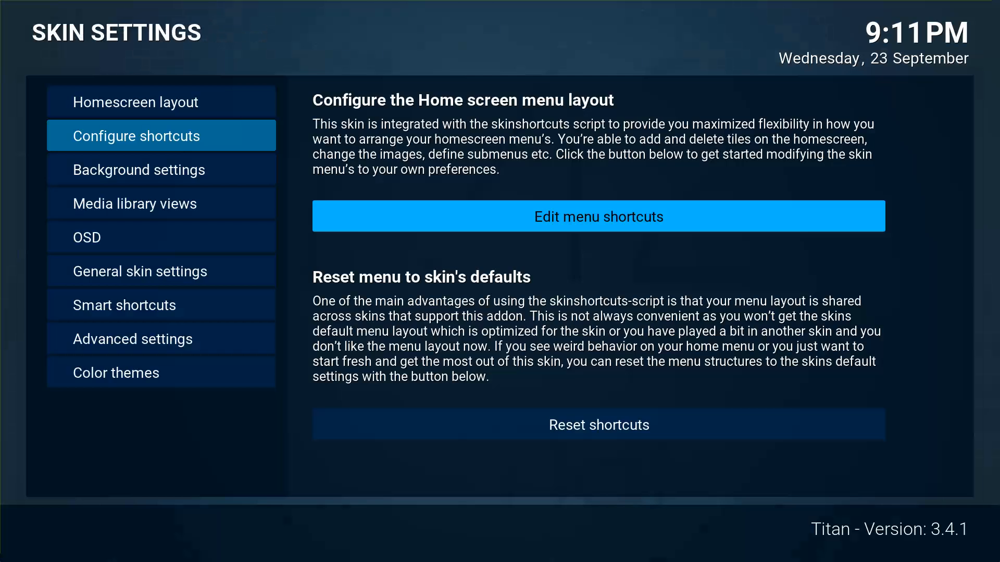
{"action": "key", "text": "Escape"}
{"action": "key", "text": "Escape"}
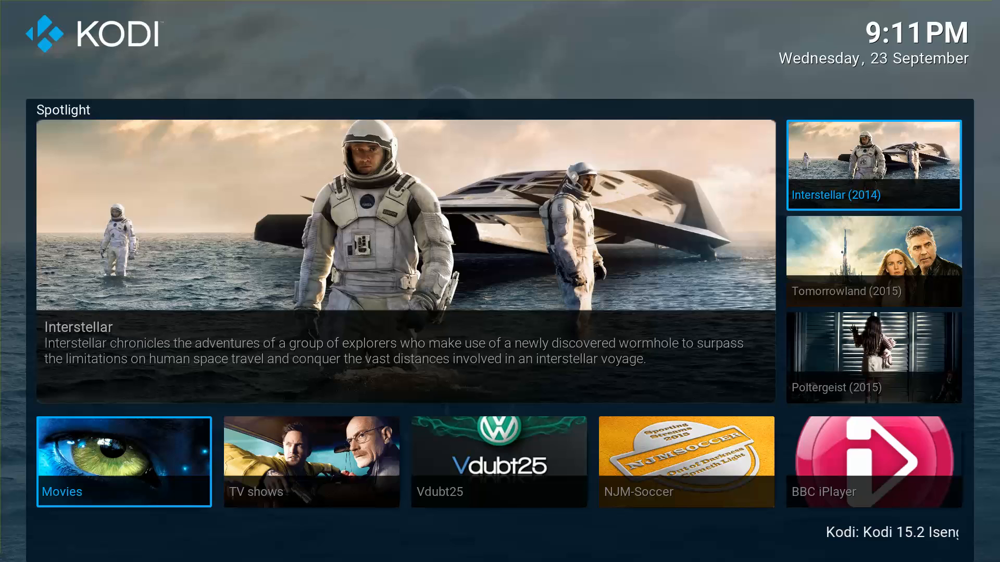
Briefly play the Interstellar Spotlight item, then stop it.
{"action": "key", "text": "Return"}
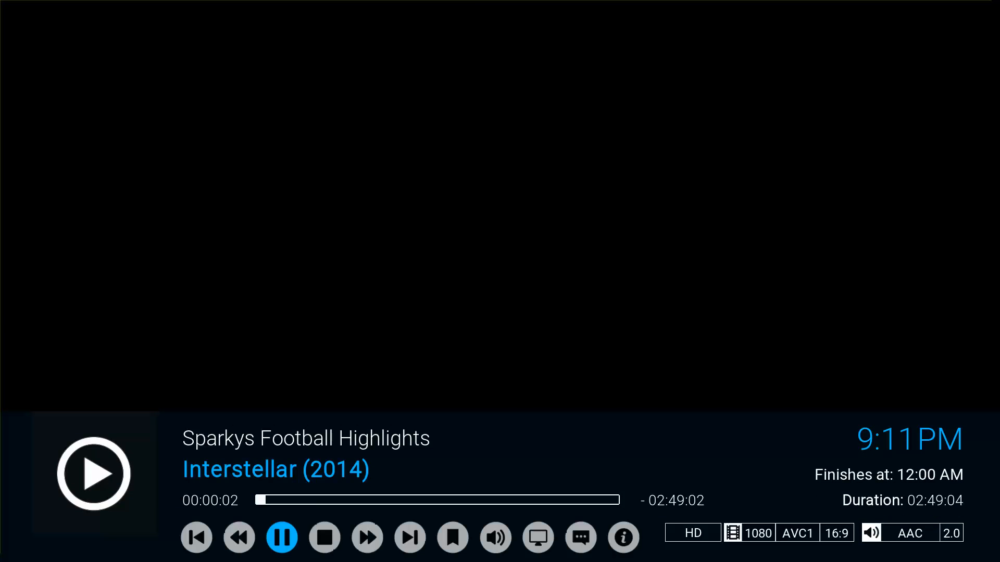
{"action": "key", "text": "Return"}
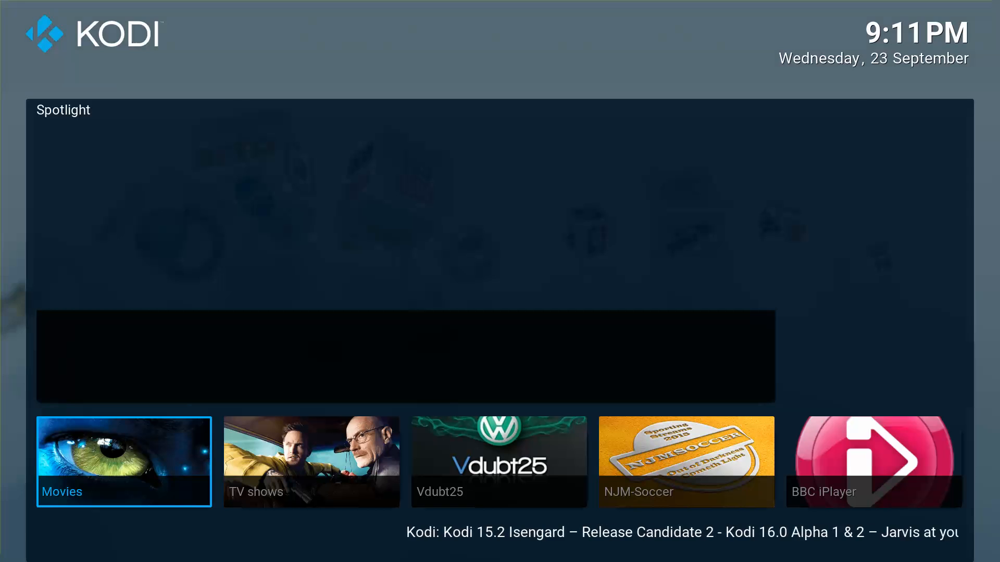
{"action": "key", "text": "Right"}
{"action": "key", "text": "Right"}
{"action": "key", "text": "Right"}
{"action": "key", "text": "Right"}
{"action": "key", "text": "Right"}
{"action": "key", "text": "Right"}
{"action": "key", "text": "Right"}
{"action": "key", "text": "Right"}
{"action": "key", "text": "Right"}
{"action": "key", "text": "Right"}
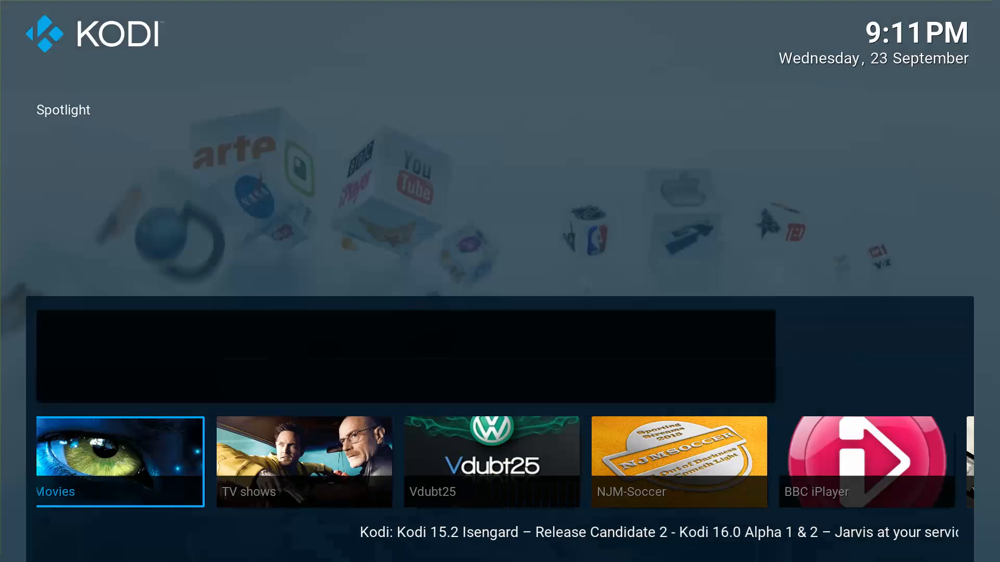
Browse along the home menu row past Vdubt25 and open the Settings menu.
{"action": "key", "text": "Left"}
{"action": "key", "text": "Left"}
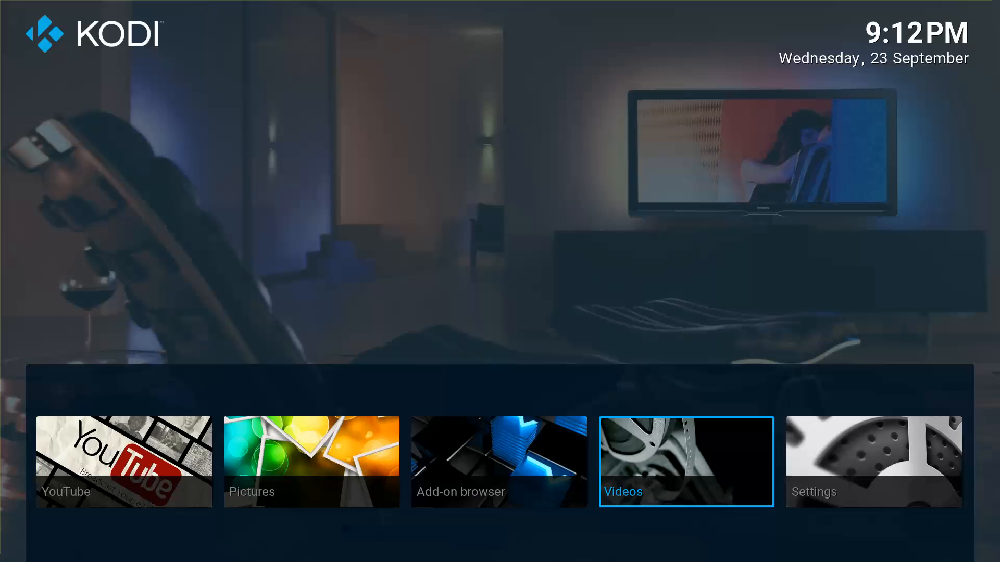
{"action": "key", "text": "Left"}
{"action": "key", "text": "Left"}
{"action": "key", "text": "Left"}
{"action": "key", "text": "Left"}
{"action": "key", "text": "Left"}
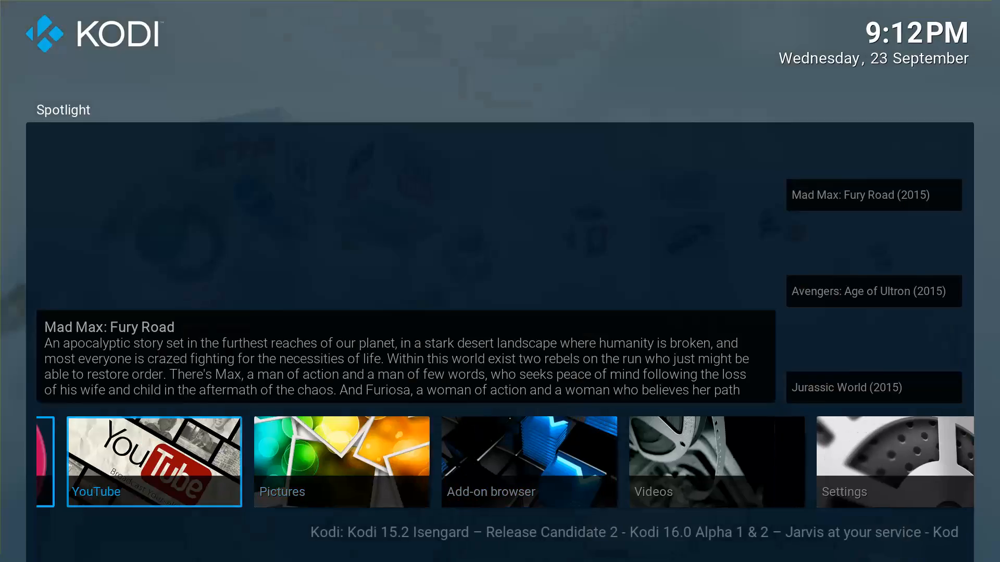
{"action": "key", "text": "Left"}
{"action": "key", "text": "Left"}
{"action": "key", "text": "Left"}
{"action": "key", "text": "Right"}
{"action": "key", "text": "Right"}
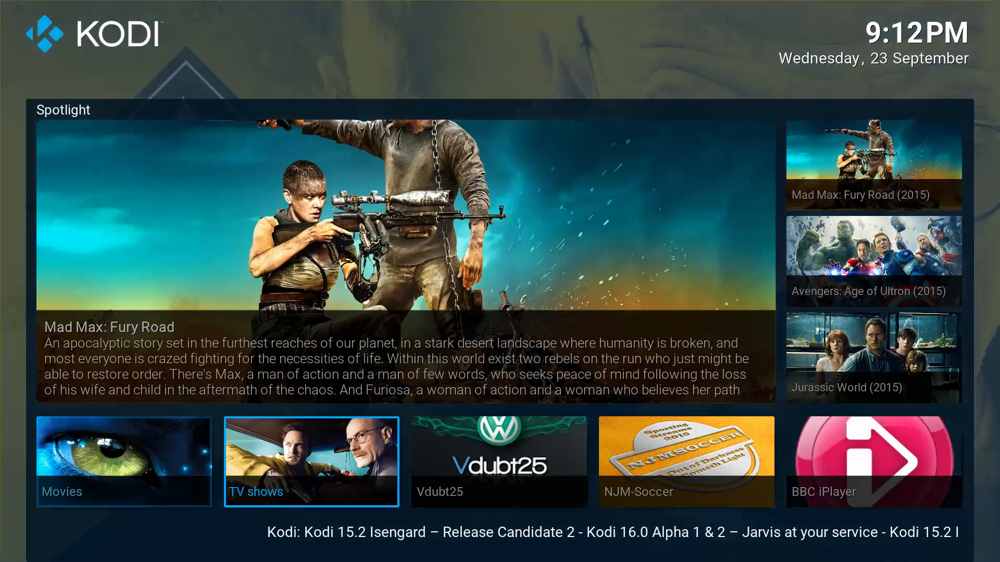
{"action": "key", "text": "Right"}
{"action": "key", "text": "Right"}
{"action": "key", "text": "Right"}
{"action": "key", "text": "Right"}
{"action": "key", "text": "Right"}
{"action": "key", "text": "Right"}
{"action": "key", "text": "Right"}
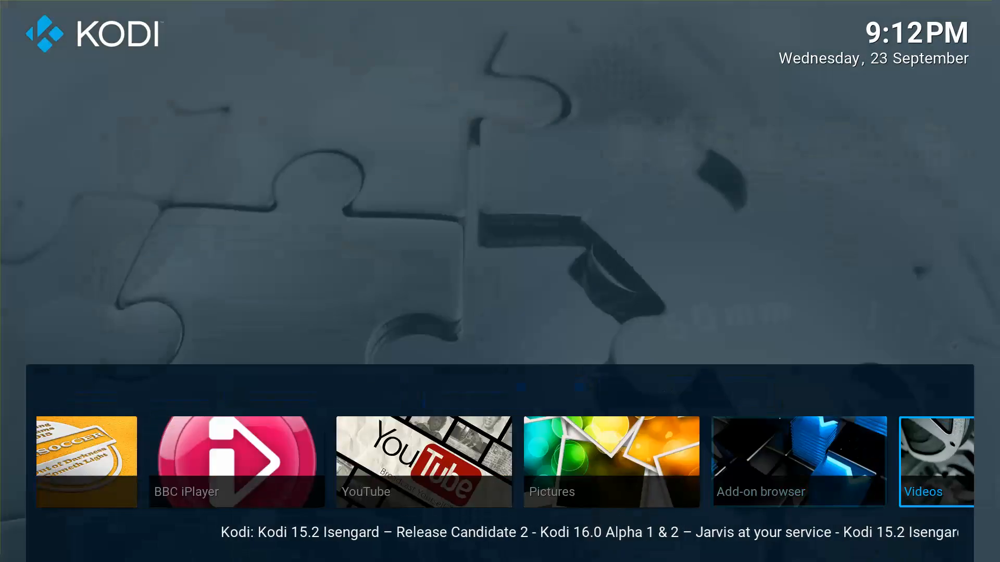
{"action": "key", "text": "Right"}
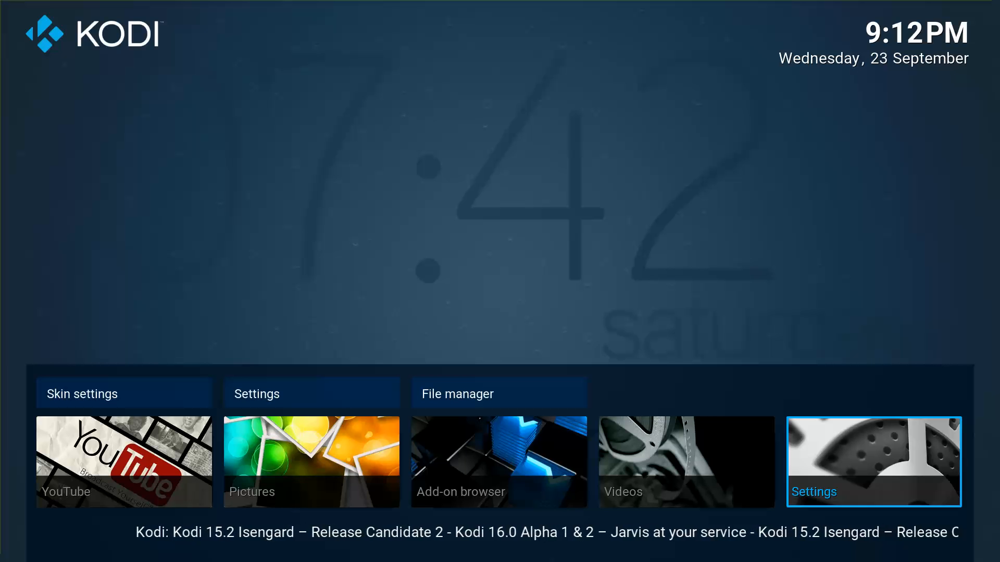
{"action": "key", "text": "Return"}
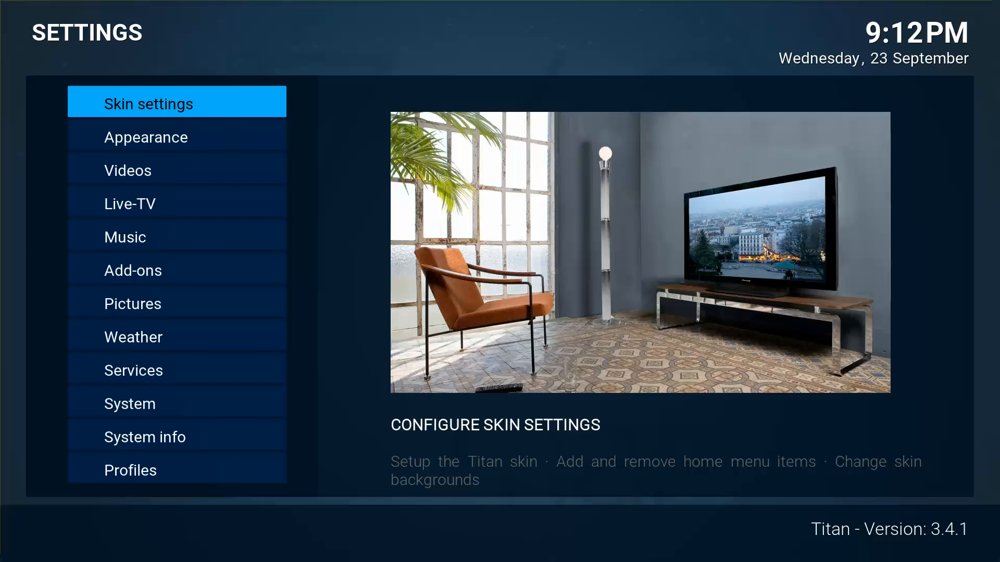
Switch off Show RSS news feeds in Appearance settings and return to the home screen.
{"action": "key", "text": "Down"}
{"action": "key", "text": "Return"}
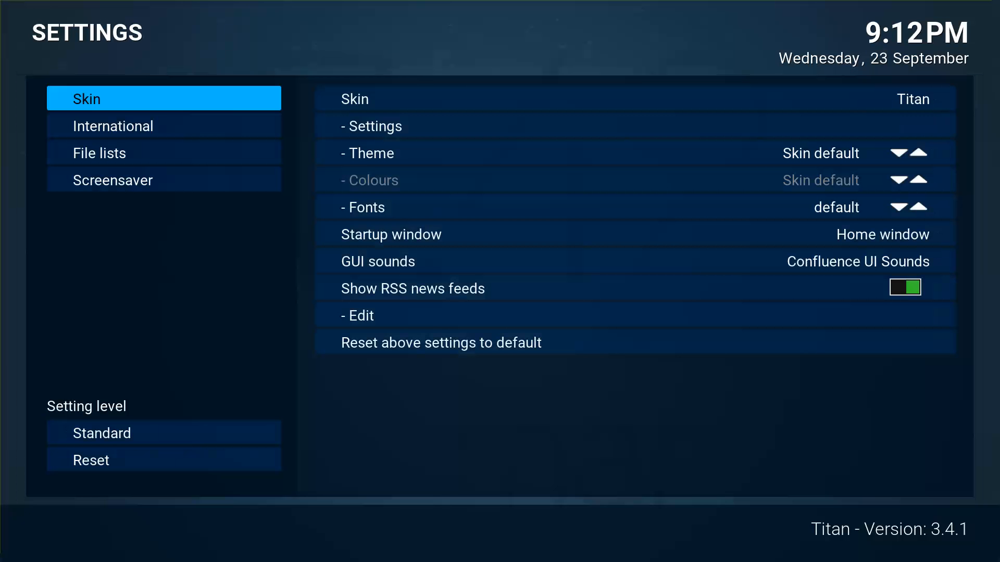
{"action": "key", "text": "Right"}
{"action": "key", "text": "Down"}
{"action": "key", "text": "Down"}
{"action": "key", "text": "Down"}
{"action": "key", "text": "Down"}
{"action": "key", "text": "Down"}
{"action": "key", "text": "Down"}
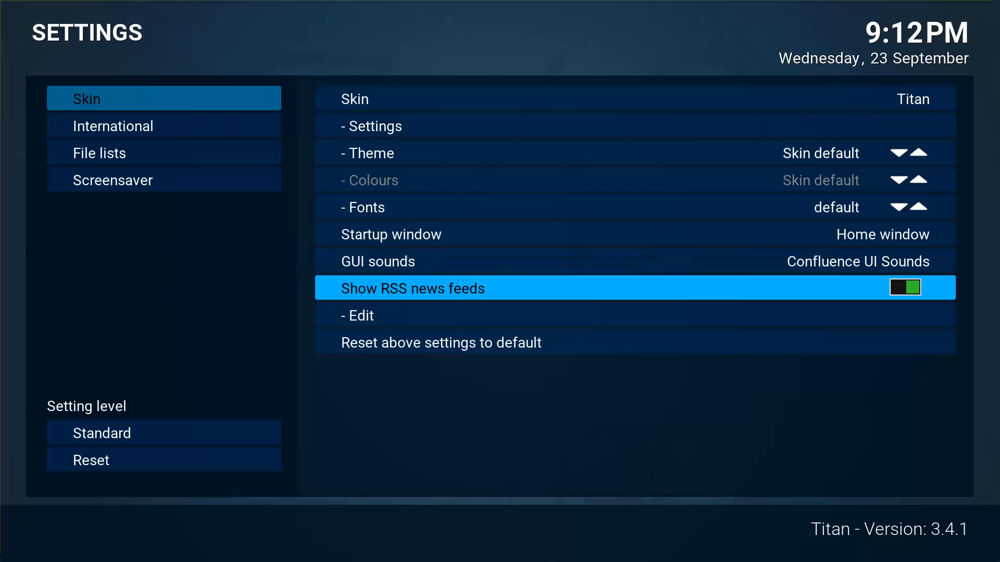
{"action": "key", "text": "Escape"}
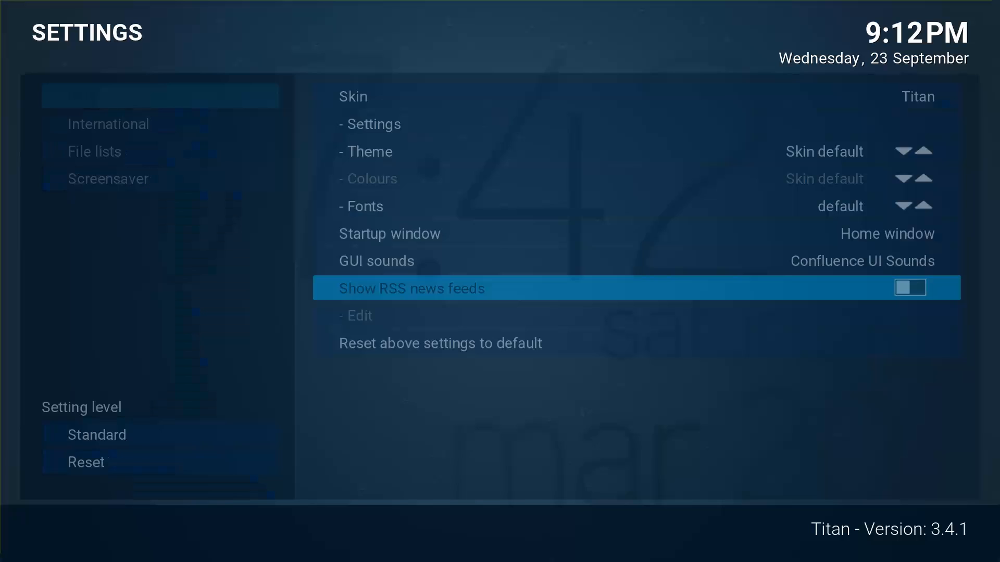
{"action": "key", "text": "Escape"}
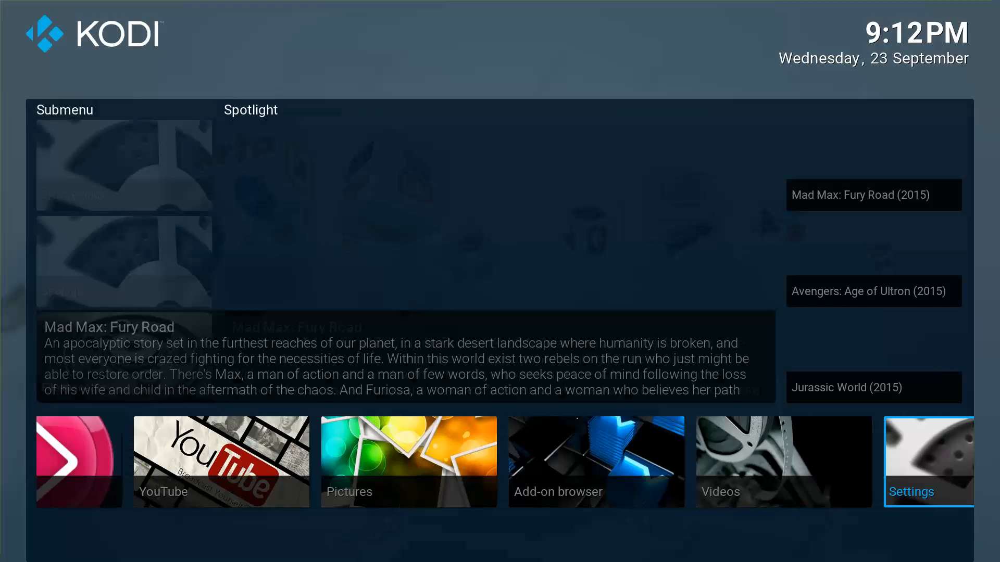
Browse the home menu row, then bring up the Windows Start menu.
{"action": "key", "text": "Right"}
{"action": "key", "text": "Right"}
{"action": "key", "text": "Right"}
{"action": "key", "text": "Right"}
{"action": "key", "text": "Right"}
{"action": "key", "text": "Right"}
{"action": "key", "text": "Right"}
{"action": "key", "text": "Right"}
{"action": "key", "text": "Right"}
{"action": "key", "text": "Right"}
{"action": "key", "text": "Right"}
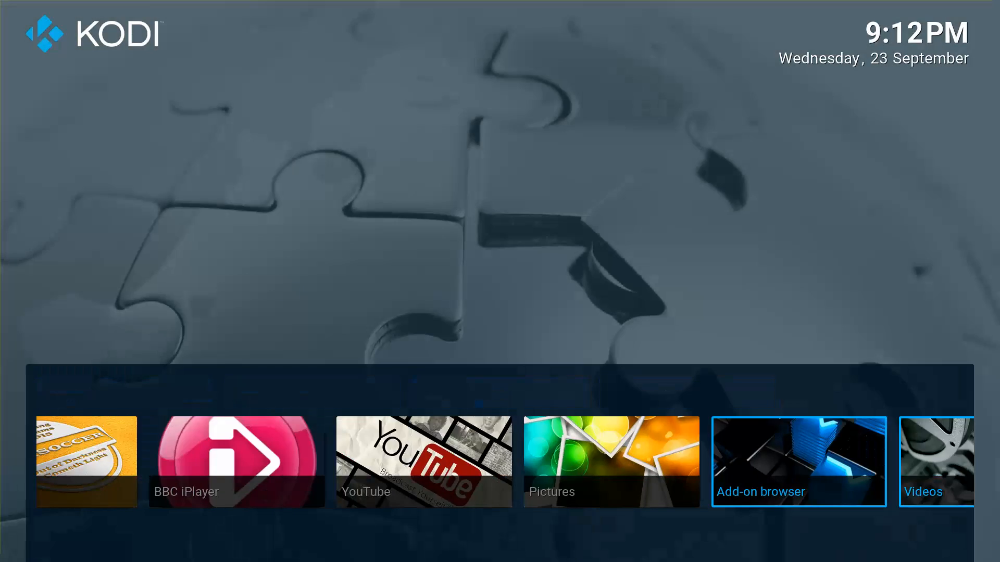
{"action": "key", "text": "Left"}
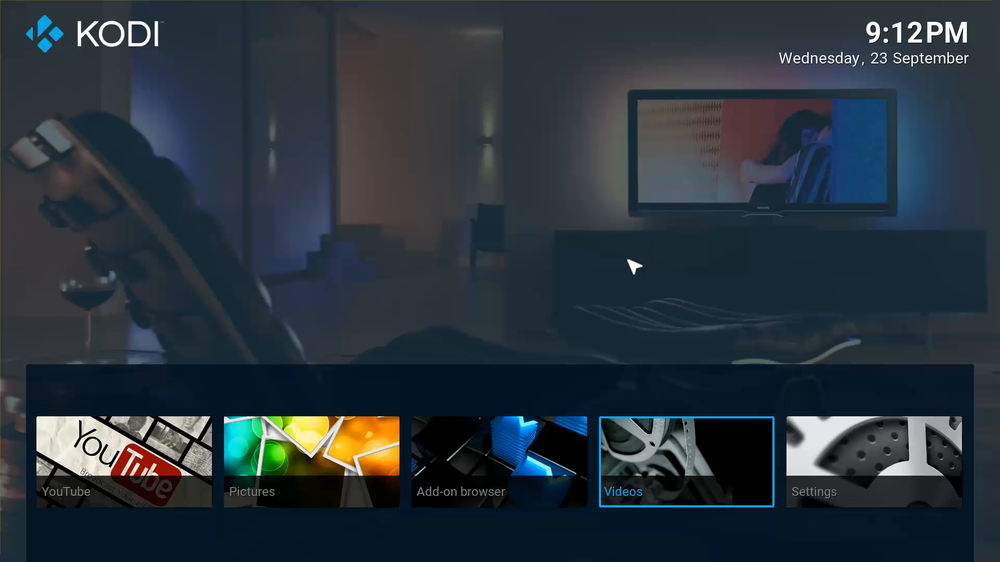
{"action": "key", "text": "super"}
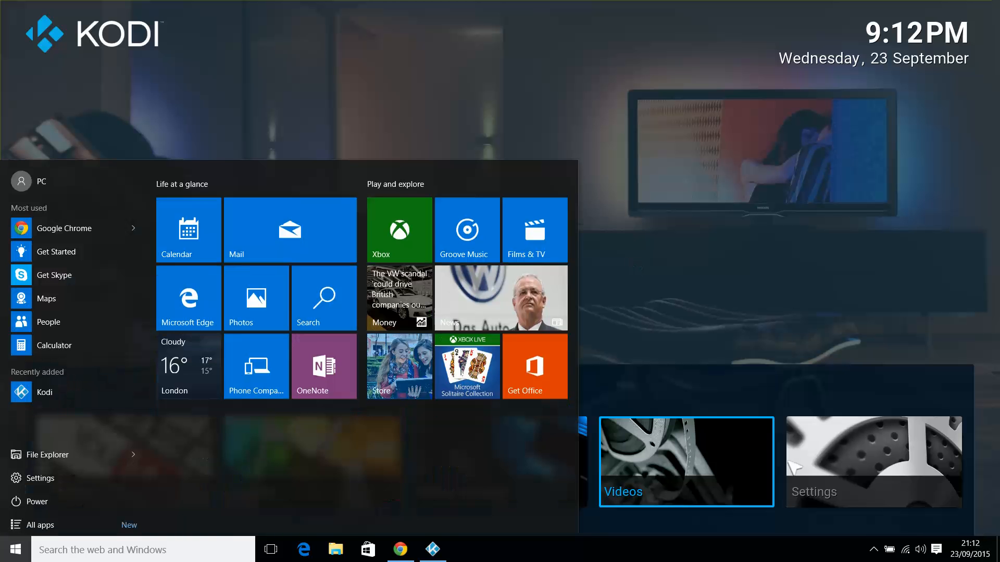